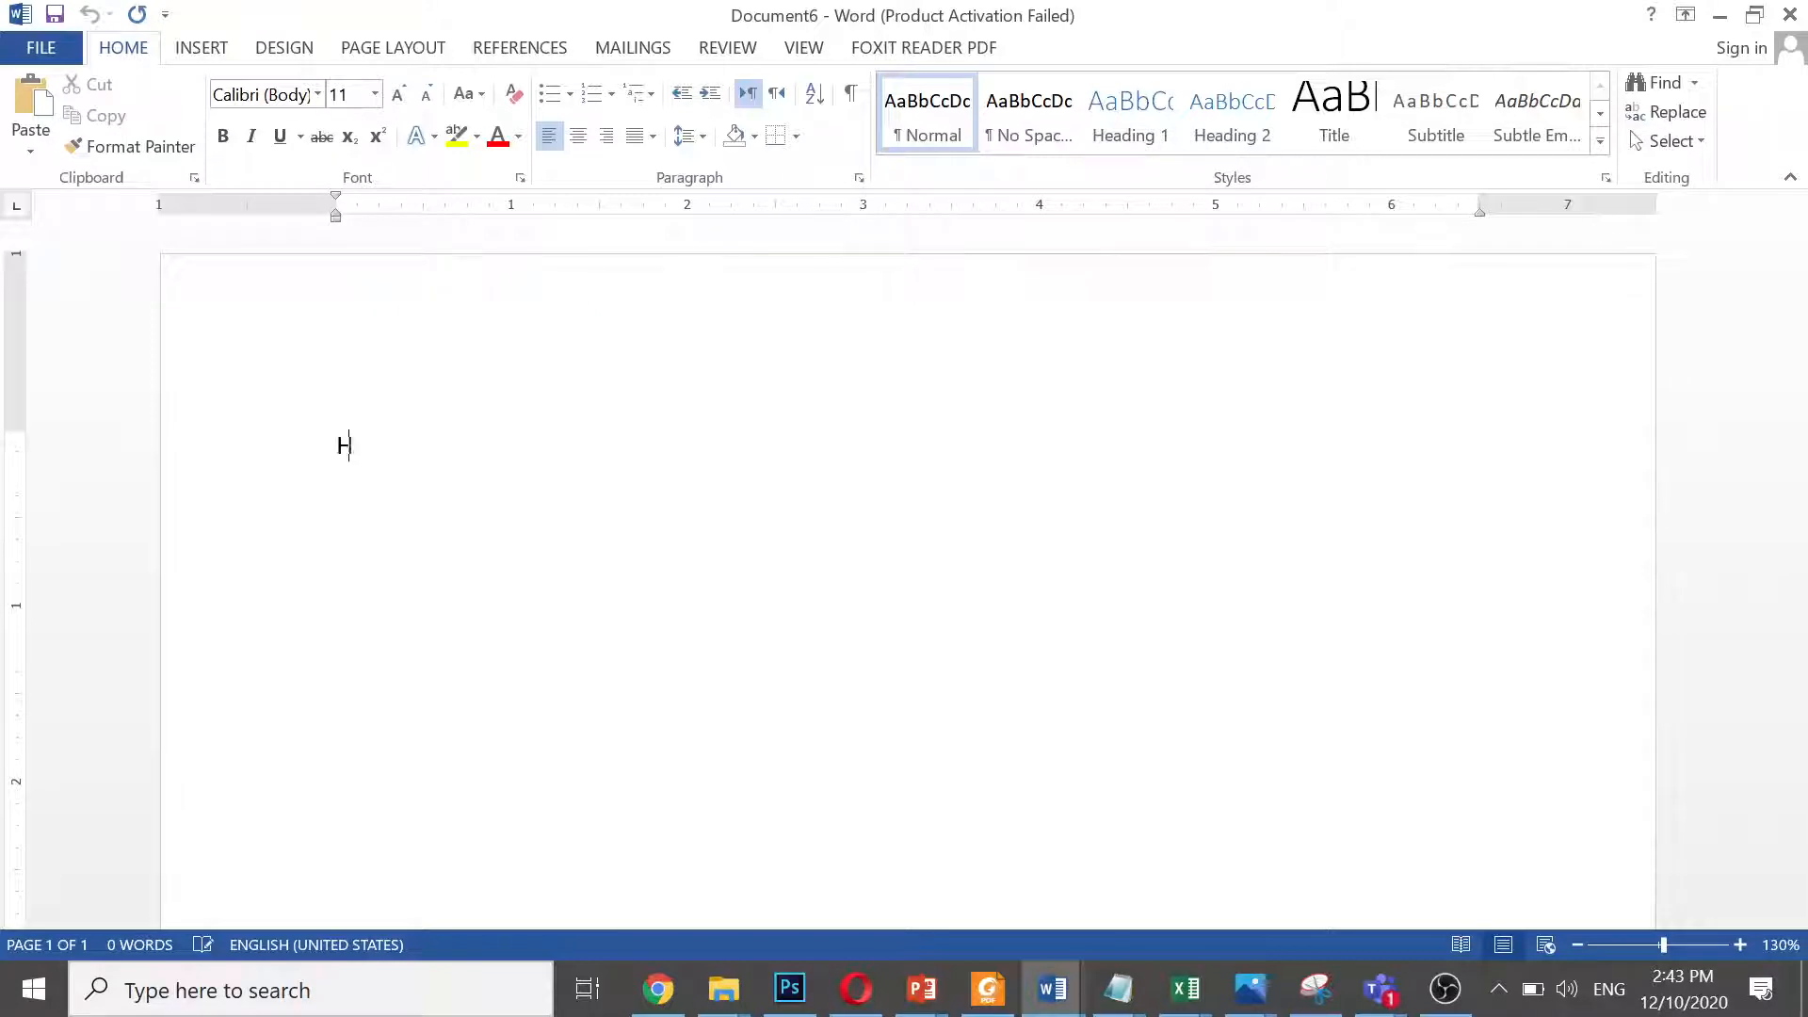
# Write the opening line "How to prepare documents professionally" with correct spelling and start a new line below it
pyautogui.write('o prepare')
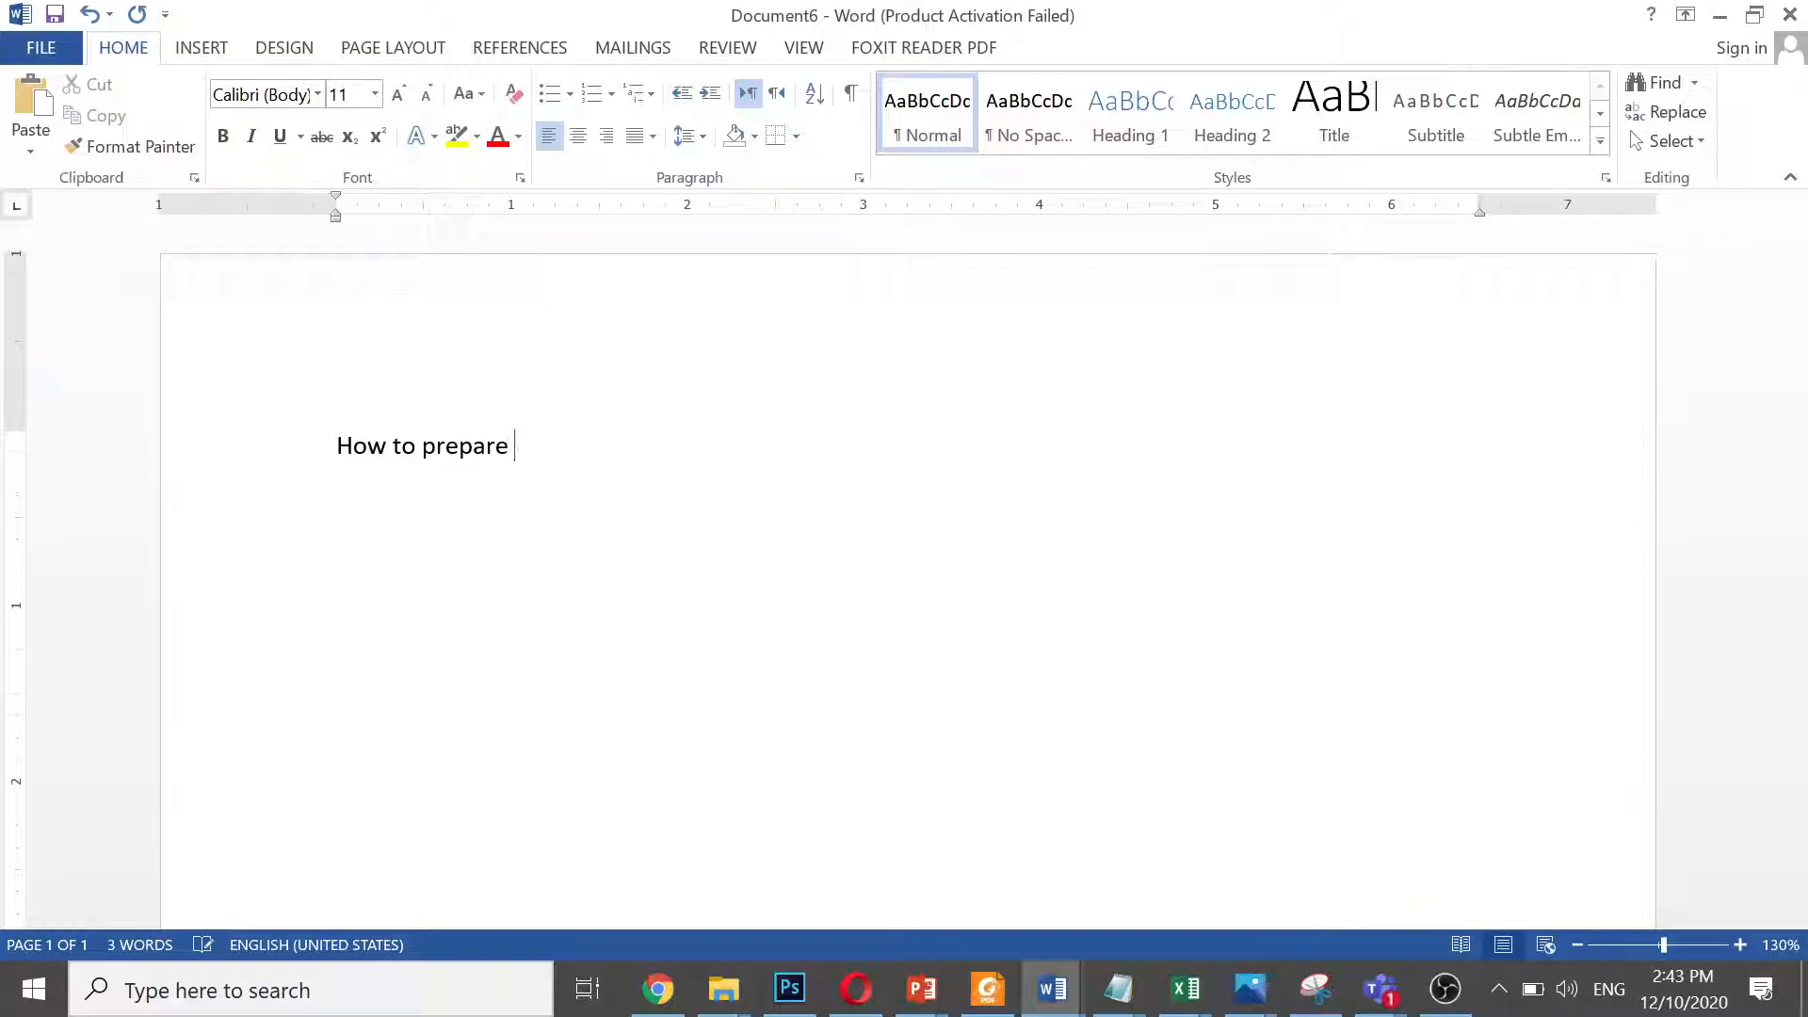
pyautogui.write(' documents pr')
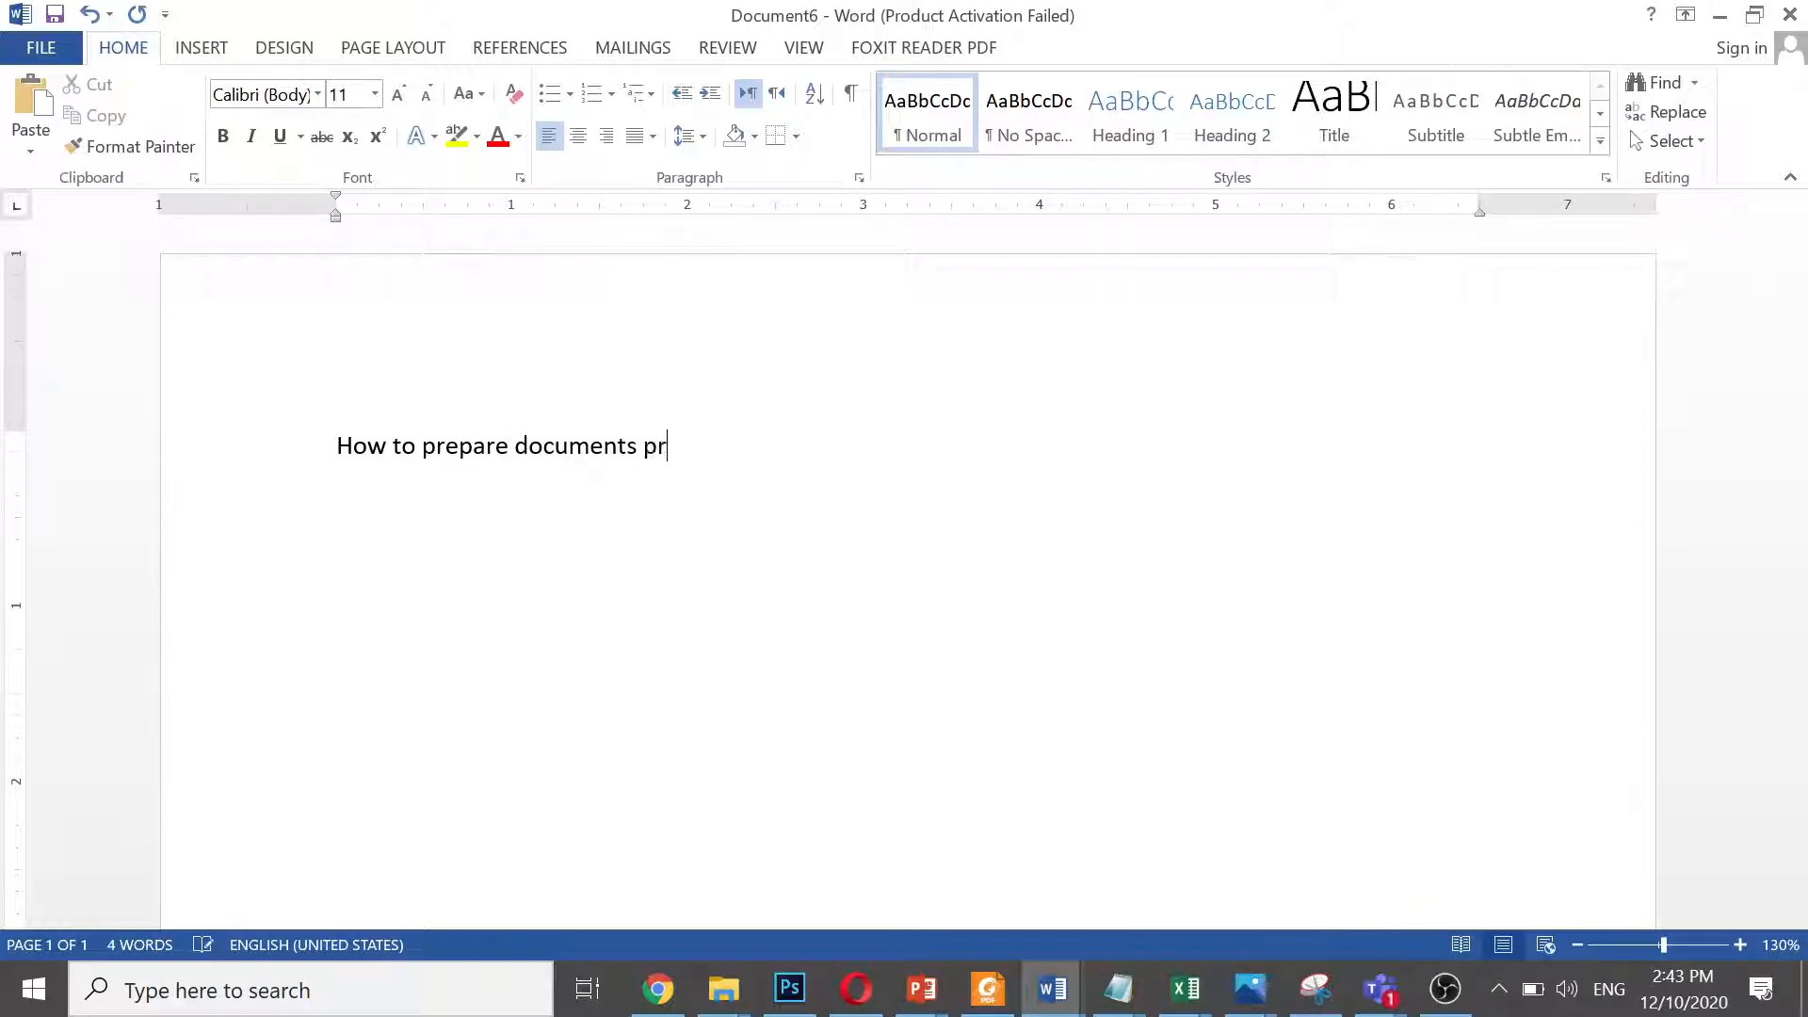
pyautogui.write('ofessionaly')
pyautogui.press('Return')
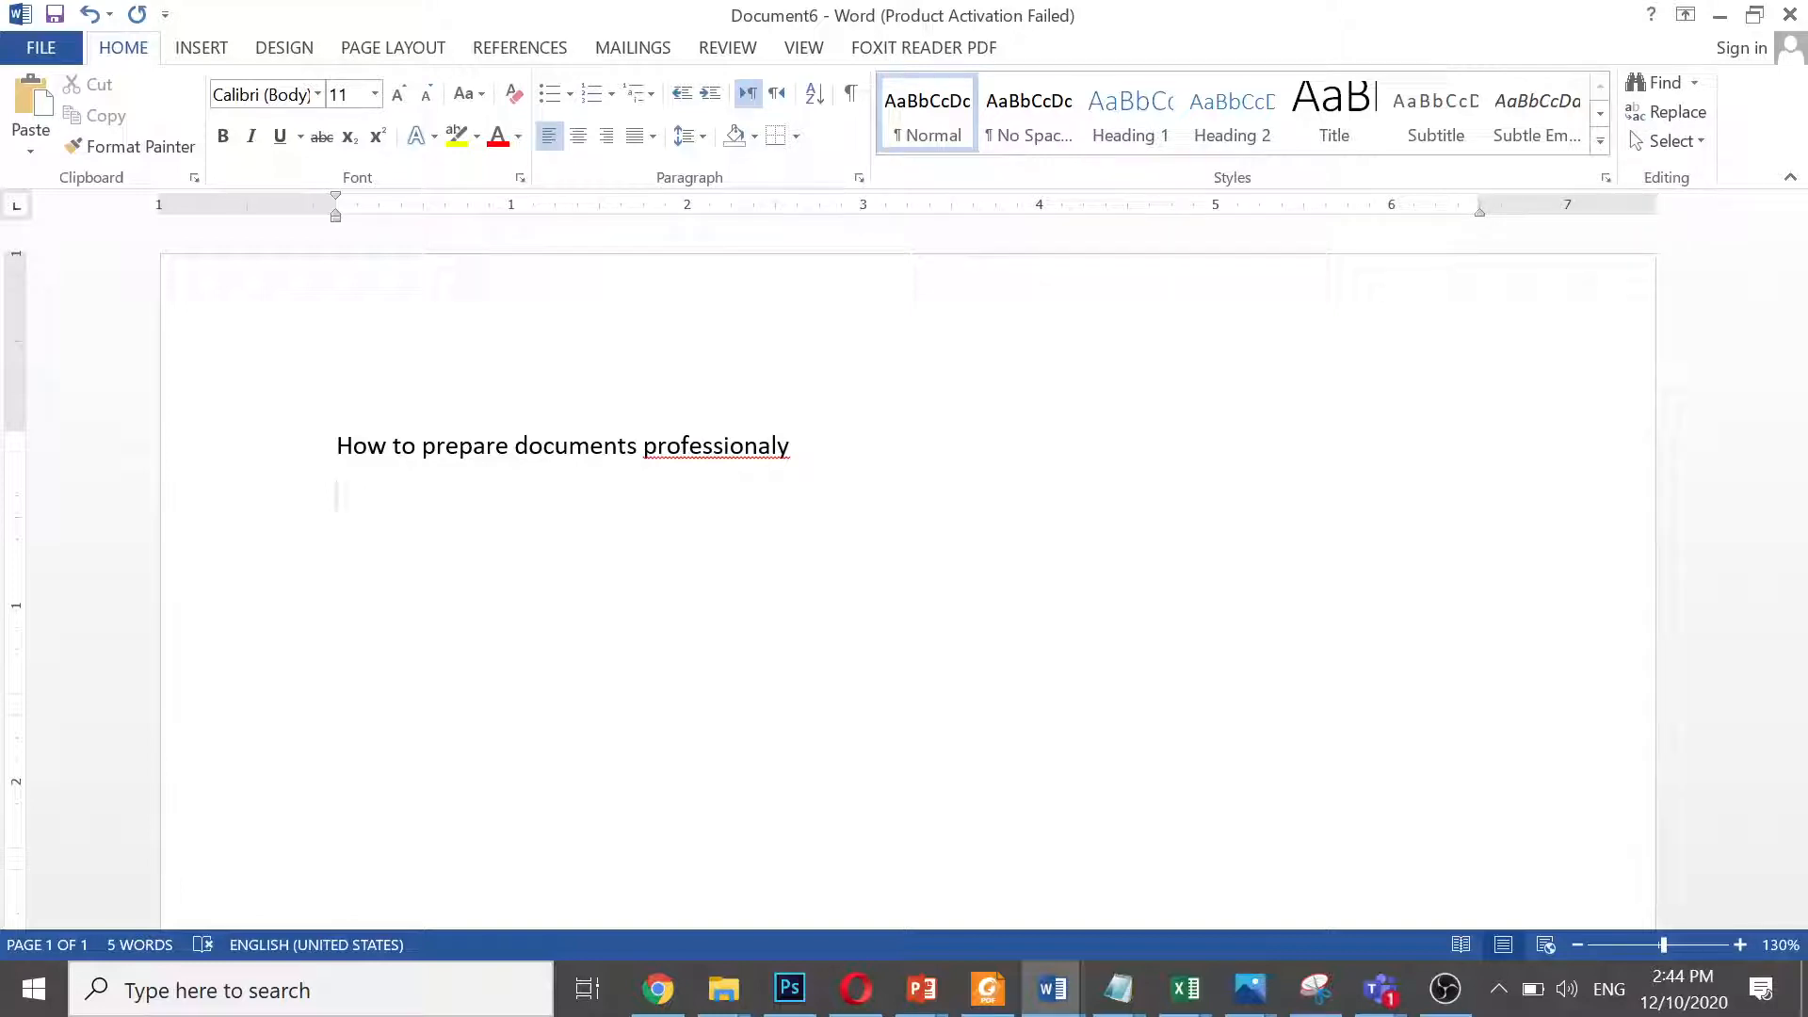
pyautogui.press('Left')
pyautogui.press('Left')
pyautogui.write('l')
# Write "Heading 1 Size Font Style" on the line below the opening line, correcting the spelling of "Font"
pyautogui.write('Heading ')
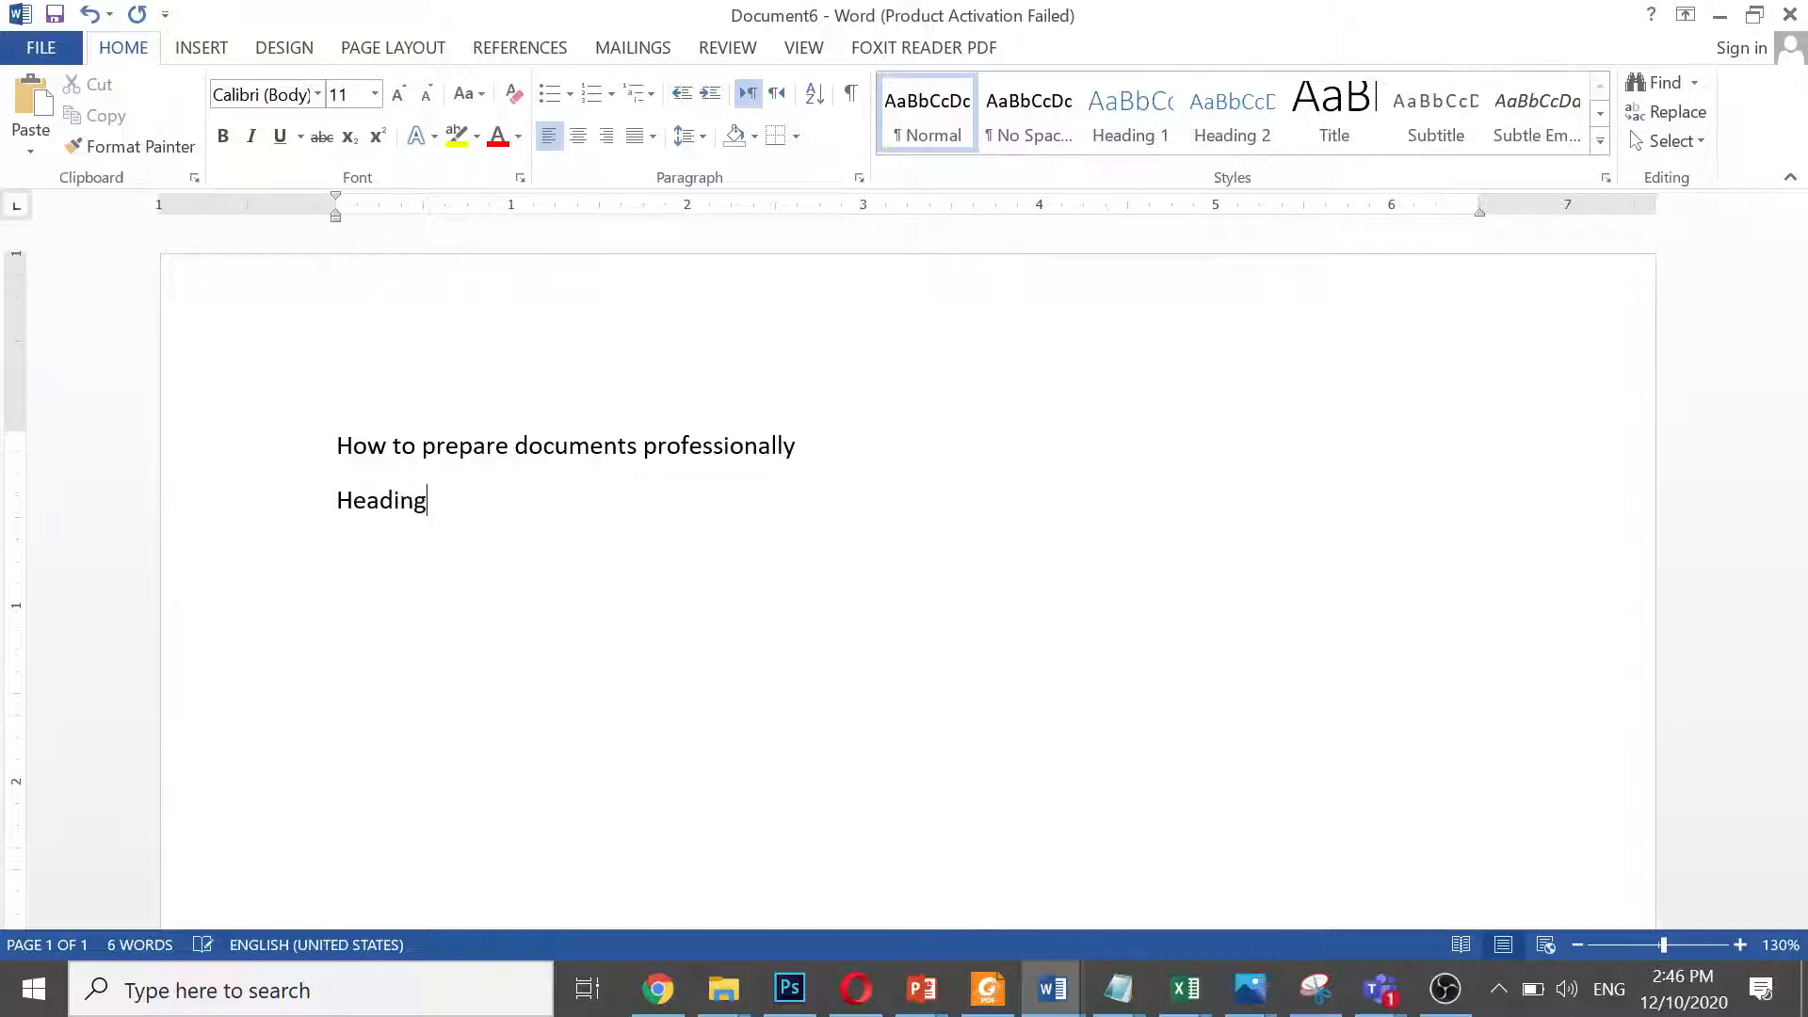
pyautogui.write('1  S')
pyautogui.write('ize')
pyautogui.write('  Fon')
pyautogui.press('BackSpace')
pyautogui.write('onty Style')
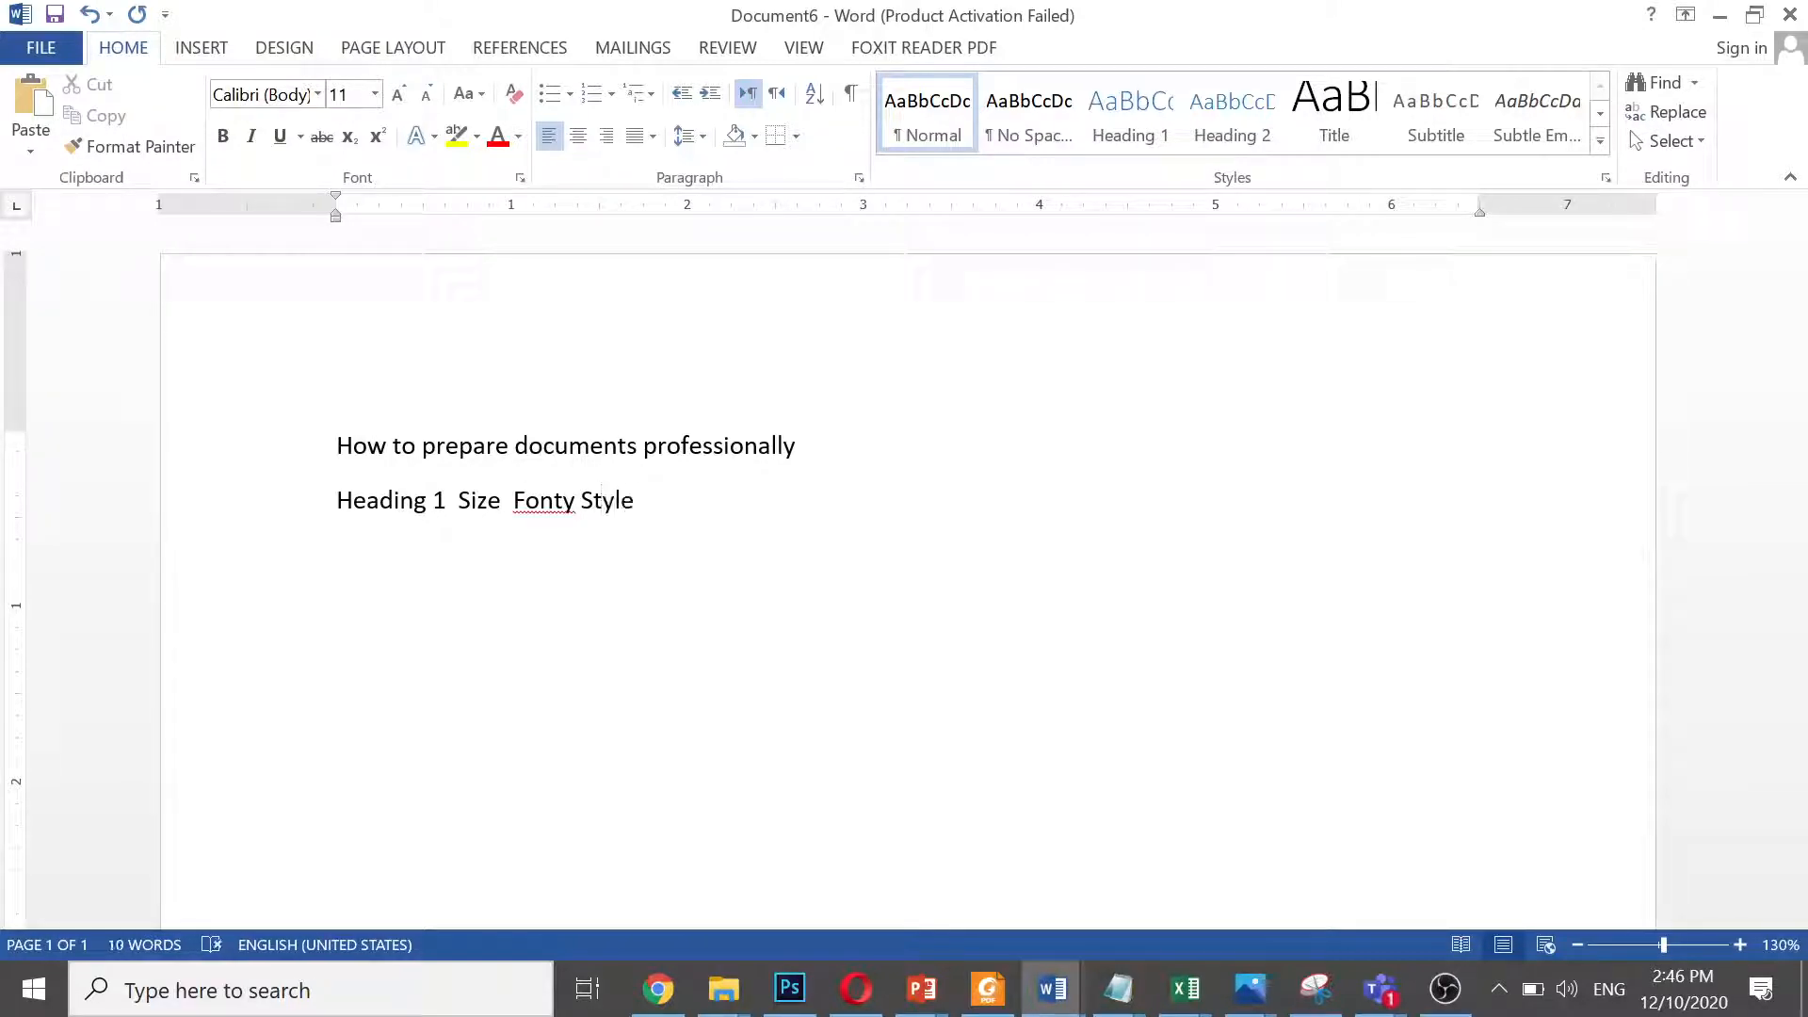
pyautogui.press('Left')
pyautogui.press('Left')
pyautogui.press('Left')
pyautogui.press('Left')
pyautogui.press('Left')
pyautogui.press('Left')
pyautogui.press('Left')
pyautogui.press('Left')
pyautogui.press('Right')
pyautogui.press('Right')
pyautogui.press('BackSpace')
# Append "line spacing" to the Heading 1 note and enter 100 on a new line below it
pyautogui.press('Right')
pyautogui.press('Right')
pyautogui.press('Right')
pyautogui.press('Right')
pyautogui.press('Right')
pyautogui.press('Right')
pyautogui.write('line spa')
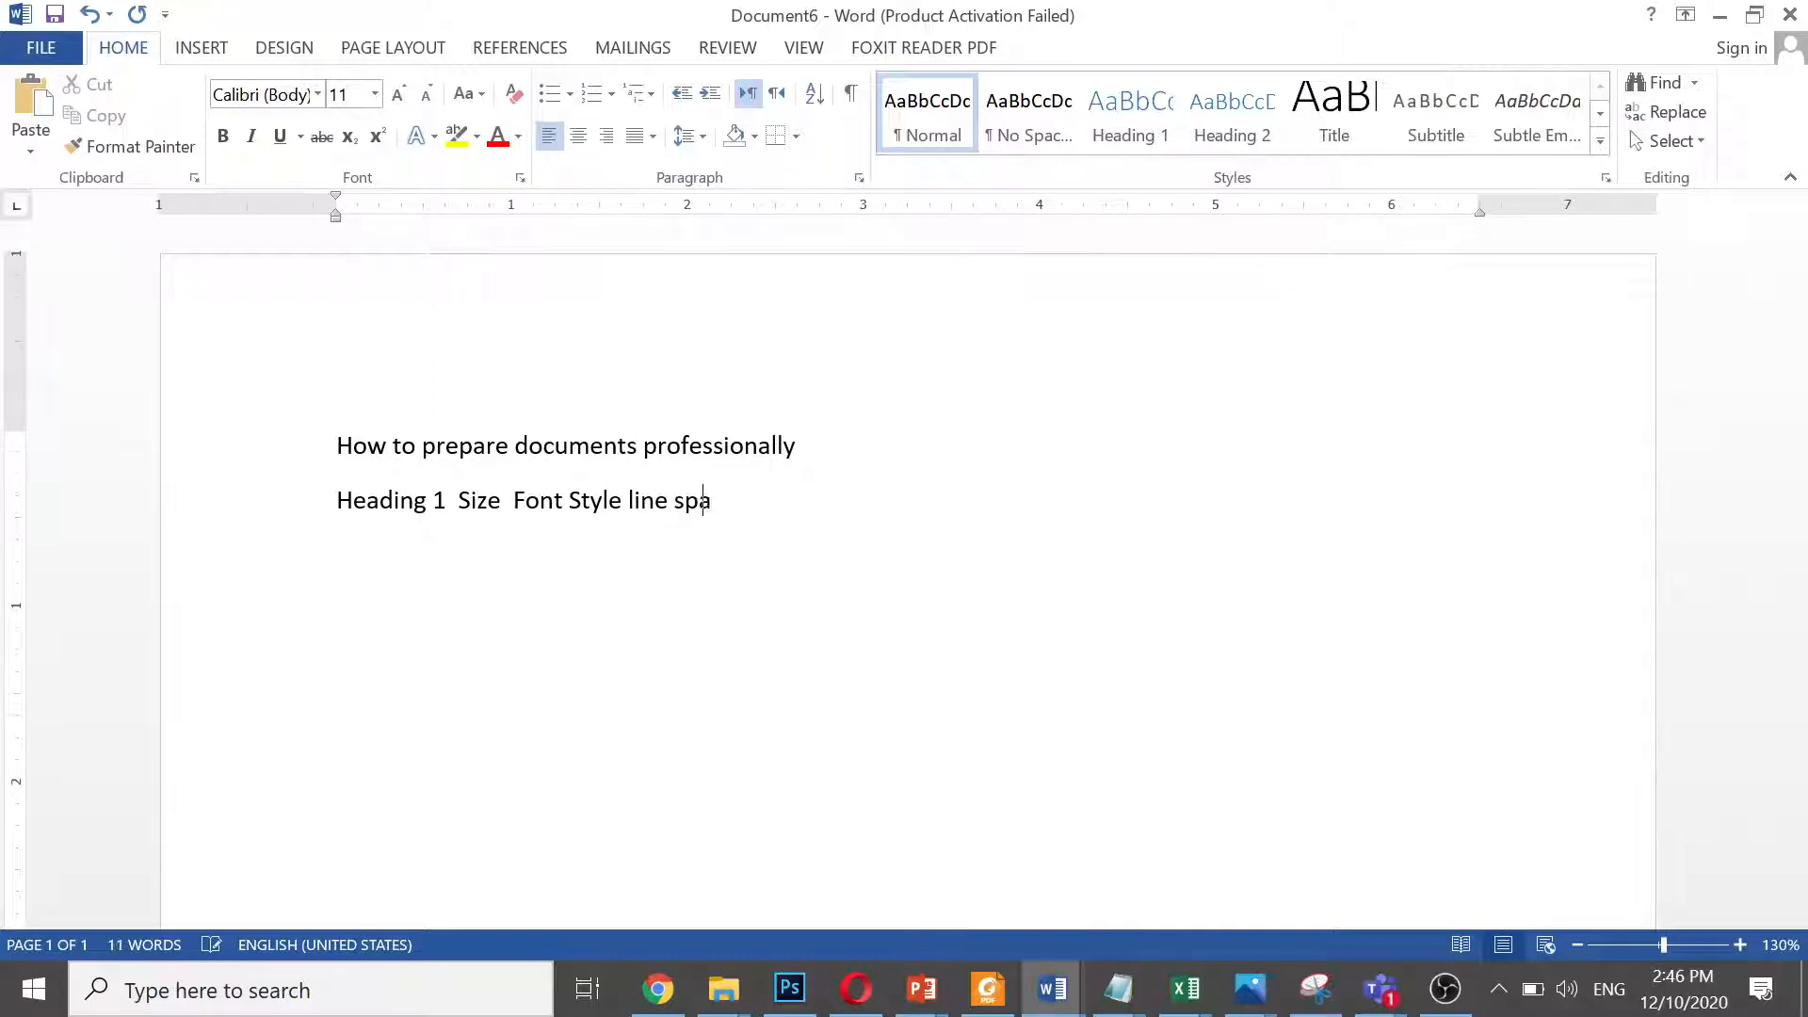
pyautogui.write('cing')
pyautogui.press('Return')
pyautogui.write('100')
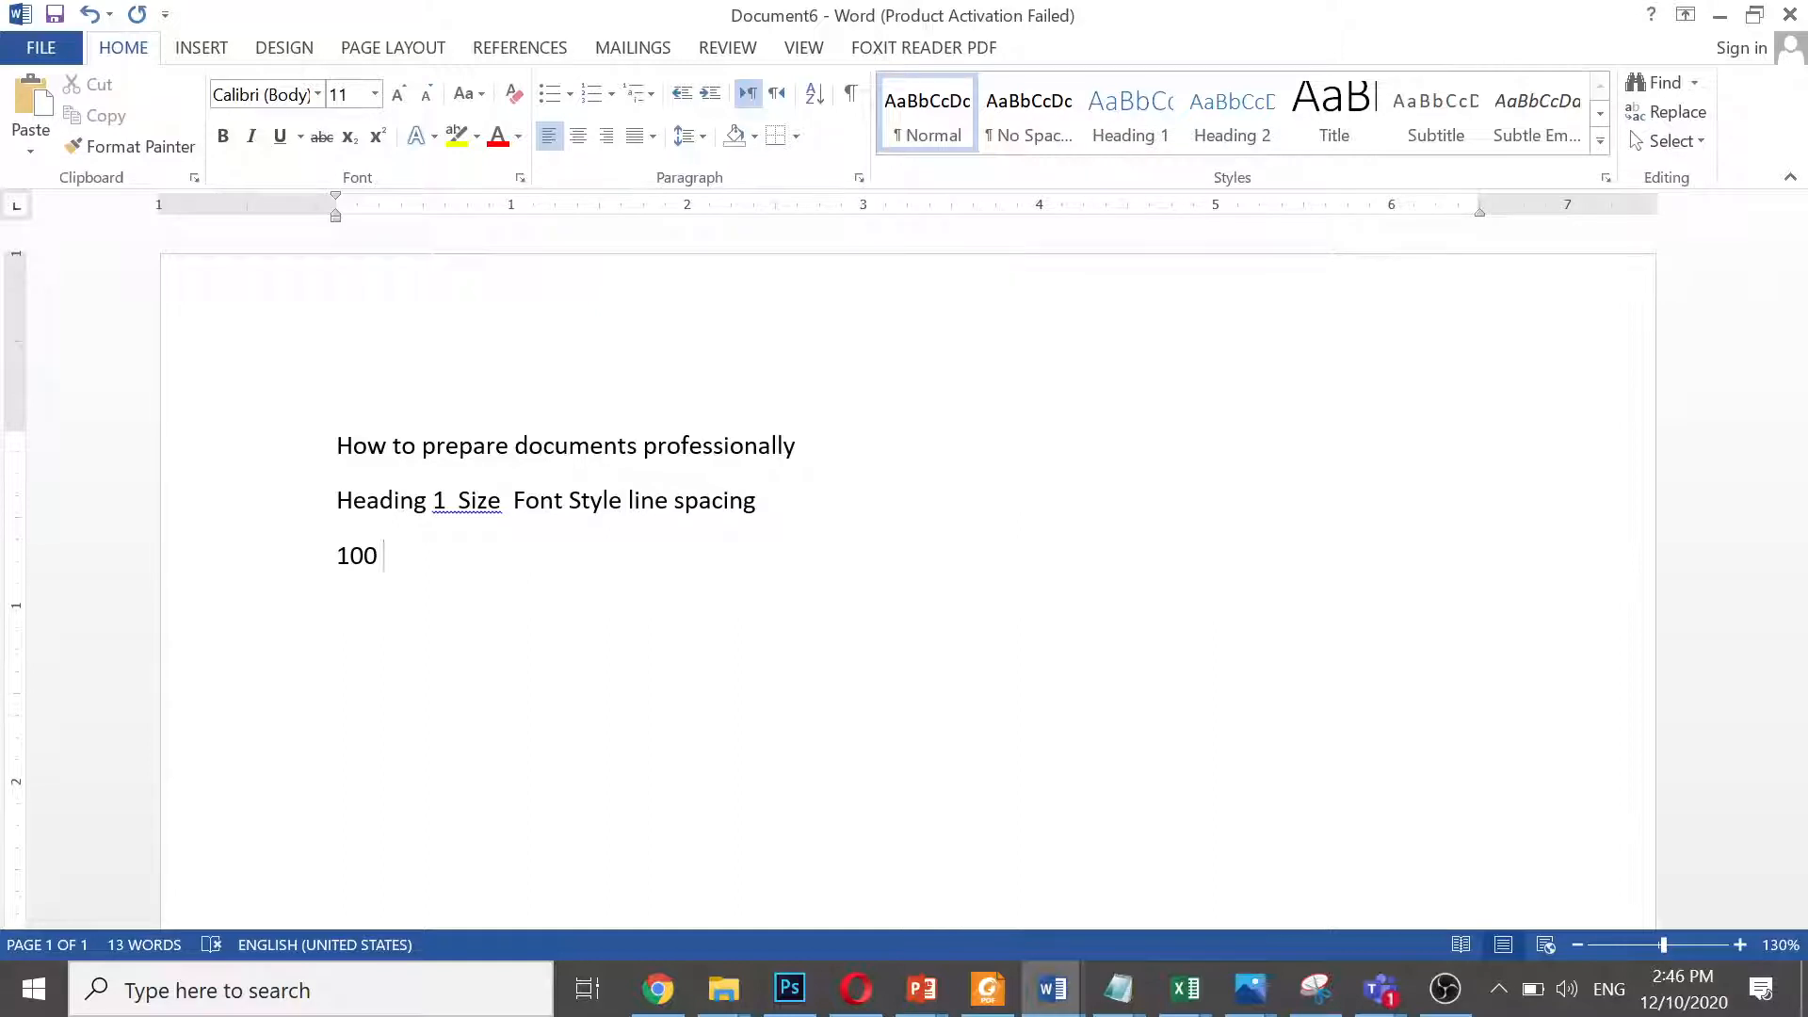
# Insert the value 18 after the word "Size" in the Heading 1 note
pyautogui.press('Up')
pyautogui.press('Right')
pyautogui.press('Right')
pyautogui.press('Right')
pyautogui.press('Right')
pyautogui.press('Right')
pyautogui.press('Right')
pyautogui.press('Right')
pyautogui.press('Right')
pyautogui.press('Right')
pyautogui.write('18')
# Insert "Times New Roman" after "Font Style" in the Heading 1 note
pyautogui.hotkey('ctrl', 'Right')
pyautogui.hotkey('ctrl', 'Right')
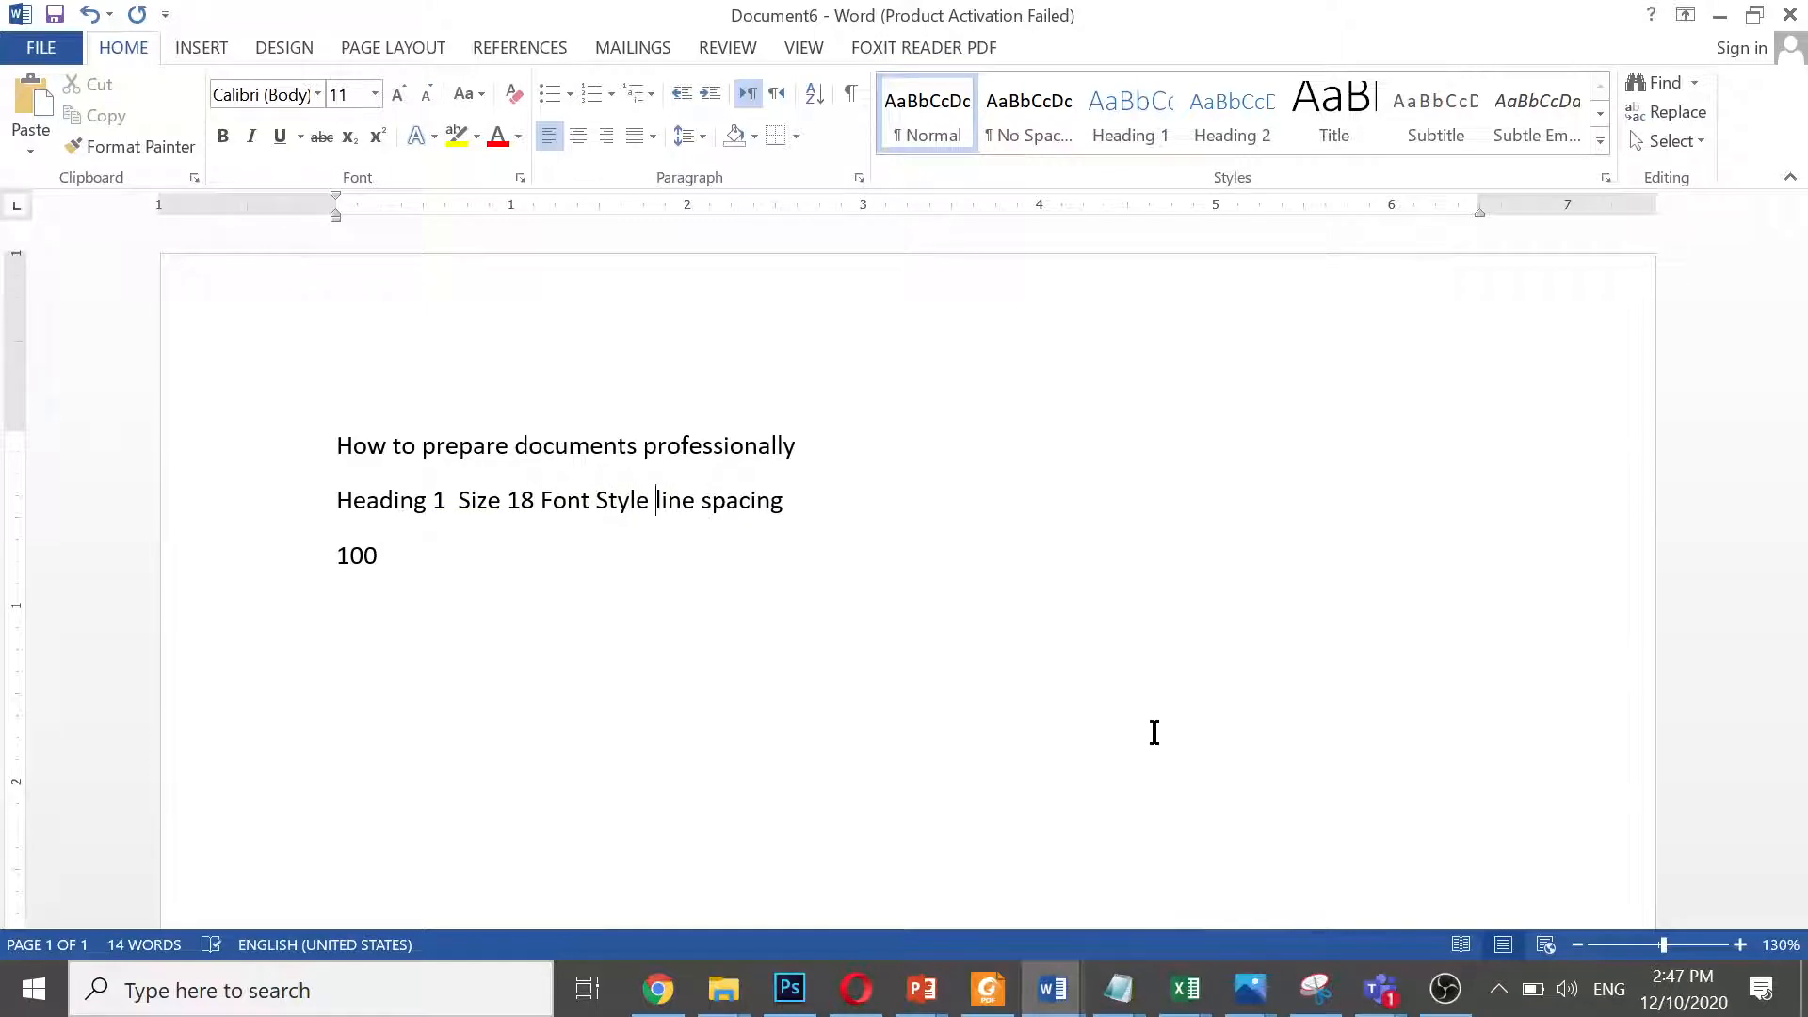
pyautogui.write('Tiem')
pyautogui.press('BackSpace')
pyautogui.press('BackSpace')
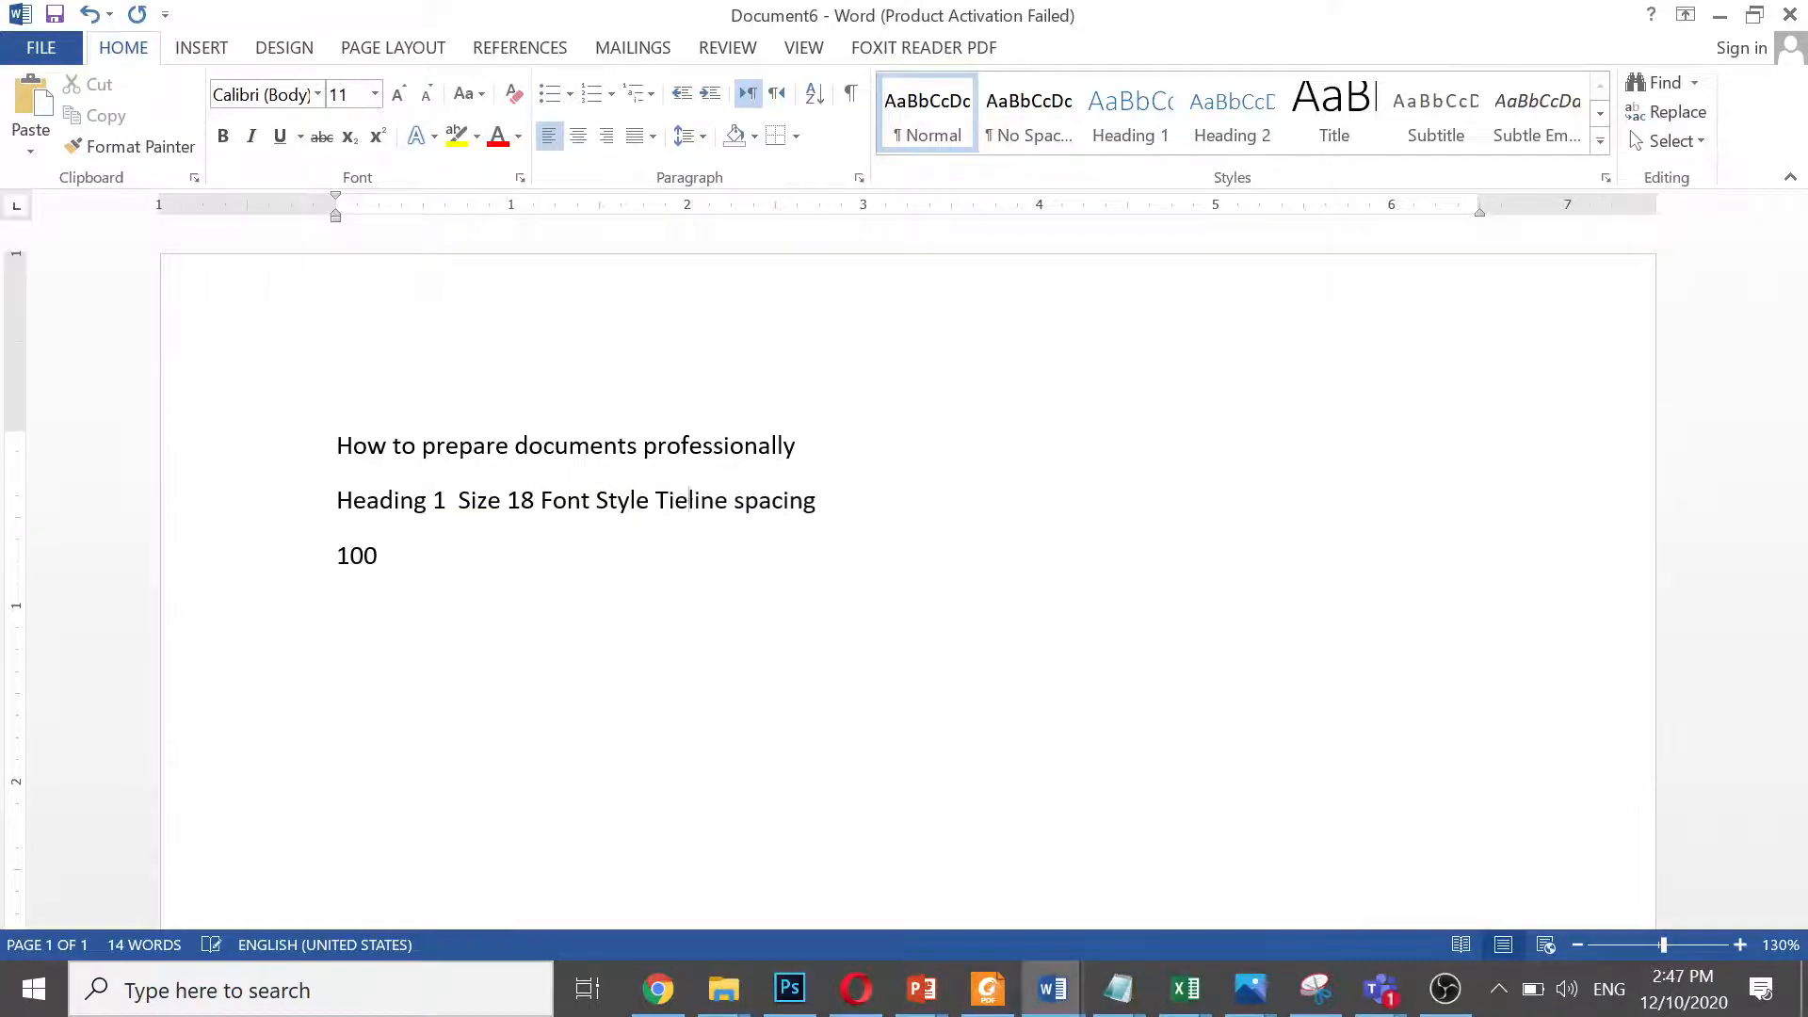
pyautogui.write('mes Ne')
pyautogui.write('w Roman')
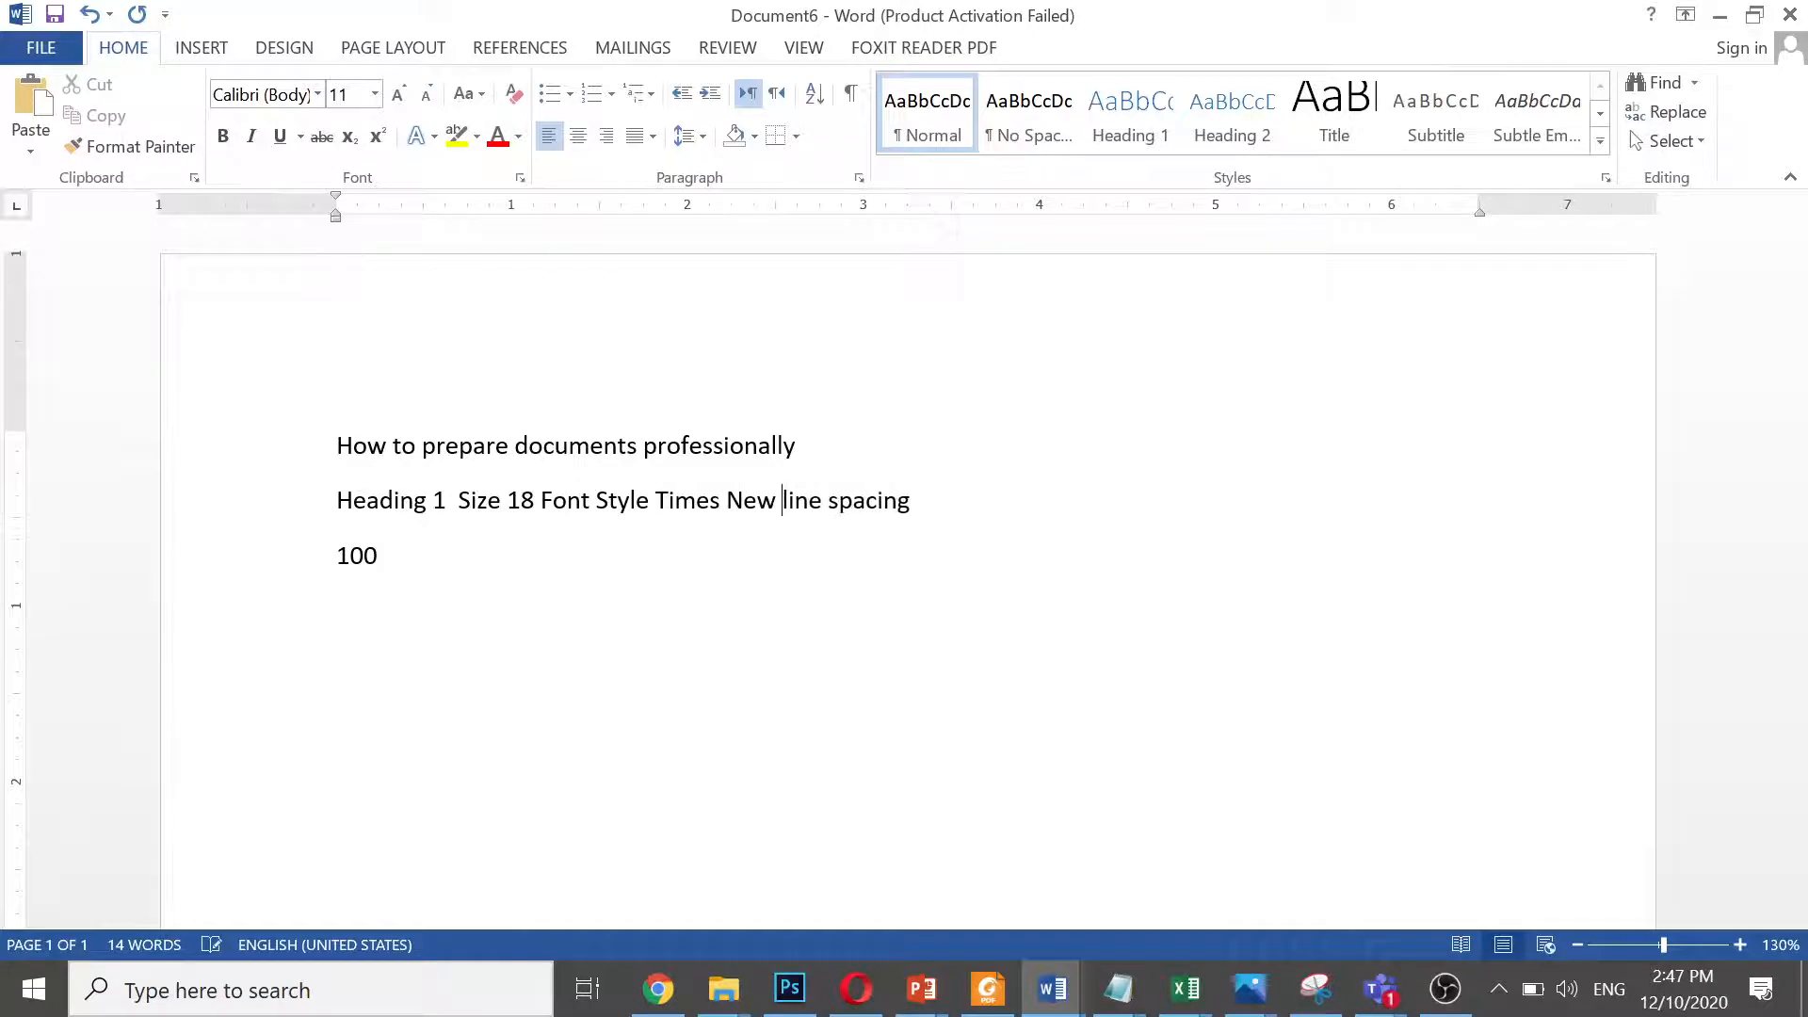
# Add the value 1.5 after "line spacing" at the end of the Heading 1 note
pyautogui.hotkey('ctrl', 'Right')
pyautogui.hotkey('ctrl', 'Right')
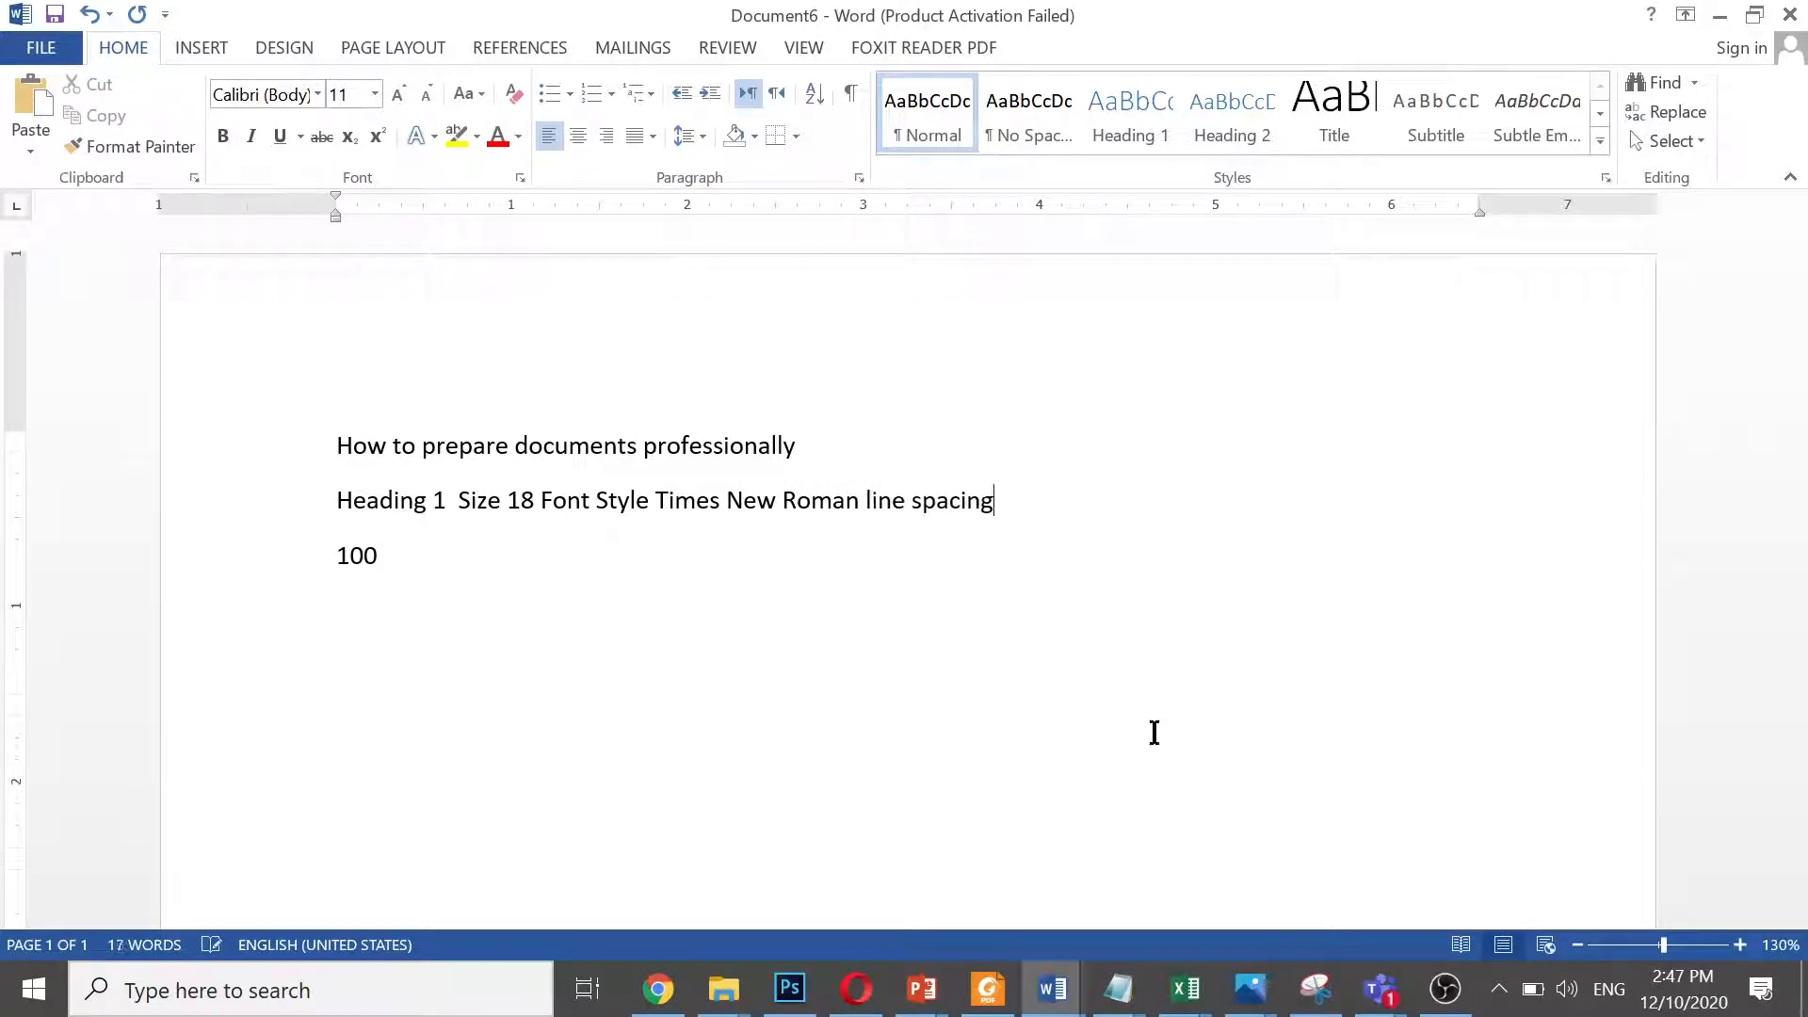
pyautogui.write('1.5')
# Insert "(100)" directly after "Heading 1" in the note
pyautogui.hotkey('ctrl', 'Left')
pyautogui.hotkey('ctrl', 'Left')
pyautogui.hotkey('ctrl', 'Left')
pyautogui.hotkey('ctrl', 'Left')
pyautogui.hotkey('ctrl', 'Left')
pyautogui.hotkey('ctrl', 'Left')
pyautogui.hotkey('ctrl', 'Left')
pyautogui.hotkey('ctrl', 'Left')
pyautogui.hotkey('ctrl', 'Left')
pyautogui.hotkey('ctrl', 'Left')
pyautogui.hotkey('ctrl', 'Left')
pyautogui.hotkey('ctrl', 'Left')
pyautogui.write('()')
pyautogui.click(463, 500)
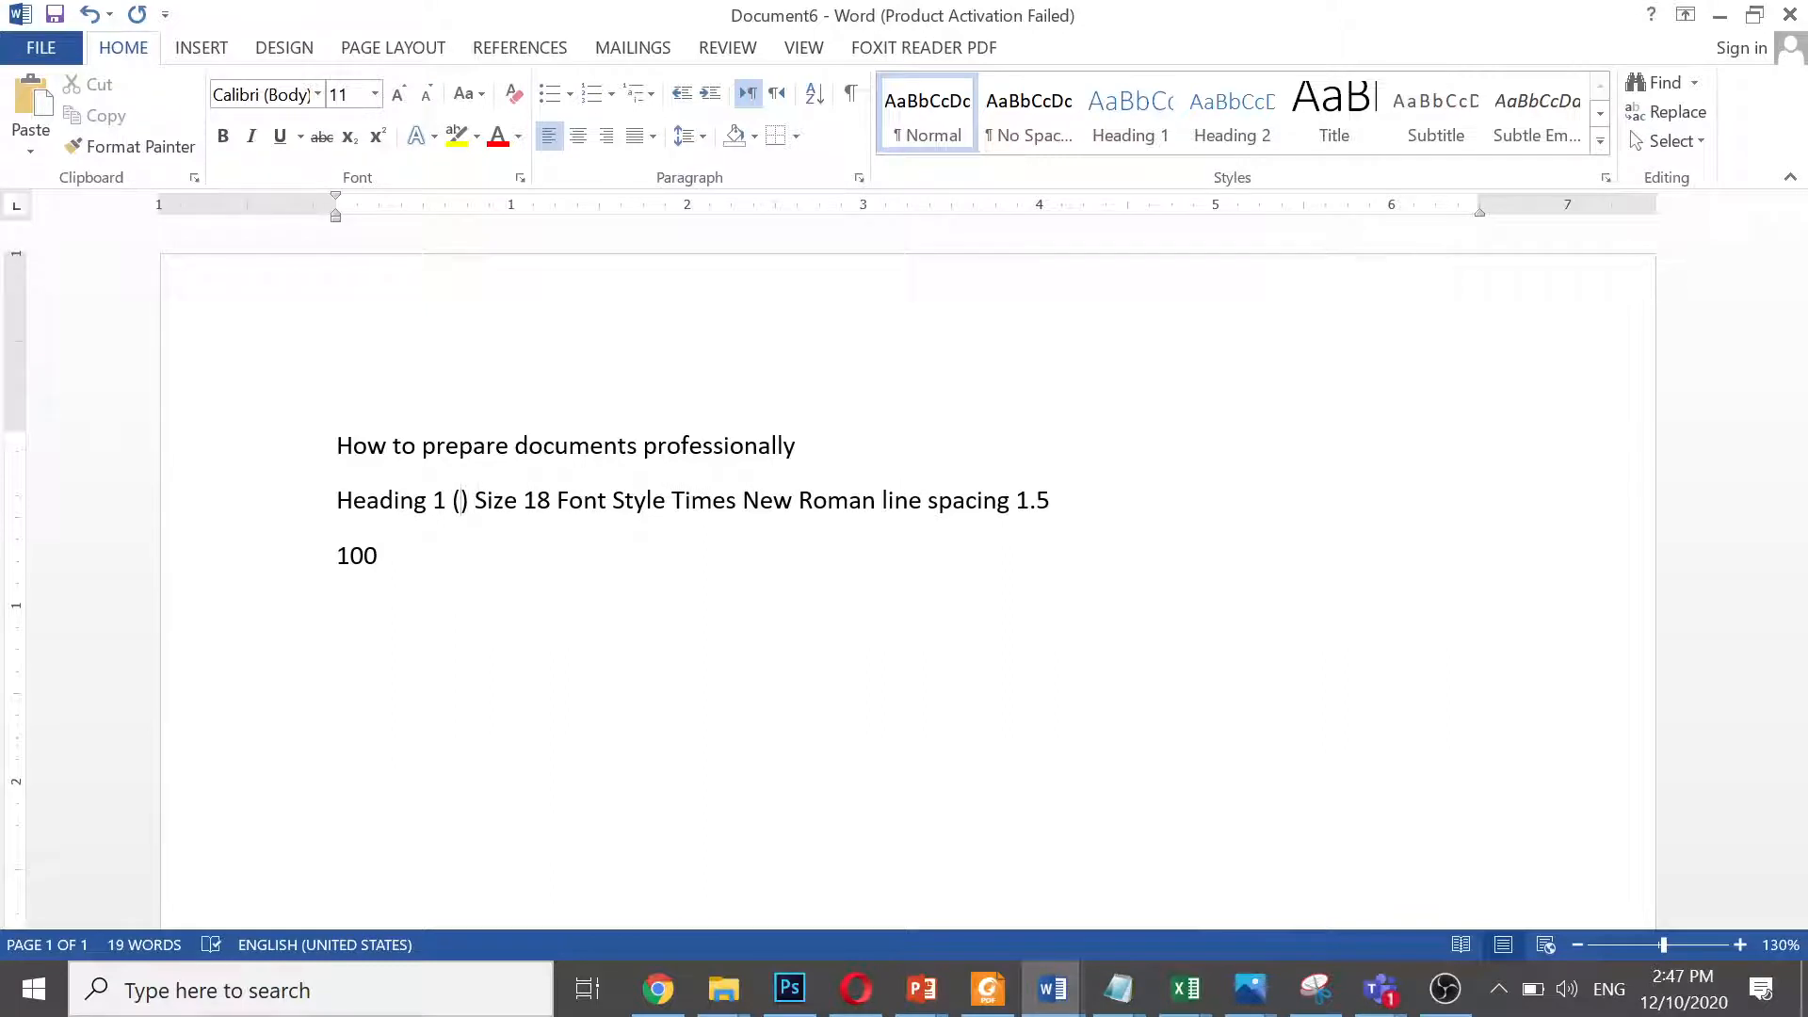
pyautogui.write('100')
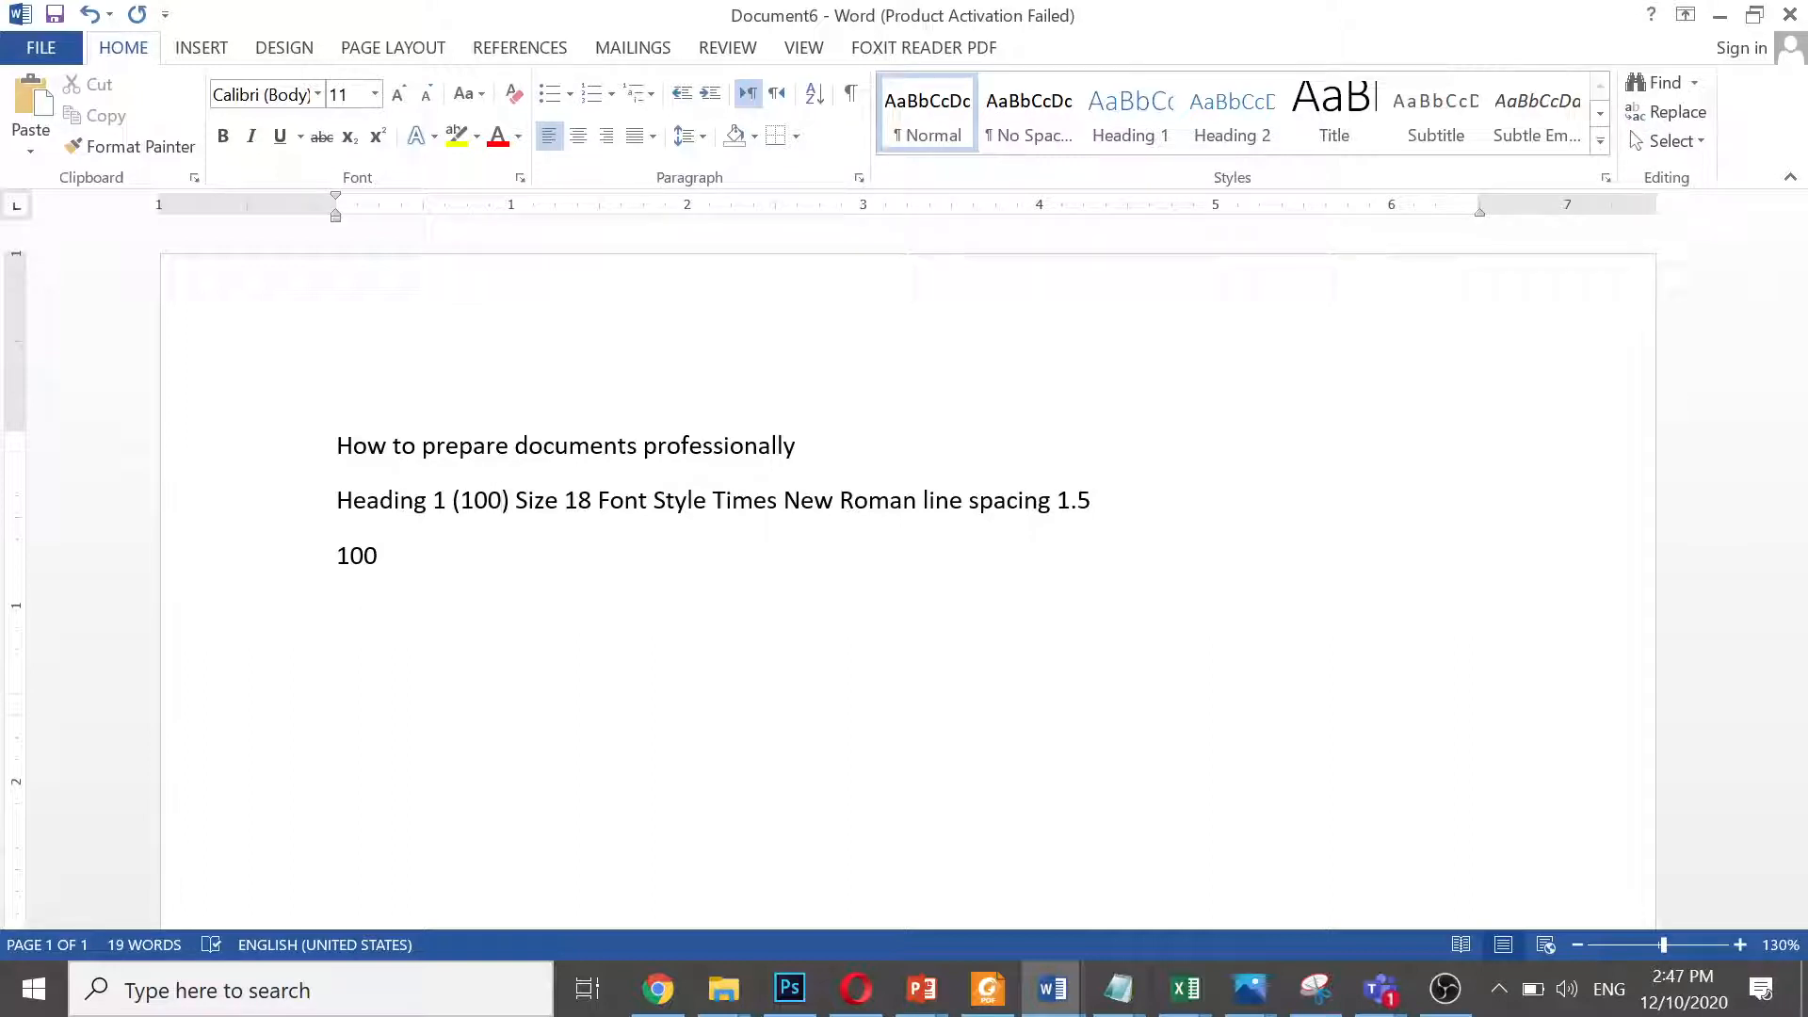
# Delete the Heading 1 note and the 100 line, leaving only the opening line
pyautogui.press('Home')
pyautogui.hotkey('shift', 'Down')
pyautogui.hotkey('shift', 'Down')
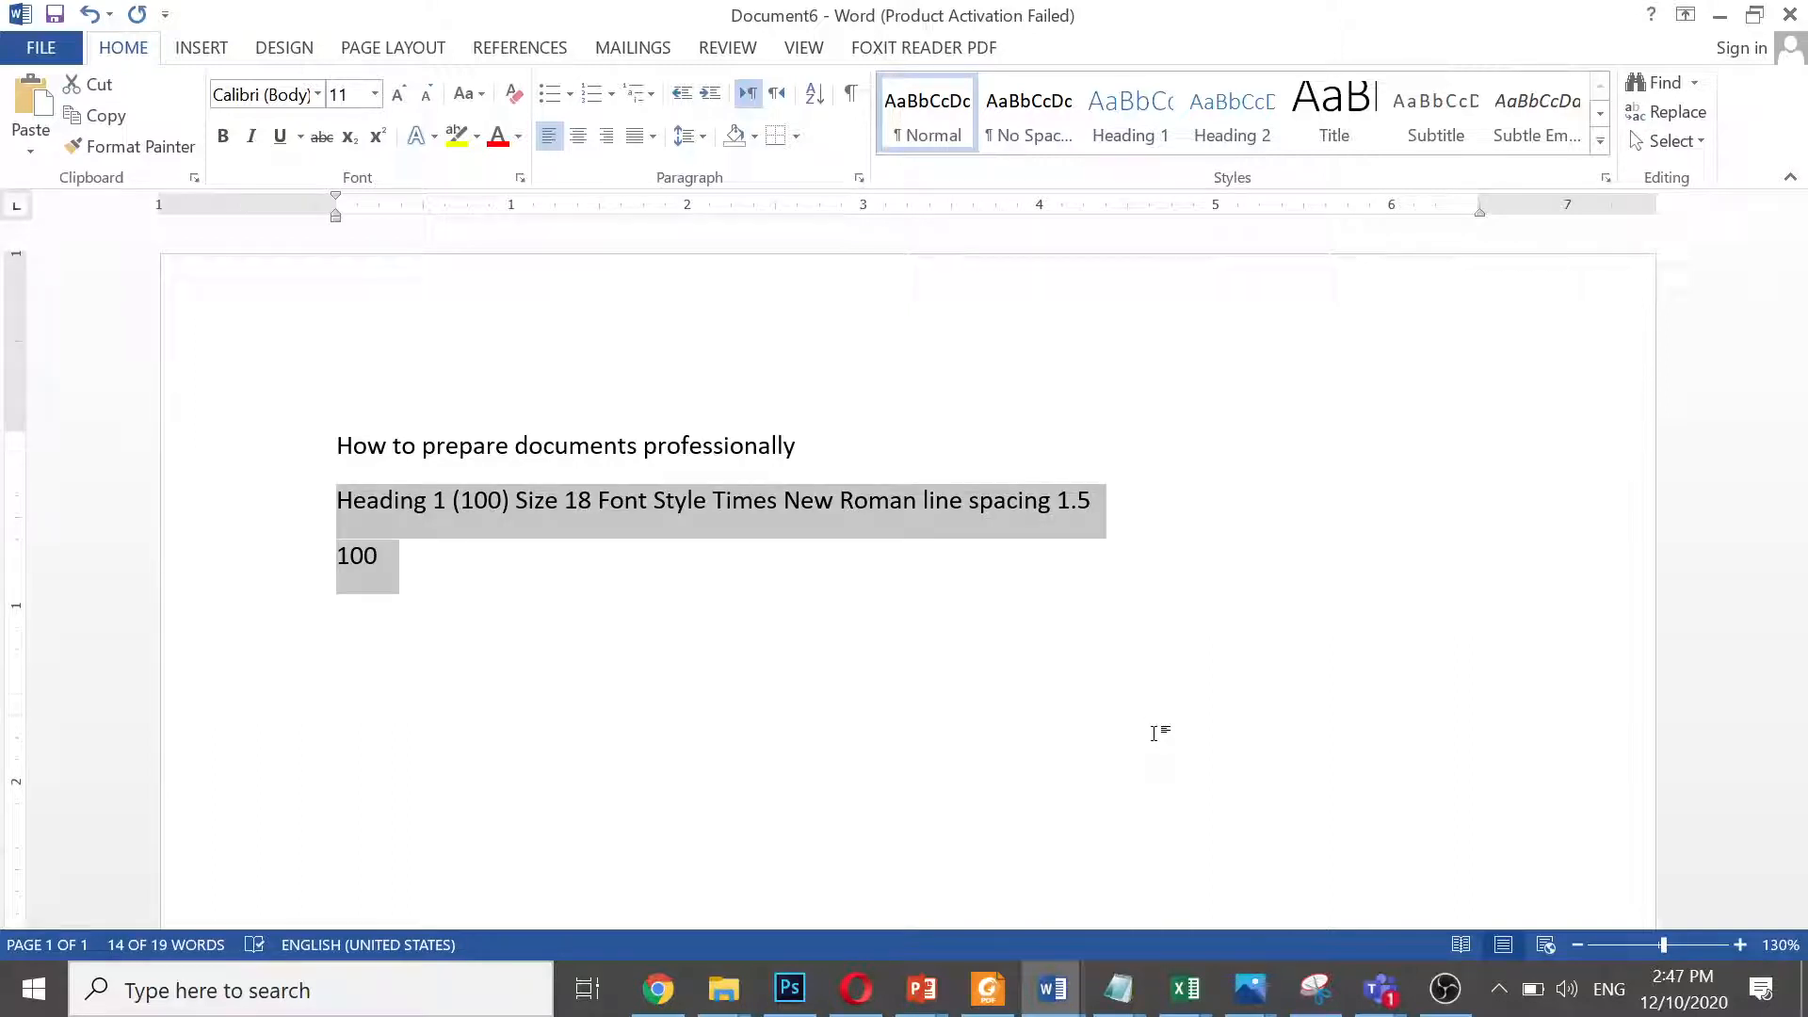
pyautogui.press('BackSpace')
pyautogui.press('BackSpace')
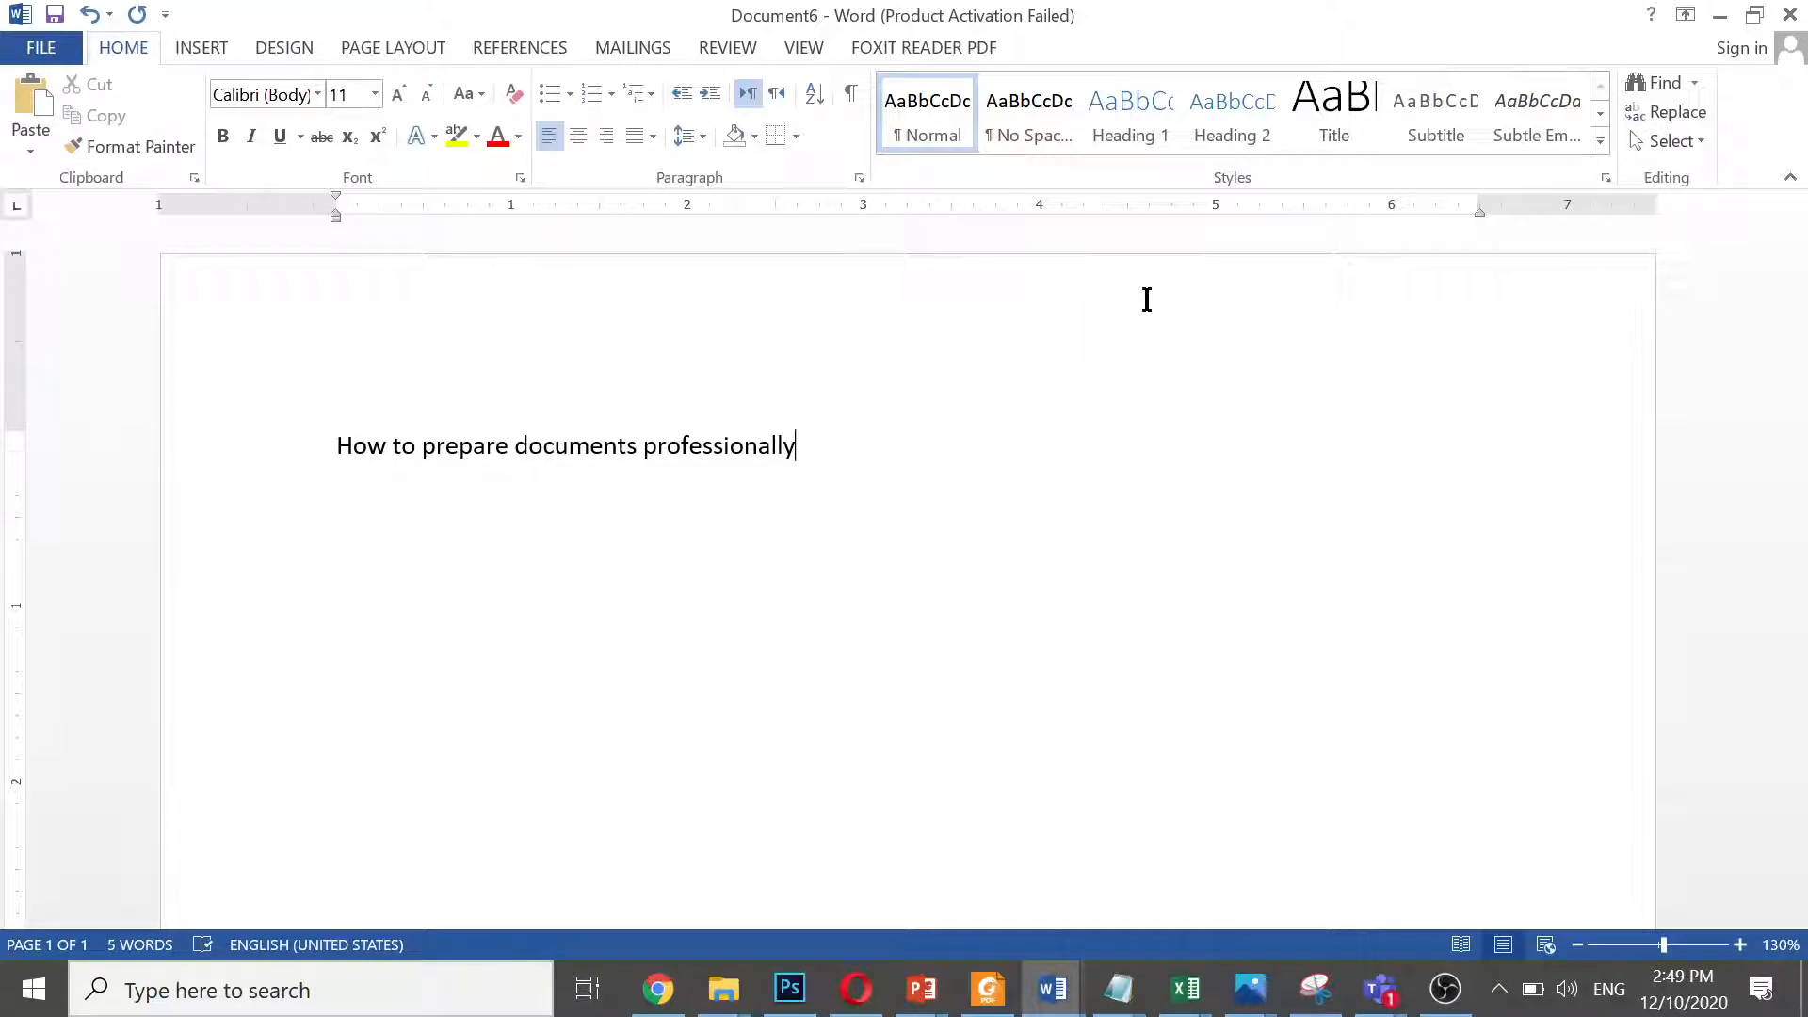
# Add the line "Title", an indented line "Paperless Office" and a line "Project Overview" below the opening line
pyautogui.press('Return')
pyautogui.write('Title')
pyautogui.press('Return')
pyautogui.press('Tab')
pyautogui.write('Paperle')
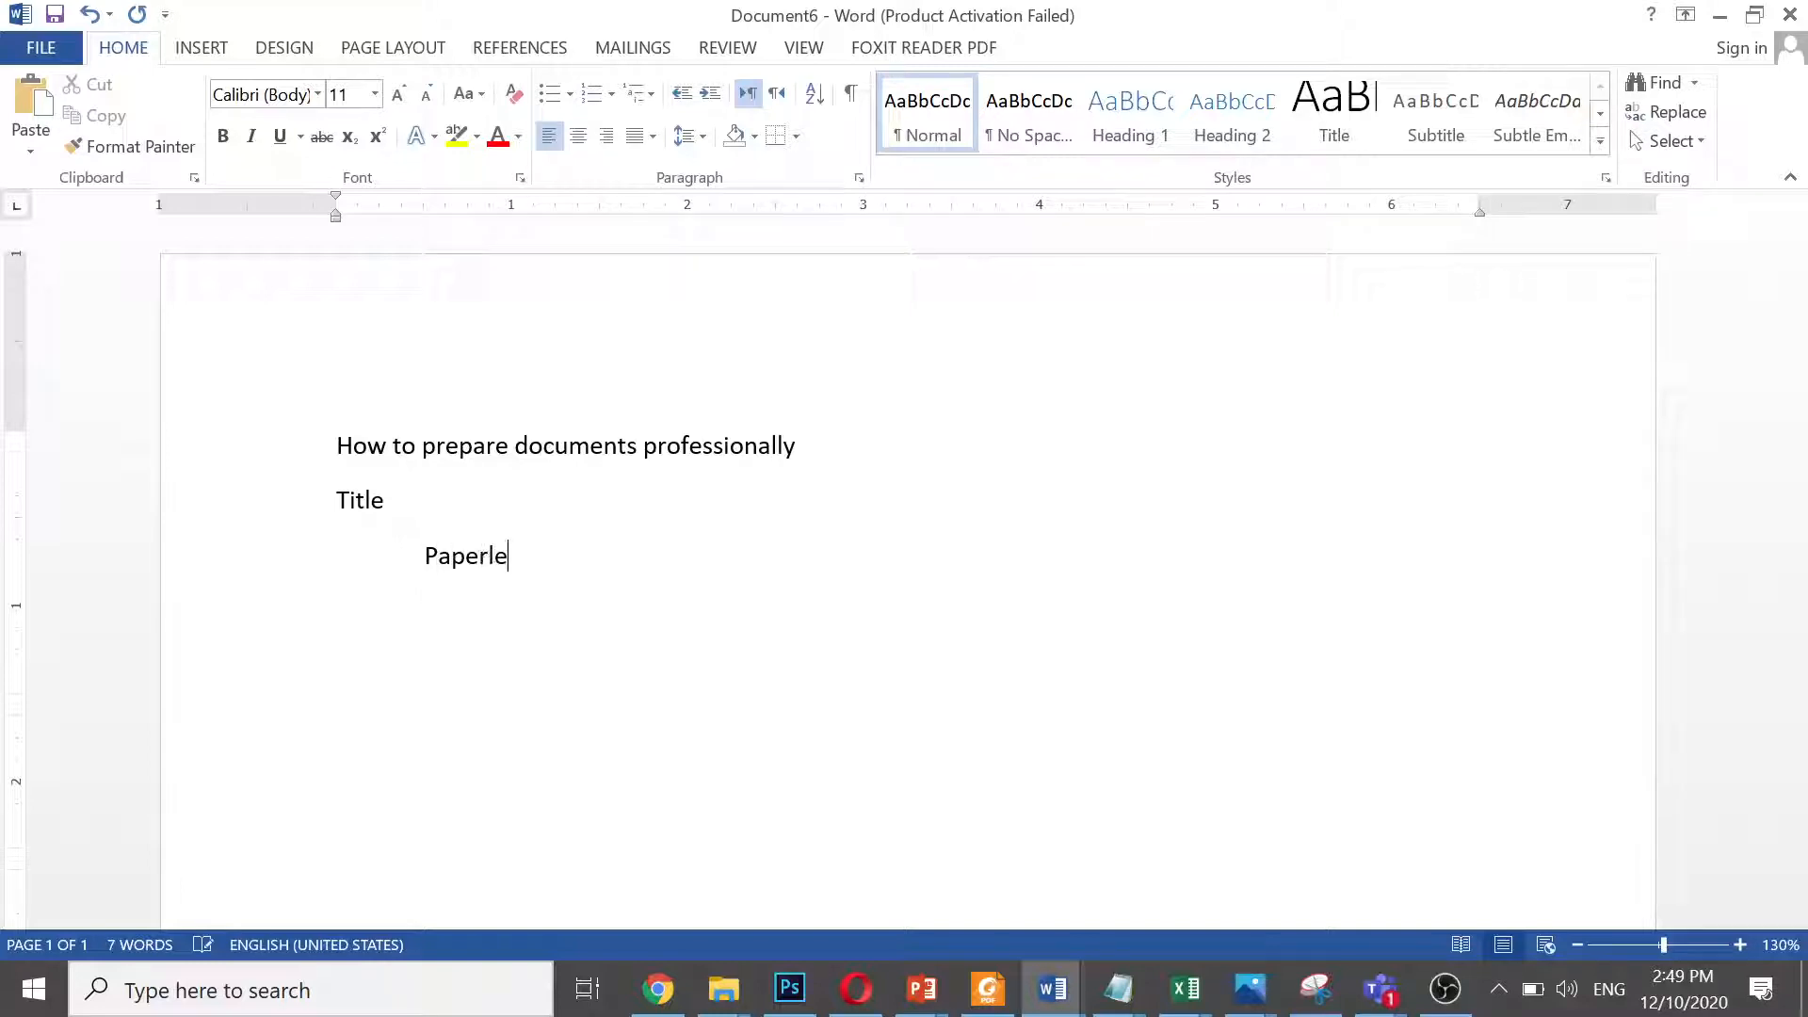
pyautogui.write('ss Office ')
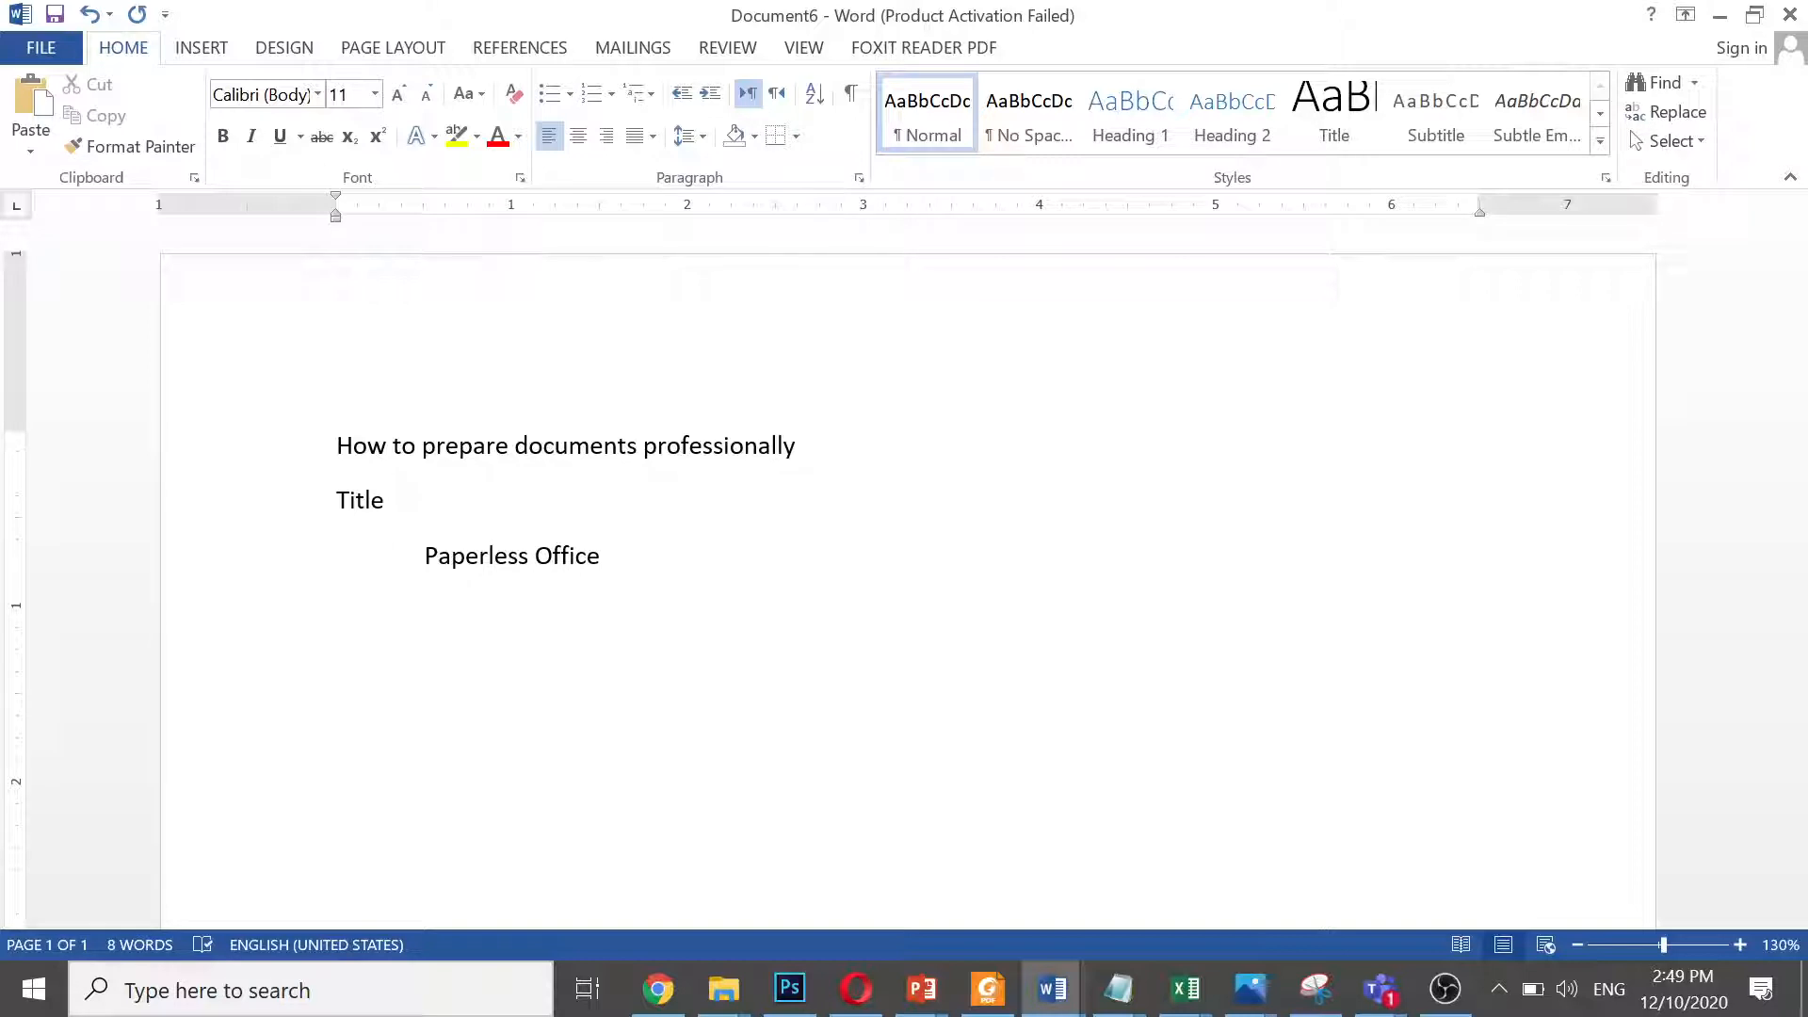
pyautogui.write('Project Overview')
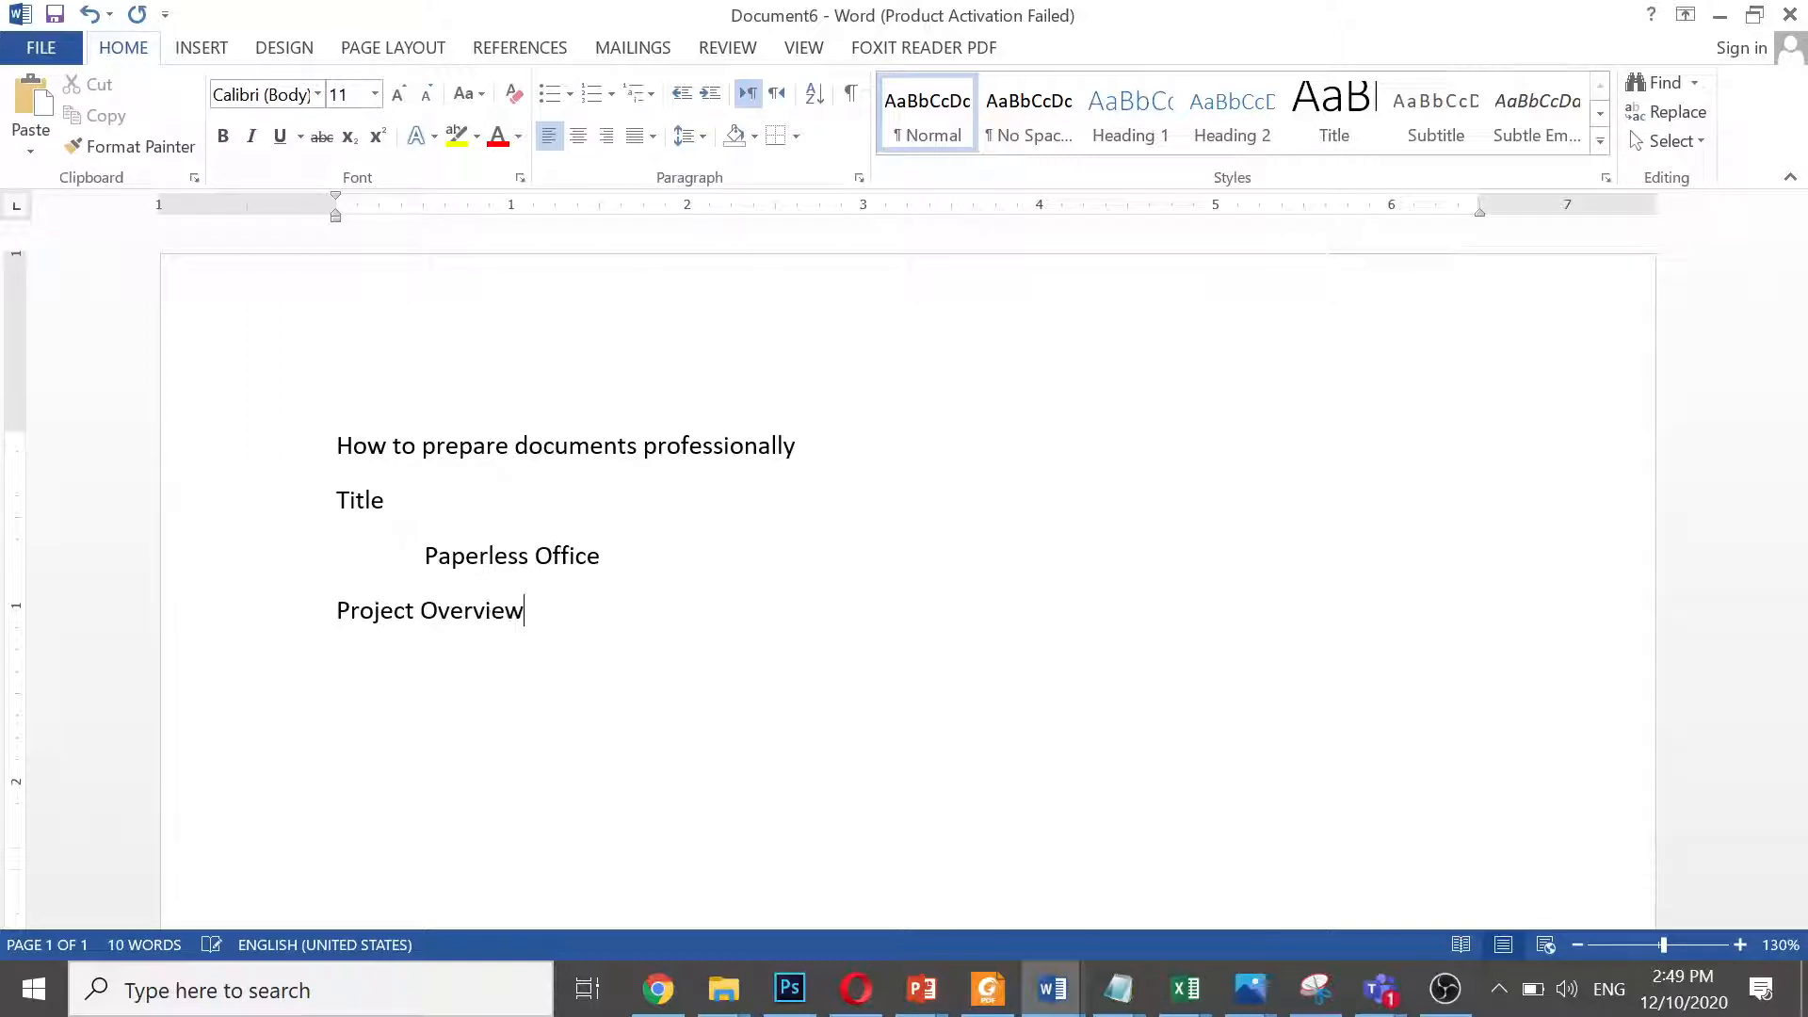
# Insert the line "Chapter 1: Proposal" between the opening line and "Title"
pyautogui.press('Home')
pyautogui.press('Up')
pyautogui.press('Up')
pyautogui.press('Return')
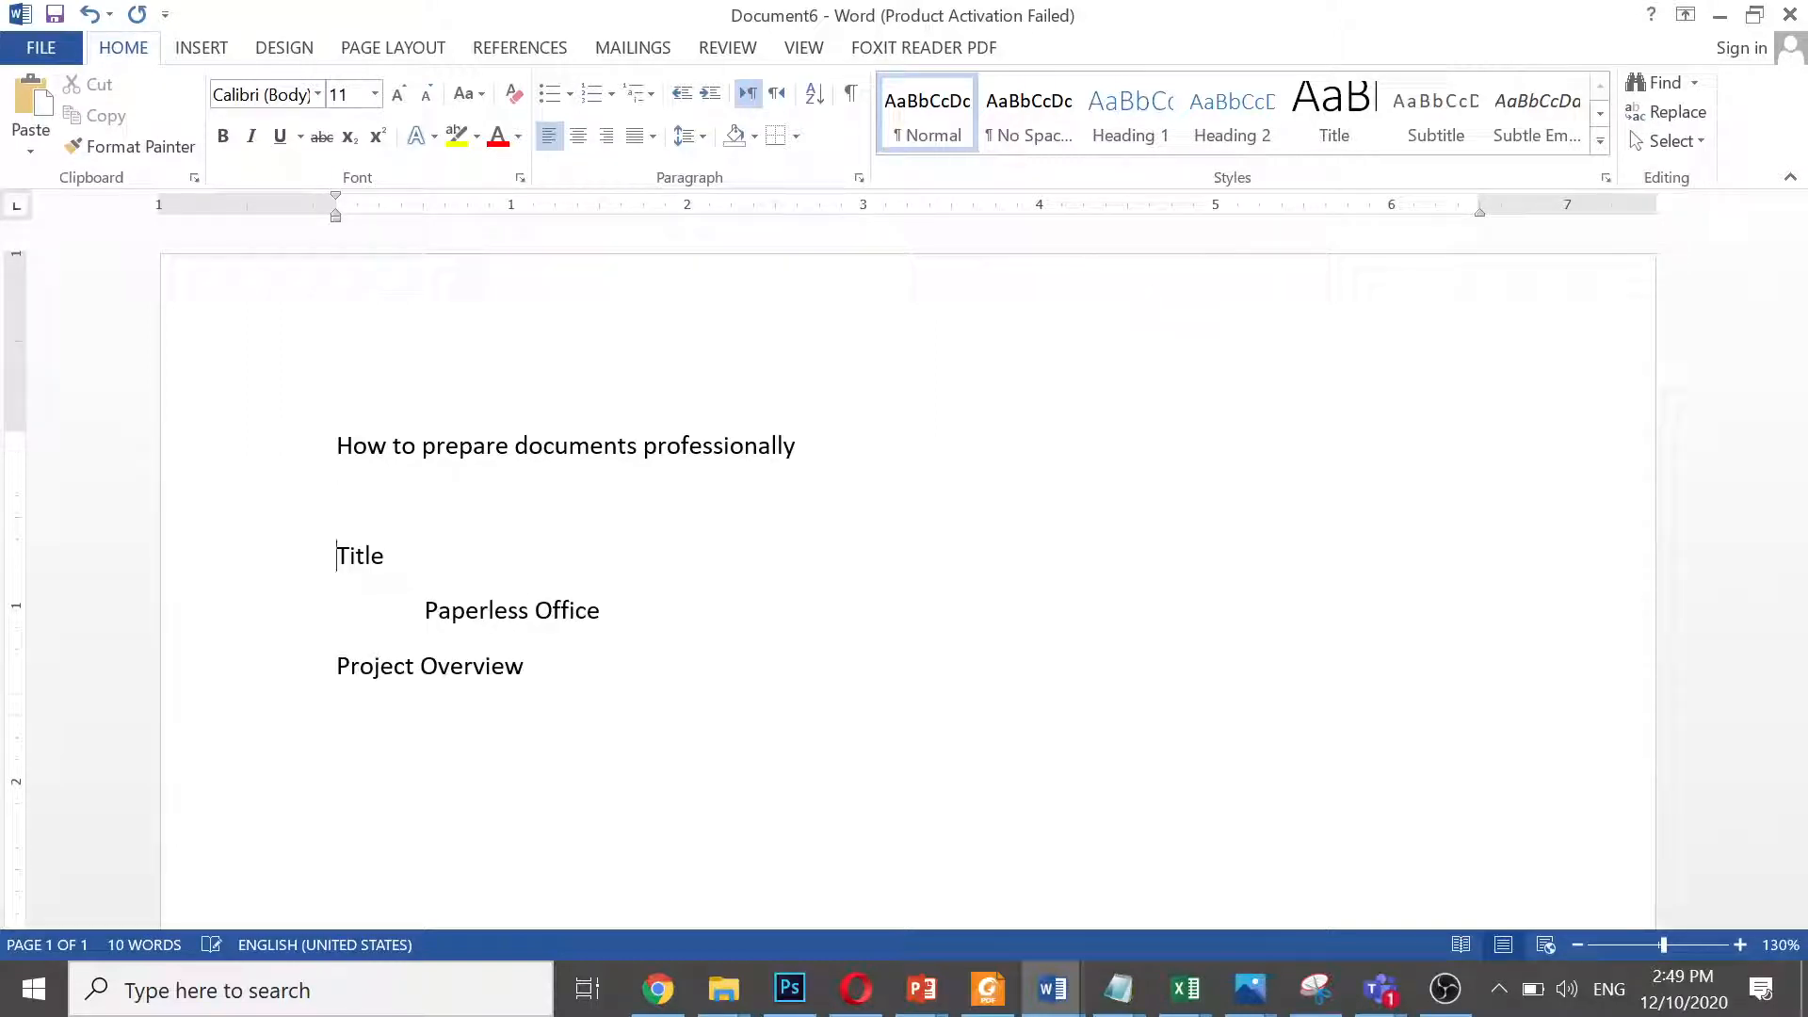
pyautogui.press('Up')
pyautogui.write('Chap')
pyautogui.press('BackSpace')
pyautogui.press('BackSpace')
pyautogui.press('BackSpace')
pyautogui.press('BackSpace')
pyautogui.write('Chapter 1: Proposal')
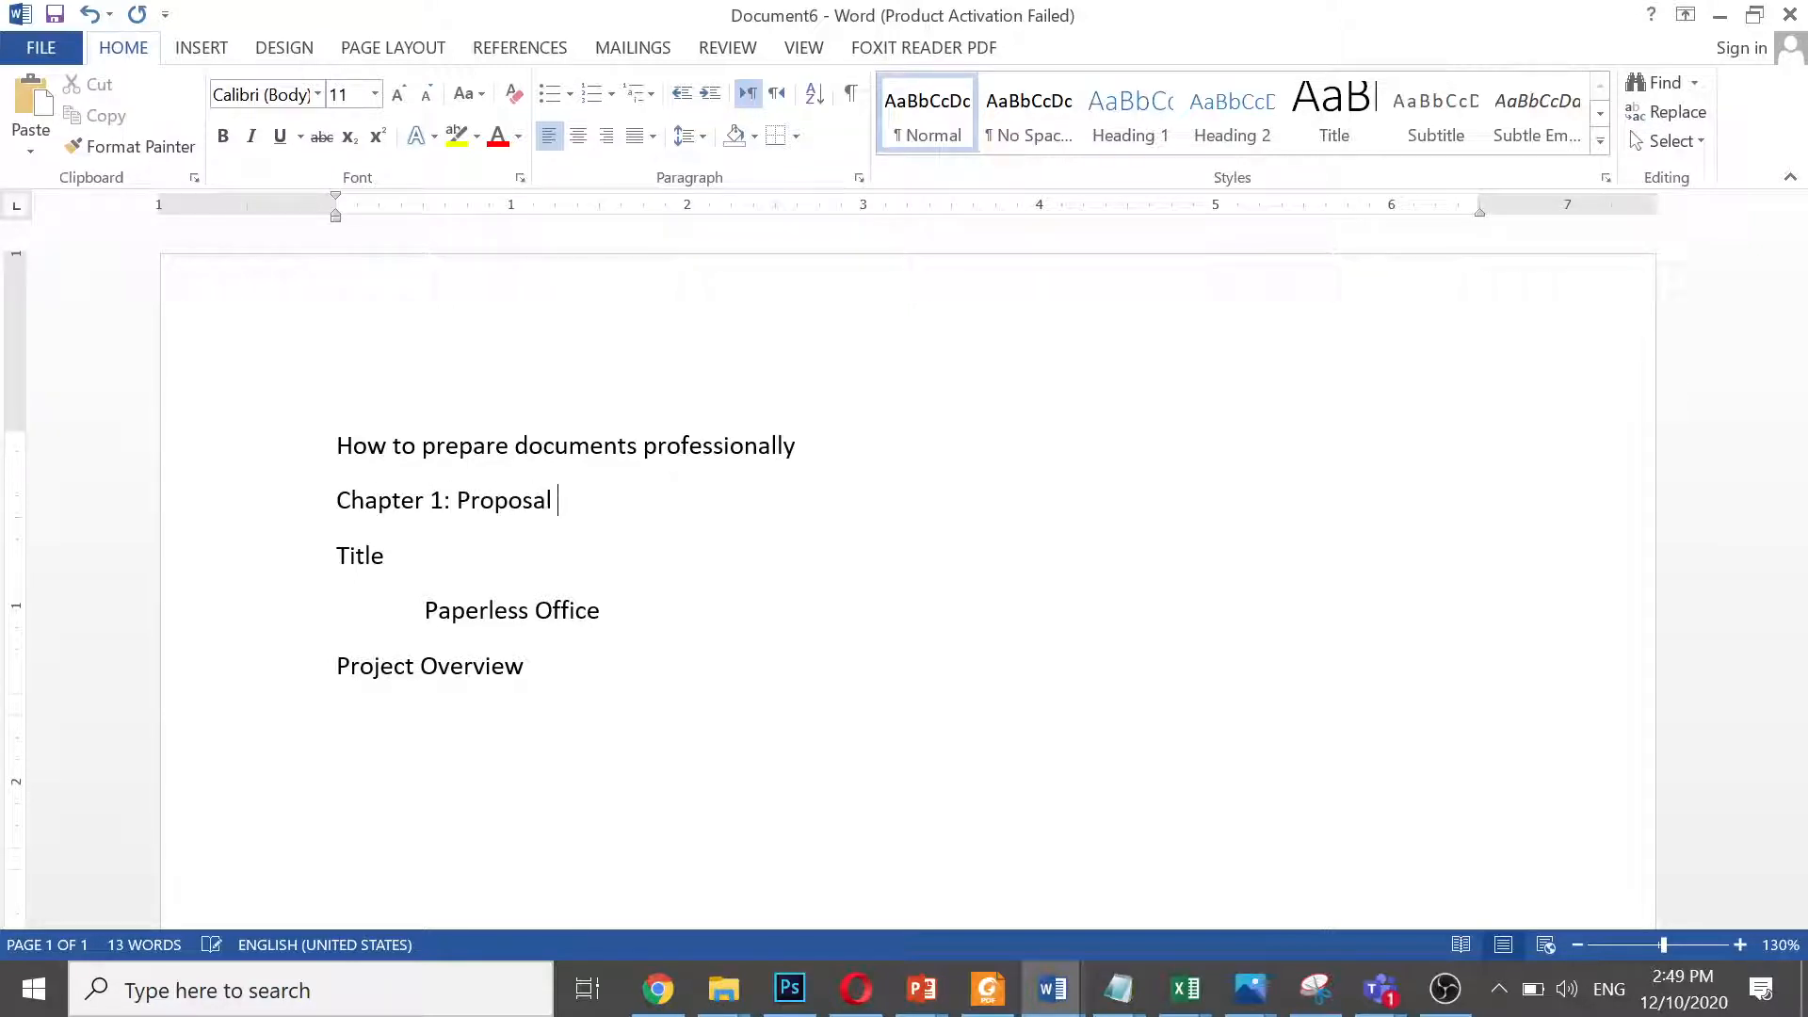
# Enclose "Paperless Office" in double quotation marks
pyautogui.press('Right')
pyautogui.press('Down')
pyautogui.write('"')
pyautogui.press('End')
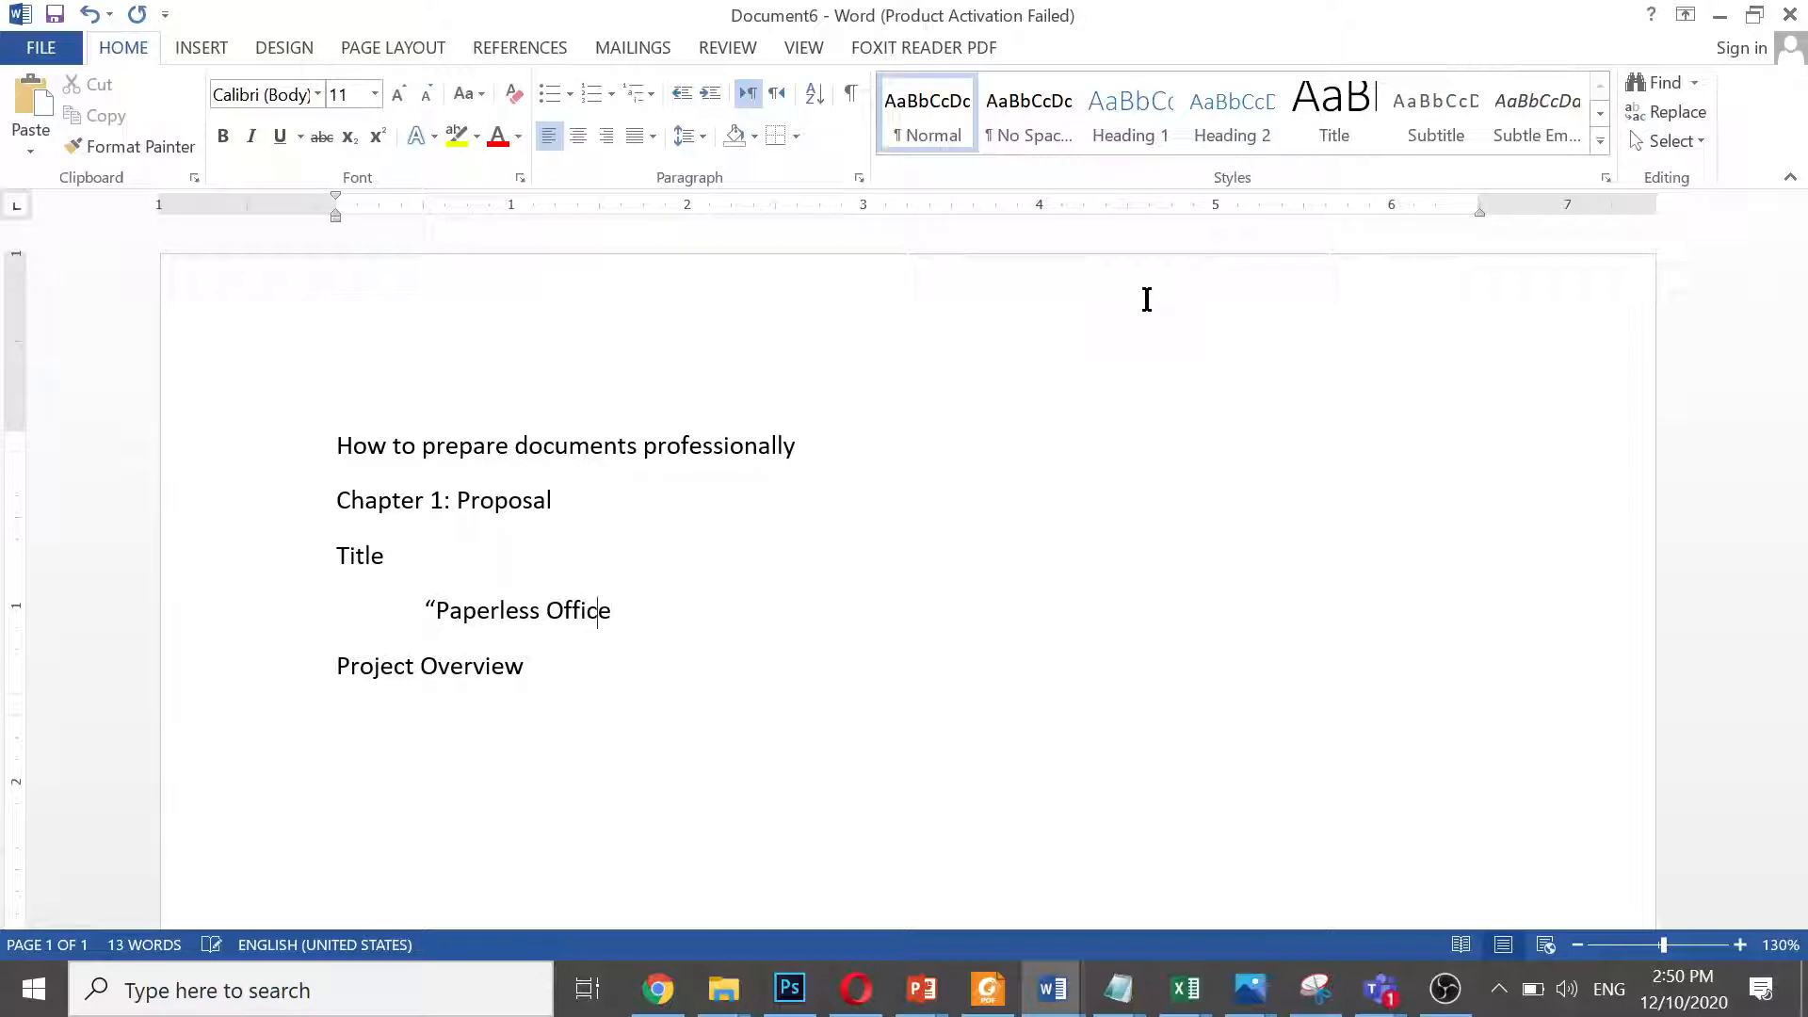
pyautogui.write('"')
# Write "Our project is about to manage an office which use no paper." under Project Overview, keeping the paragraph left-to-right
pyautogui.press('Down')
pyautogui.write('Out')
pyautogui.press('BackSpace')
pyautogui.write('r project is abo')
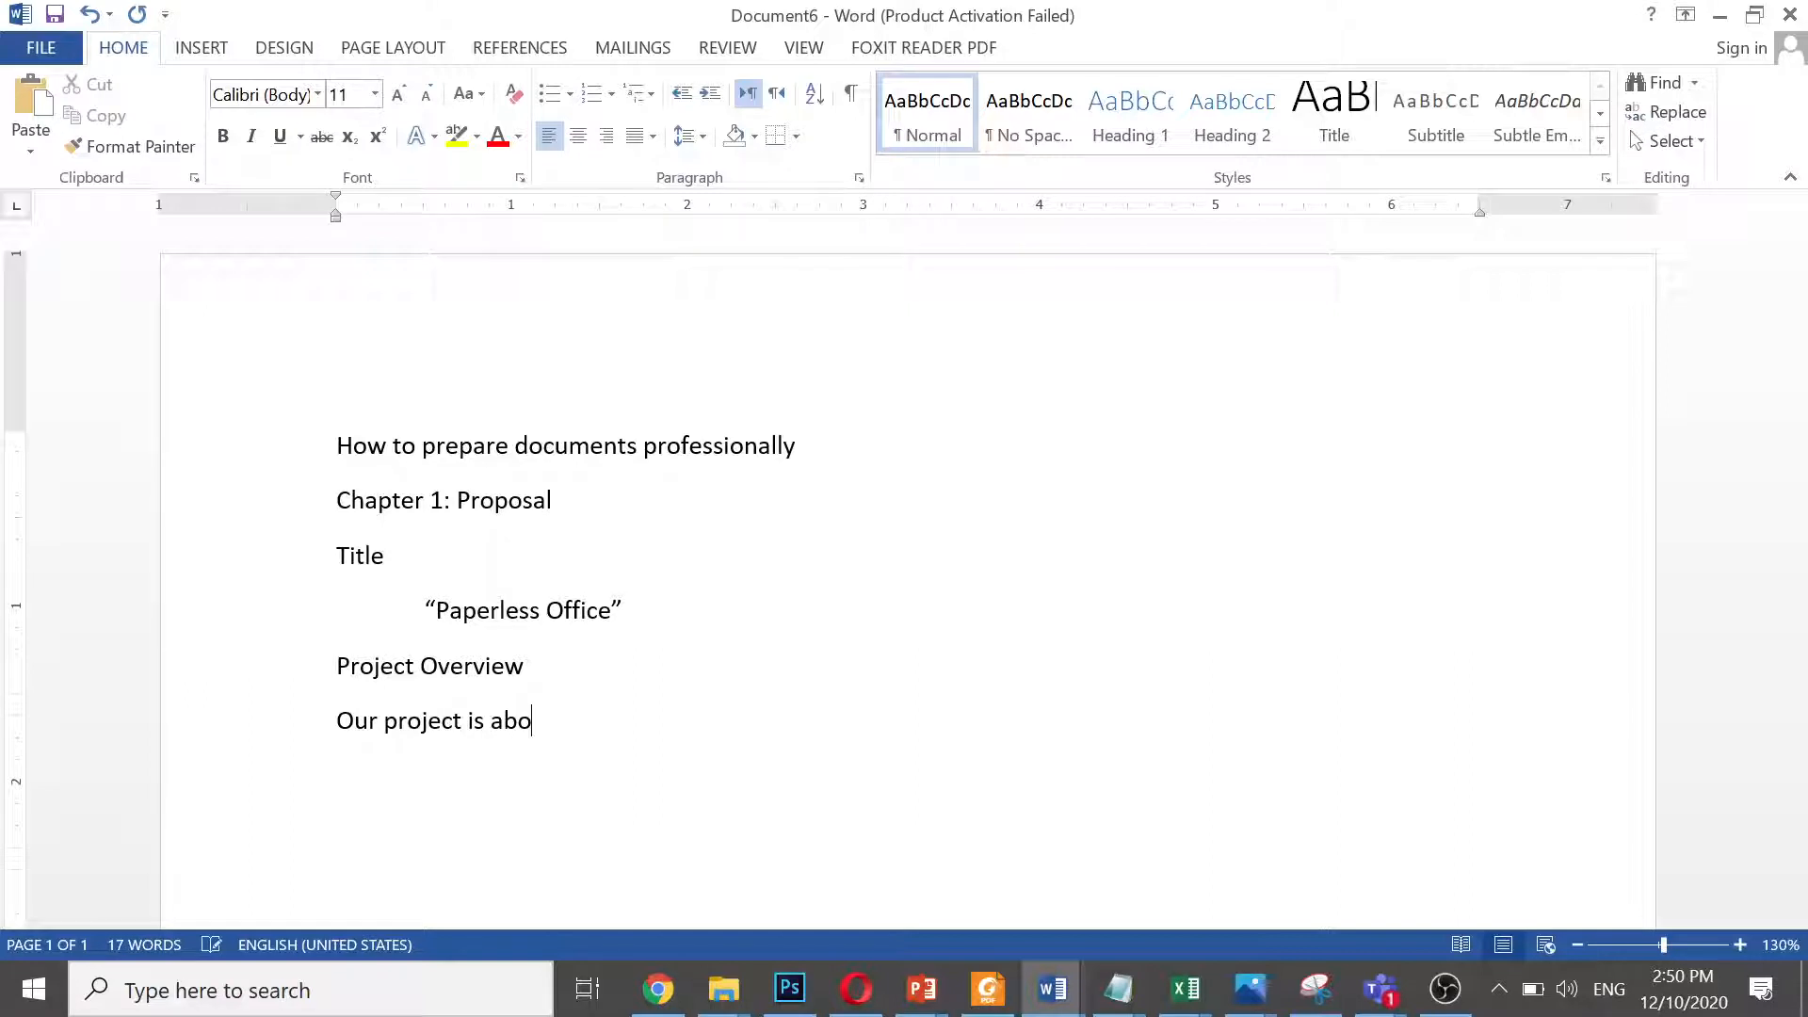
pyautogui.write('ut to manage ')
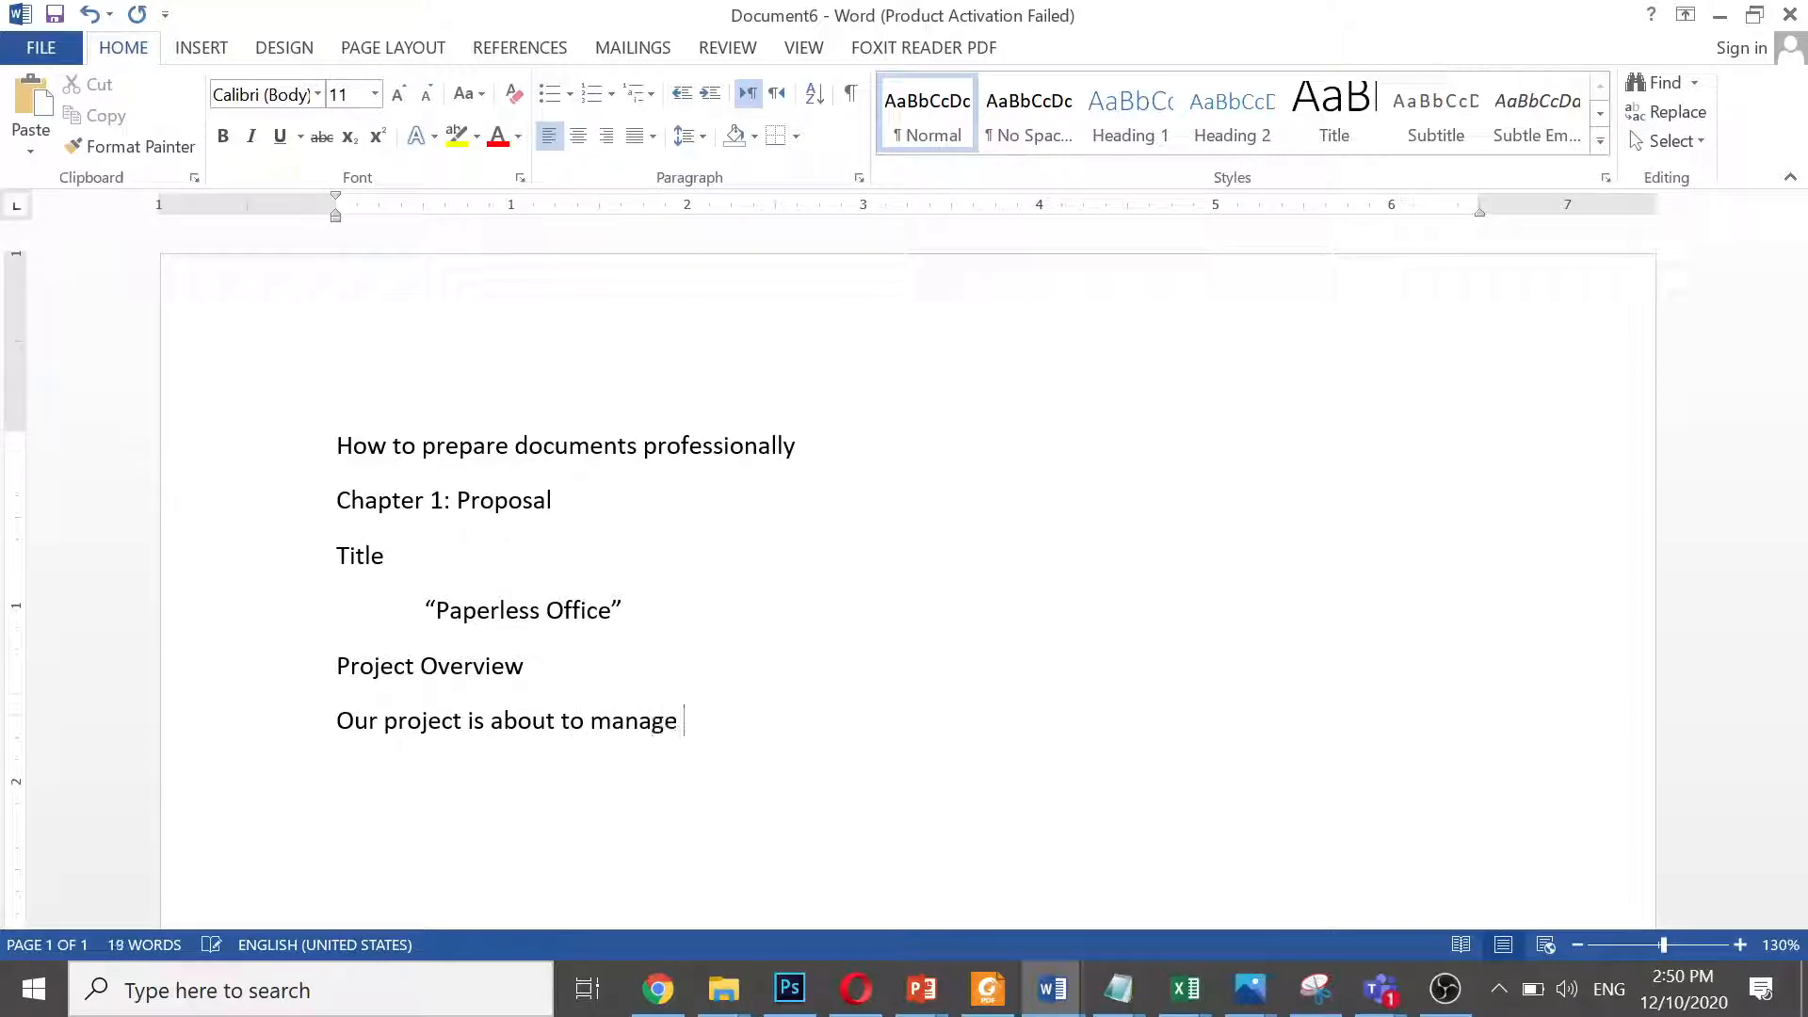
pyautogui.write('an office whi')
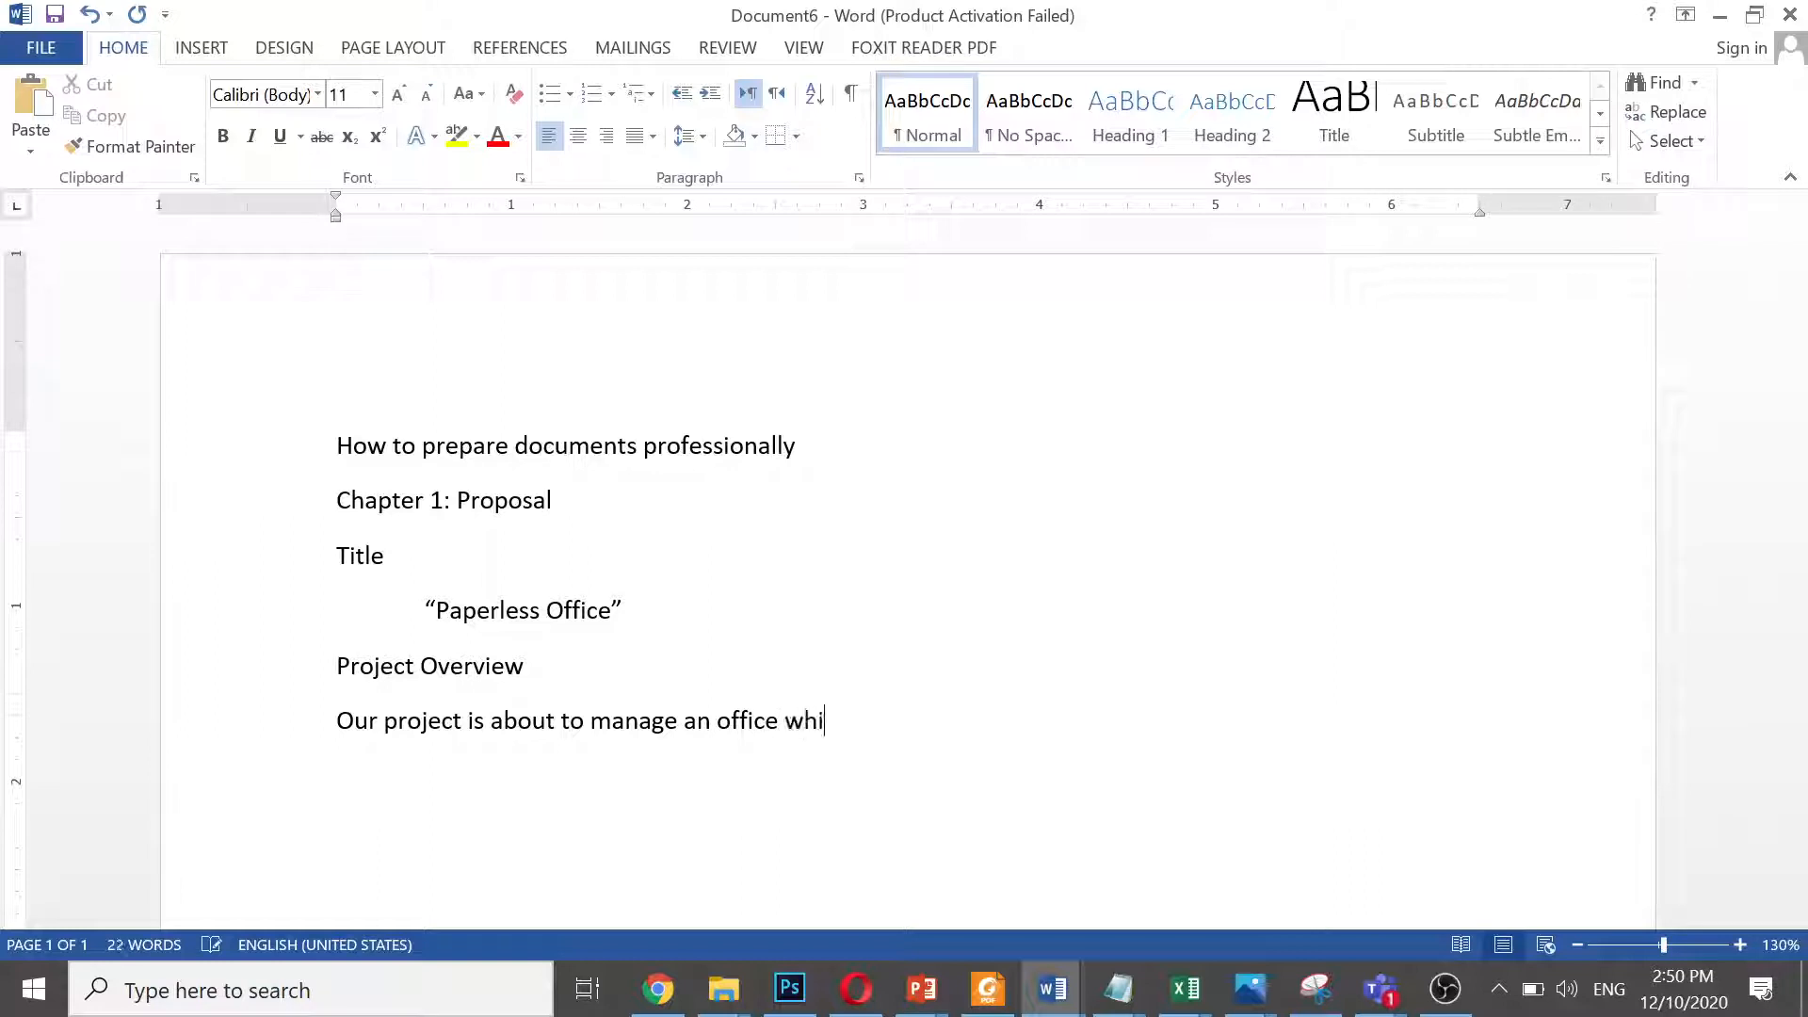
pyautogui.write('ch use no paper.')
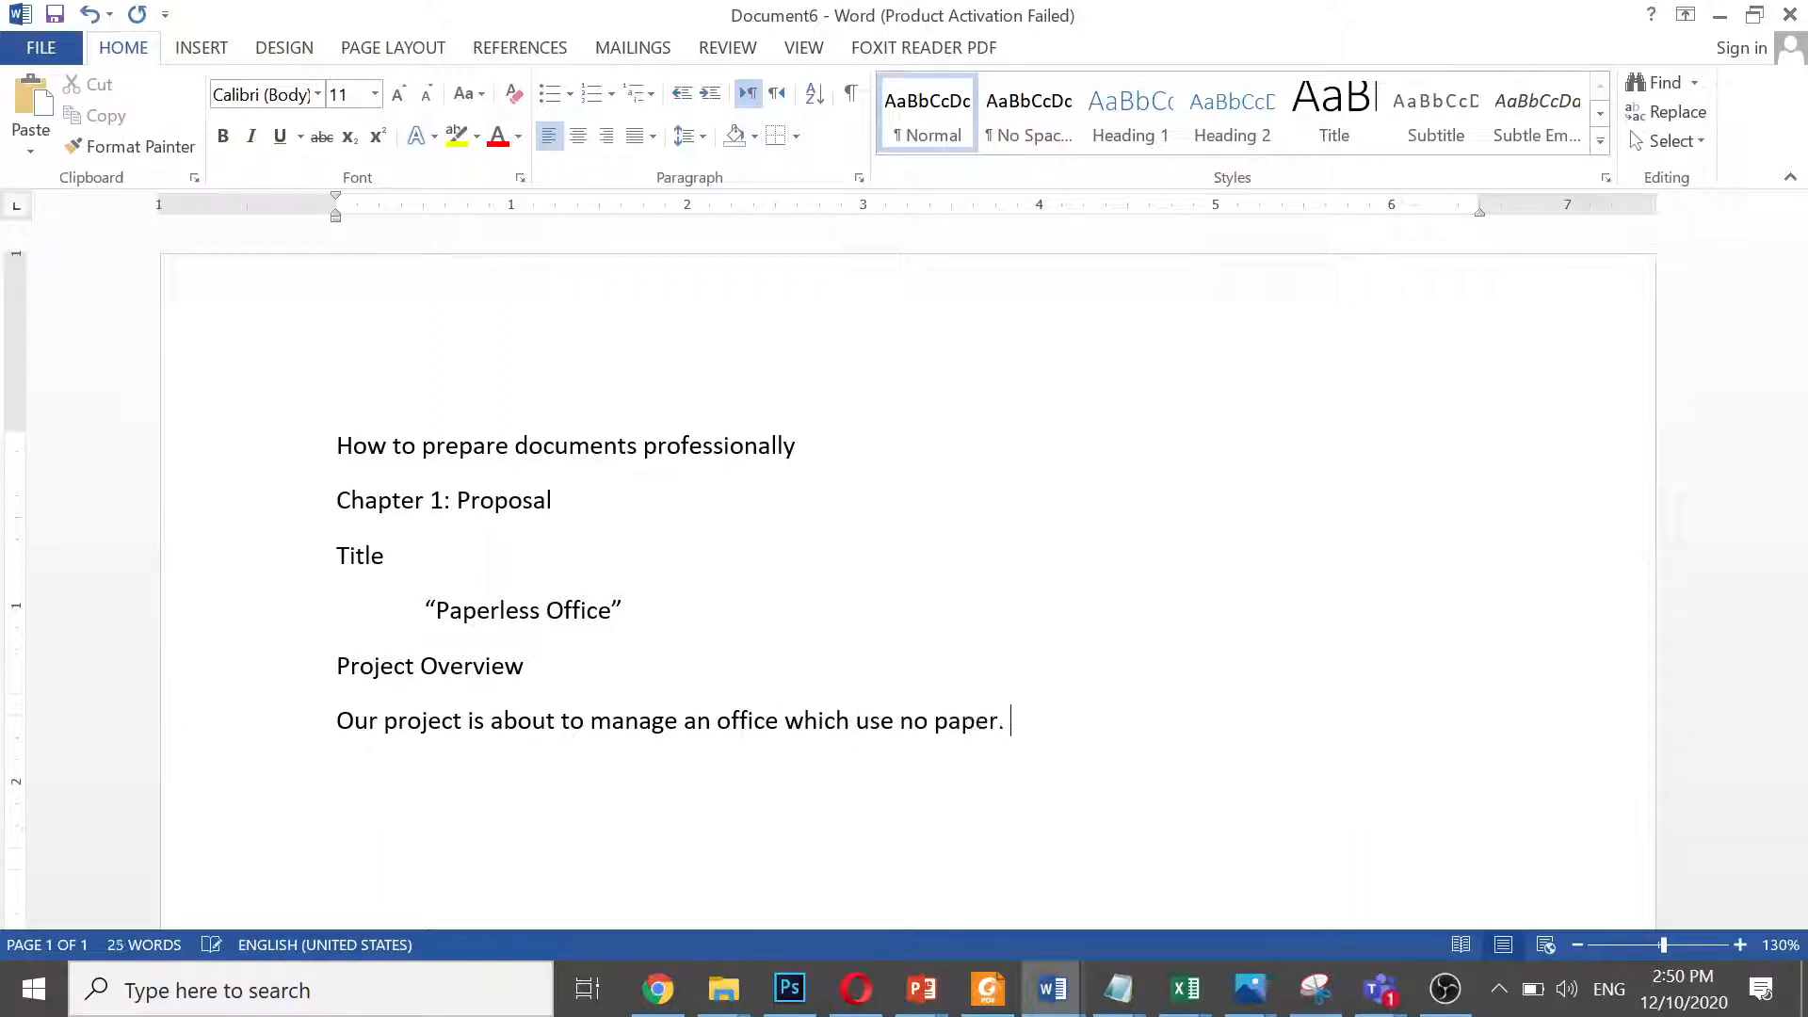
pyautogui.press('ctrl+Shift_R')
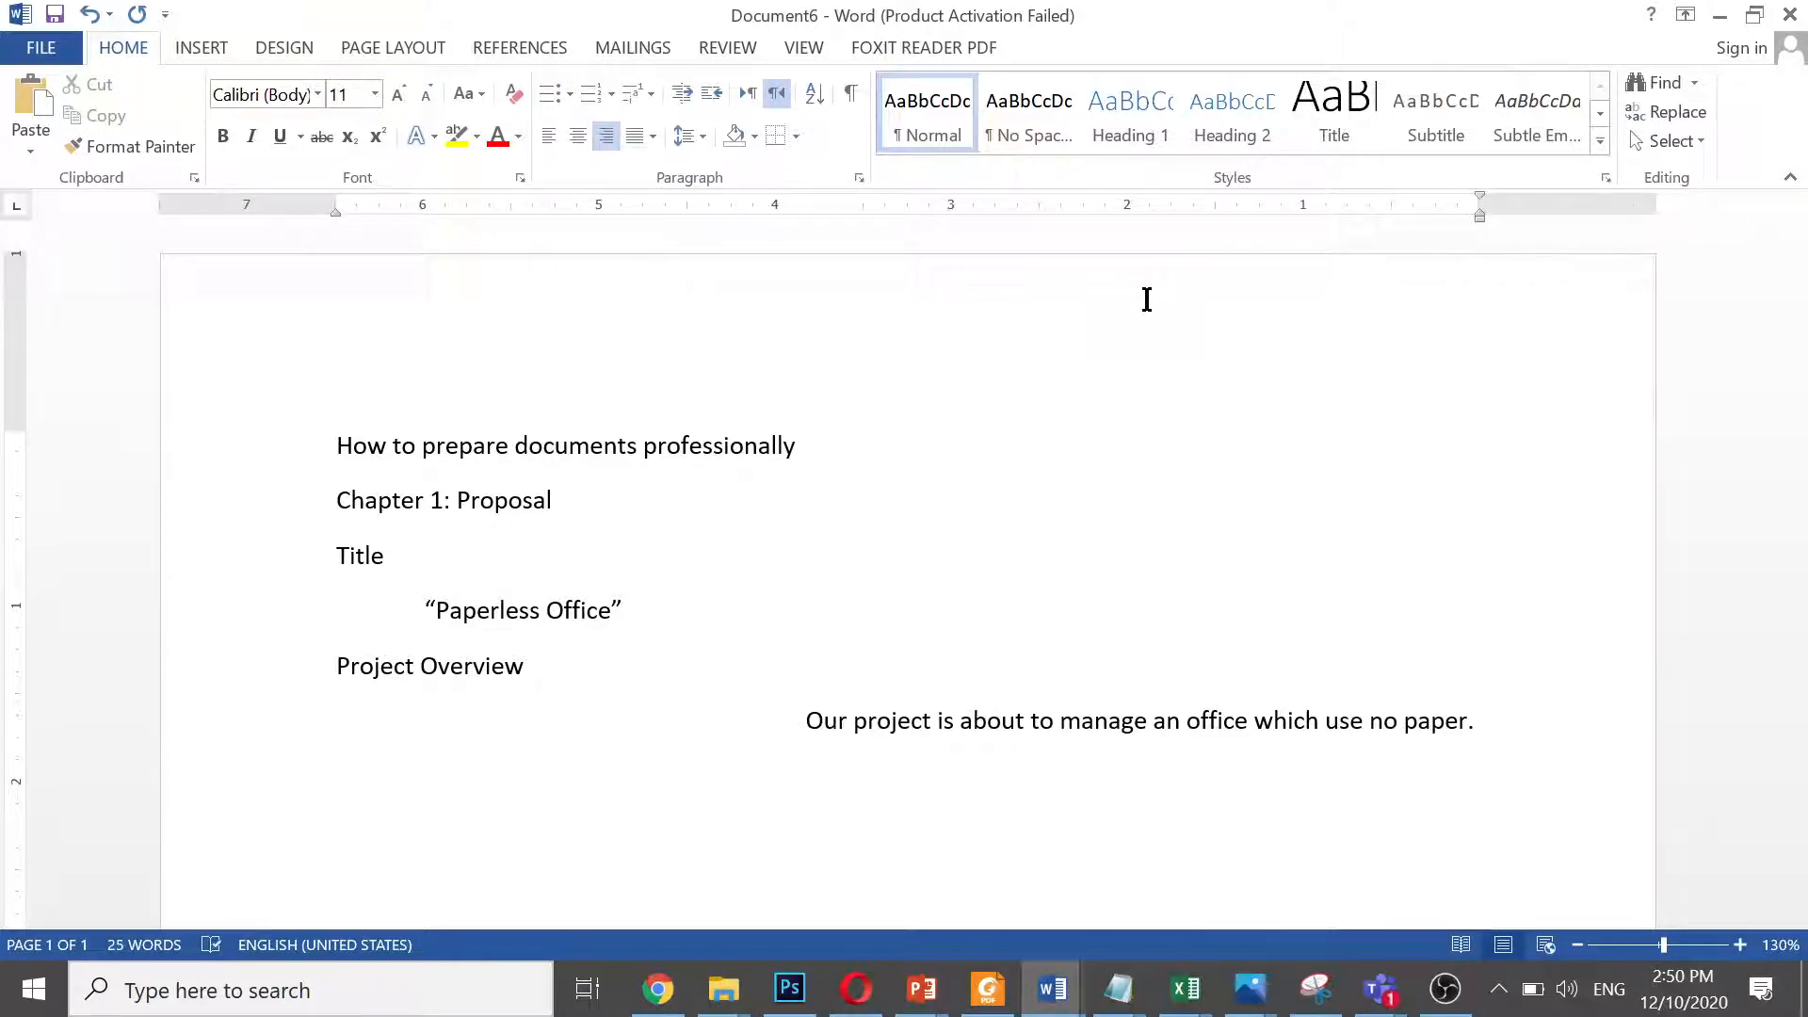
pyautogui.hotkey('ctrl', 'z')
# Copy the Project Overview sentence and paste it repeatedly after itself to build a sixteen-line paragraph
pyautogui.press('Home')
pyautogui.hotkey('shift', 'End')
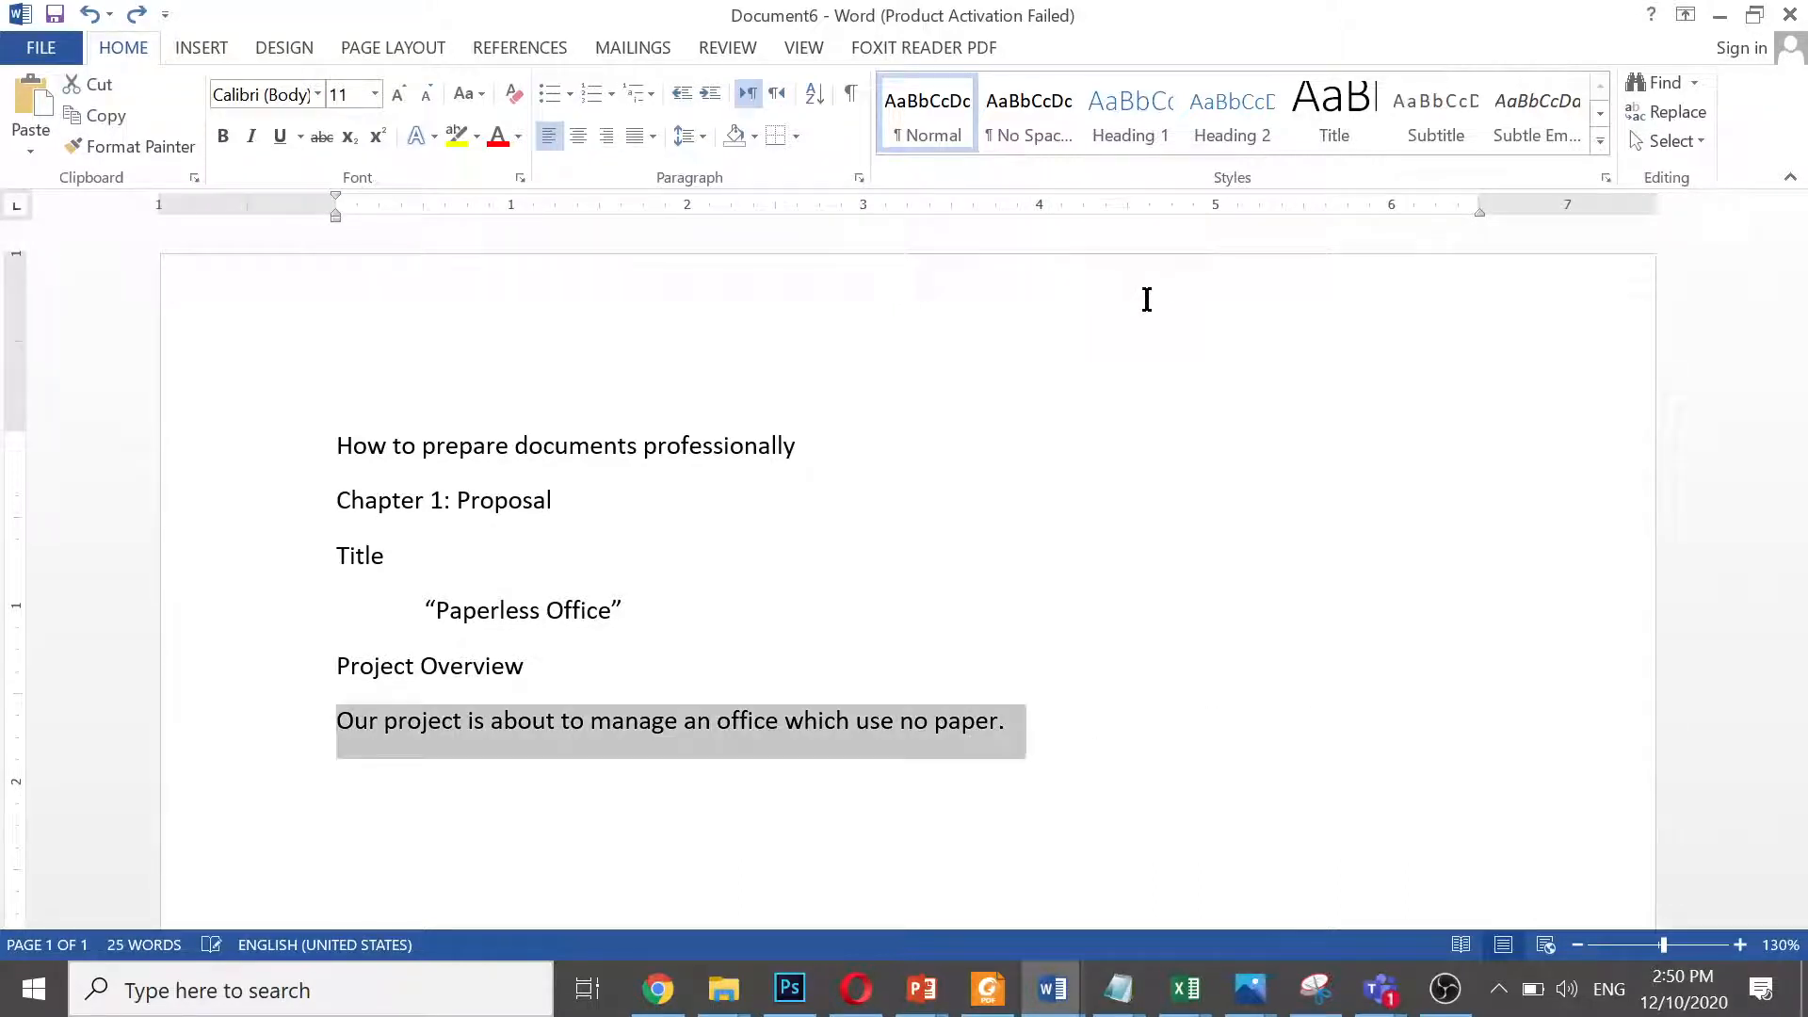
pyautogui.hotkey('ctrl', 'c')
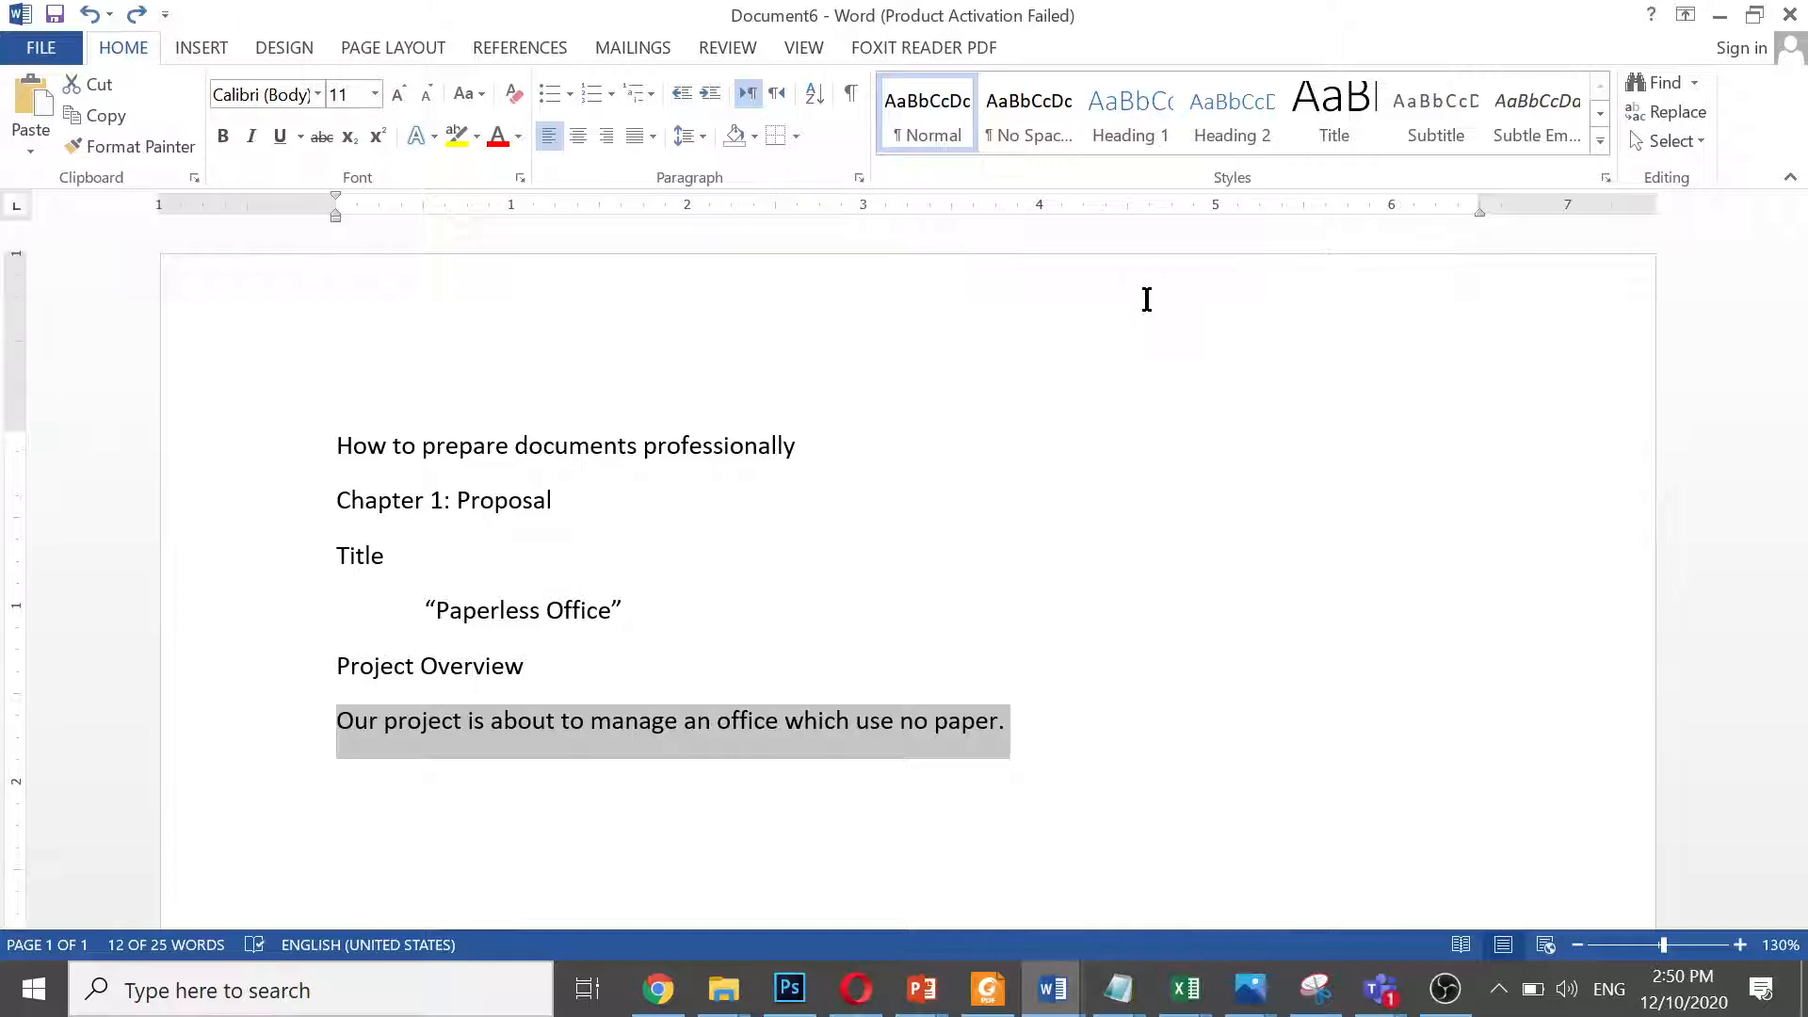
pyautogui.press('Right')
pyautogui.hotkey('ctrl', 'v')
pyautogui.hotkey('ctrl', 'v')
pyautogui.hotkey('ctrl', 'v')
pyautogui.hotkey('ctrl', 'v')
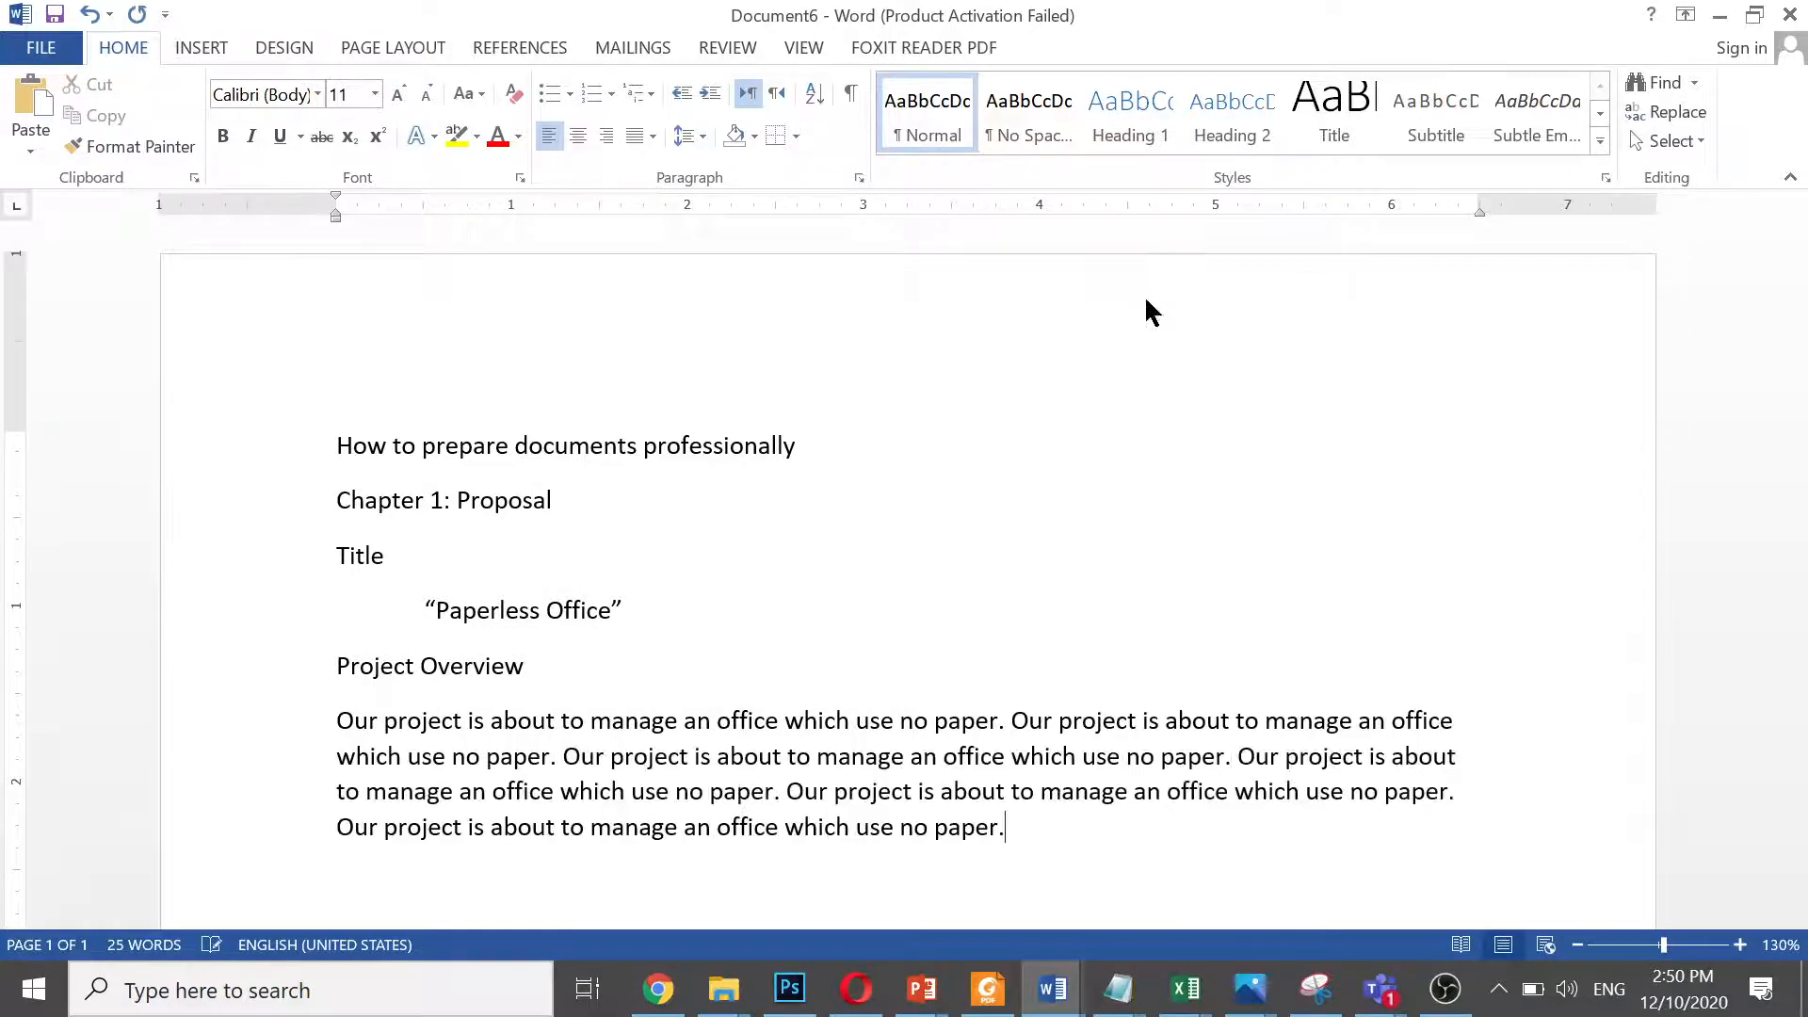
pyautogui.hotkey('ctrl', 'v')
pyautogui.hotkey('ctrl', 'v')
pyautogui.hotkey('ctrl', 'v')
pyautogui.hotkey('ctrl', 'v')
pyautogui.hotkey('ctrl', 'v')
pyautogui.hotkey('ctrl', 'v')
pyautogui.hotkey('ctrl', 'v')
pyautogui.hotkey('ctrl', 'v')
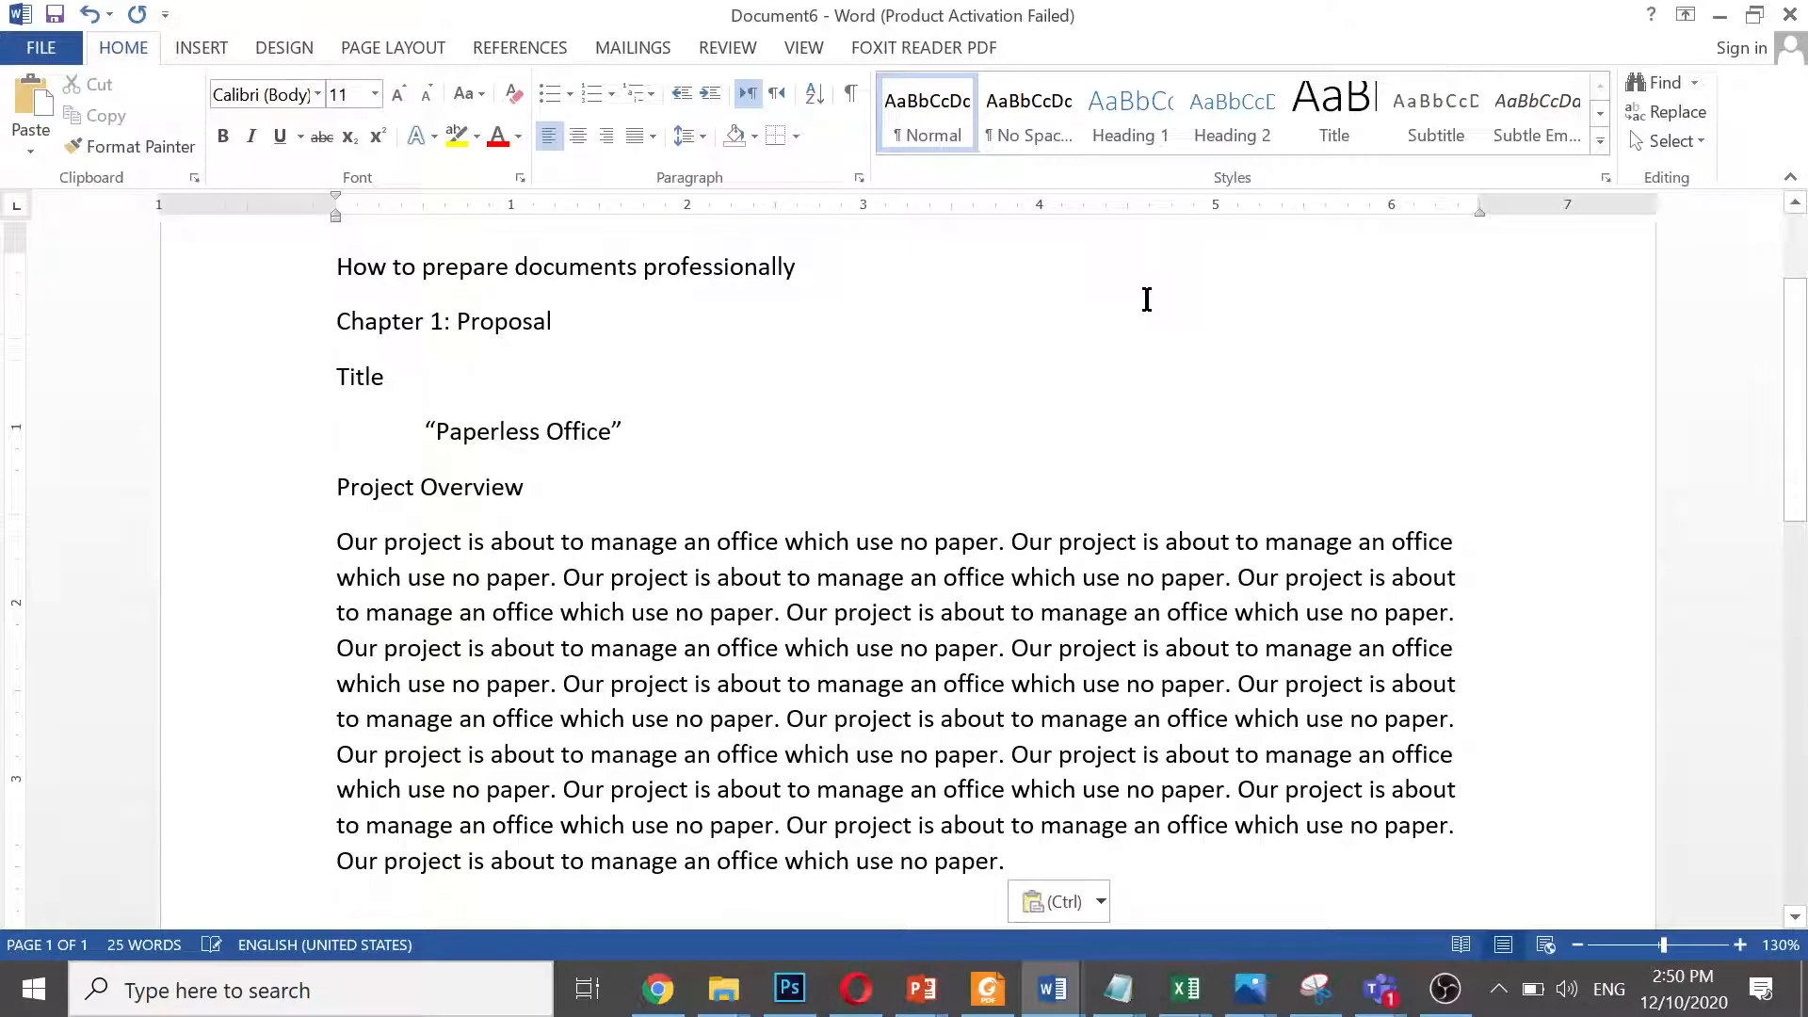
pyautogui.press('Return')
pyautogui.hotkey('ctrl', 'v')
pyautogui.hotkey('ctrl', 'v')
pyautogui.hotkey('ctrl', 'v')
pyautogui.hotkey('ctrl', 'v')
pyautogui.hotkey('ctrl', 'v')
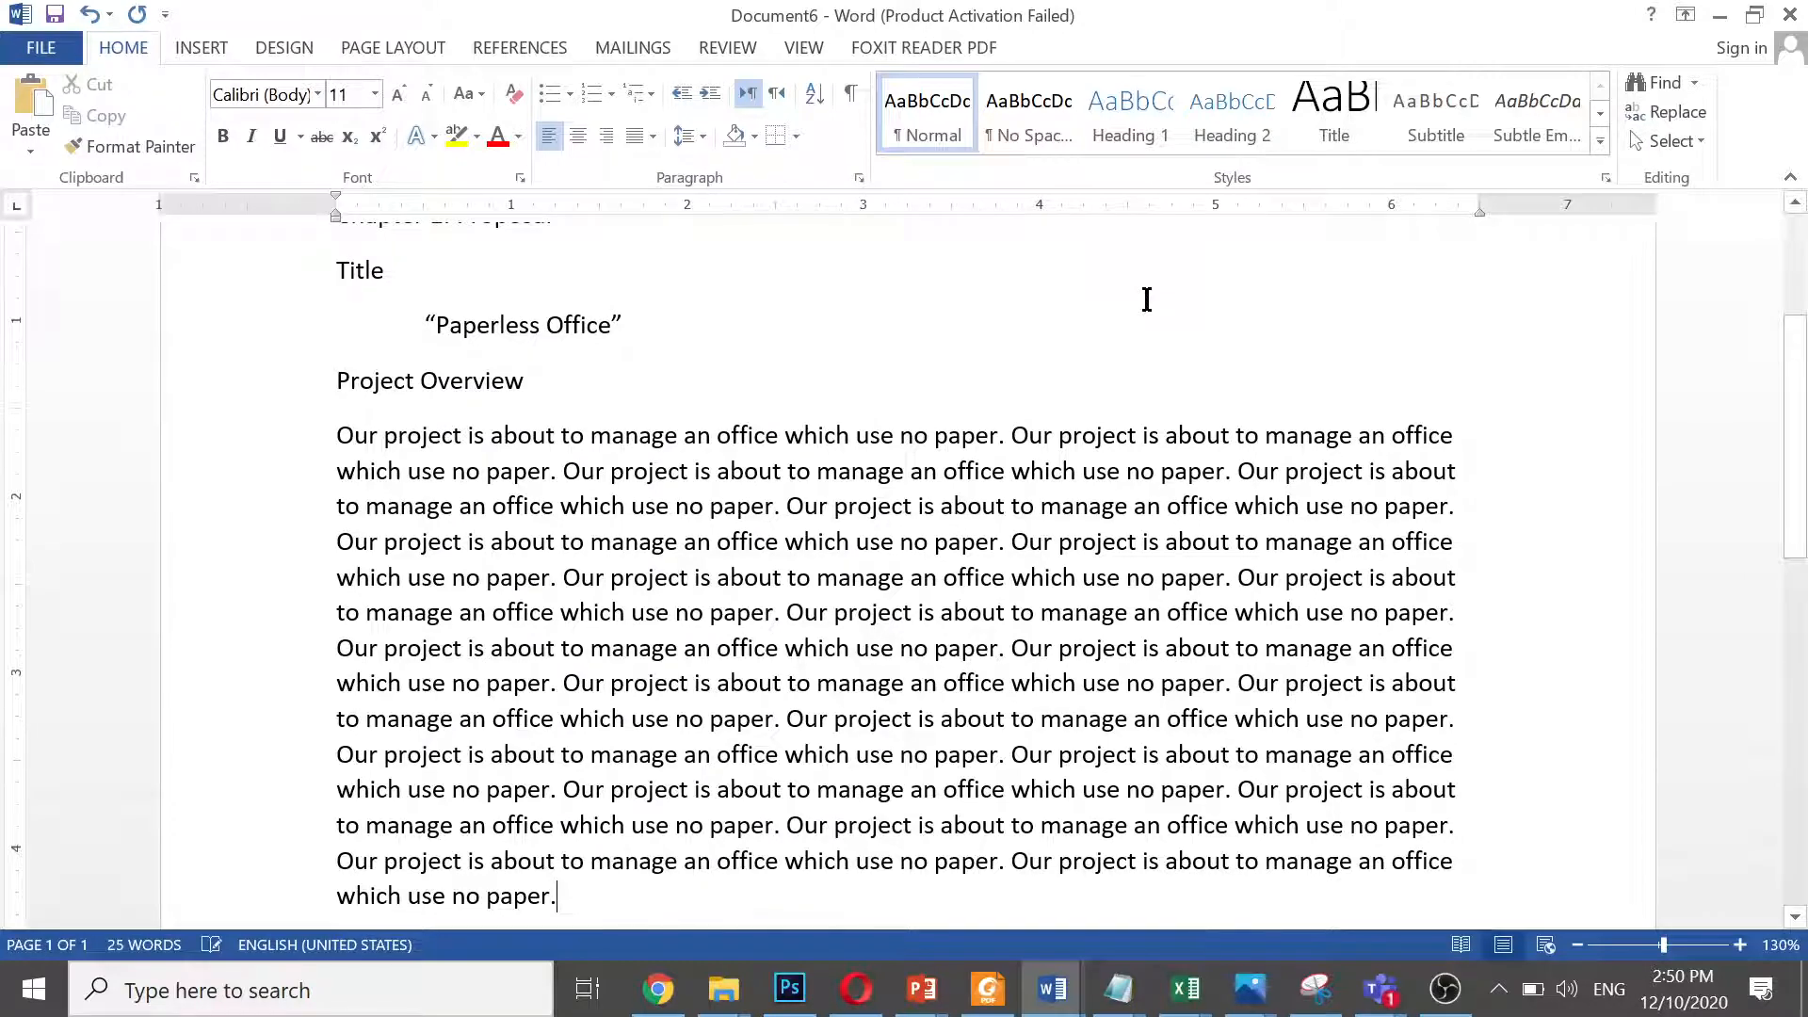
pyautogui.hotkey('ctrl', 'v')
# Add the line "Project Goals" below the overview paragraph and start a new line under it
pyautogui.press('Return')
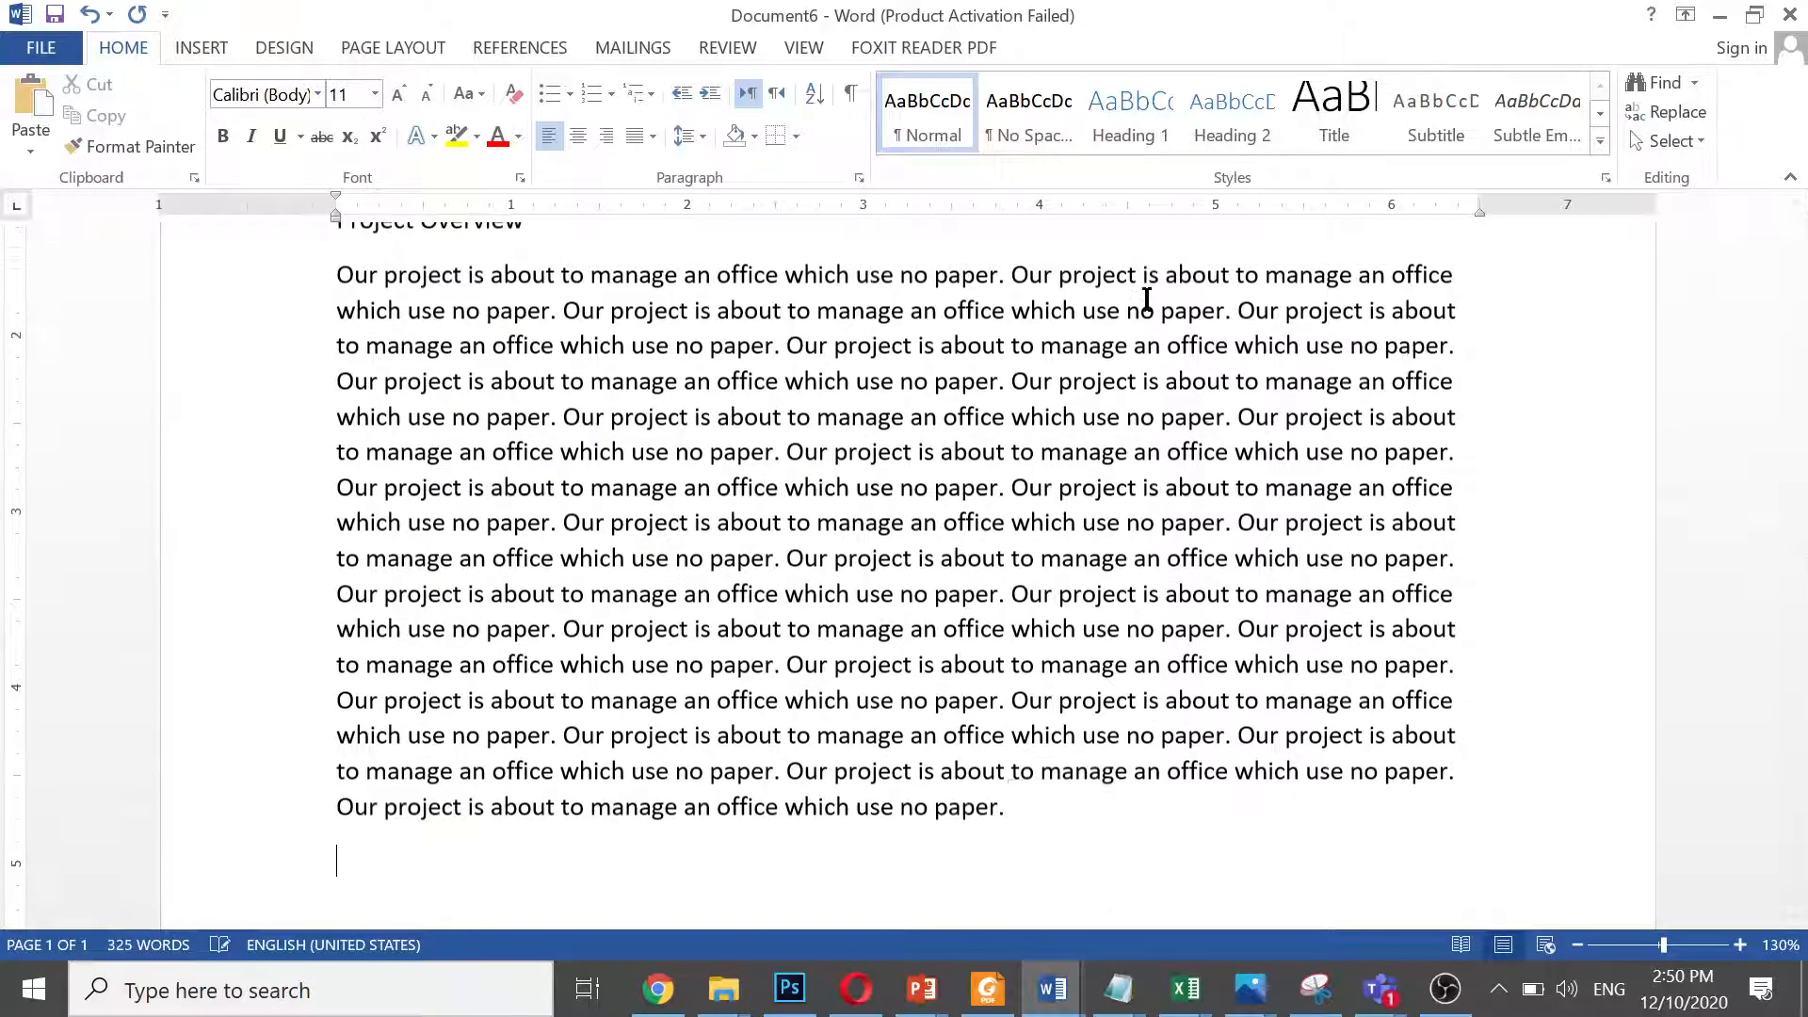
pyautogui.write('P')
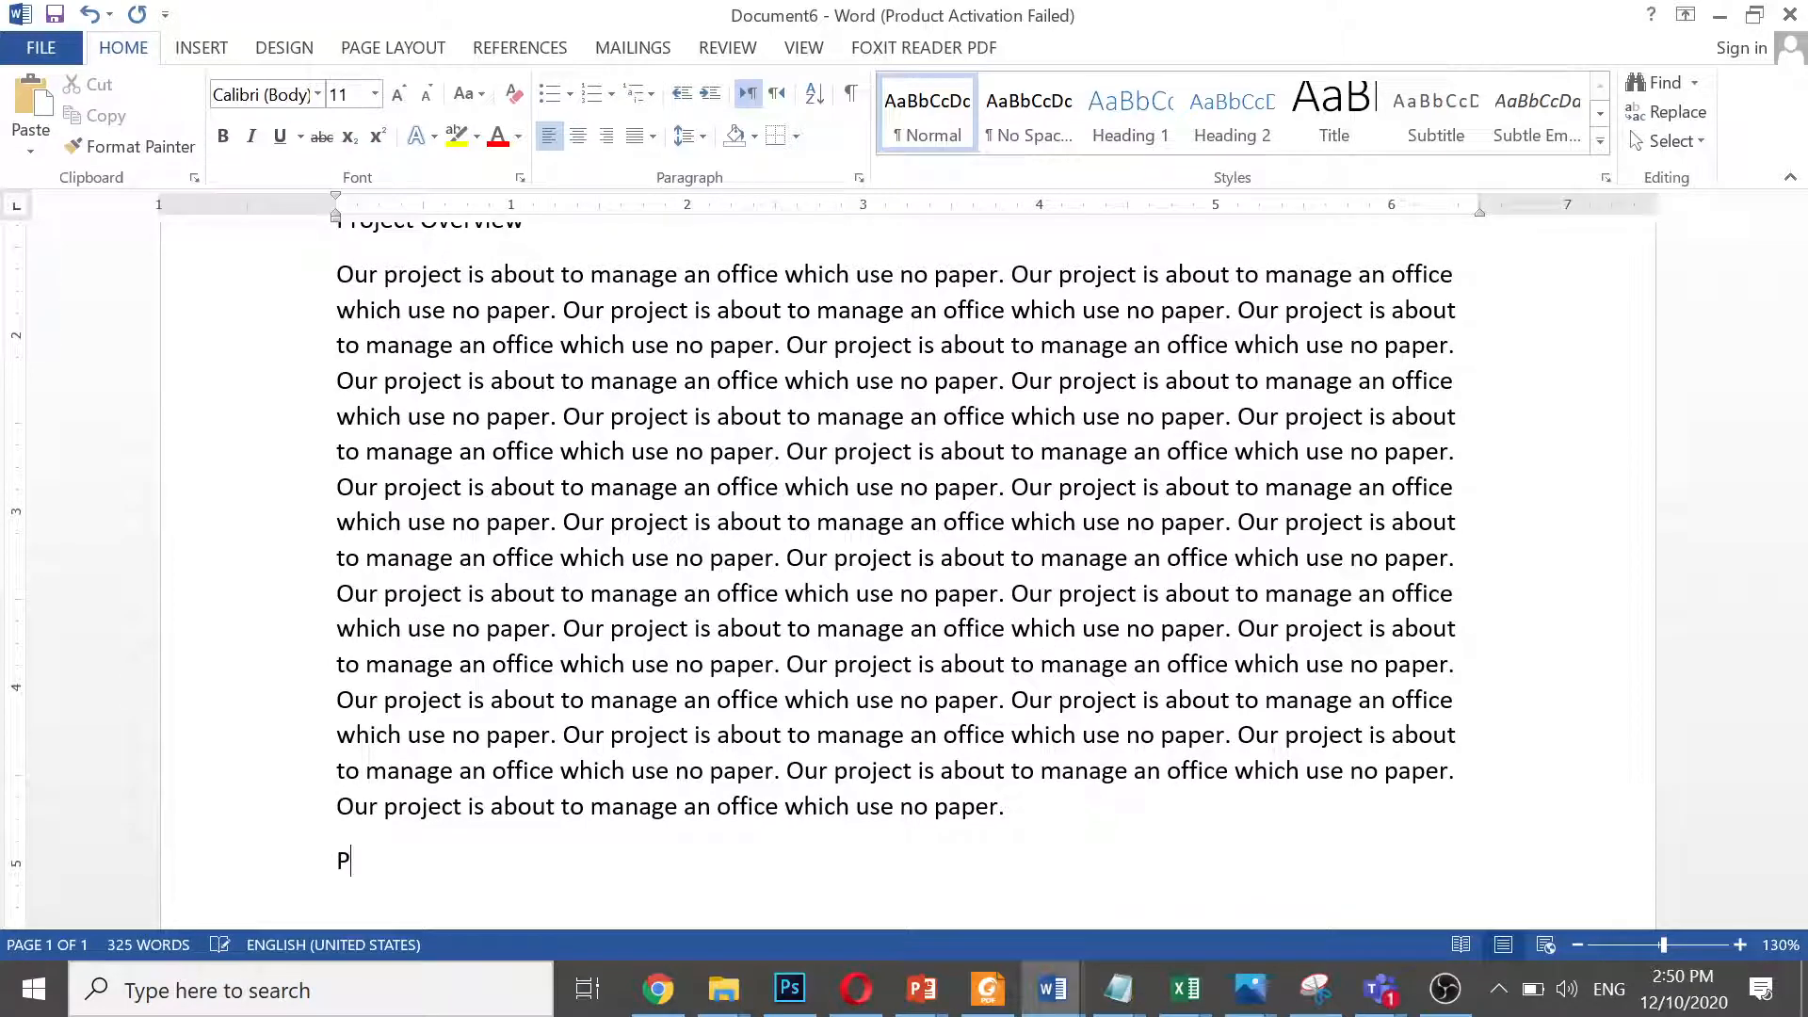
pyautogui.write('roject')
pyautogui.write('Goals')
pyautogui.press('Return')
# Paste the copied sentence six times under Project Goals to form a paragraph
pyautogui.hotkey('ctrl', 'v')
pyautogui.hotkey('ctrl', 'v')
pyautogui.hotkey('ctrl', 'v')
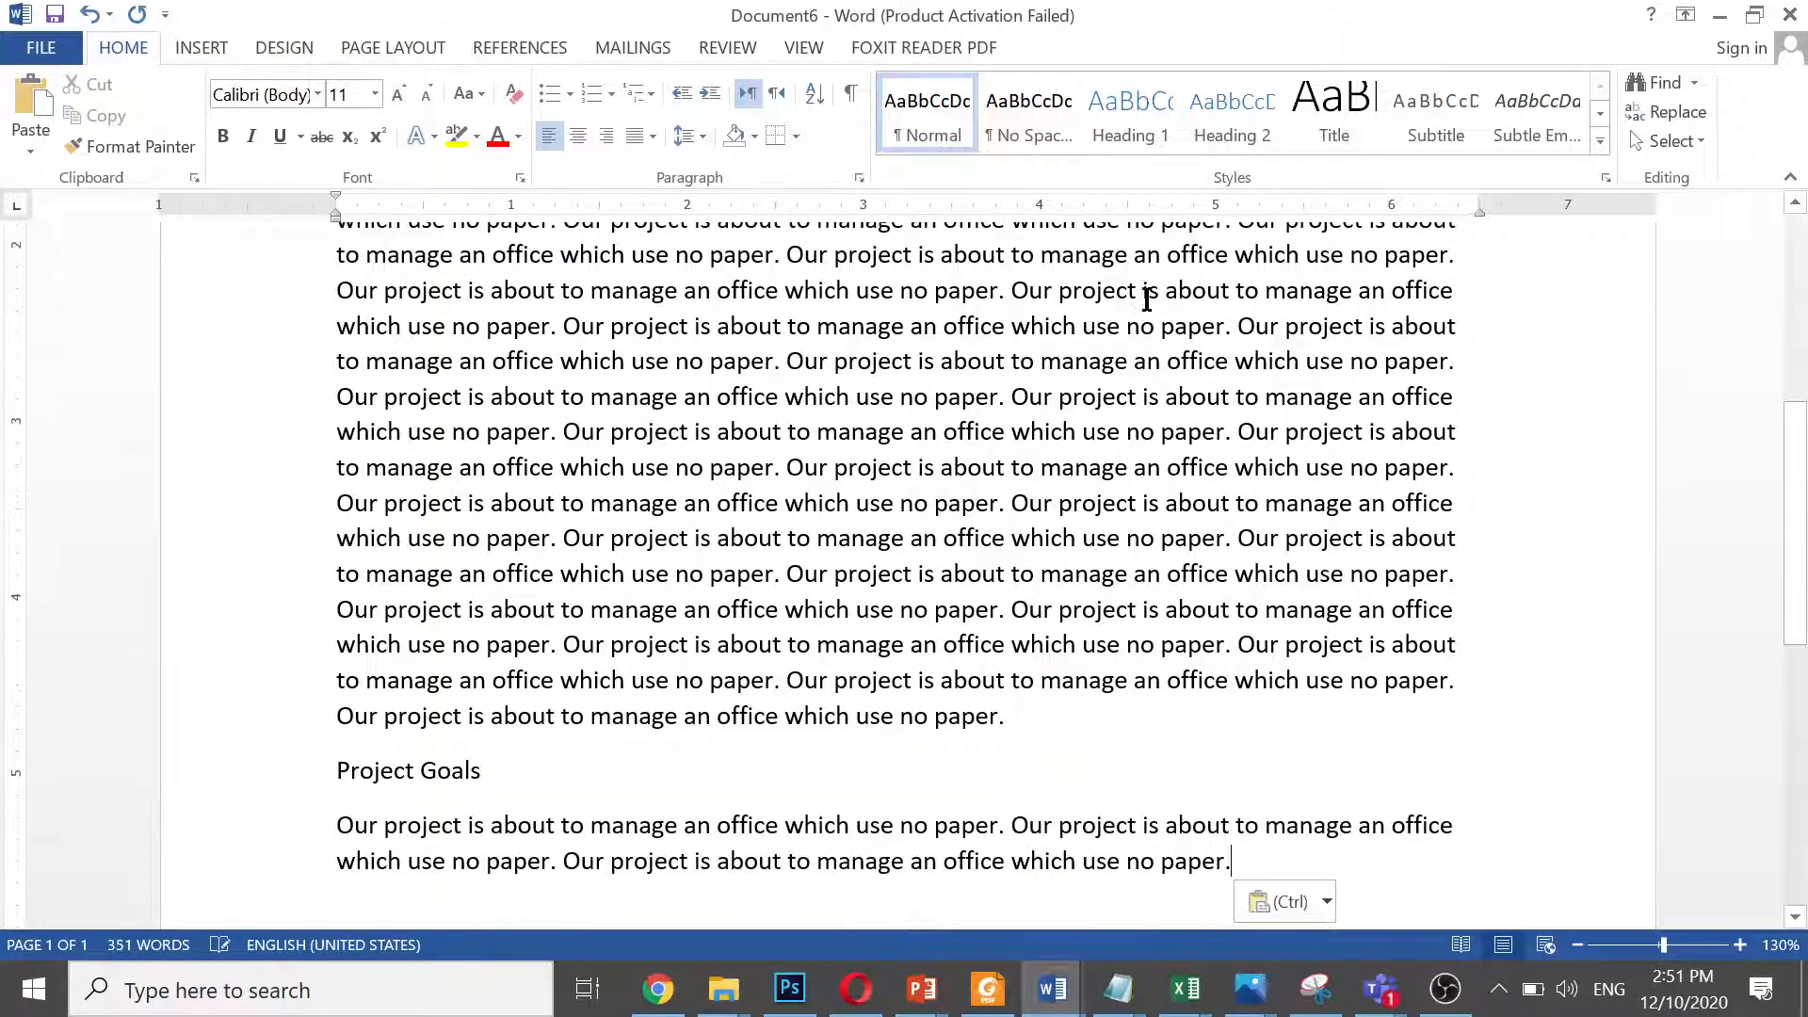
pyautogui.hotkey('ctrl', 'v')
pyautogui.hotkey('ctrl', 'v')
pyautogui.hotkey('ctrl', 'v')
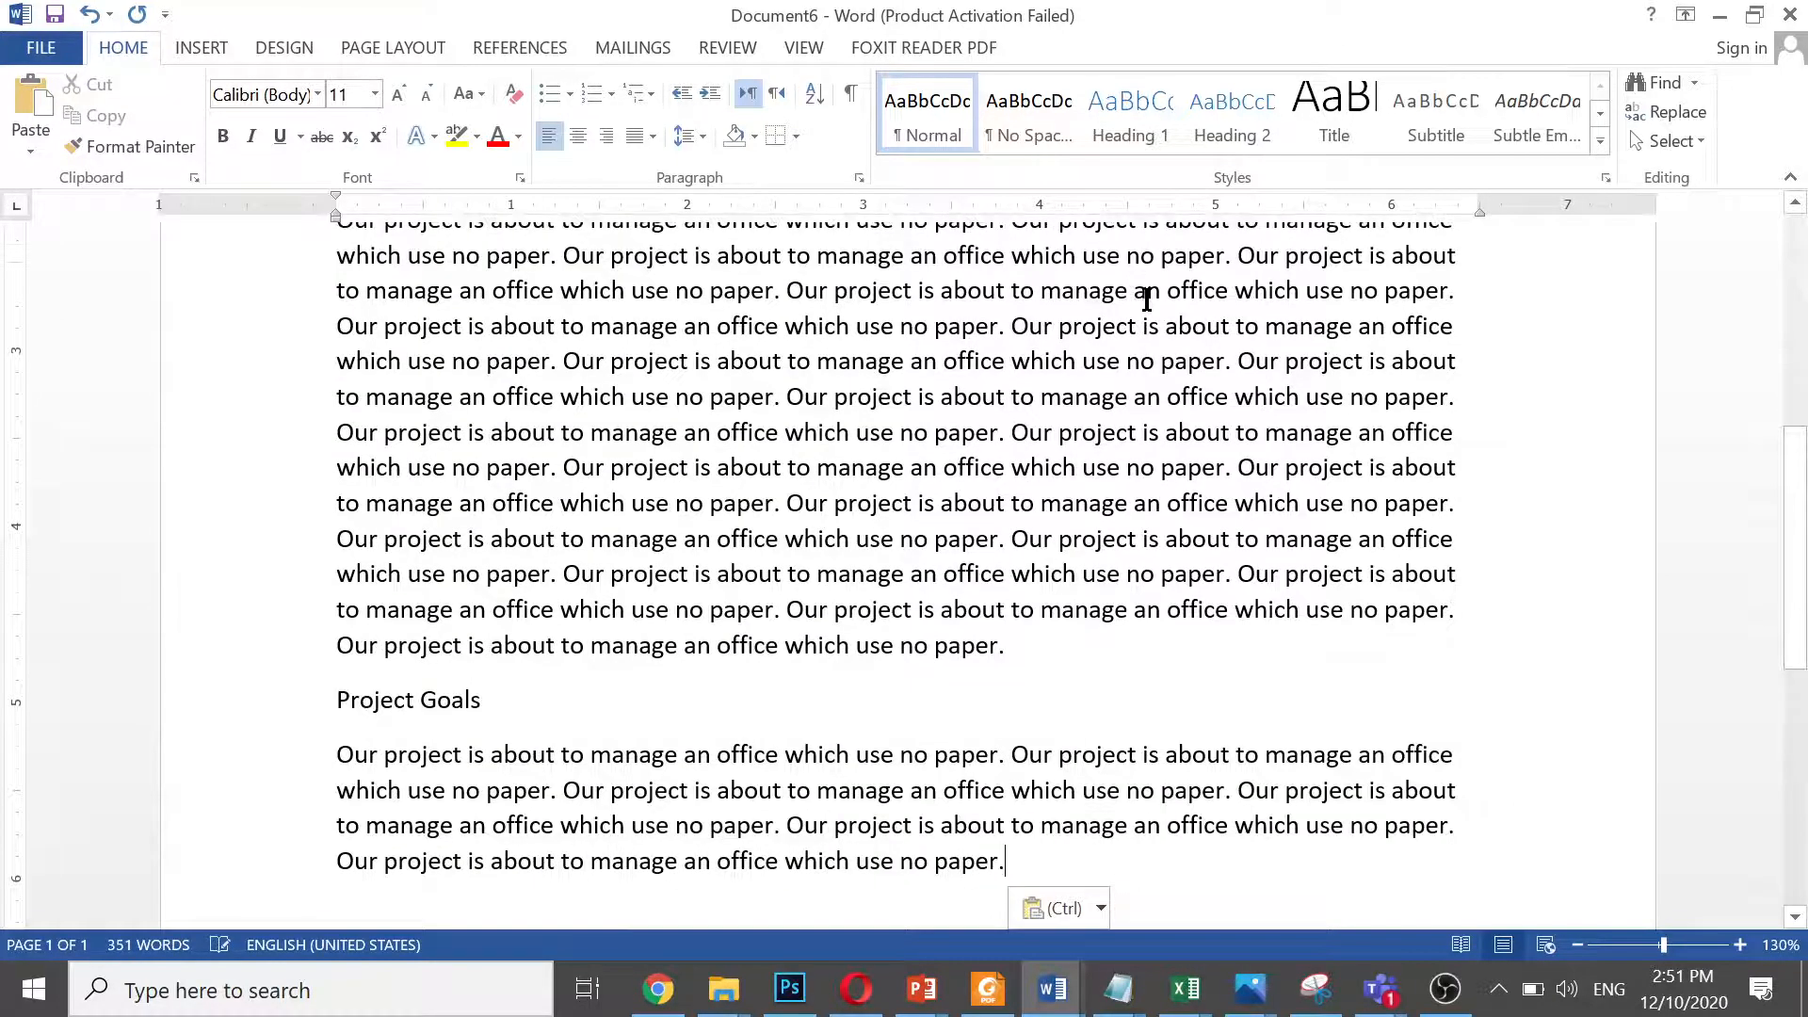
# Keep pasting the copied sentence under Project Goals until the paragraph is eleven lines long, and start a new line below it
pyautogui.hotkey('ctrl', 'v')
pyautogui.hotkey('ctrl', 'v')
pyautogui.hotkey('ctrl', 'v')
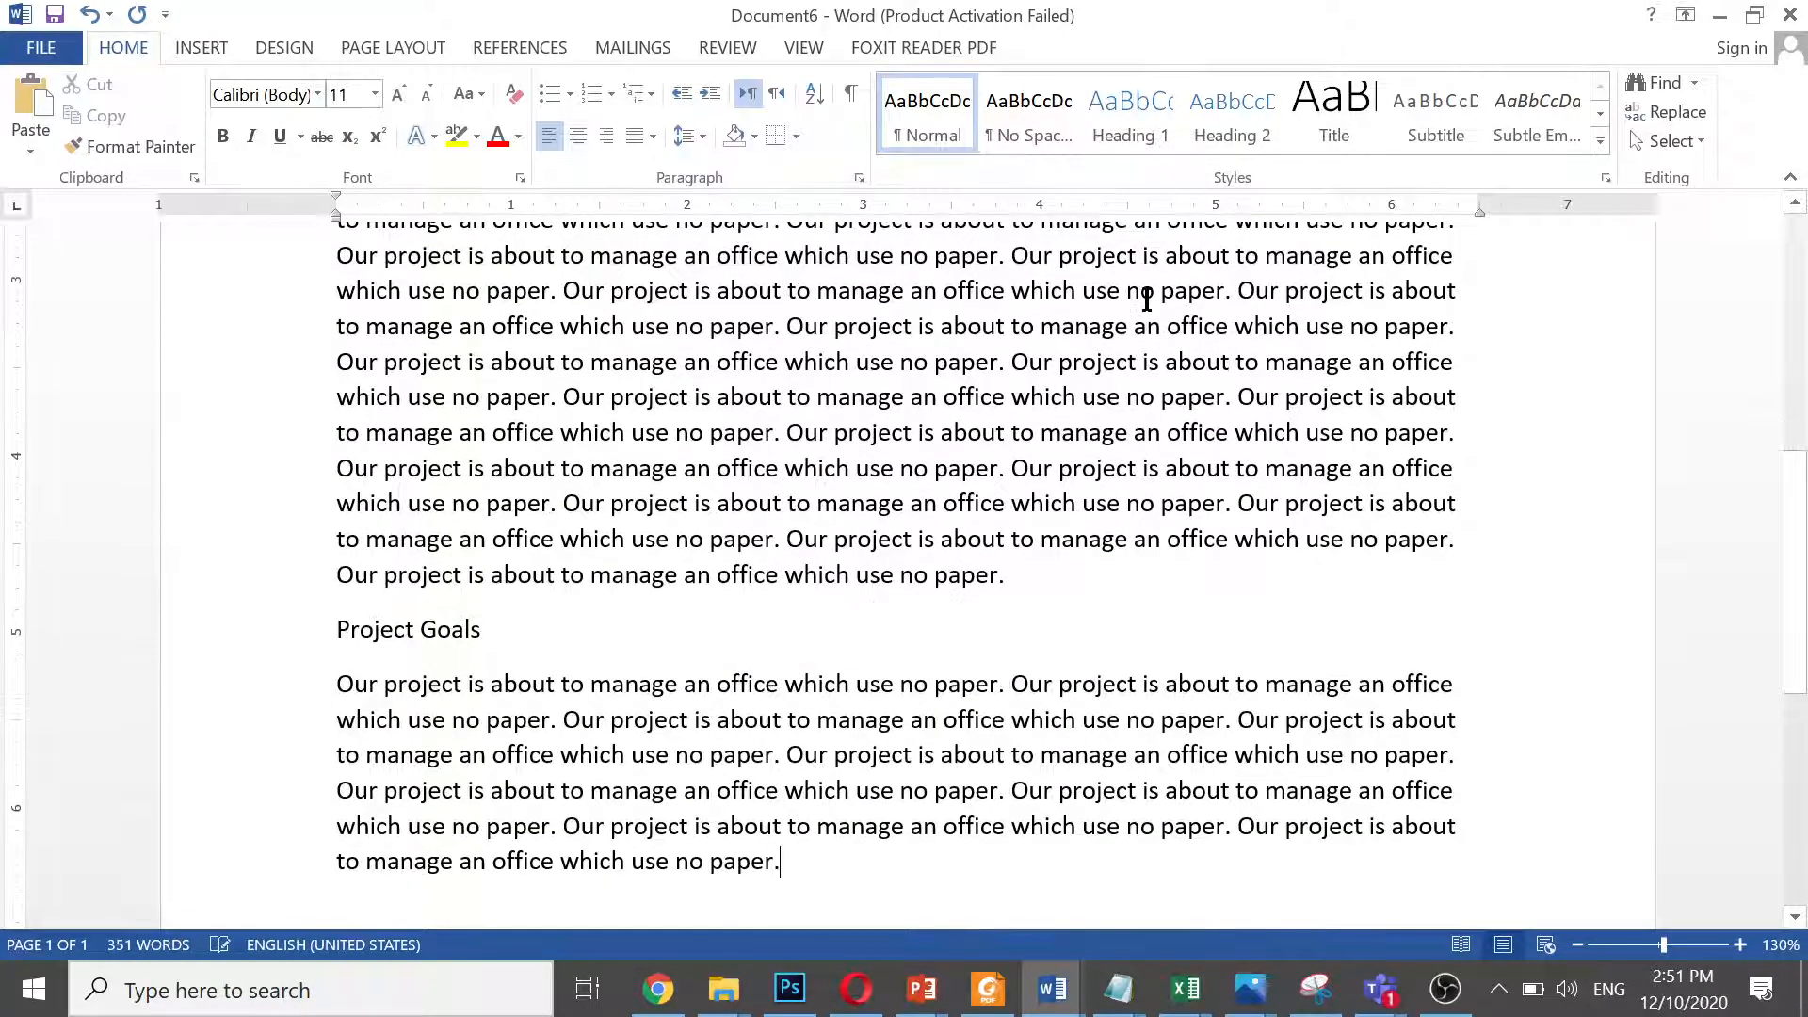
pyautogui.hotkey('ctrl', 'v')
pyautogui.hotkey('ctrl', 'v')
pyautogui.hotkey('ctrl', 'v')
pyautogui.hotkey('ctrl', 'v')
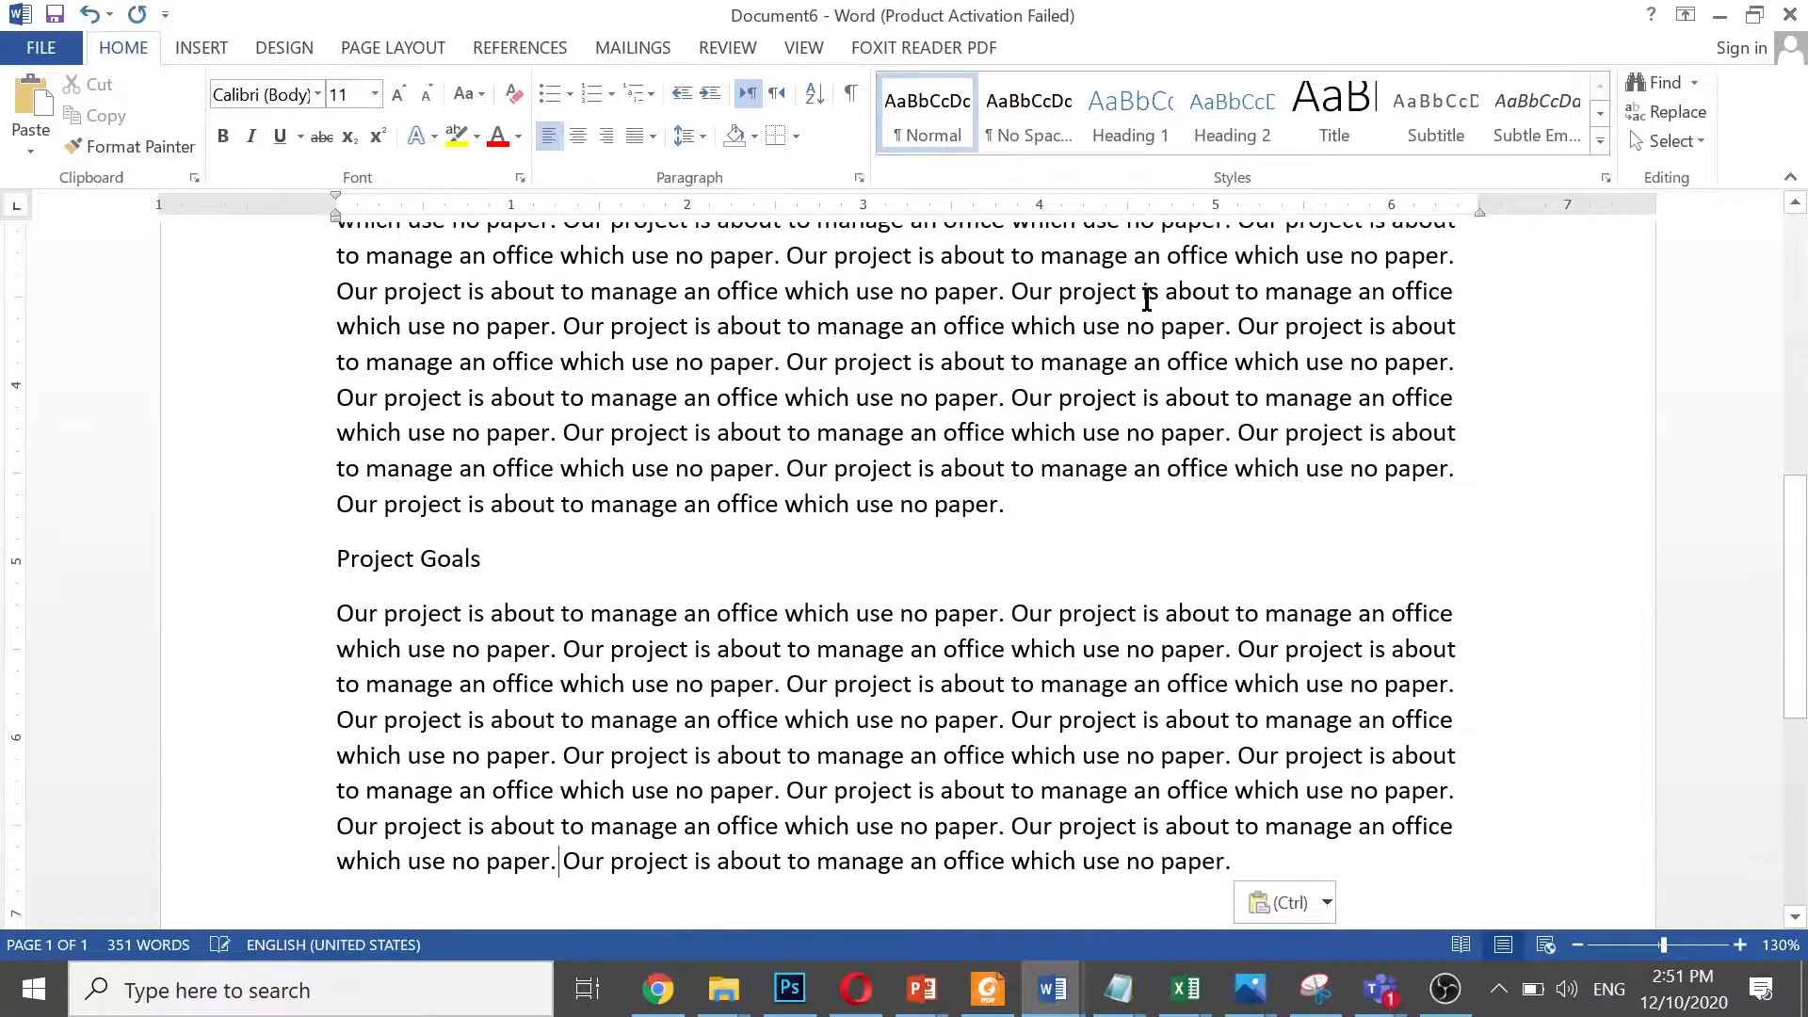
pyautogui.hotkey('ctrl', 'v')
pyautogui.hotkey('ctrl', 'v')
pyautogui.hotkey('ctrl', 'v')
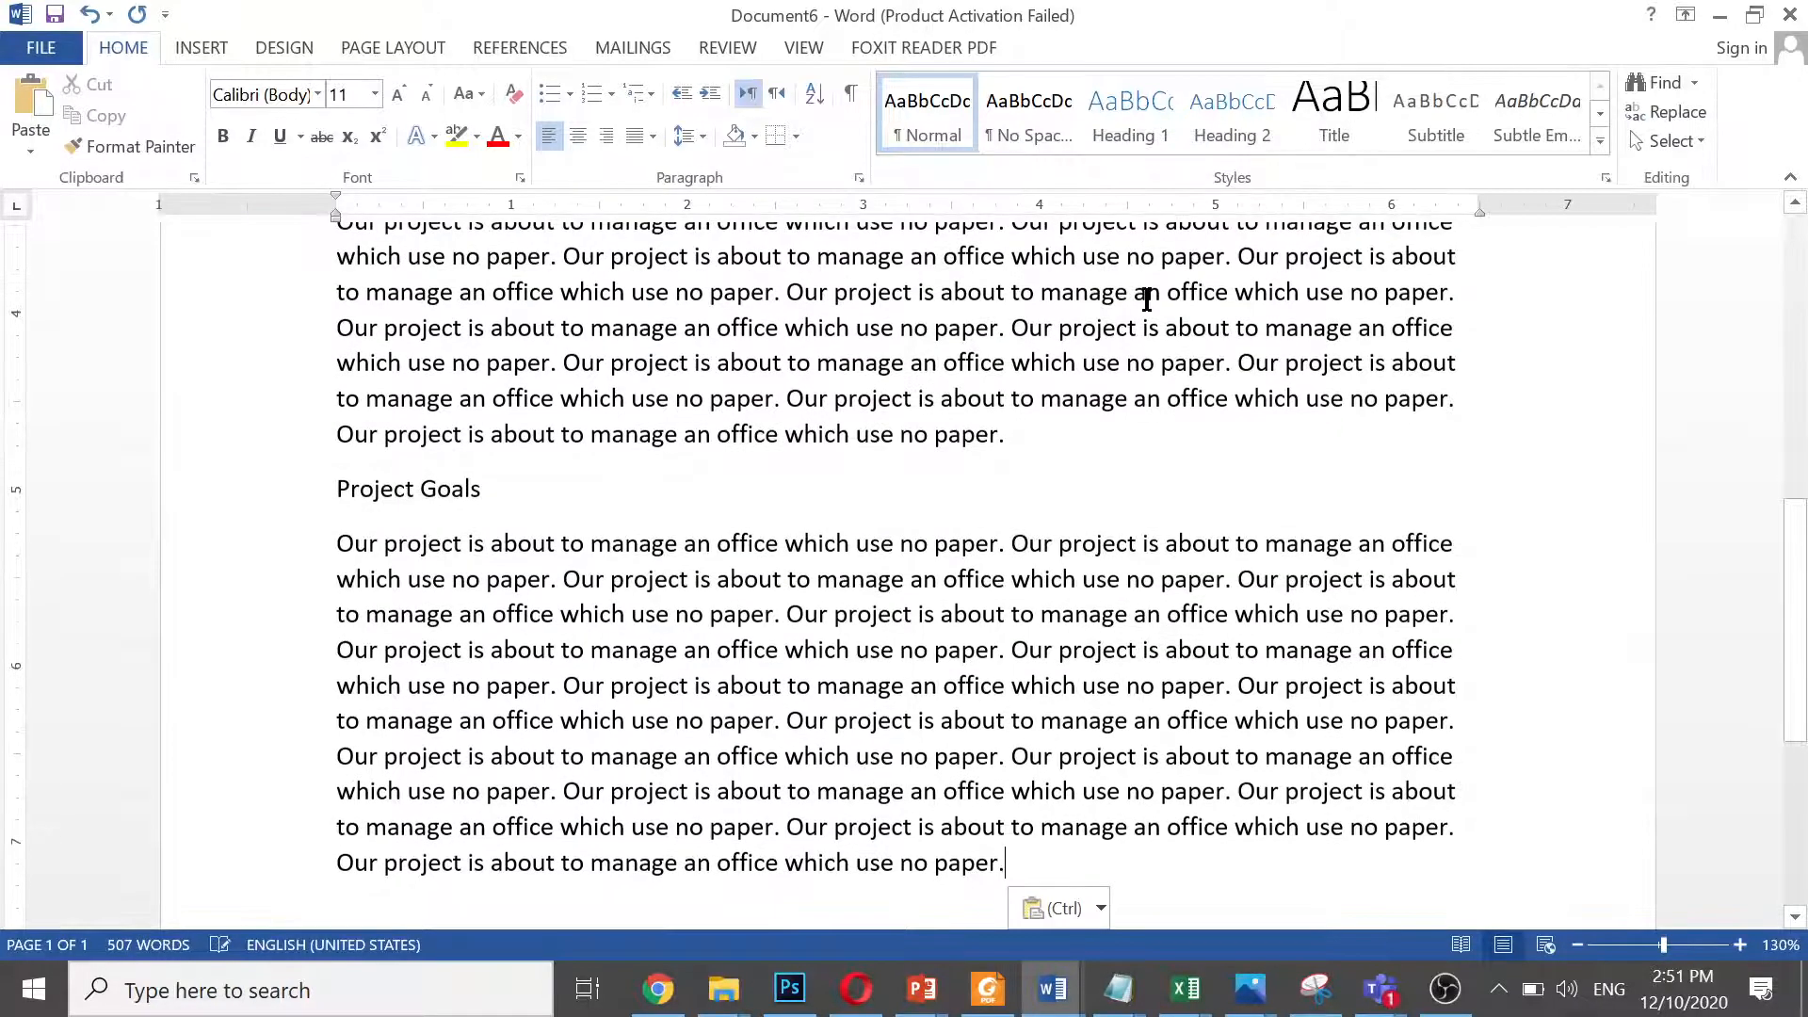
pyautogui.hotkey('ctrl', 'v')
pyautogui.hotkey('ctrl', 'v')
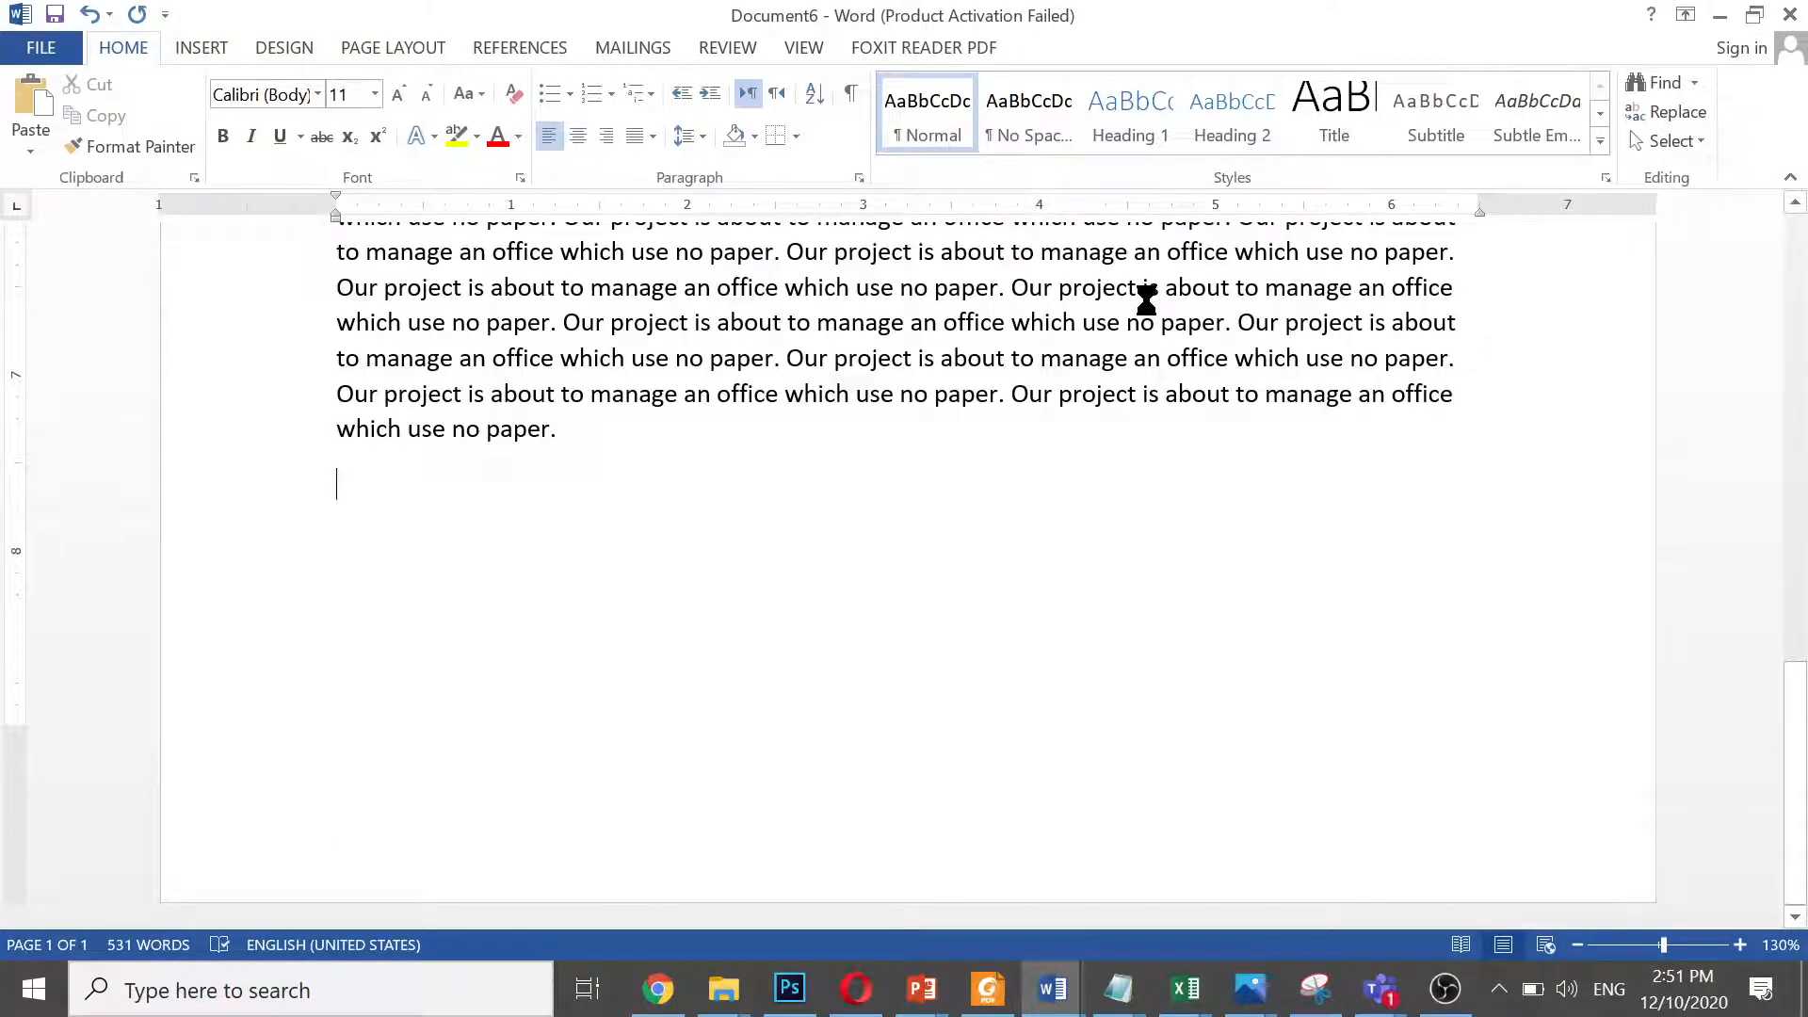
pyautogui.hotkey('ctrl', 'shift', 'p')
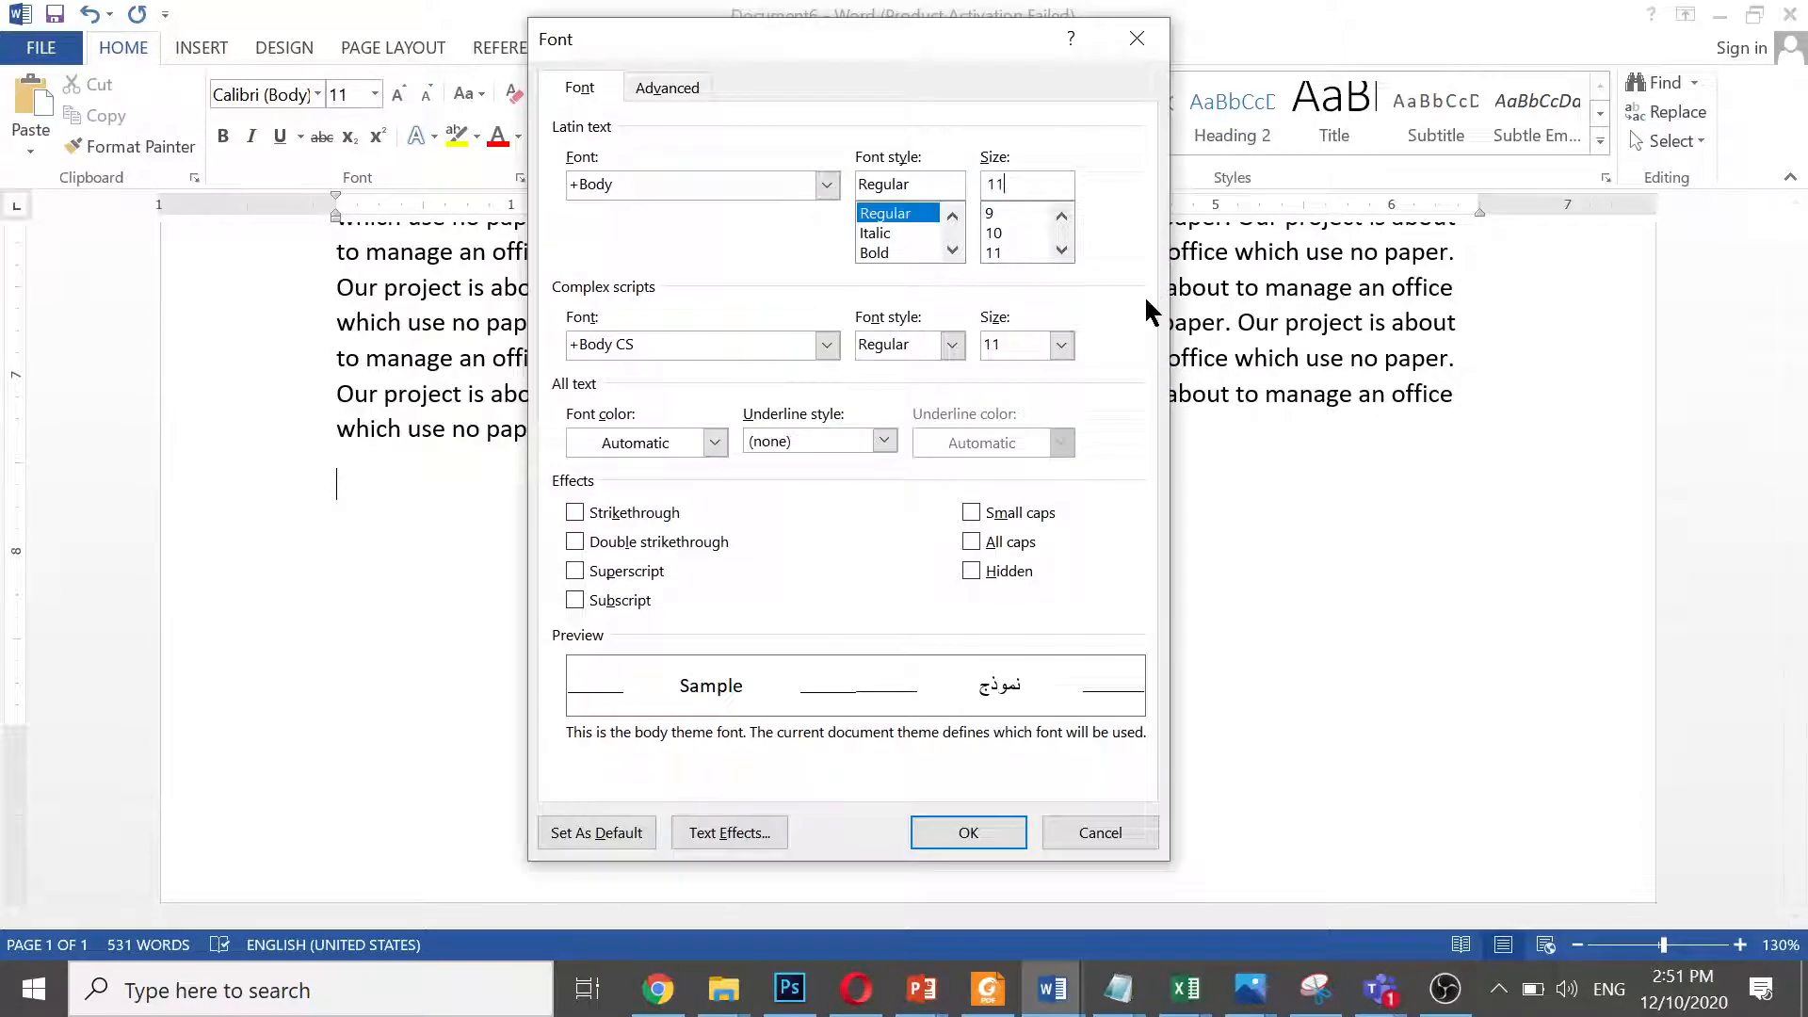
pyautogui.press('super')
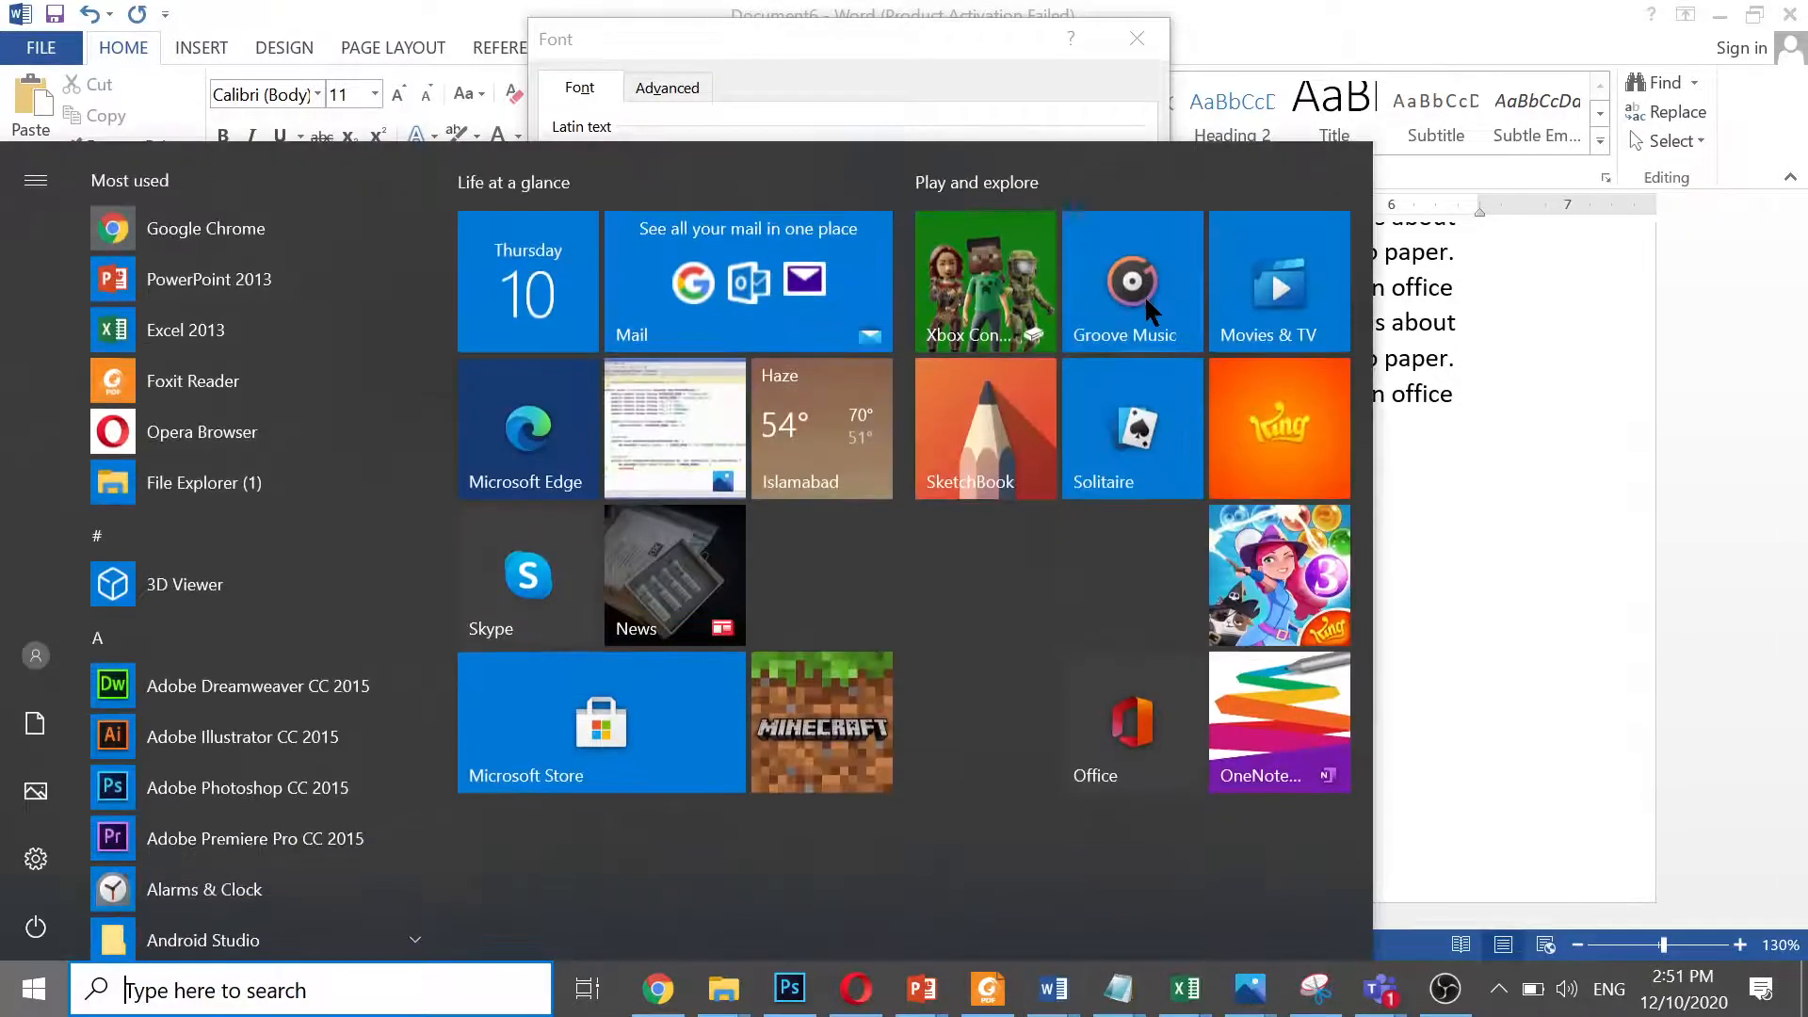
pyautogui.press('super')
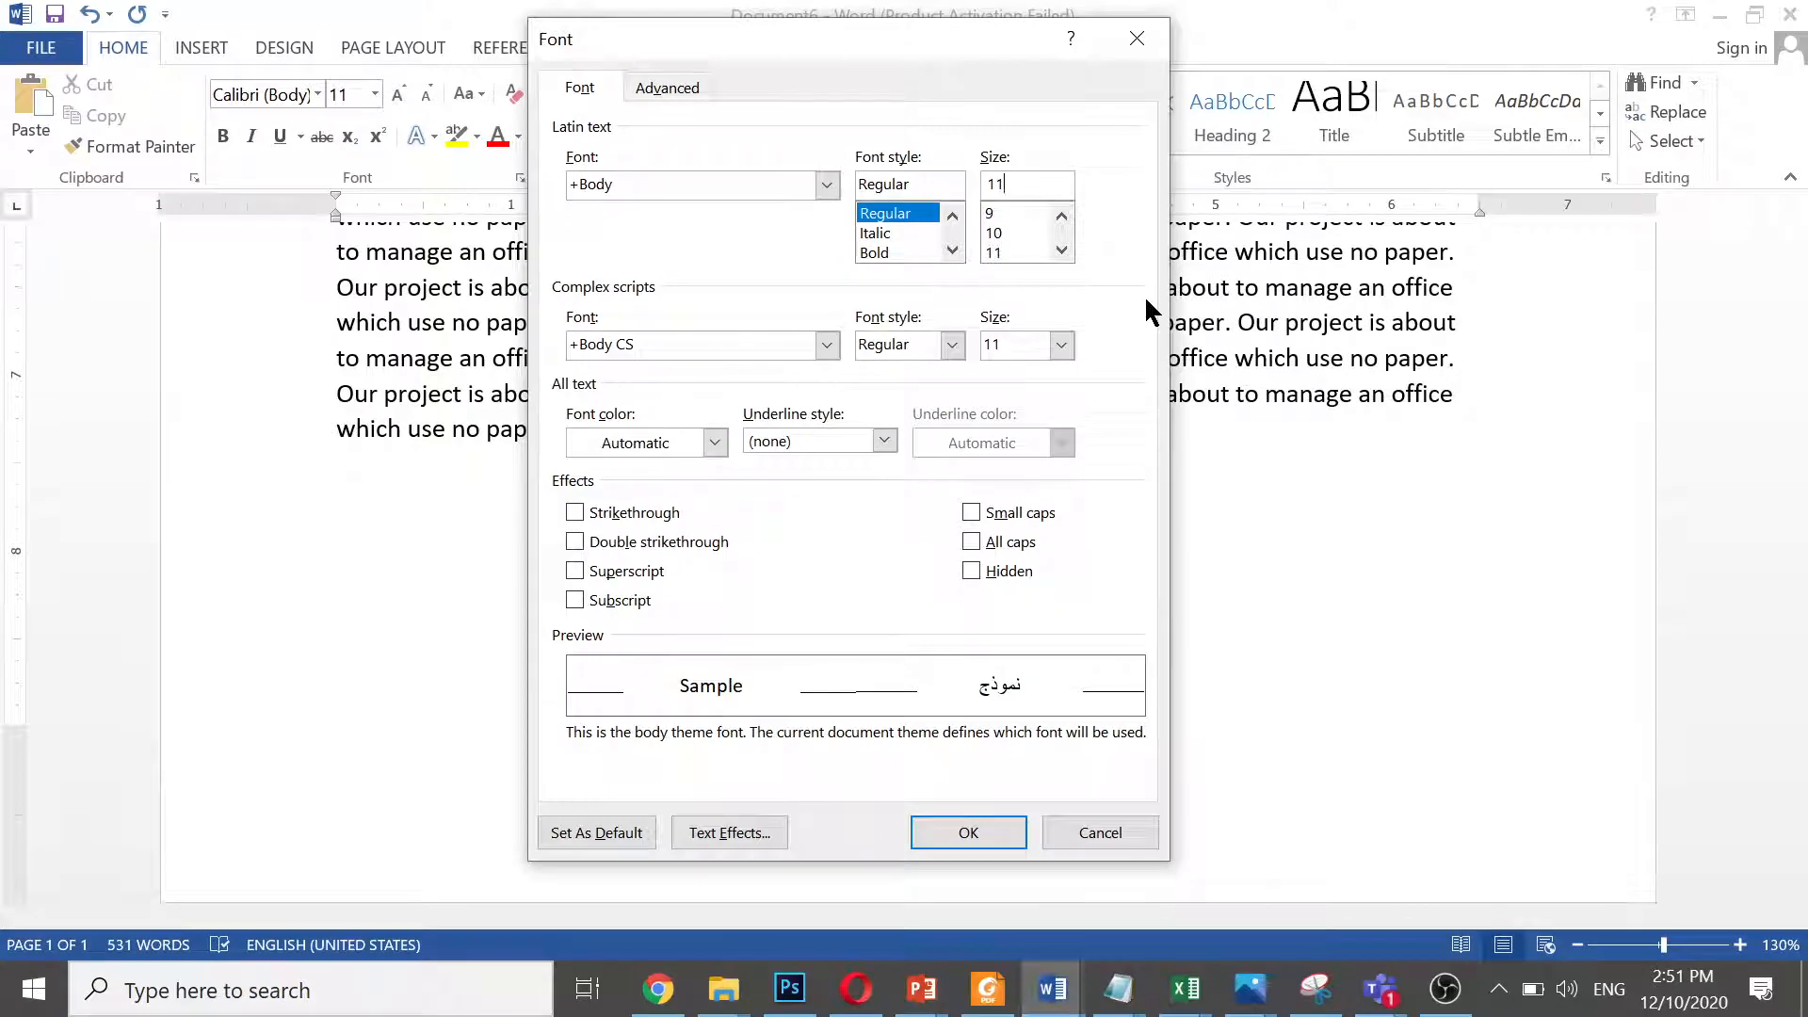
pyautogui.press('Escape')
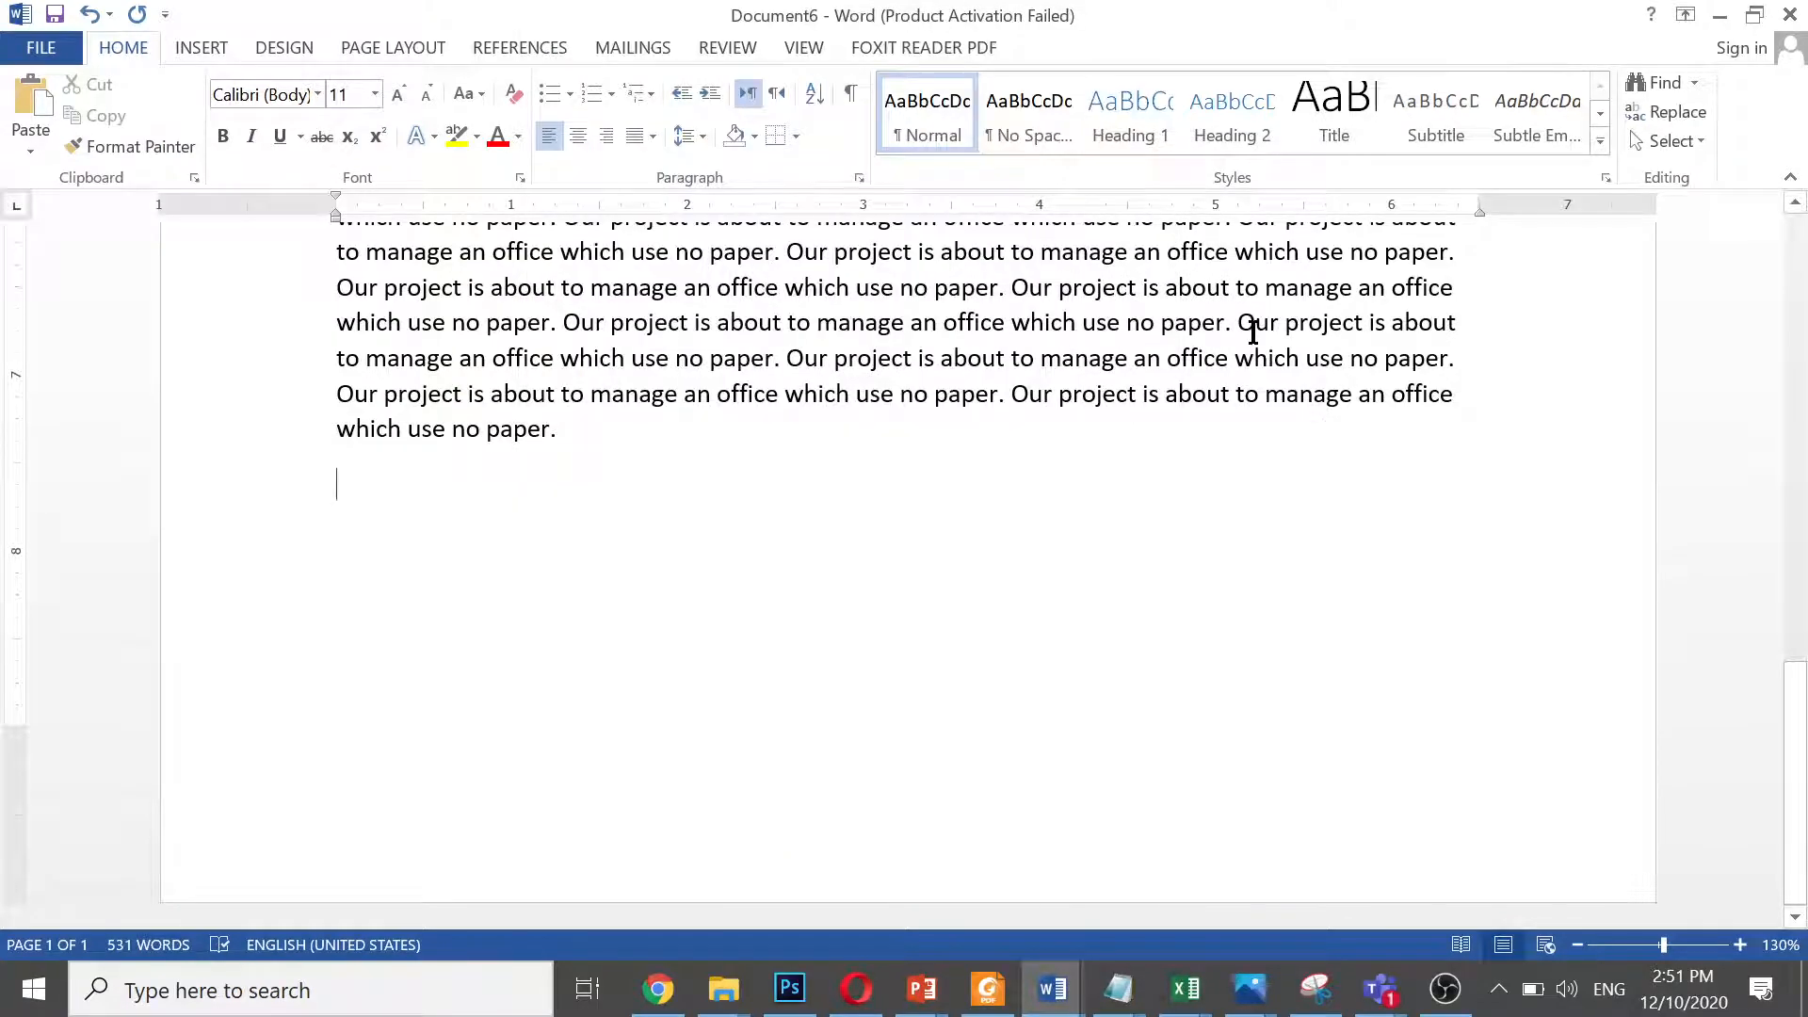
# Add the line "Project Objectives" below the Project Goals paragraph
pyautogui.scroll(2, 1253, 331)
pyautogui.write('P')
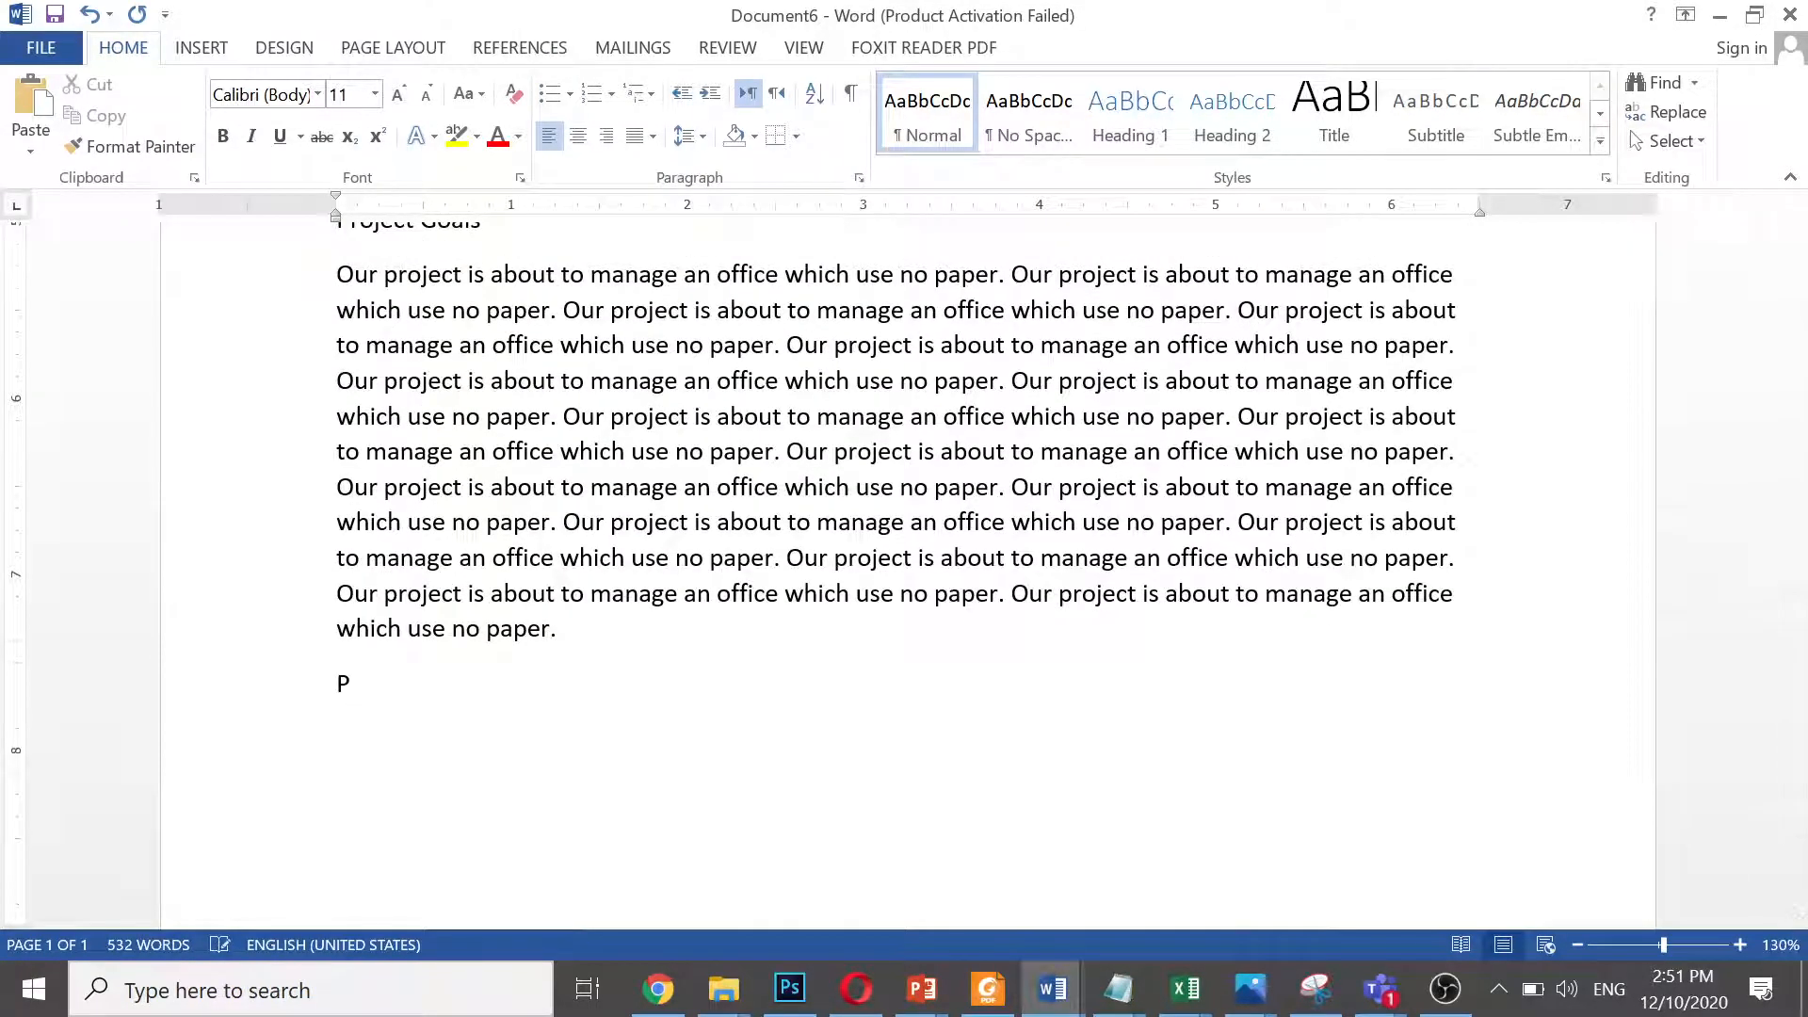
pyautogui.write('roject Objective')
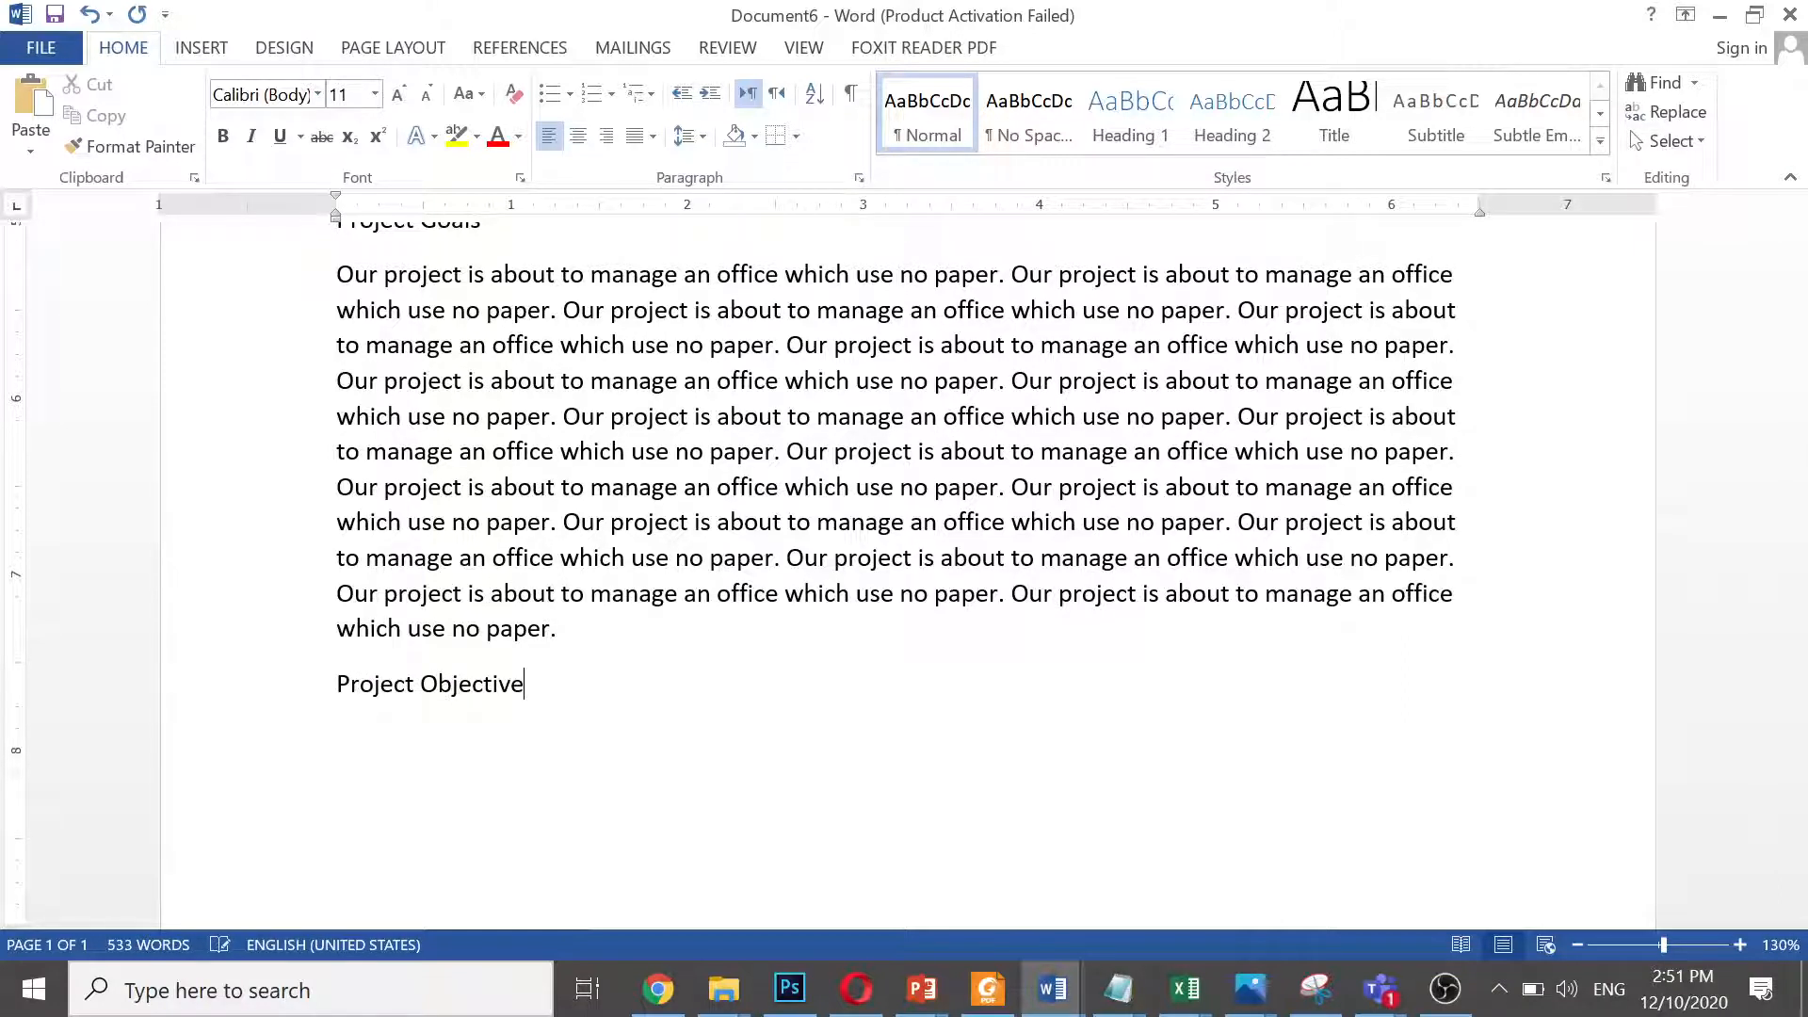
pyautogui.write('s')
# Copy the whole Project Goals paragraph and paste it on a new line under Project Objectives
pyautogui.press('Home')
pyautogui.tripleClick(1253, 337)
pyautogui.hotkey('ctrl', 'c')
pyautogui.hotkey('ctrl', 'End')
pyautogui.press('Return')
pyautogui.hotkey('ctrl', 'b')
pyautogui.hotkey('ctrl', 'v')
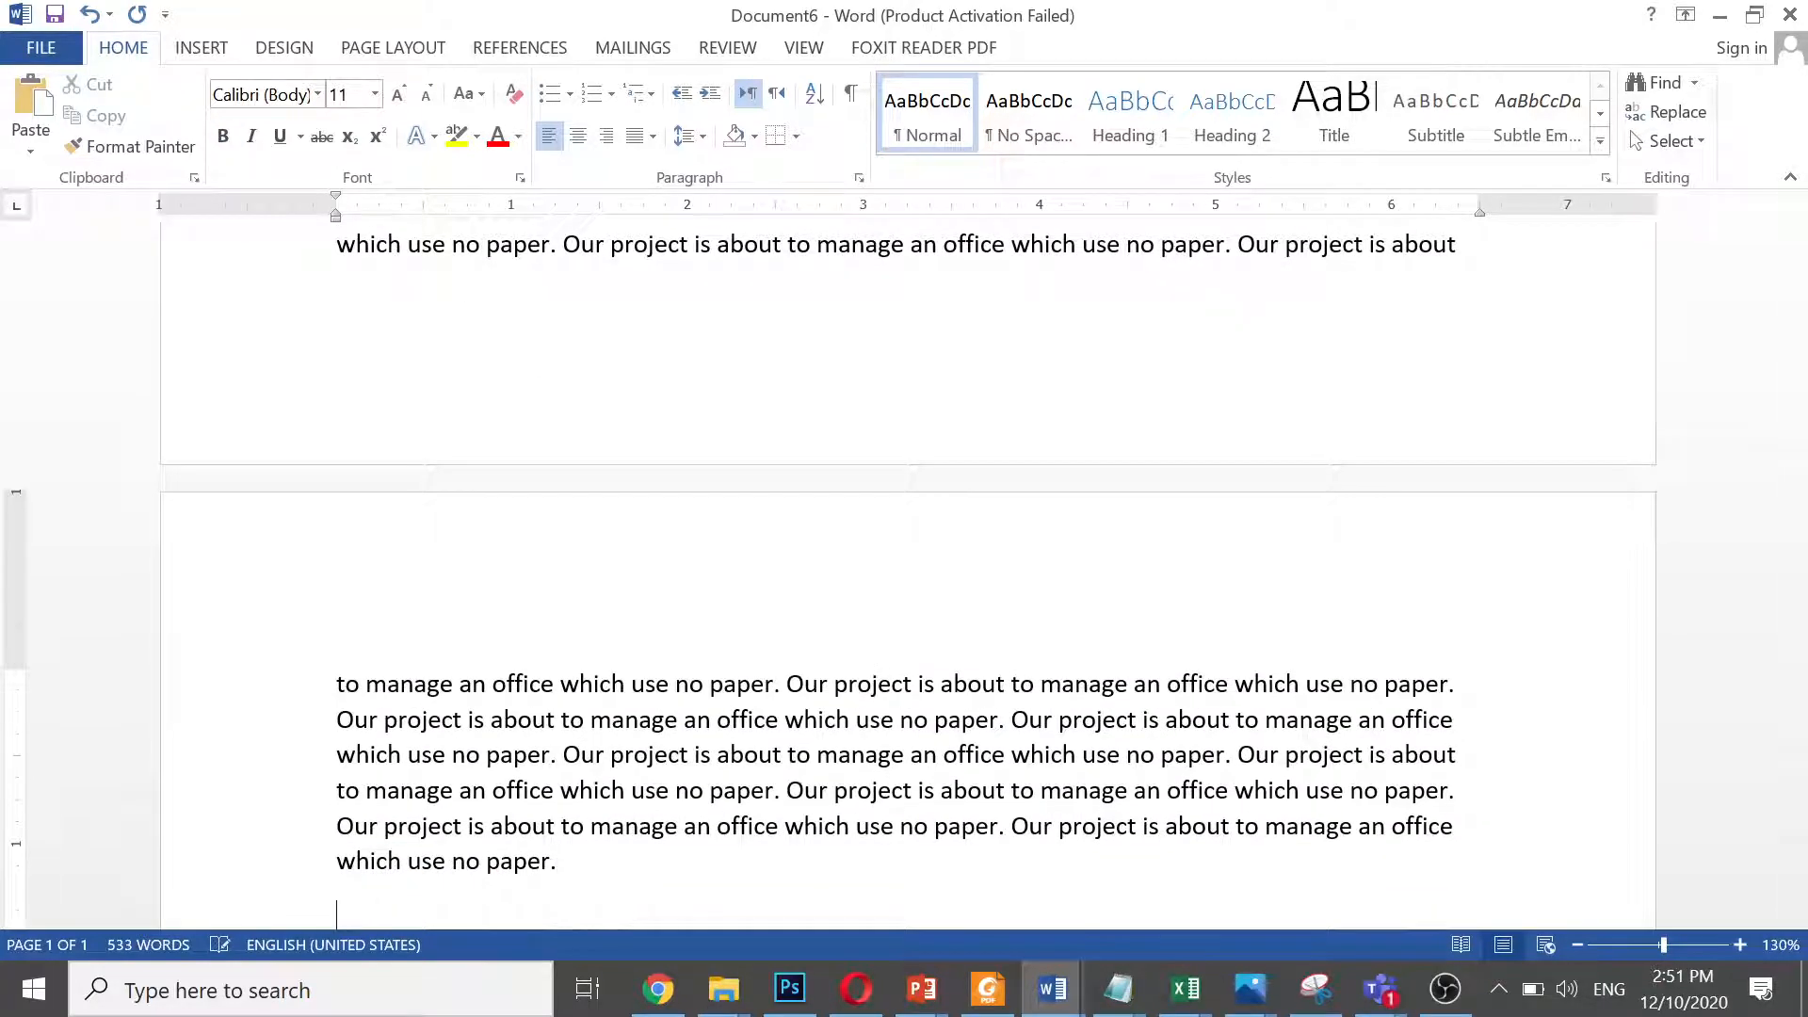
# Add the line "High level System Components" at the end of the document and paste the copied paragraph under it
pyautogui.write('High leve')
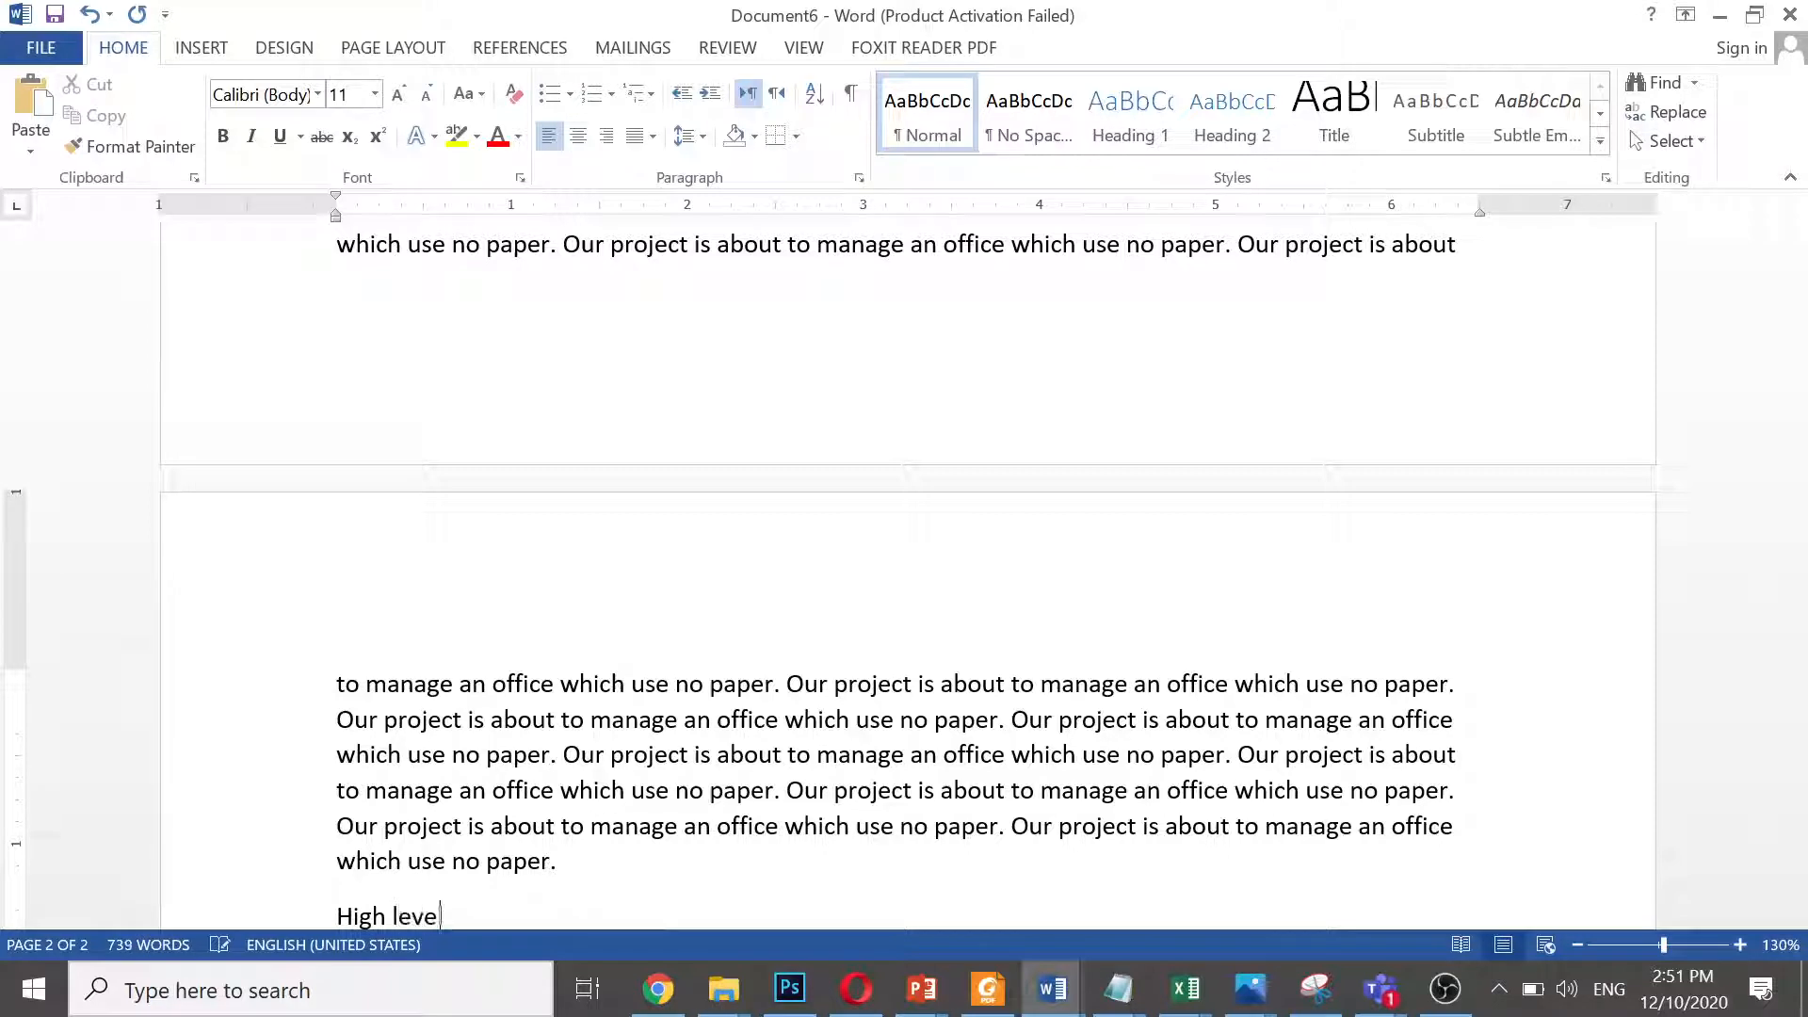
pyautogui.write('l System Co')
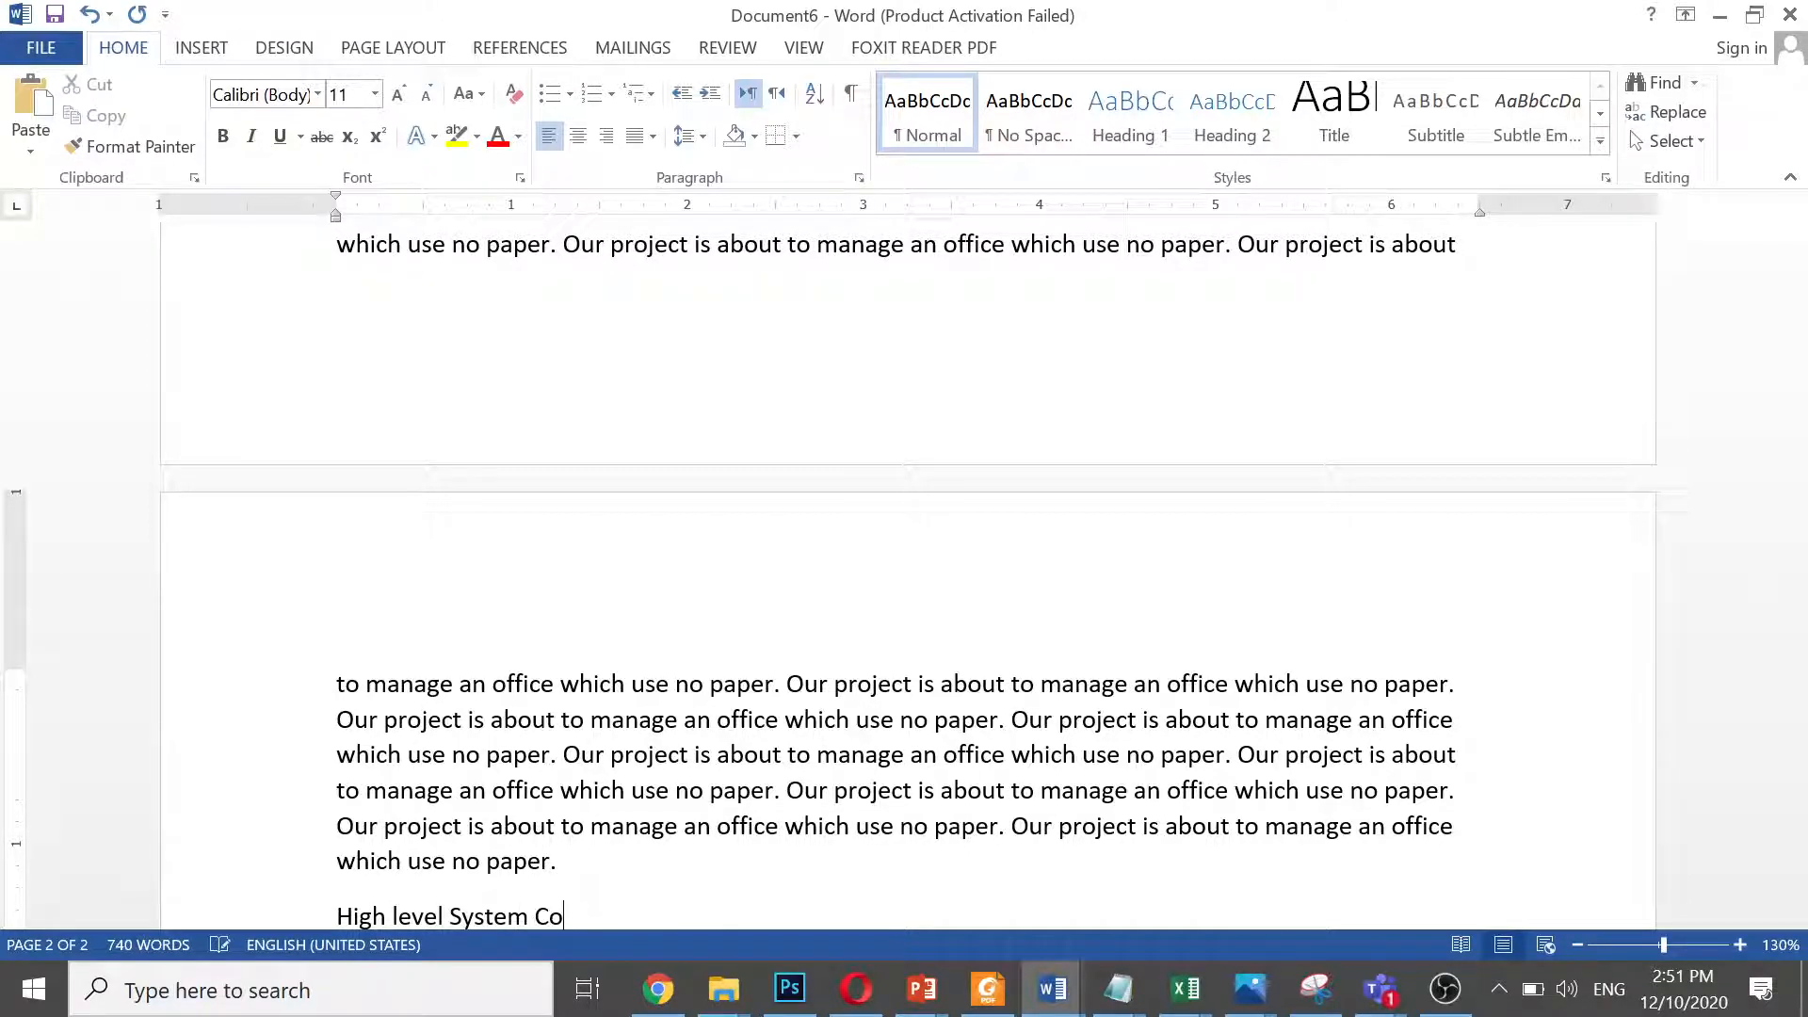
pyautogui.write('mponents')
pyautogui.press('Return')
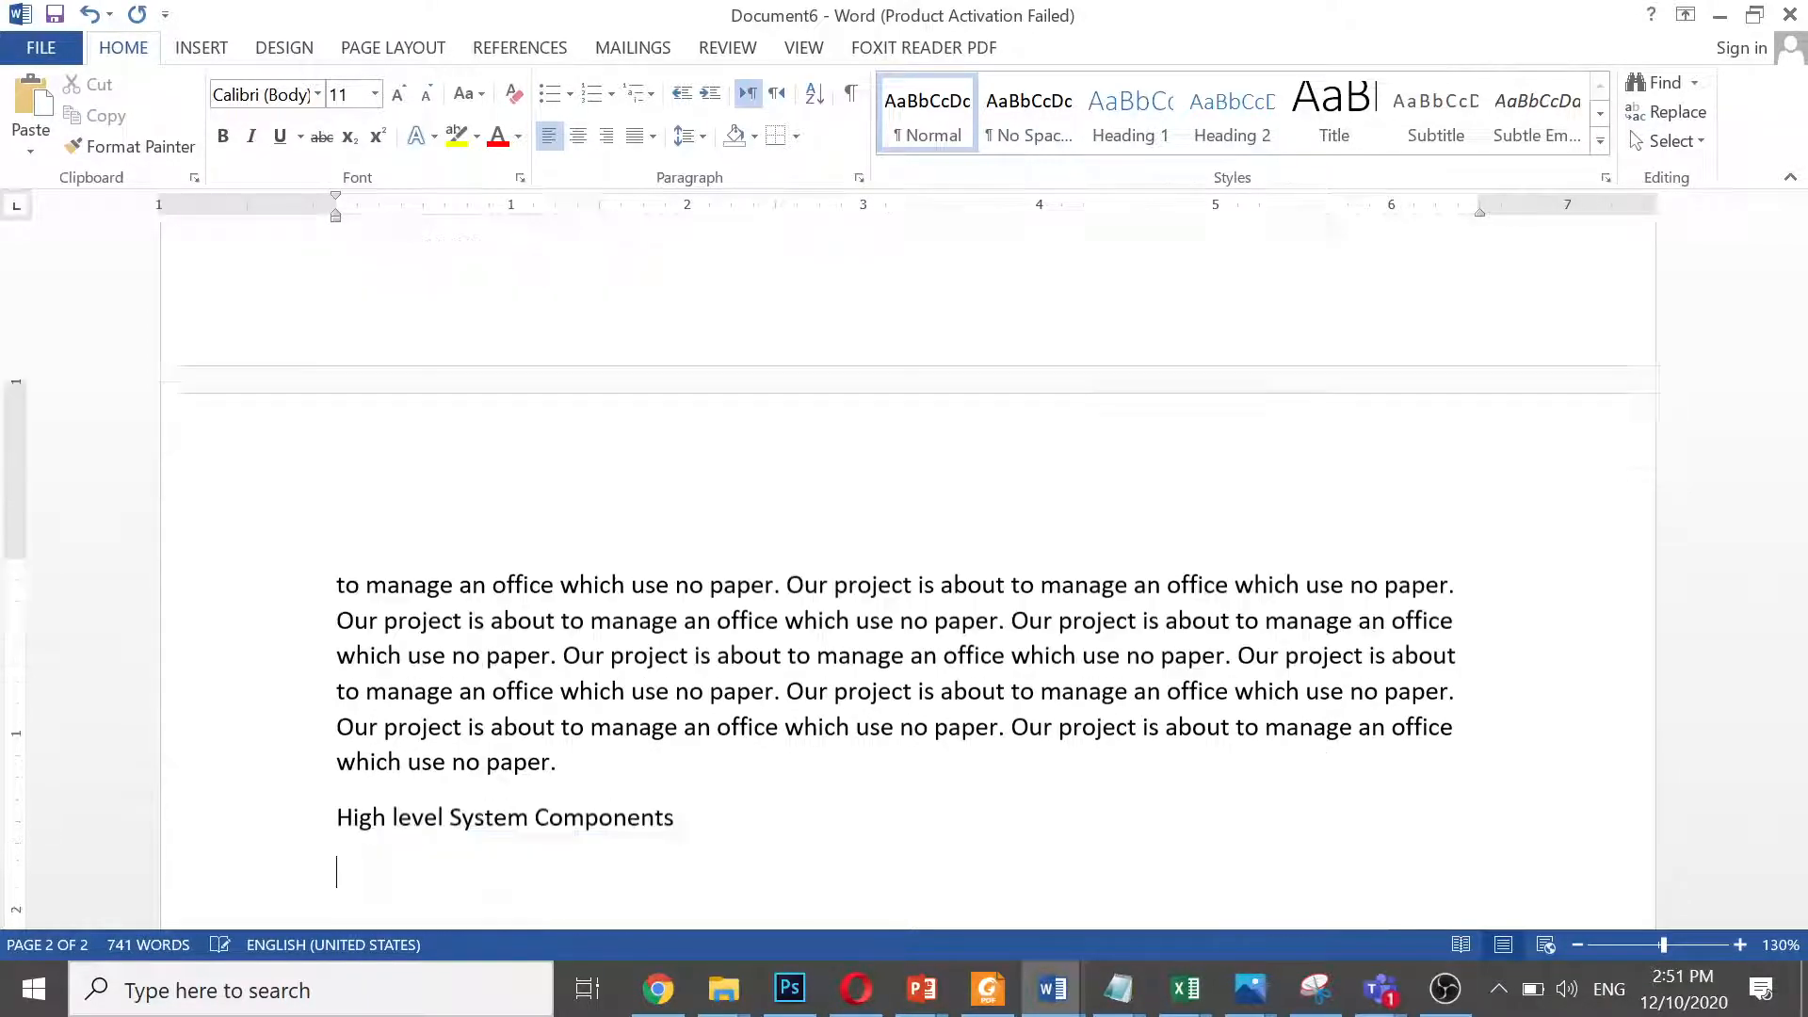
pyautogui.hotkey('ctrl', 'v')
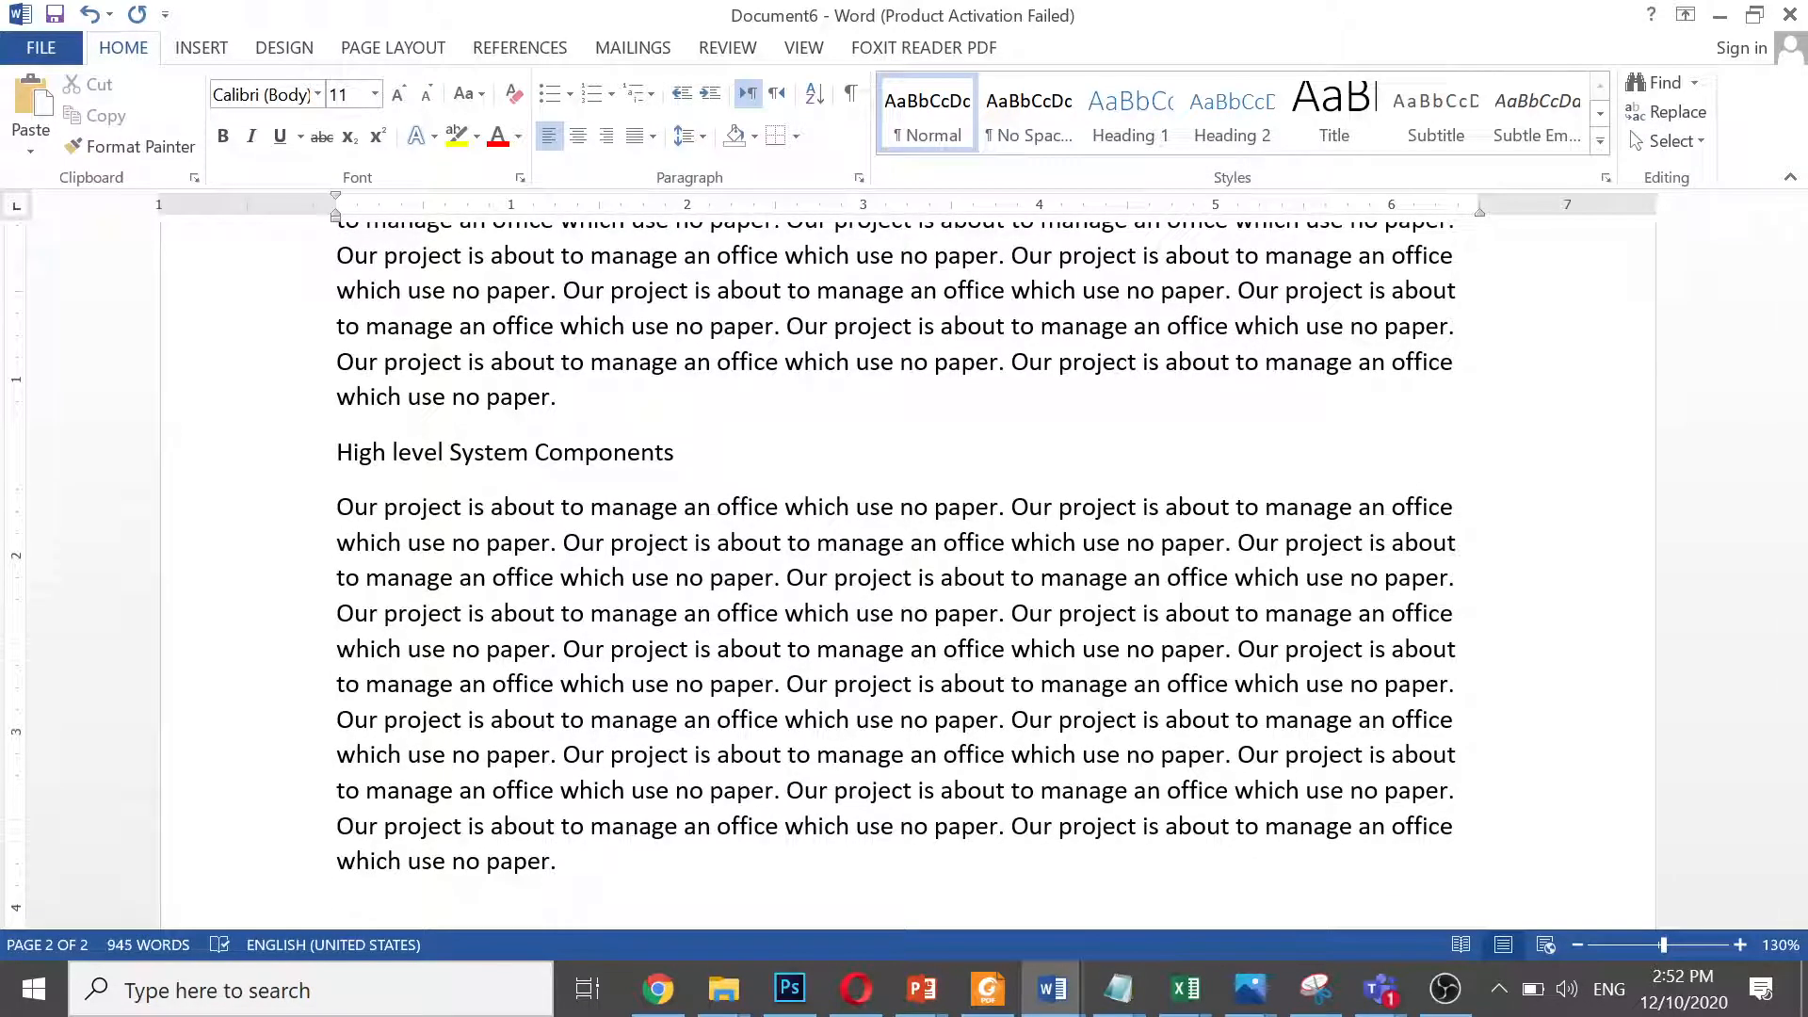
# Add the line "Optional Functional Units" after the last paragraph and paste the copied paragraph under it
pyautogui.write('Optional Funct')
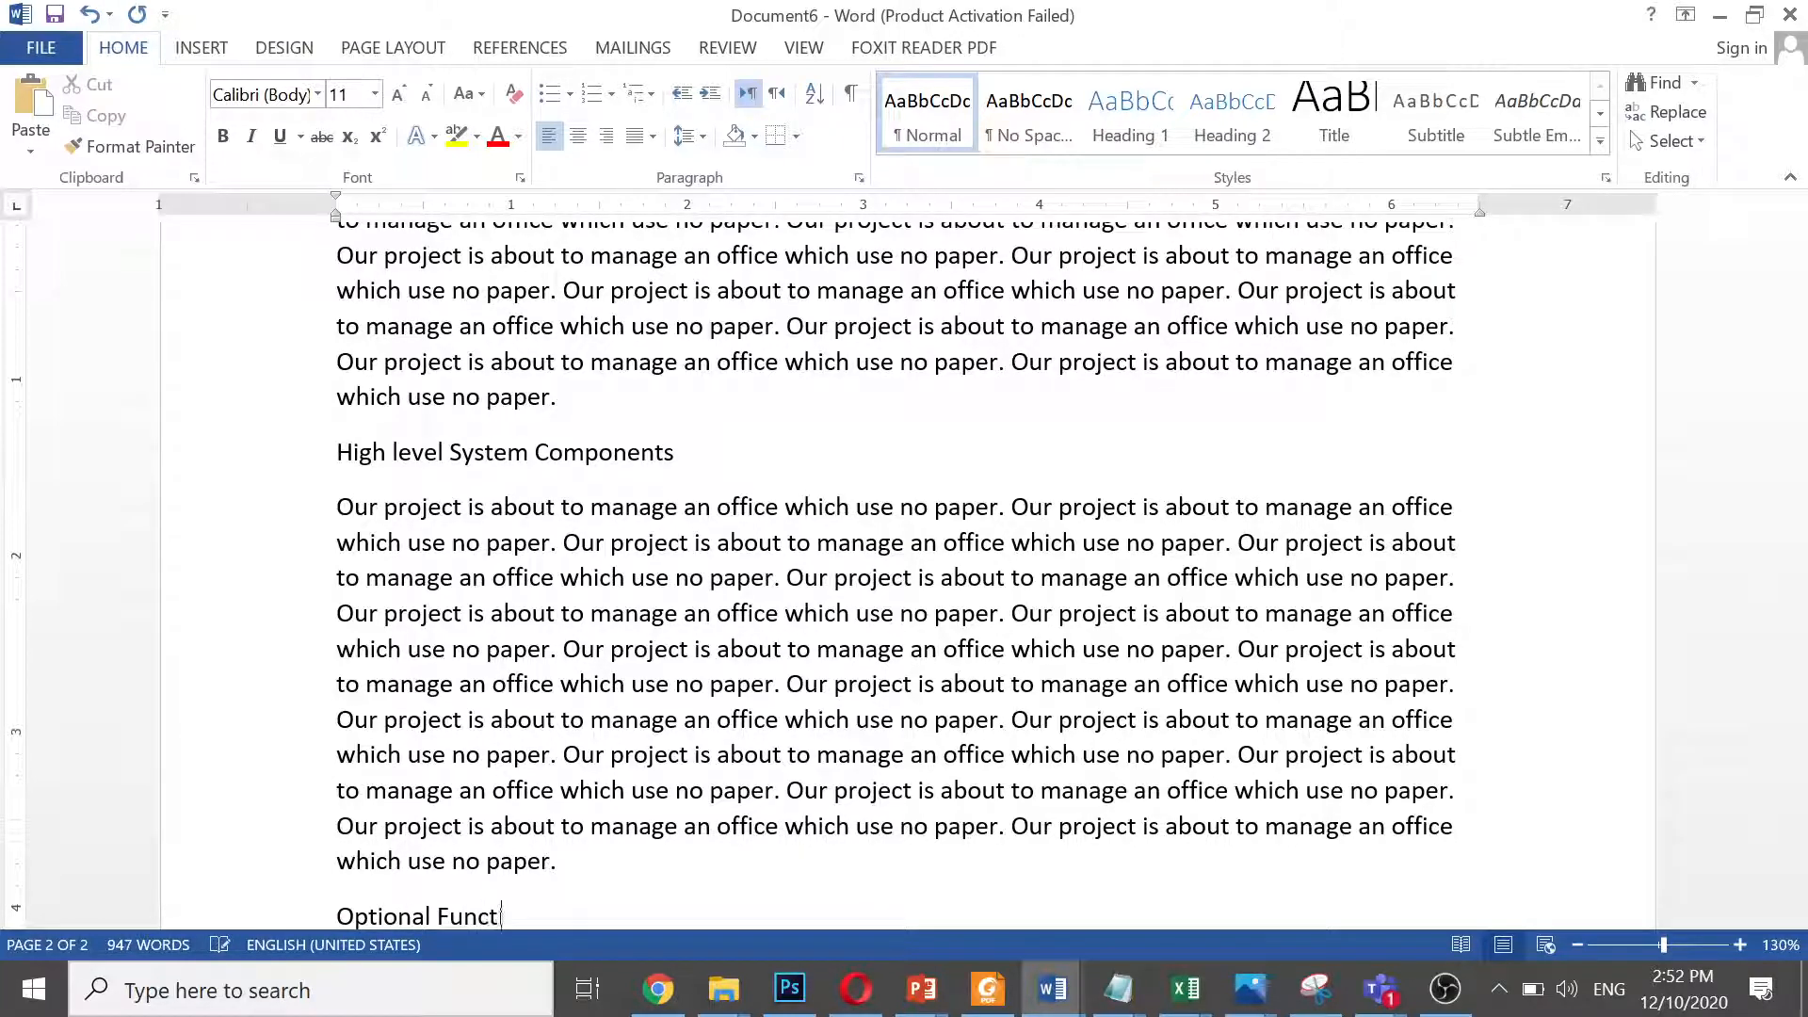
pyautogui.write('ional Units')
pyautogui.press('Return')
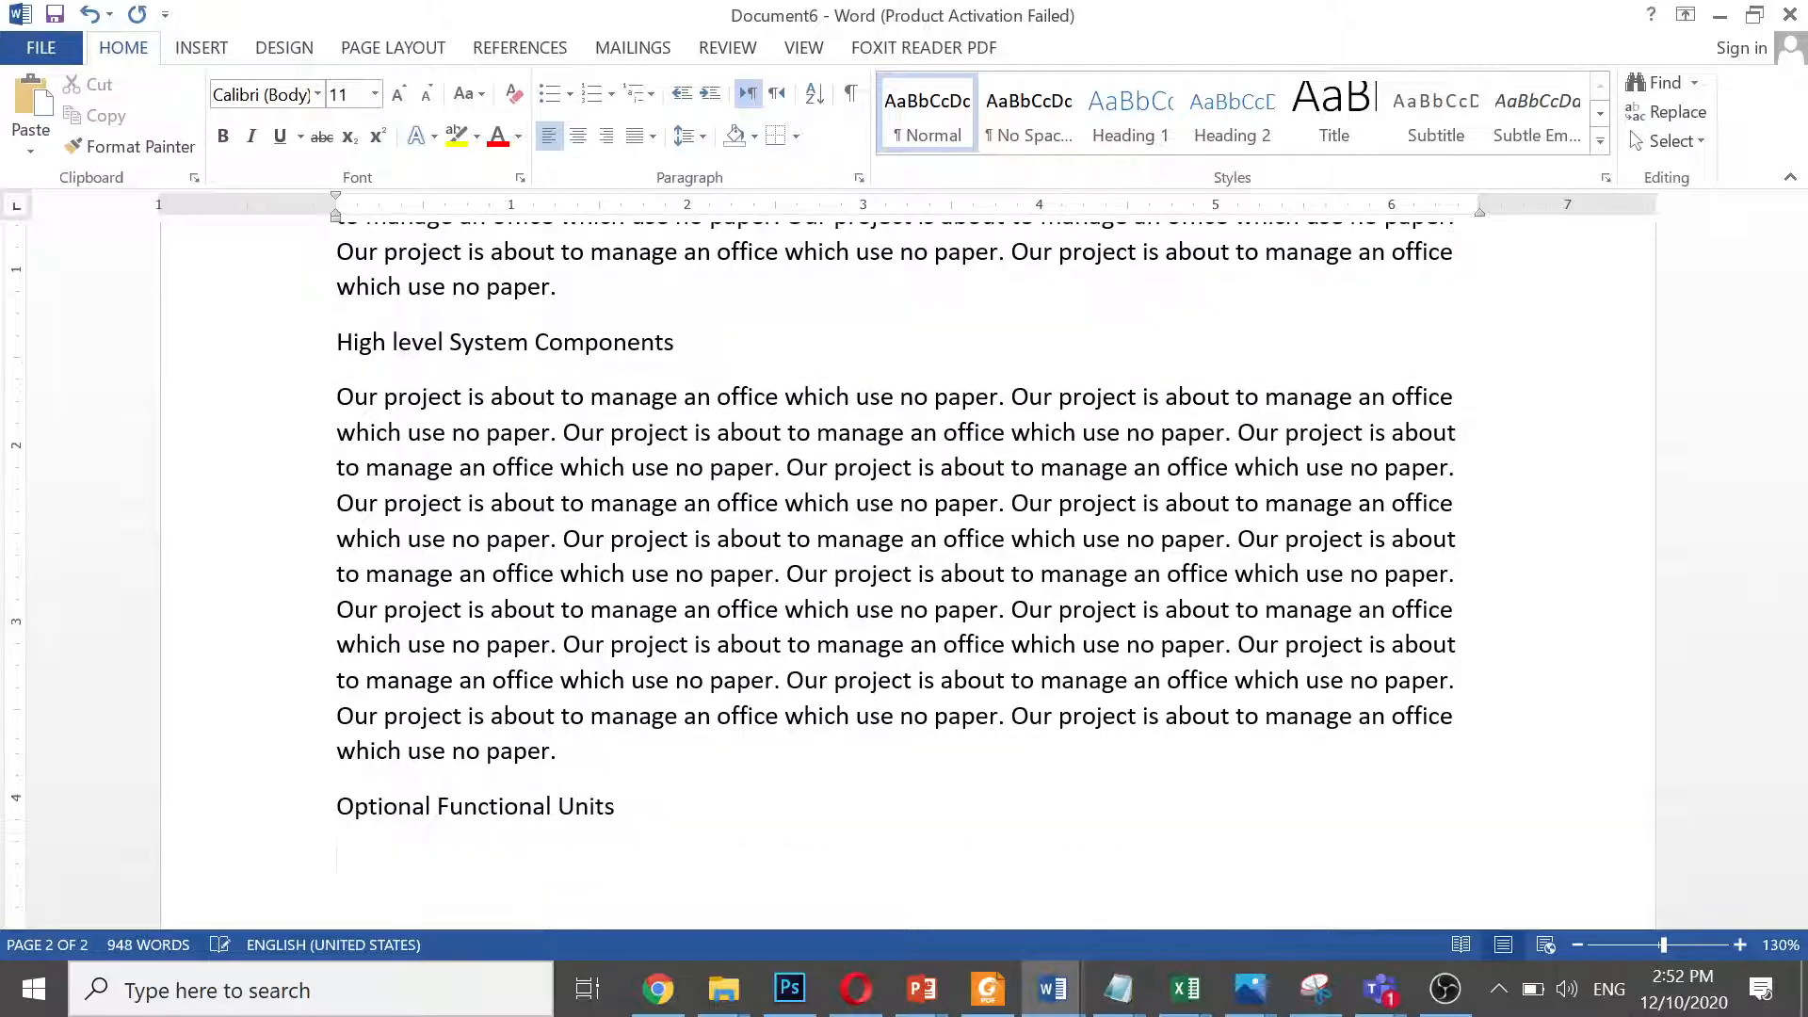
pyautogui.hotkey('ctrl', 'v')
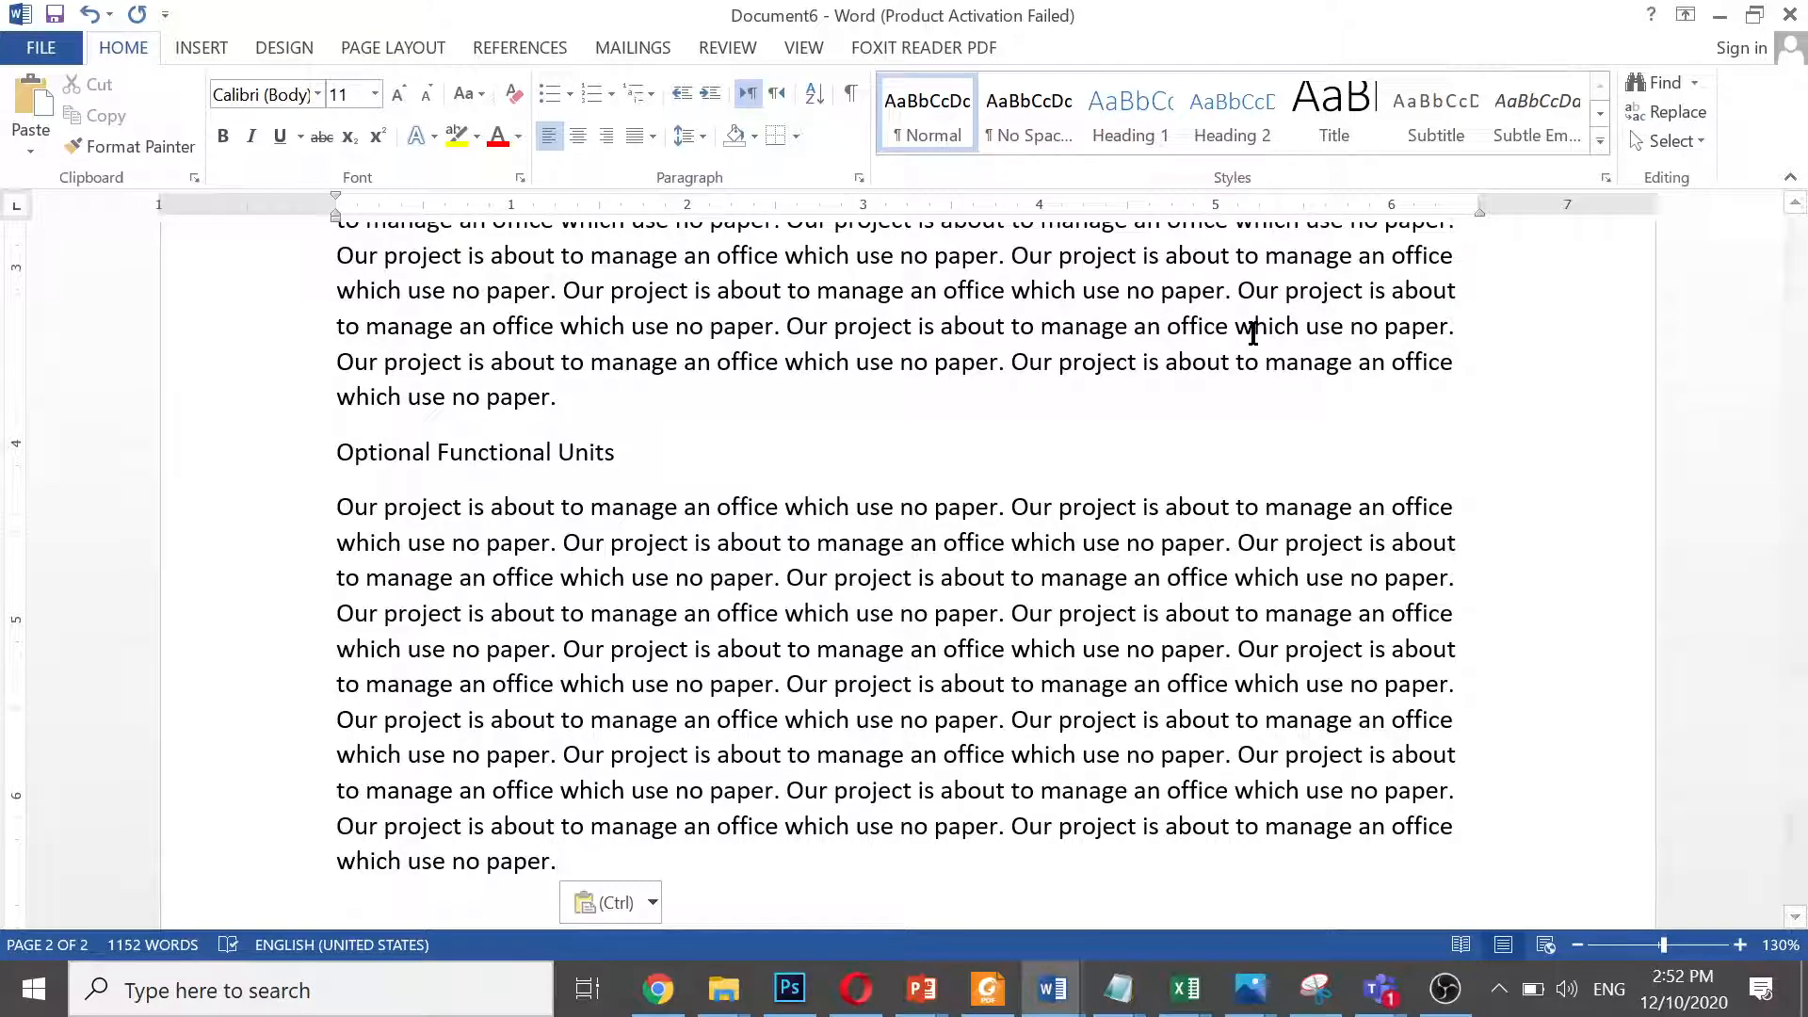
pyautogui.press('Escape')
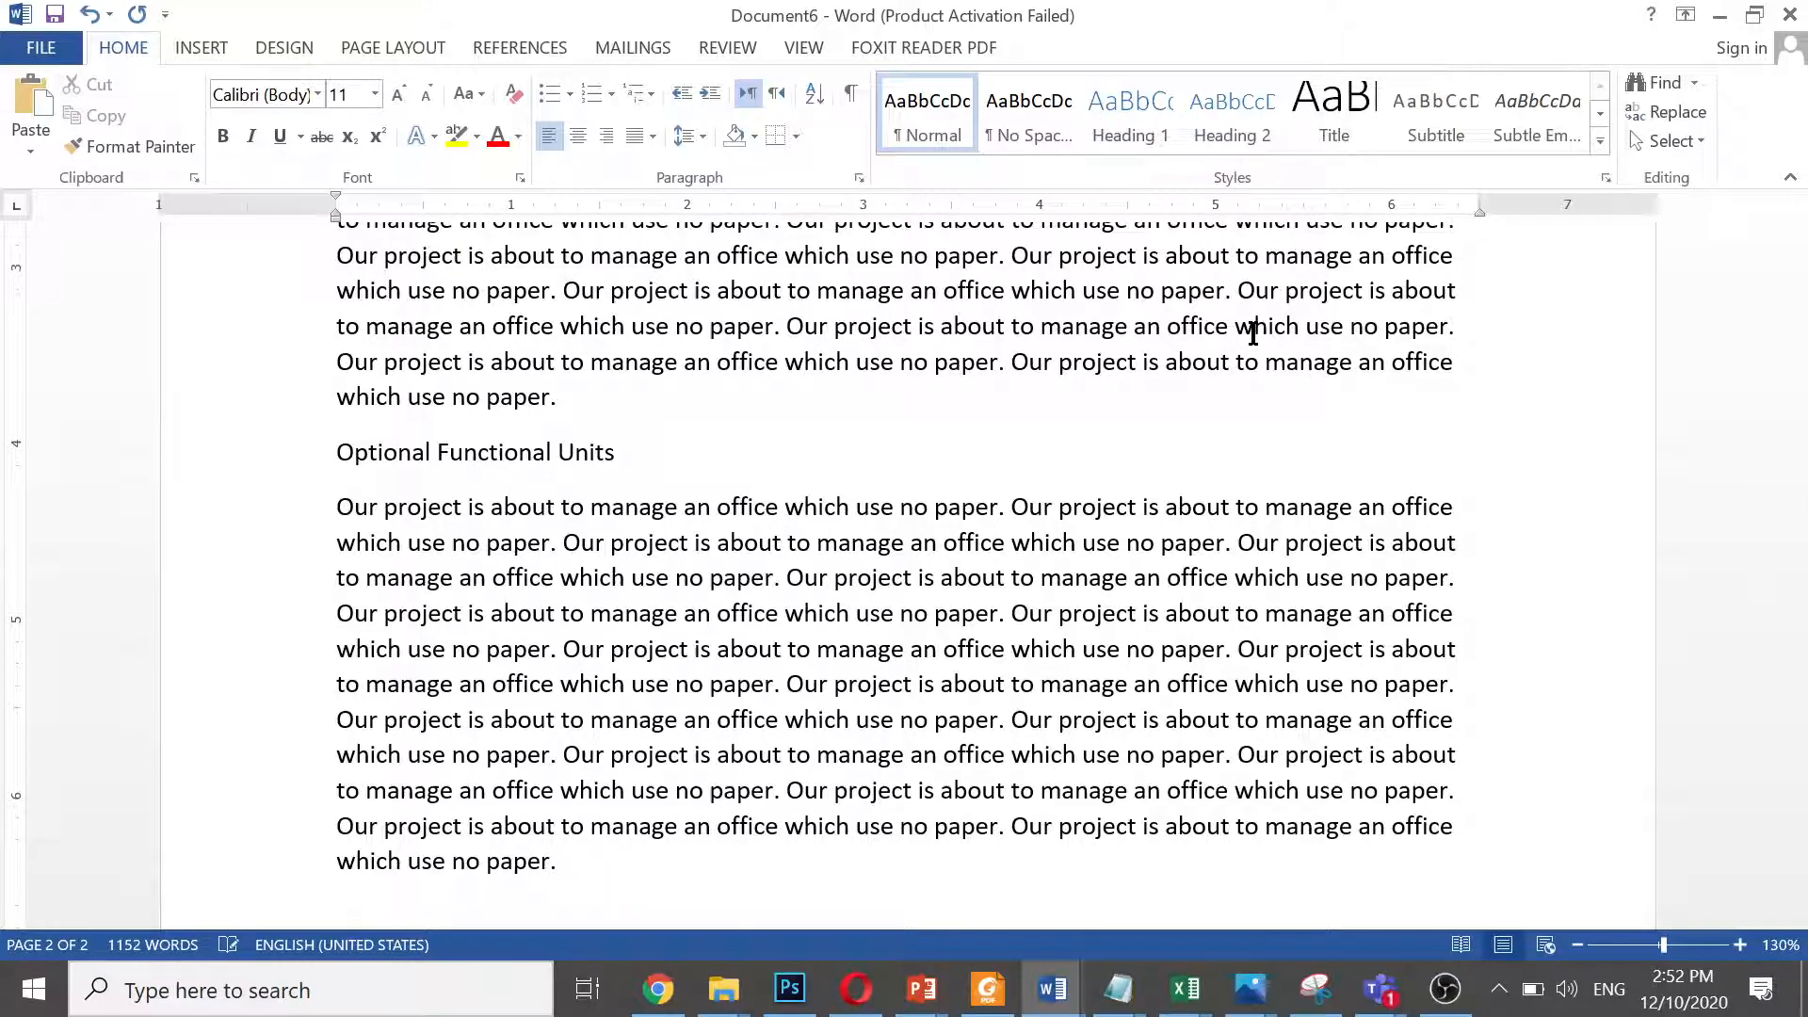
# Add the line "Exception" after the Optional Functional Units paragraph and paste the copied paragraph under it
pyautogui.press('Return')
pyautogui.write('Exception')
pyautogui.press('Return')
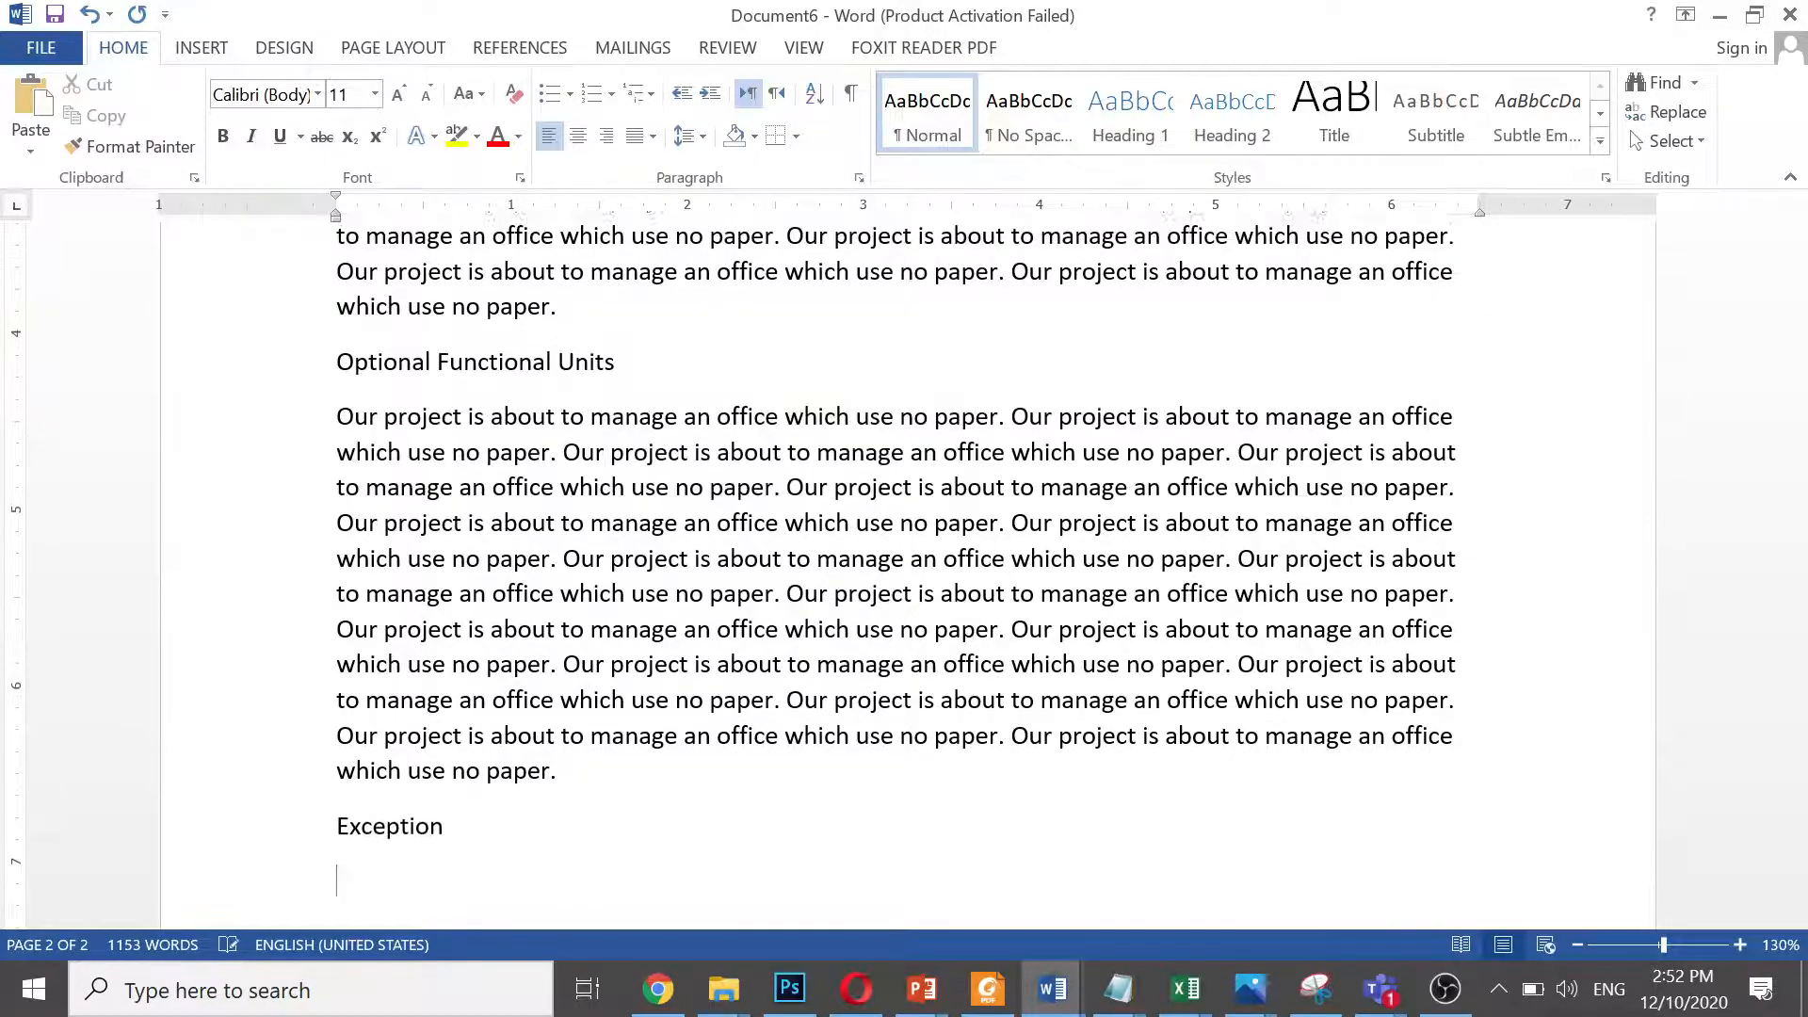
pyautogui.hotkey('ctrl', 'v')
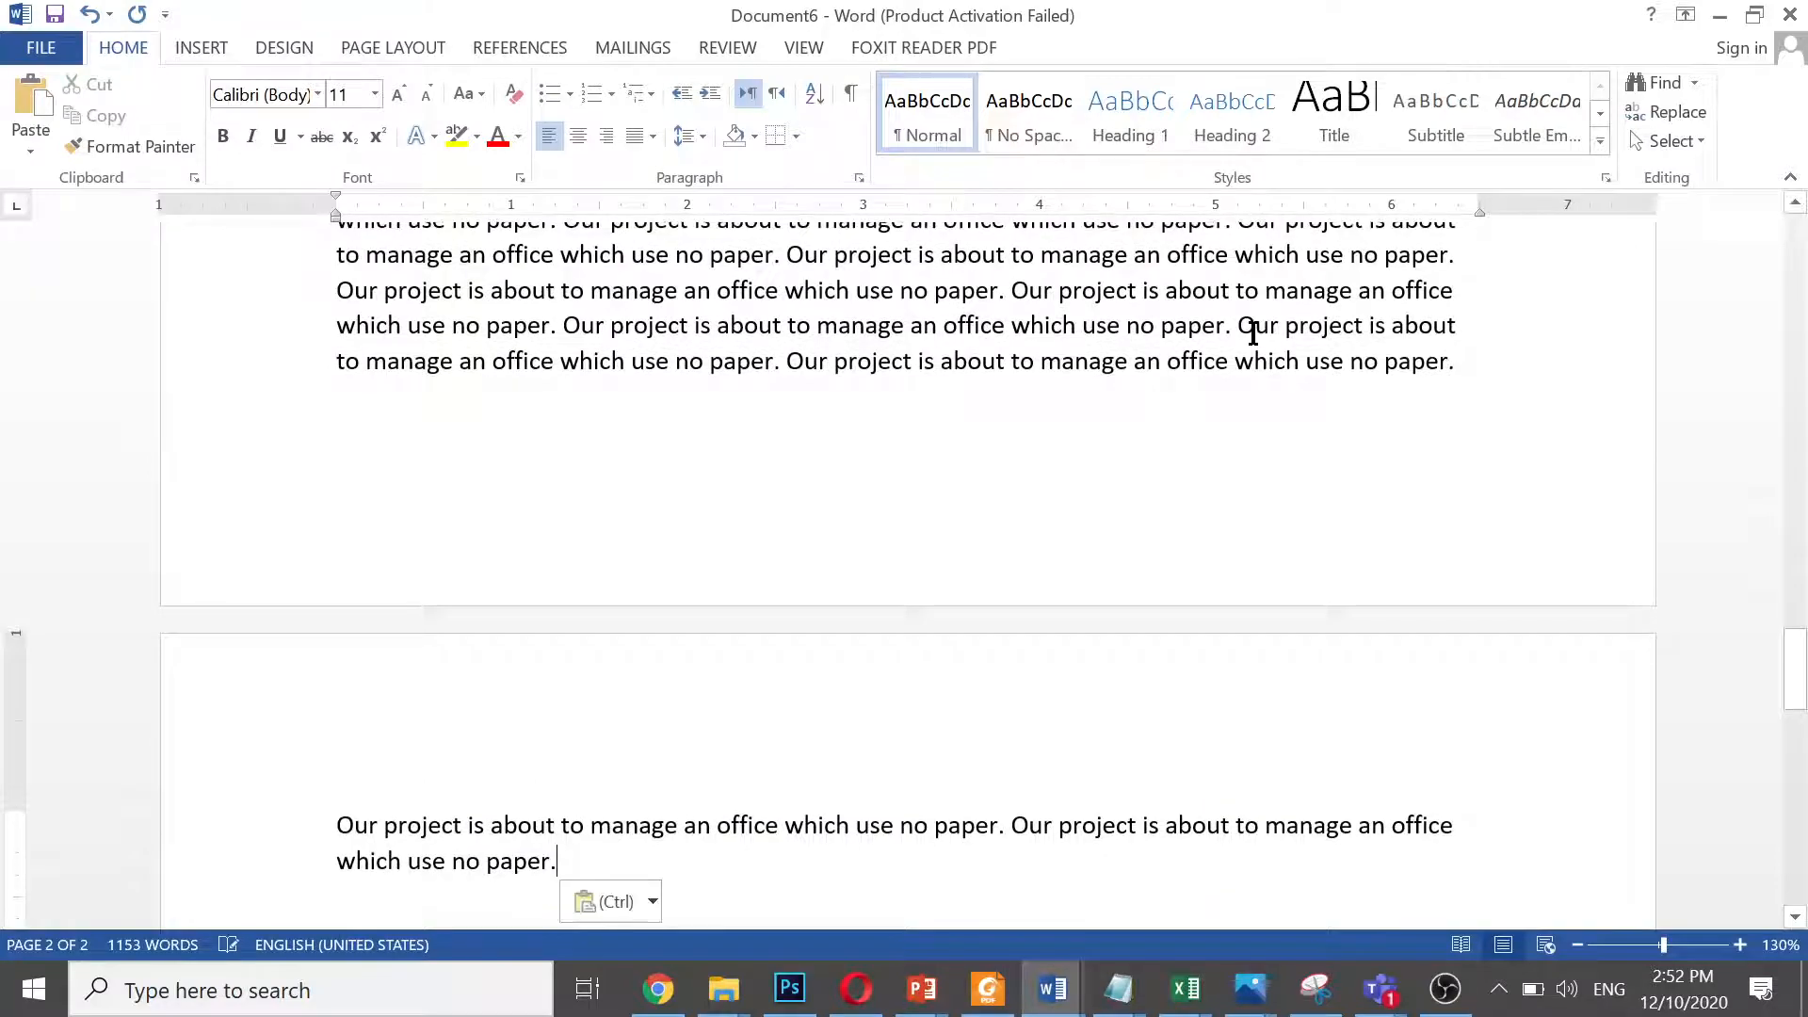
# Review the document from its last section back to the title lines and down through the Project Overview paragraph
pyautogui.hotkey('ctrl', 'Up')
pyautogui.hotkey('ctrl', 'Up')
pyautogui.hotkey('ctrl', 'Up')
pyautogui.hotkey('ctrl', 'Up')
pyautogui.hotkey('ctrl', 'Up')
pyautogui.hotkey('ctrl', 'Up')
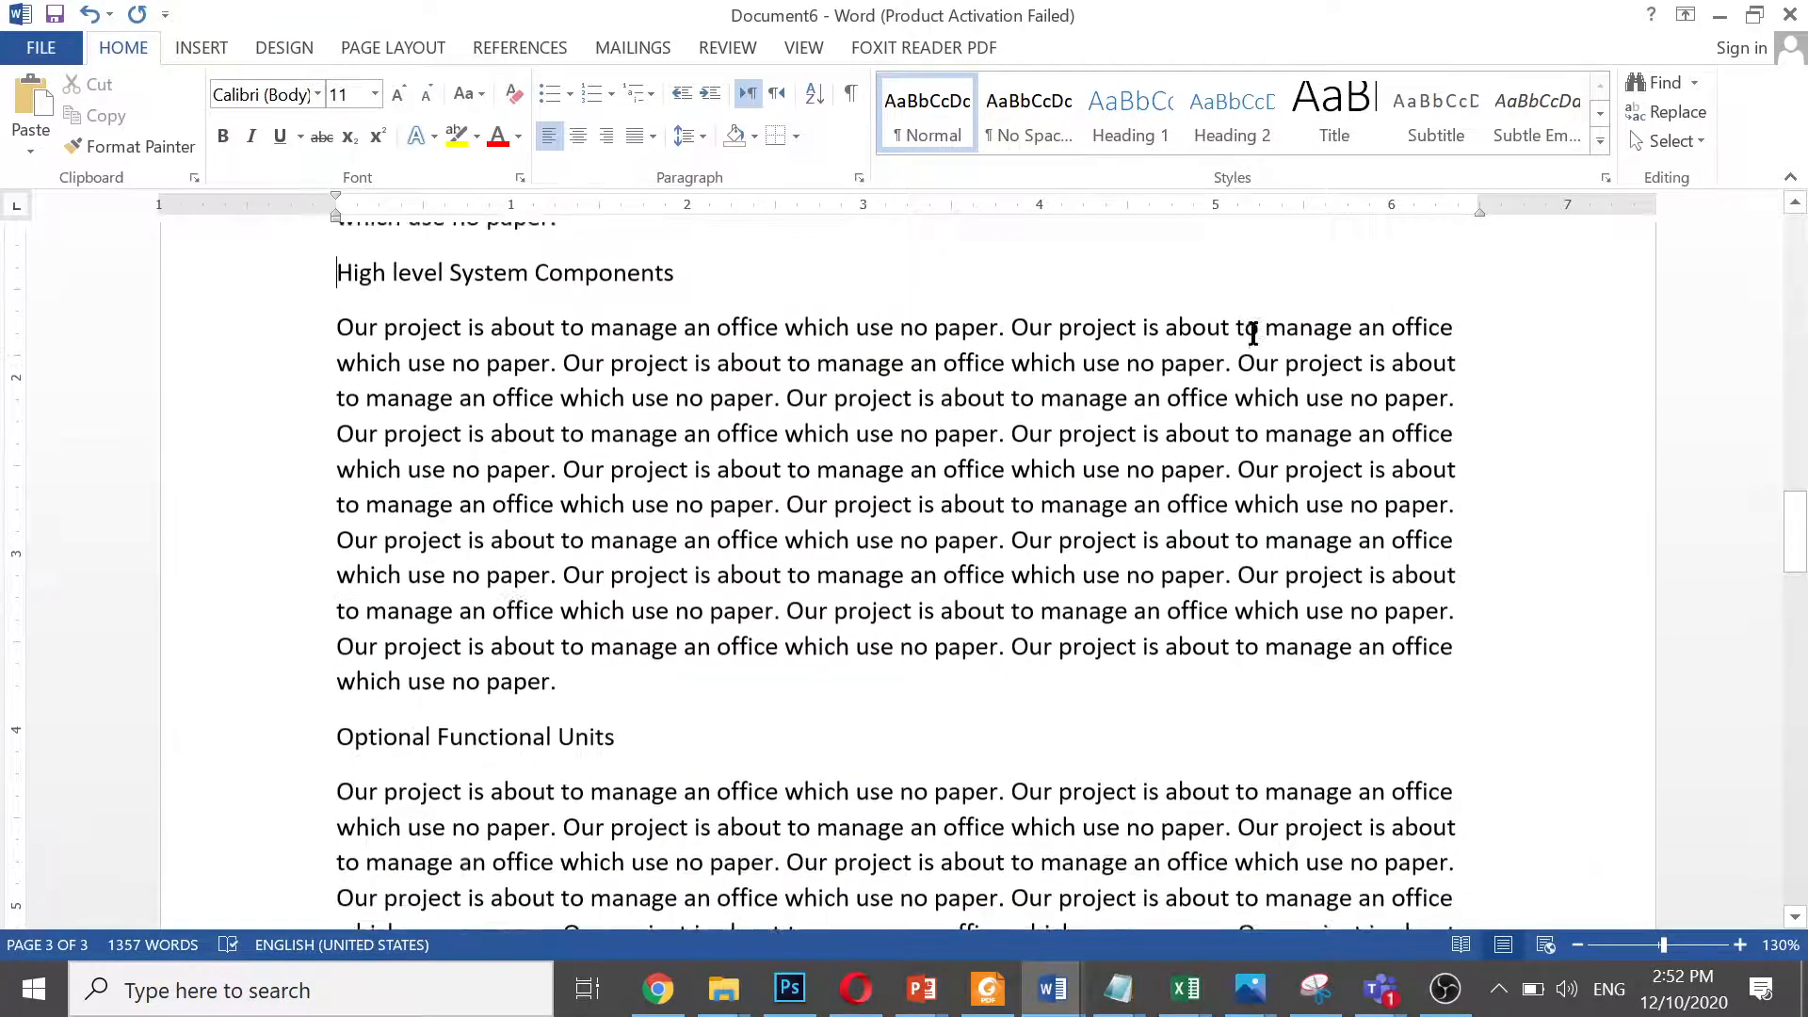
pyautogui.hotkey('ctrl', 'Up')
pyautogui.hotkey('ctrl', 'Up')
pyautogui.hotkey('ctrl', 'Up')
pyautogui.hotkey('ctrl', 'Up')
pyautogui.hotkey('ctrl', 'Up')
pyautogui.hotkey('ctrl', 'Up')
pyautogui.hotkey('ctrl', 'Up')
pyautogui.hotkey('ctrl', 'Up')
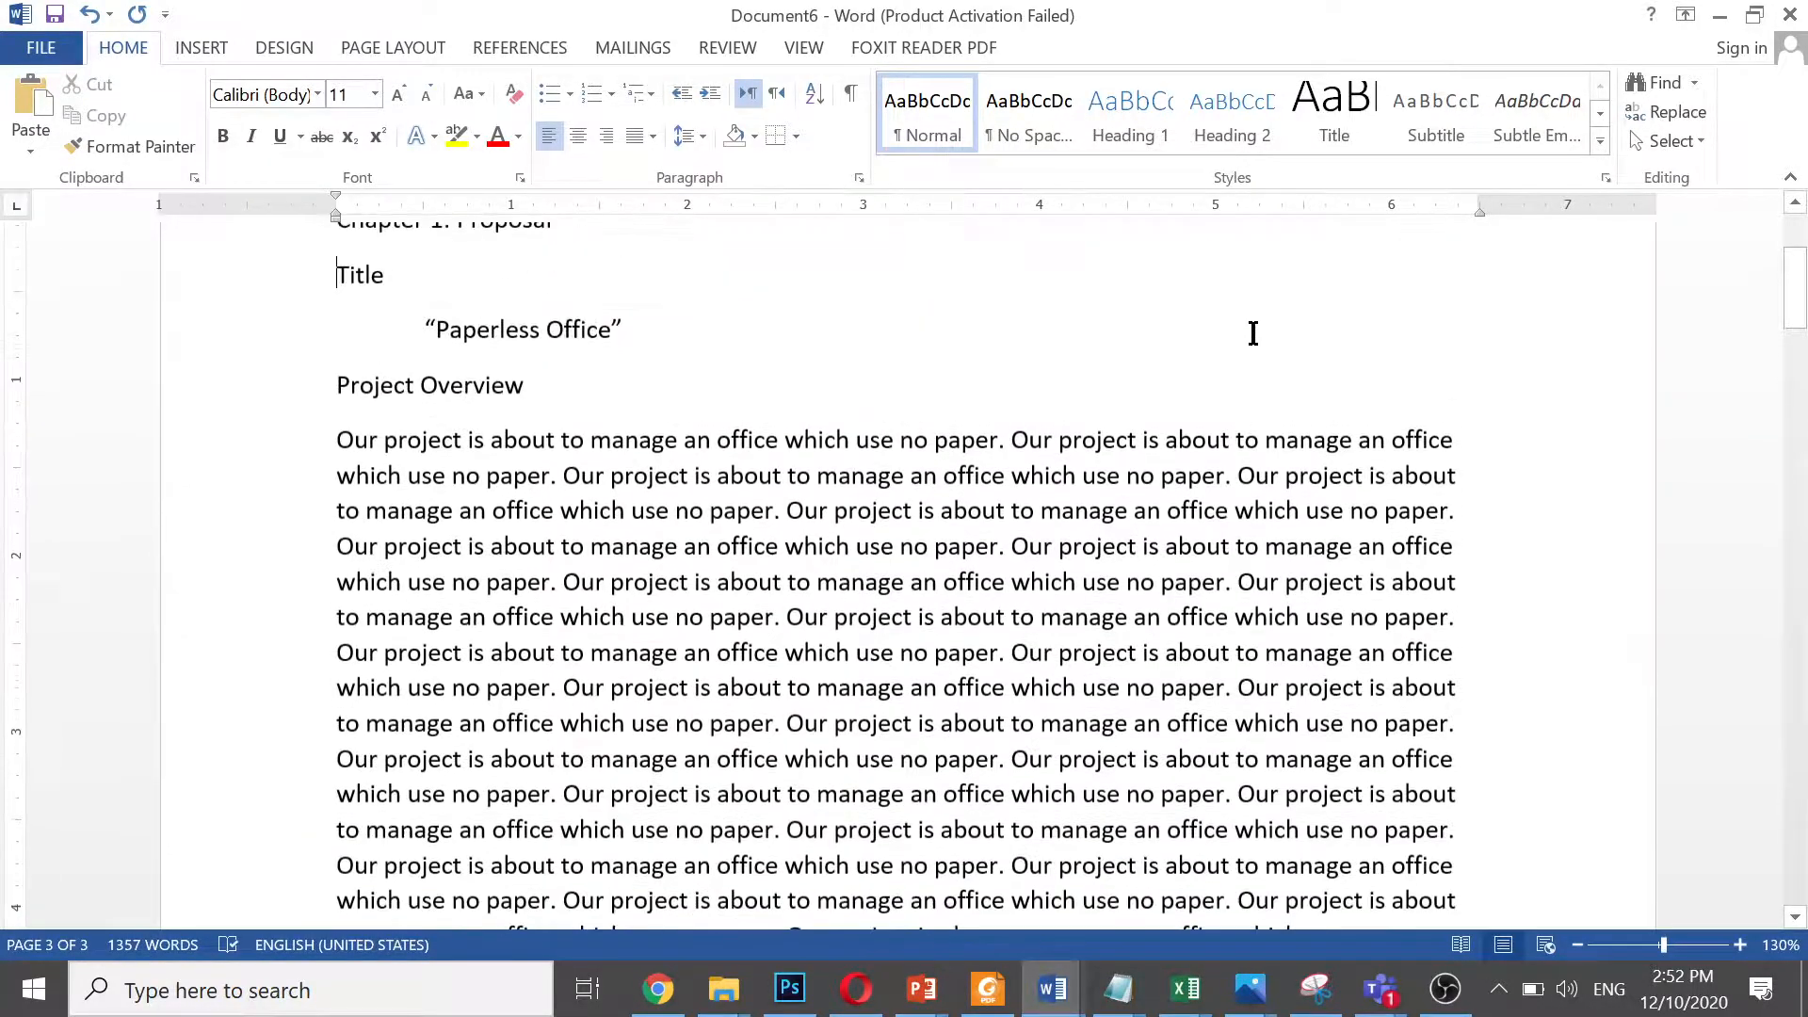
pyautogui.hotkey('ctrl', 'Up')
pyautogui.hotkey('ctrl', 'Up')
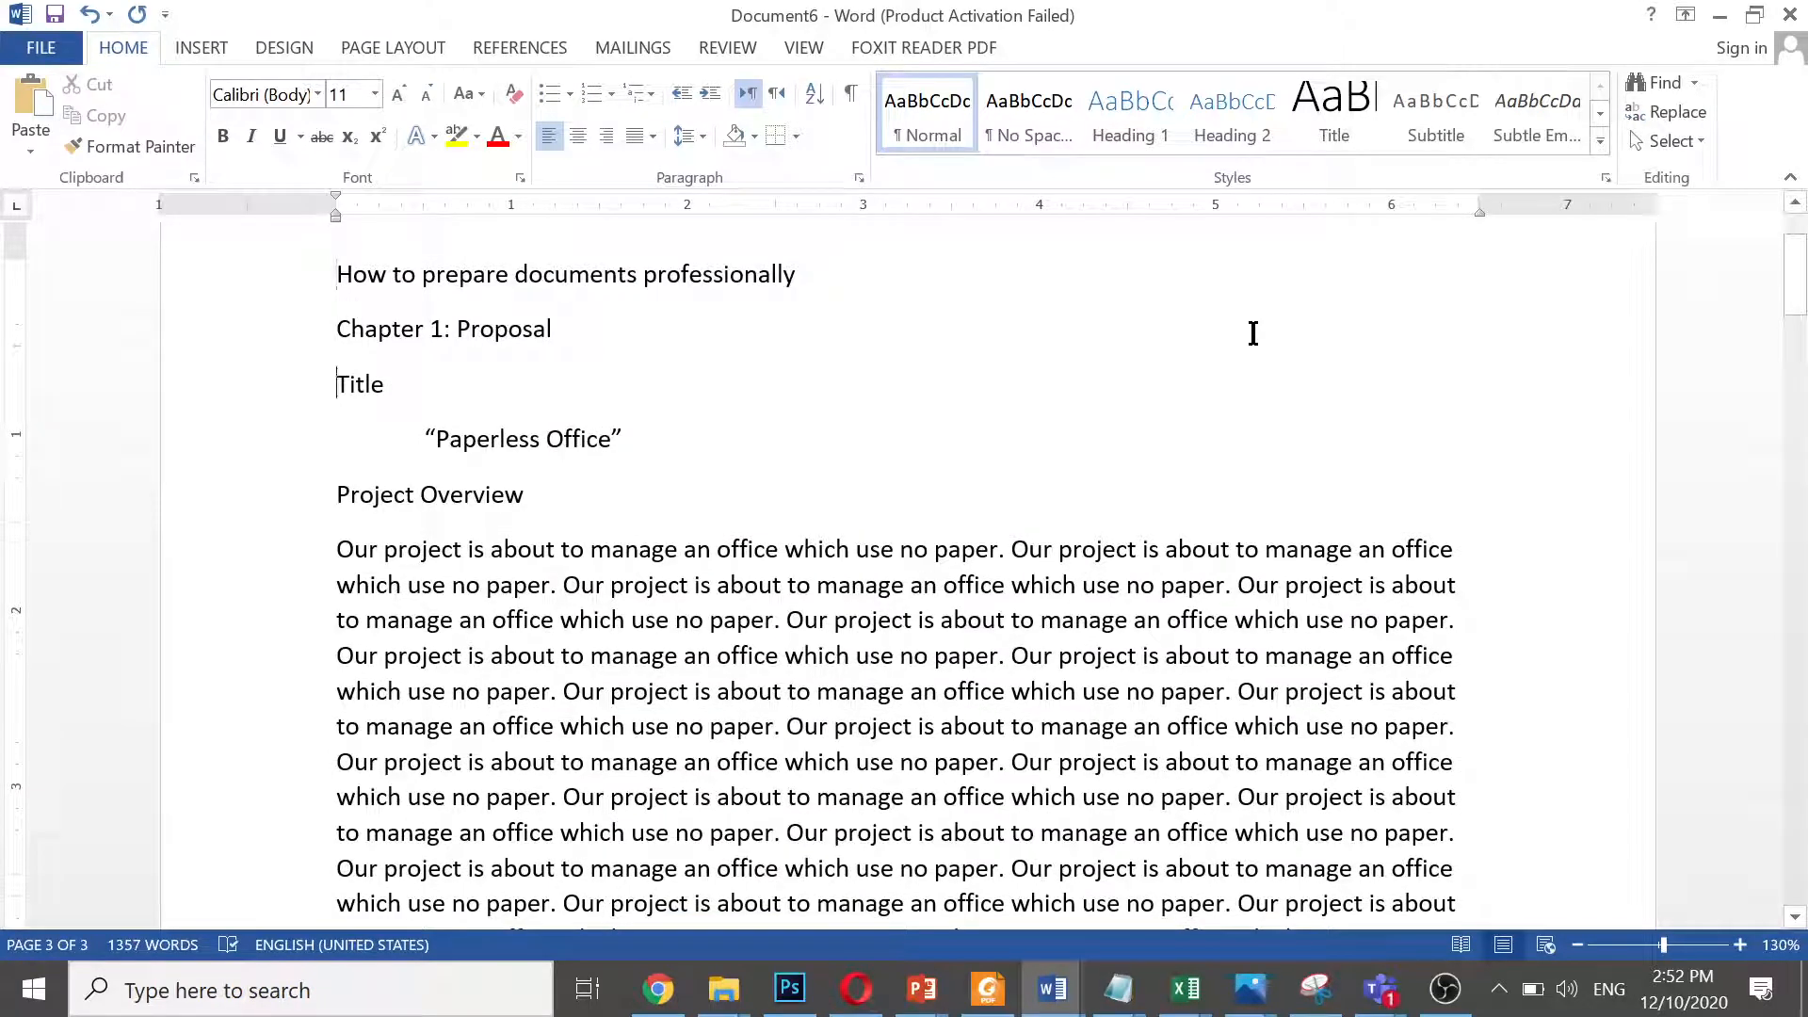
pyautogui.hotkey('ctrl', 'Down')
pyautogui.hotkey('ctrl', 'Down')
pyautogui.hotkey('ctrl', 'Up')
pyautogui.hotkey('ctrl', 'Up')
pyautogui.hotkey('ctrl', 'Up')
pyautogui.hotkey('ctrl', 'Up')
pyautogui.press('Down')
pyautogui.press('Down')
pyautogui.press('Down')
pyautogui.press('Down')
pyautogui.press('Down')
pyautogui.press('Down')
pyautogui.press('Down')
pyautogui.press('Down')
pyautogui.press('Down')
pyautogui.press('Down')
pyautogui.press('Down')
pyautogui.press('Down')
pyautogui.press('Down')
pyautogui.press('Down')
pyautogui.press('Down')
pyautogui.press('Down')
pyautogui.press('Down')
pyautogui.press('Down')
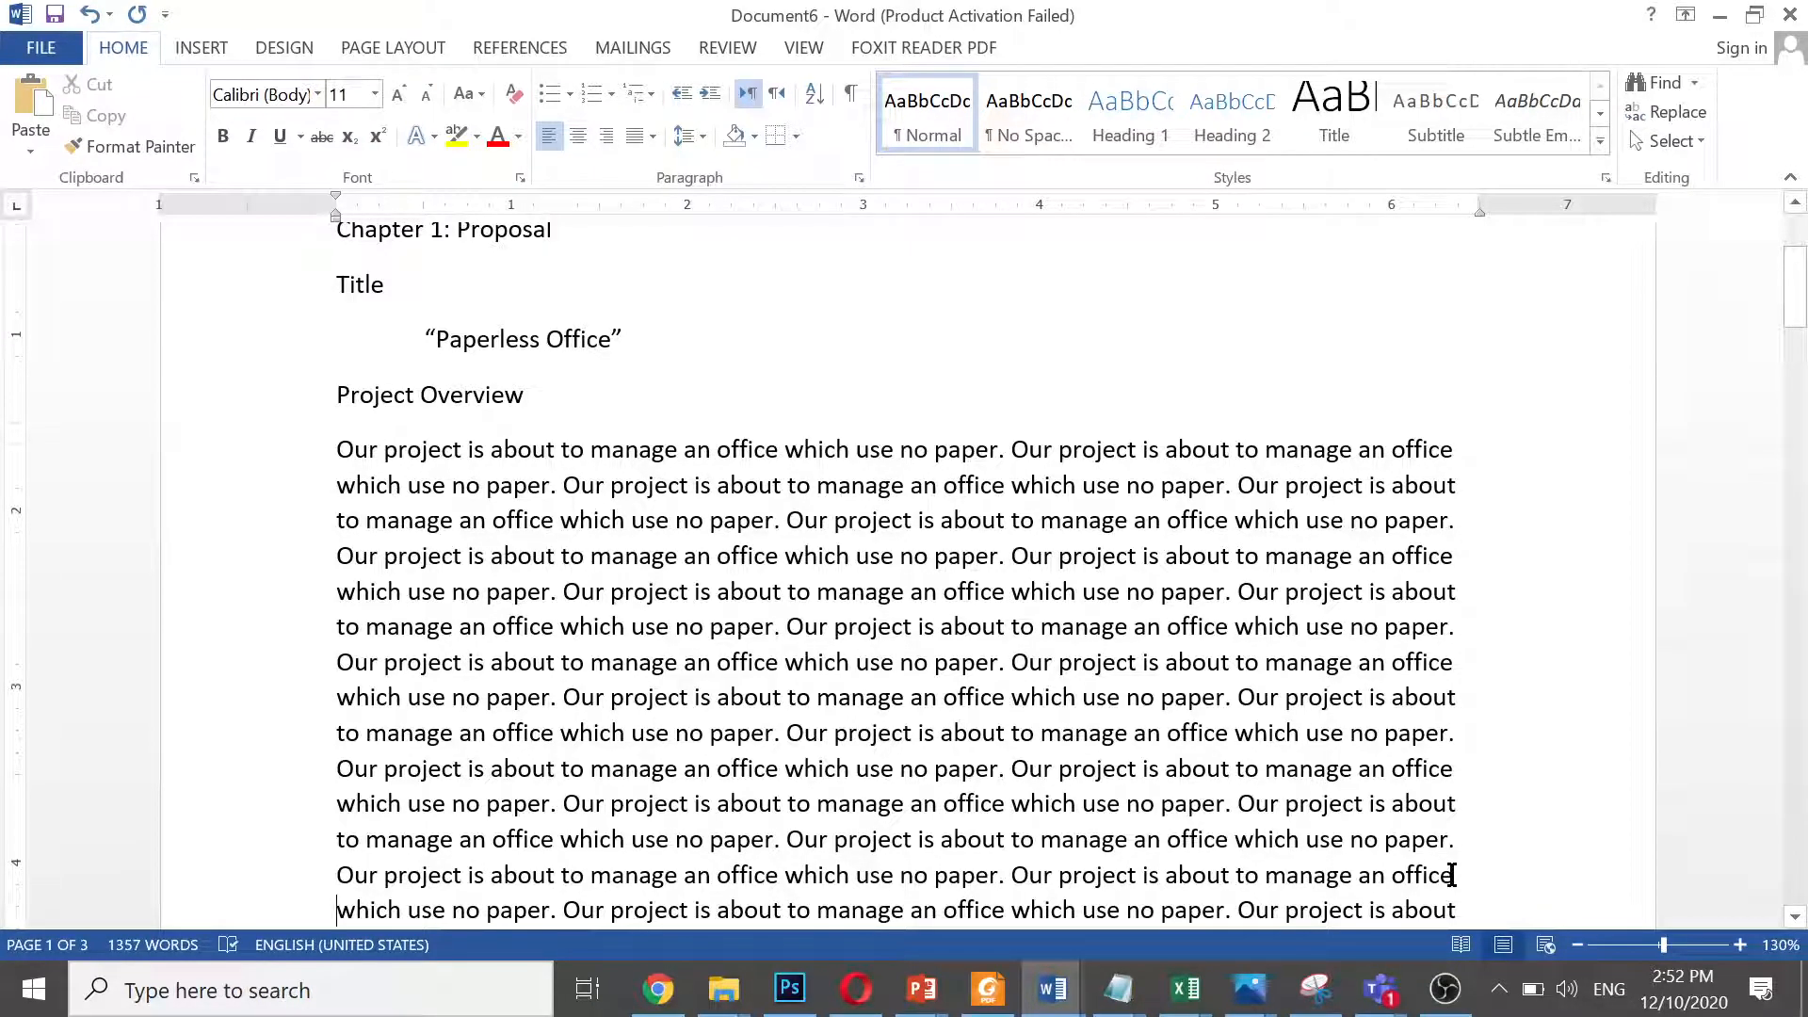
# Apply the Heading 1 style to the "Chapter 1: Proposal" line, undo it once and reapply it
pyautogui.click(1016, 667)
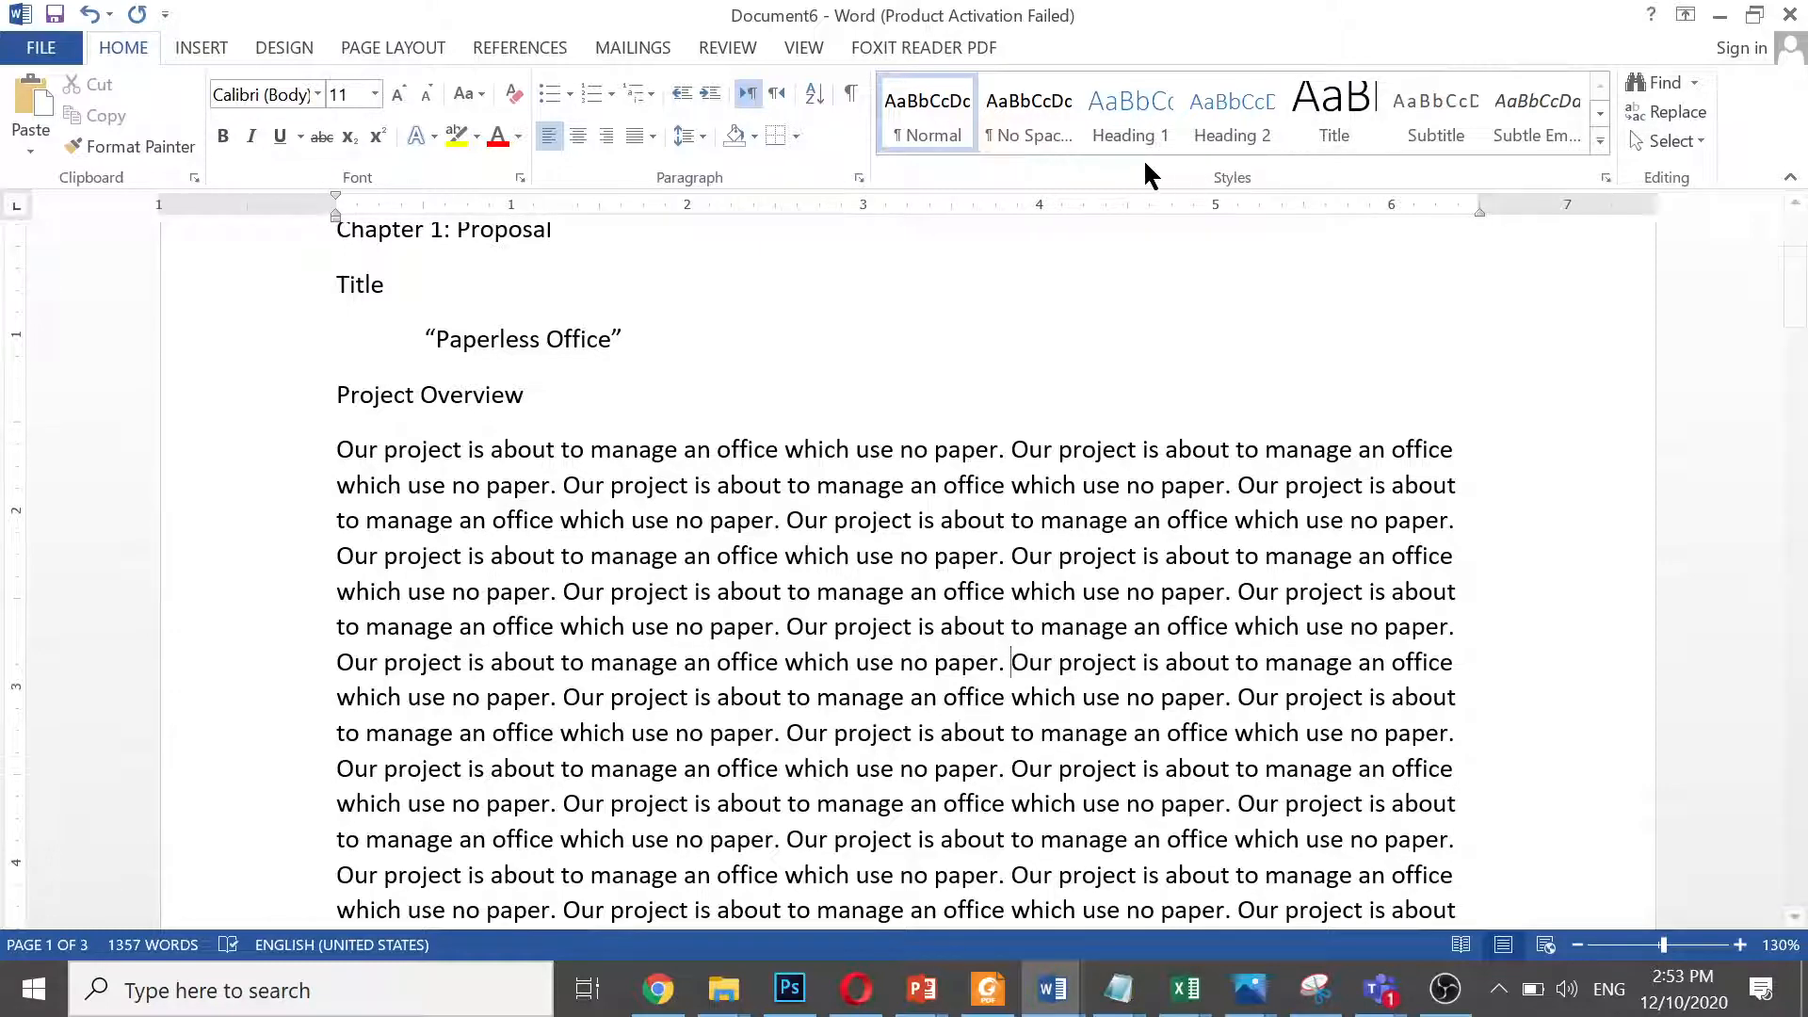
pyautogui.hotkey('ctrl', 'Up')
pyautogui.hotkey('ctrl', 'Up')
pyautogui.hotkey('ctrl', 'Up')
pyautogui.hotkey('ctrl', 'Up')
pyautogui.hotkey('ctrl', 'Up')
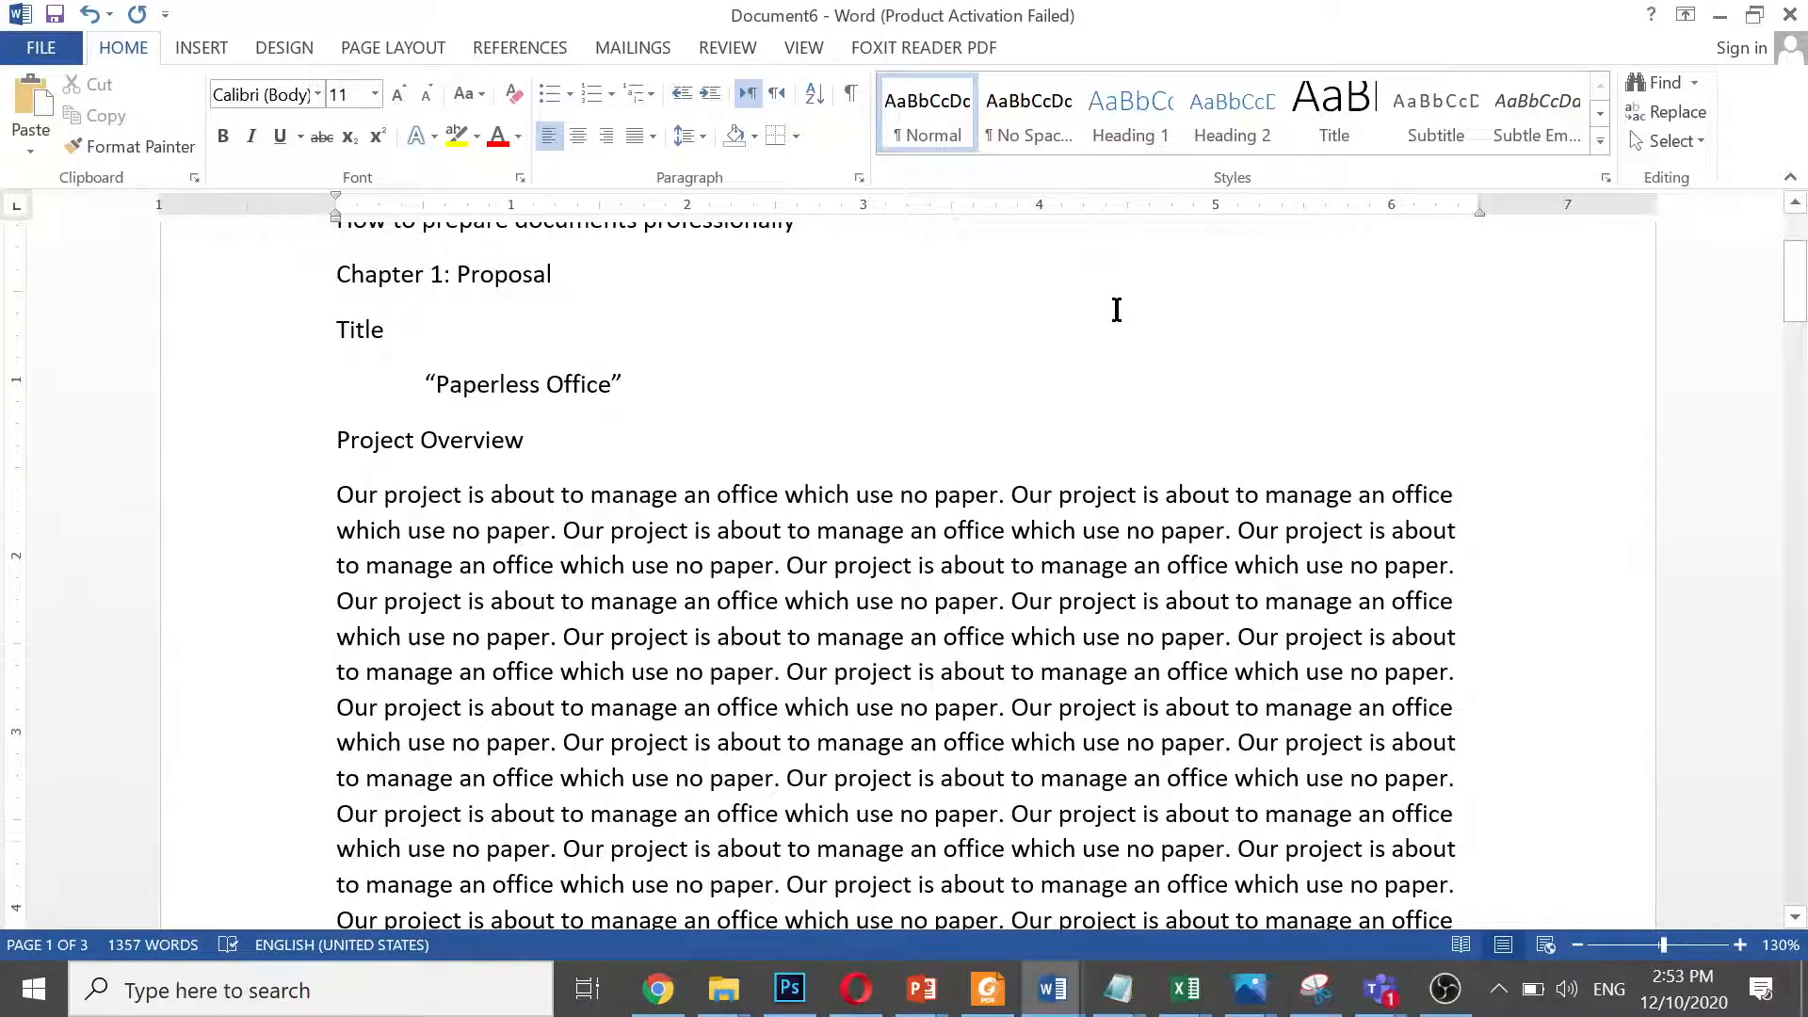
pyautogui.click(1113, 132)
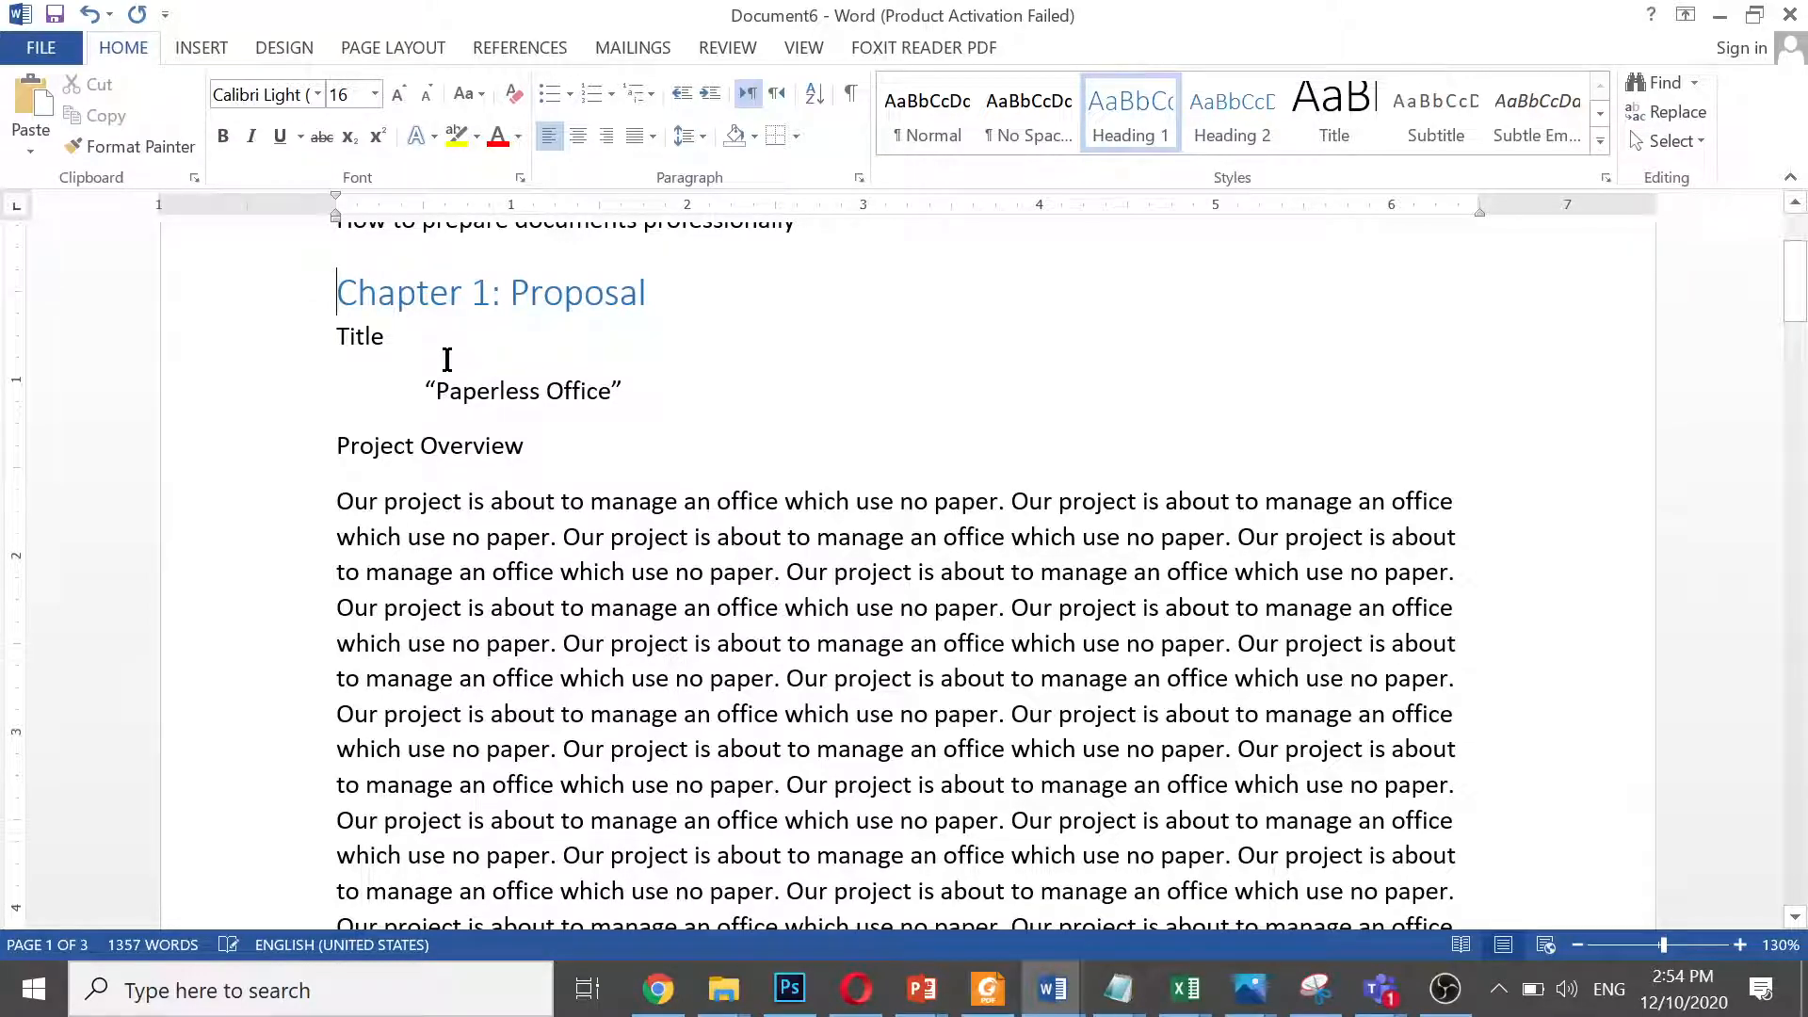
pyautogui.hotkey('ctrl', 'shift', 'n')
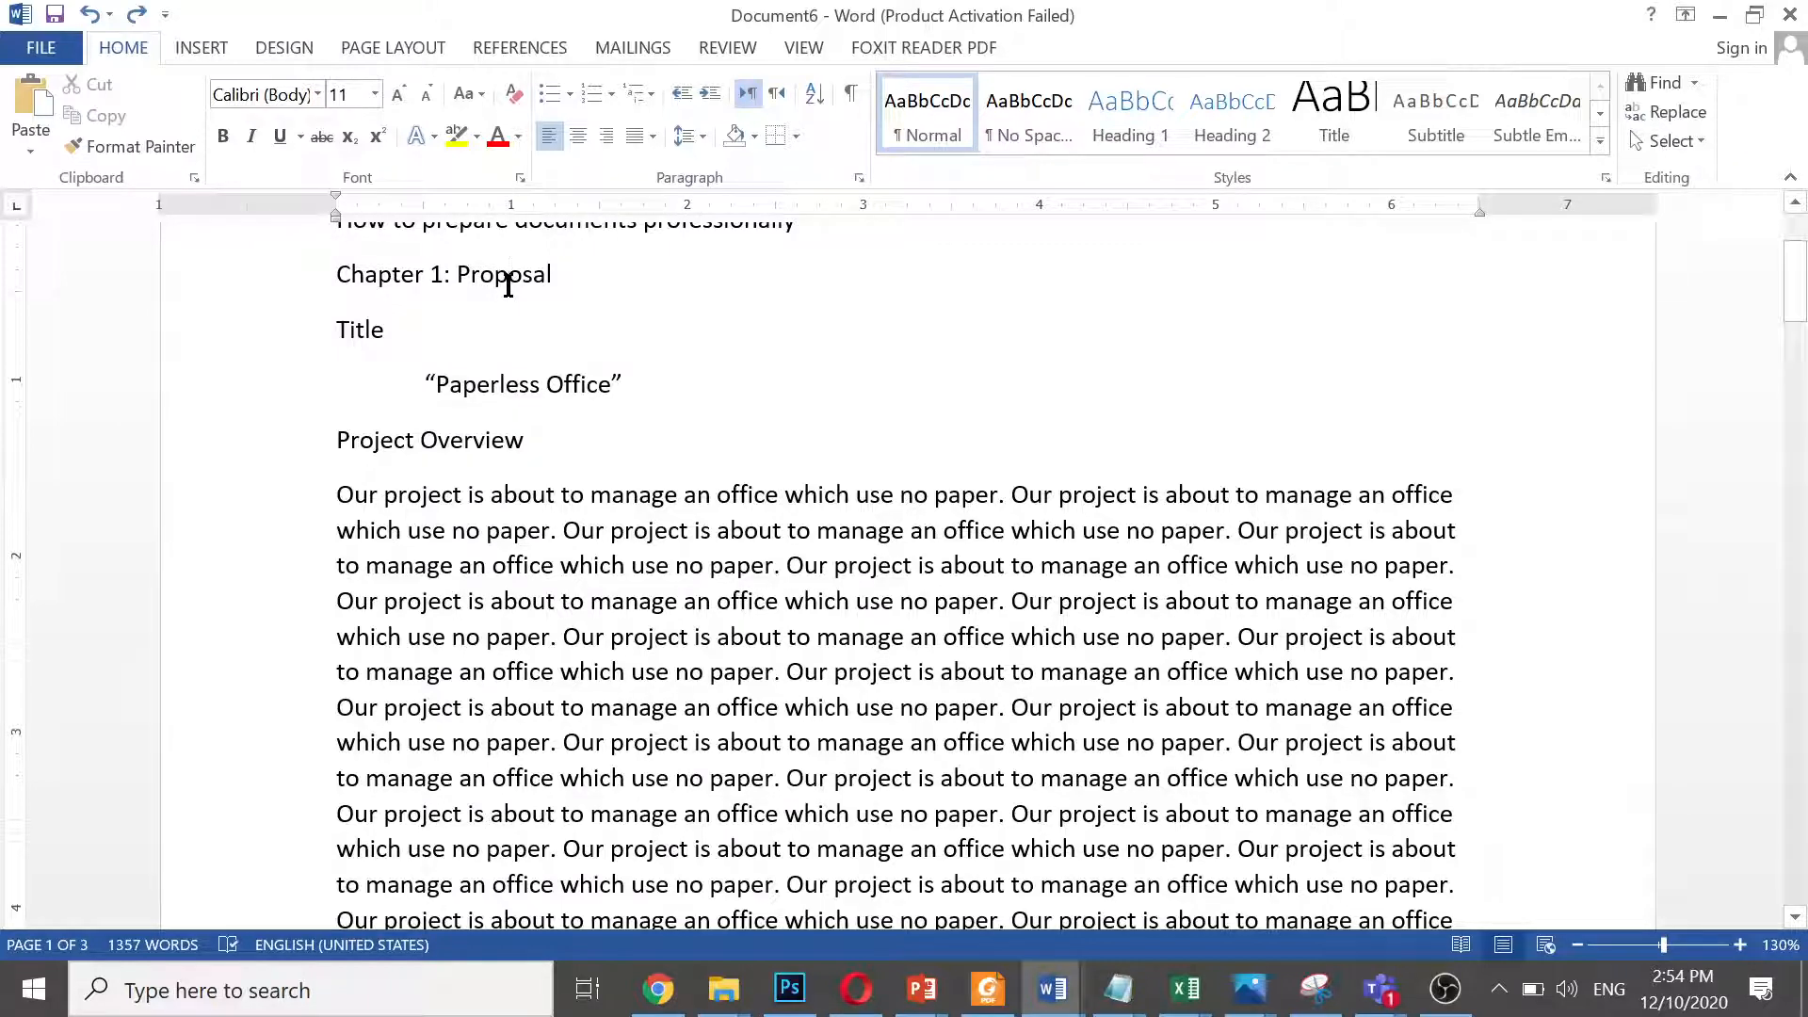
pyautogui.click(1154, 127)
pyautogui.click(1155, 137)
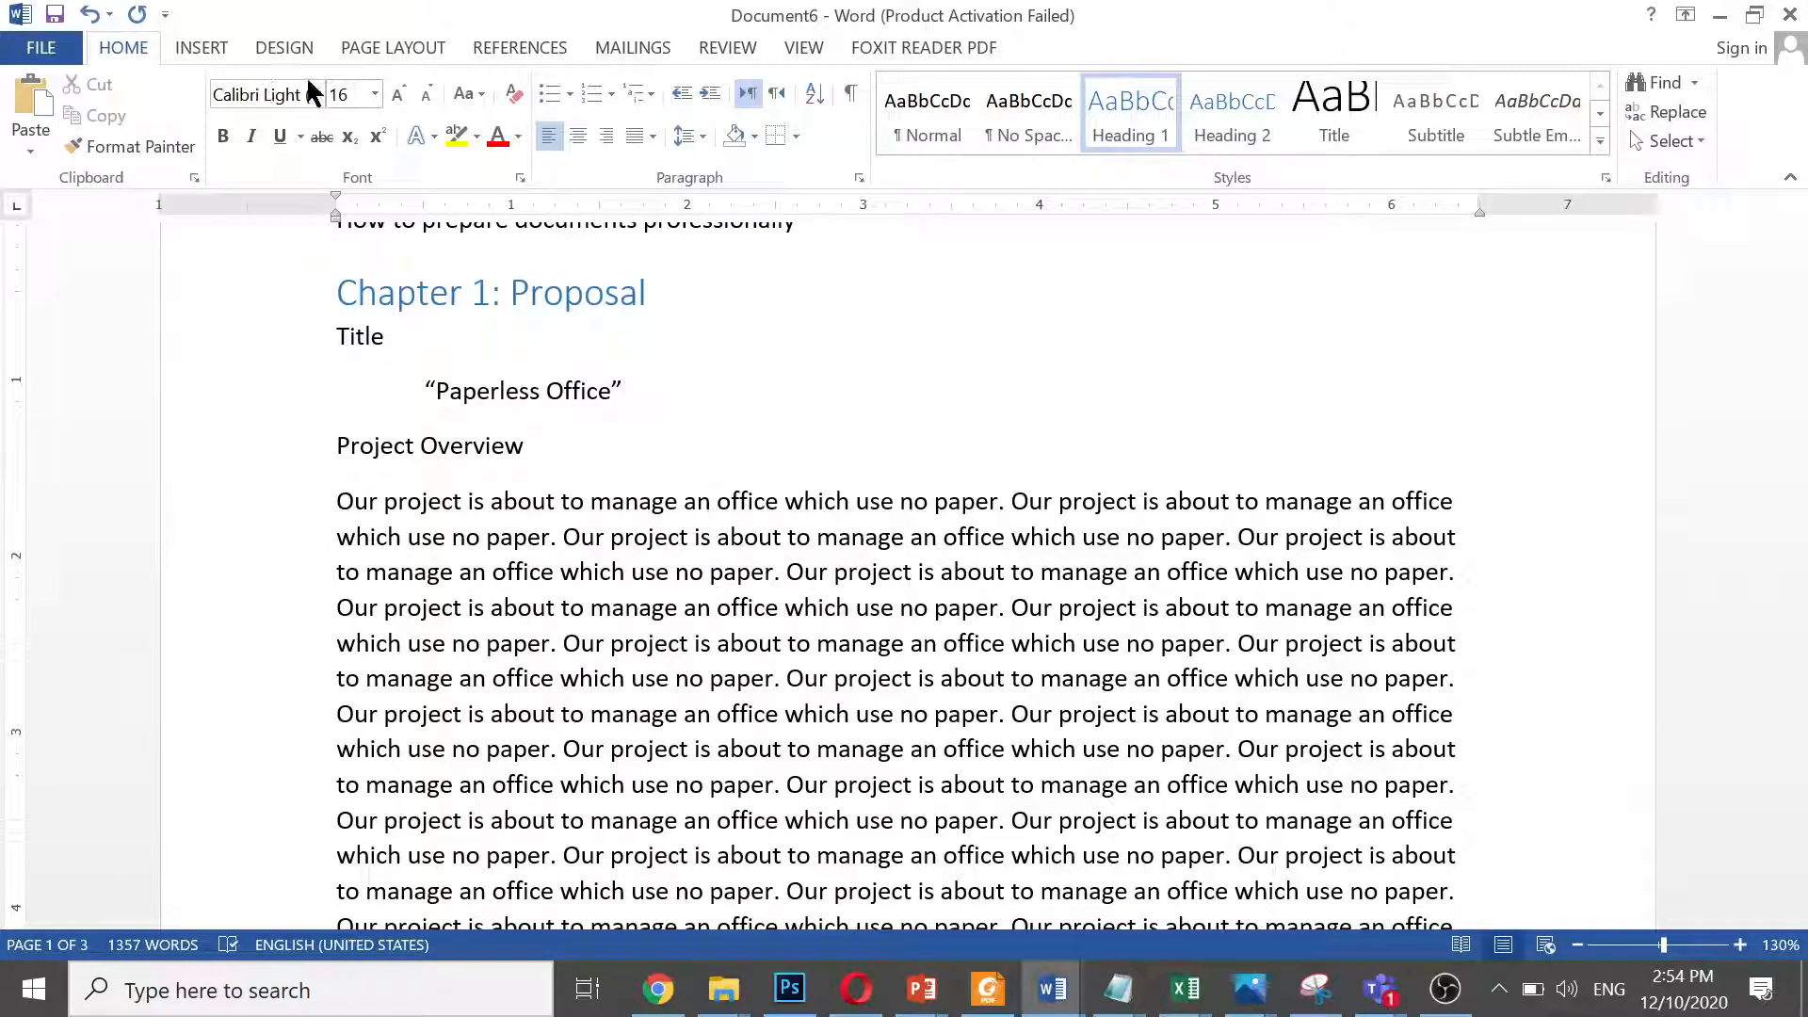
# Give the "Project Overview" line the Heading 1 style, and change it to Heading 2
pyautogui.click(473, 441)
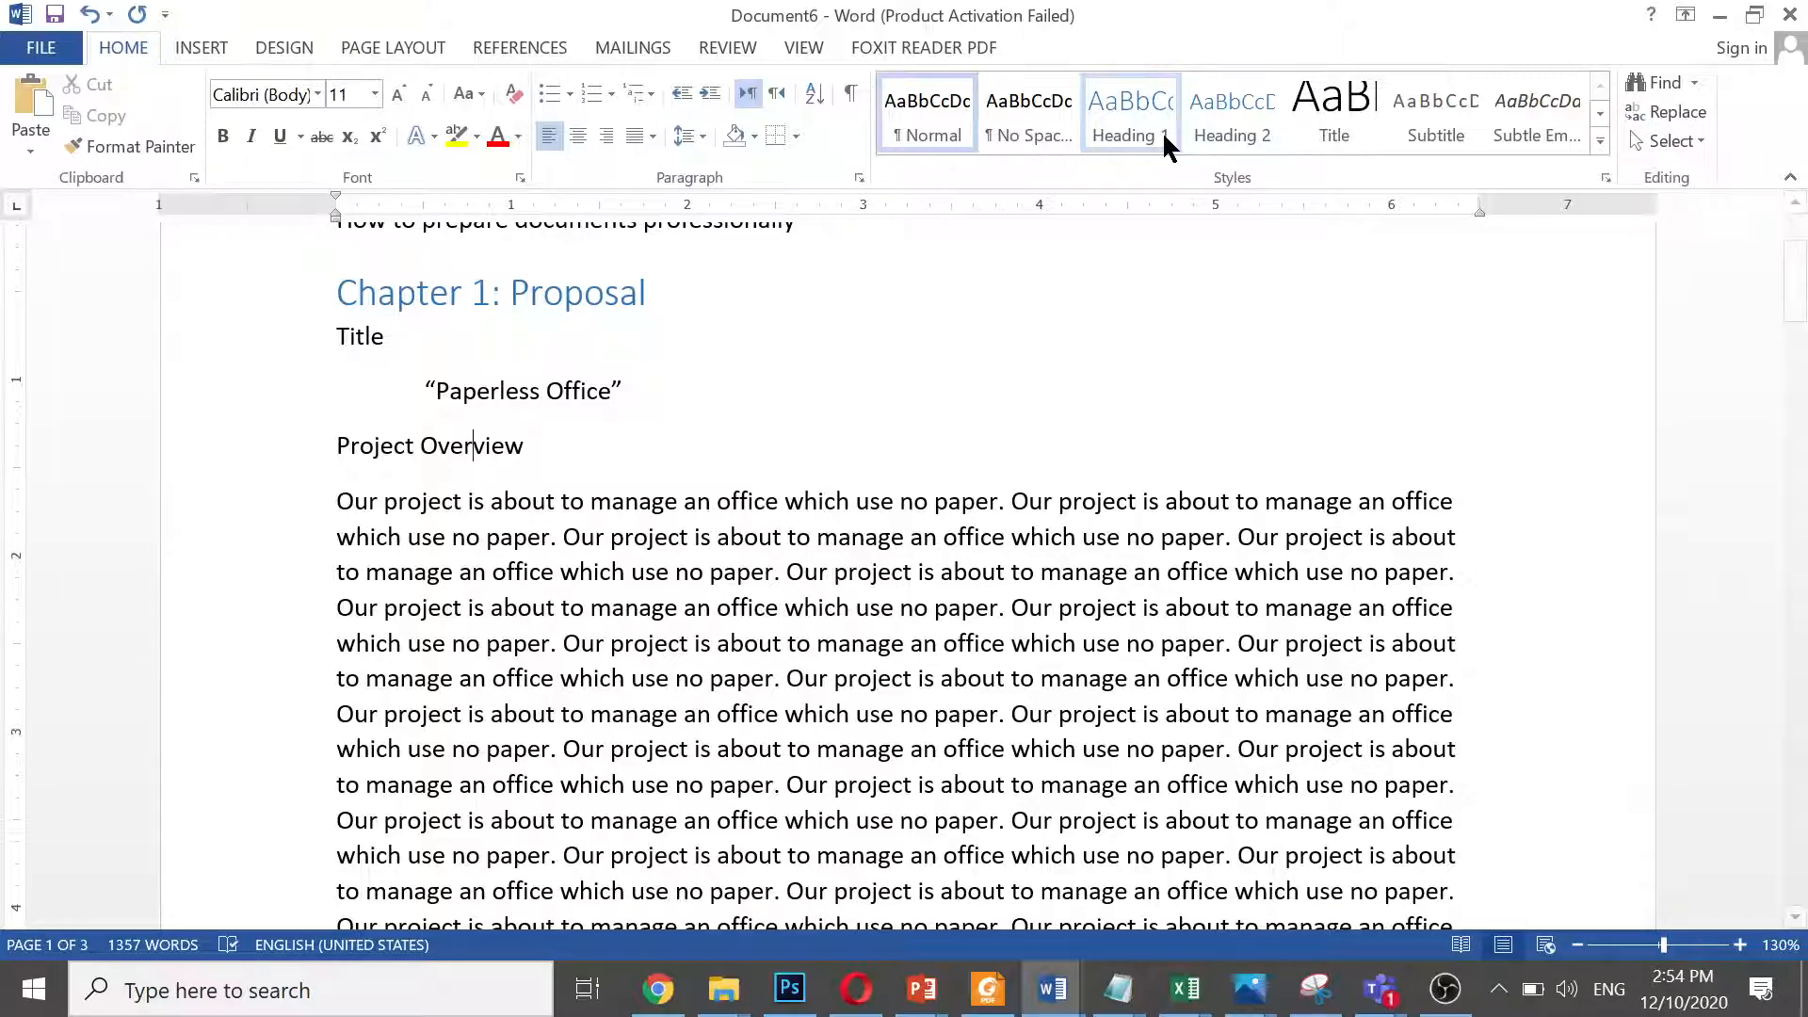
pyautogui.click(1128, 110)
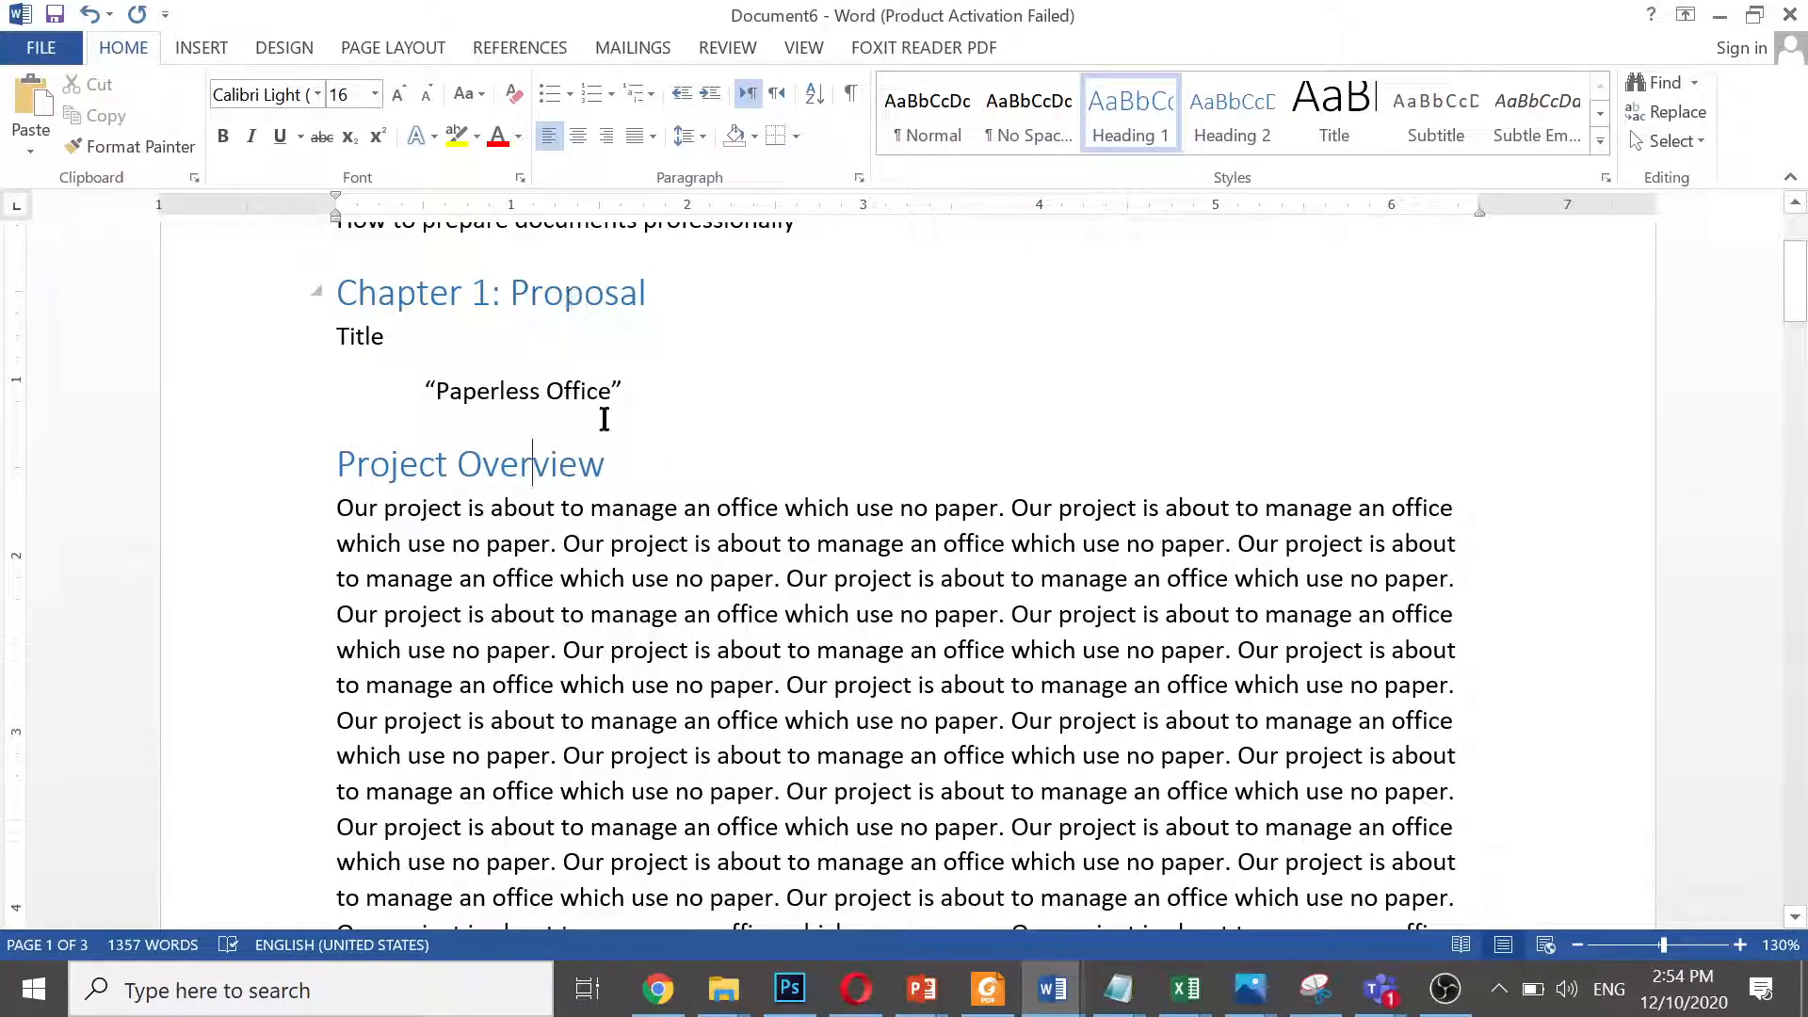
pyautogui.click(1239, 96)
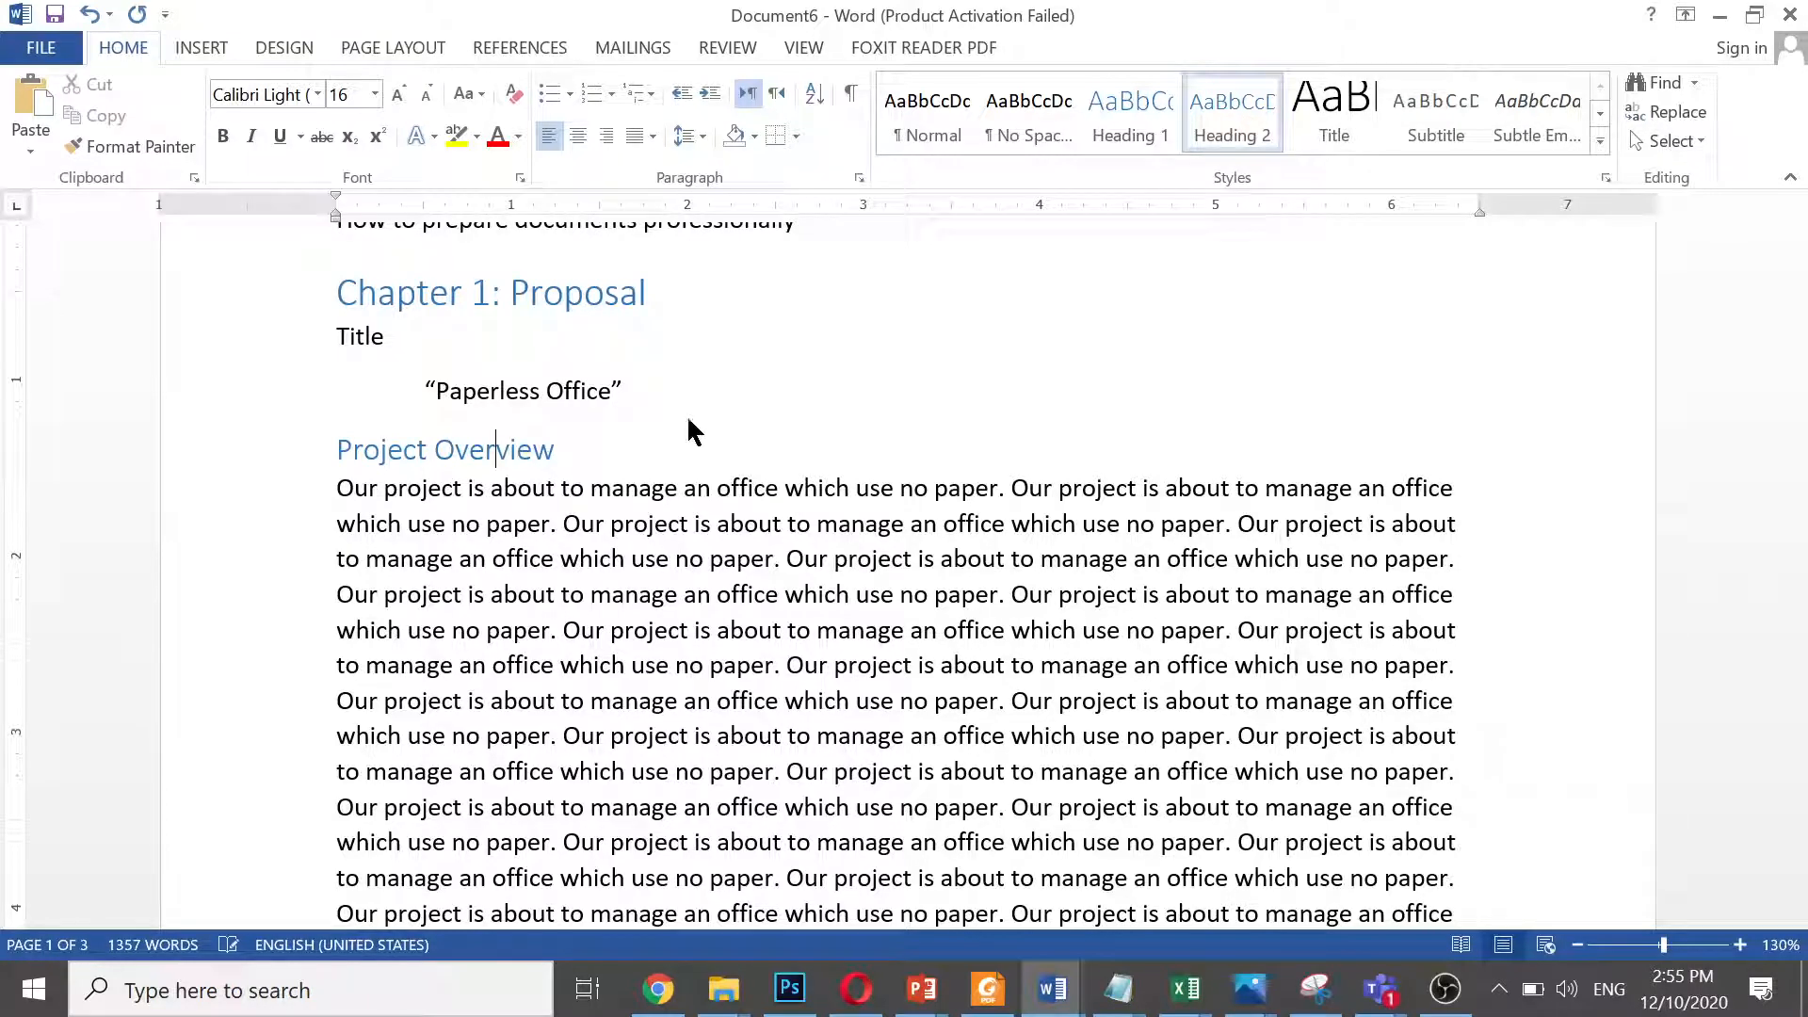
# Open the Heading 1 style of the "Chapter 1: Proposal" line for modification and set its Latin font to Times New Roman
pyautogui.click(590, 302)
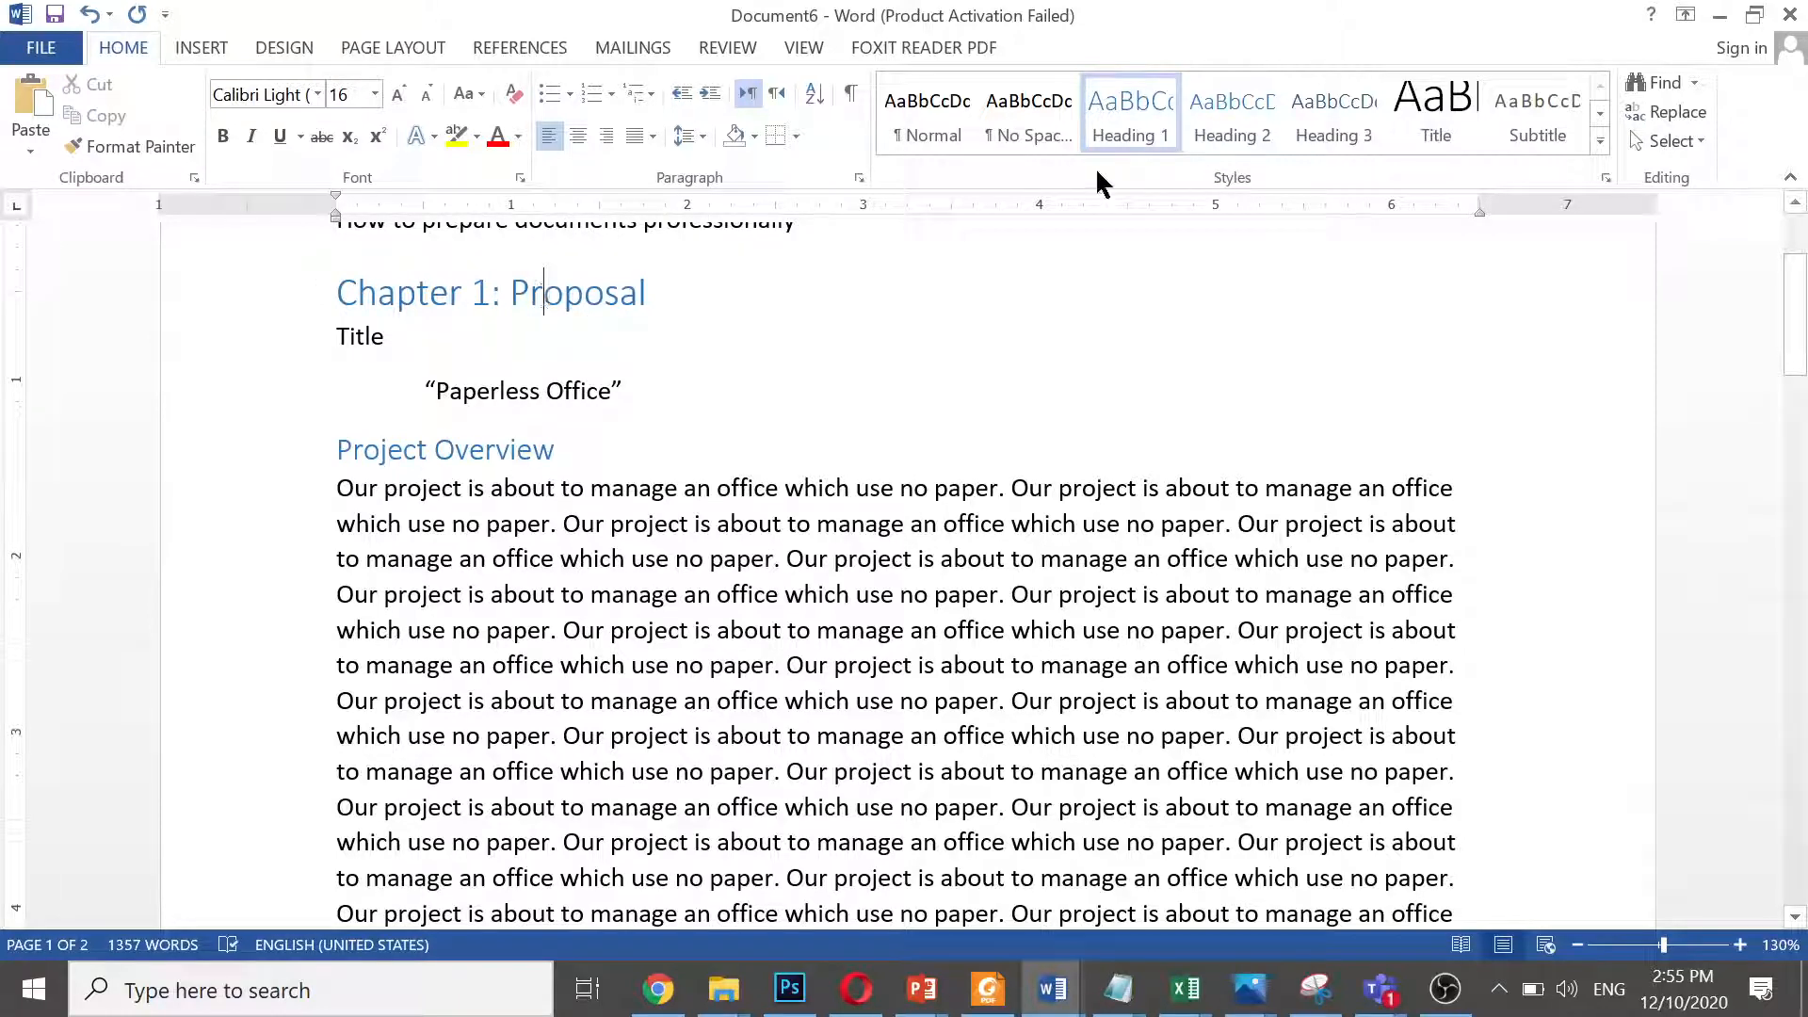
pyautogui.rightClick(1157, 106)
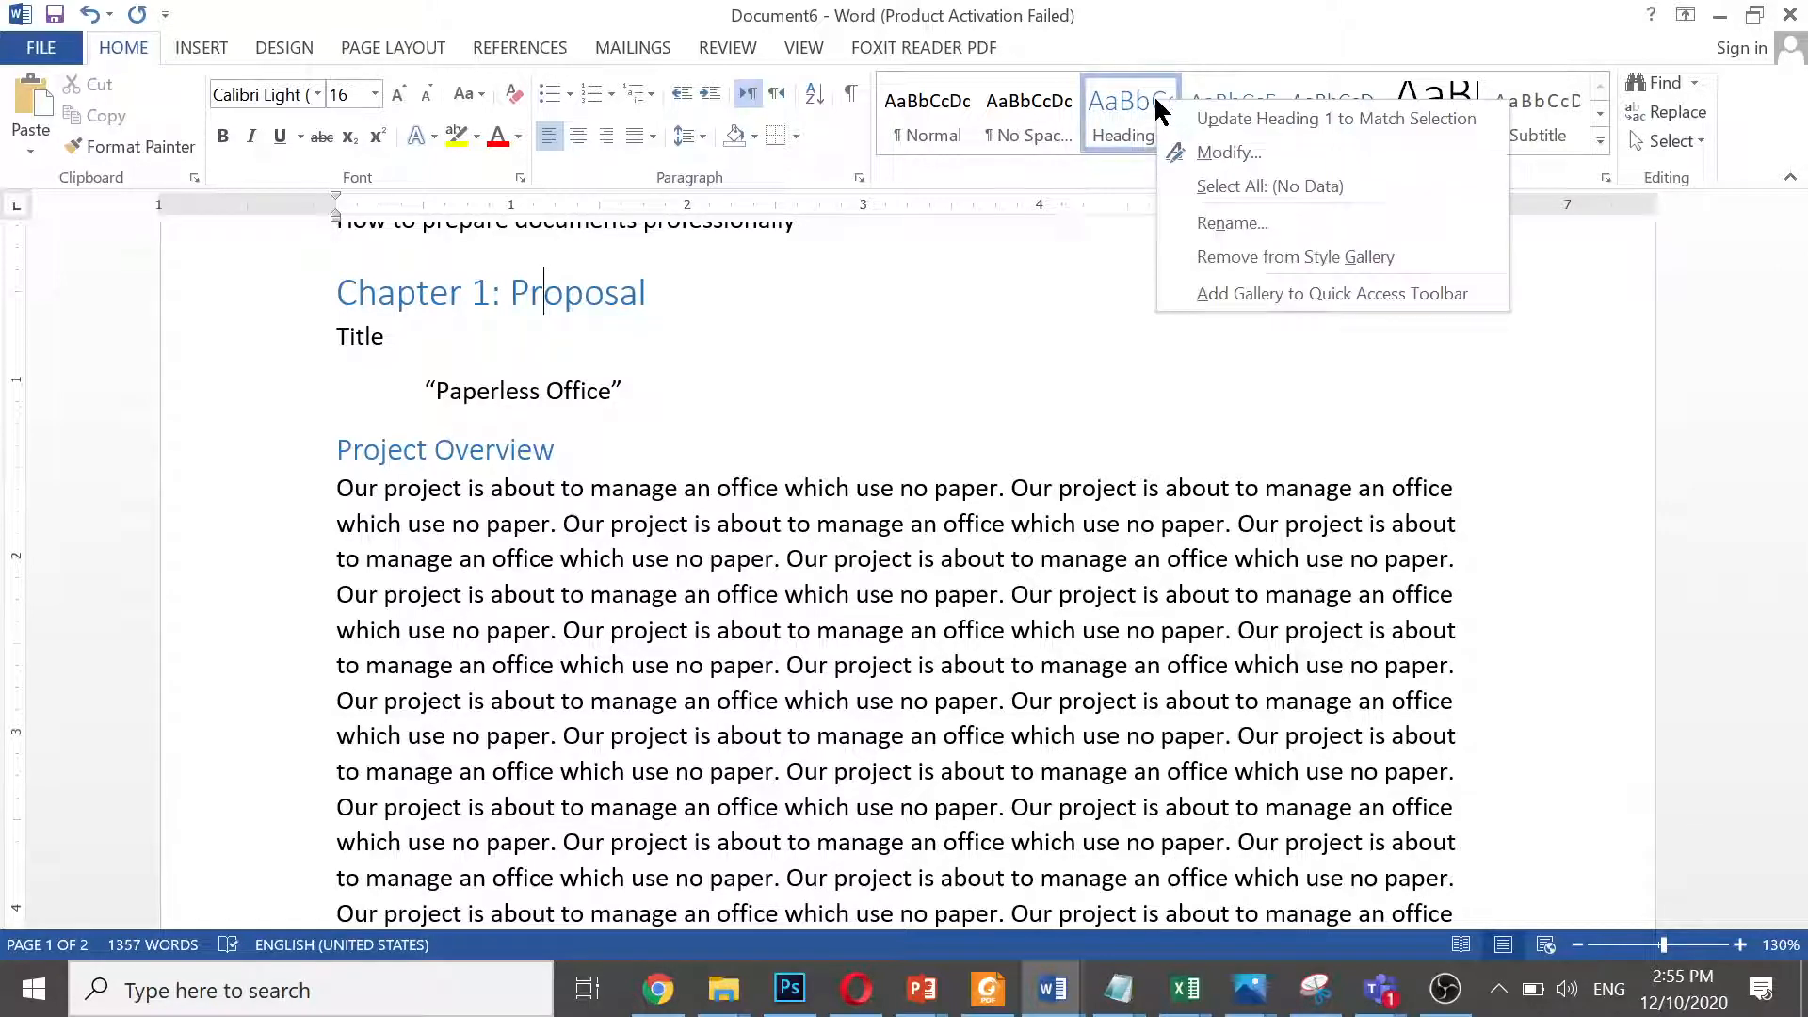
pyautogui.click(1194, 153)
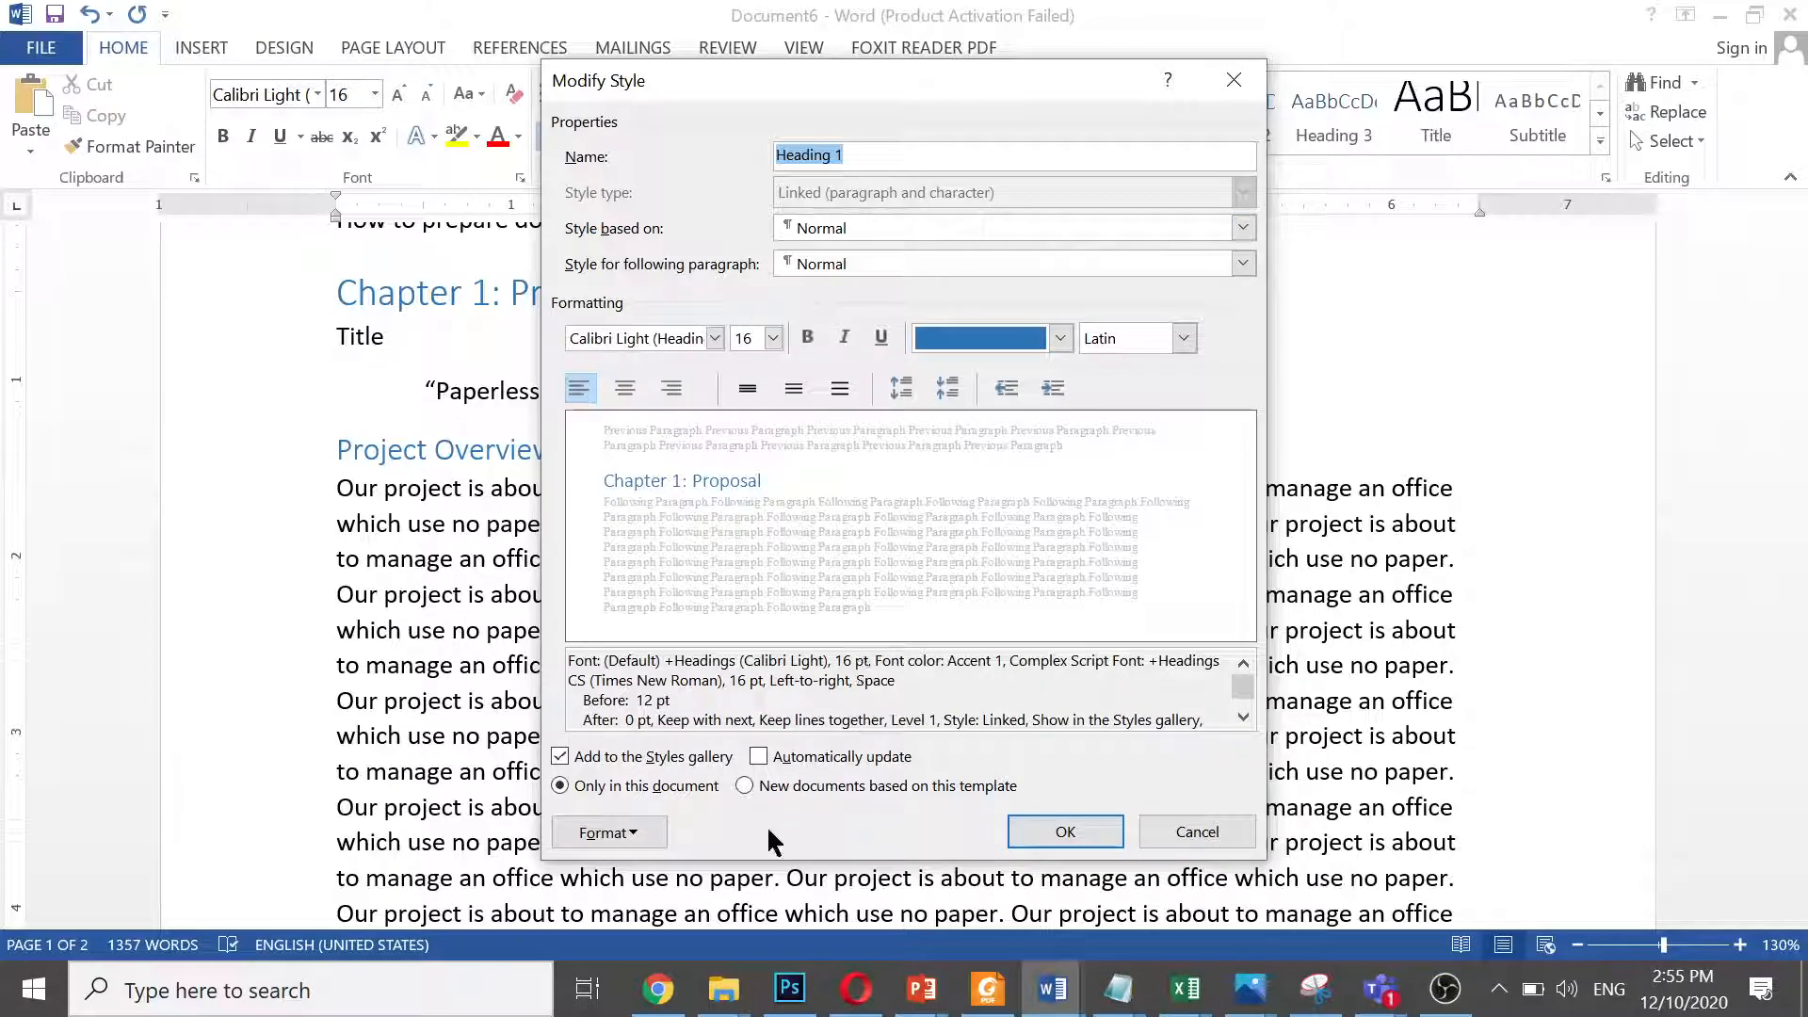
pyautogui.click(646, 827)
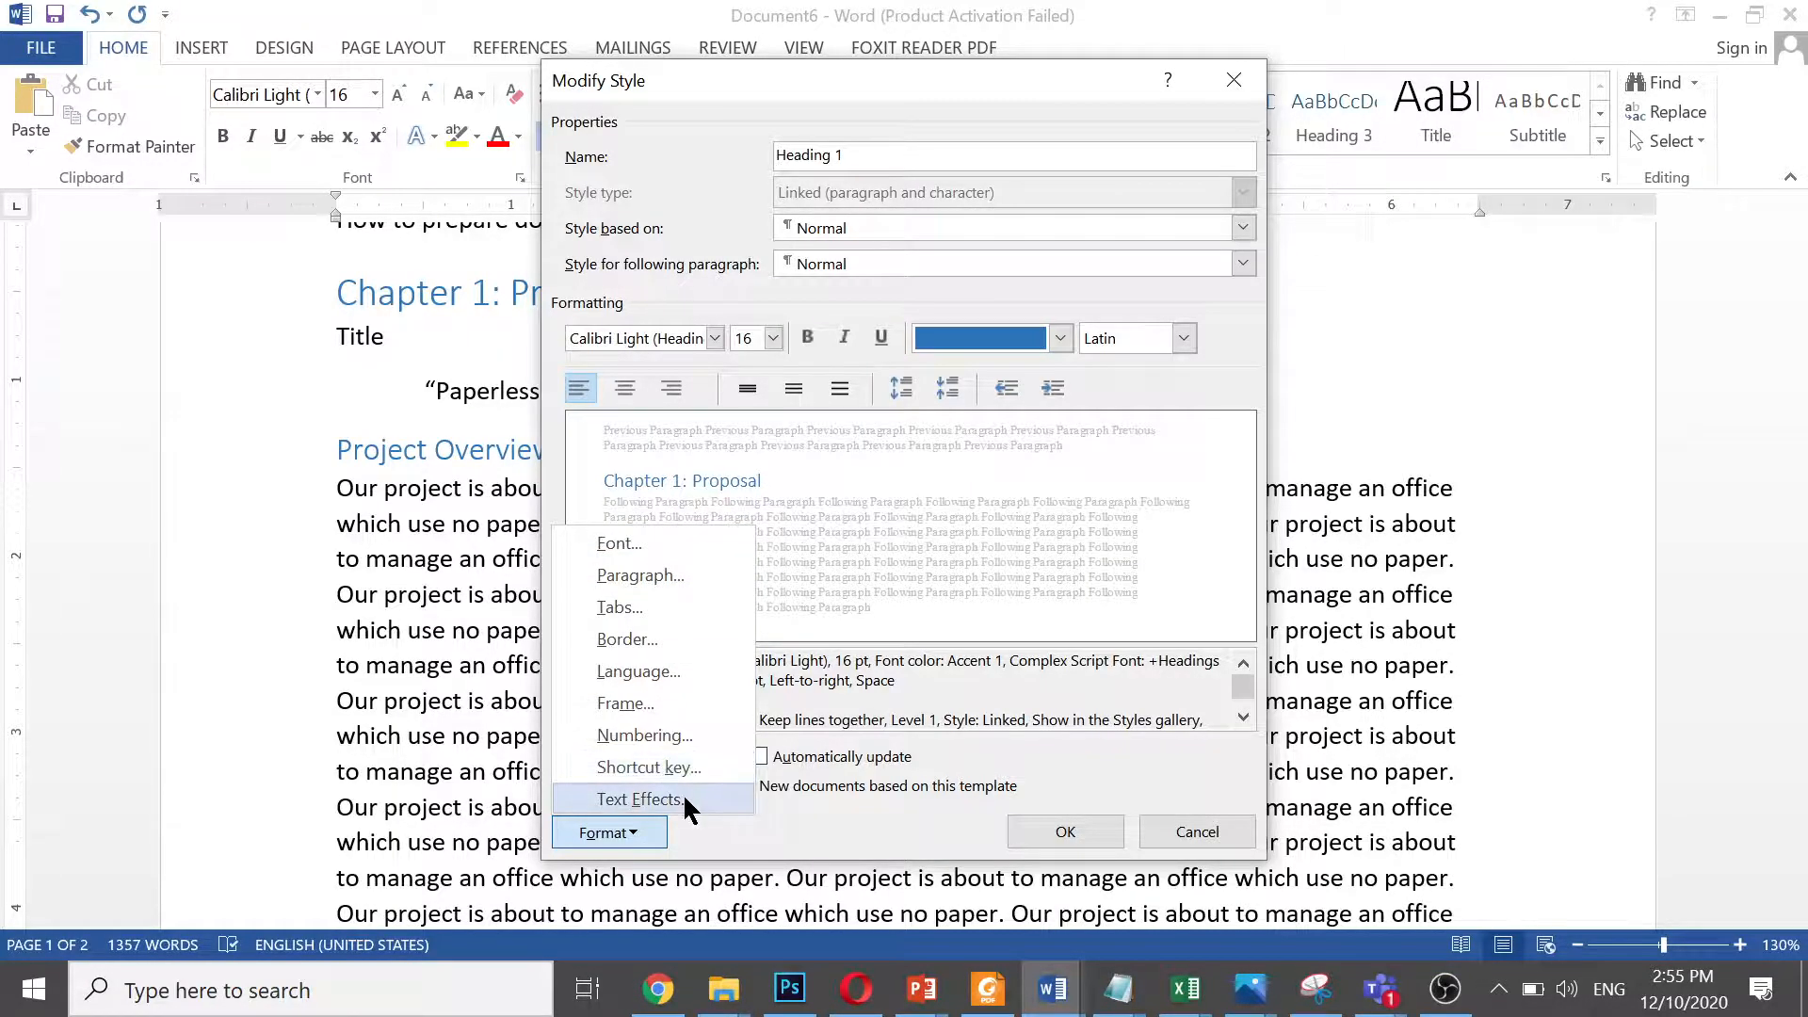
pyautogui.click(640, 544)
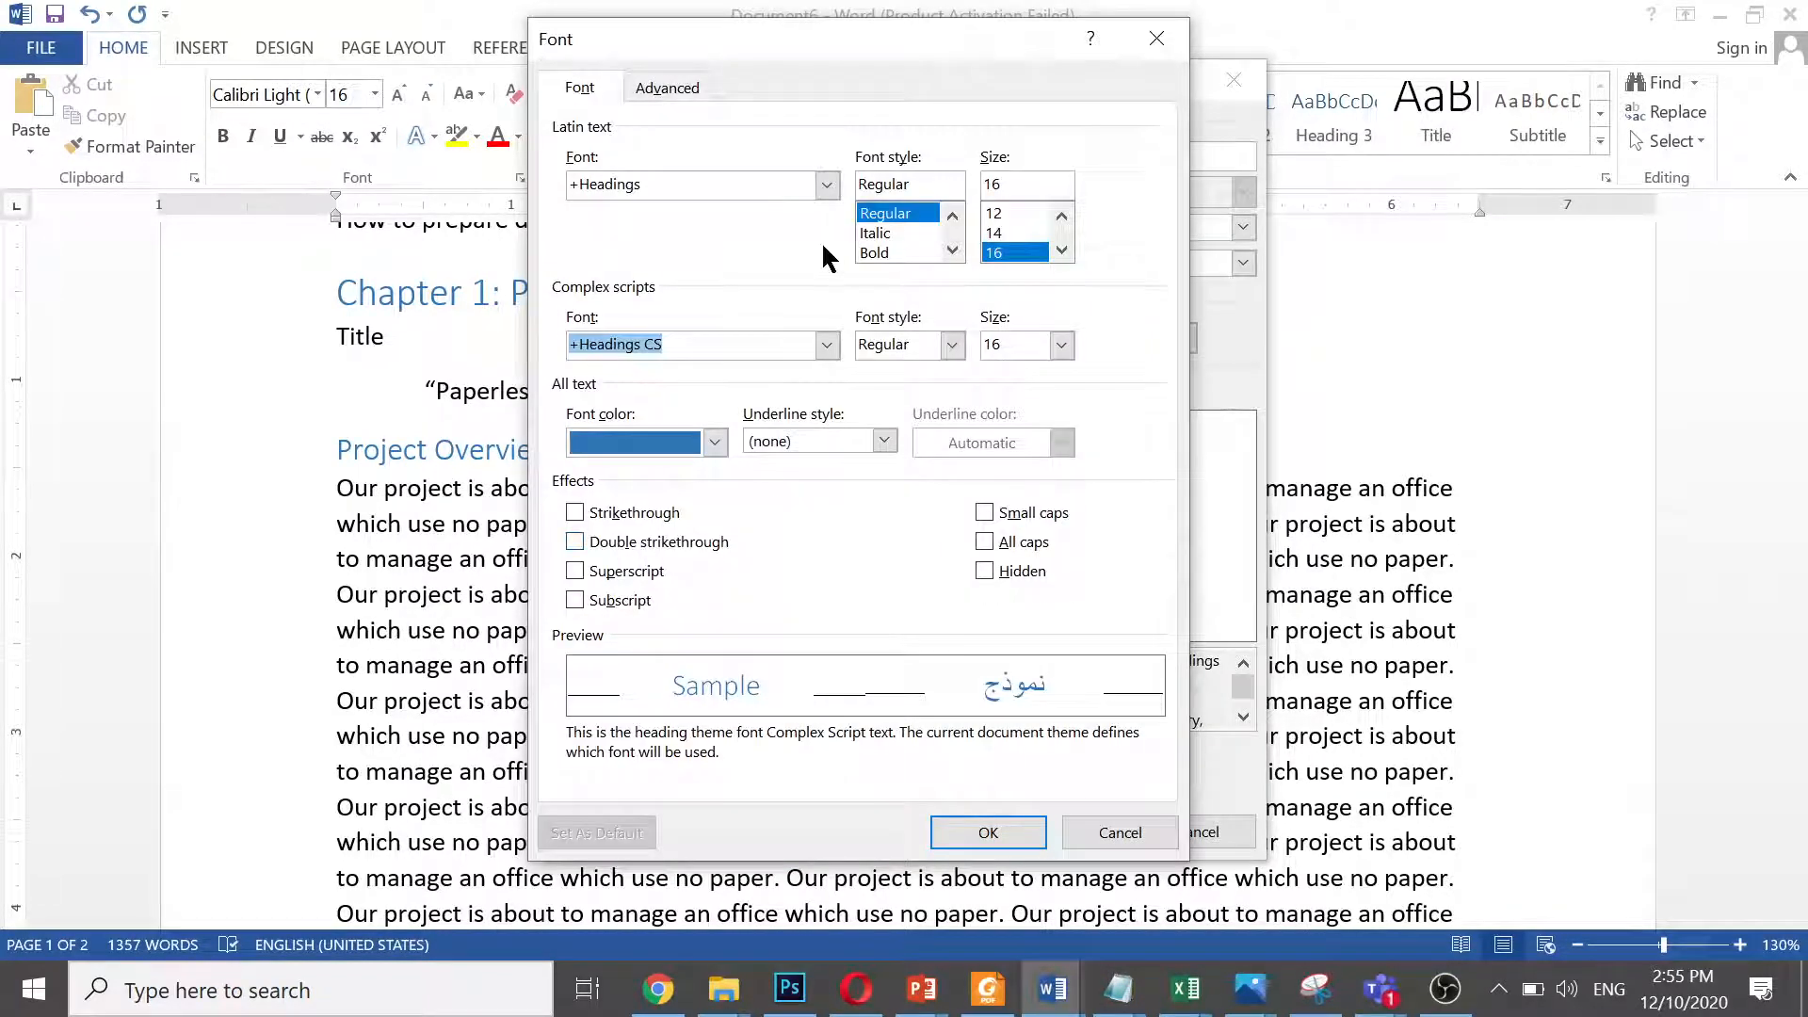
pyautogui.click(785, 182)
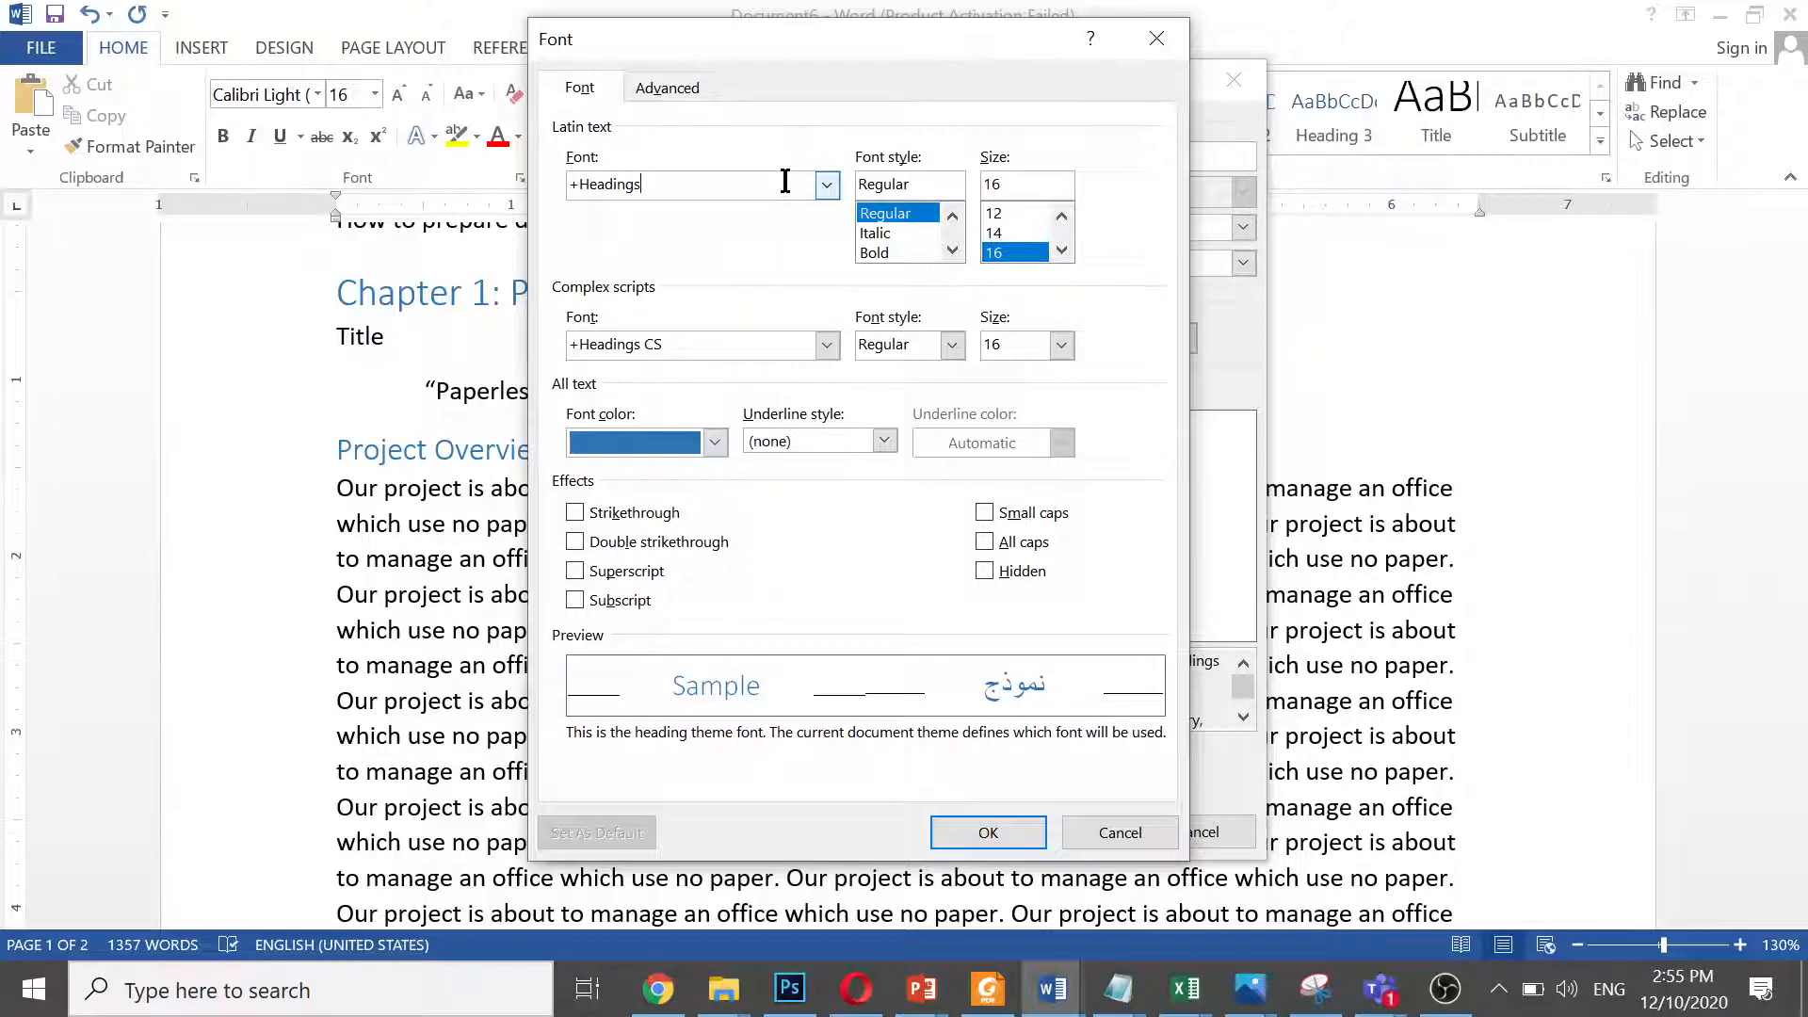
pyautogui.doubleClick(785, 182)
pyautogui.write('TimesN')
pyautogui.press('BackSpace')
pyautogui.click(827, 184)
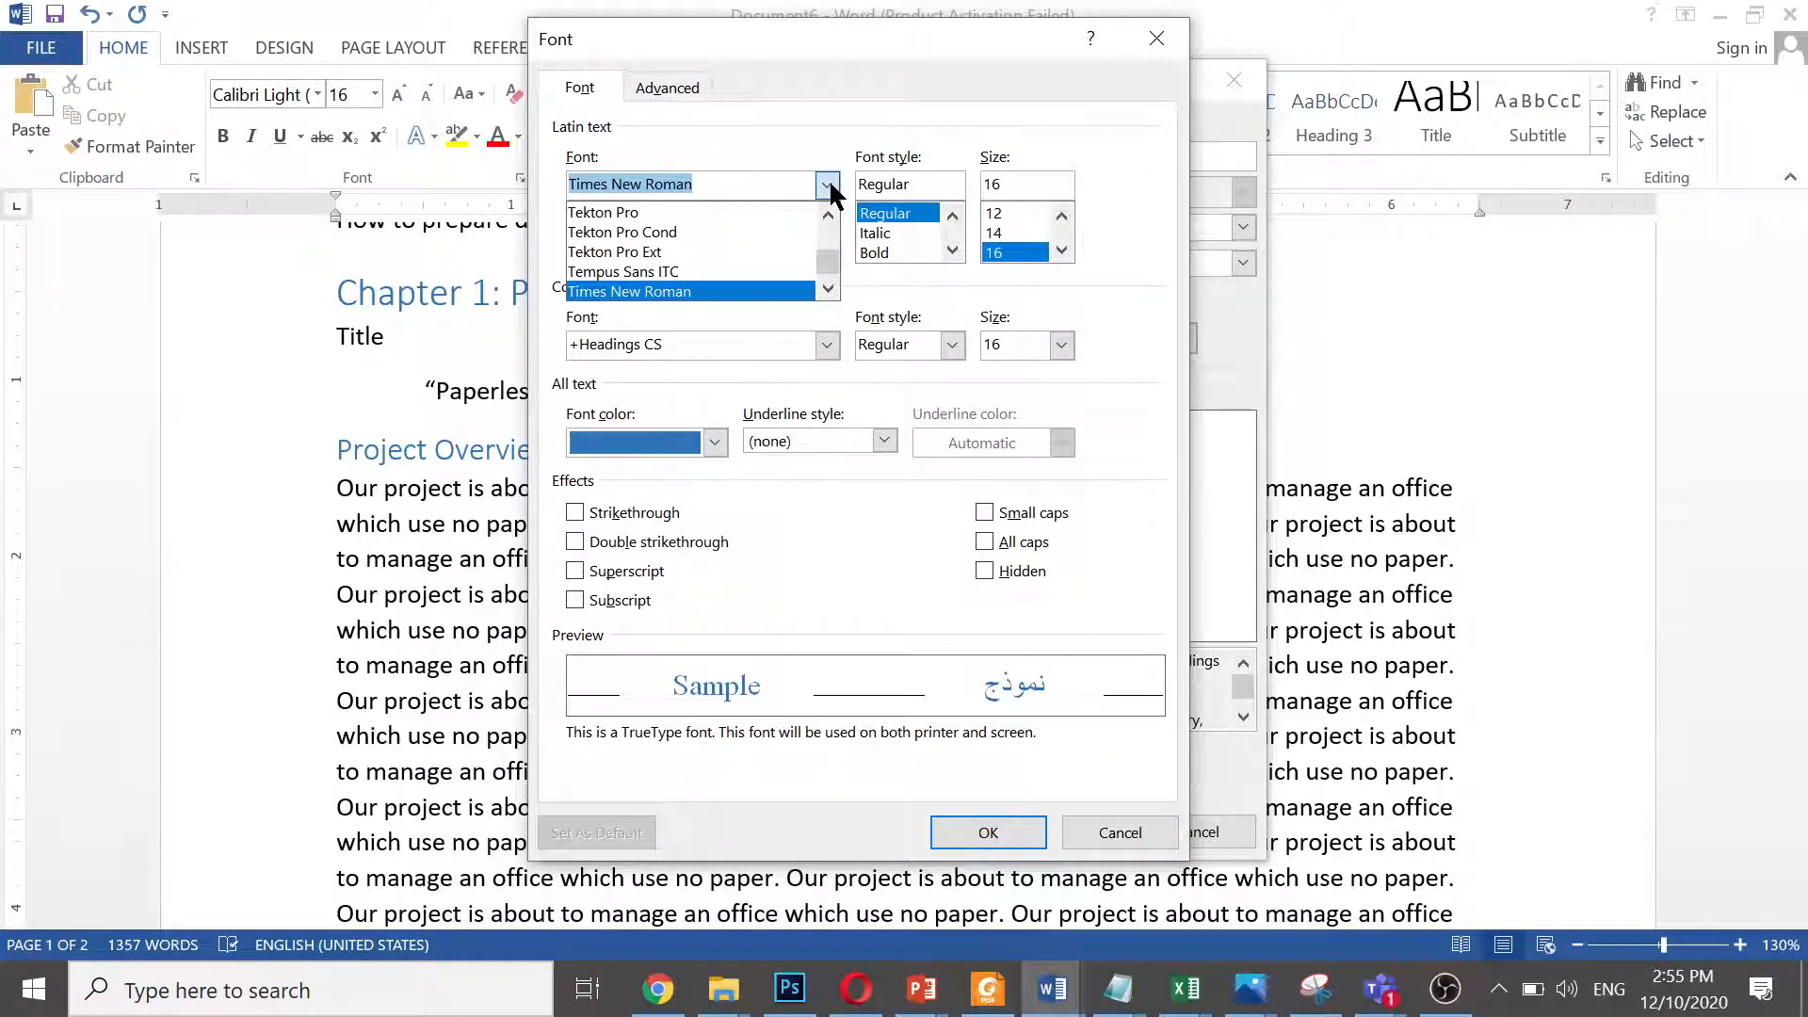
# Set the Heading 1 font to bold, size 18, with black as the font color
pyautogui.click(891, 250)
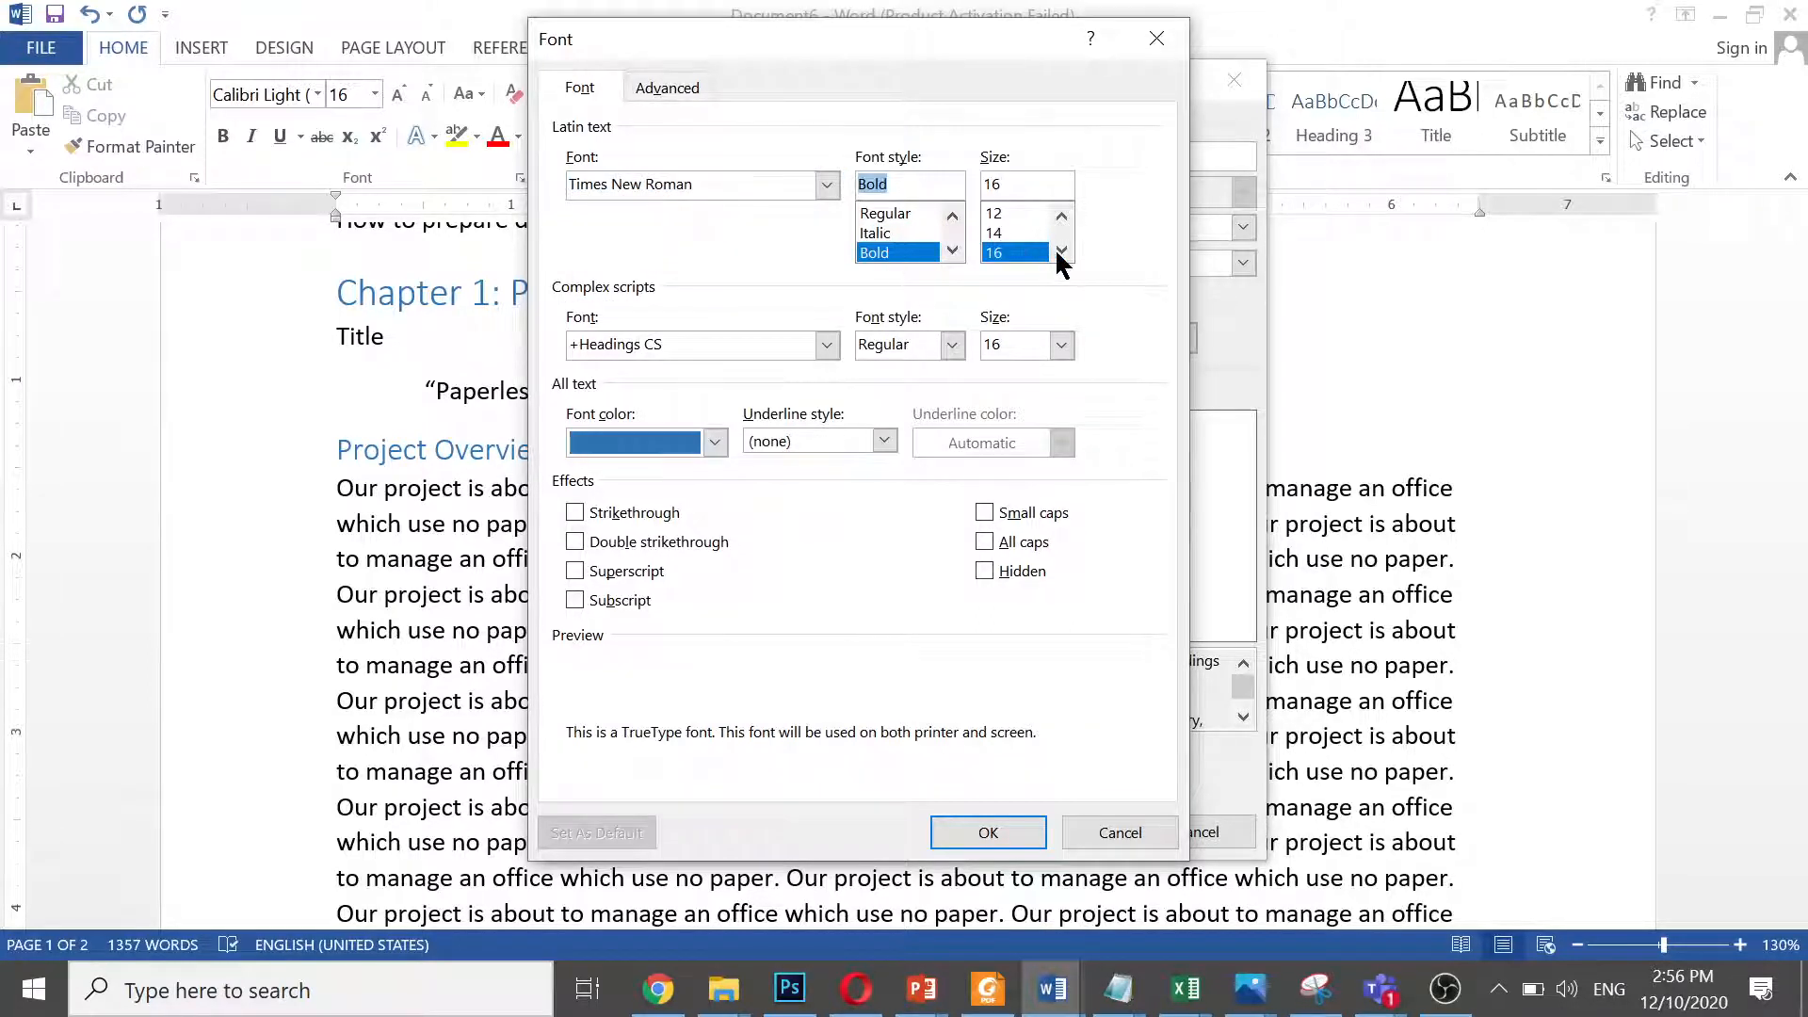
pyautogui.click(1061, 250)
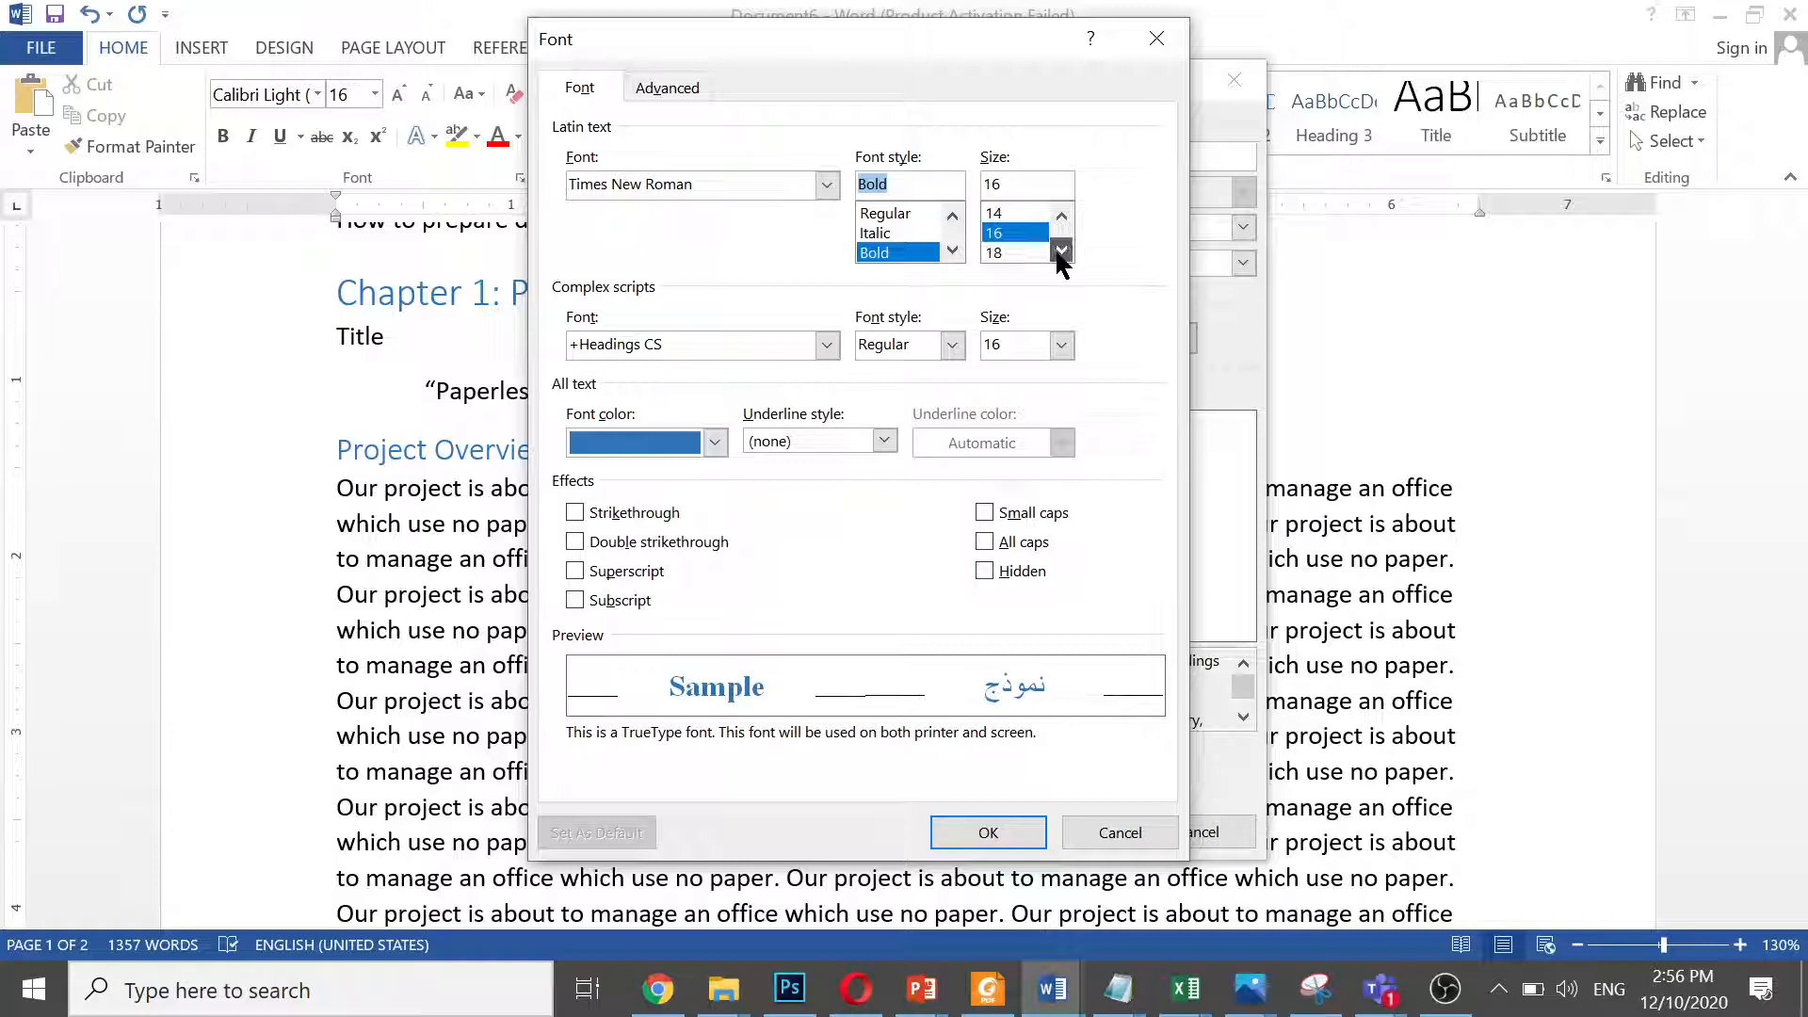
pyautogui.click(998, 252)
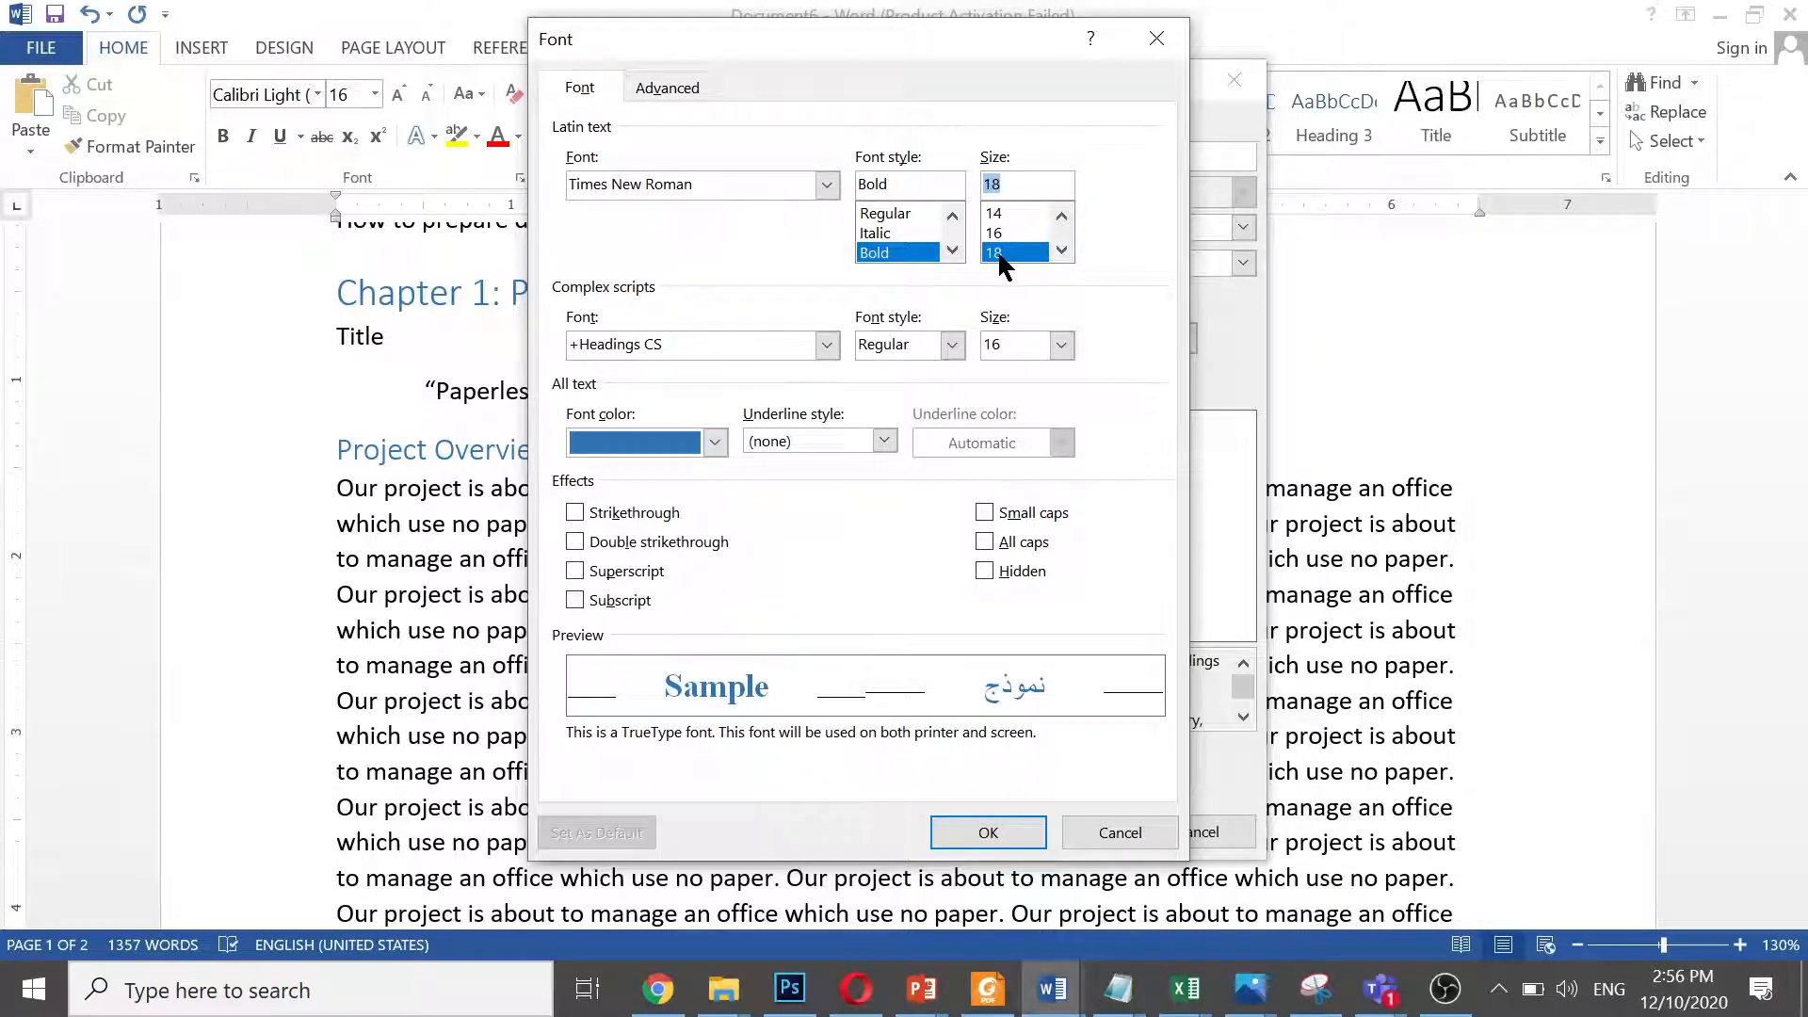
pyautogui.click(715, 442)
pyautogui.click(599, 530)
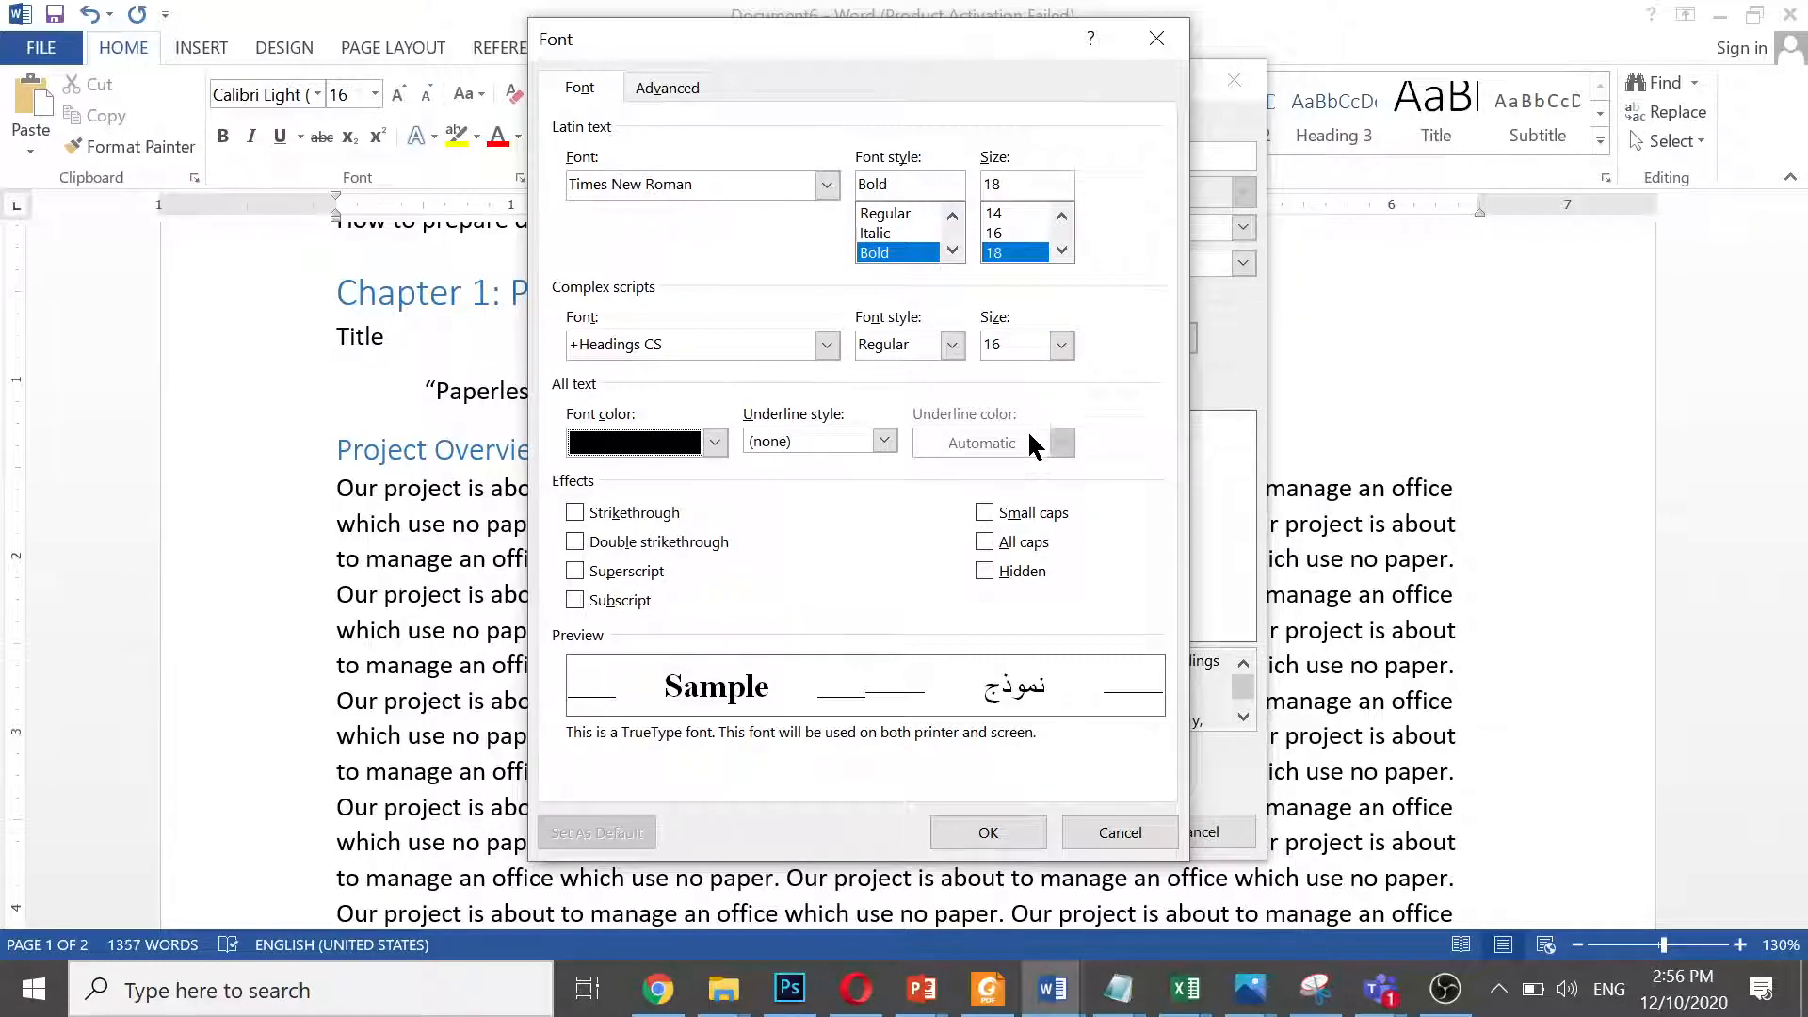
# Check the underline and character spacing options, keeping no underline, 100% scale and Normal spacing, and accept the Heading 1 font settings
pyautogui.click(849, 442)
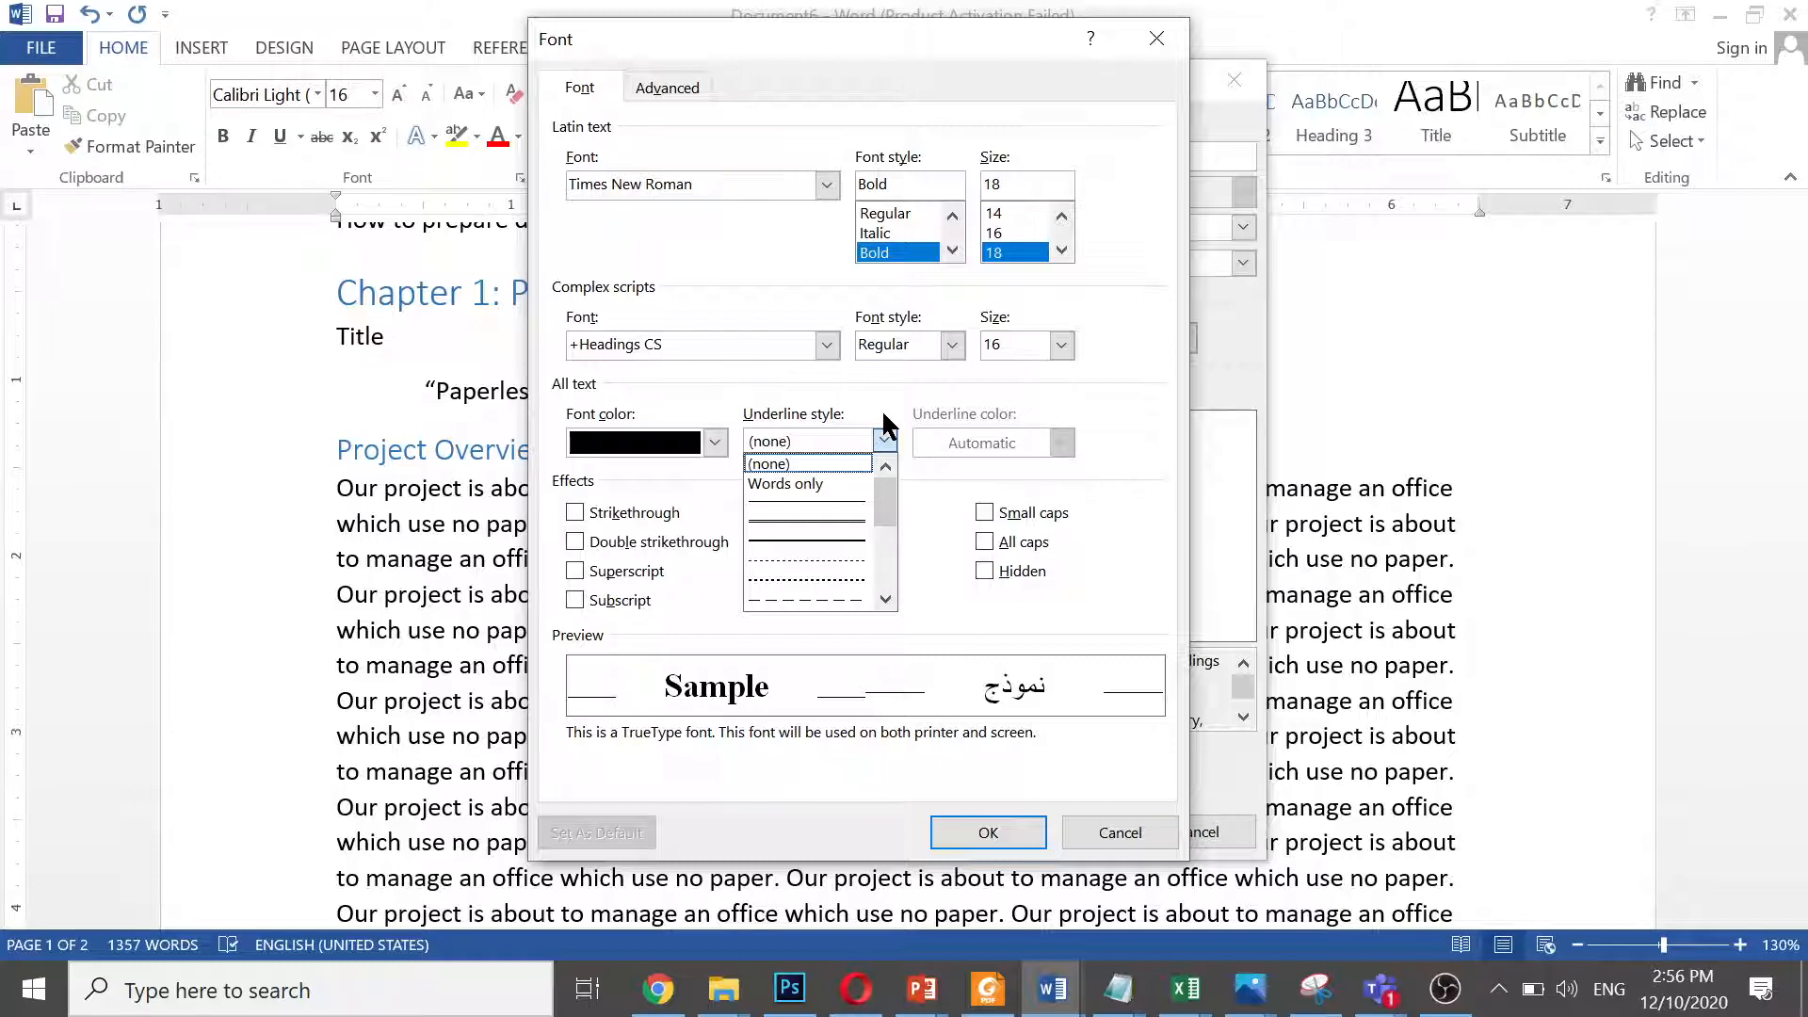
pyautogui.click(883, 414)
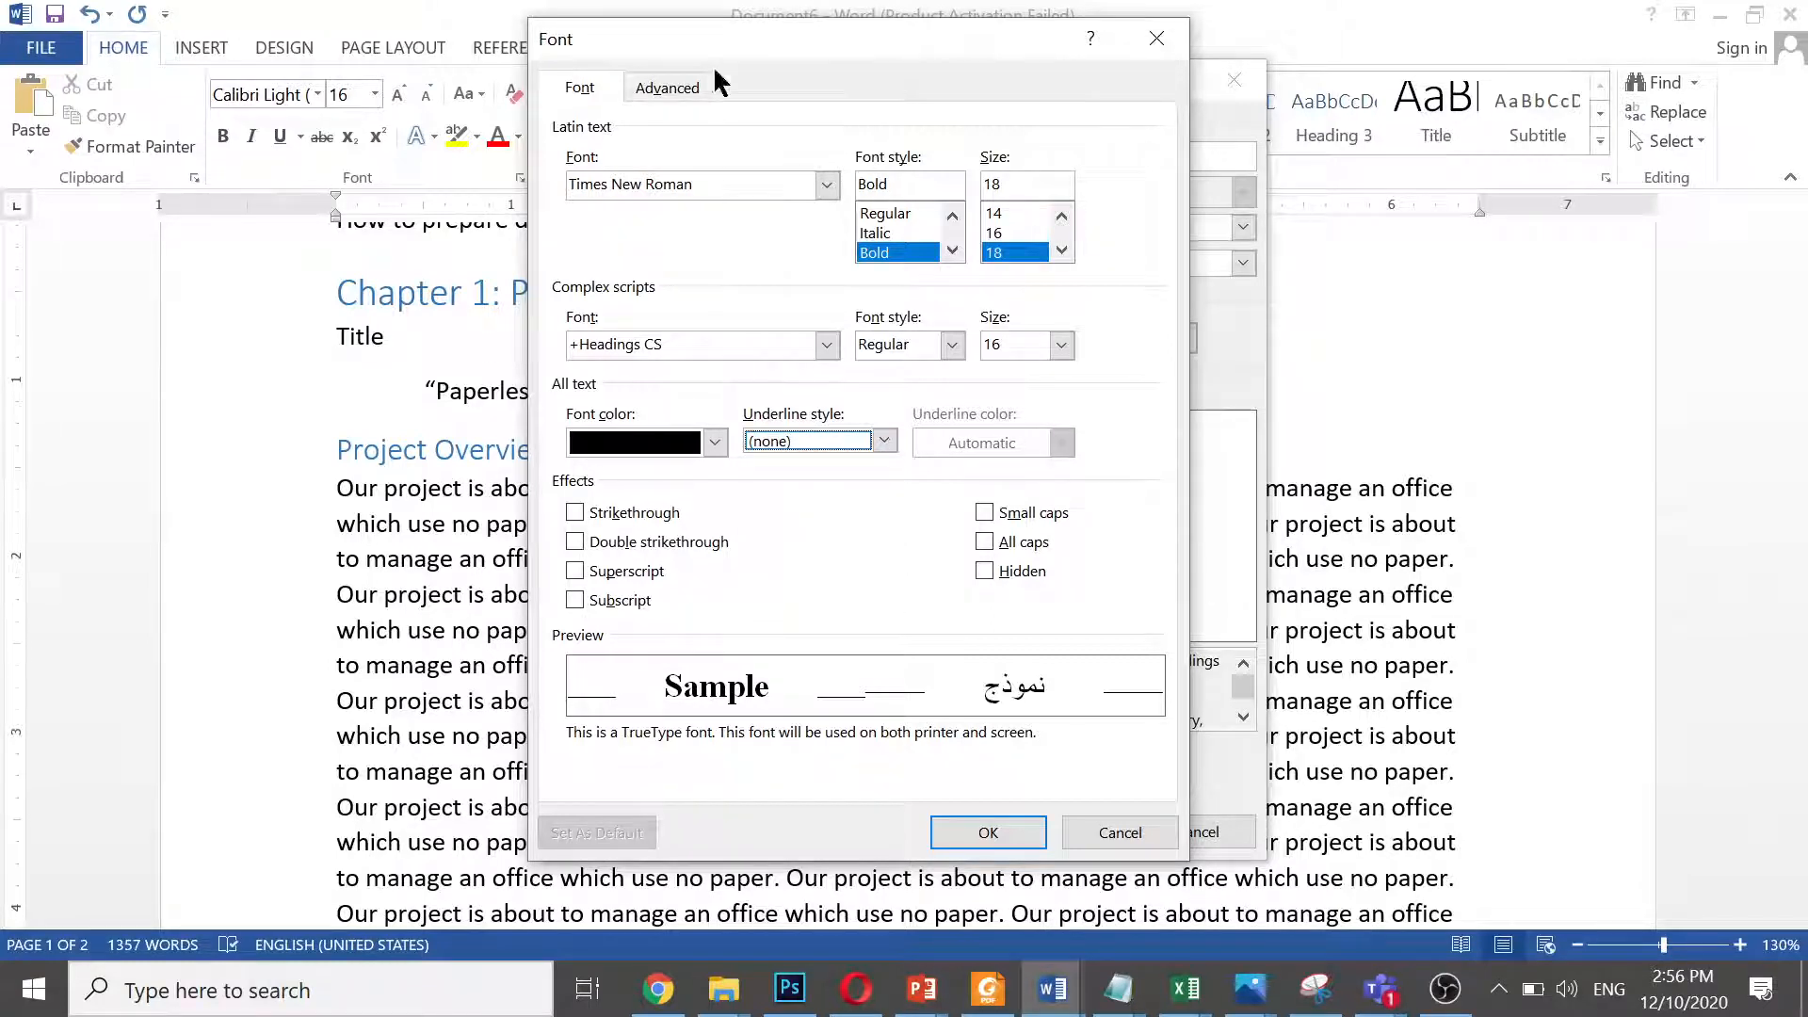
pyautogui.click(664, 83)
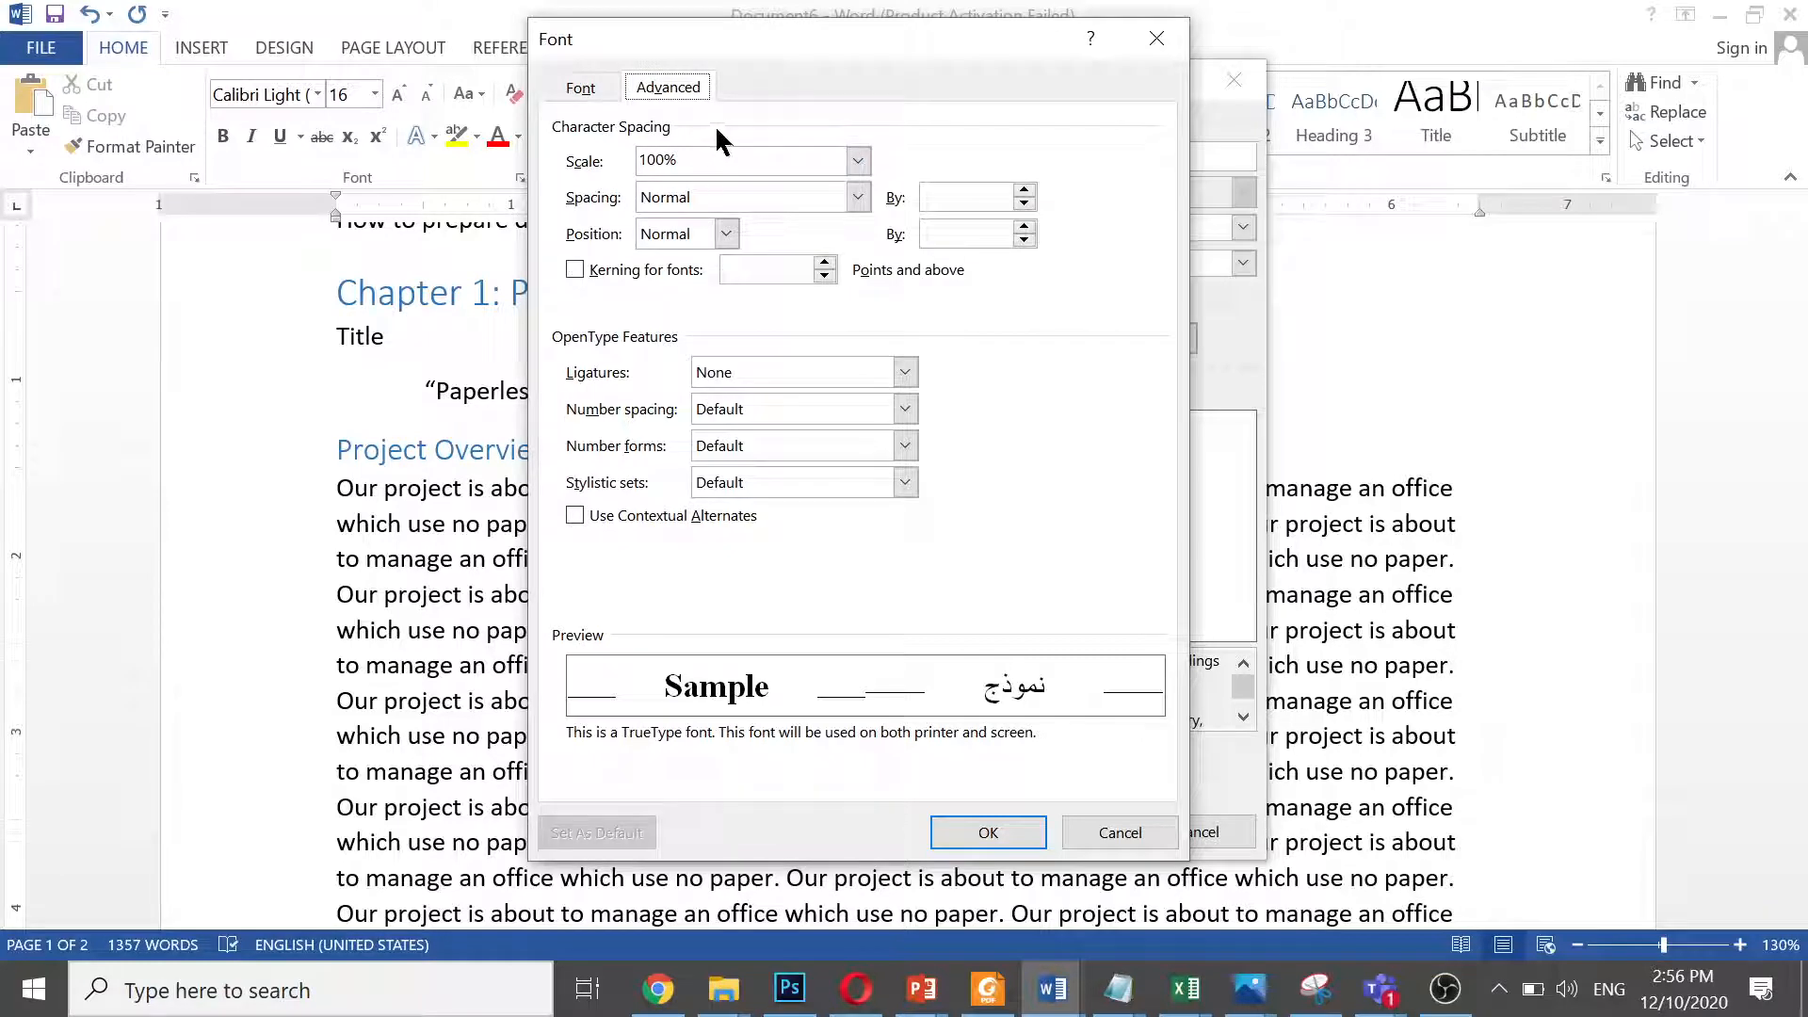
pyautogui.click(858, 161)
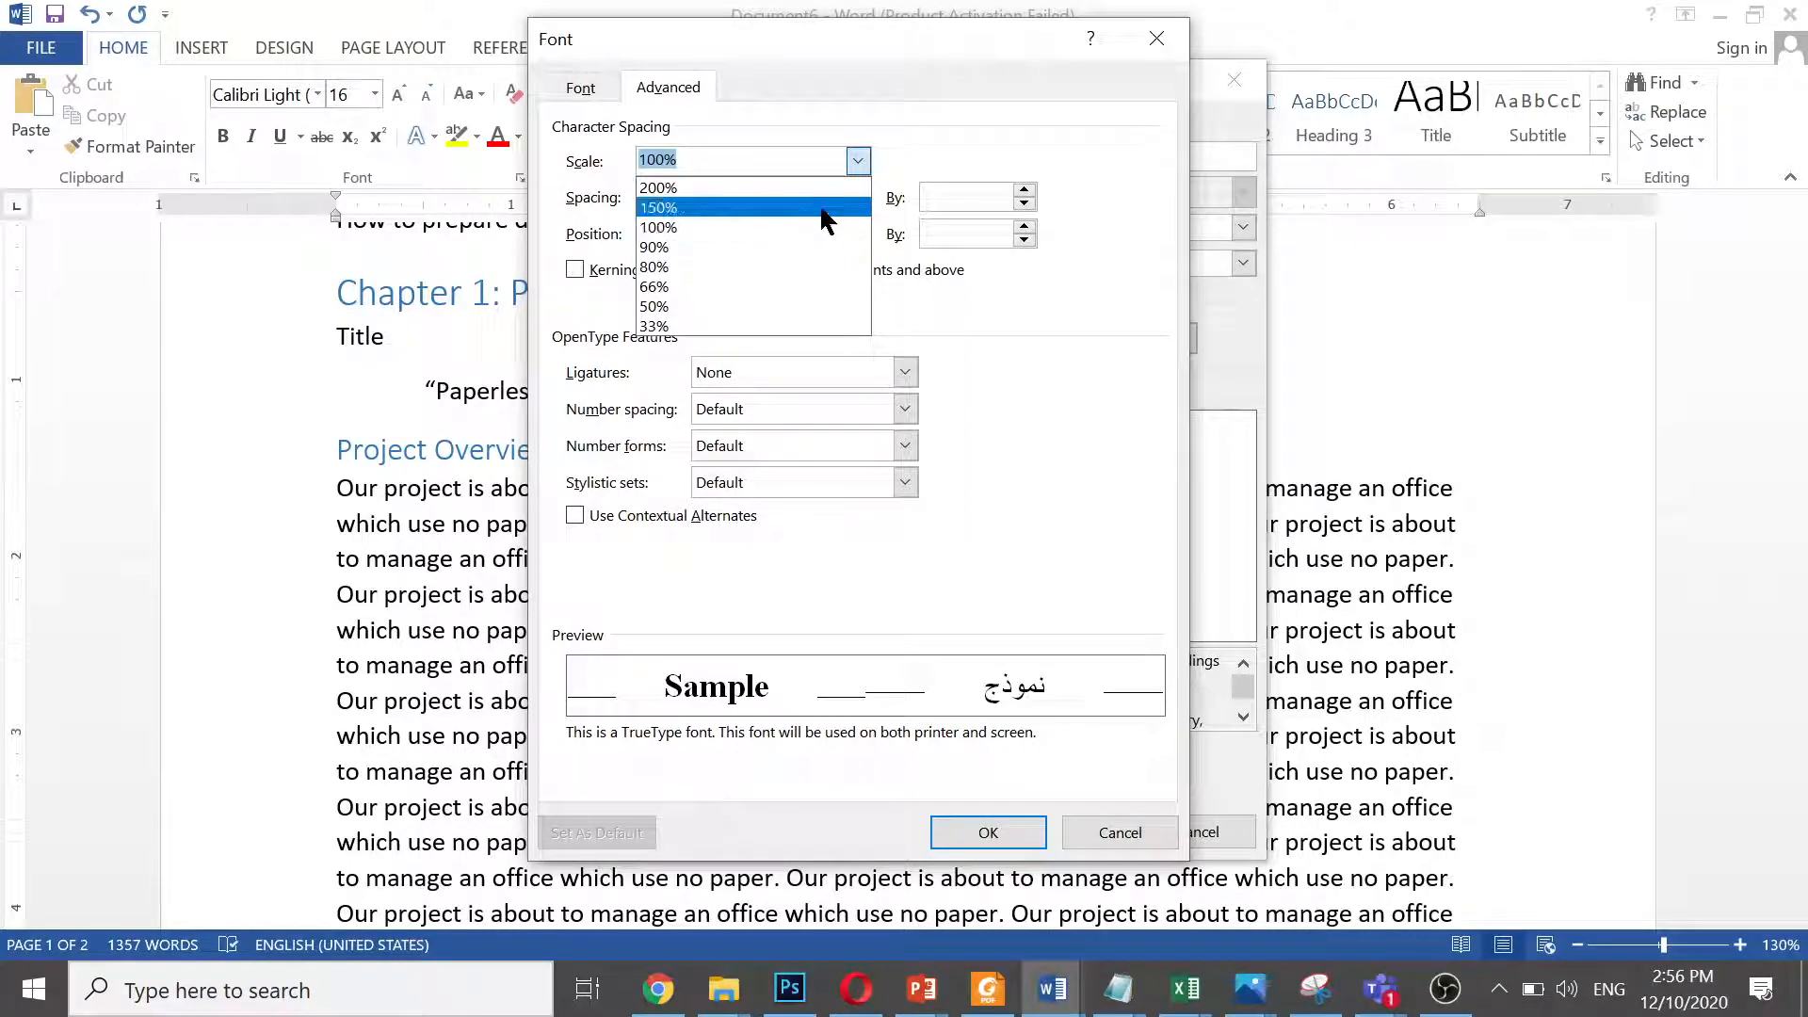
pyautogui.click(786, 227)
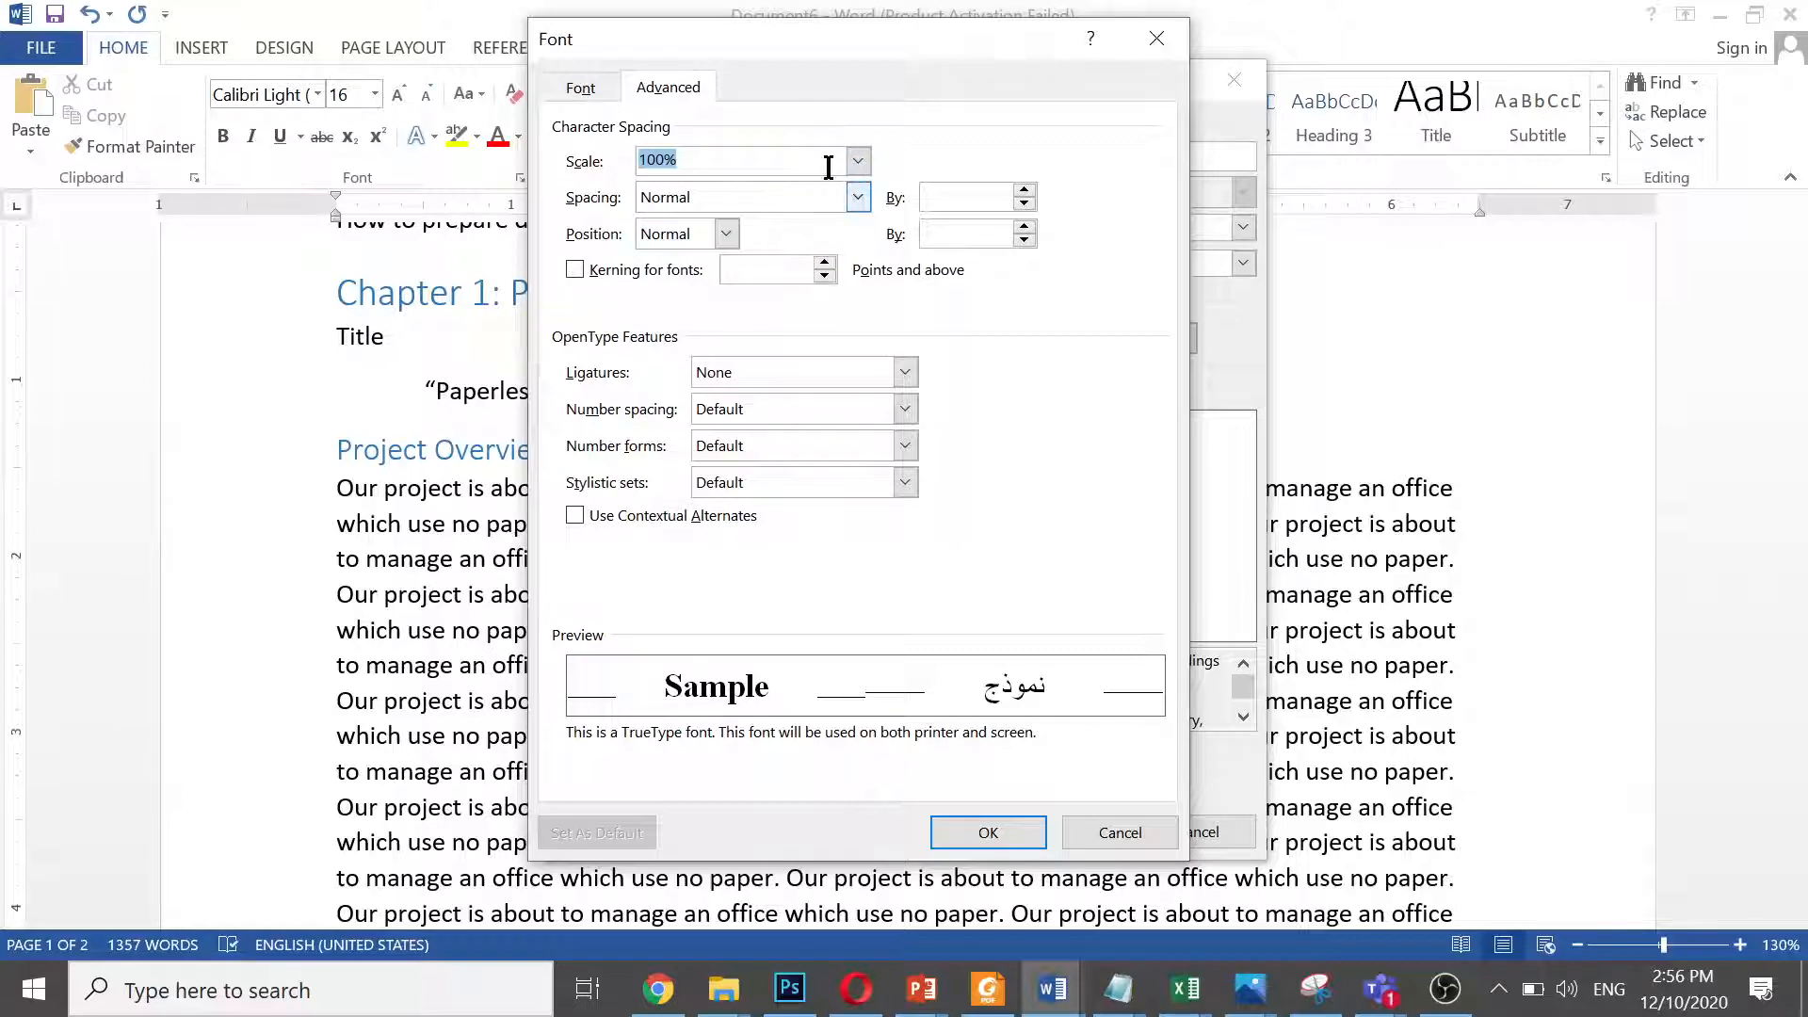
pyautogui.click(859, 197)
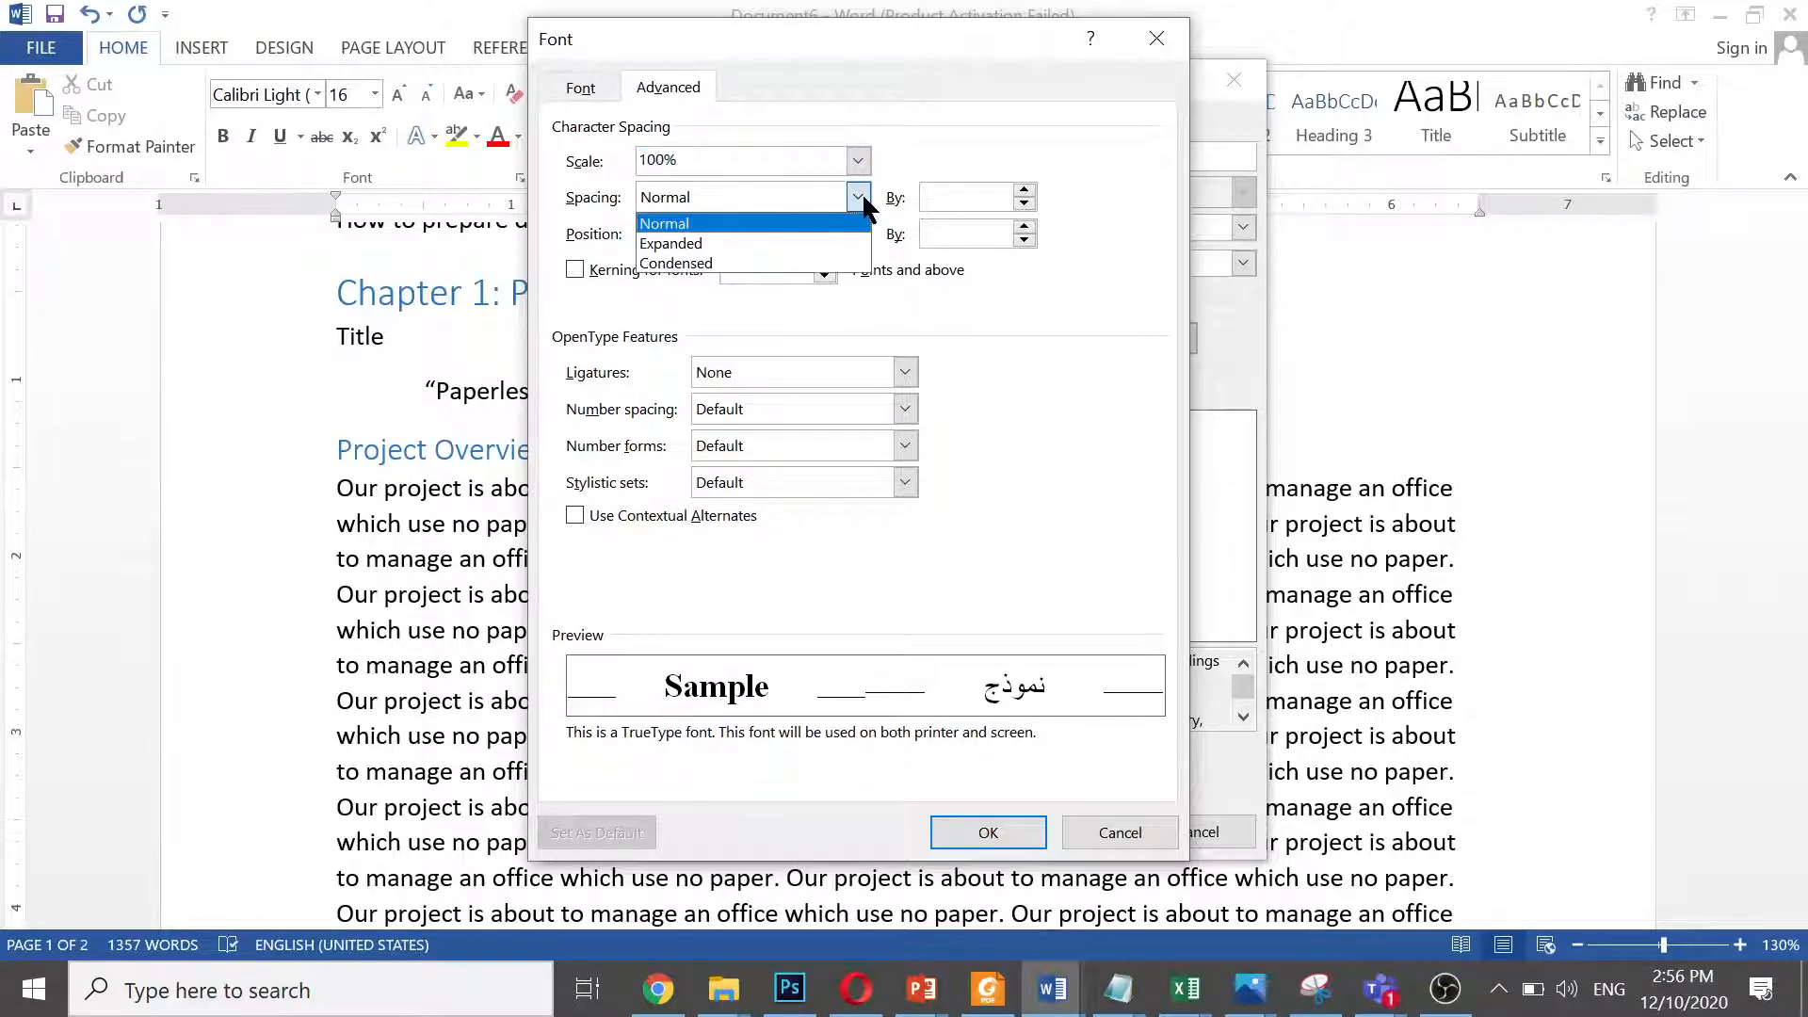
pyautogui.click(862, 198)
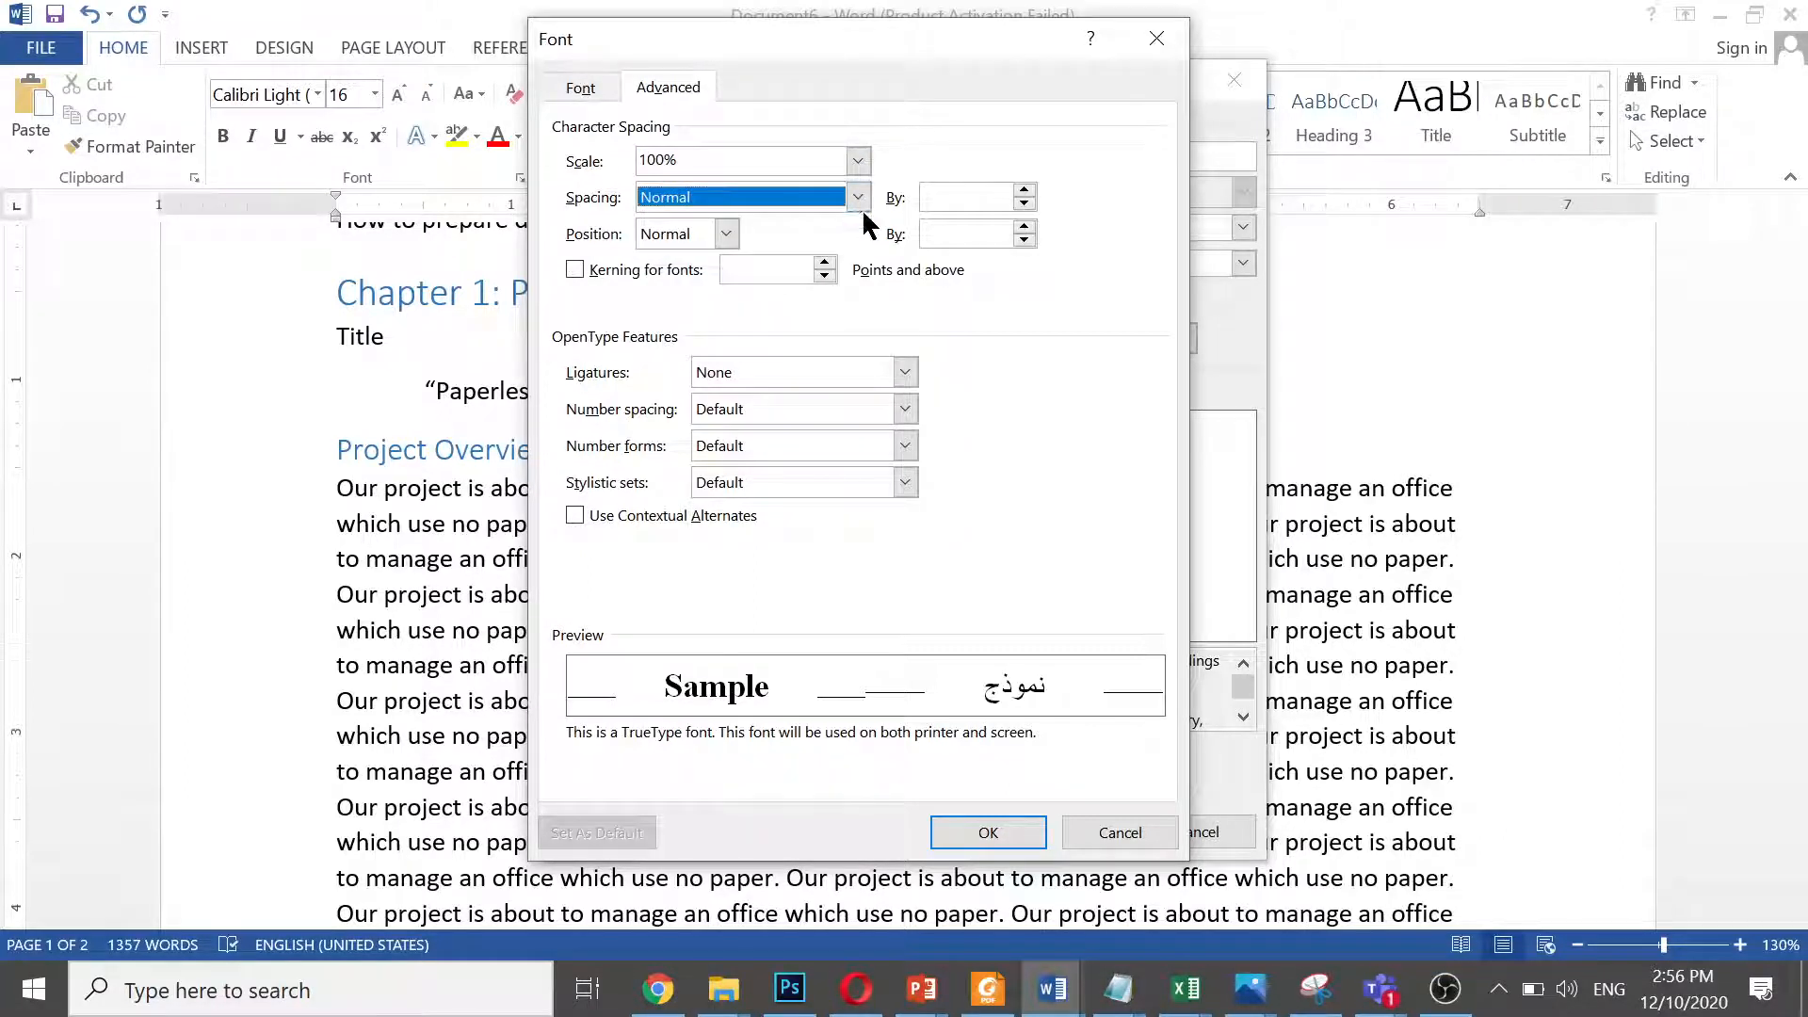
pyautogui.click(859, 197)
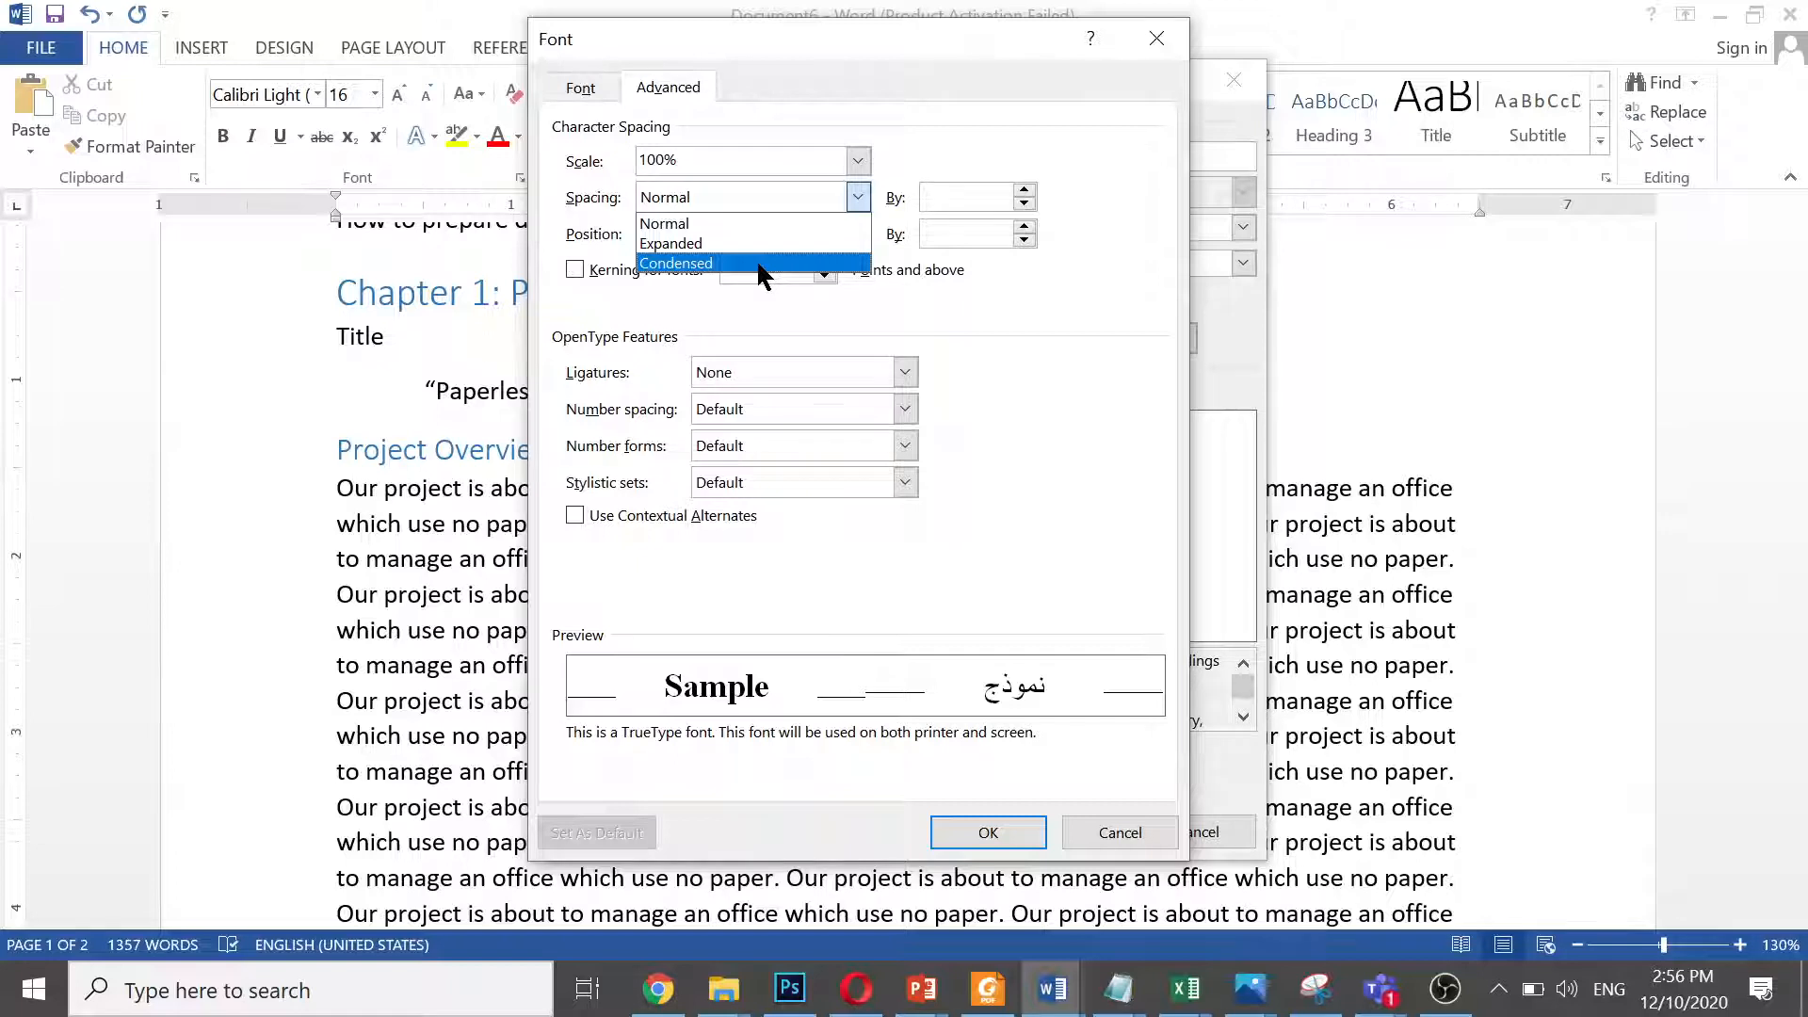
pyautogui.click(853, 198)
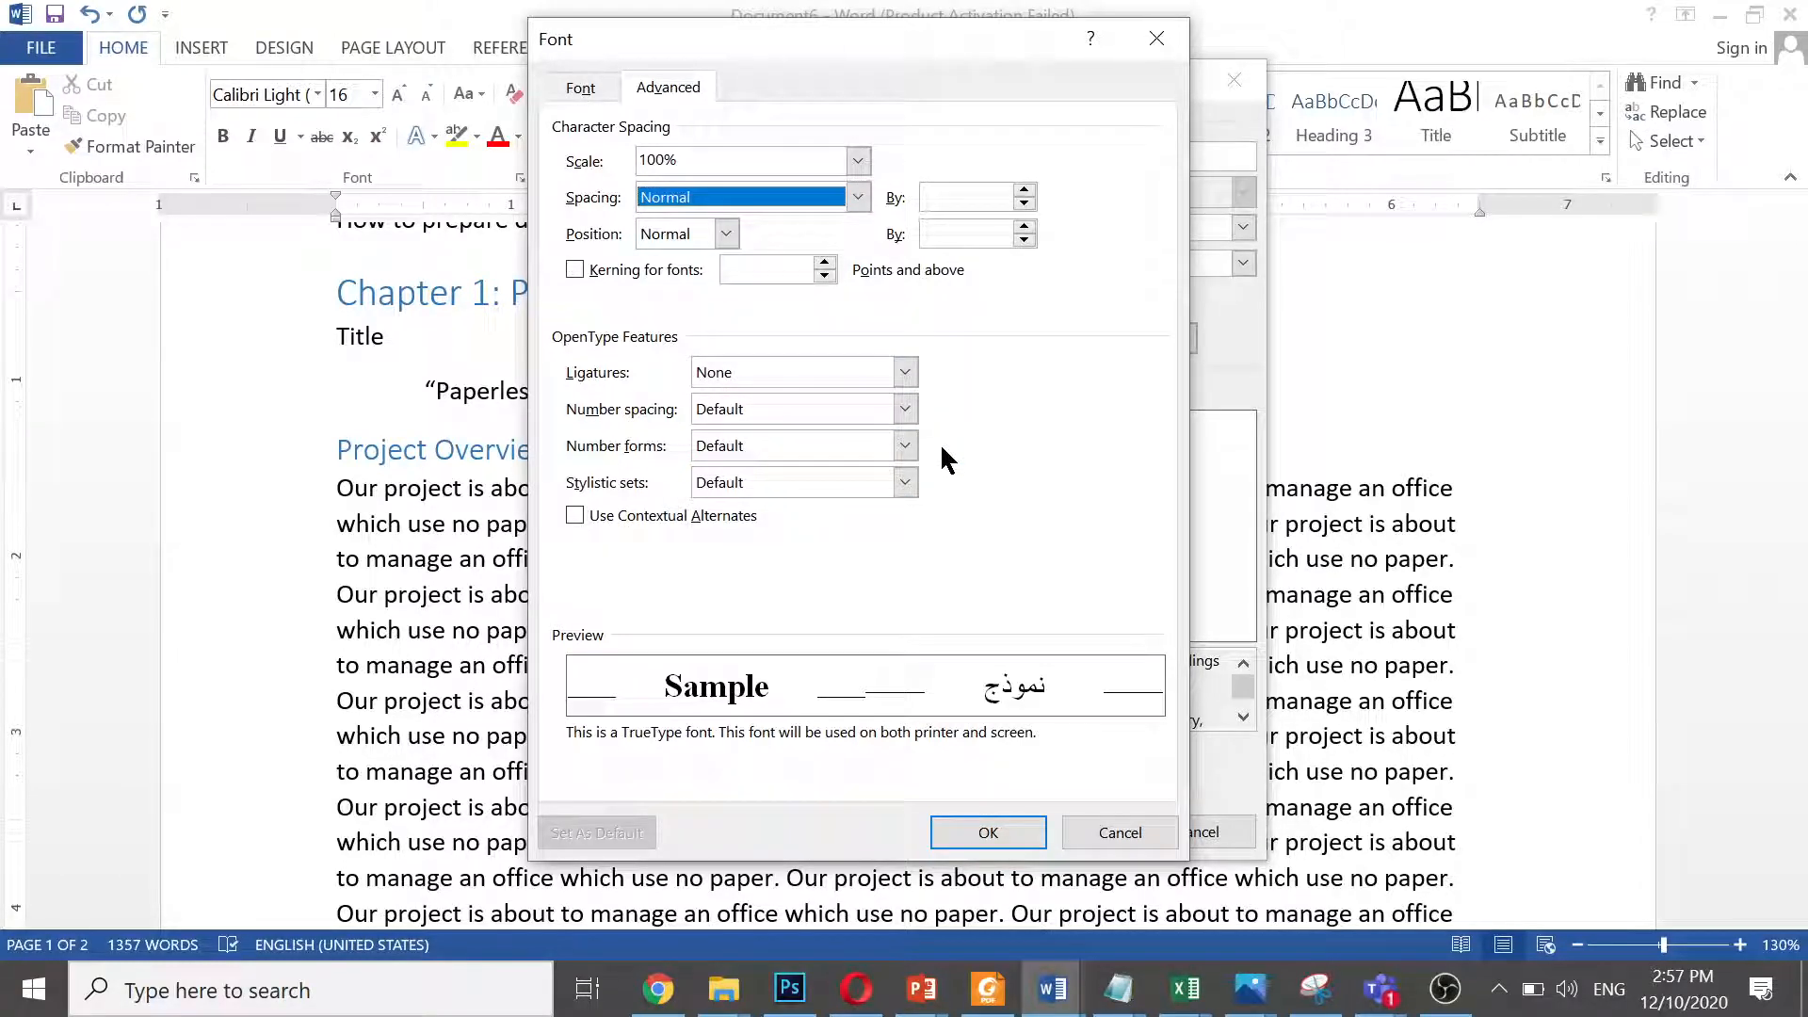
pyautogui.click(972, 831)
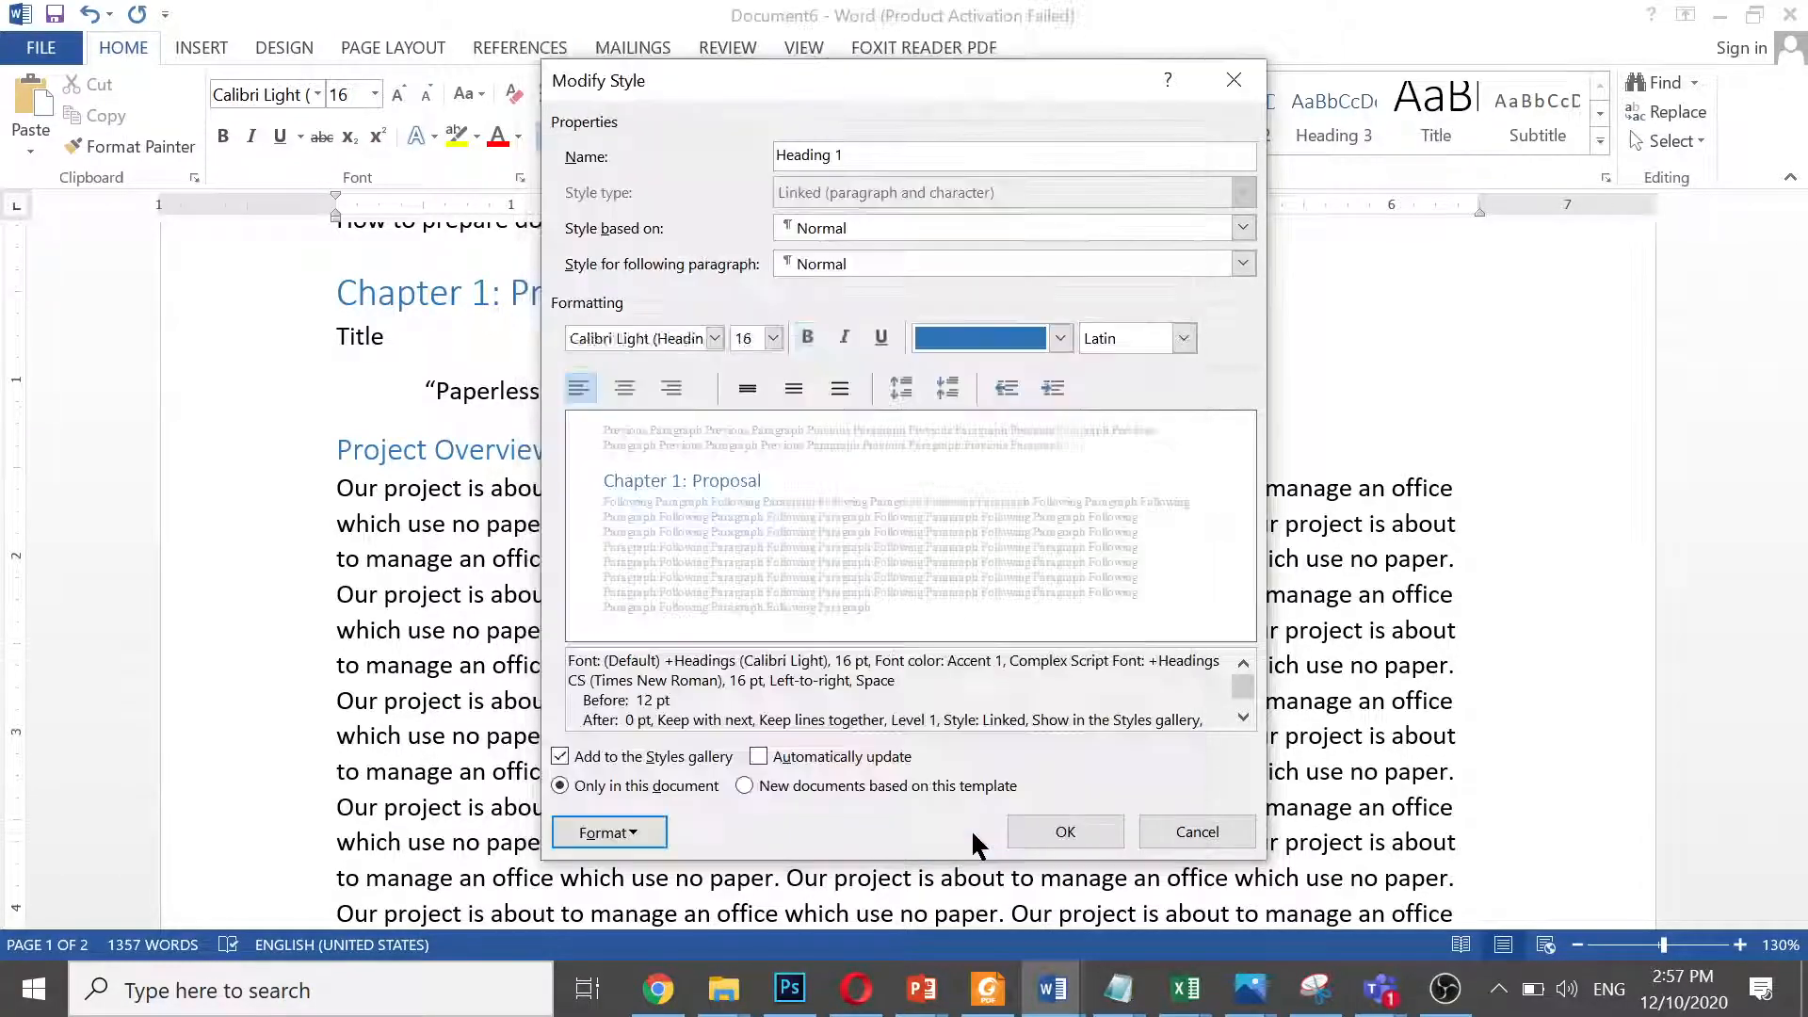
# Set the Heading 1 paragraph format to left alignment, 6 pt spacing after and 1.5 line spacing, and accept it
pyautogui.click(642, 828)
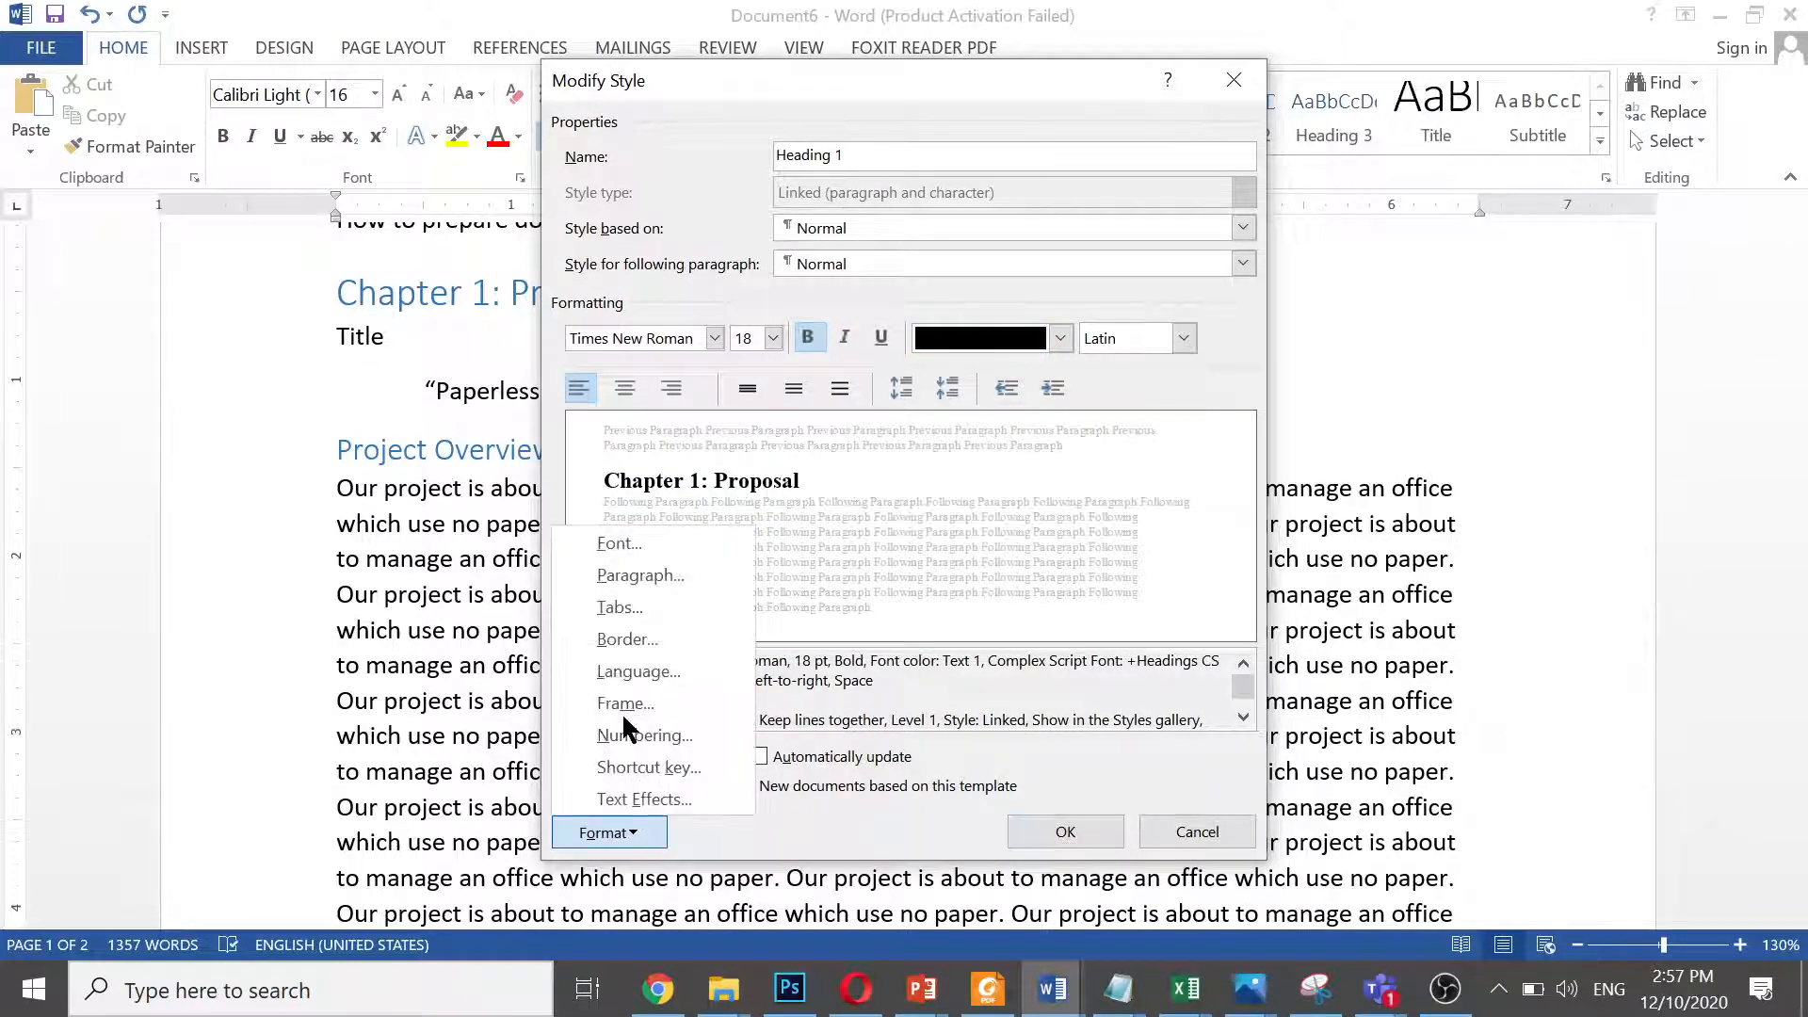
pyautogui.click(650, 577)
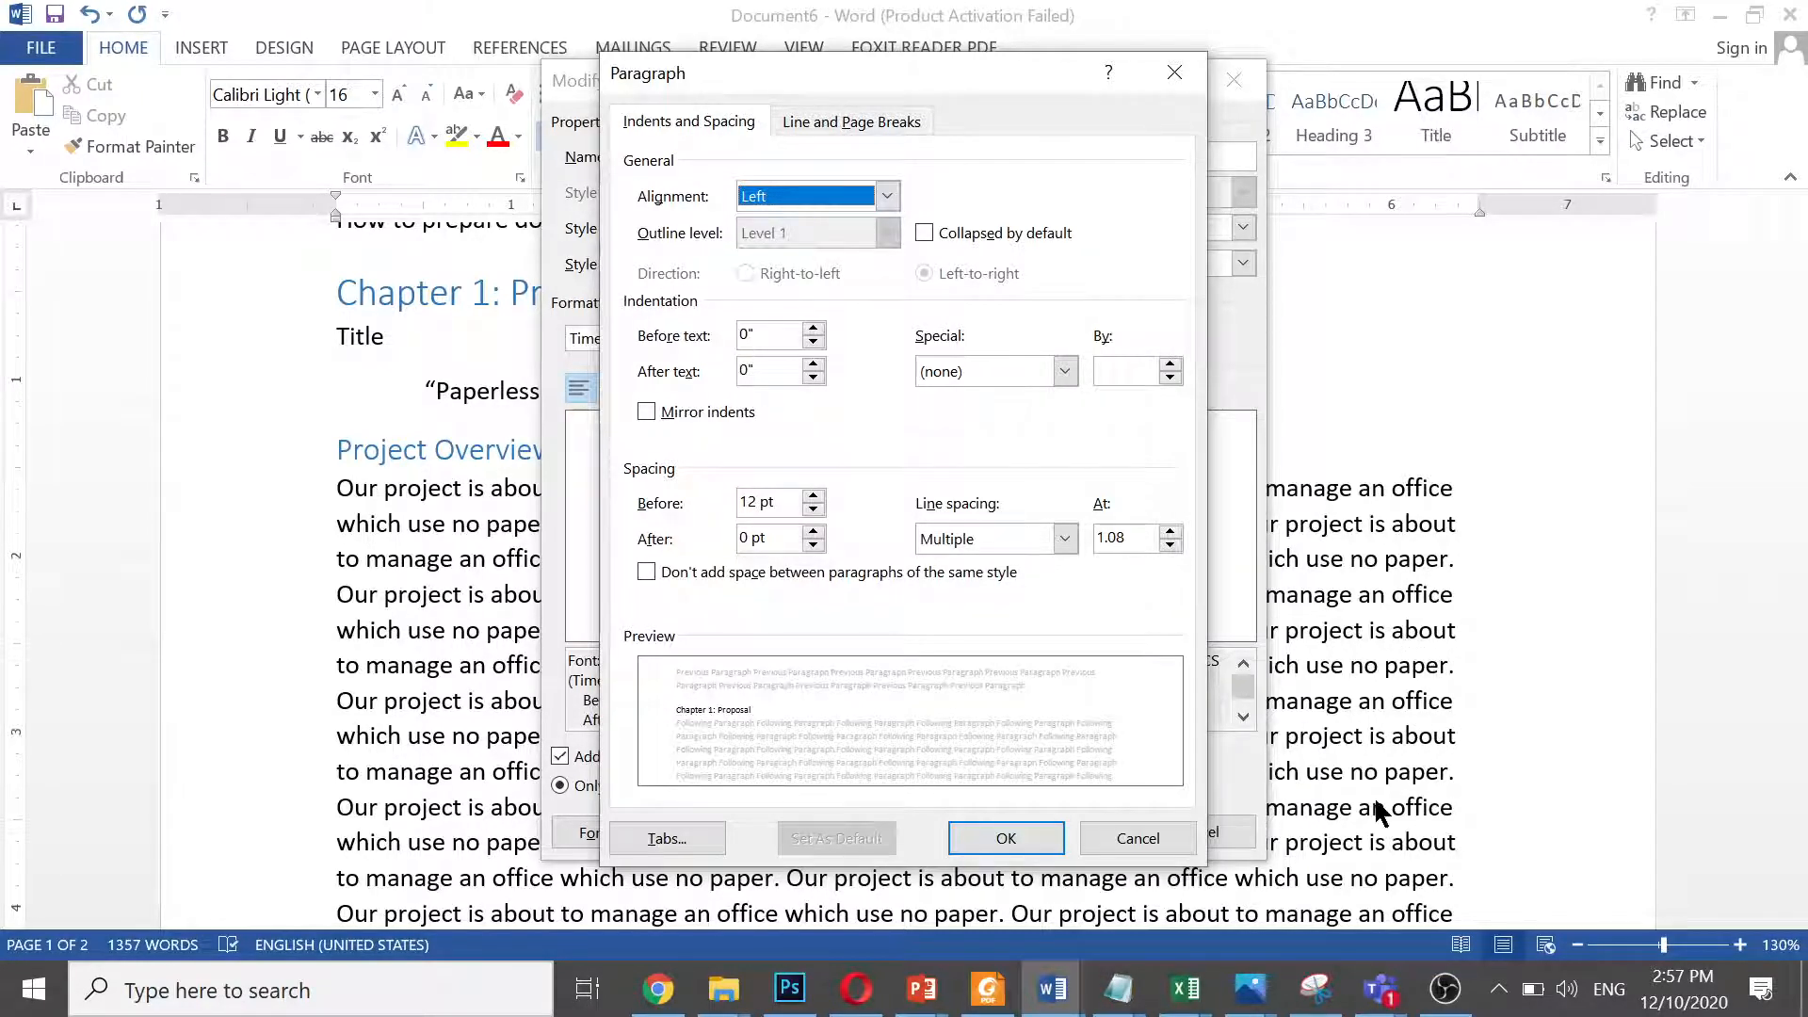
pyautogui.click(888, 196)
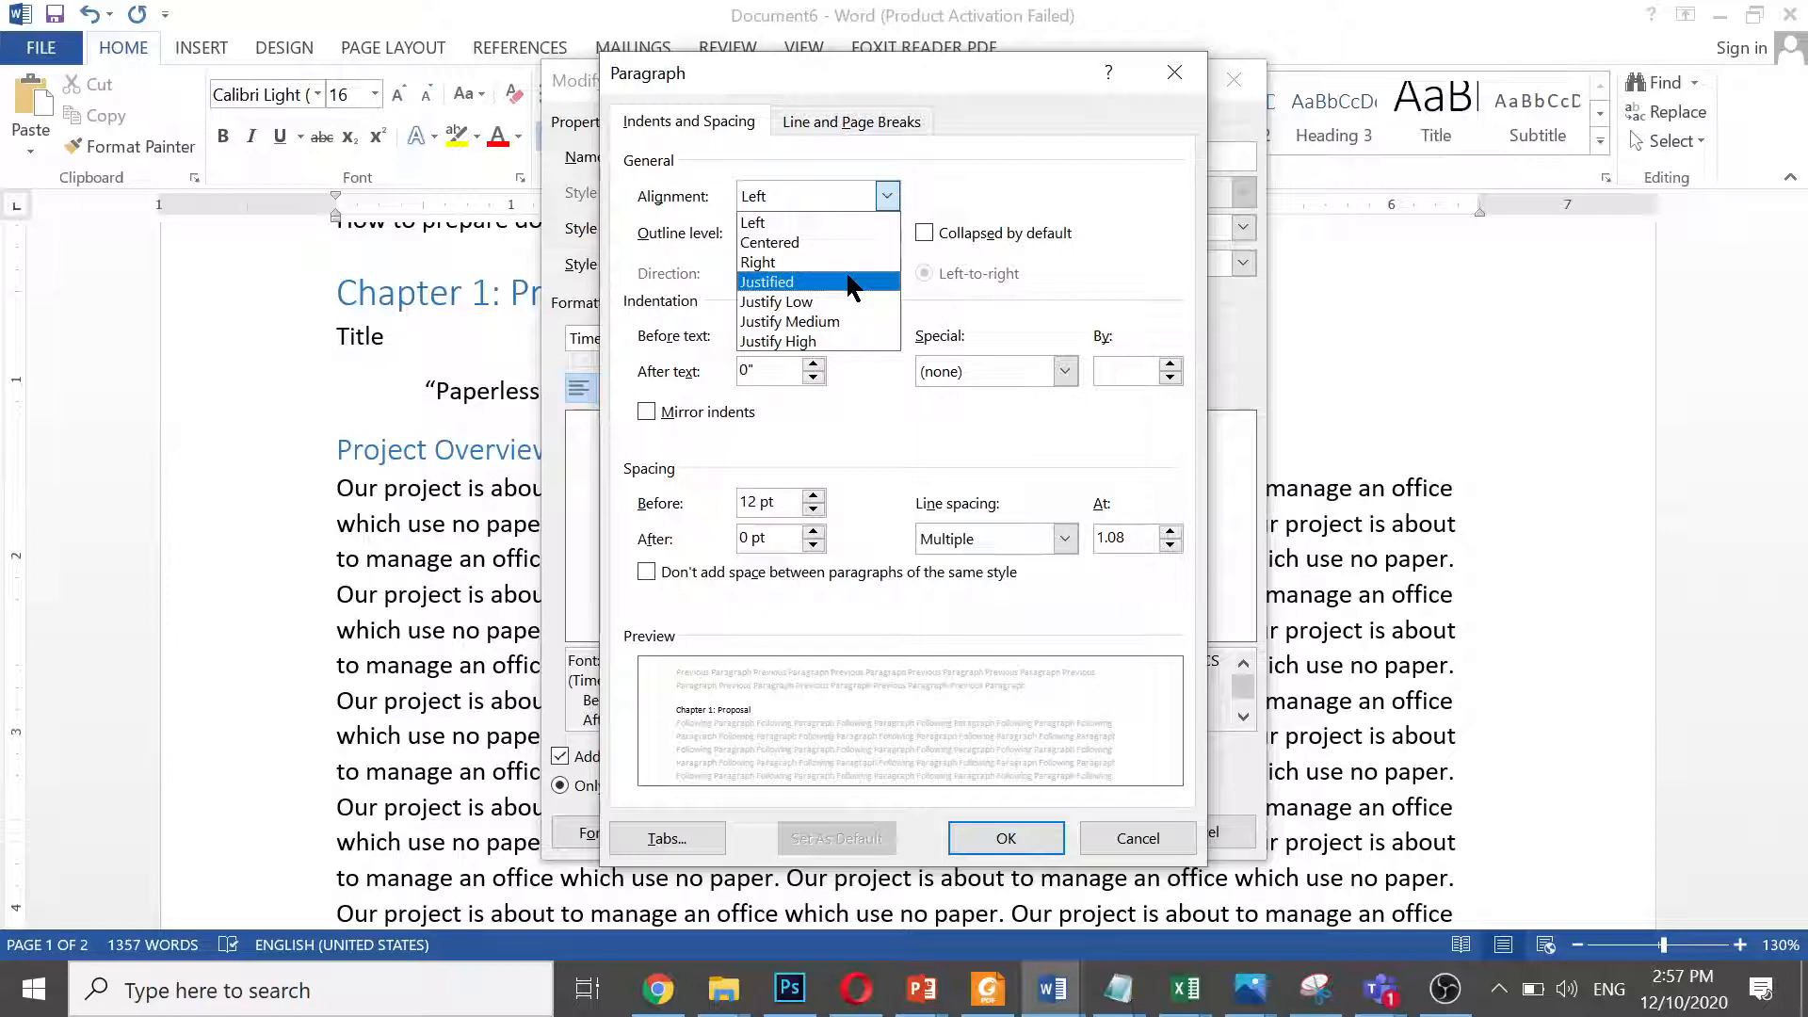
pyautogui.click(826, 222)
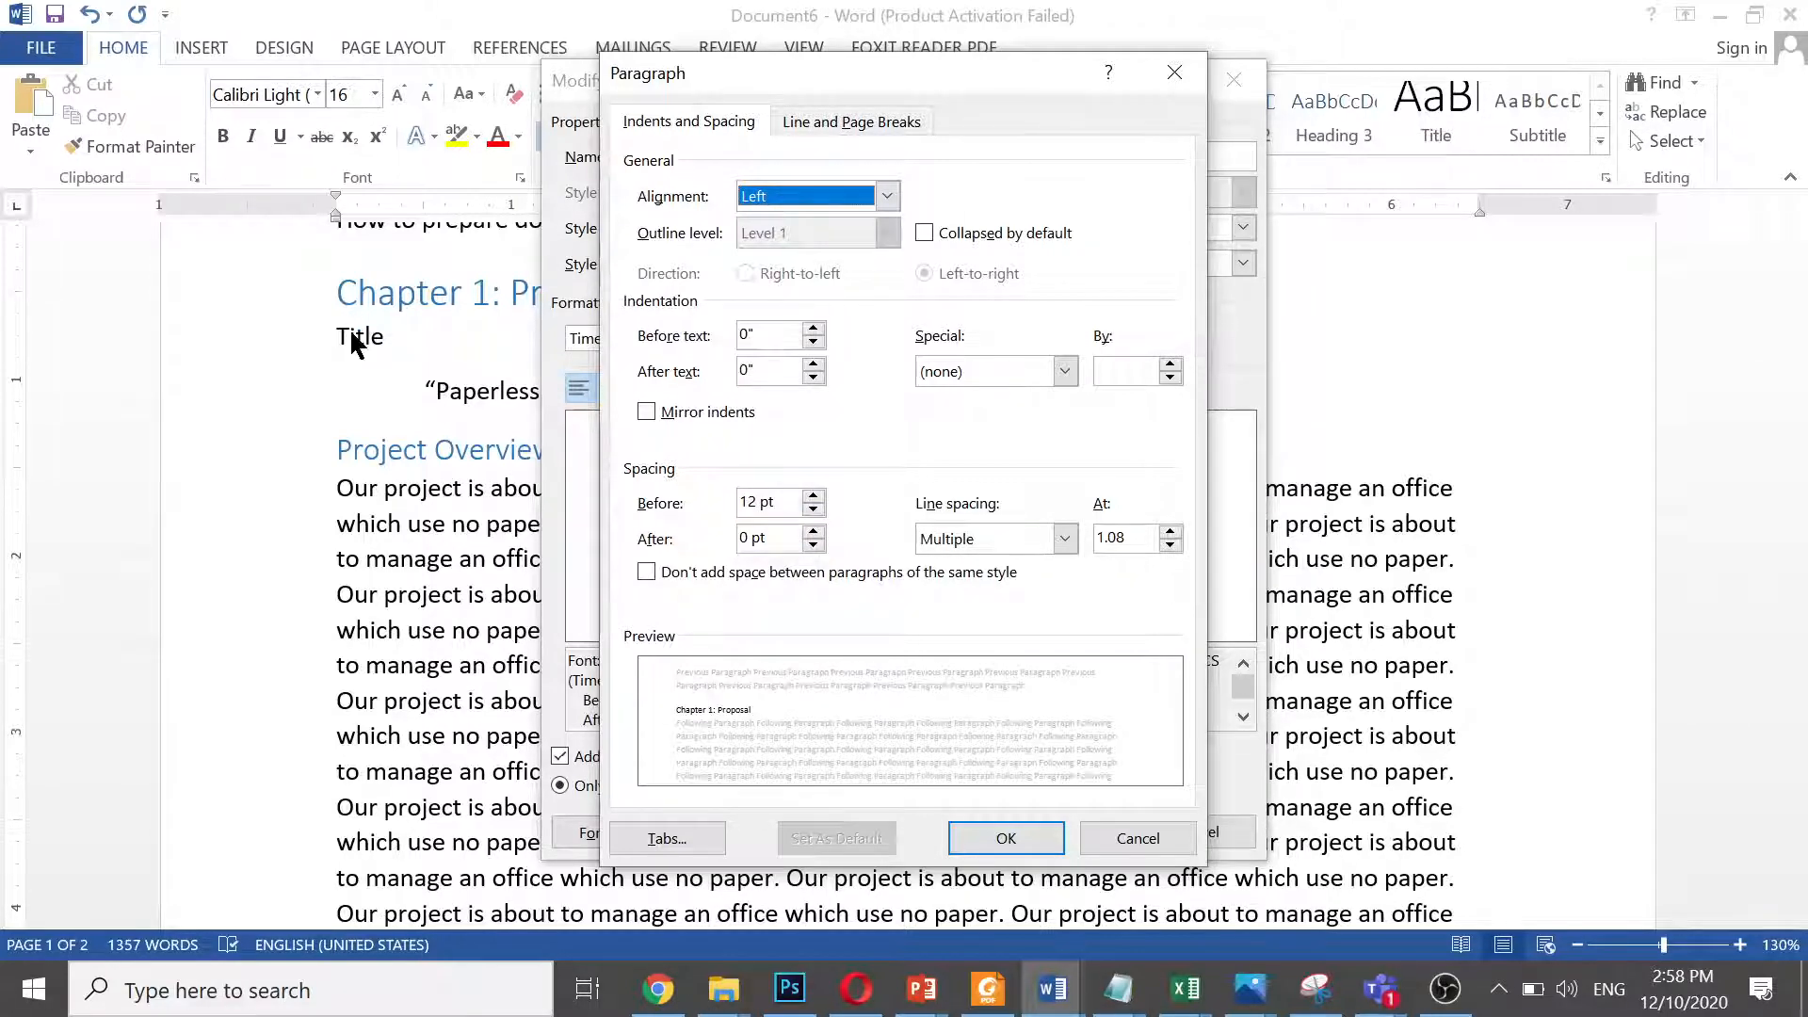
pyautogui.click(813, 533)
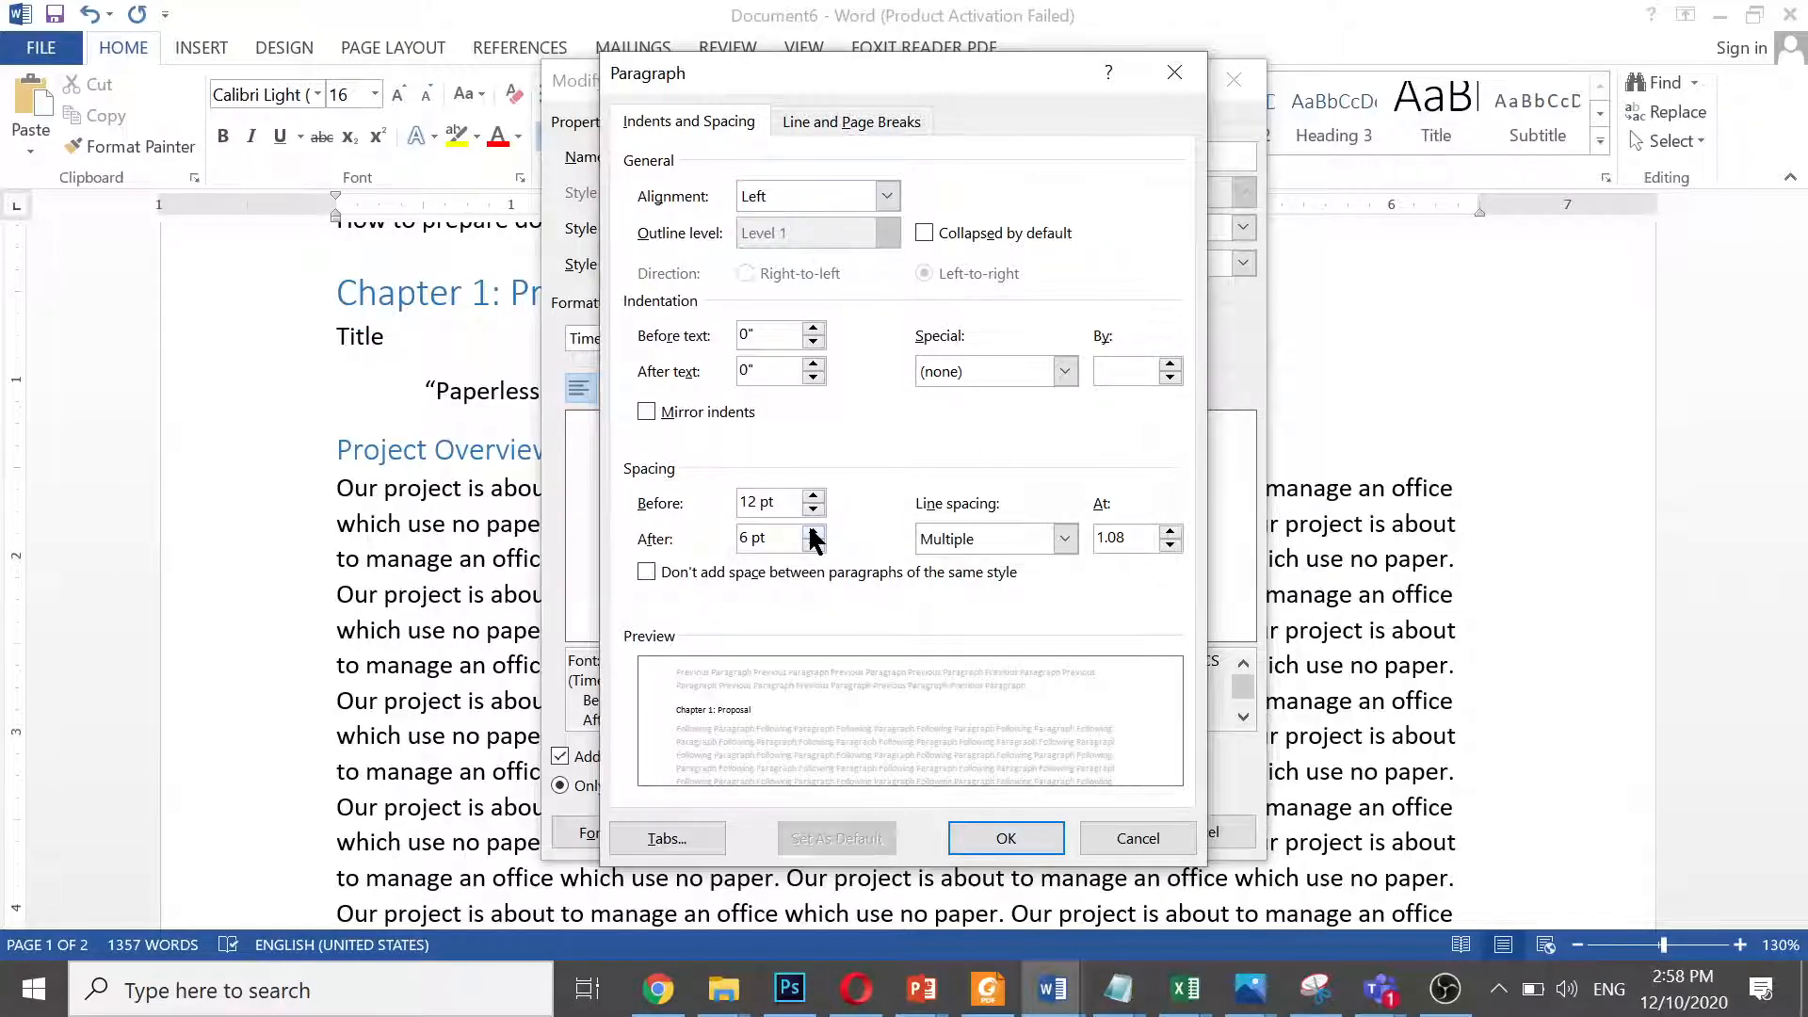
pyautogui.click(1067, 544)
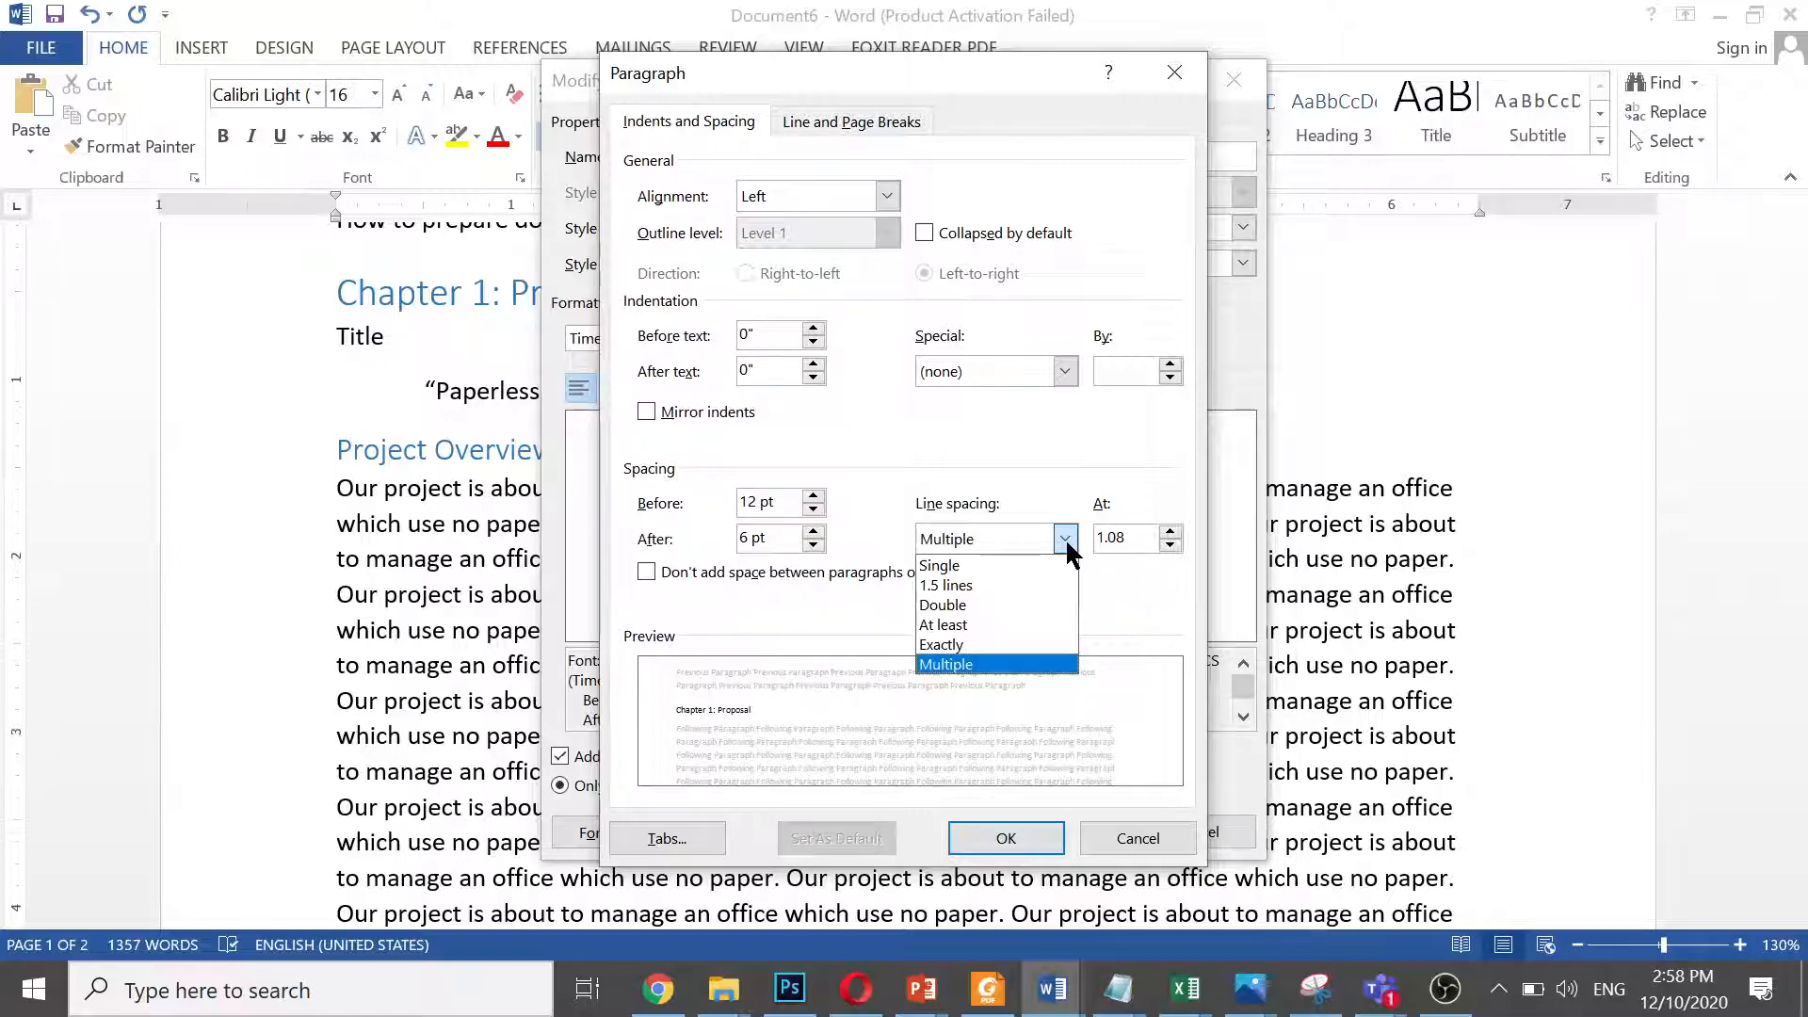
pyautogui.click(980, 585)
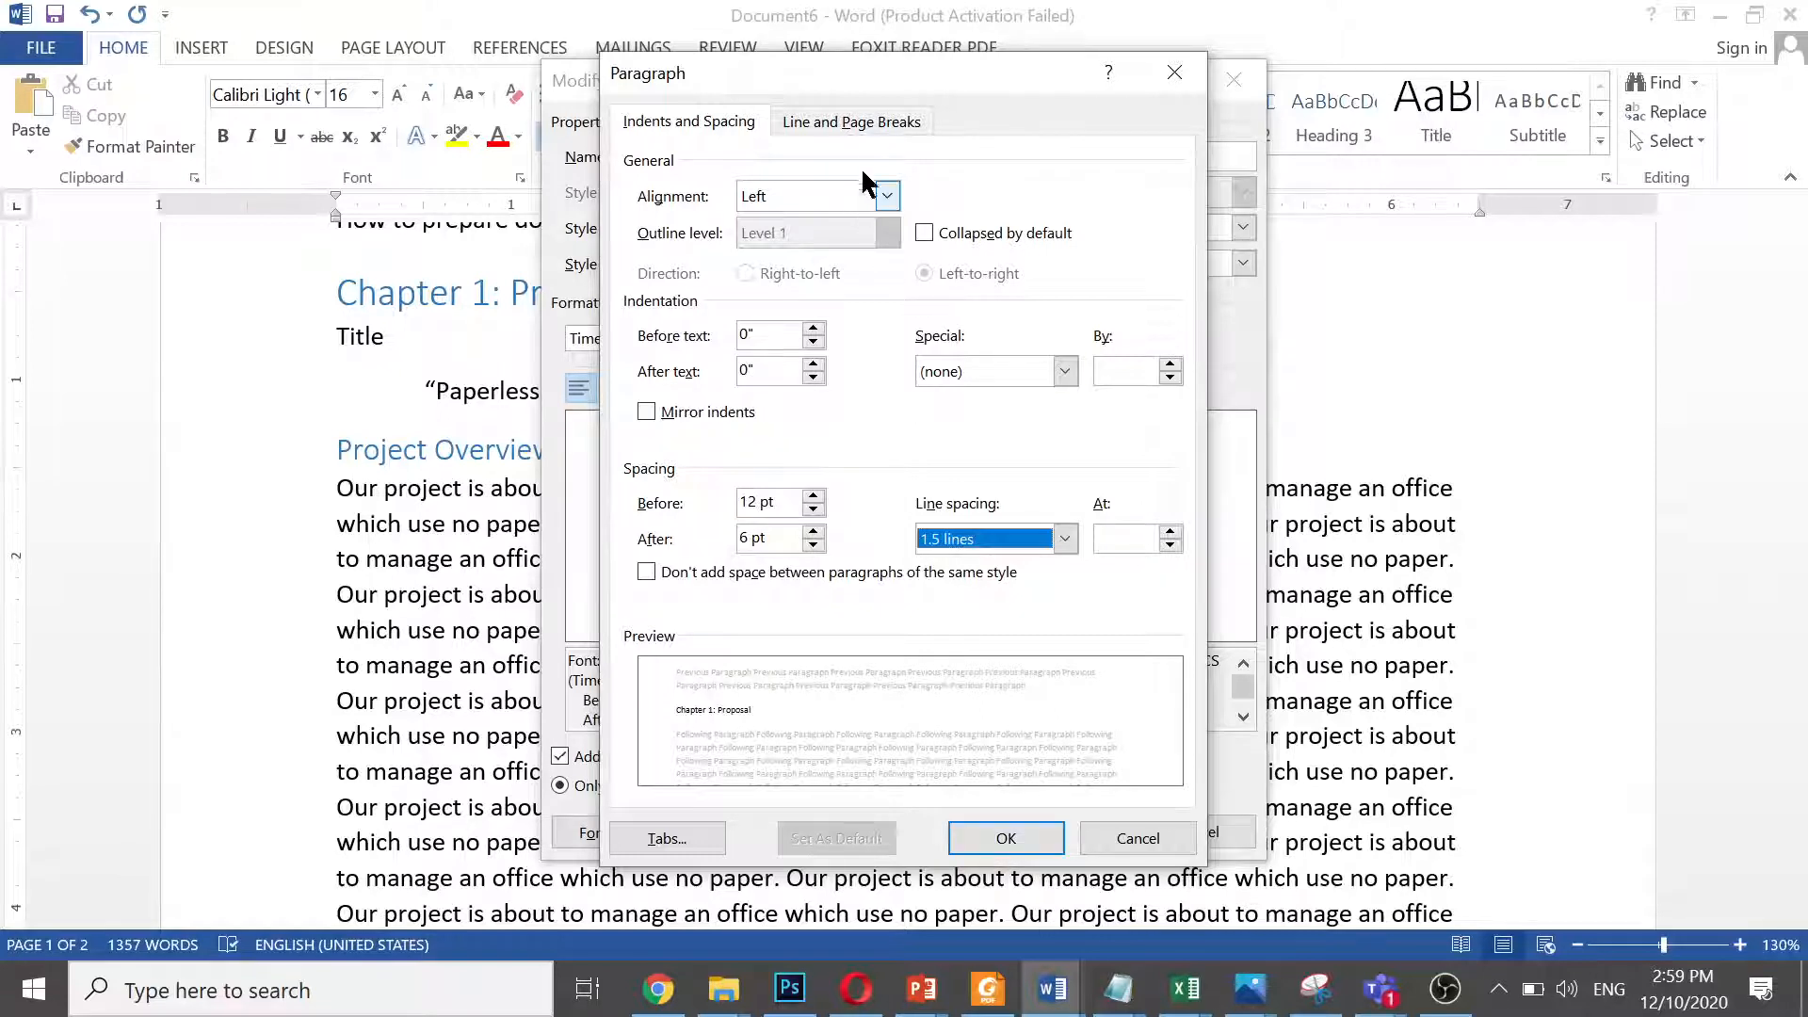
pyautogui.click(868, 122)
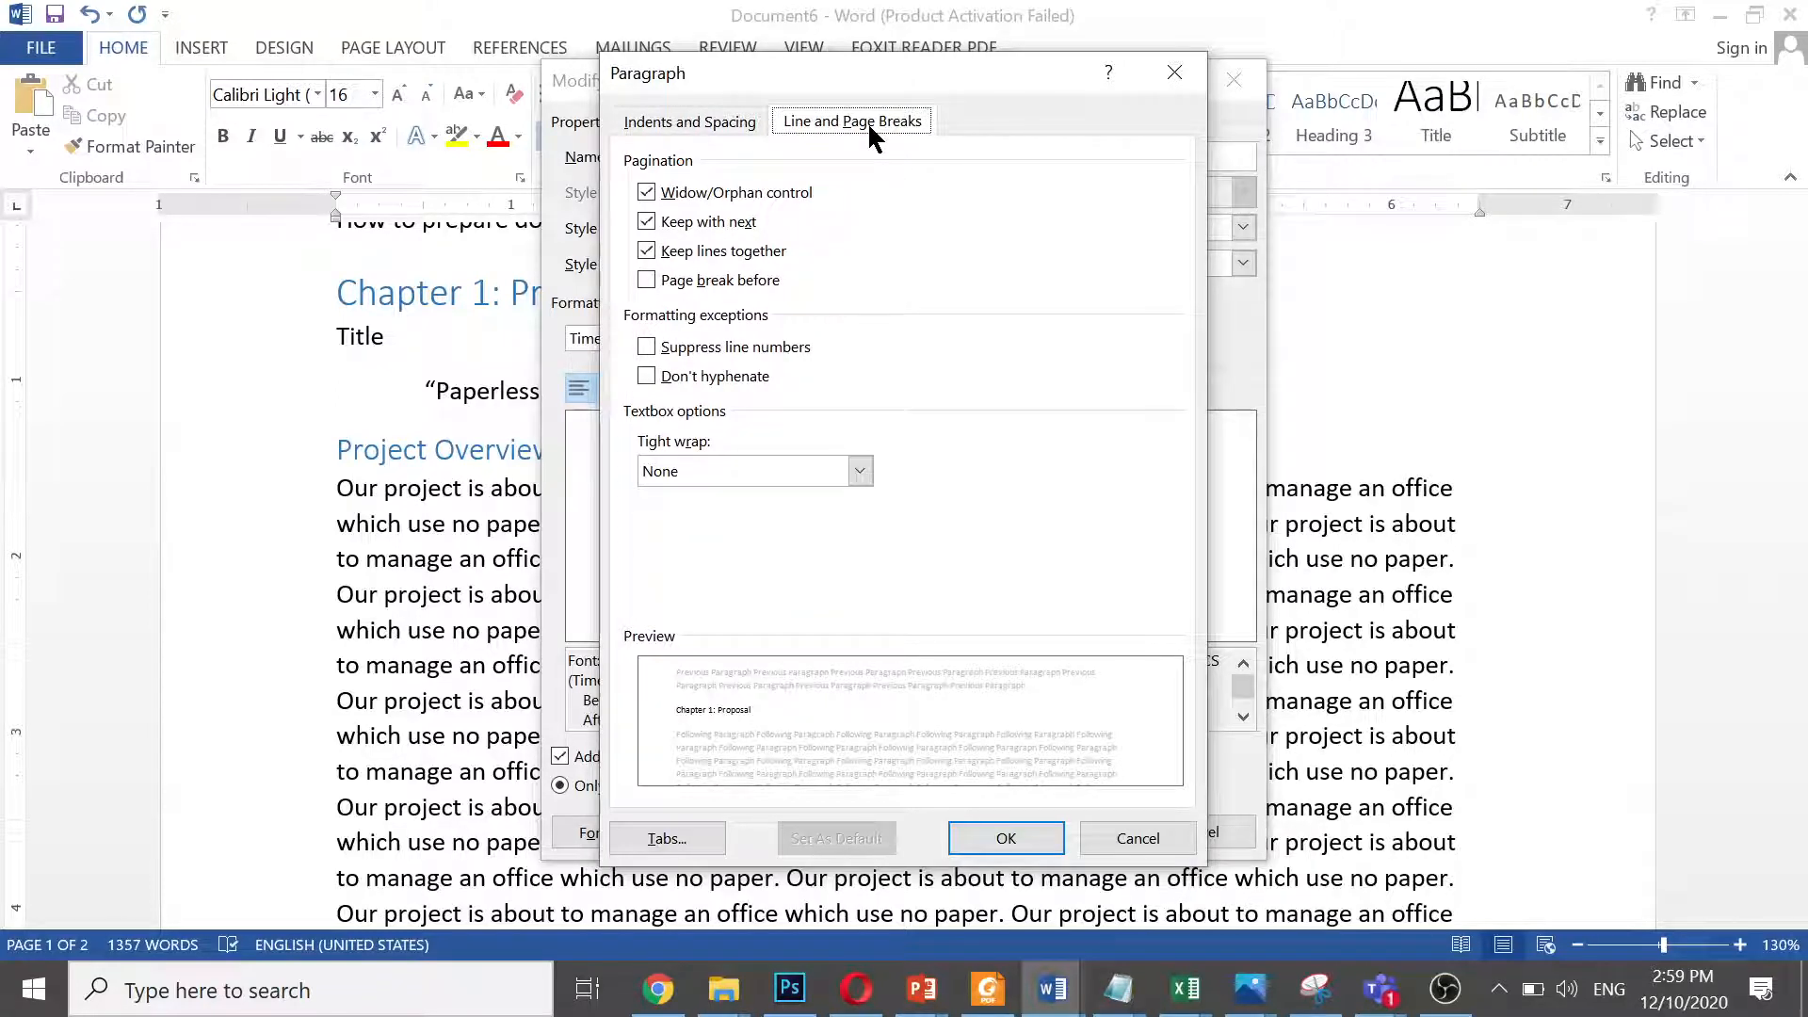
pyautogui.click(974, 832)
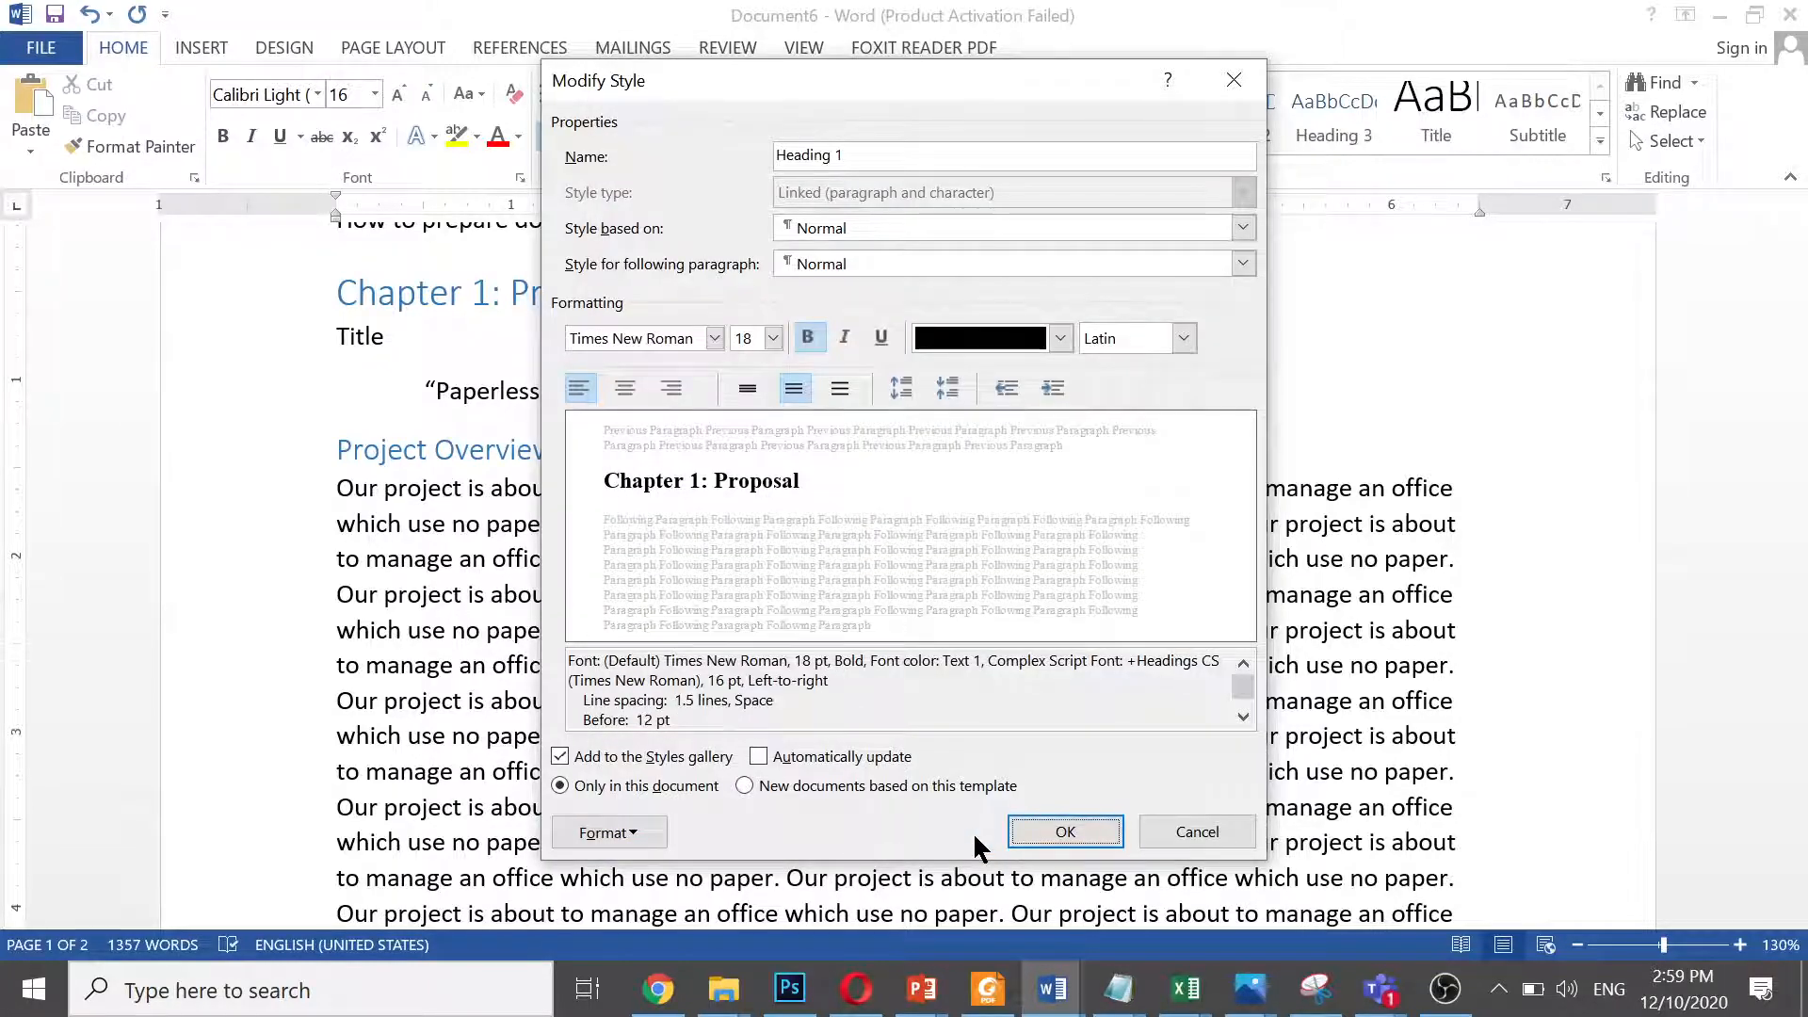
# Make Heading 1 update automatically and apply to new documents based on this template, and save the style changes
pyautogui.click(622, 829)
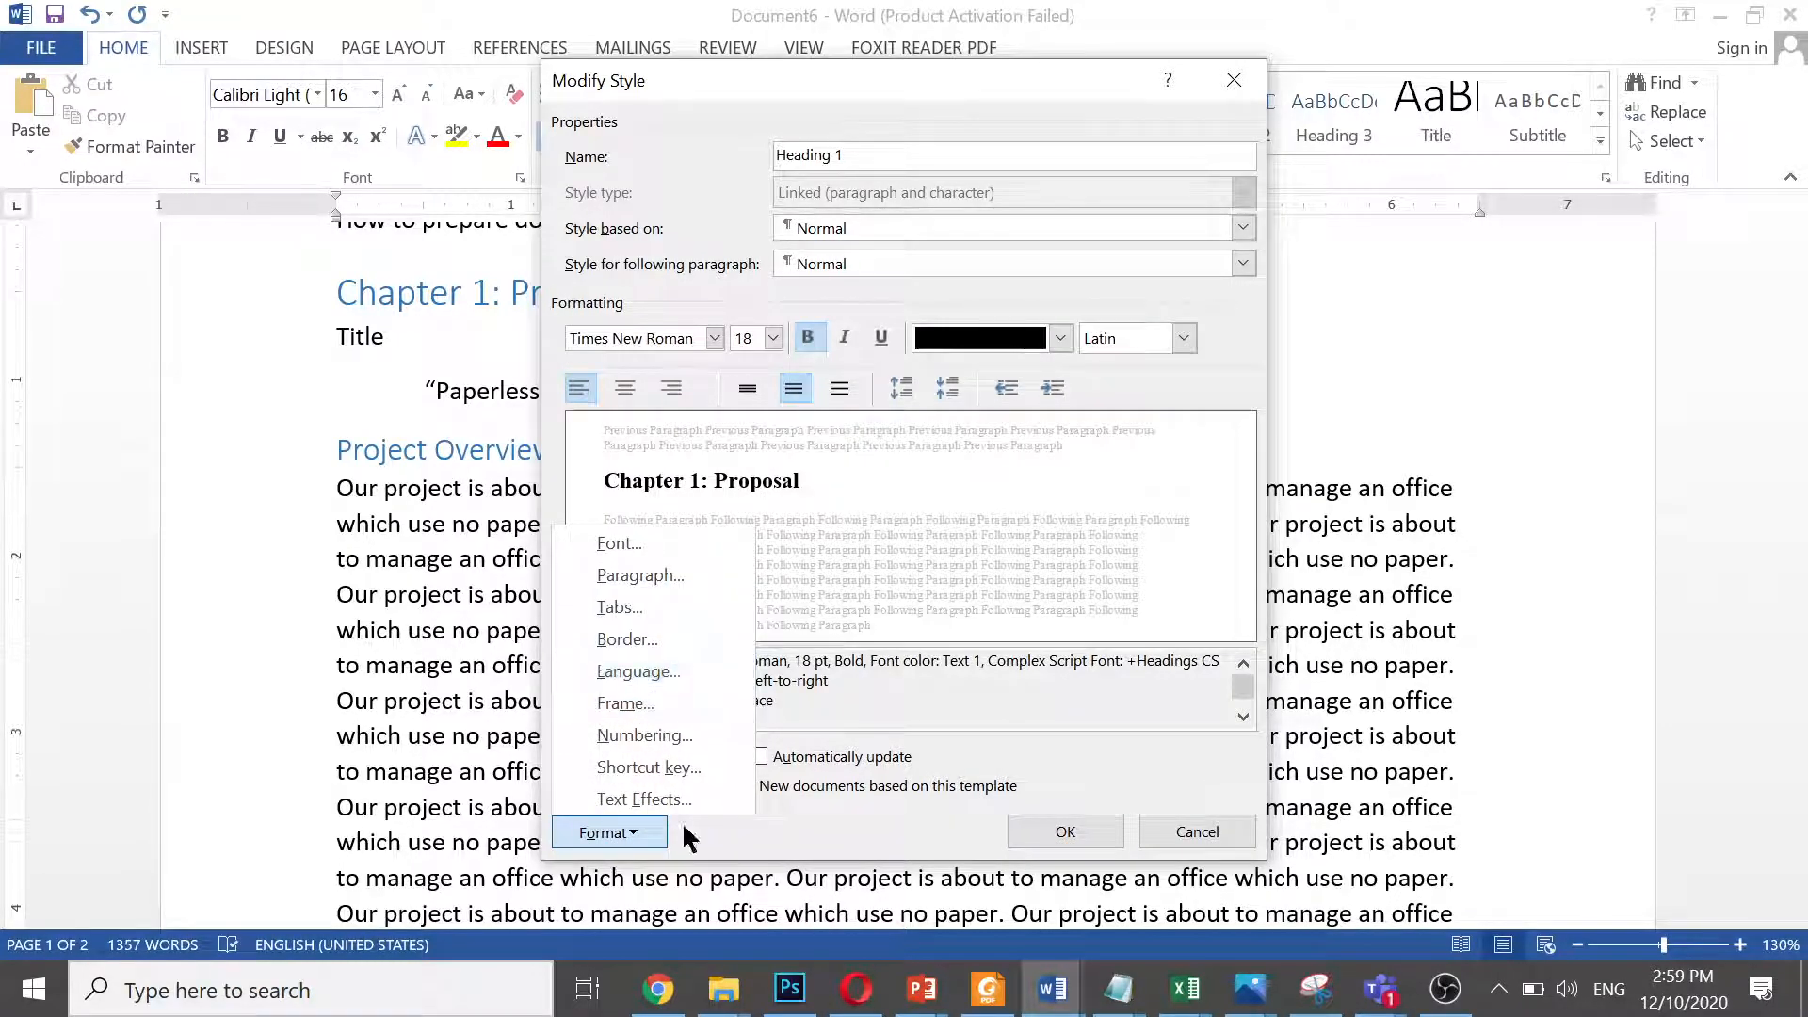
pyautogui.click(808, 834)
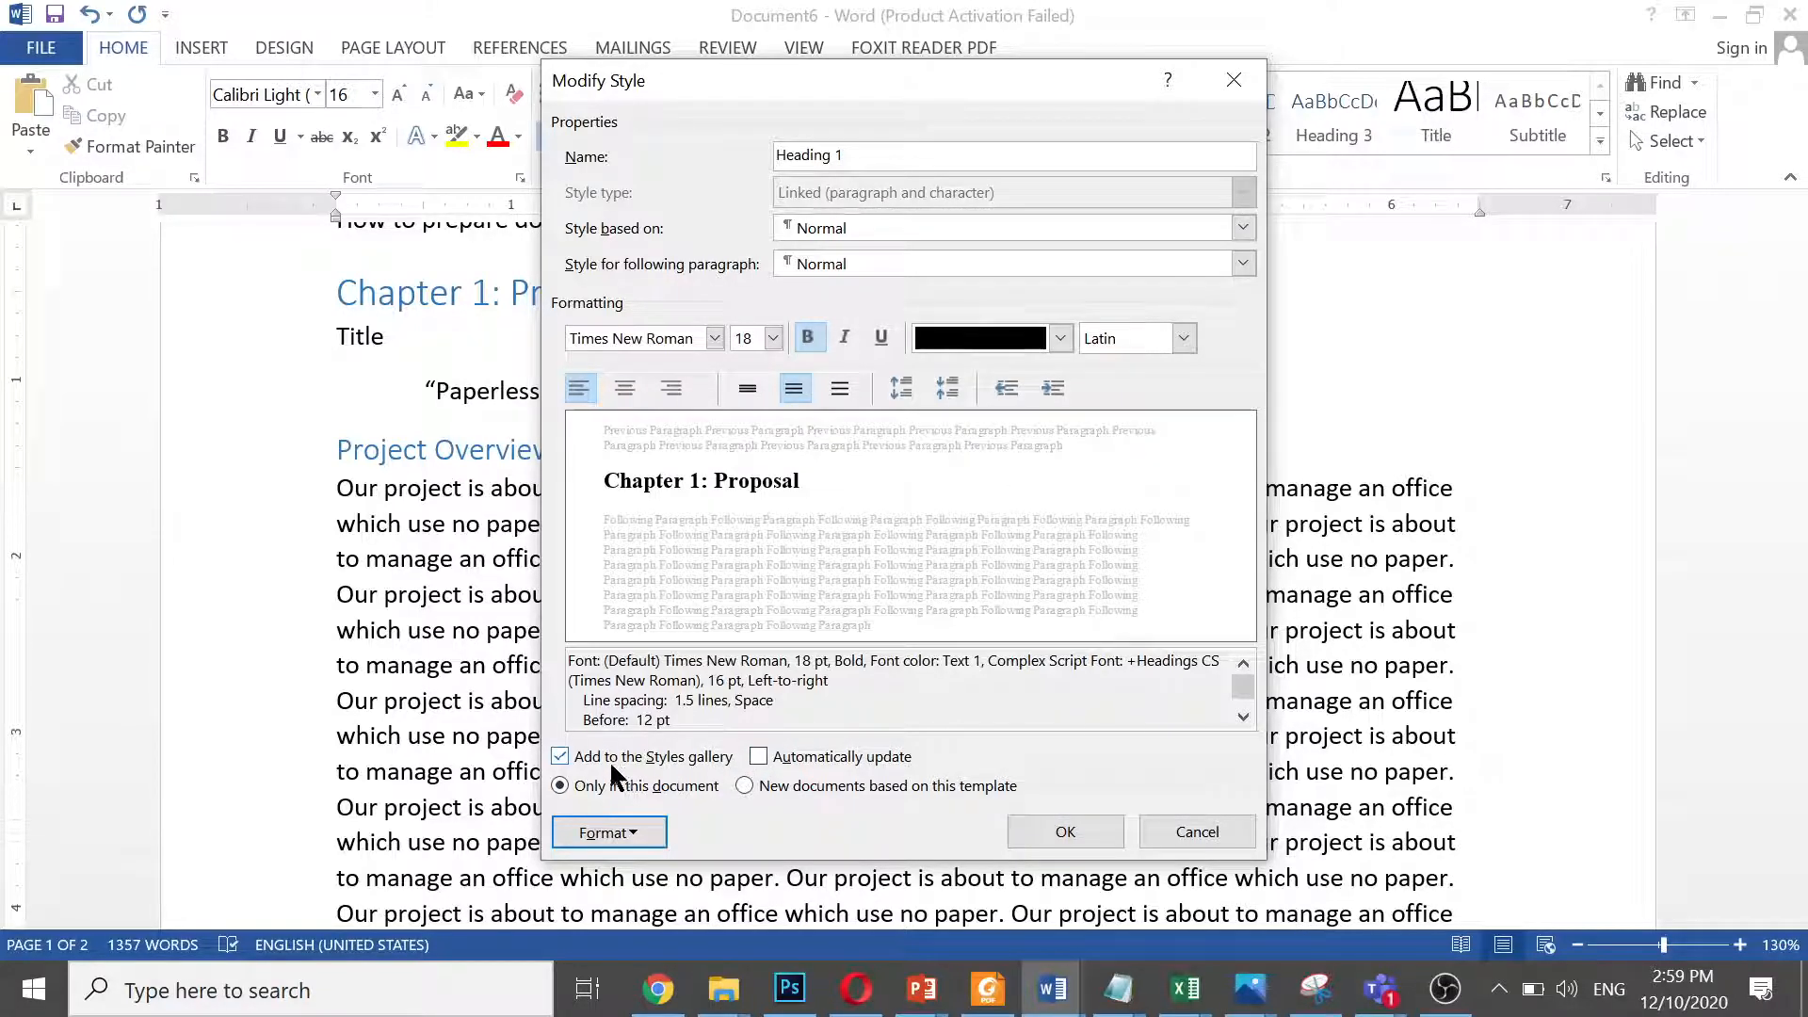
pyautogui.click(758, 758)
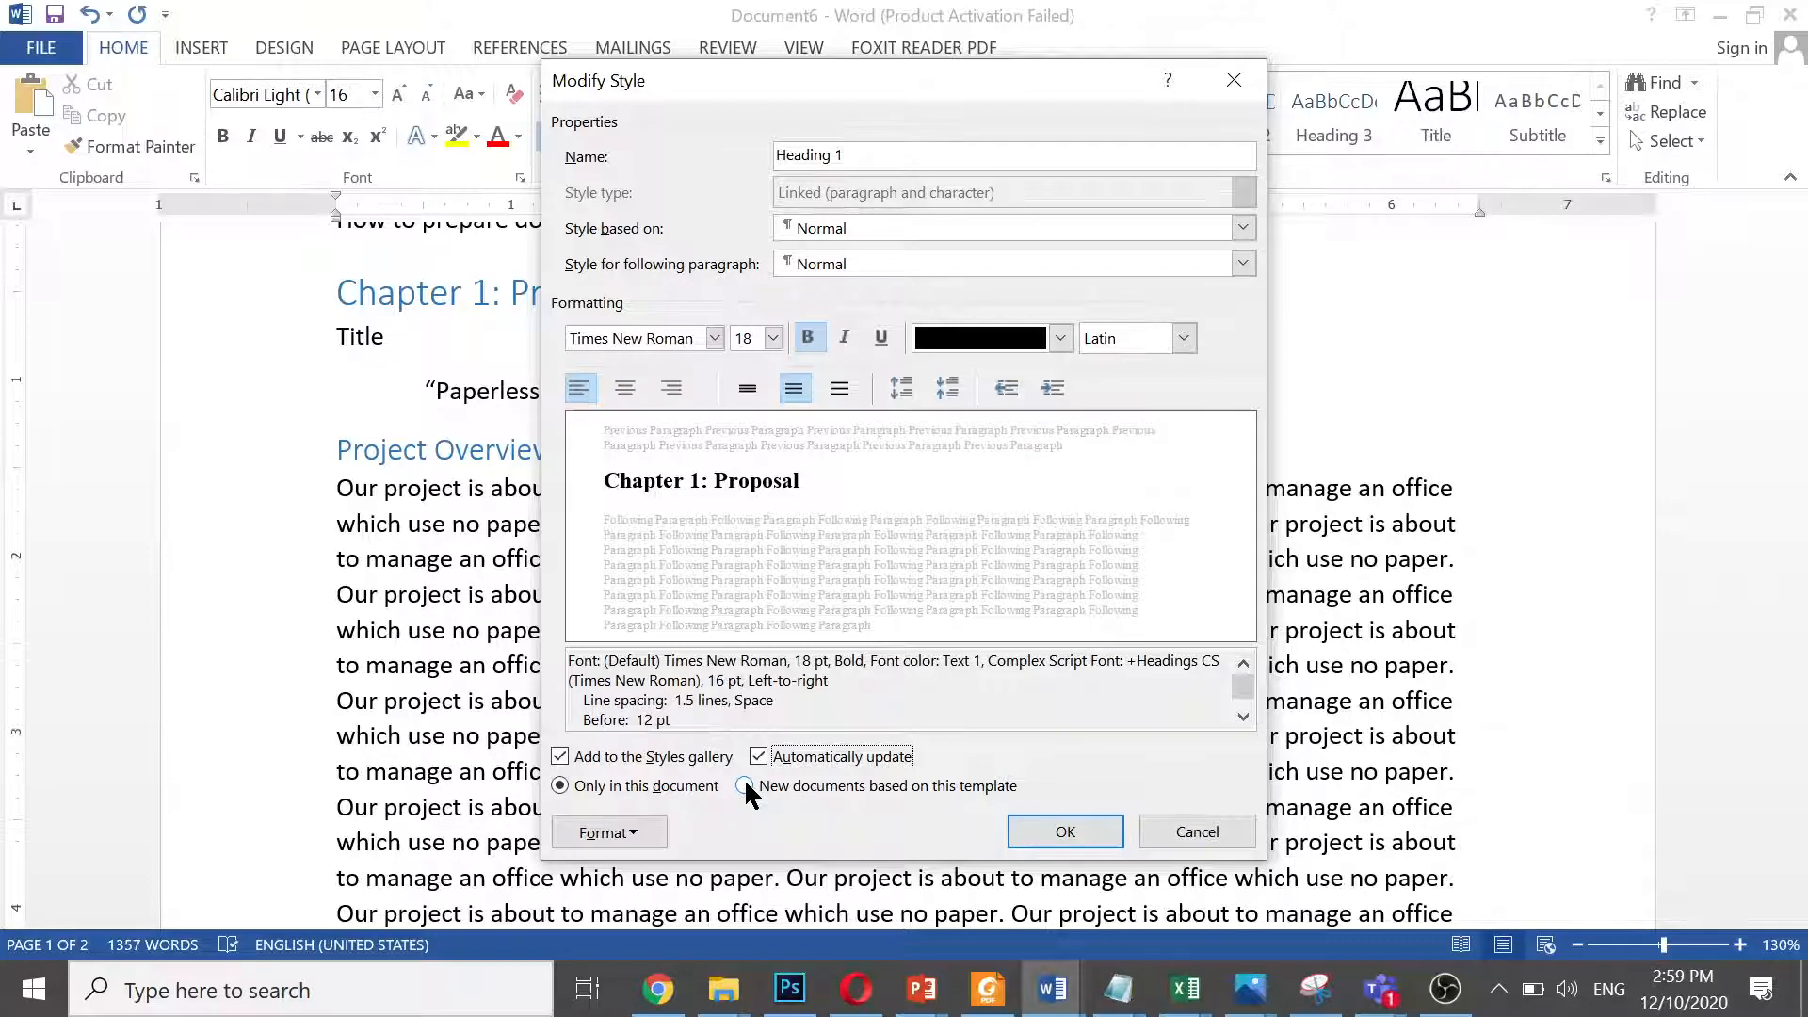
pyautogui.click(745, 786)
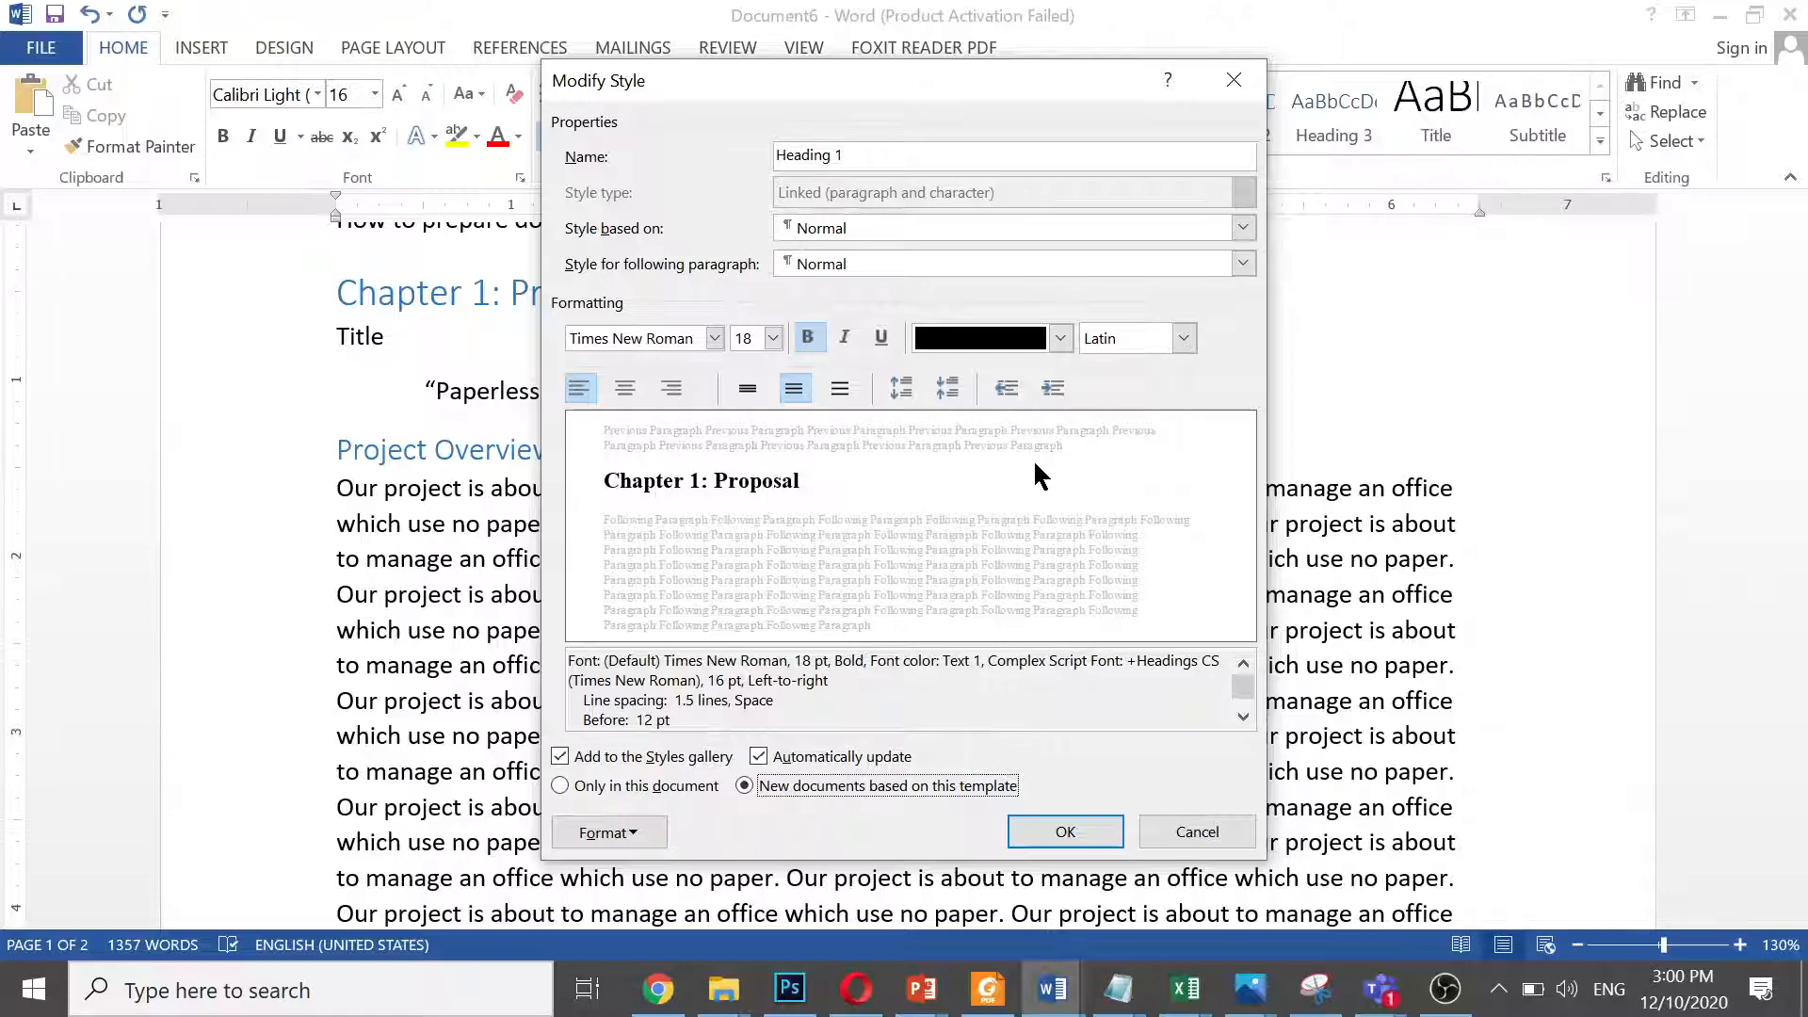
pyautogui.click(1044, 829)
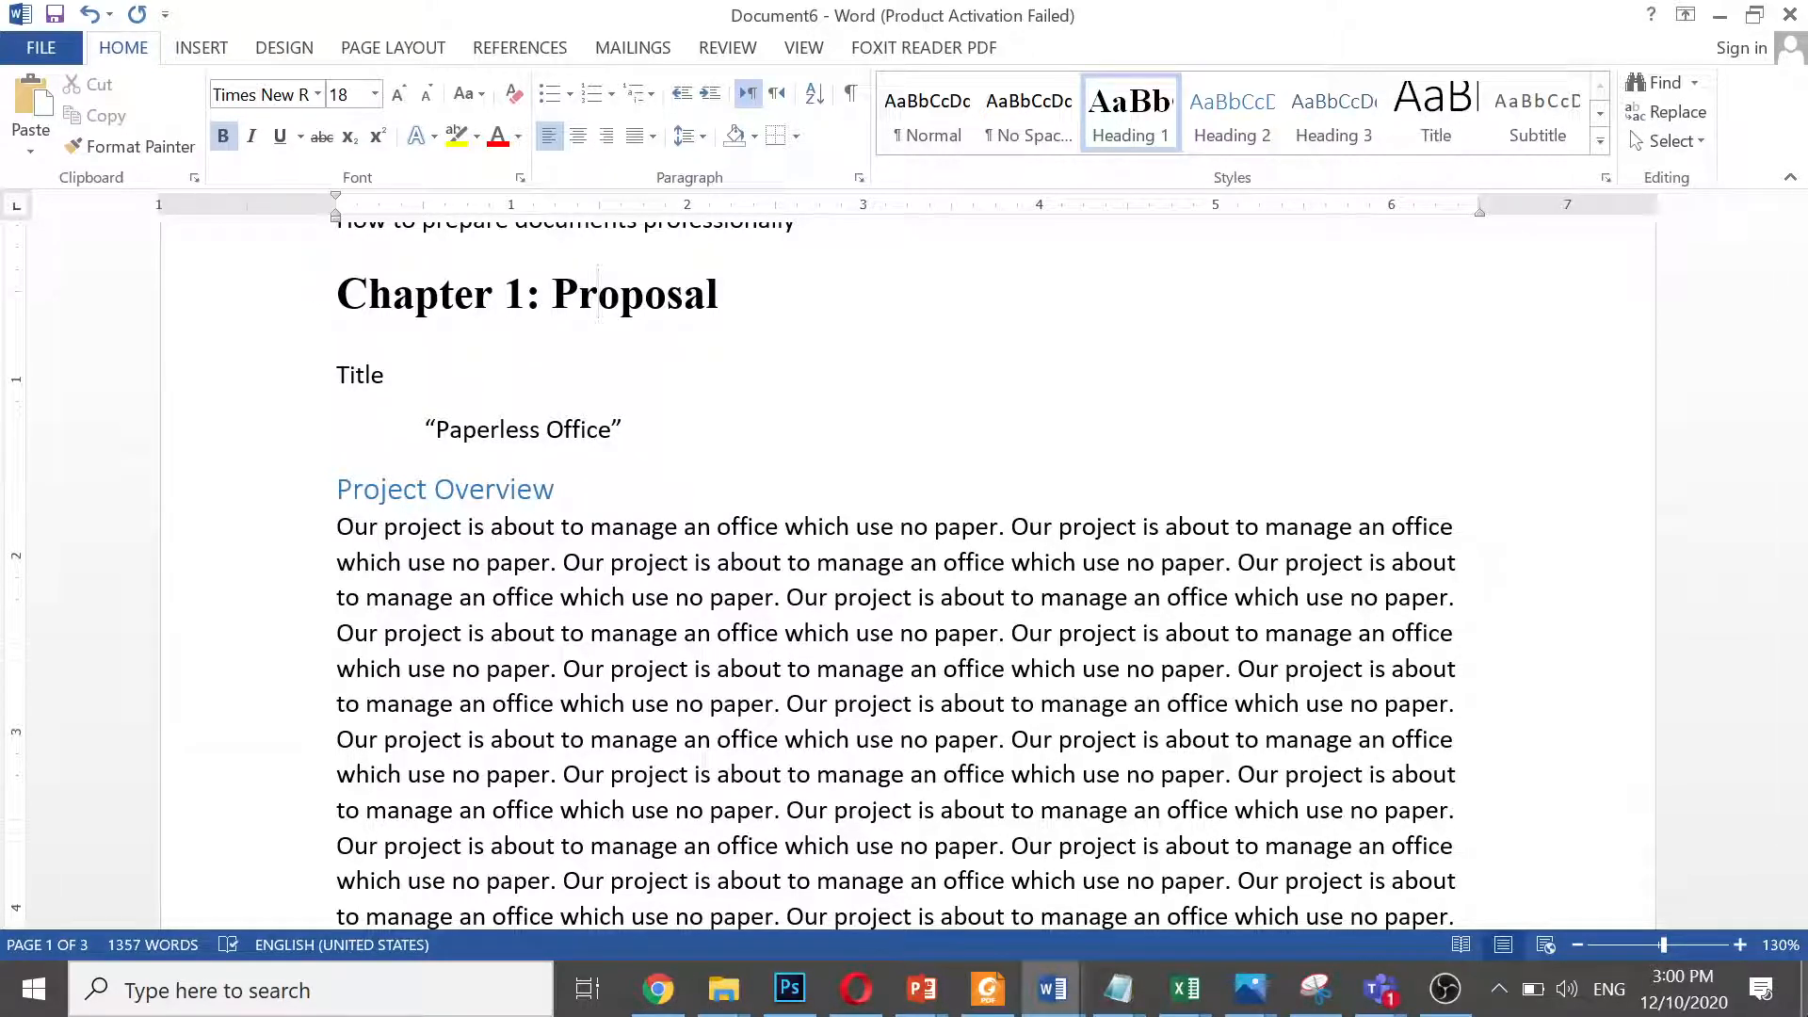
# Undo and restore the Heading 1 style change, try Heading 1 on the Project Overview title, and undo that trial
pyautogui.hotkey('ctrl', 'z')
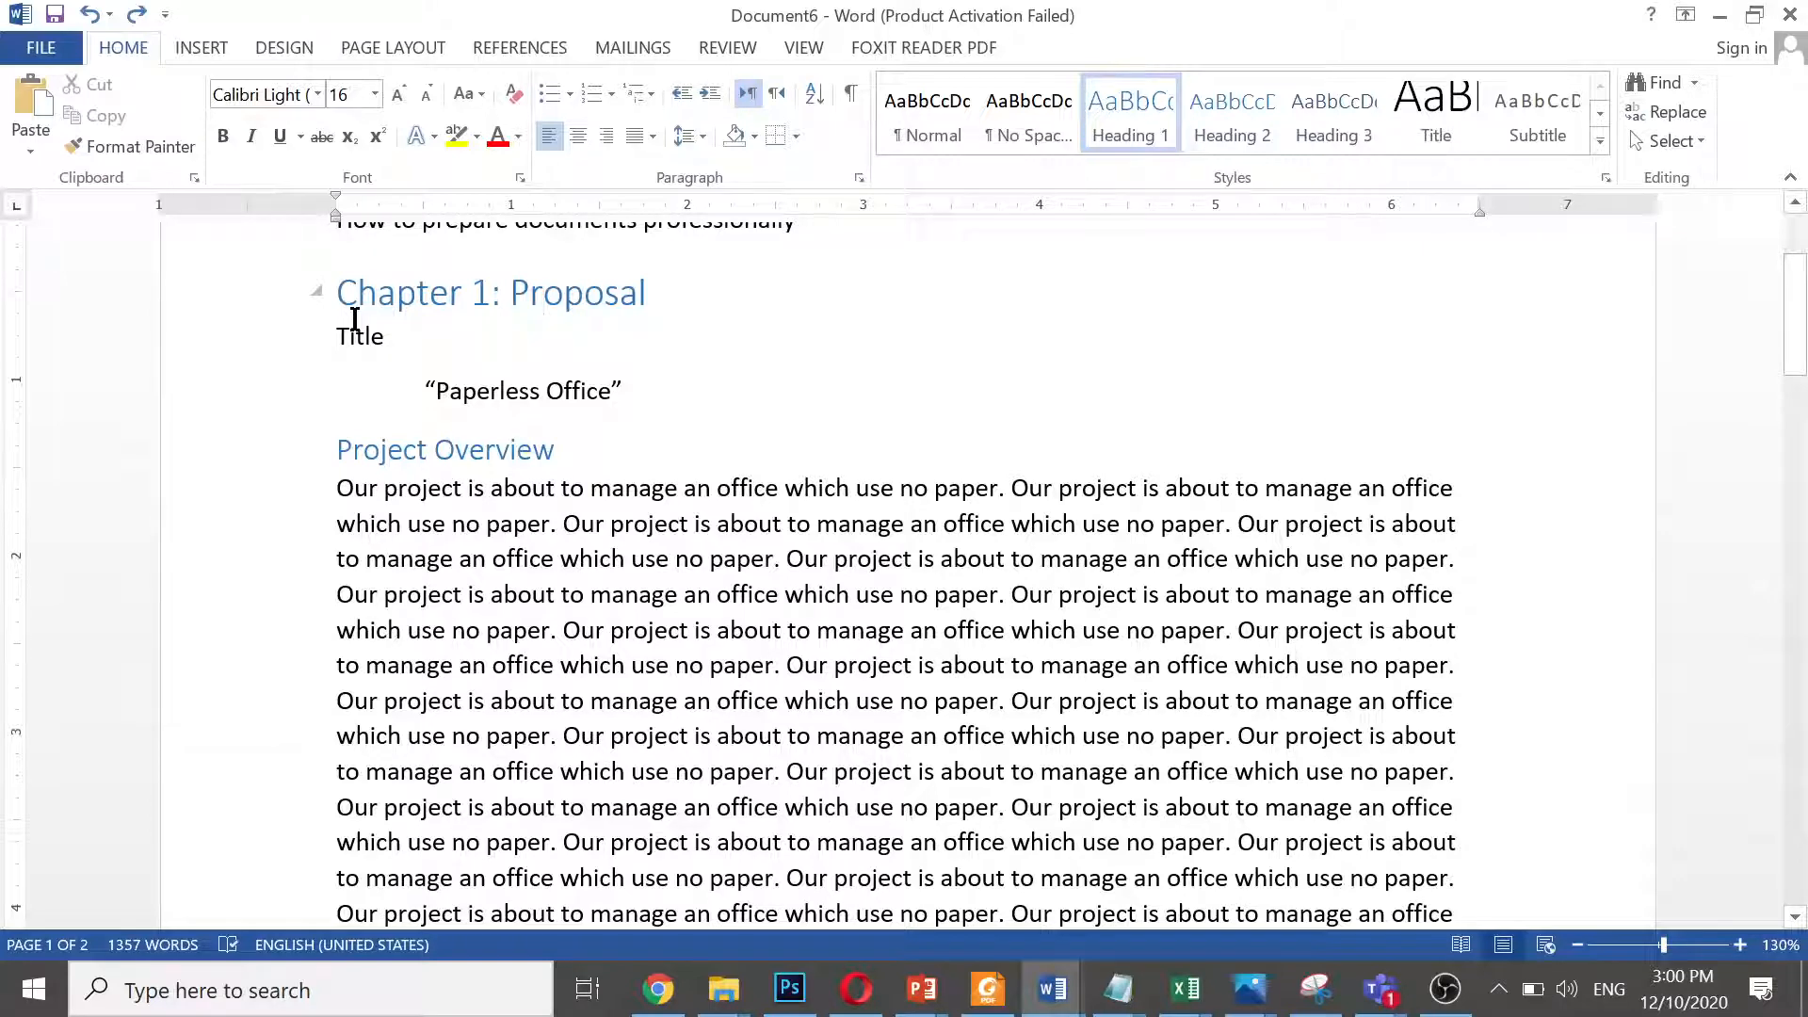
pyautogui.hotkey('ctrl', 'z')
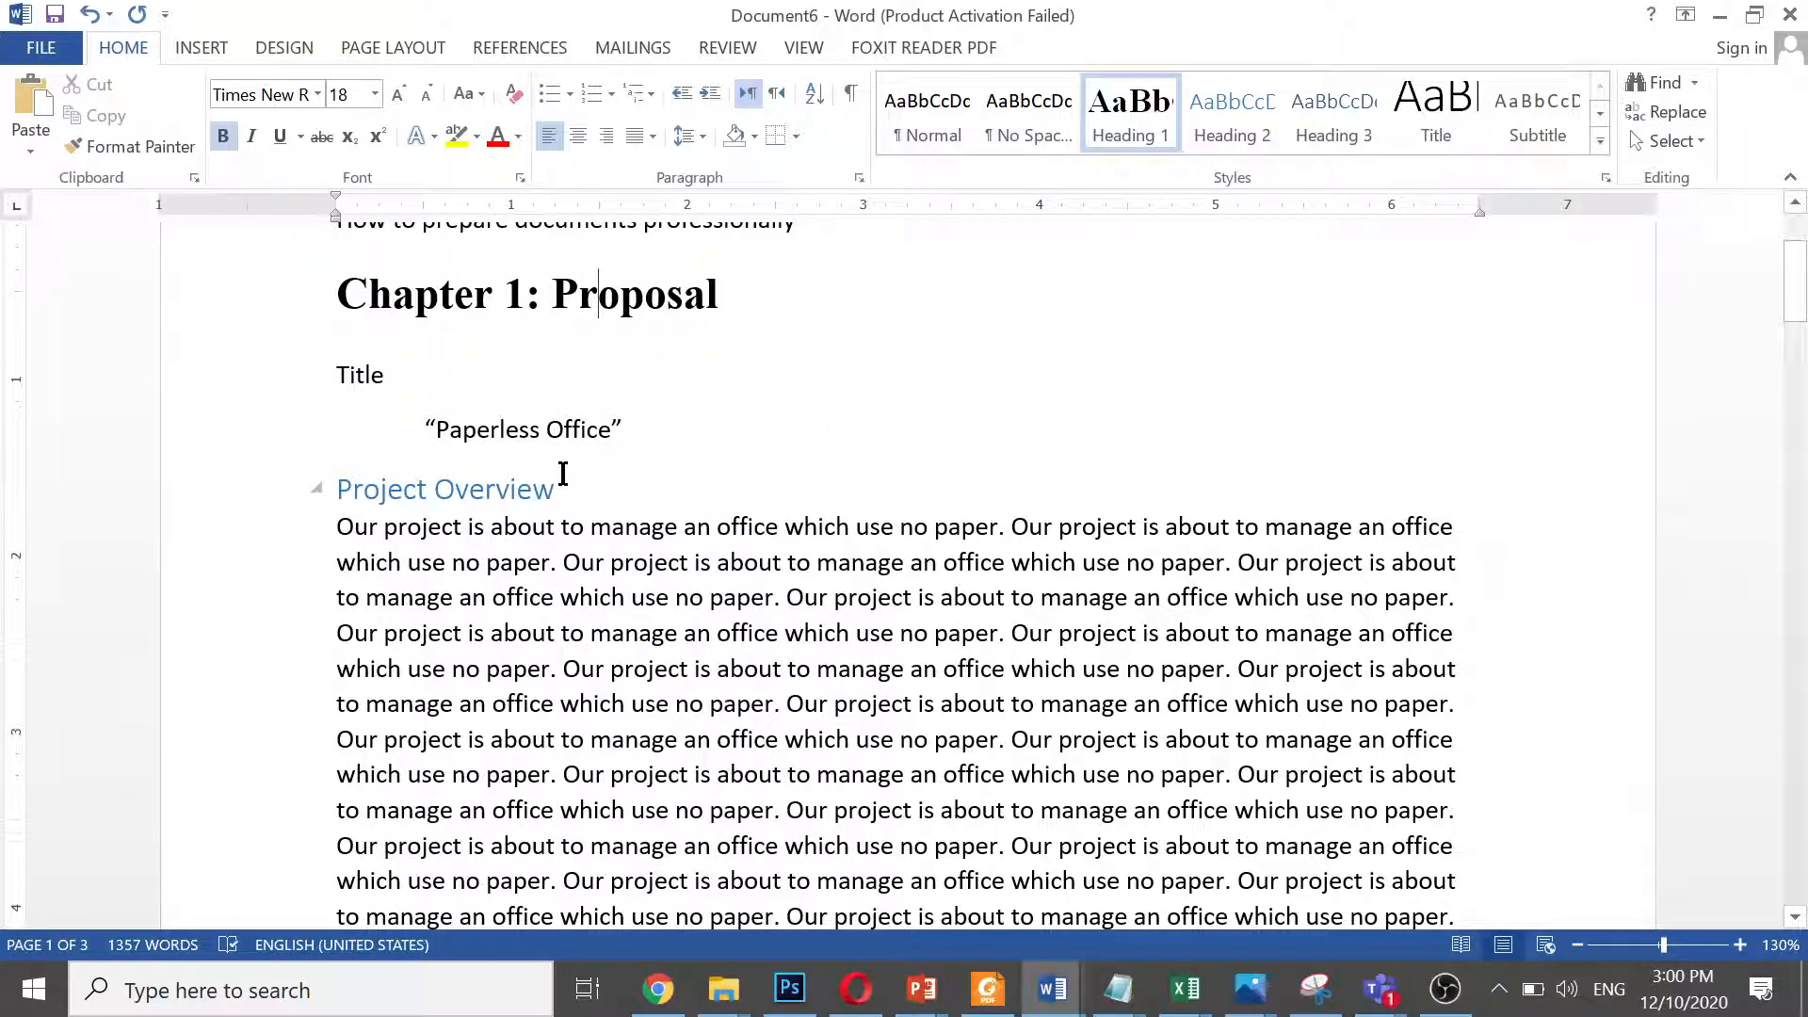
pyautogui.click(536, 490)
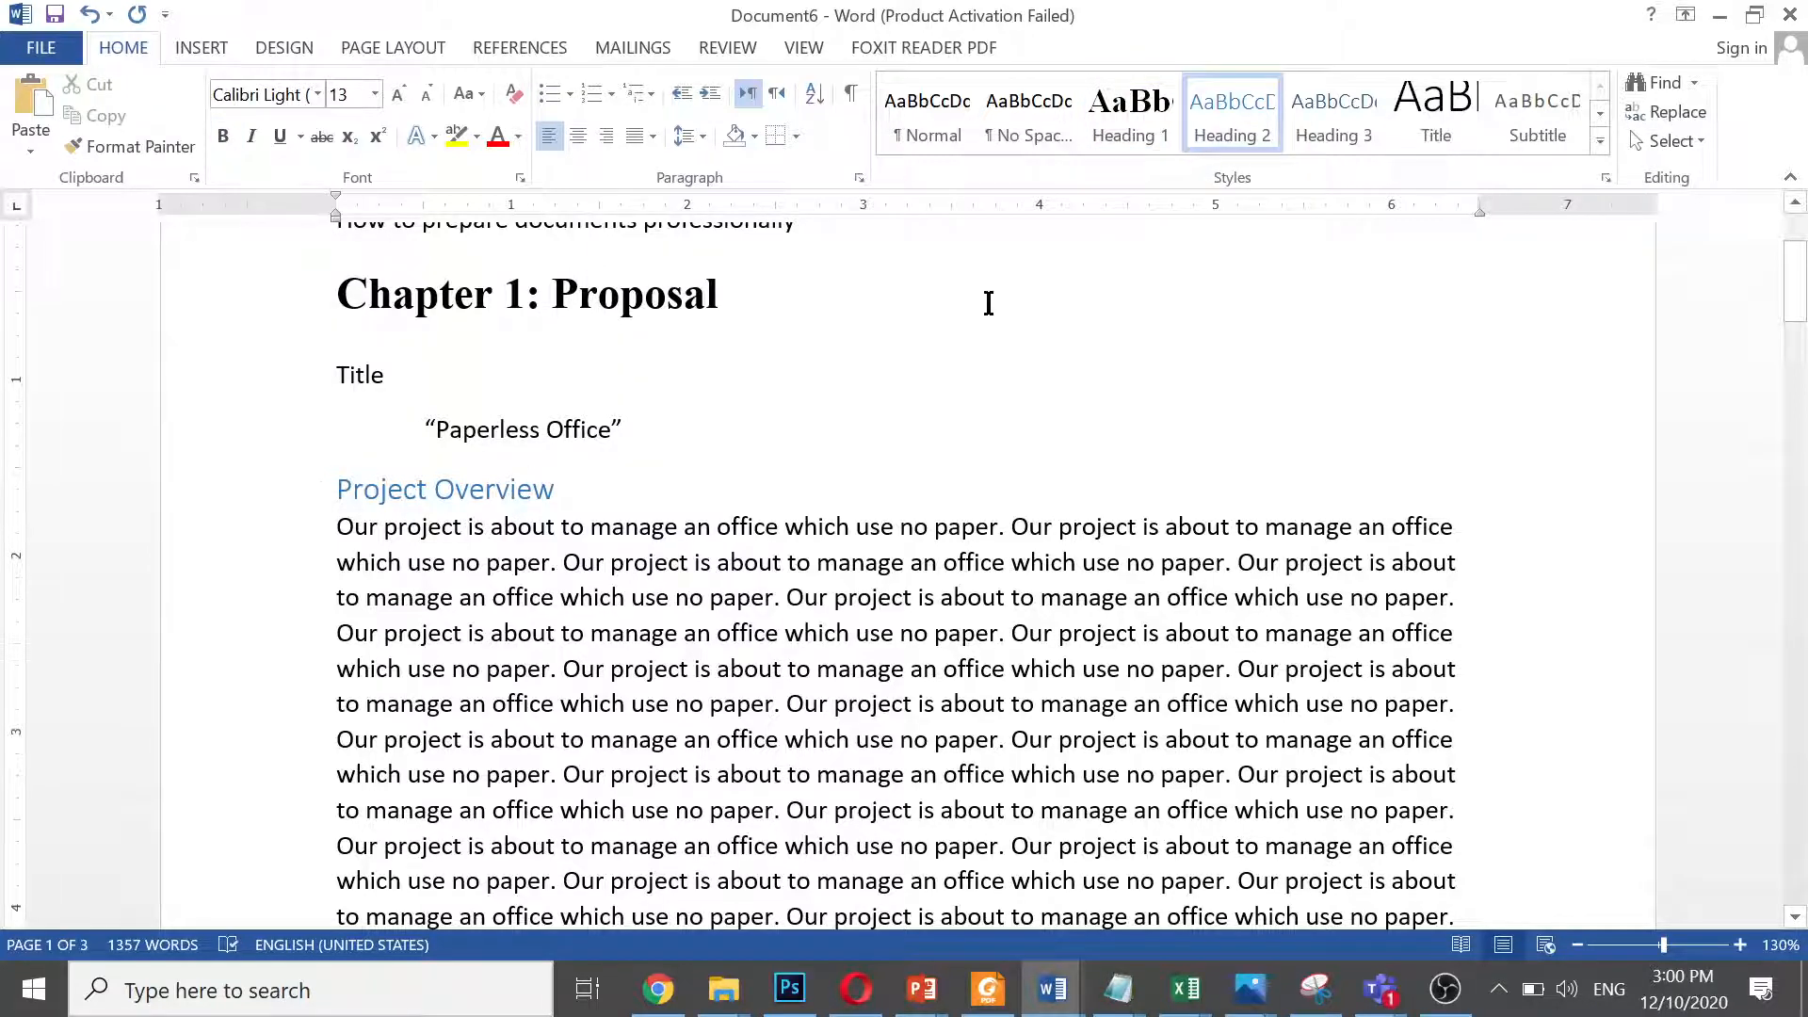
pyautogui.click(1121, 126)
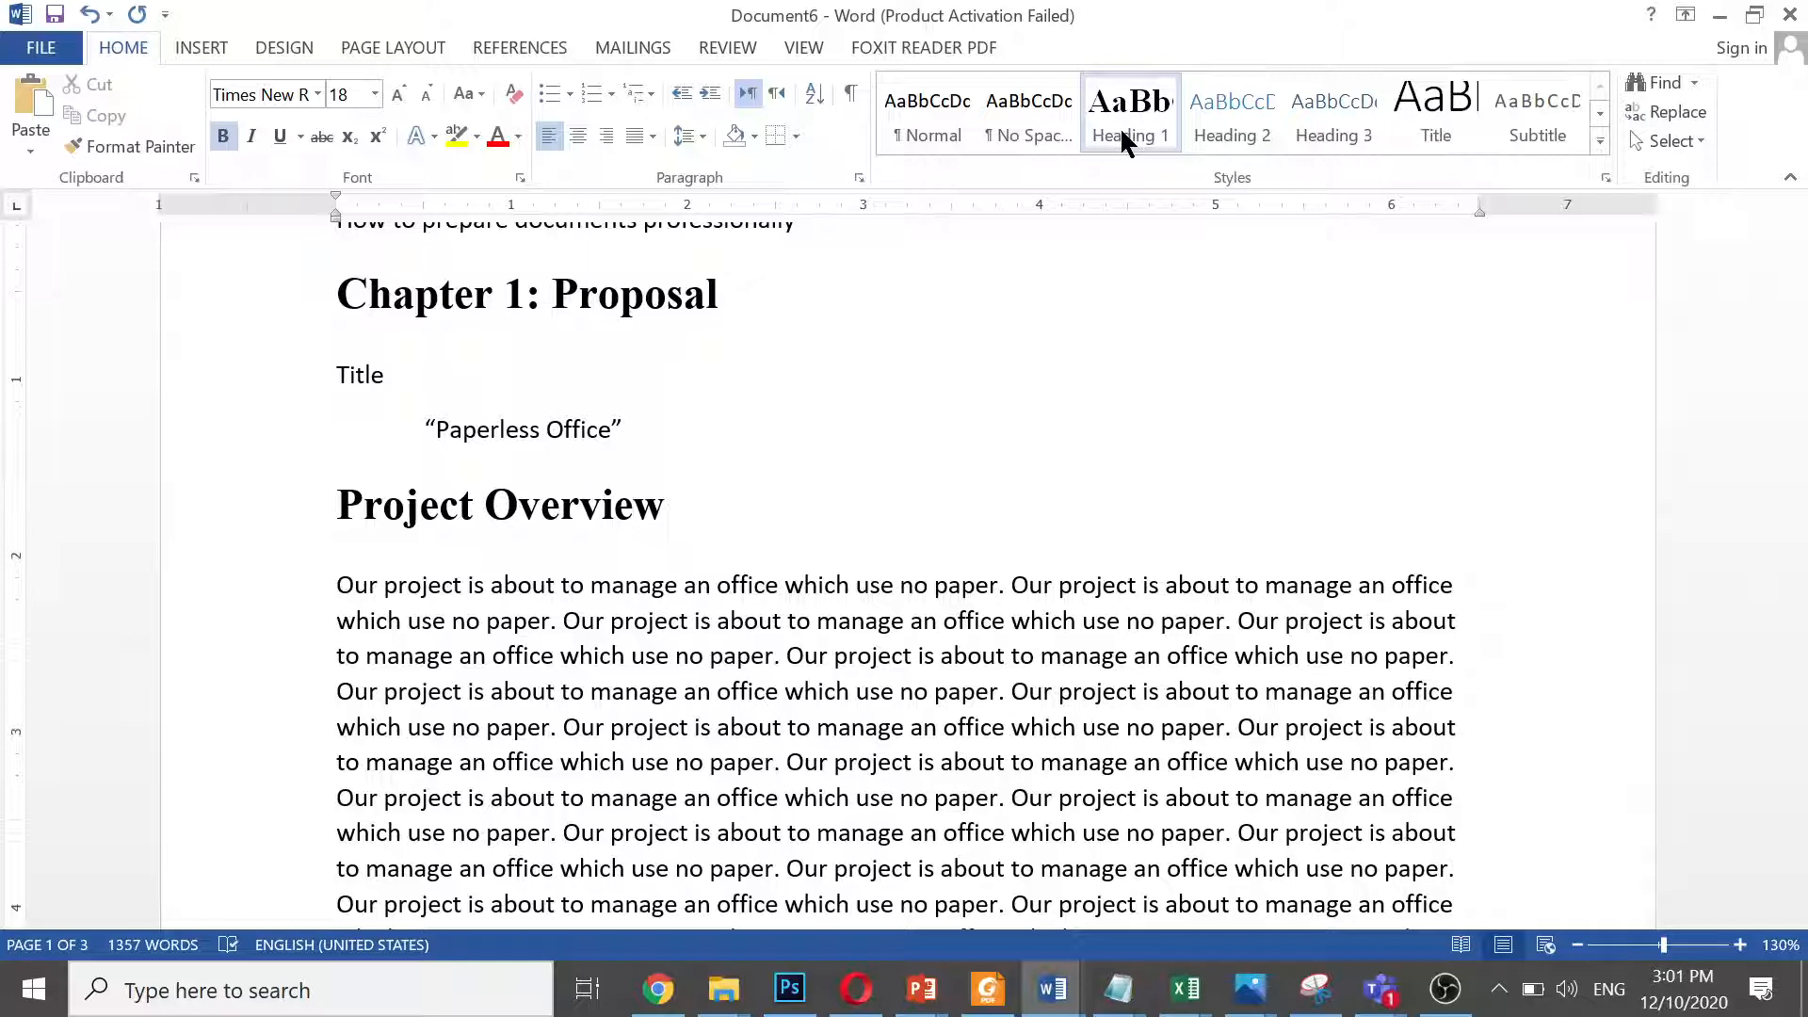
pyautogui.click(1221, 118)
pyautogui.hotkey('ctrl', 'z')
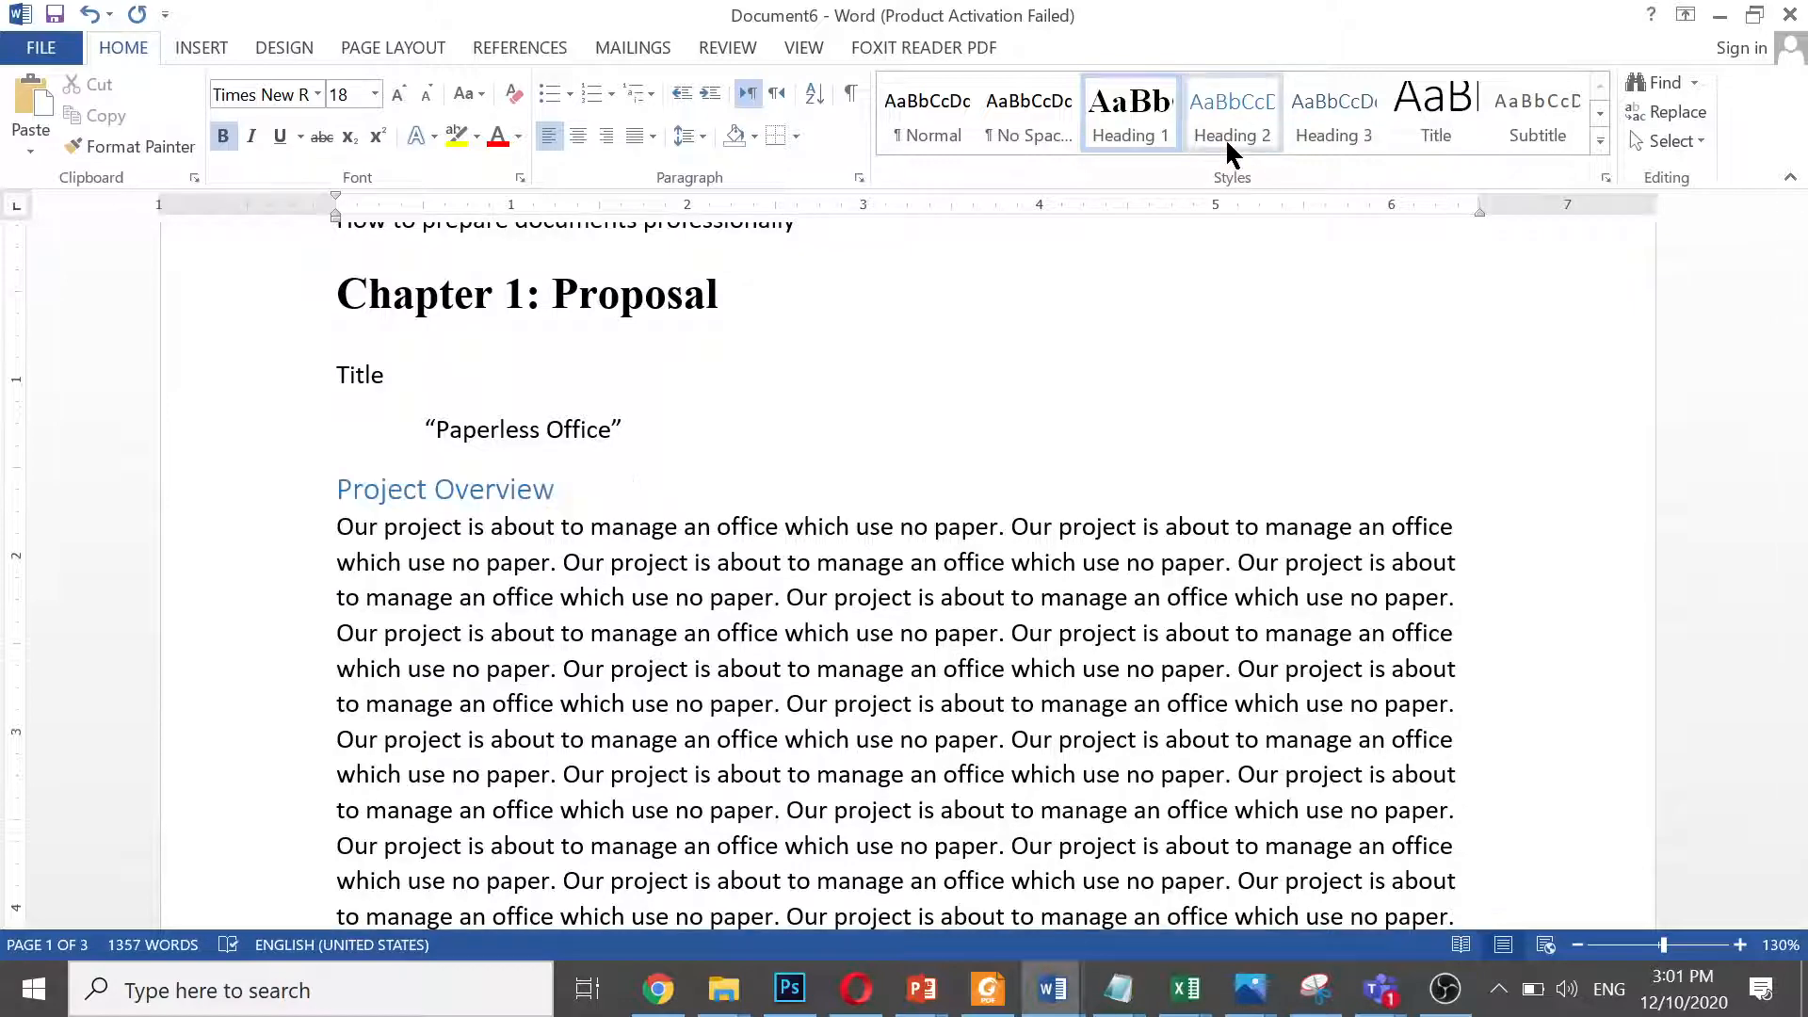
# Apply the Heading 2 style to the "Title" line under Chapter 1: Proposal
pyautogui.click(1225, 138)
pyautogui.click(356, 375)
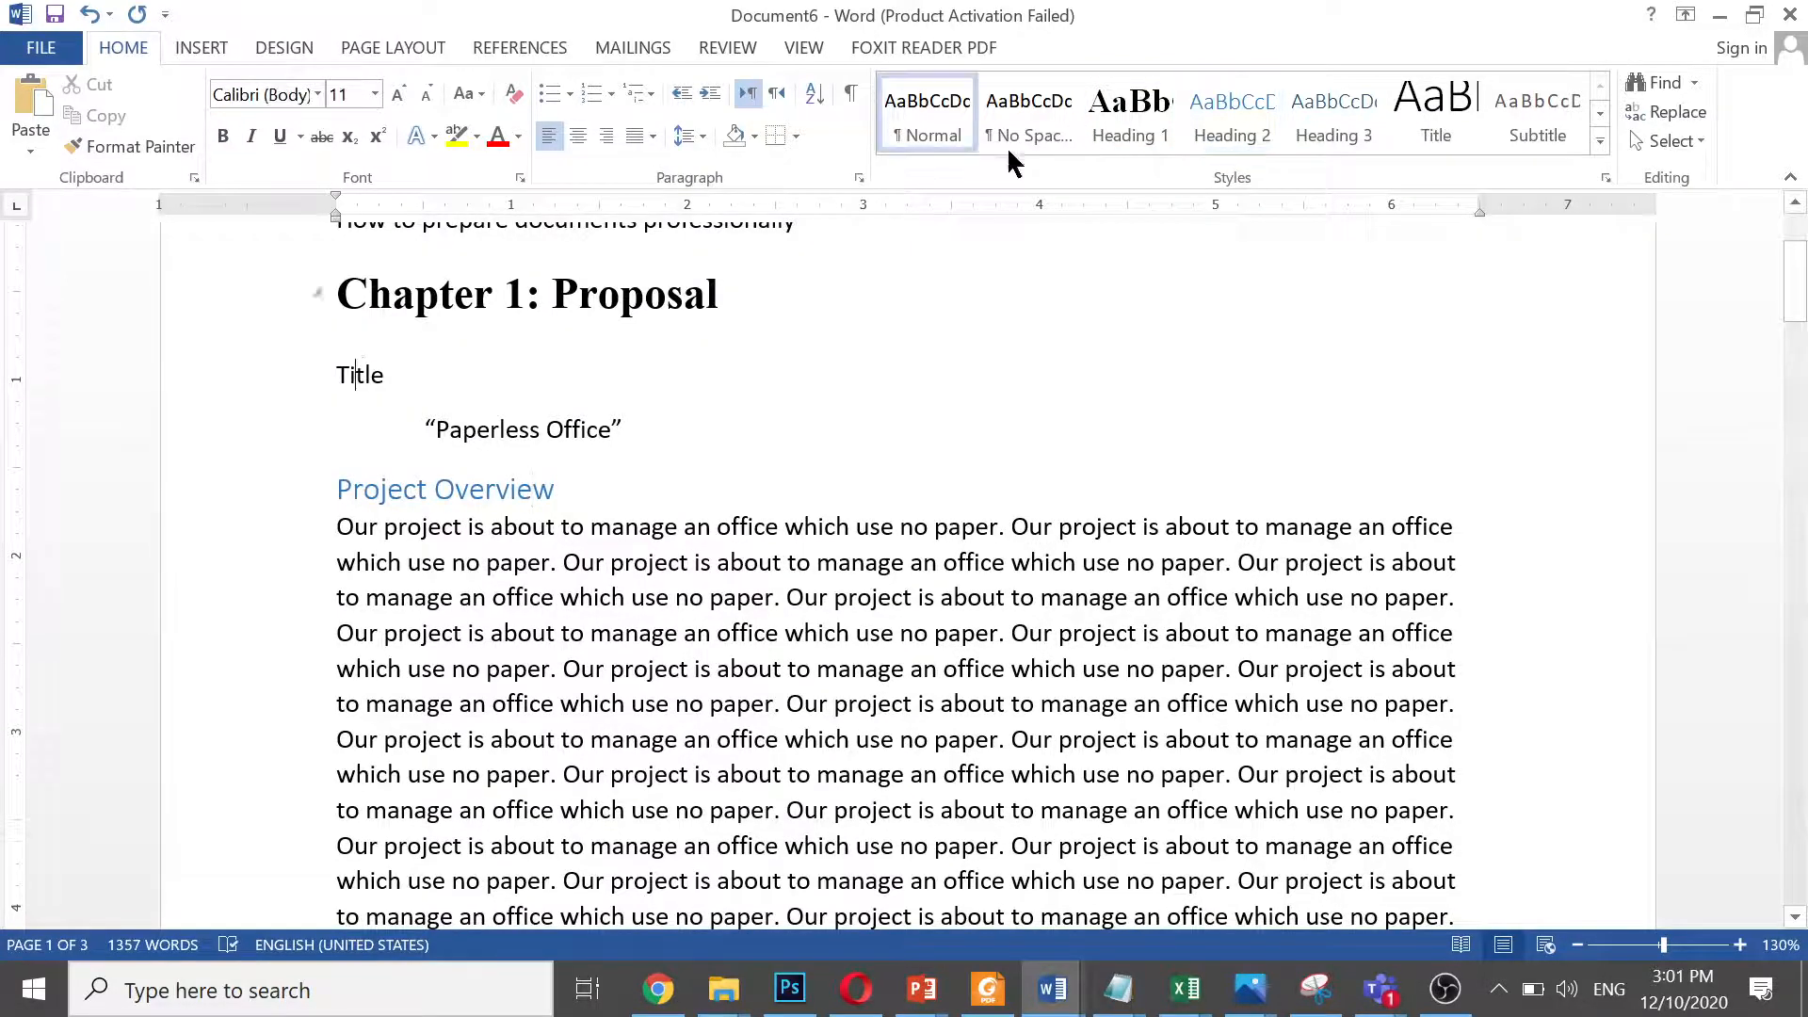
pyautogui.click(1225, 132)
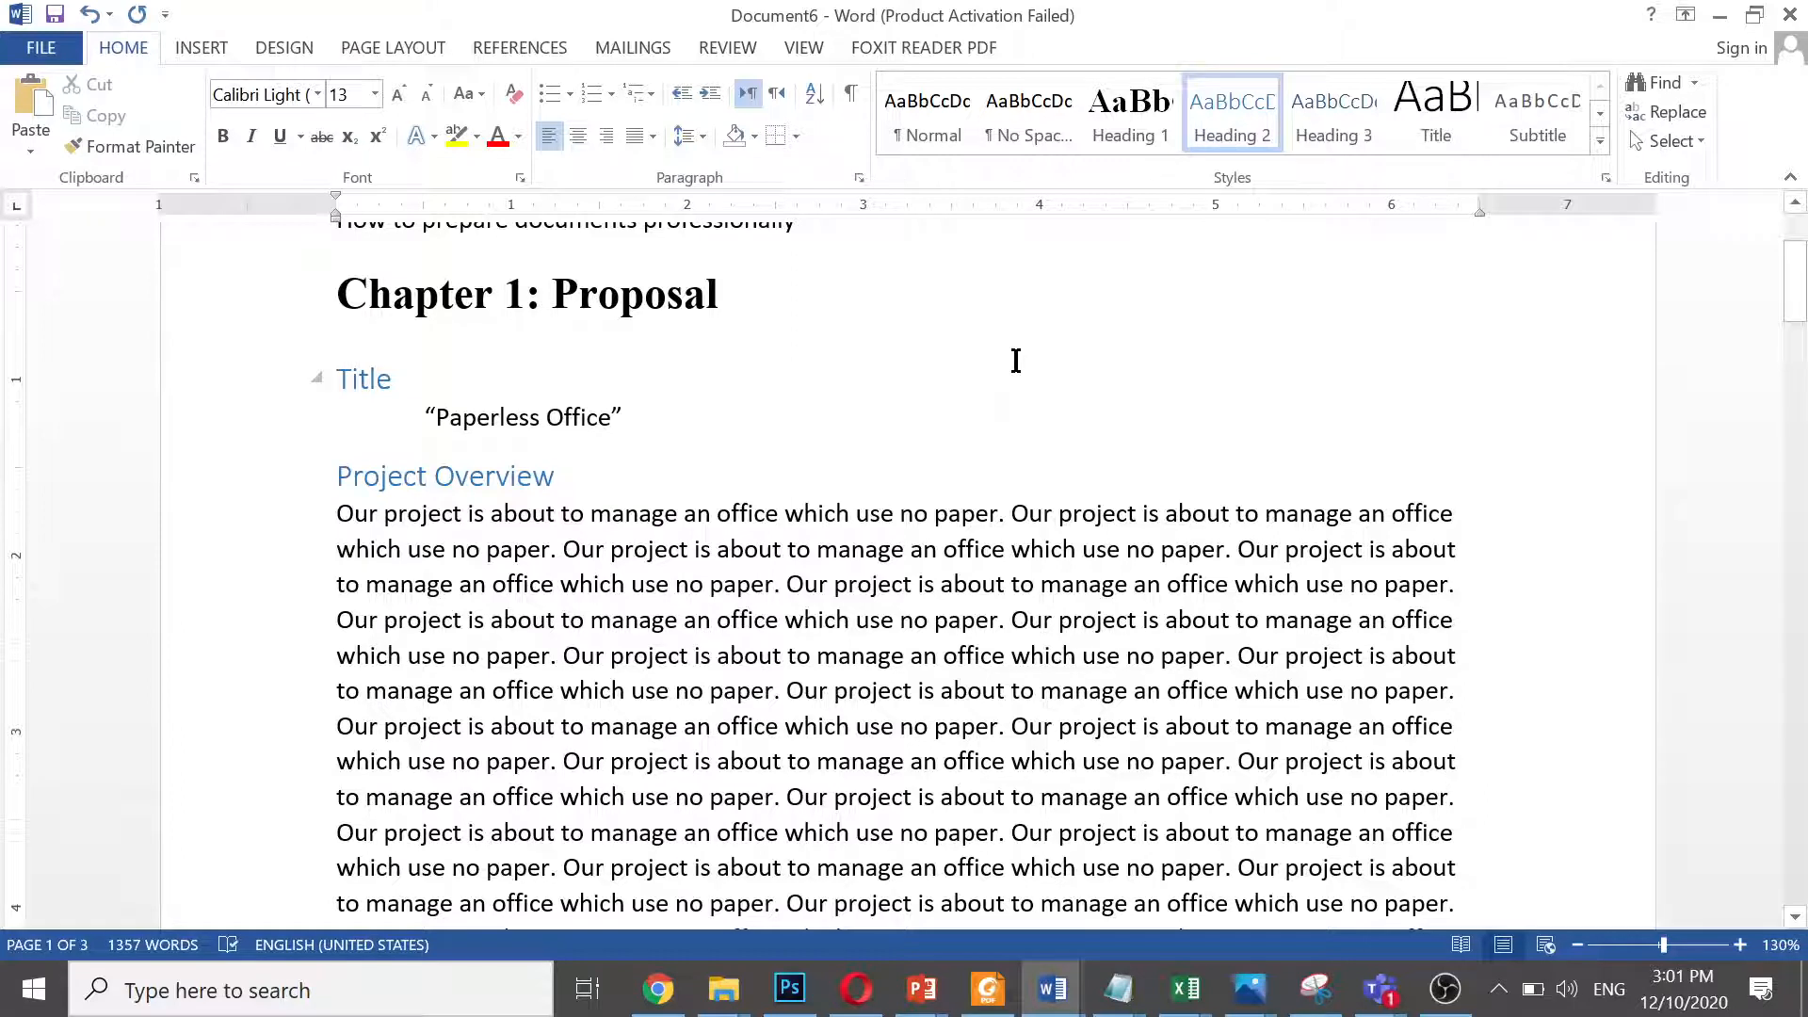
# Open the Heading 2 style's font settings for modification and set the Latin text size to 16
pyautogui.rightClick(1221, 119)
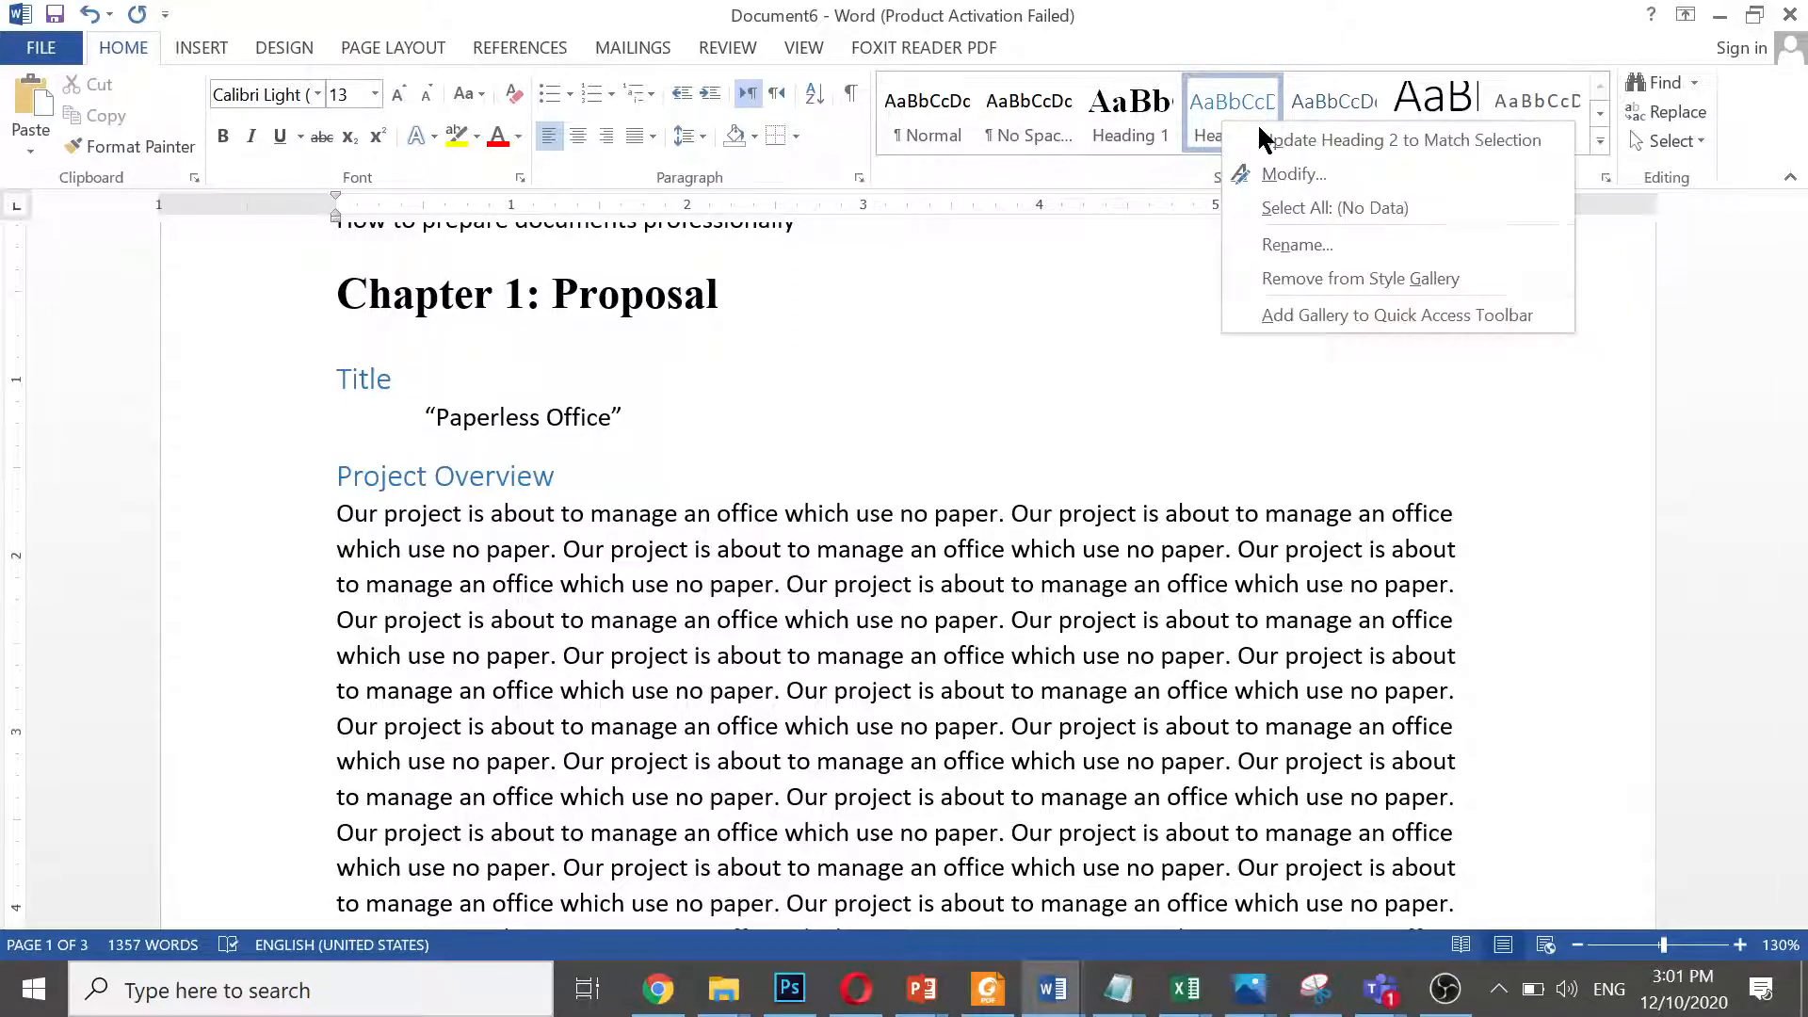
pyautogui.click(1277, 174)
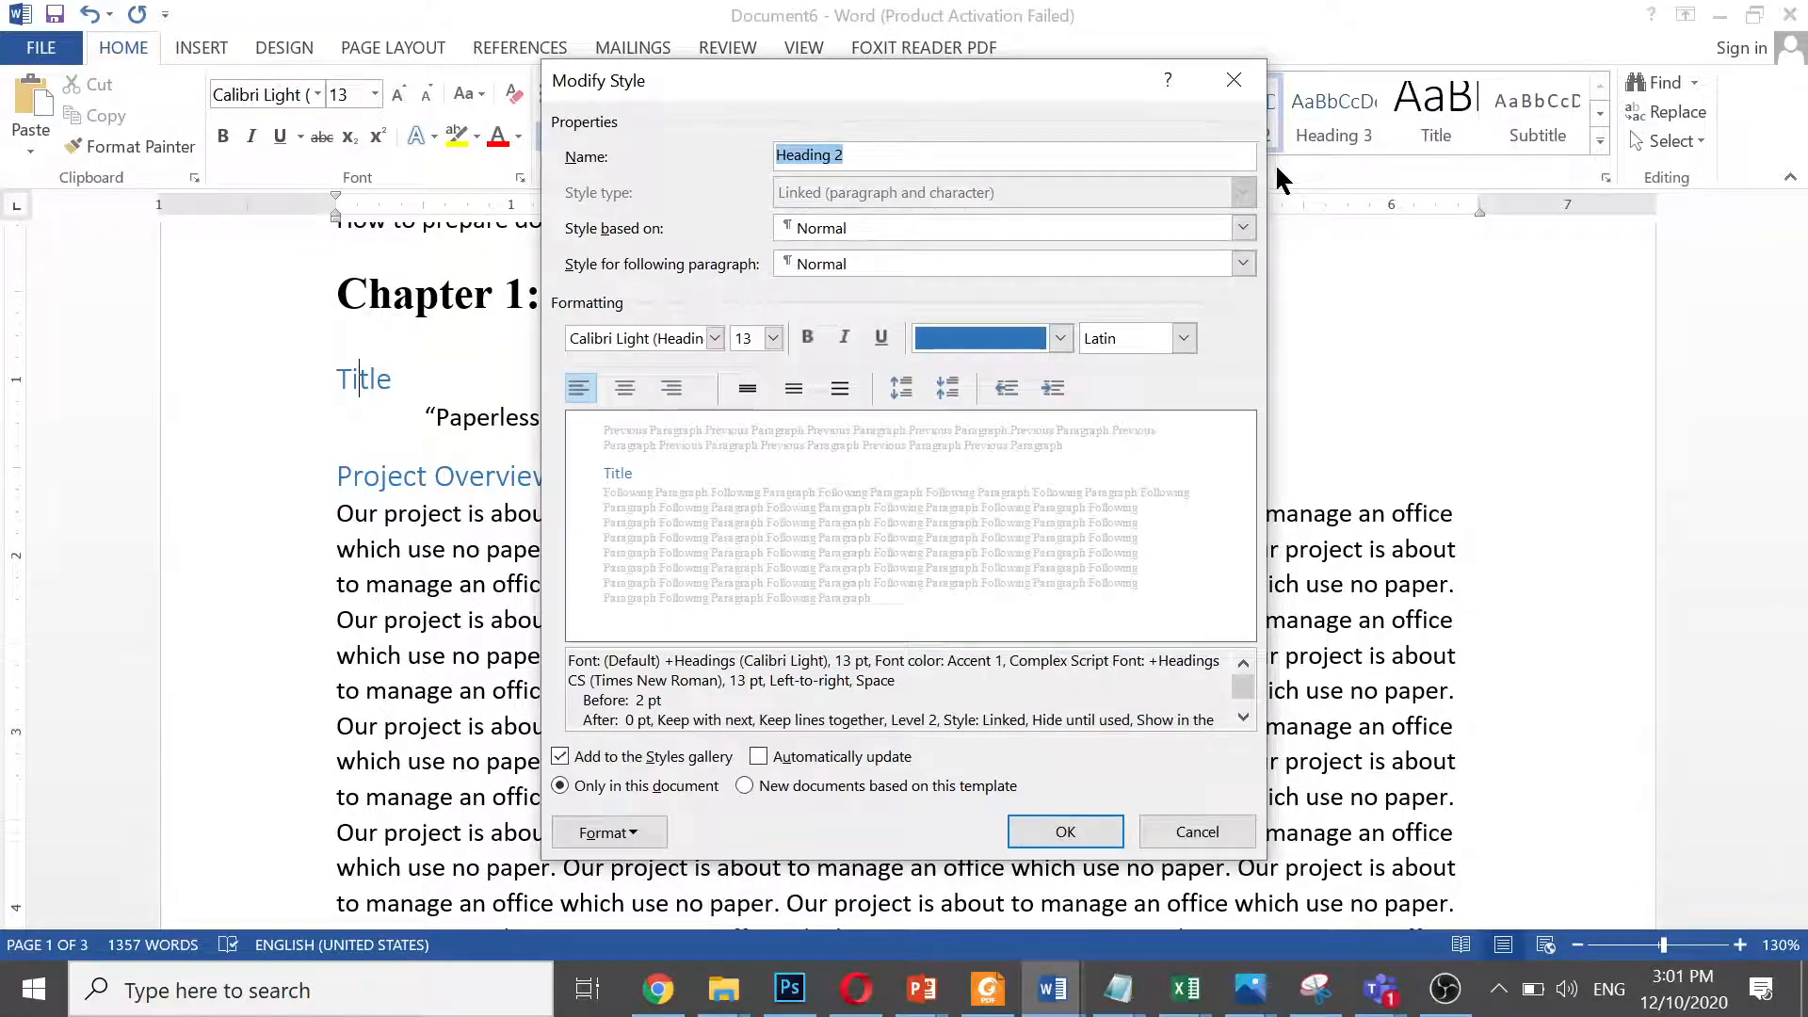
pyautogui.click(636, 829)
pyautogui.click(641, 552)
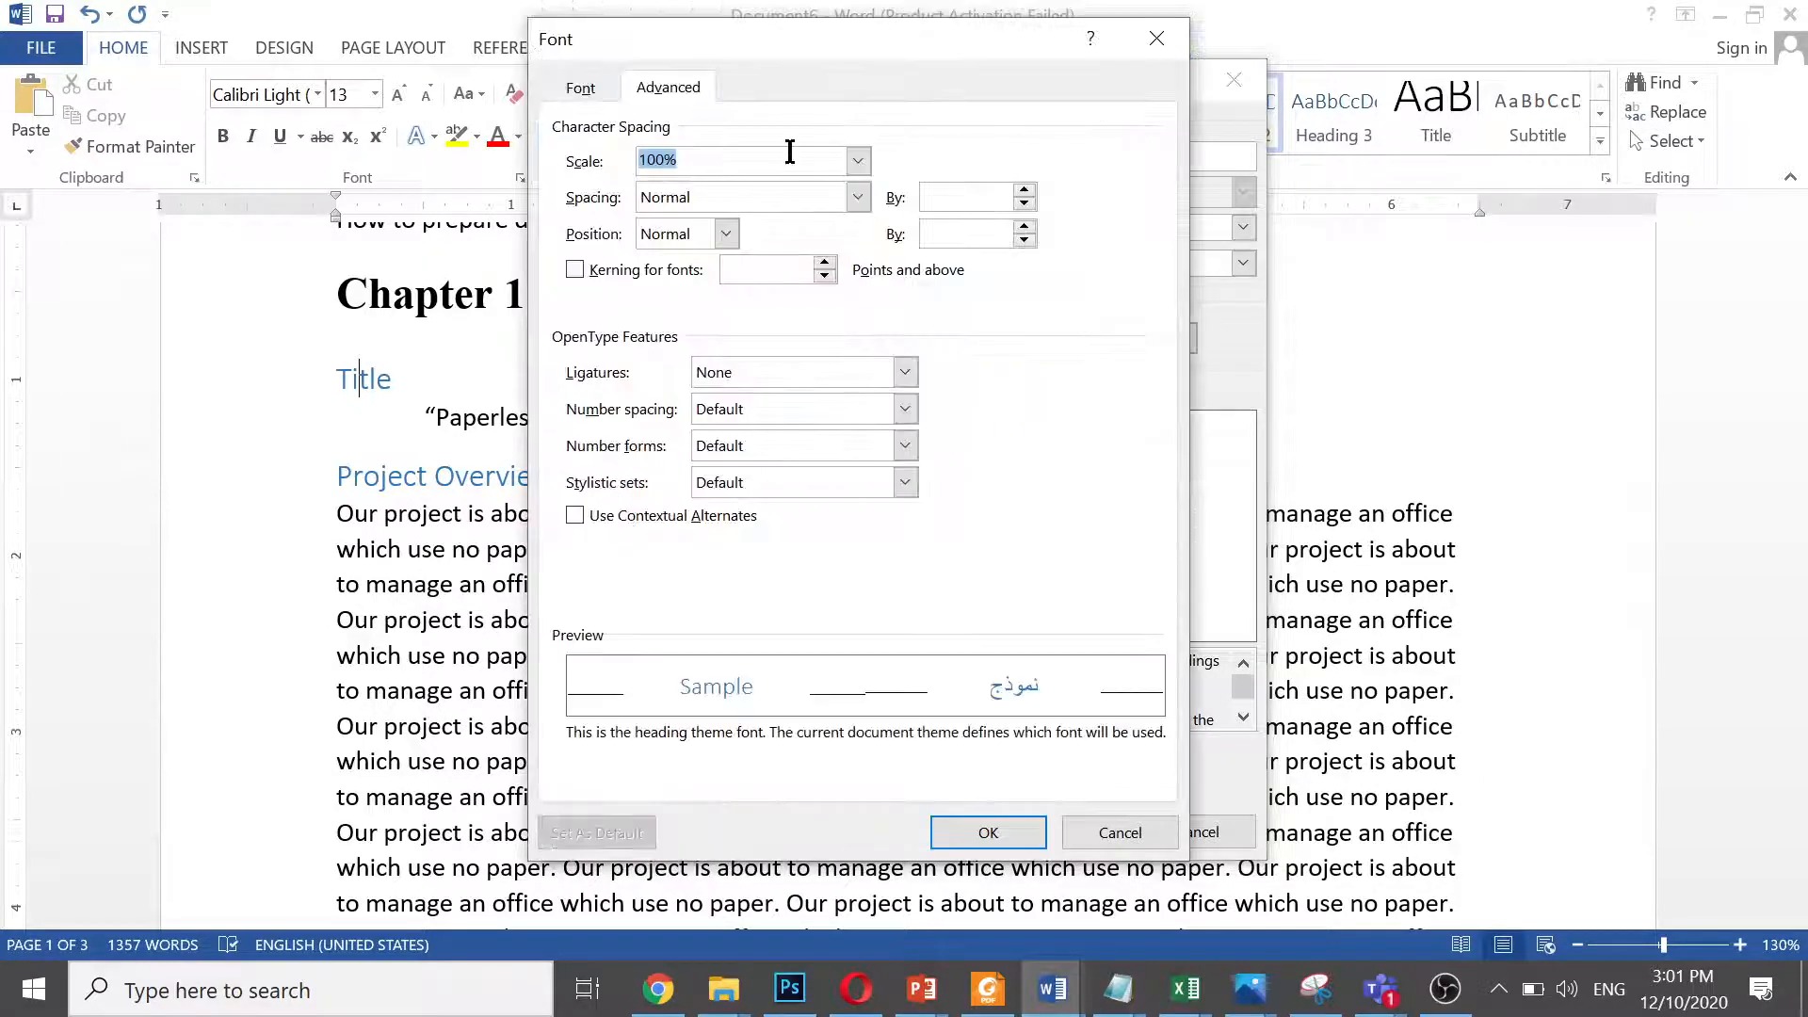
pyautogui.click(605, 87)
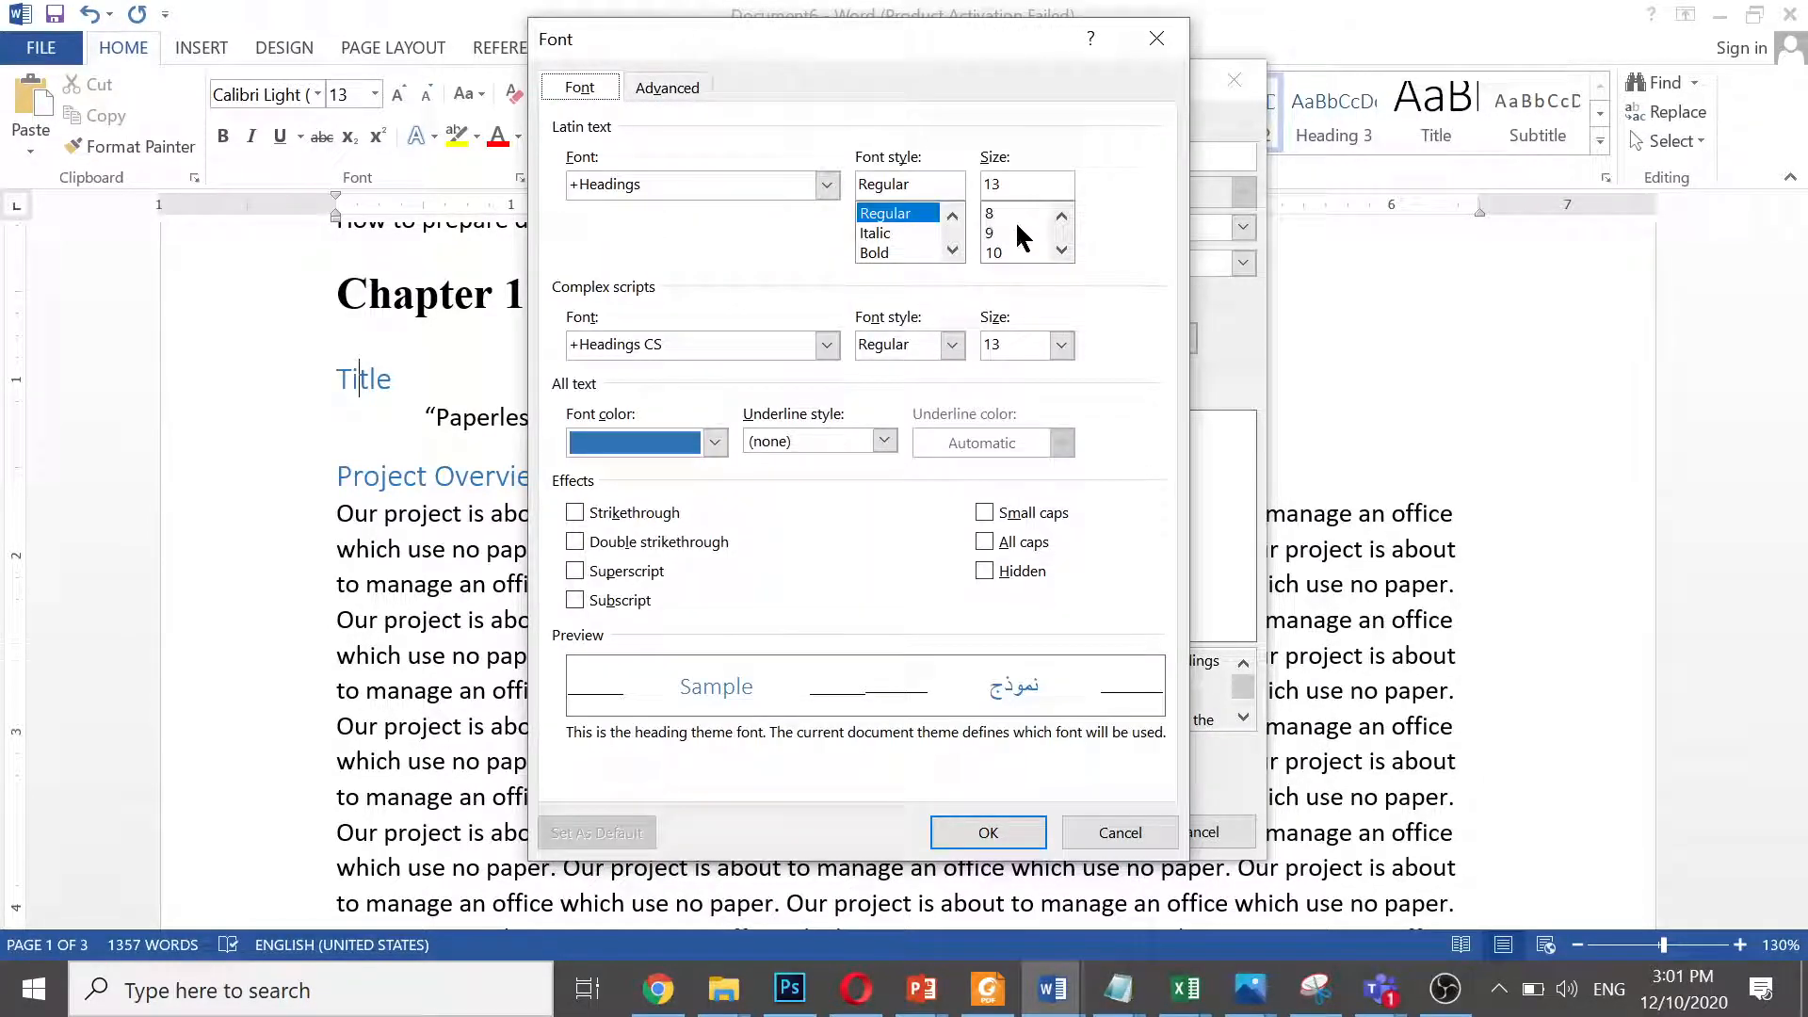
pyautogui.click(1062, 250)
pyautogui.click(1062, 249)
pyautogui.click(1062, 250)
pyautogui.click(1061, 250)
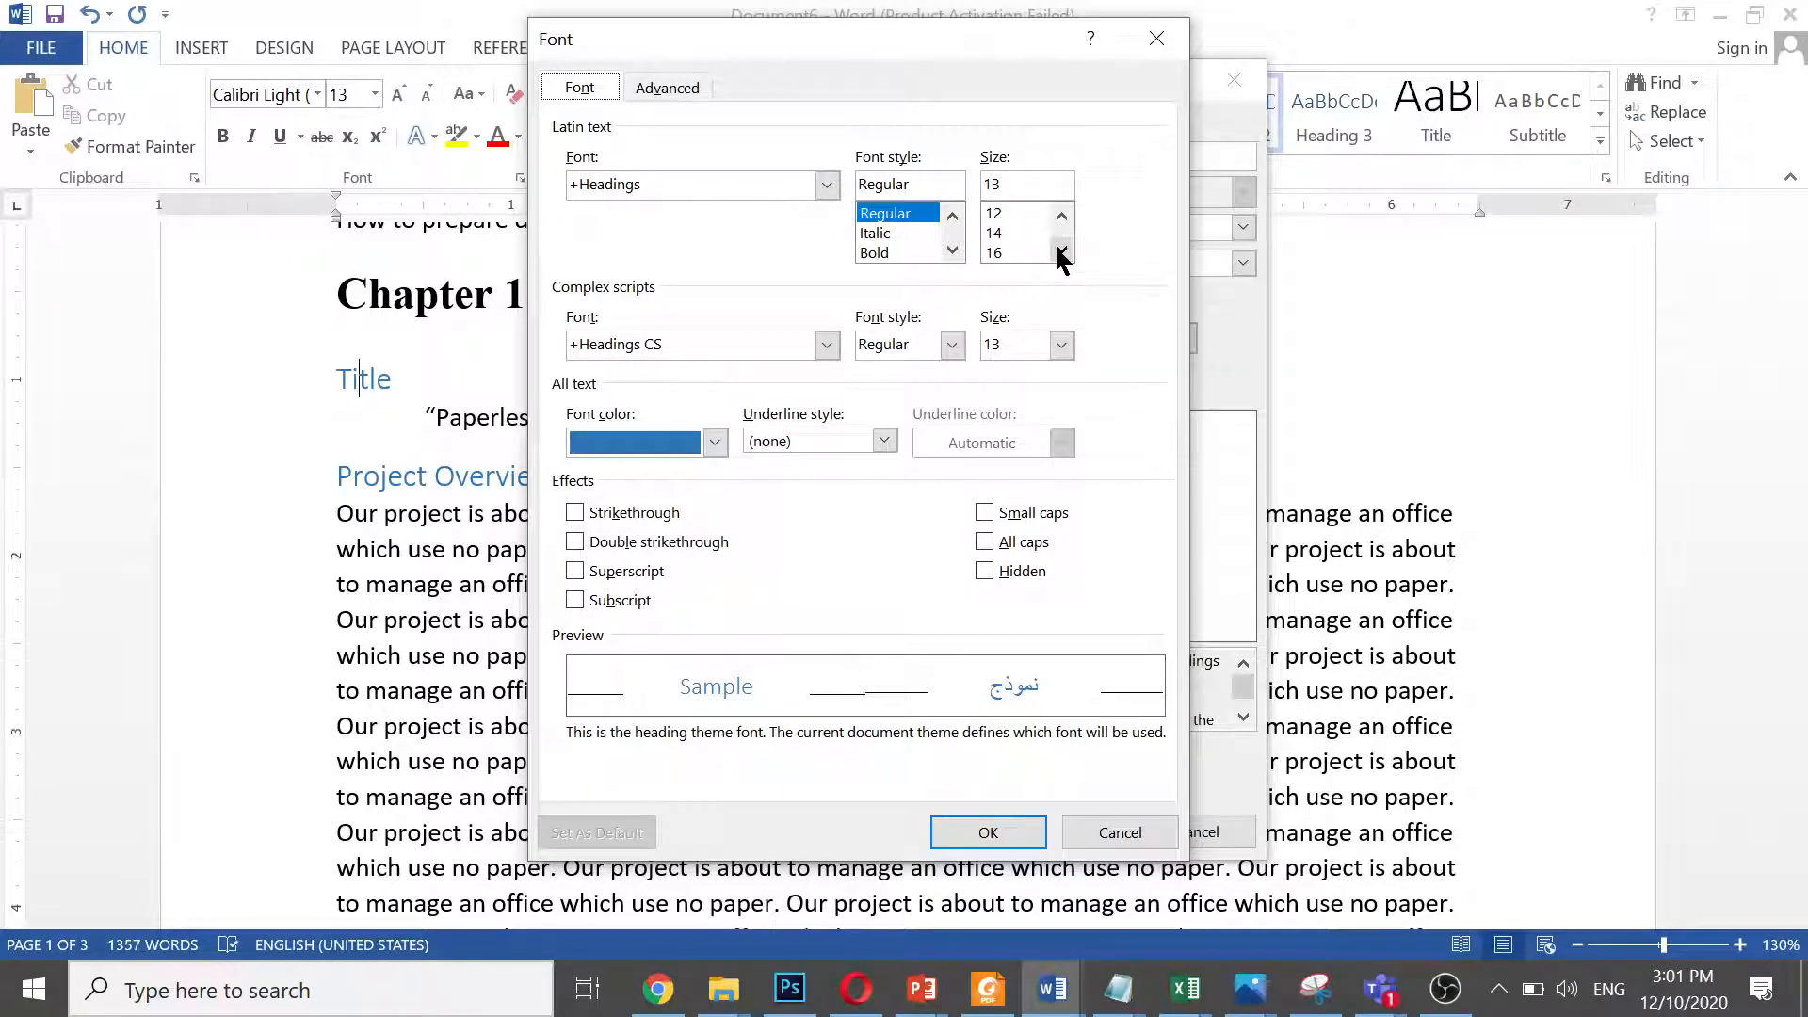
pyautogui.click(1006, 252)
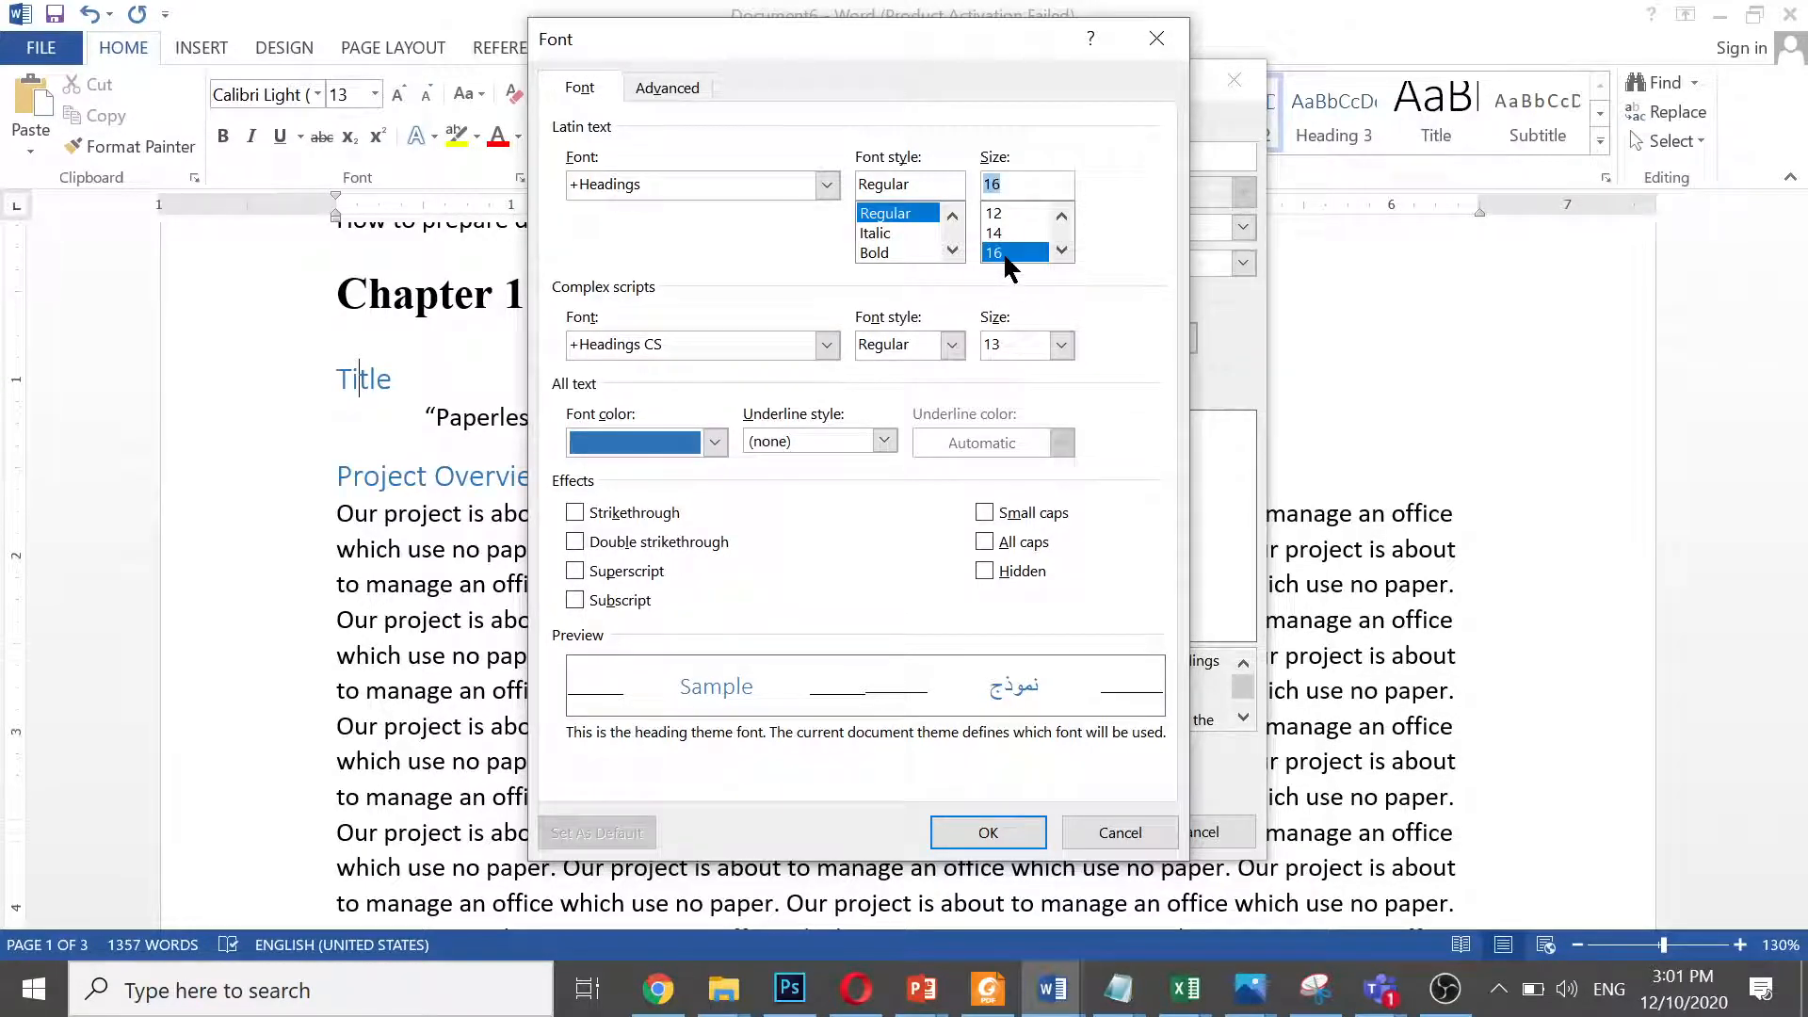
# Set the Latin text font of Heading 2 to Times New Roman
pyautogui.click(784, 183)
pyautogui.click(826, 185)
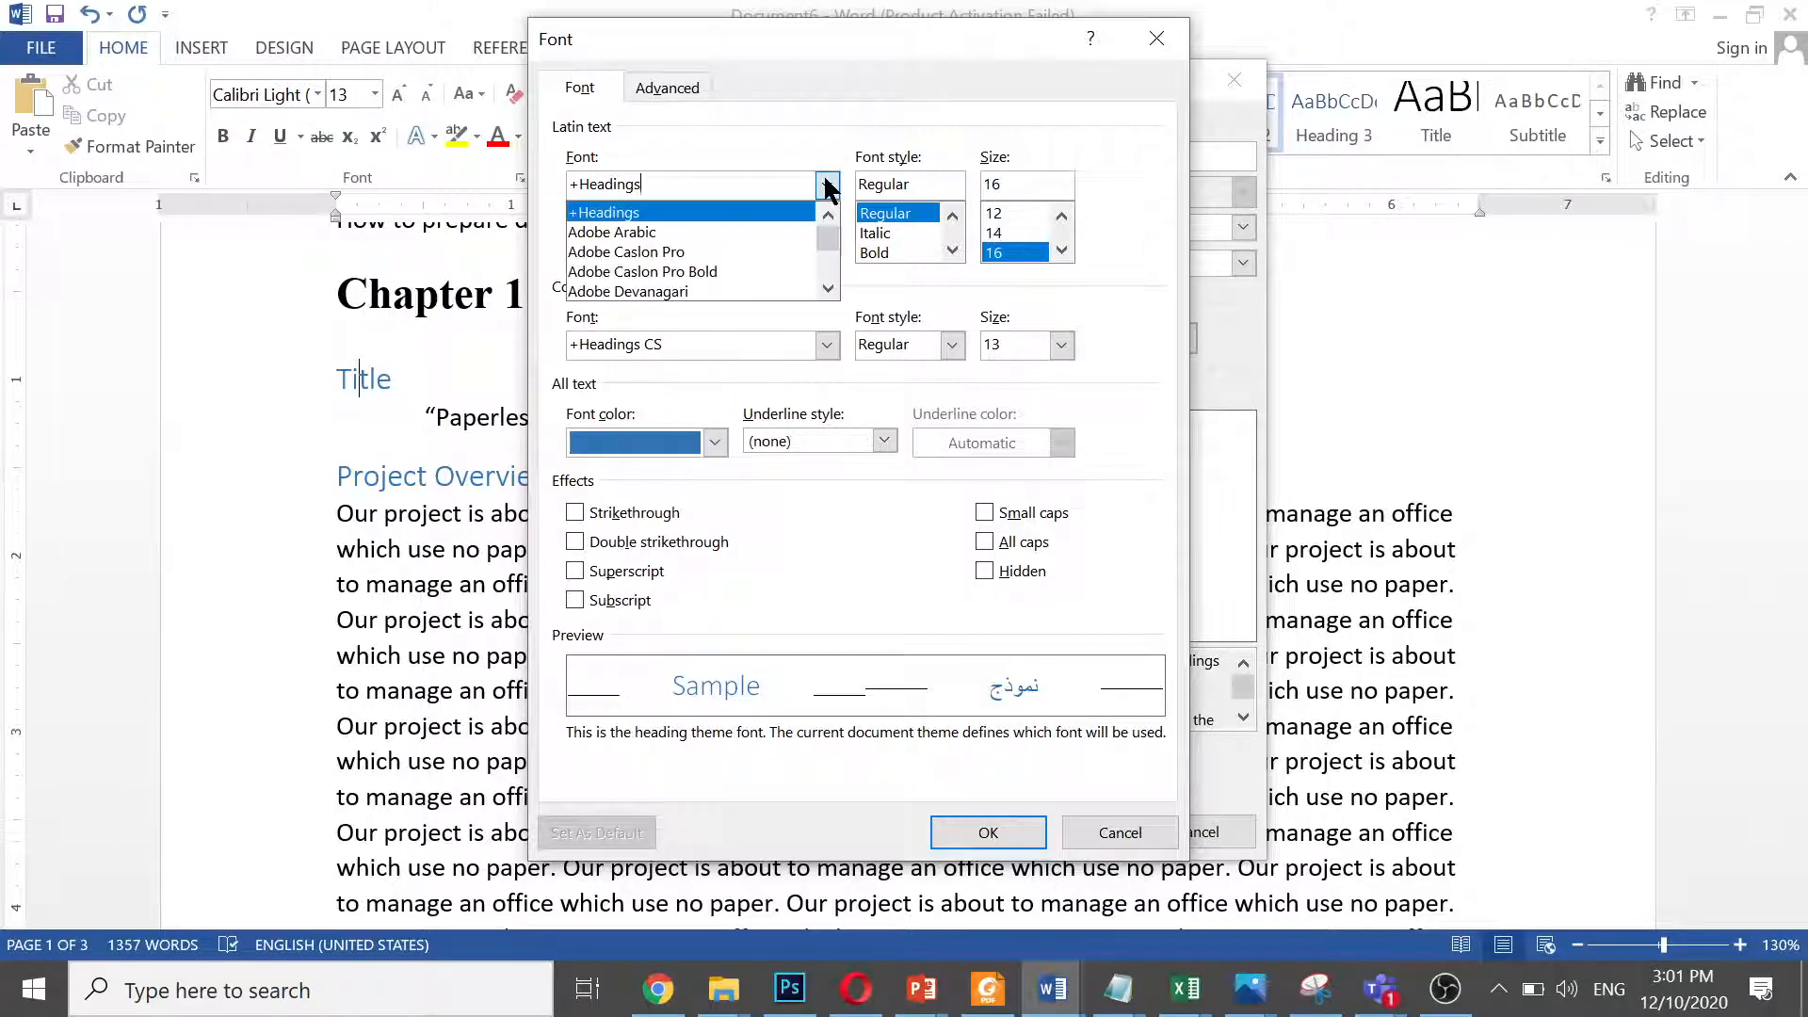
pyautogui.write('tim')
pyautogui.hotkey('ctrl', 'a')
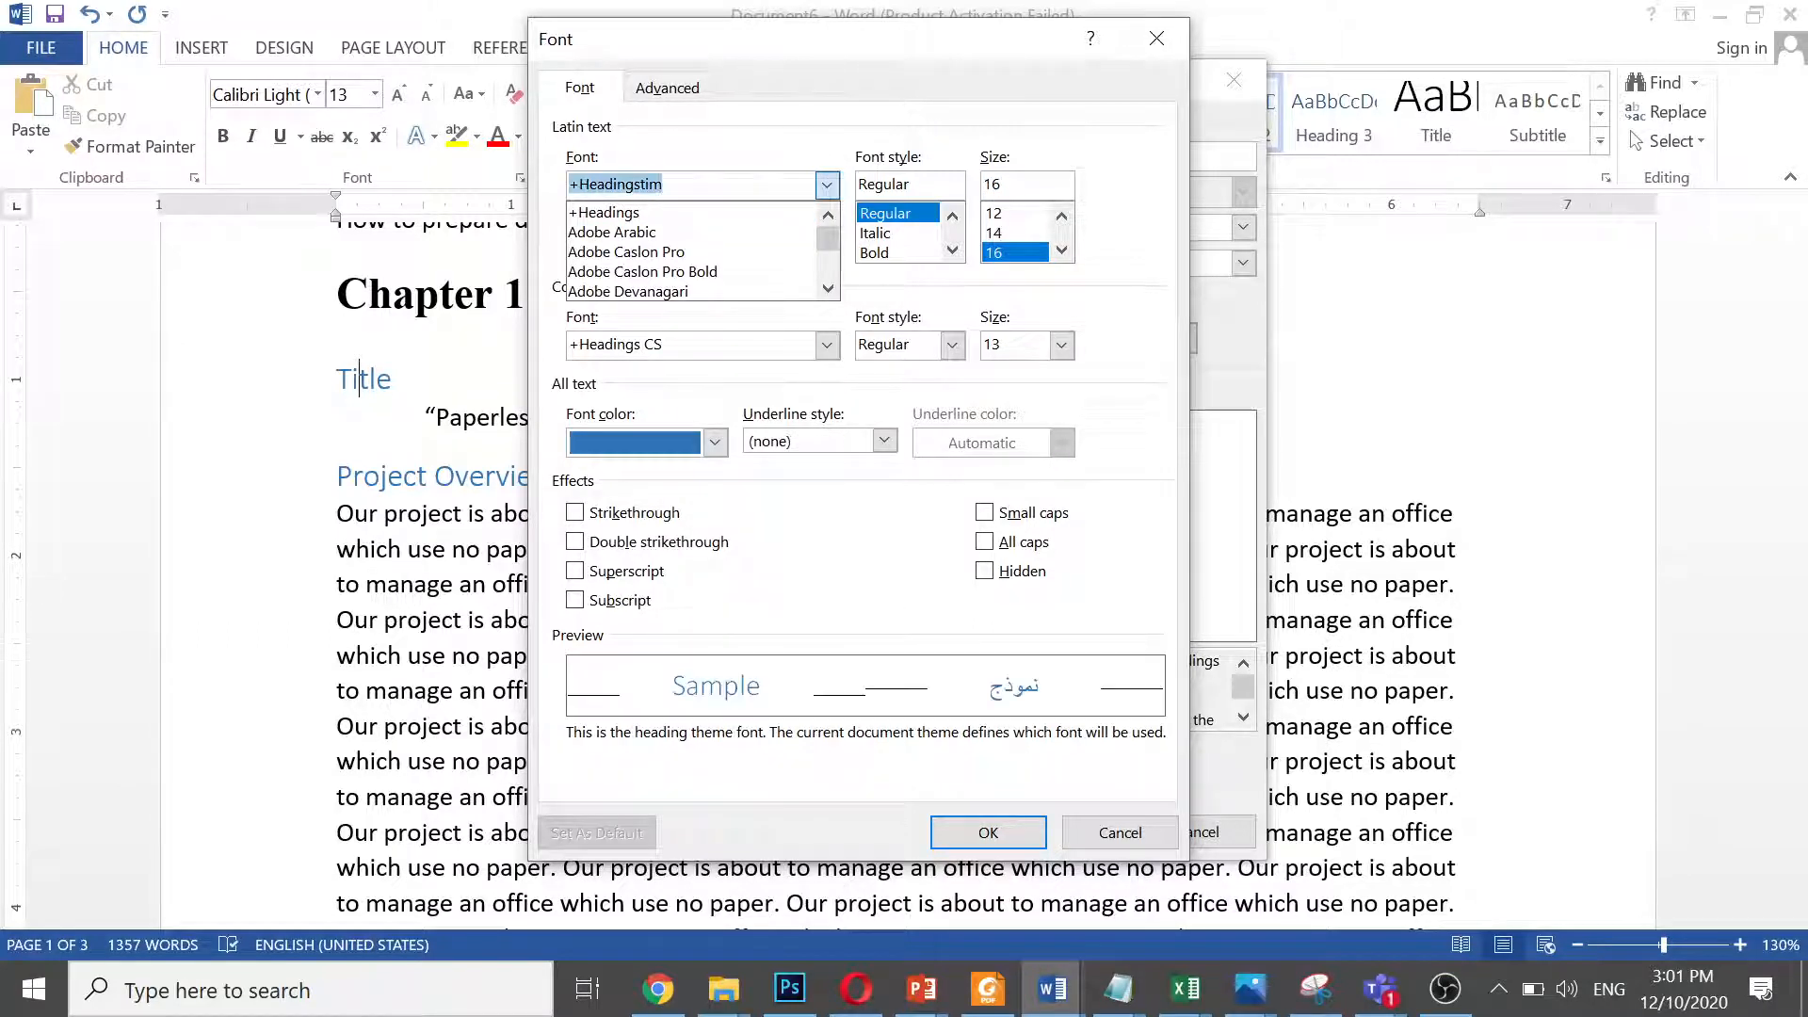
pyautogui.write('Time')
pyautogui.click(826, 185)
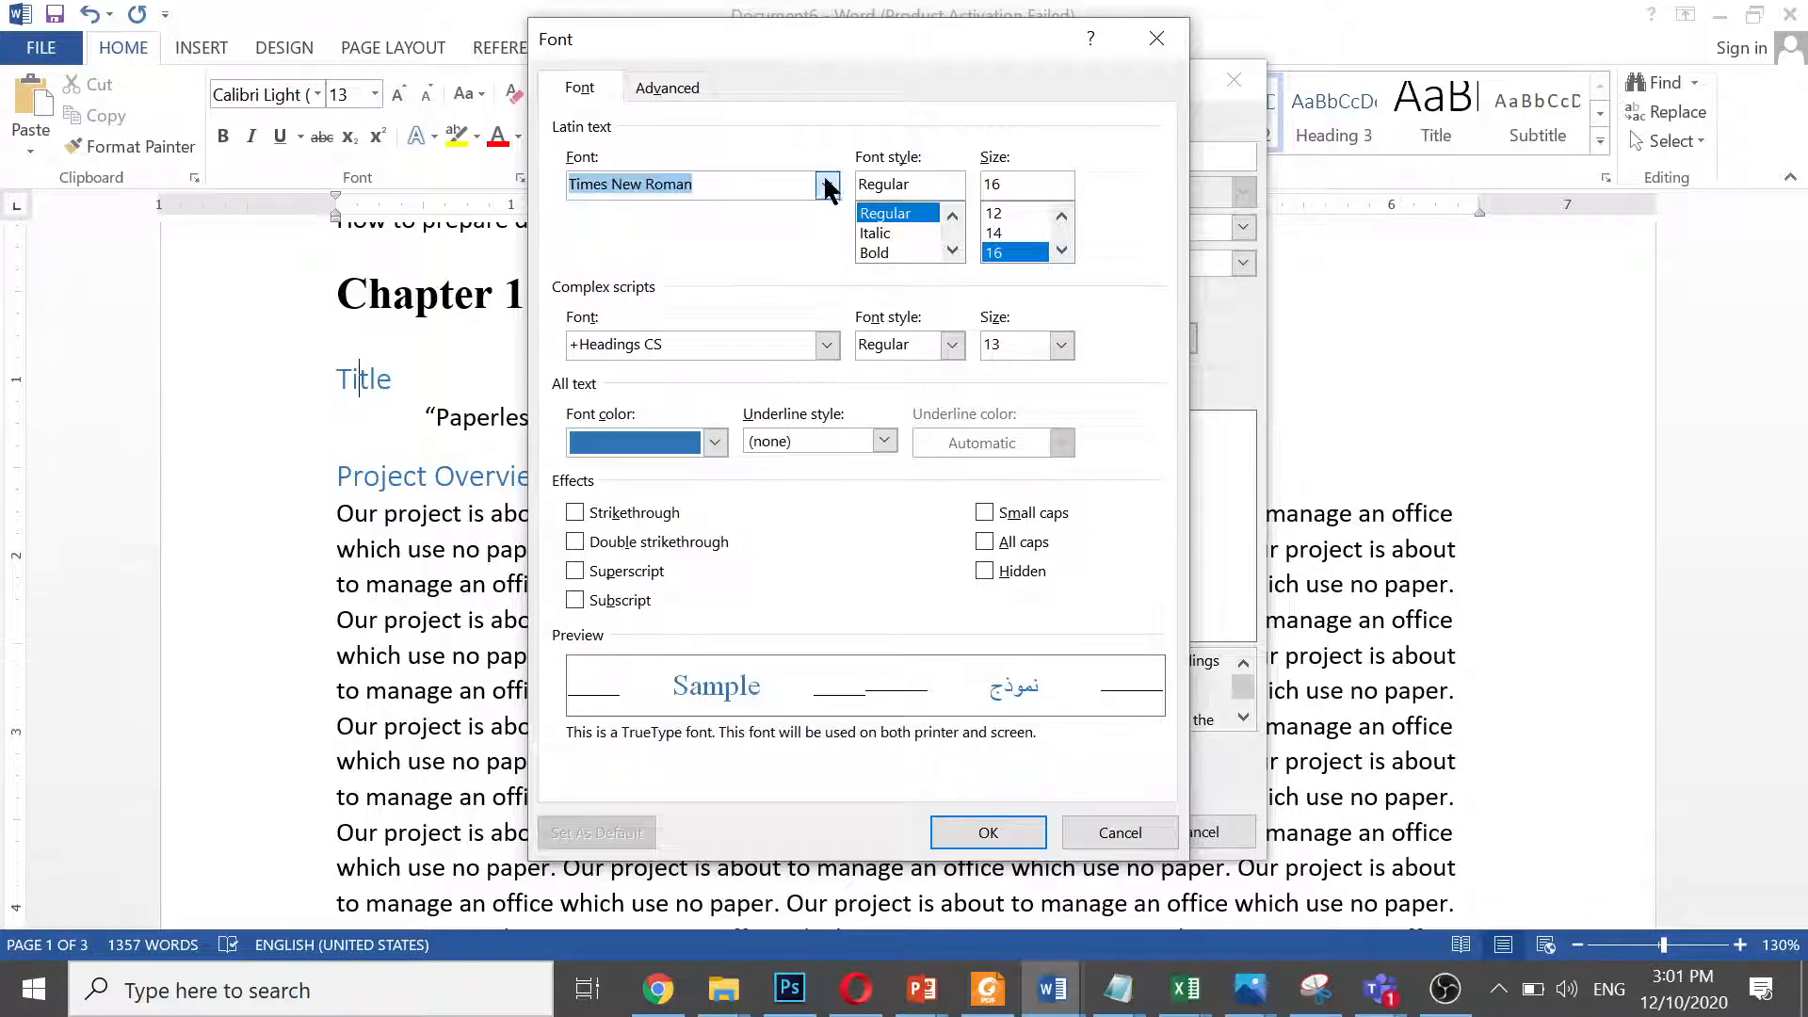
# Make the Heading 2 font bold with black as the font color, and accept the font settings
pyautogui.click(890, 253)
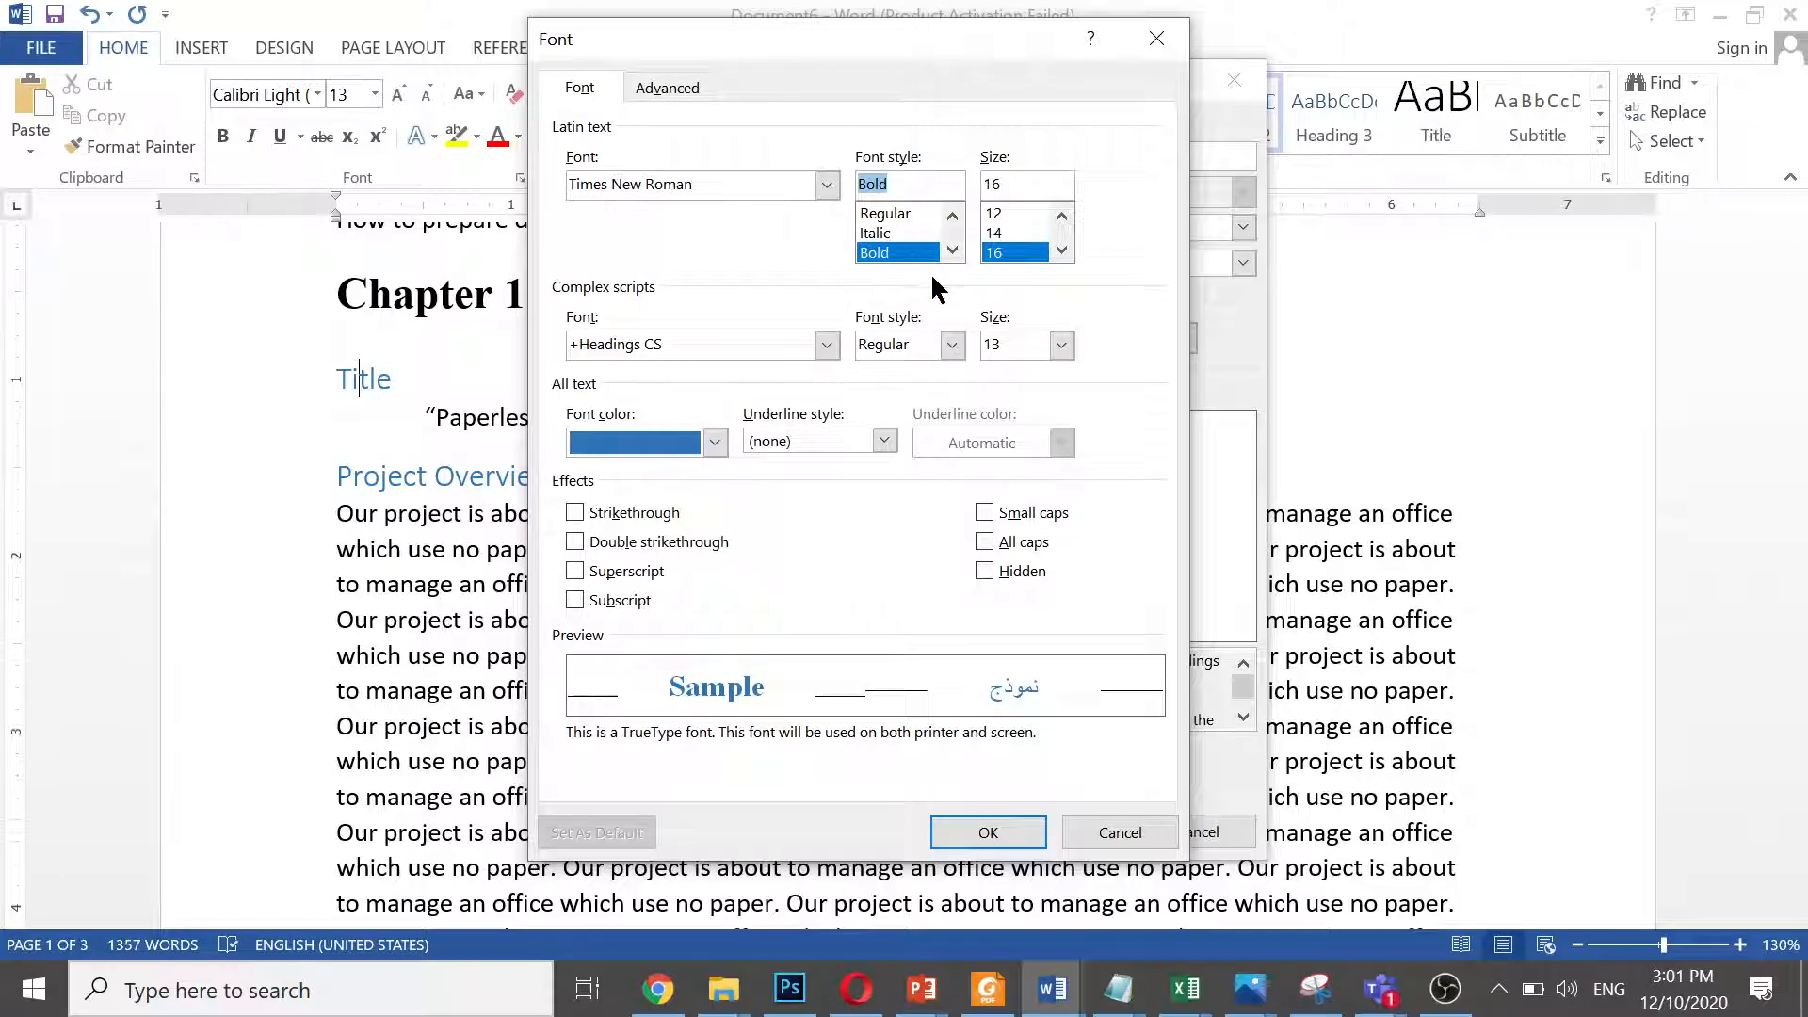
pyautogui.click(715, 443)
pyautogui.click(600, 530)
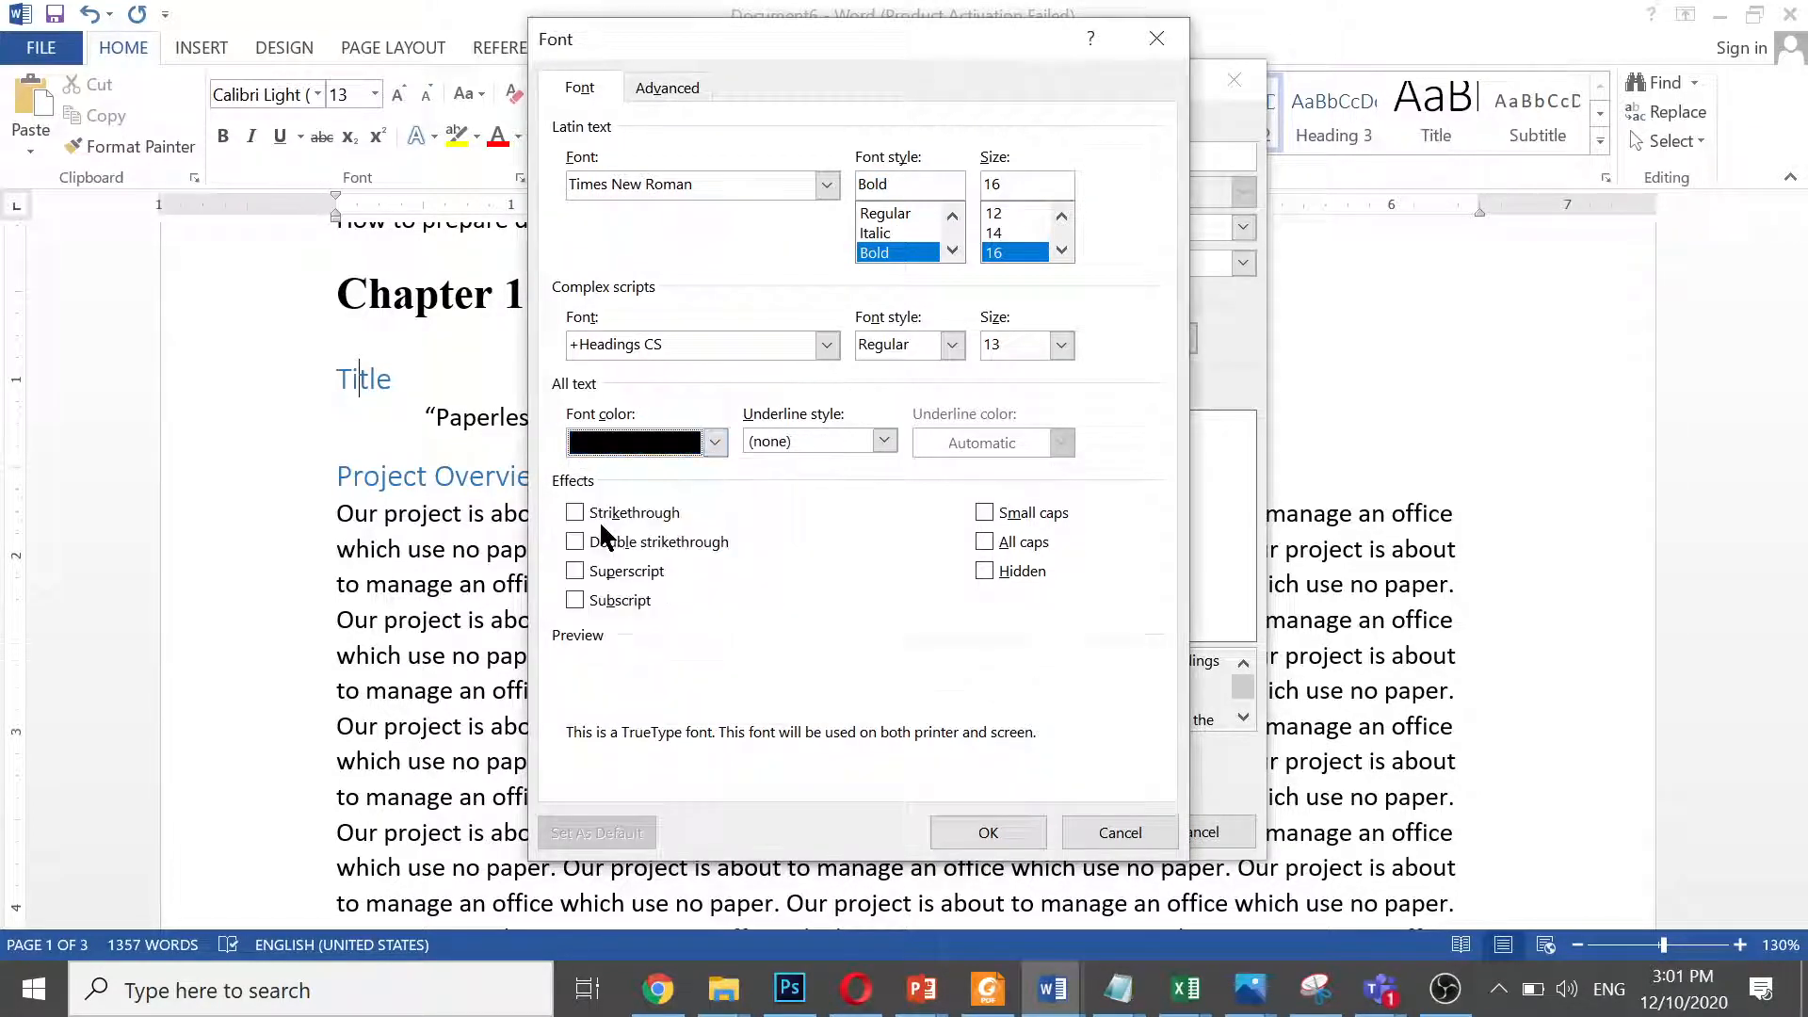
pyautogui.click(987, 832)
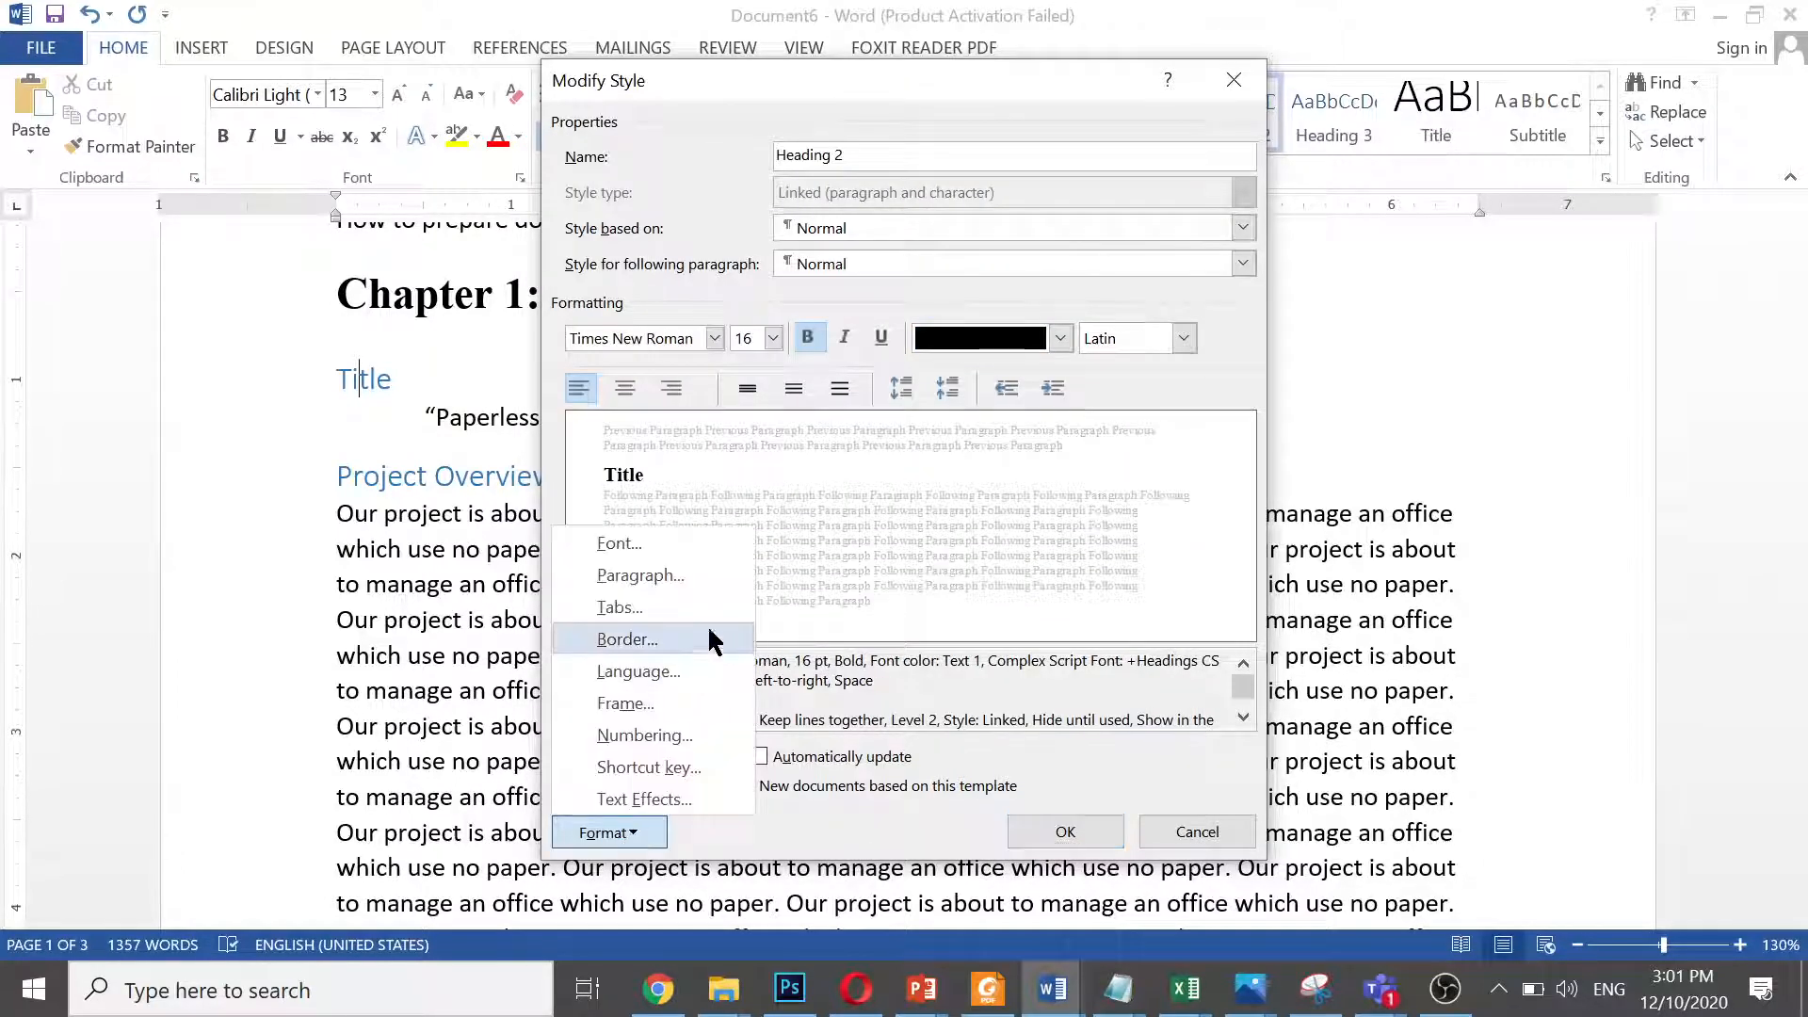
# Set Heading 2 paragraph spacing to 6 pt before and after with 1.5 line spacing, and save the style changes
pyautogui.click(688, 578)
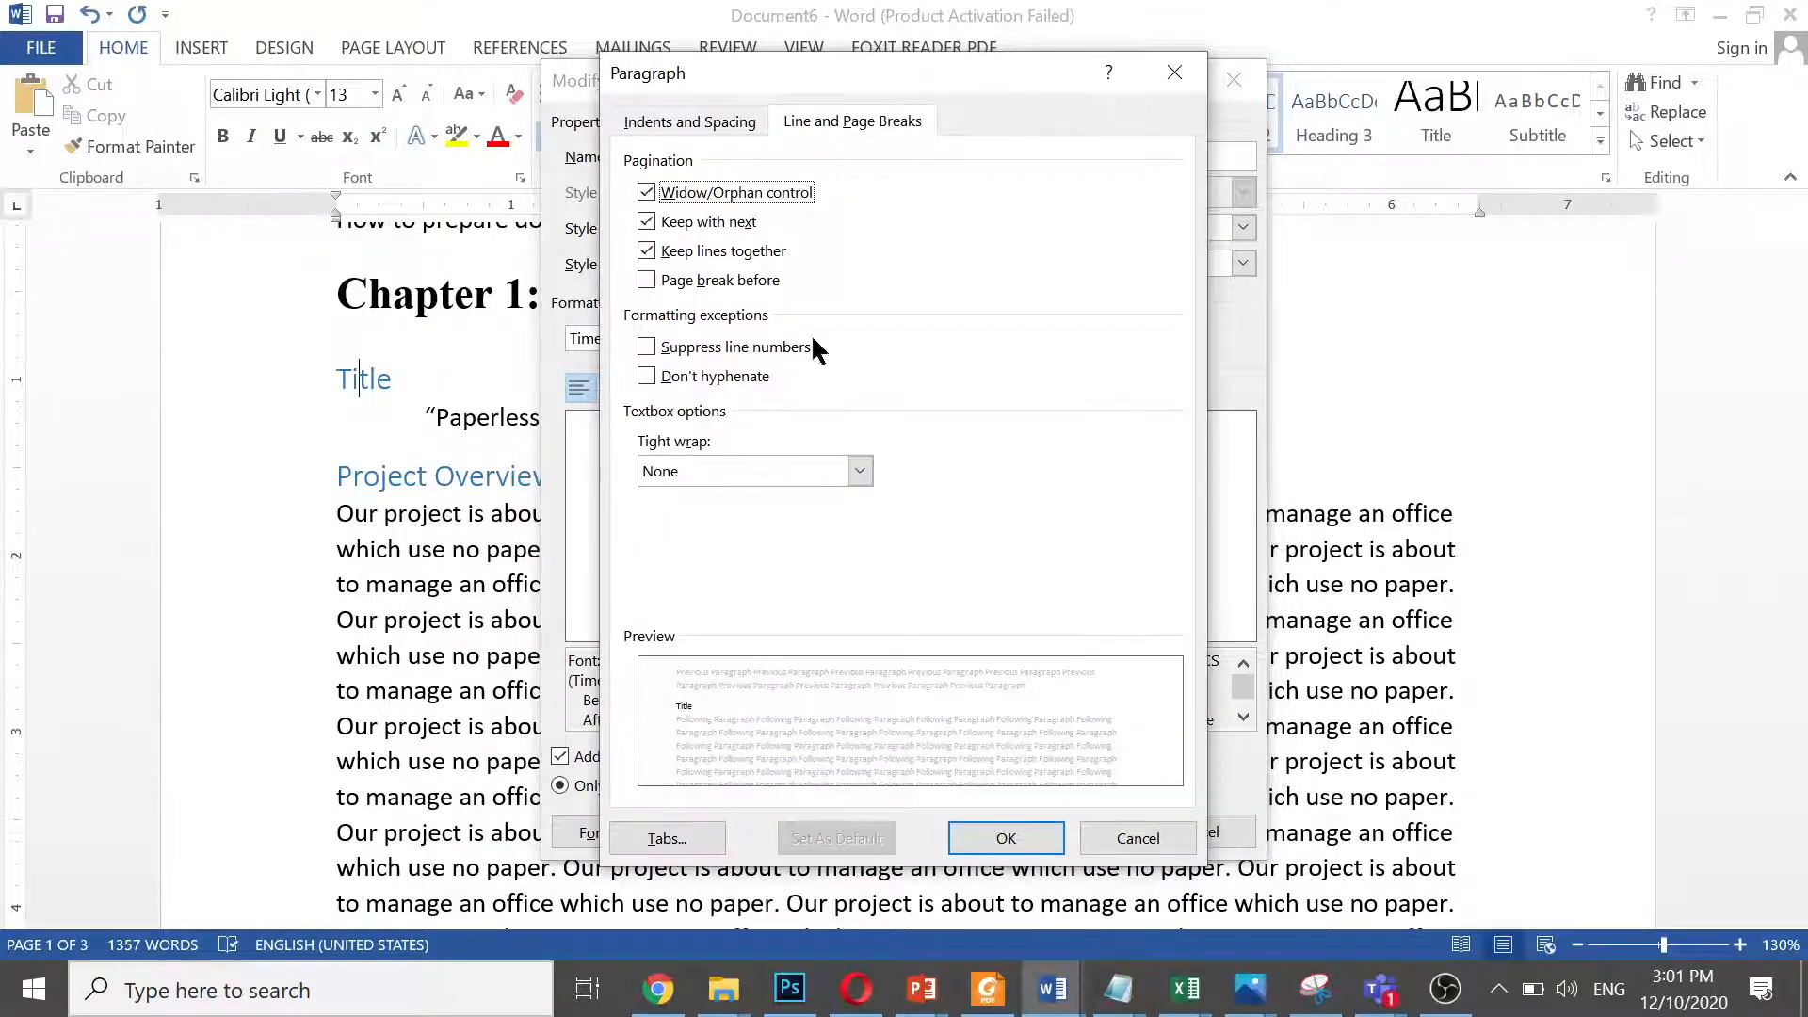
pyautogui.click(694, 132)
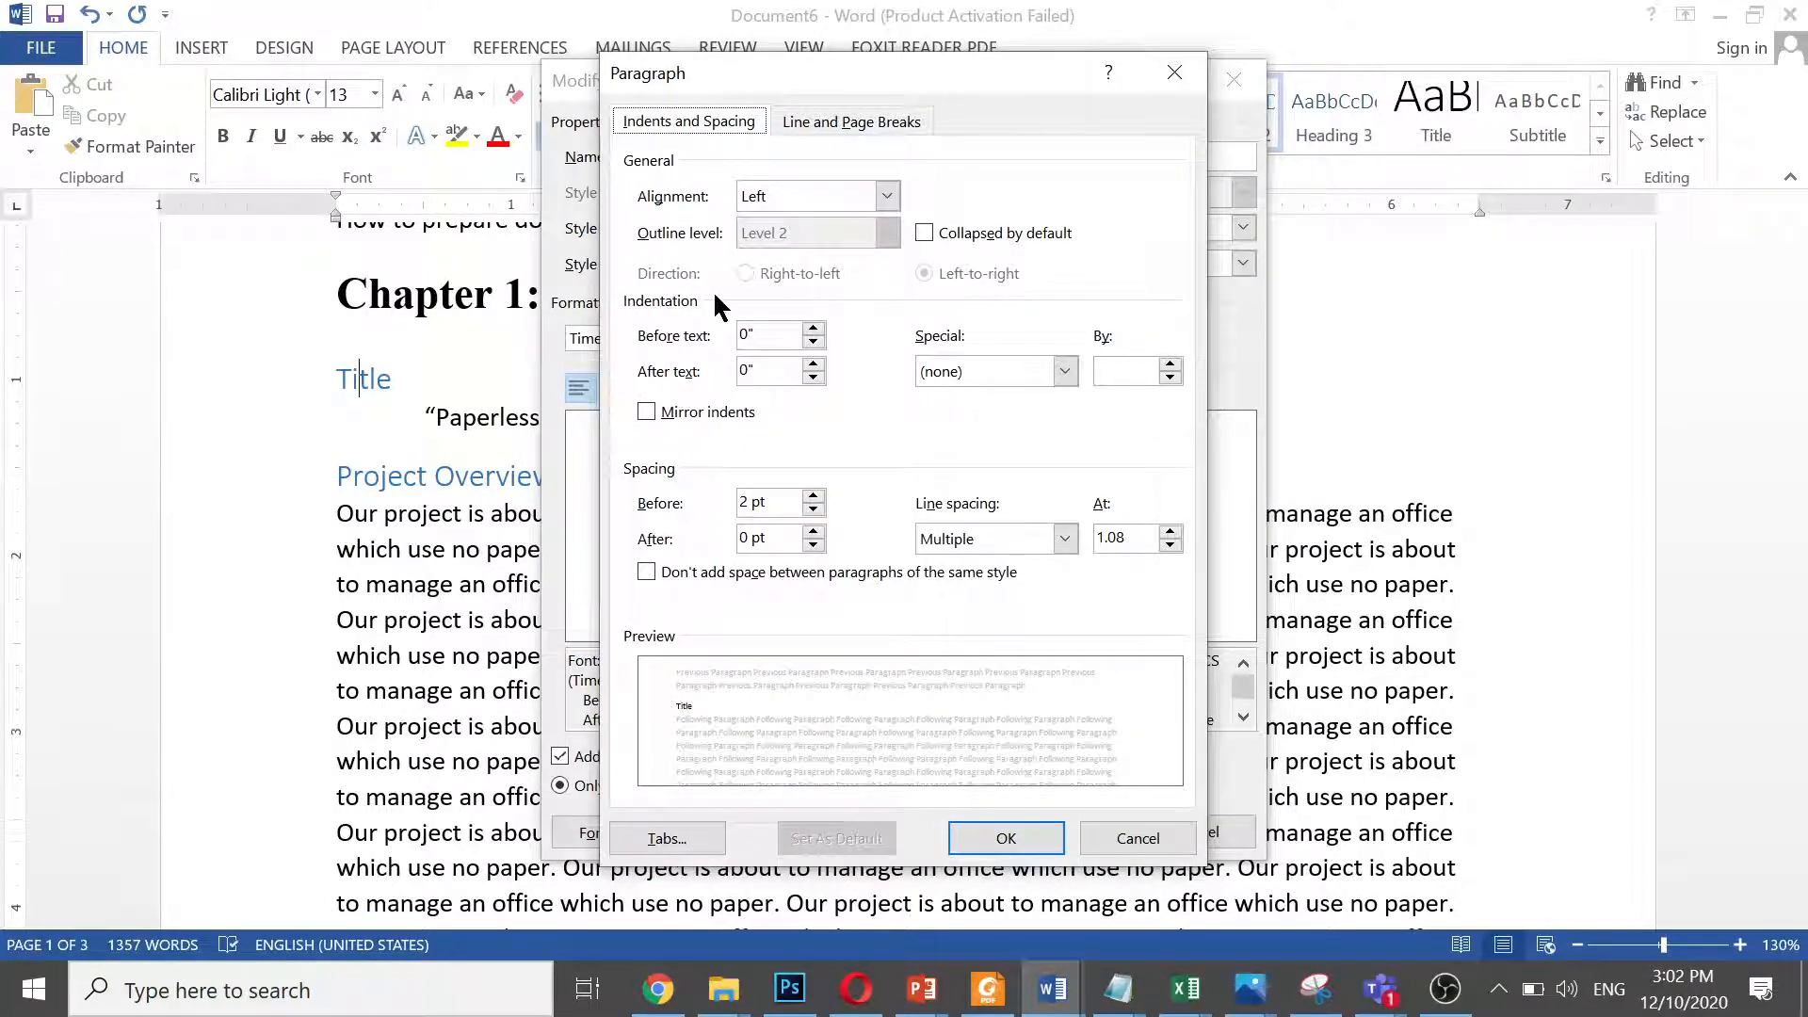
pyautogui.click(814, 499)
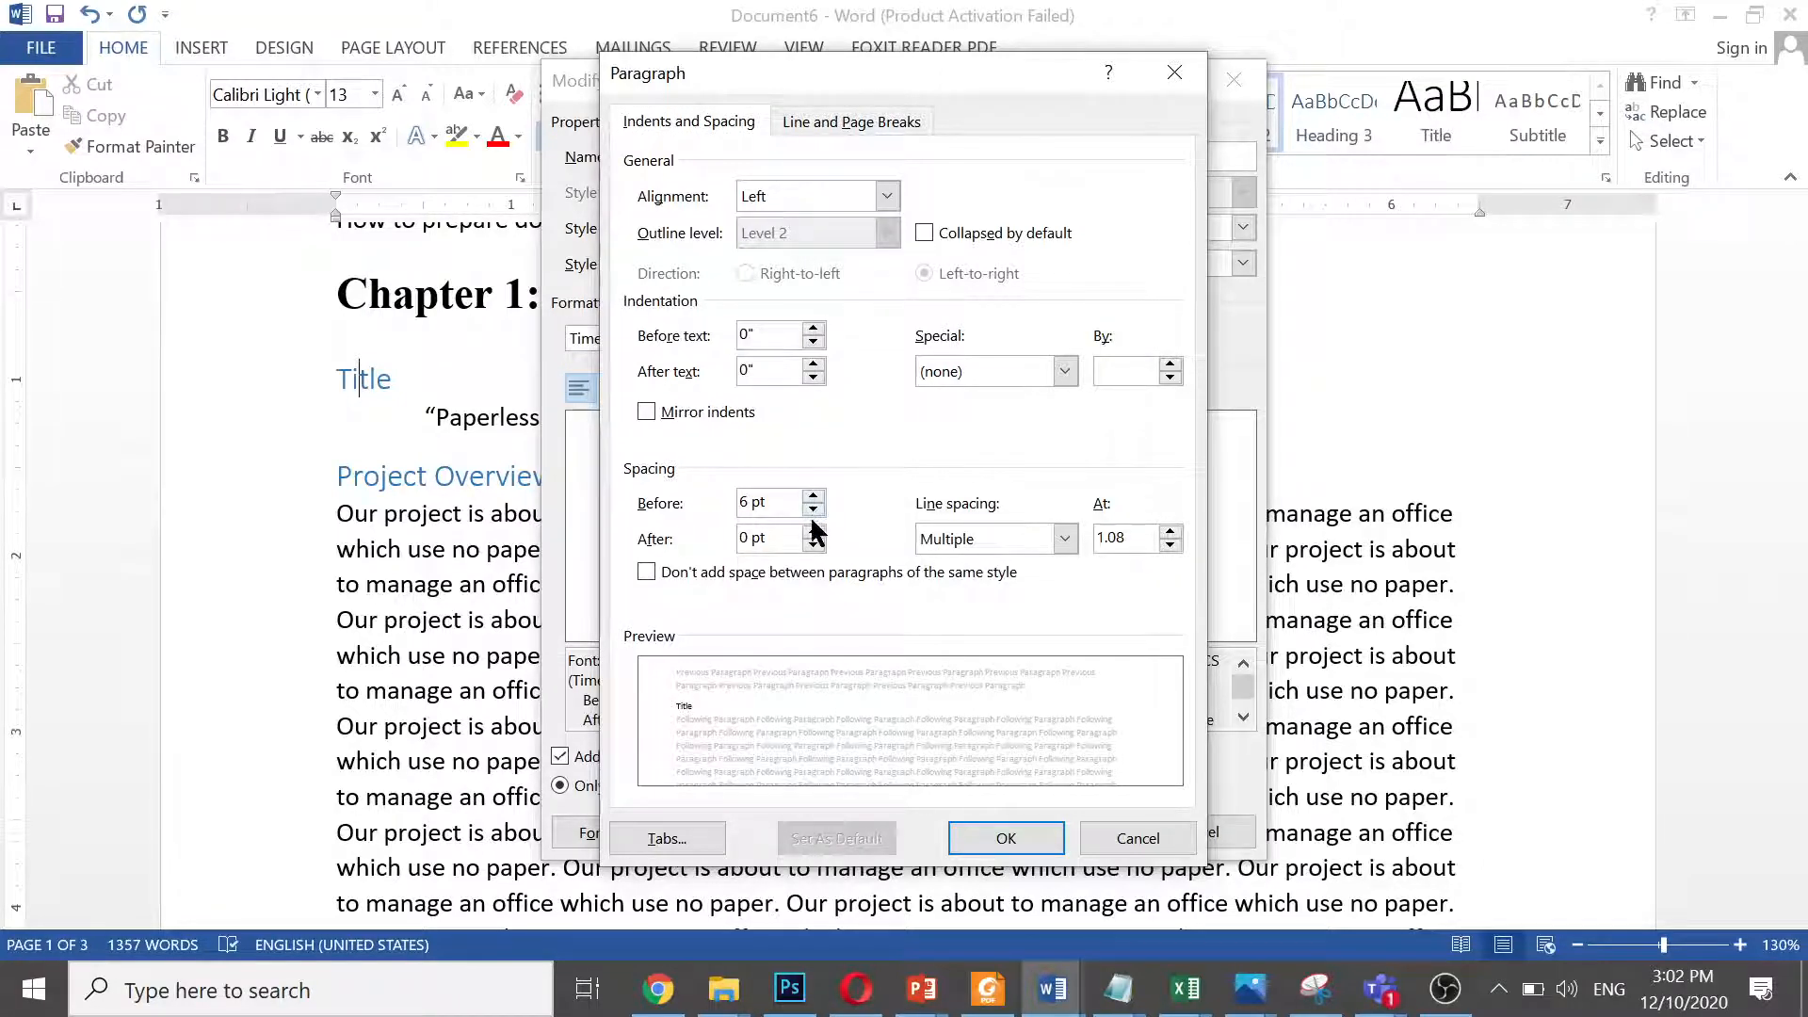
pyautogui.click(812, 532)
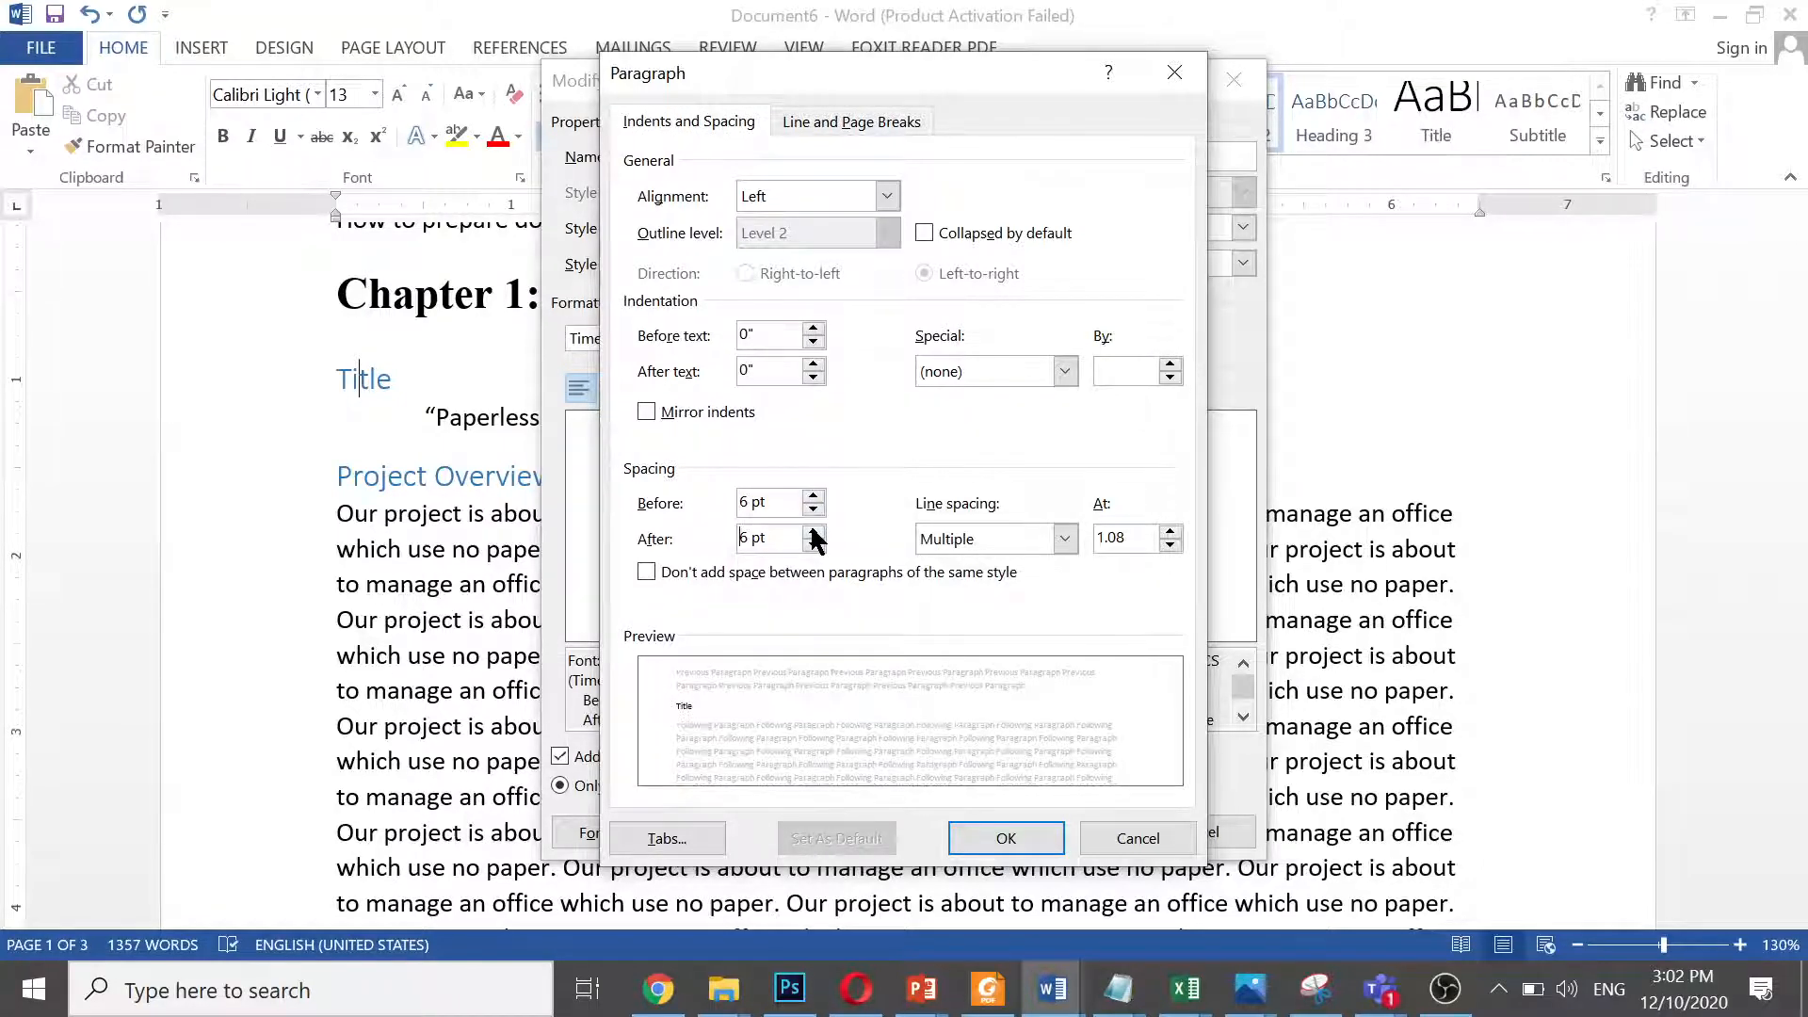
pyautogui.click(1066, 538)
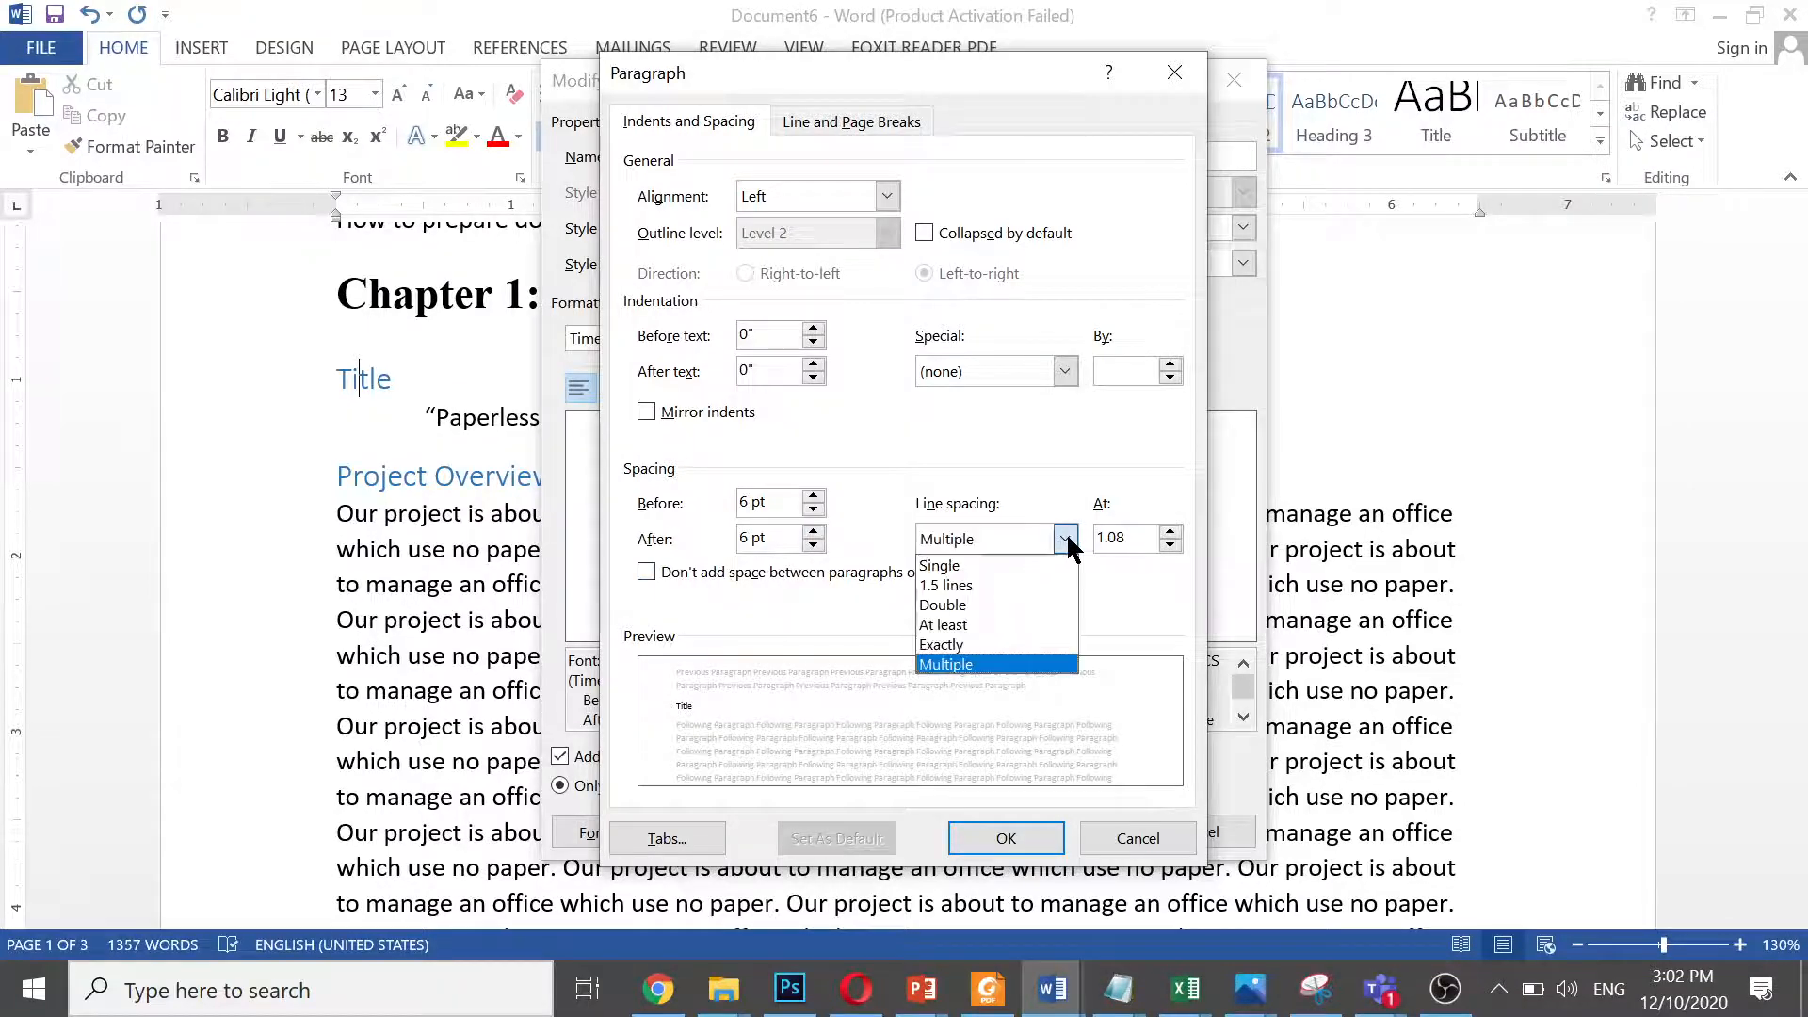
pyautogui.click(998, 586)
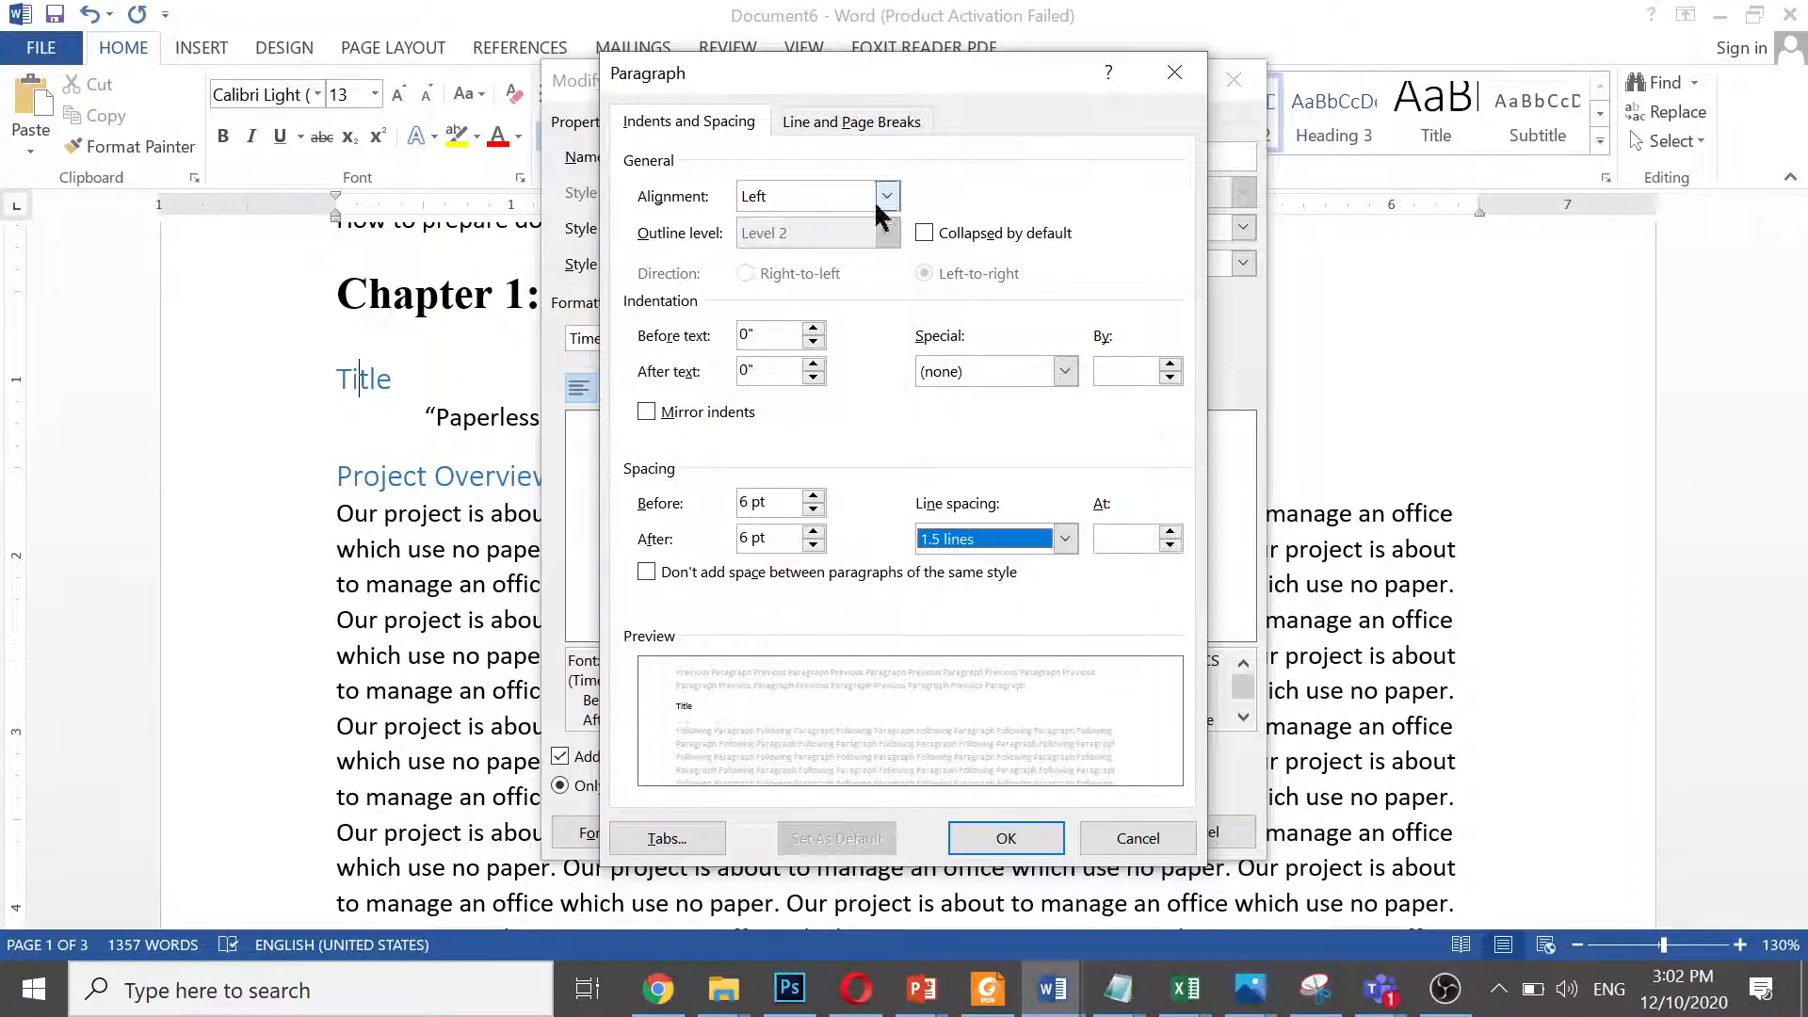
pyautogui.click(1006, 838)
pyautogui.click(1051, 836)
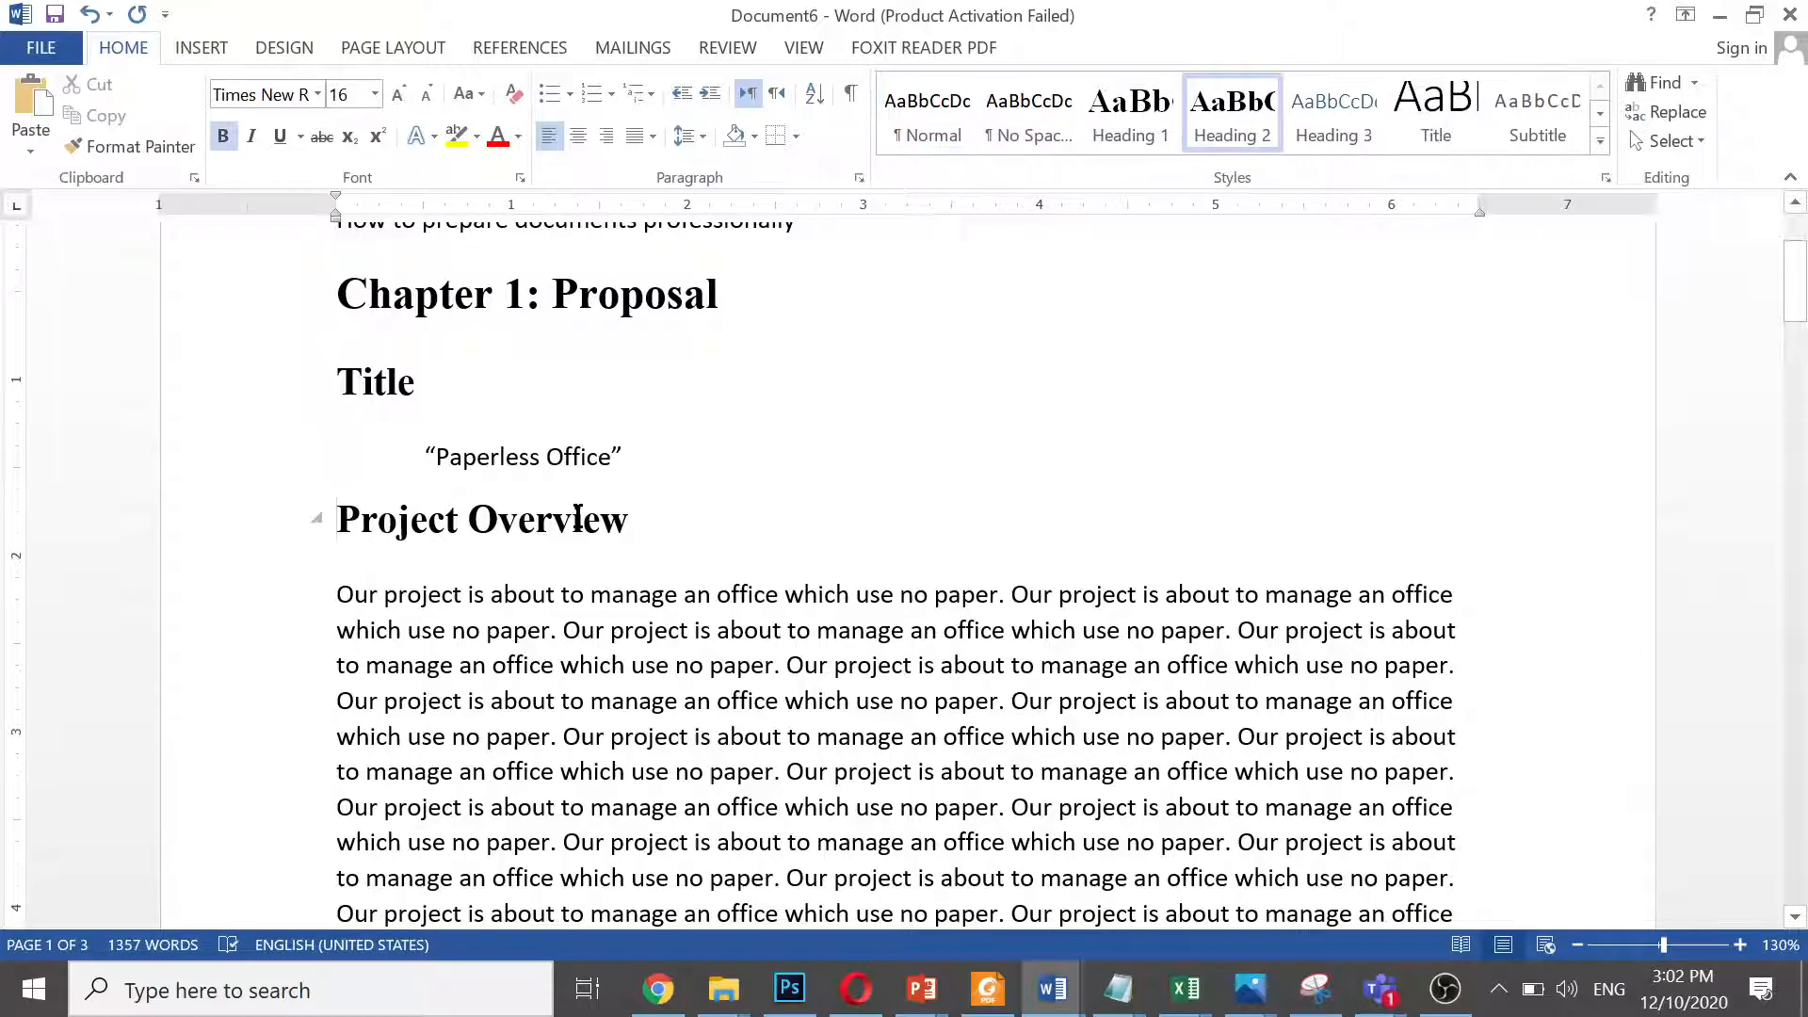
# Apply the modified Heading 2 style to the Project Goals title
pyautogui.press('Down')
pyautogui.hotkey('ctrl', 'Down')
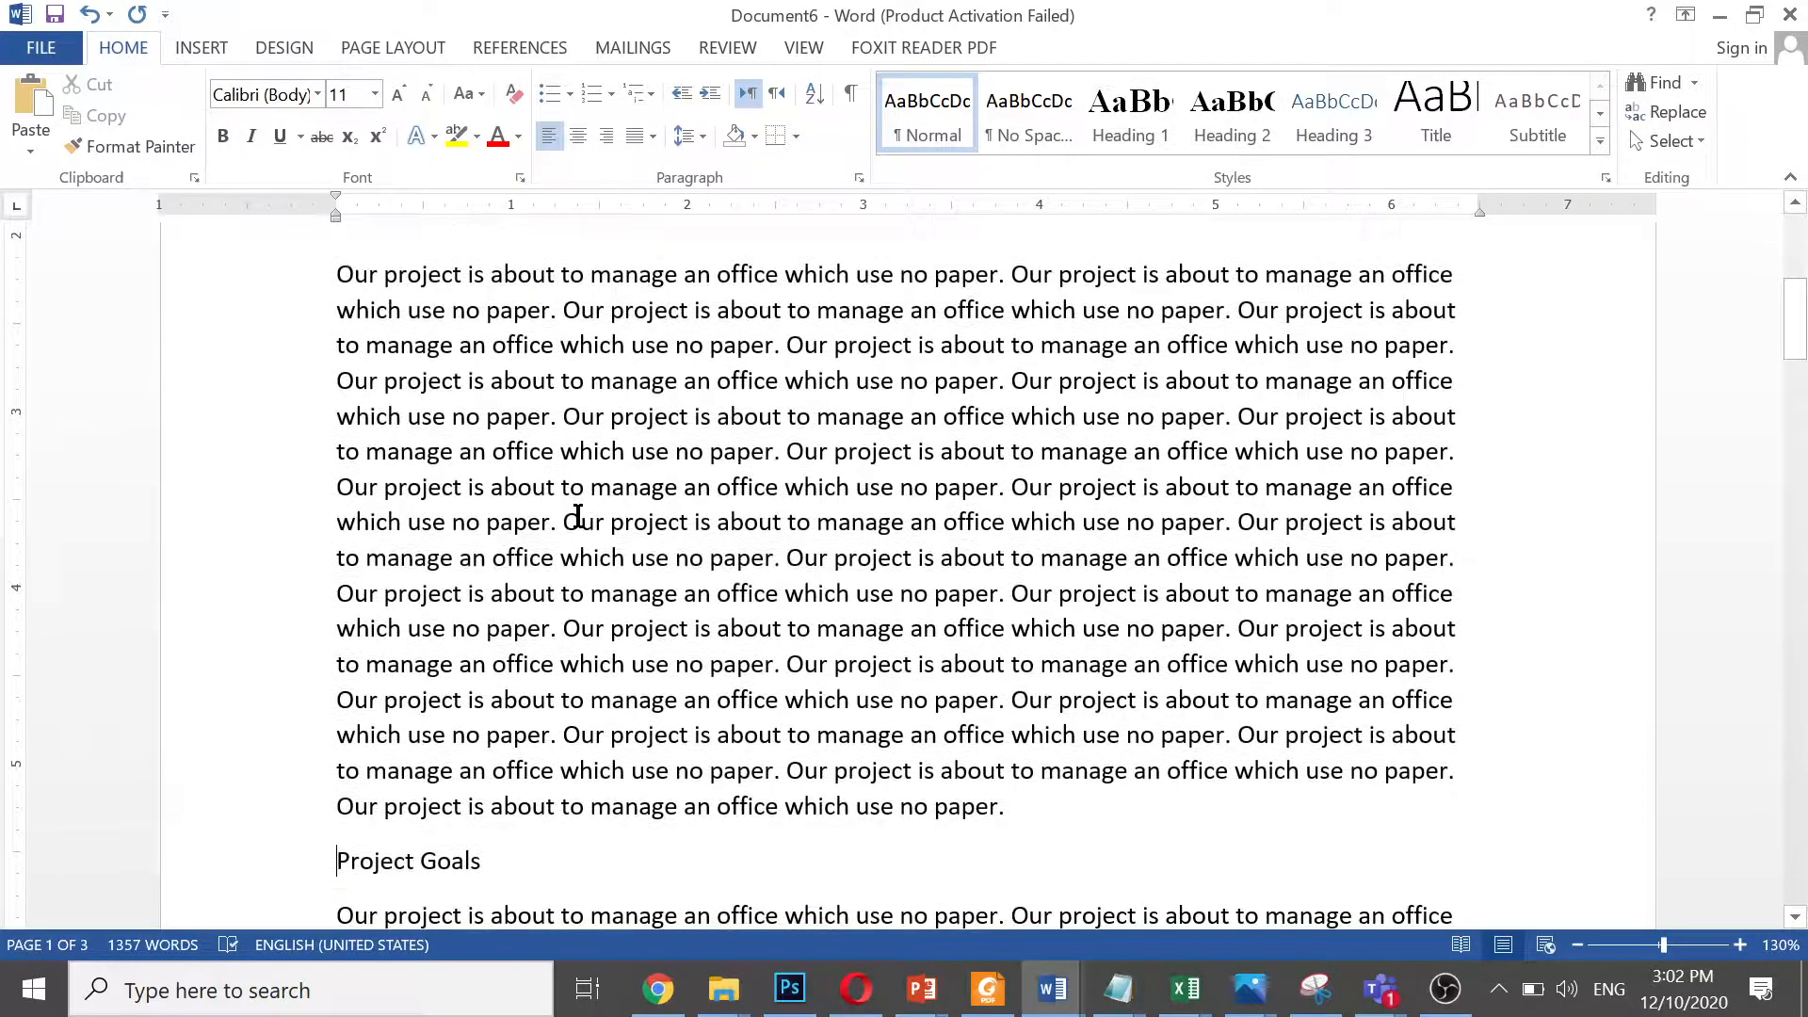
pyautogui.click(1247, 136)
# Apply the Heading 2 style to the Project Objectives and High level System Components titles
pyautogui.hotkey('ctrl', 'Down')
pyautogui.hotkey('ctrl', 'Down')
pyautogui.hotkey('ctrl', 'Down')
pyautogui.hotkey('ctrl', 'Down')
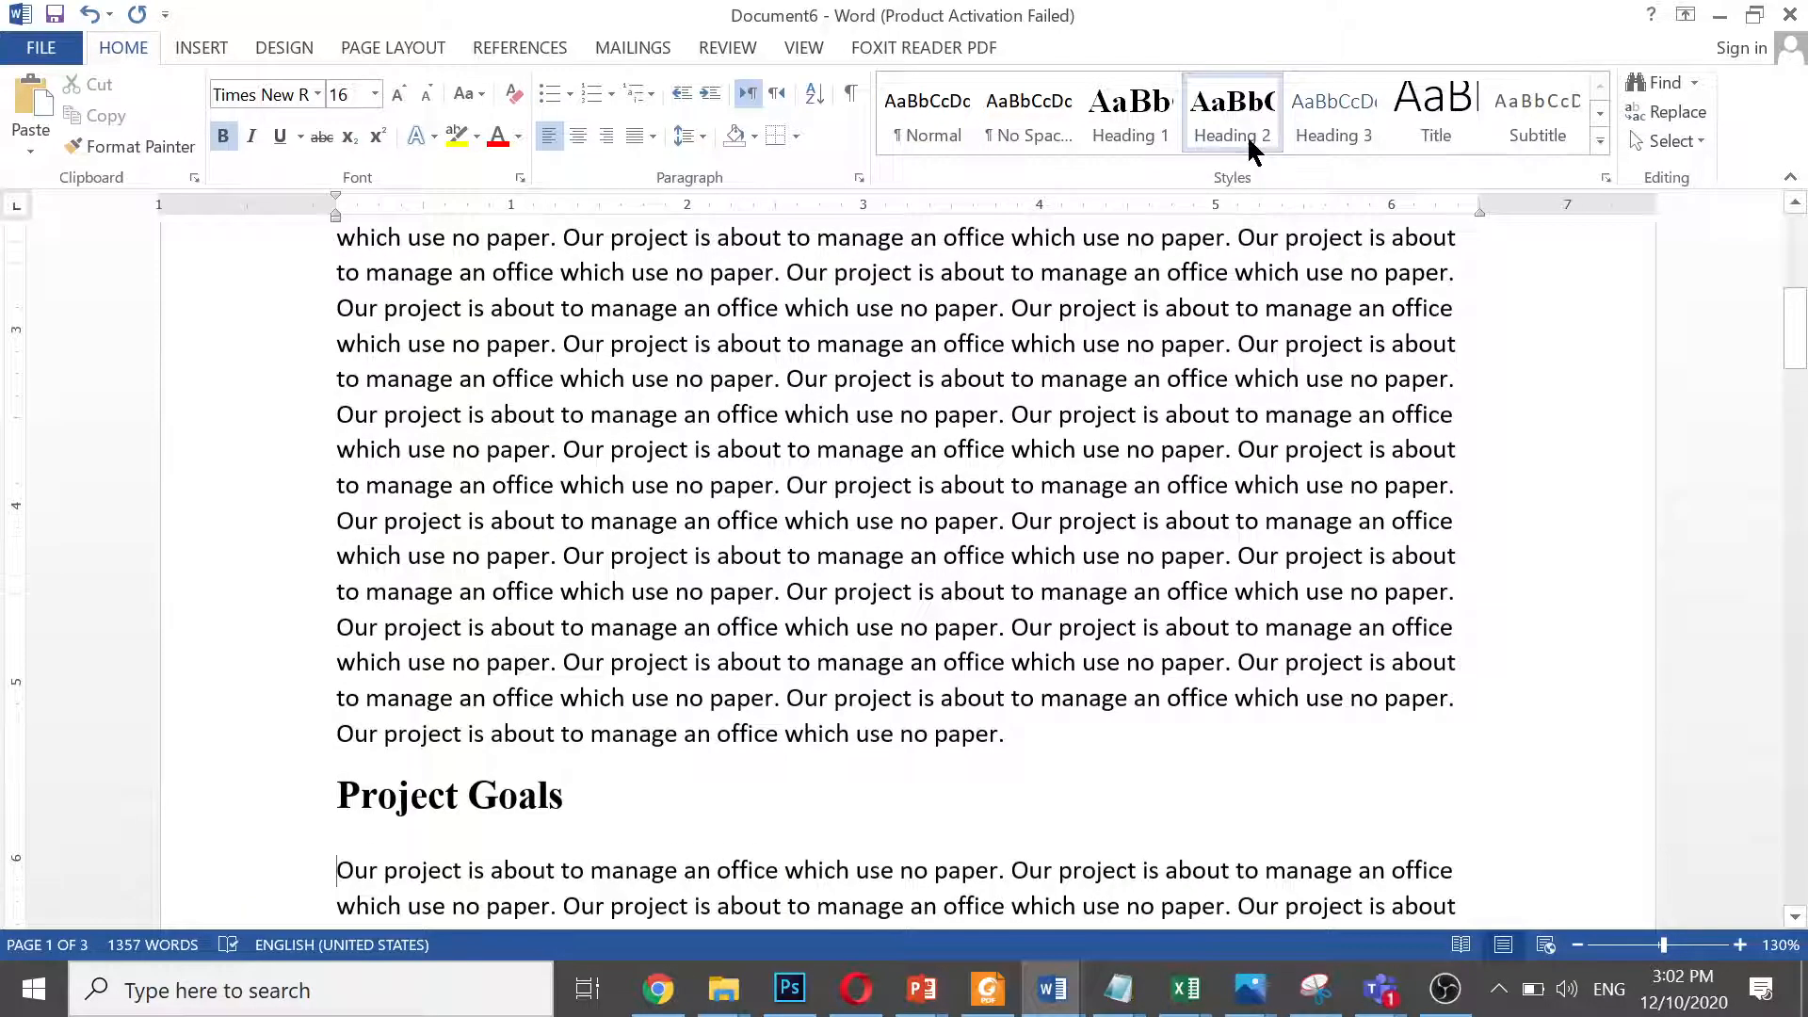
pyautogui.hotkey('ctrl', 'Down')
pyautogui.hotkey('ctrl', 'Down')
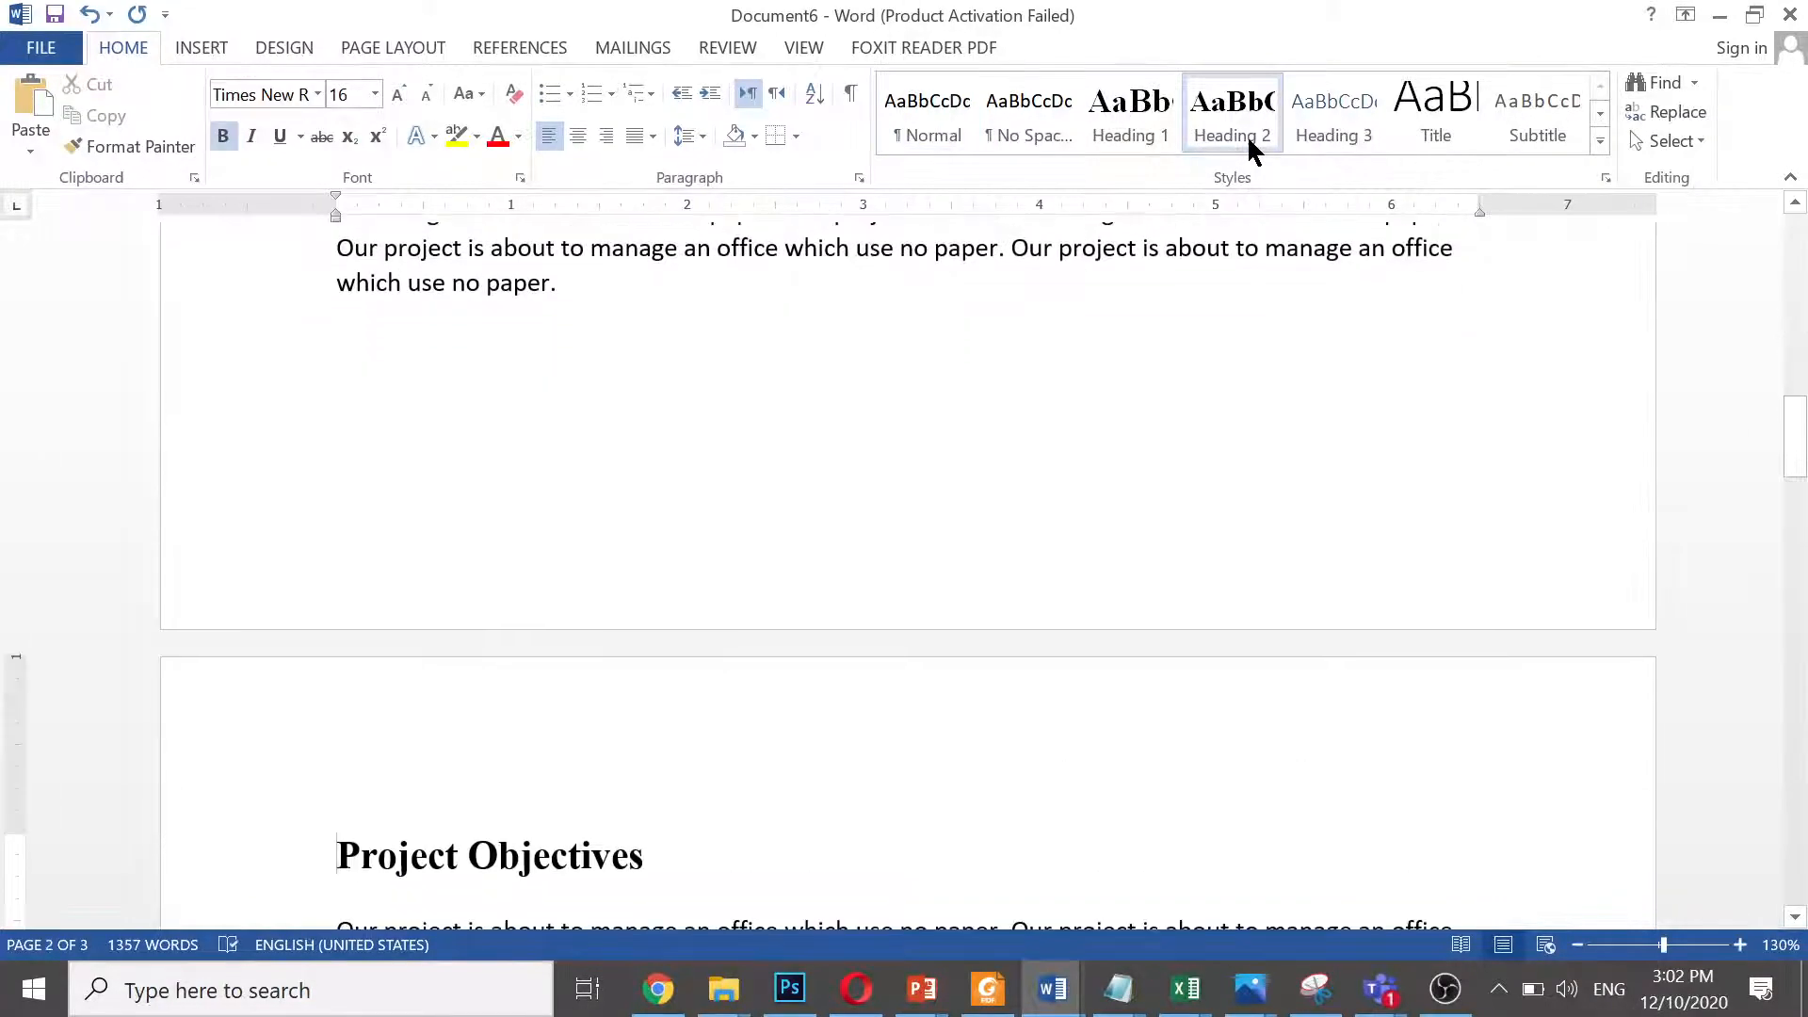
pyautogui.click(1249, 138)
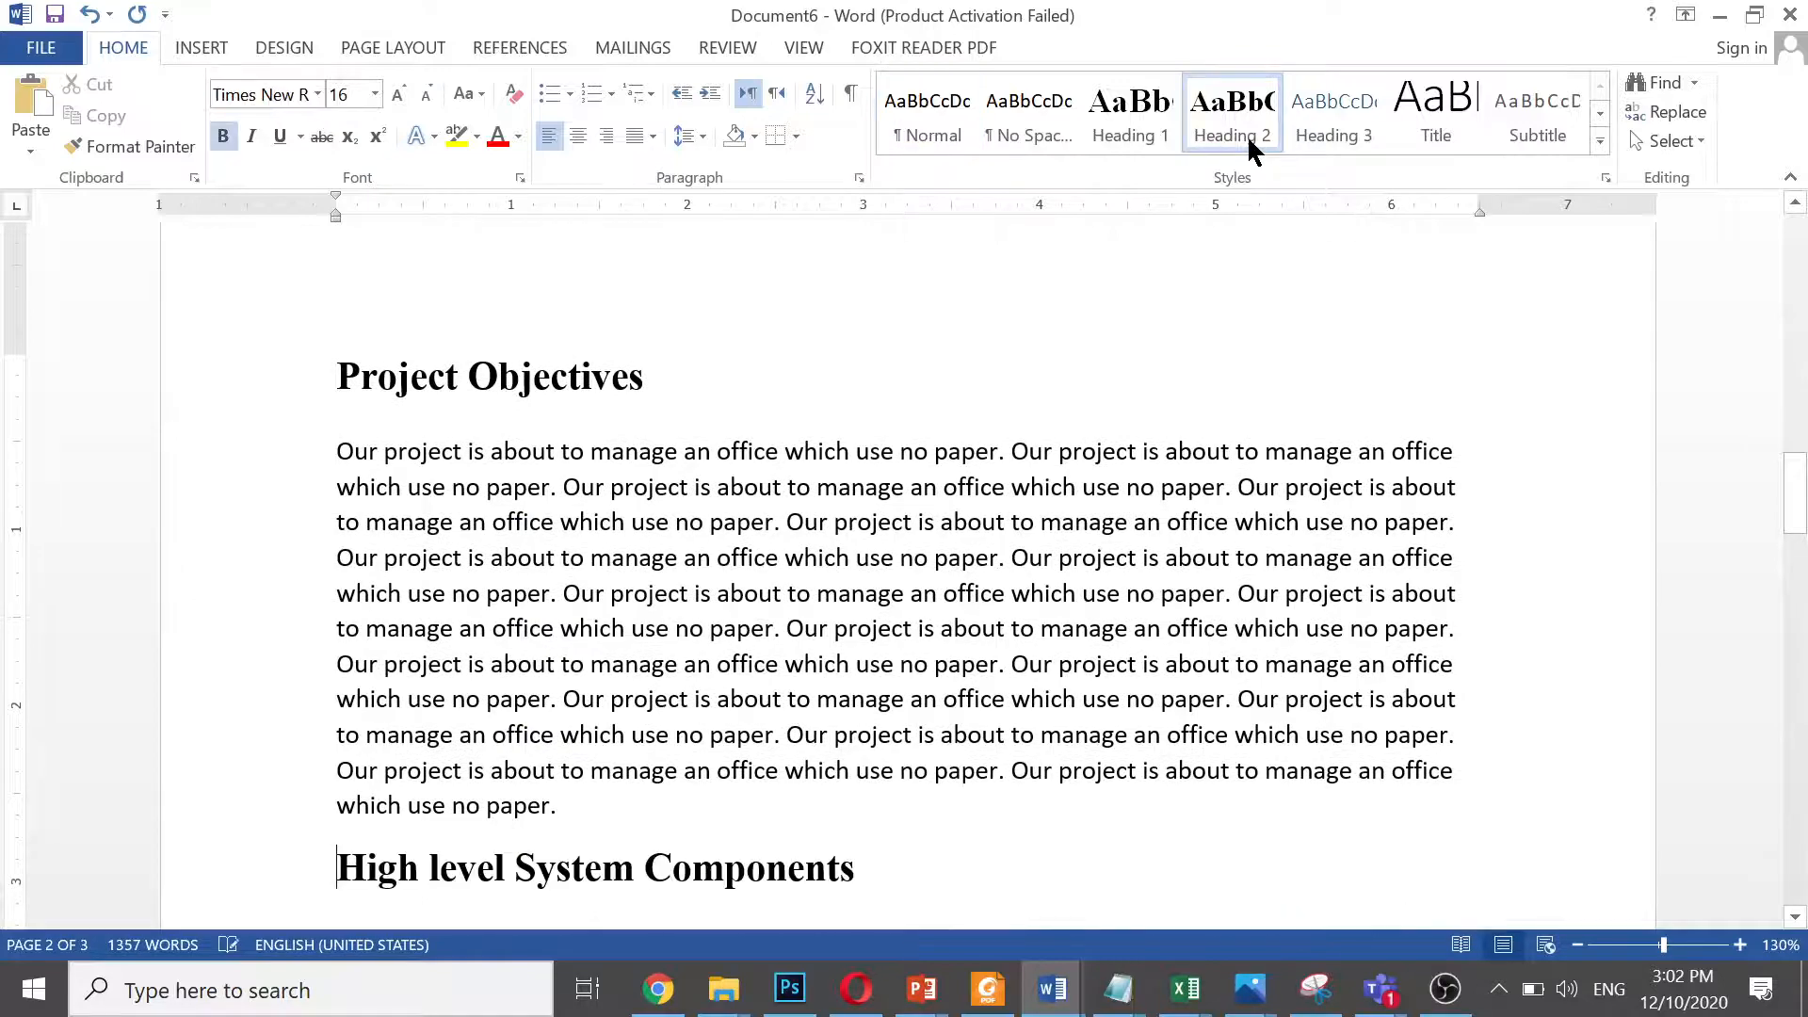
# Apply the Heading 2 style to the Optional Functional Units and Exception titles
pyautogui.hotkey('ctrl', 'Down')
pyautogui.hotkey('ctrl', 'Down')
pyautogui.click(1248, 138)
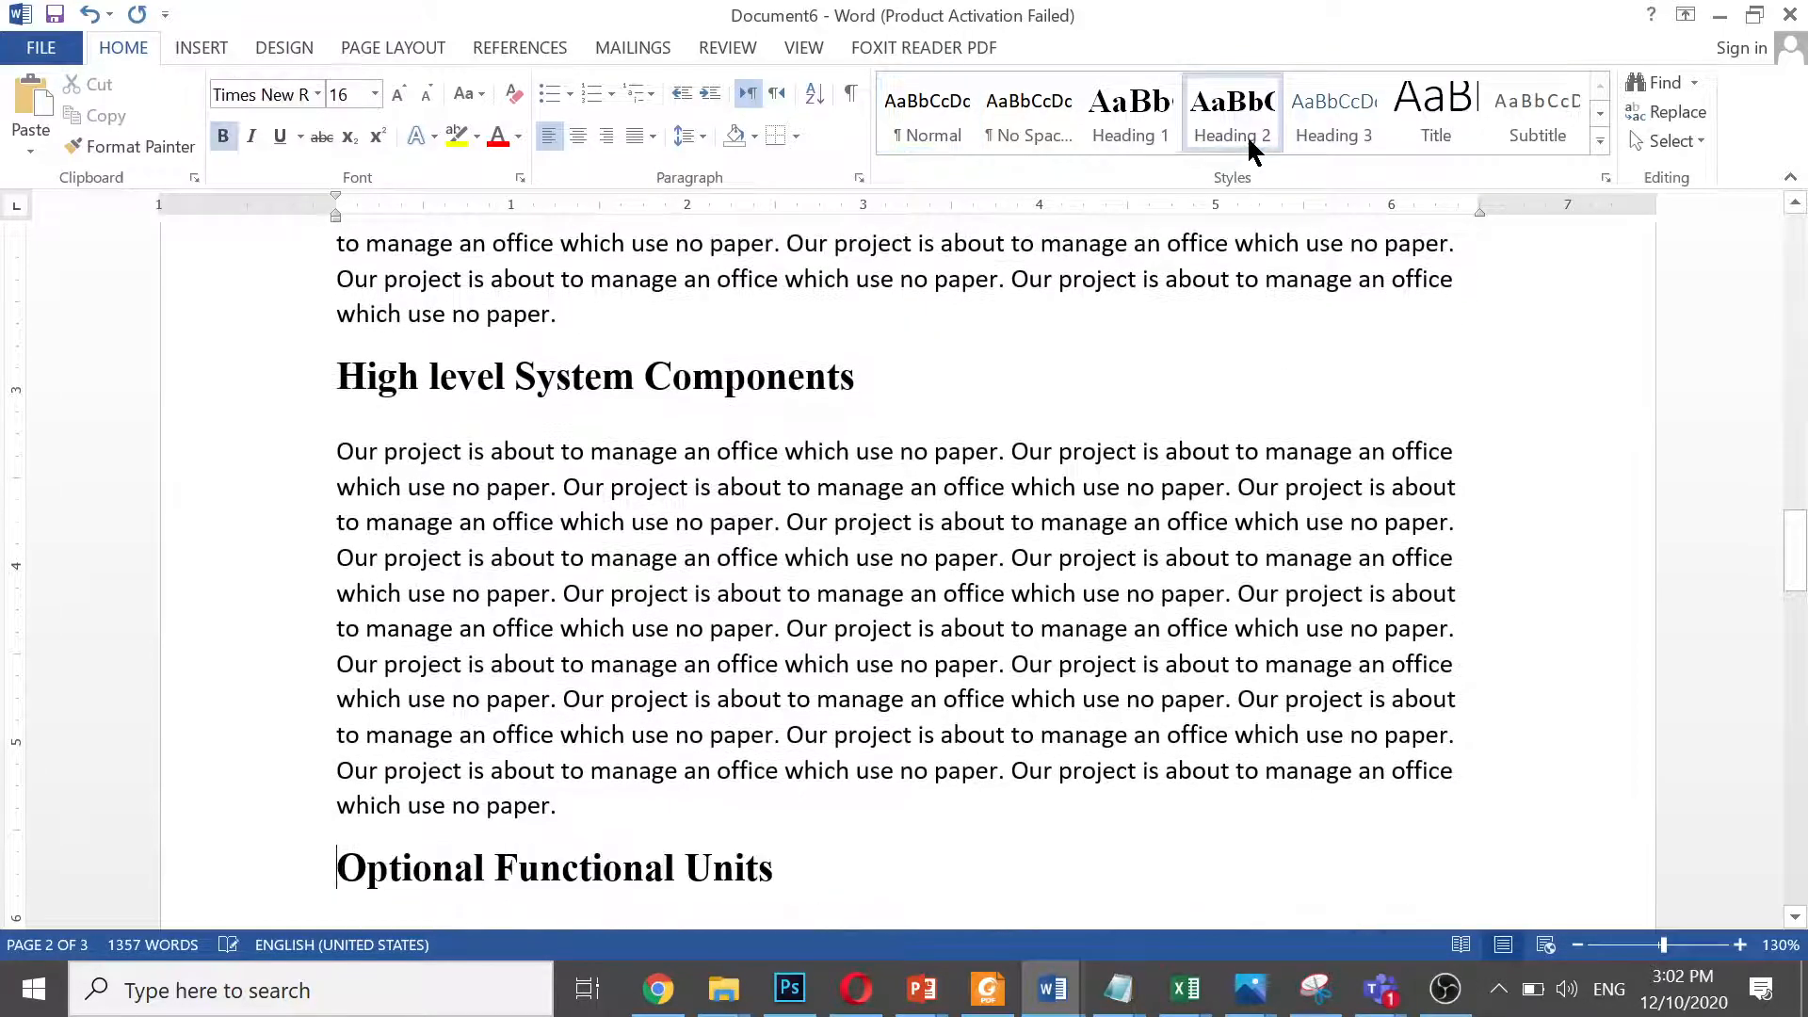
pyautogui.hotkey('ctrl', 'Down')
pyautogui.hotkey('ctrl', 'Down')
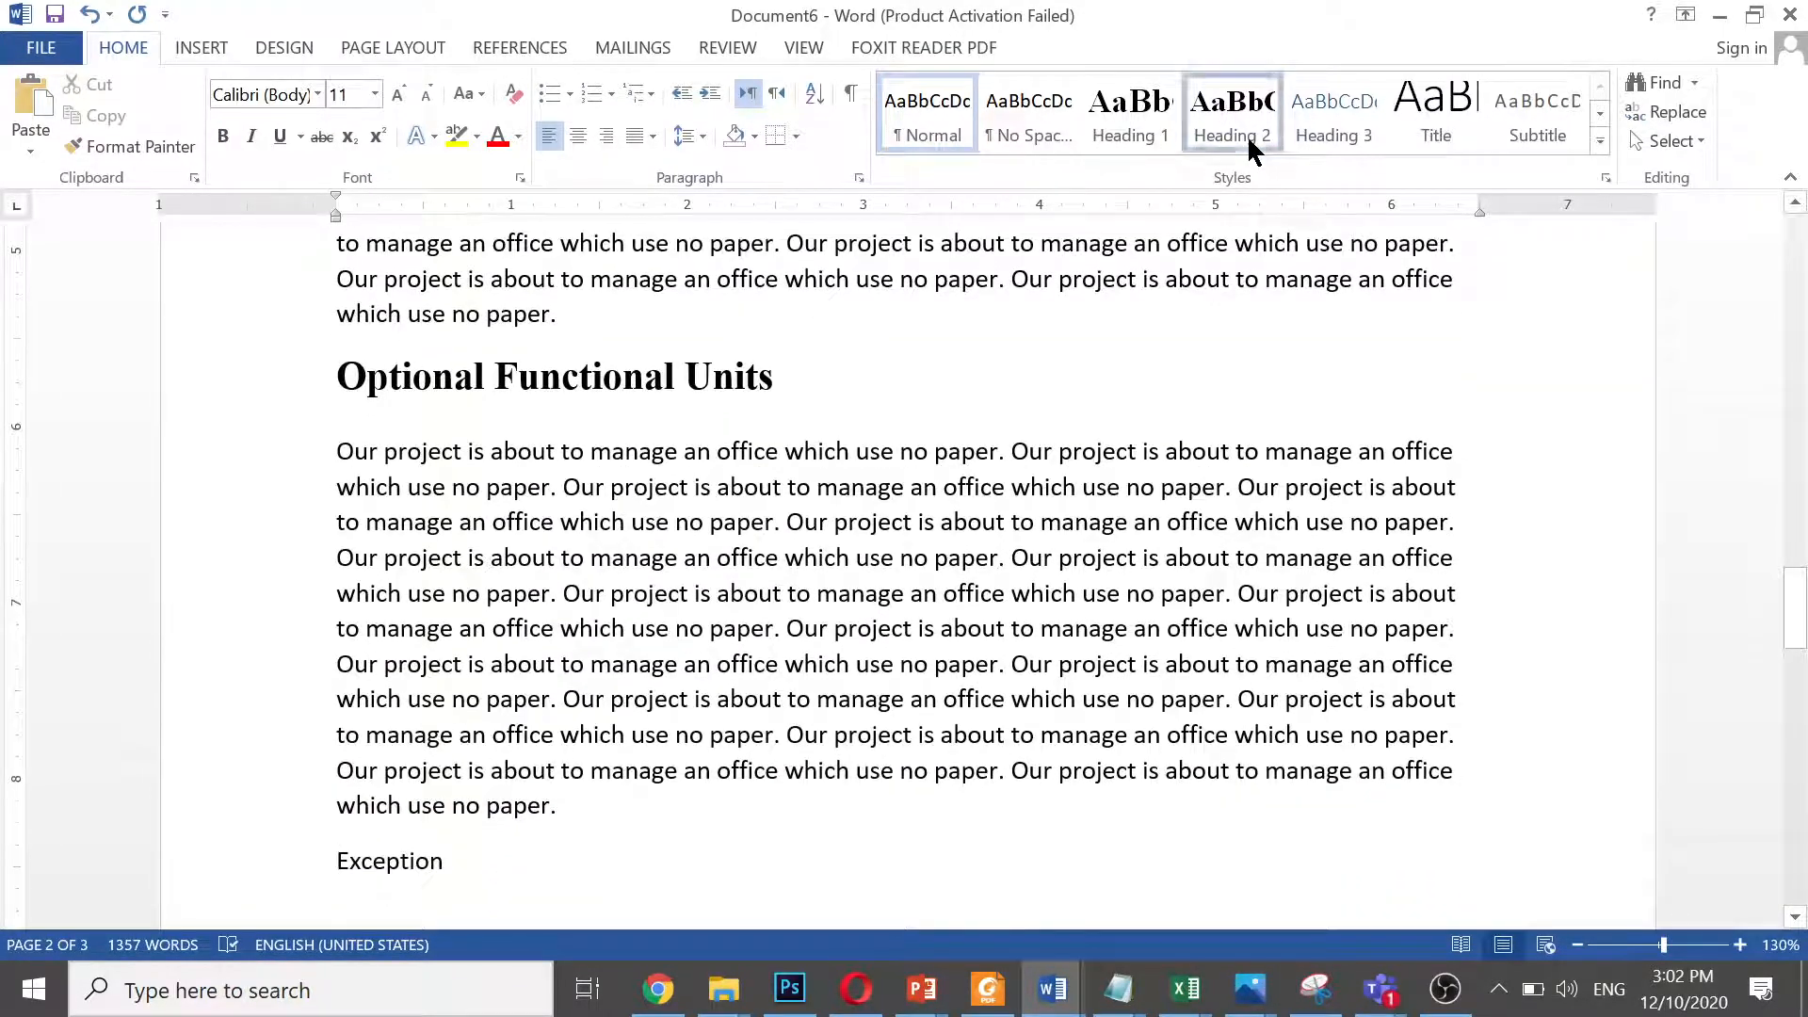
pyautogui.click(1249, 137)
pyautogui.hotkey('ctrl', 'Down')
pyautogui.hotkey('ctrl', 'Down')
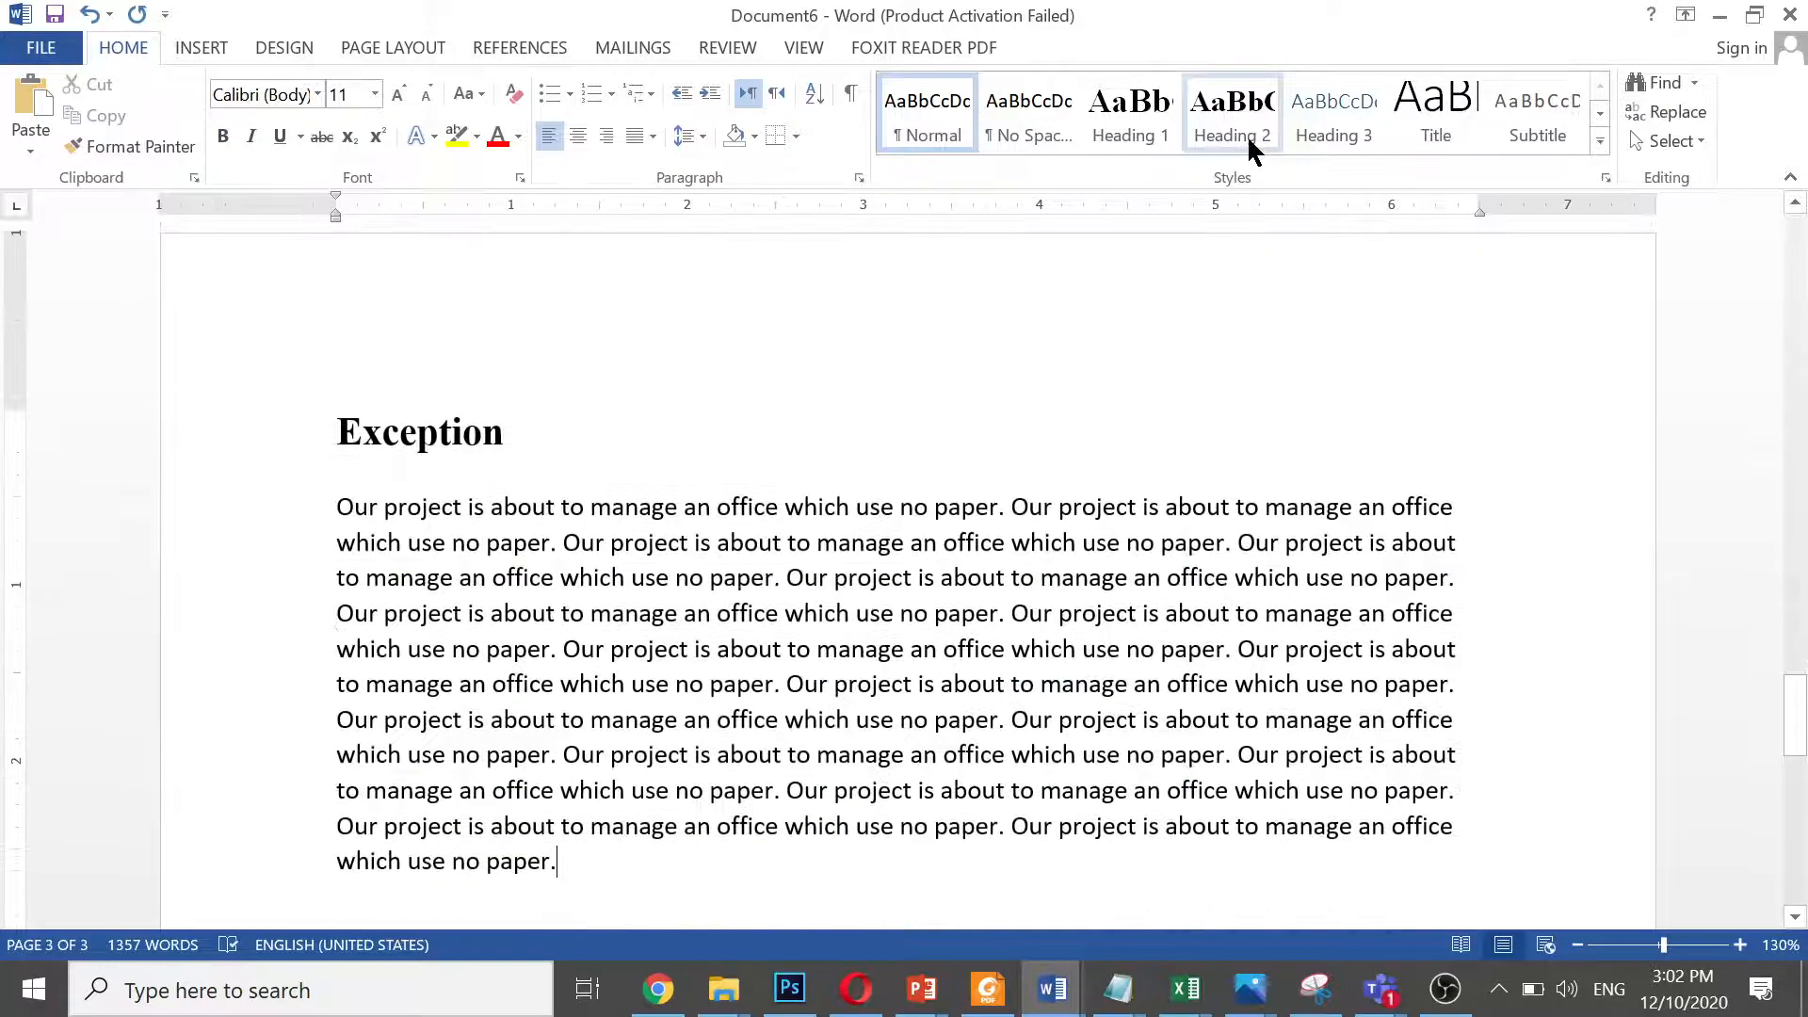
pyautogui.hotkey('ctrl', 'Up')
pyautogui.hotkey('ctrl', 'Up')
pyautogui.hotkey('ctrl', 'Up')
pyautogui.hotkey('ctrl', 'Up')
pyautogui.hotkey('ctrl', 'Up')
pyautogui.hotkey('ctrl', 'Up')
pyautogui.hotkey('ctrl', 'Up')
pyautogui.hotkey('ctrl', 'Up')
pyautogui.hotkey('ctrl', 'Up')
pyautogui.hotkey('ctrl', 'Up')
pyautogui.hotkey('ctrl', 'Up')
pyautogui.hotkey('ctrl', 'Up')
pyautogui.hotkey('ctrl', 'Up')
pyautogui.hotkey('ctrl', 'Up')
pyautogui.hotkey('ctrl', 'Up')
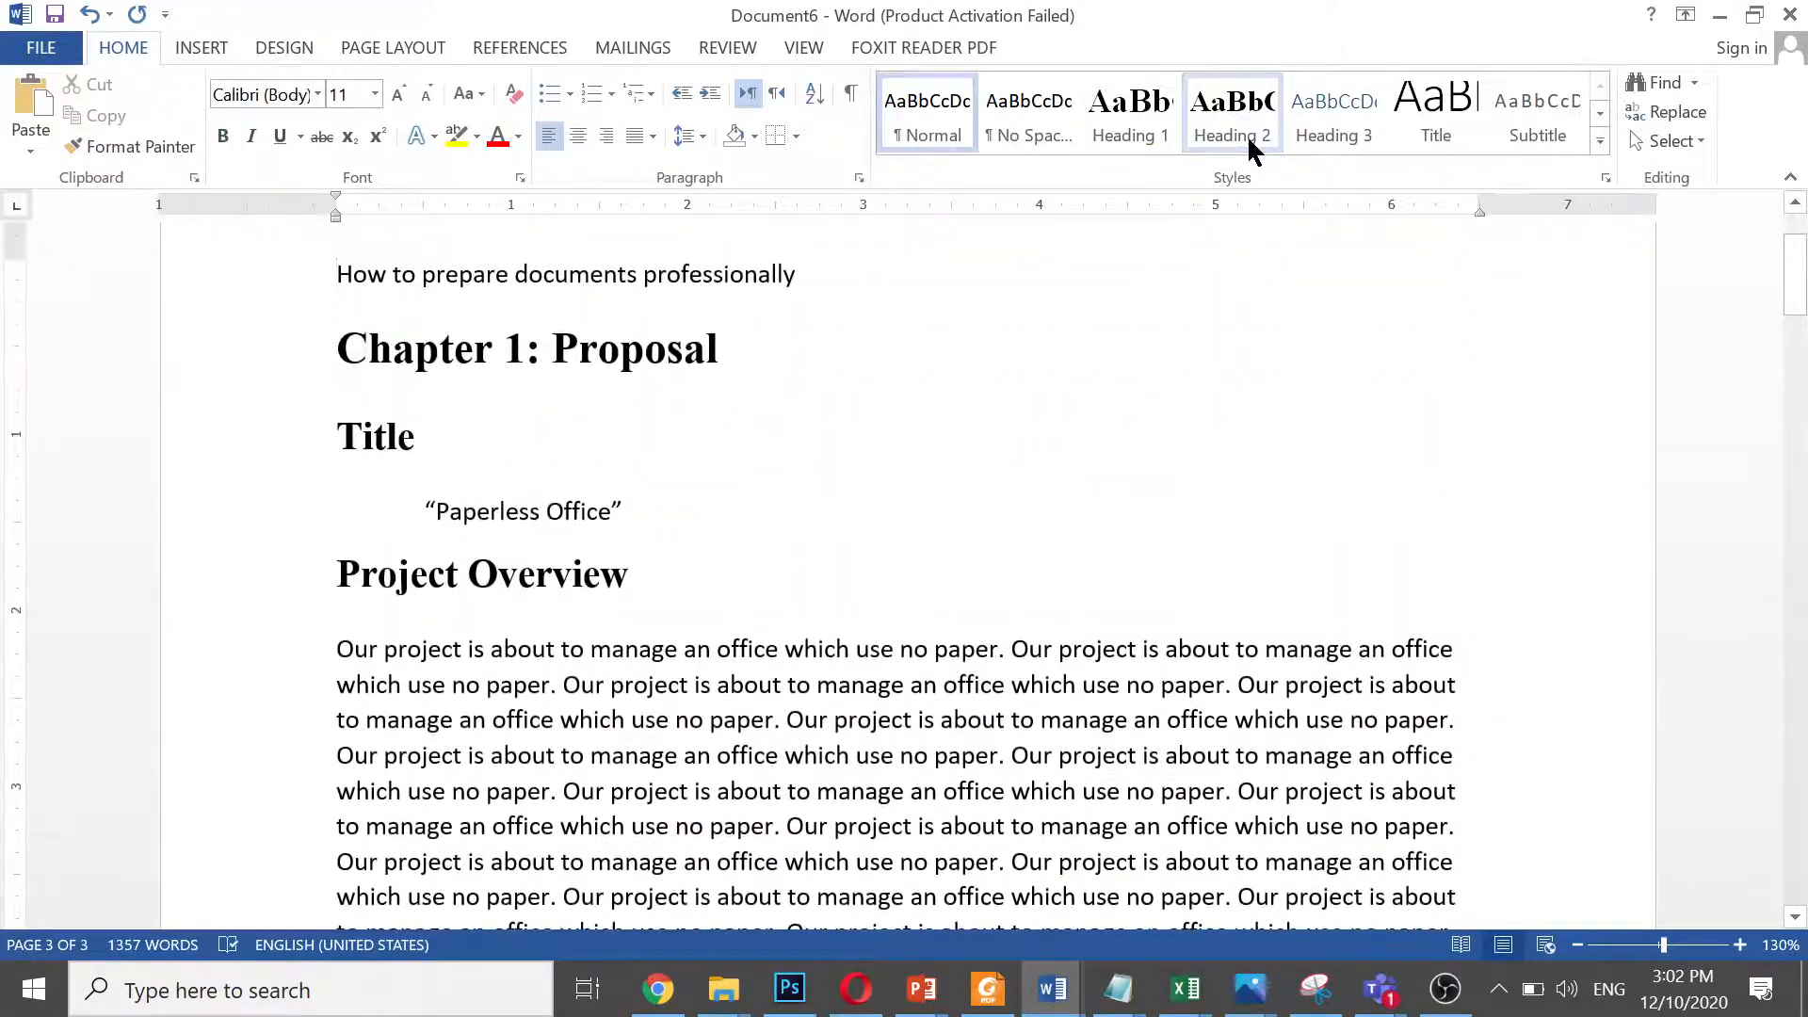
pyautogui.rightClick(923, 116)
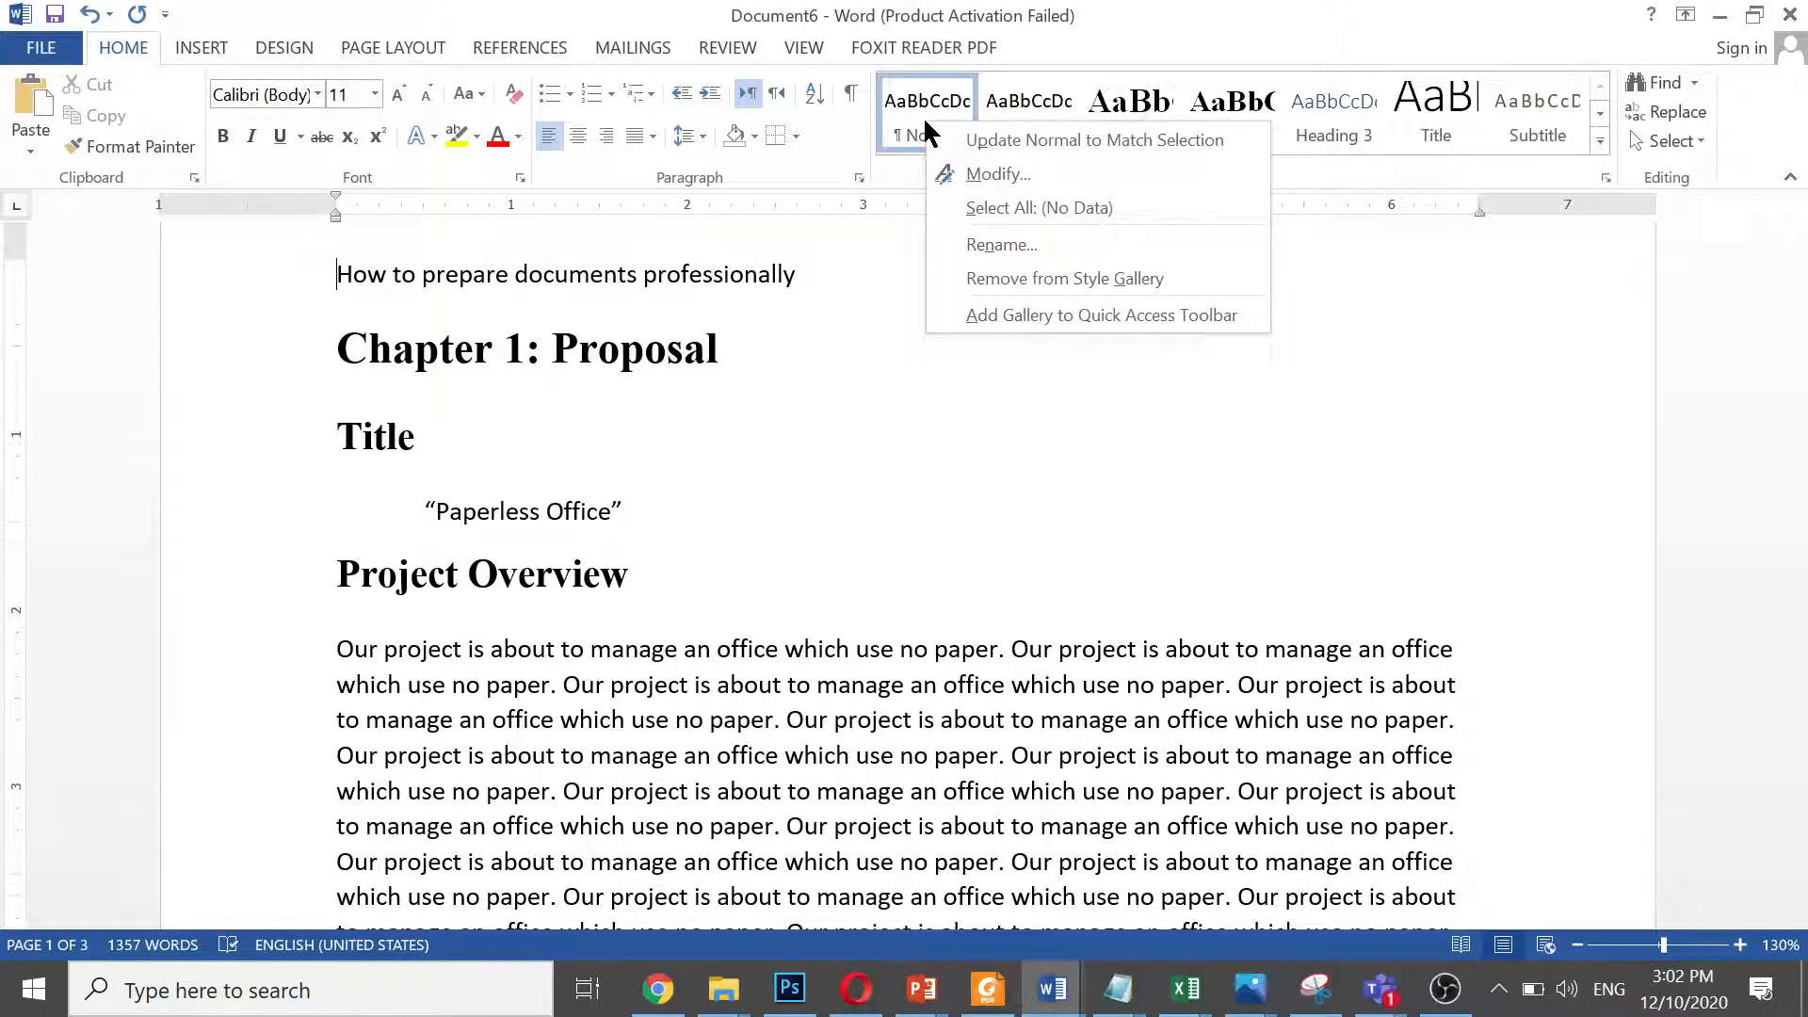
pyautogui.click(980, 175)
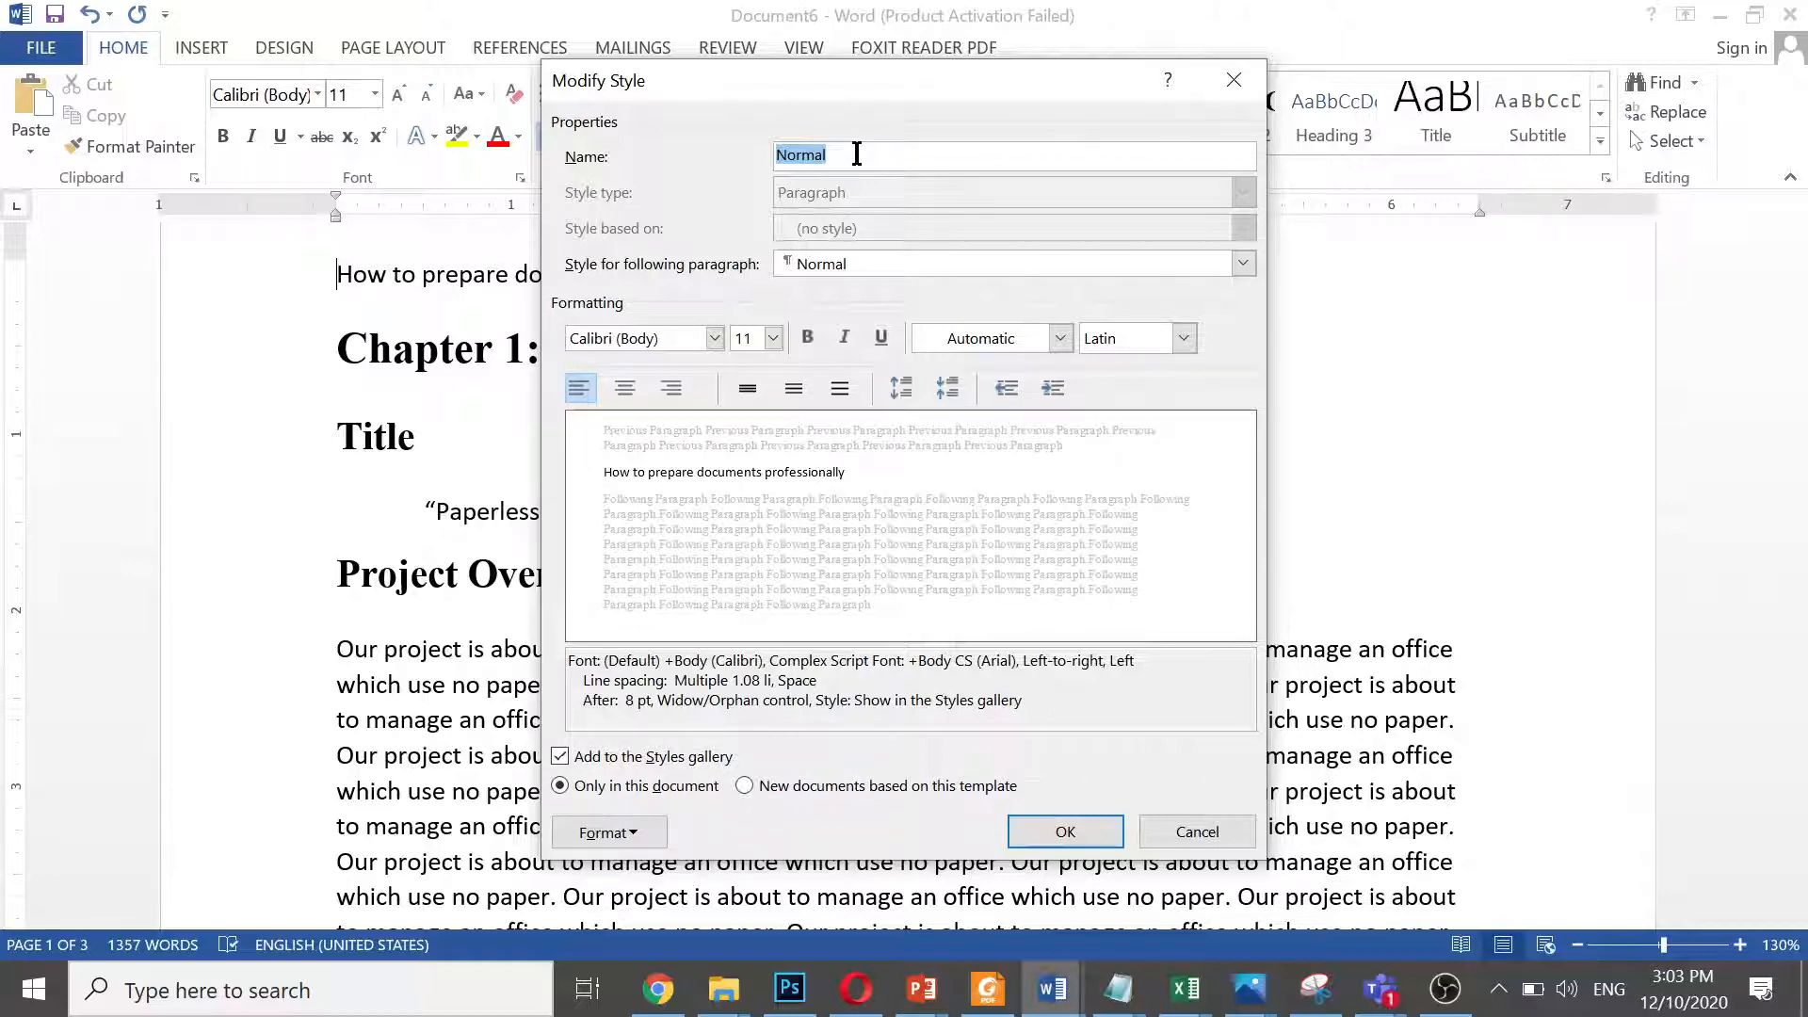
pyautogui.click(637, 831)
pyautogui.click(614, 533)
pyautogui.click(826, 186)
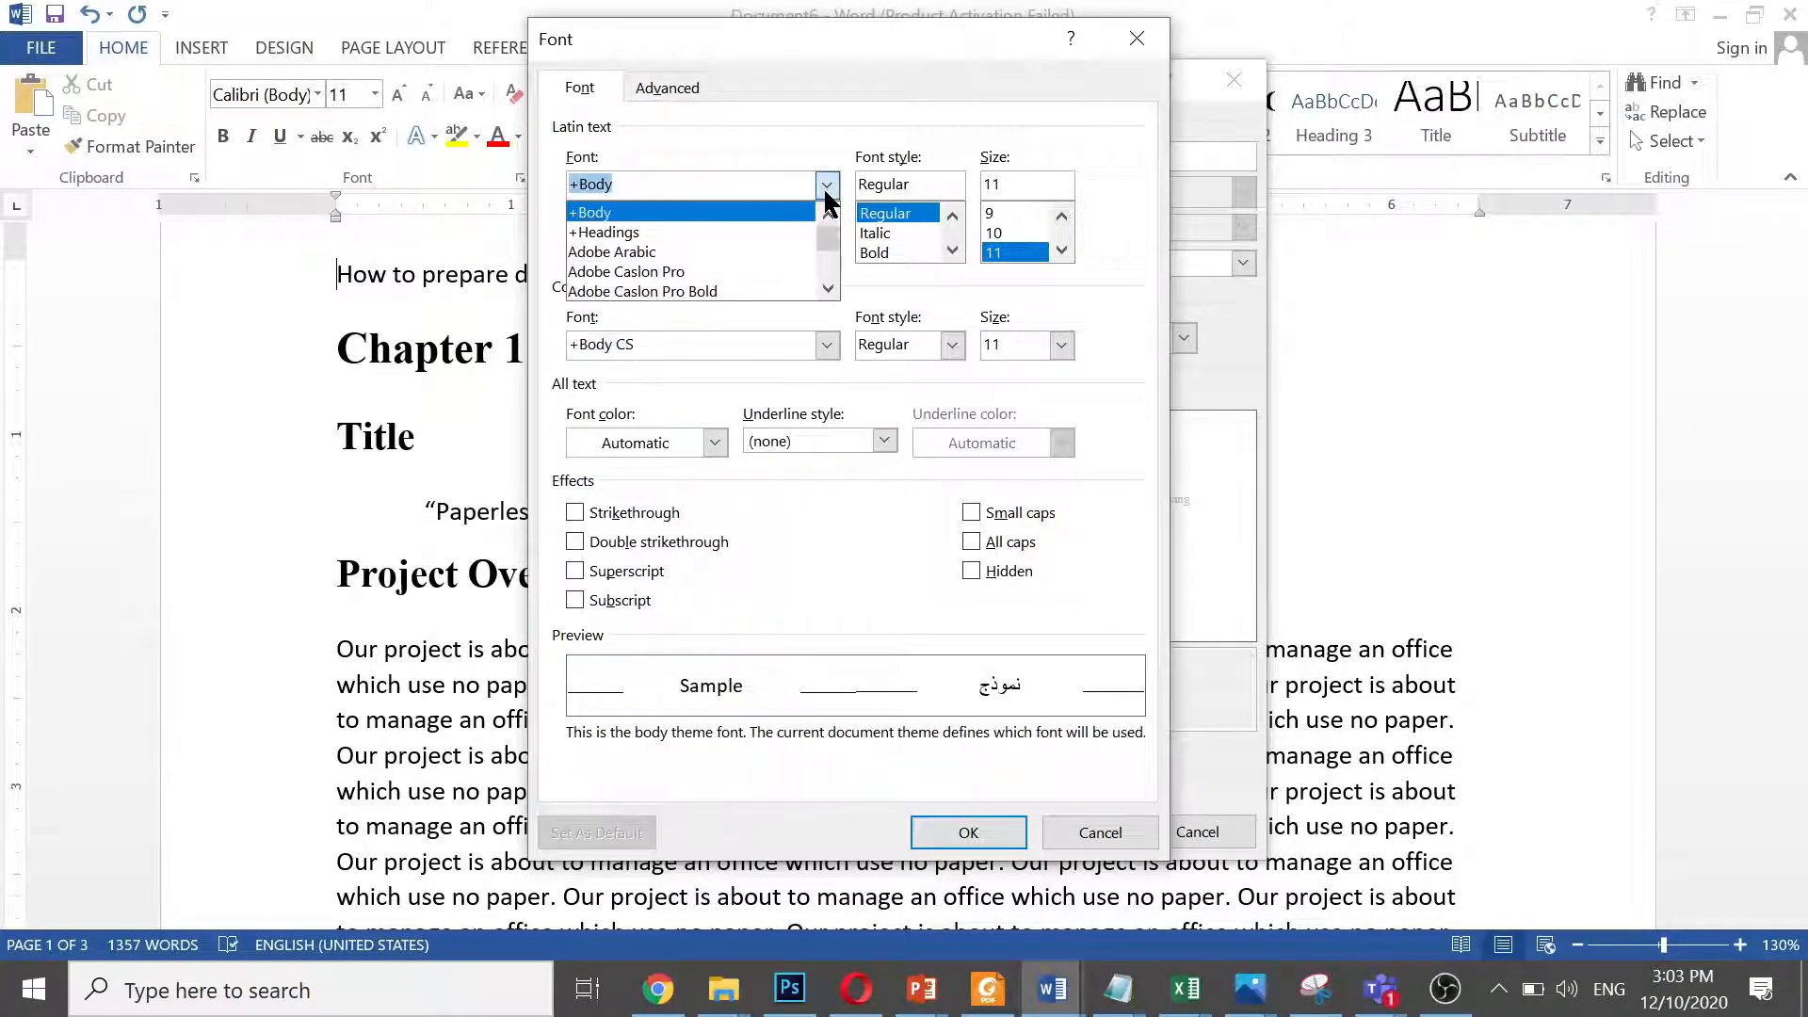
pyautogui.write('tim')
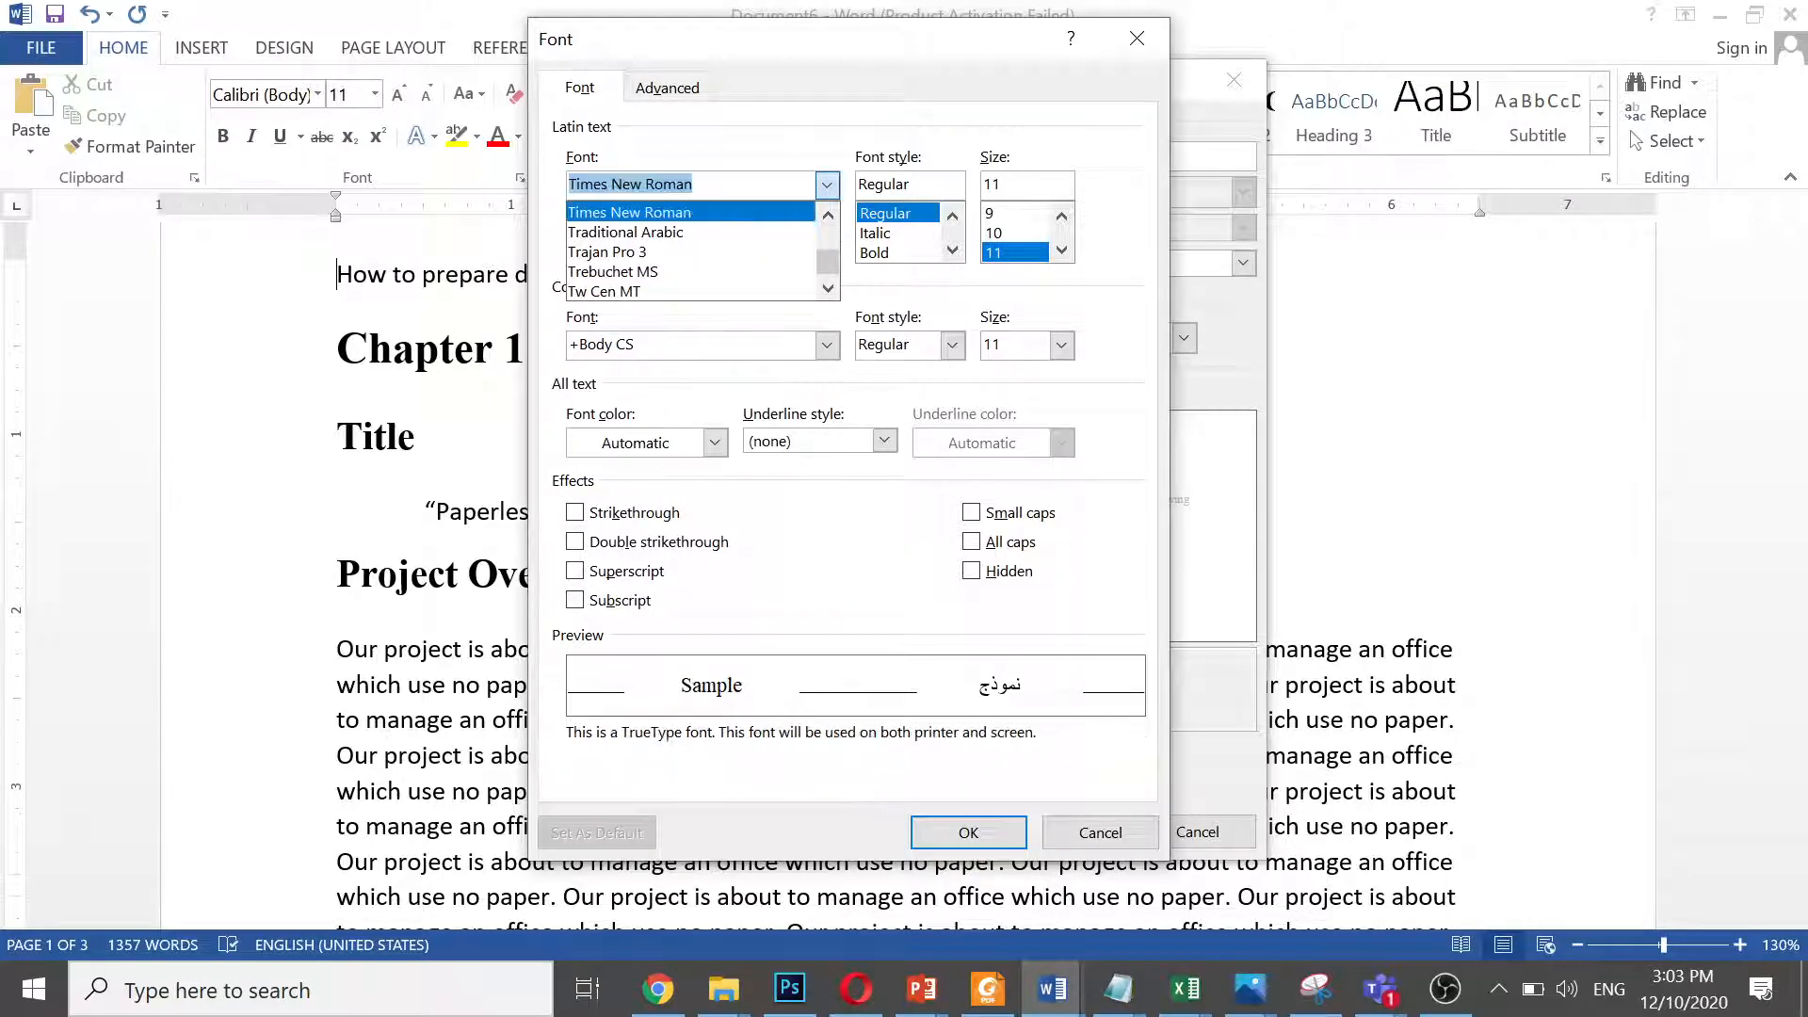
pyautogui.click(823, 186)
pyautogui.click(1062, 250)
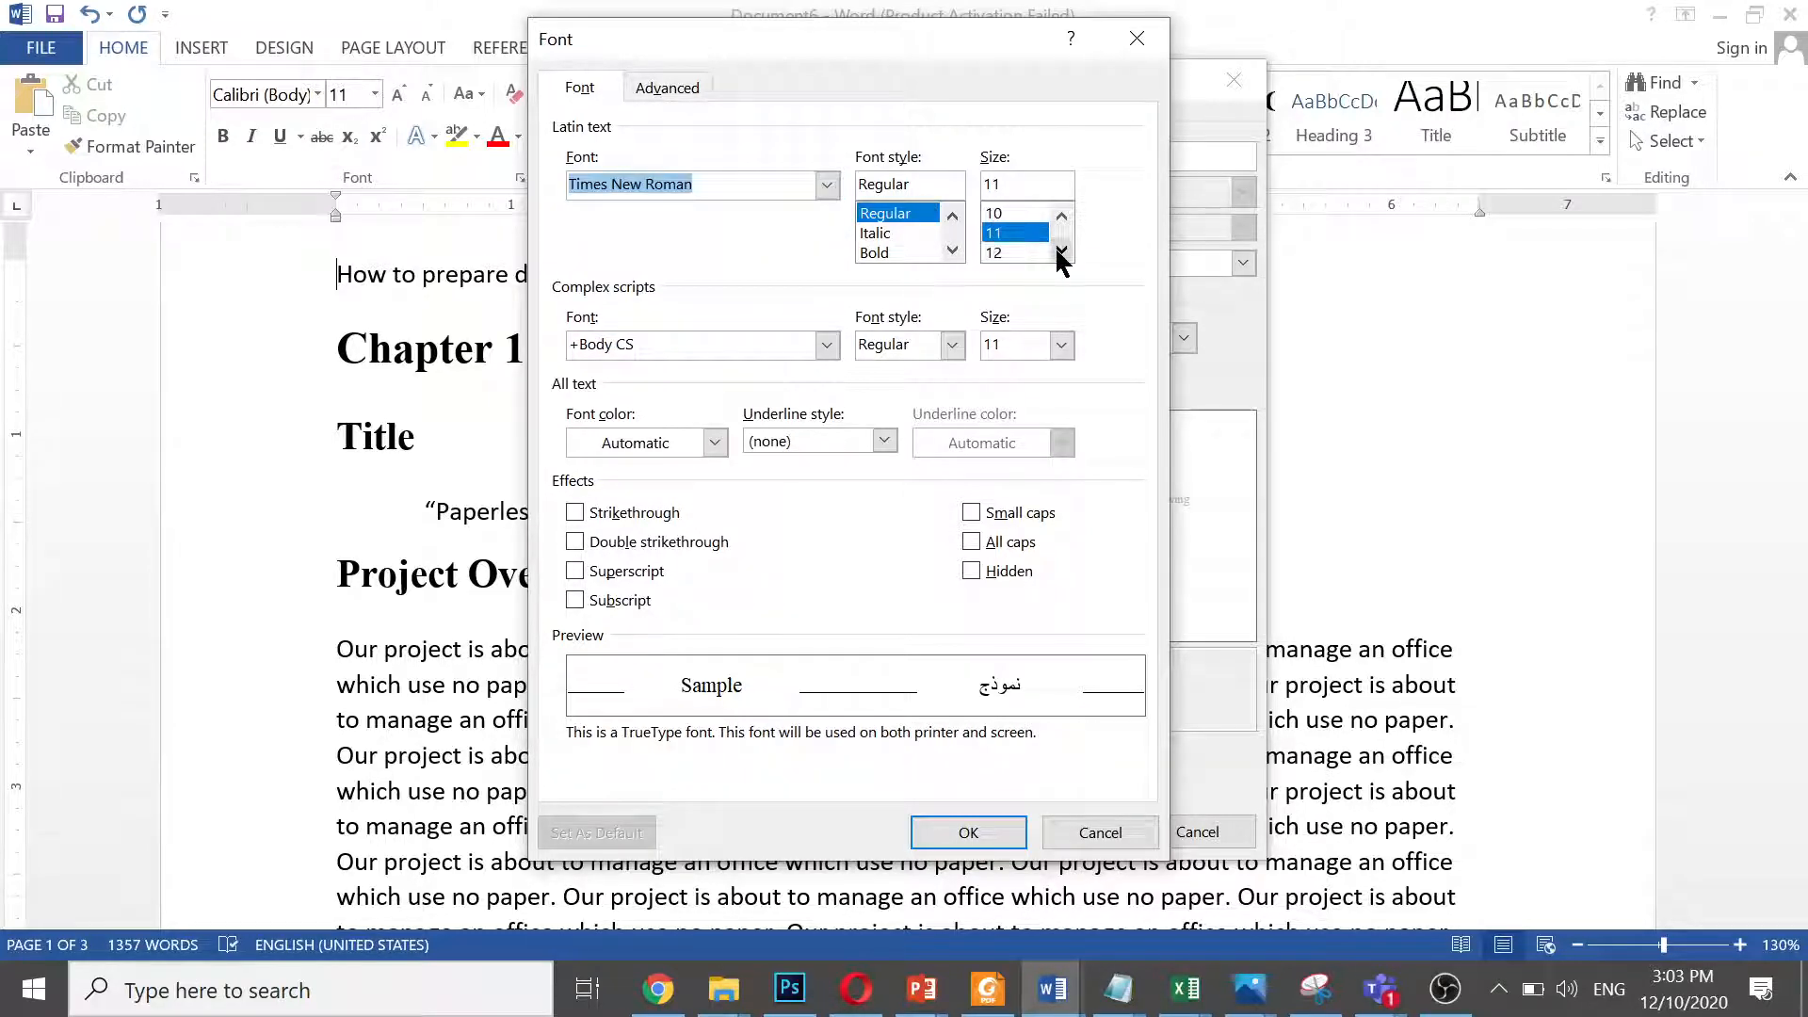
pyautogui.click(1028, 254)
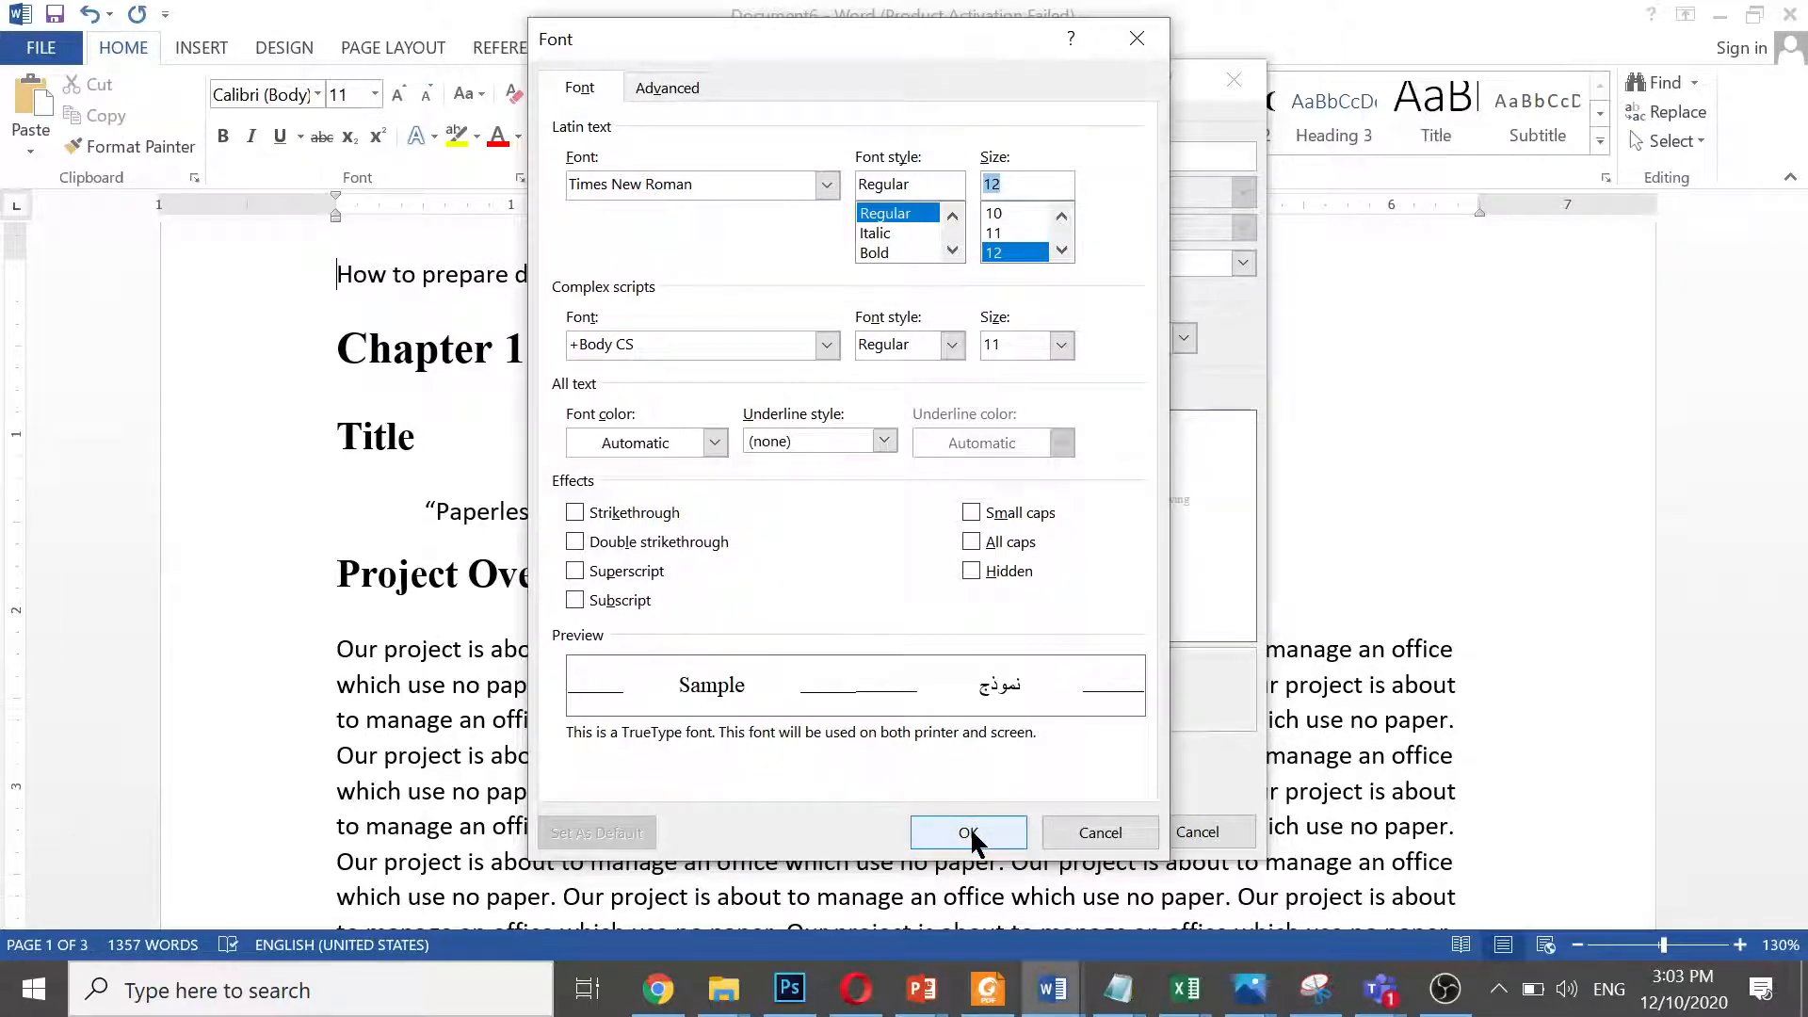
pyautogui.click(660, 86)
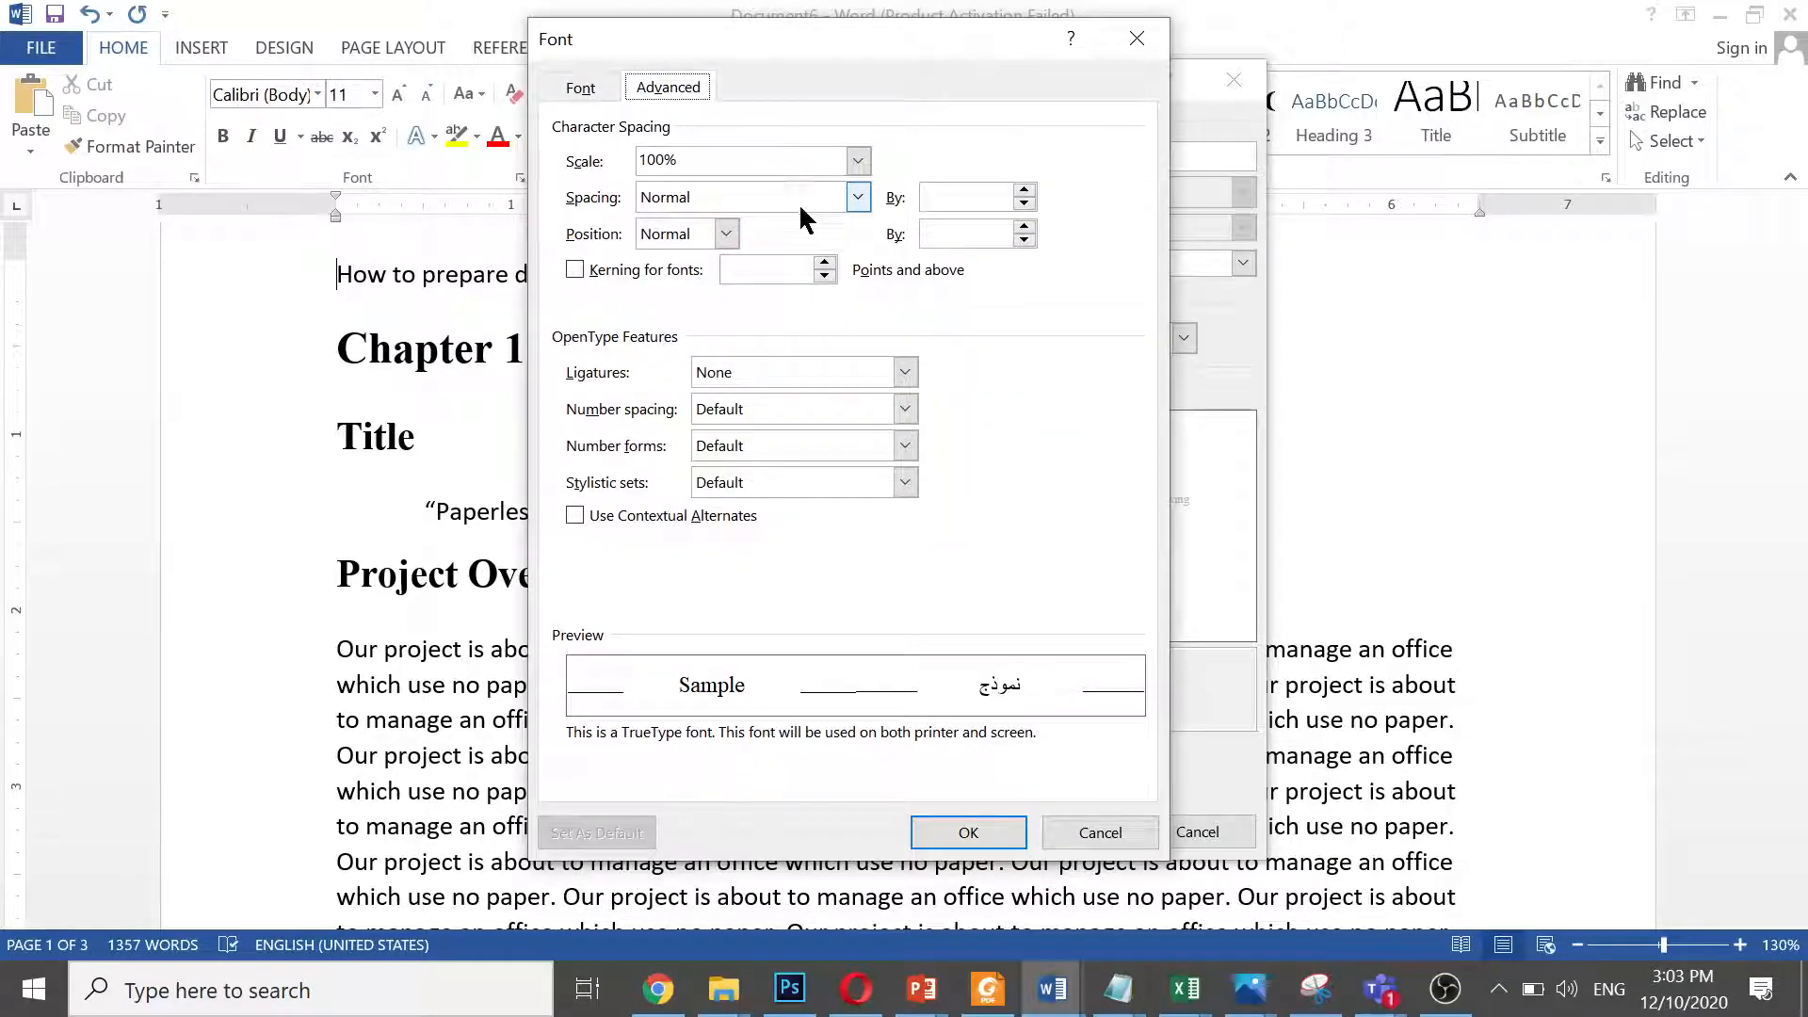
pyautogui.click(976, 829)
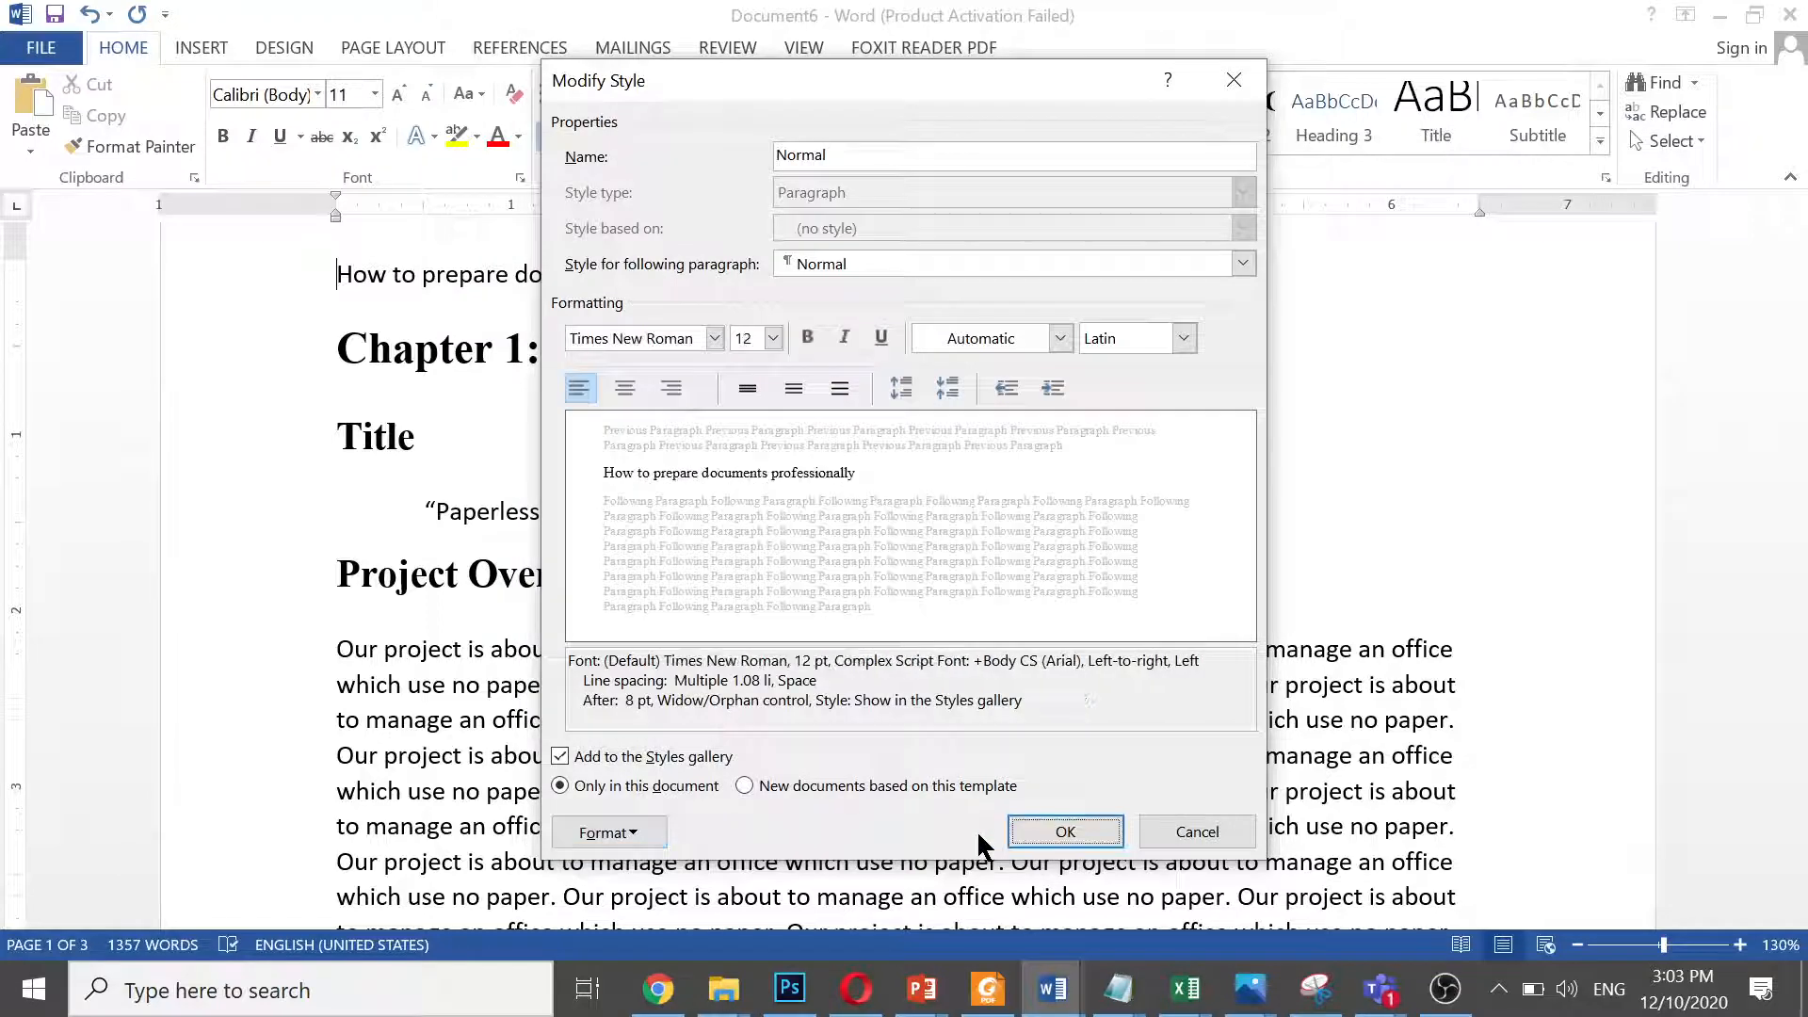
pyautogui.click(625, 827)
pyautogui.click(648, 576)
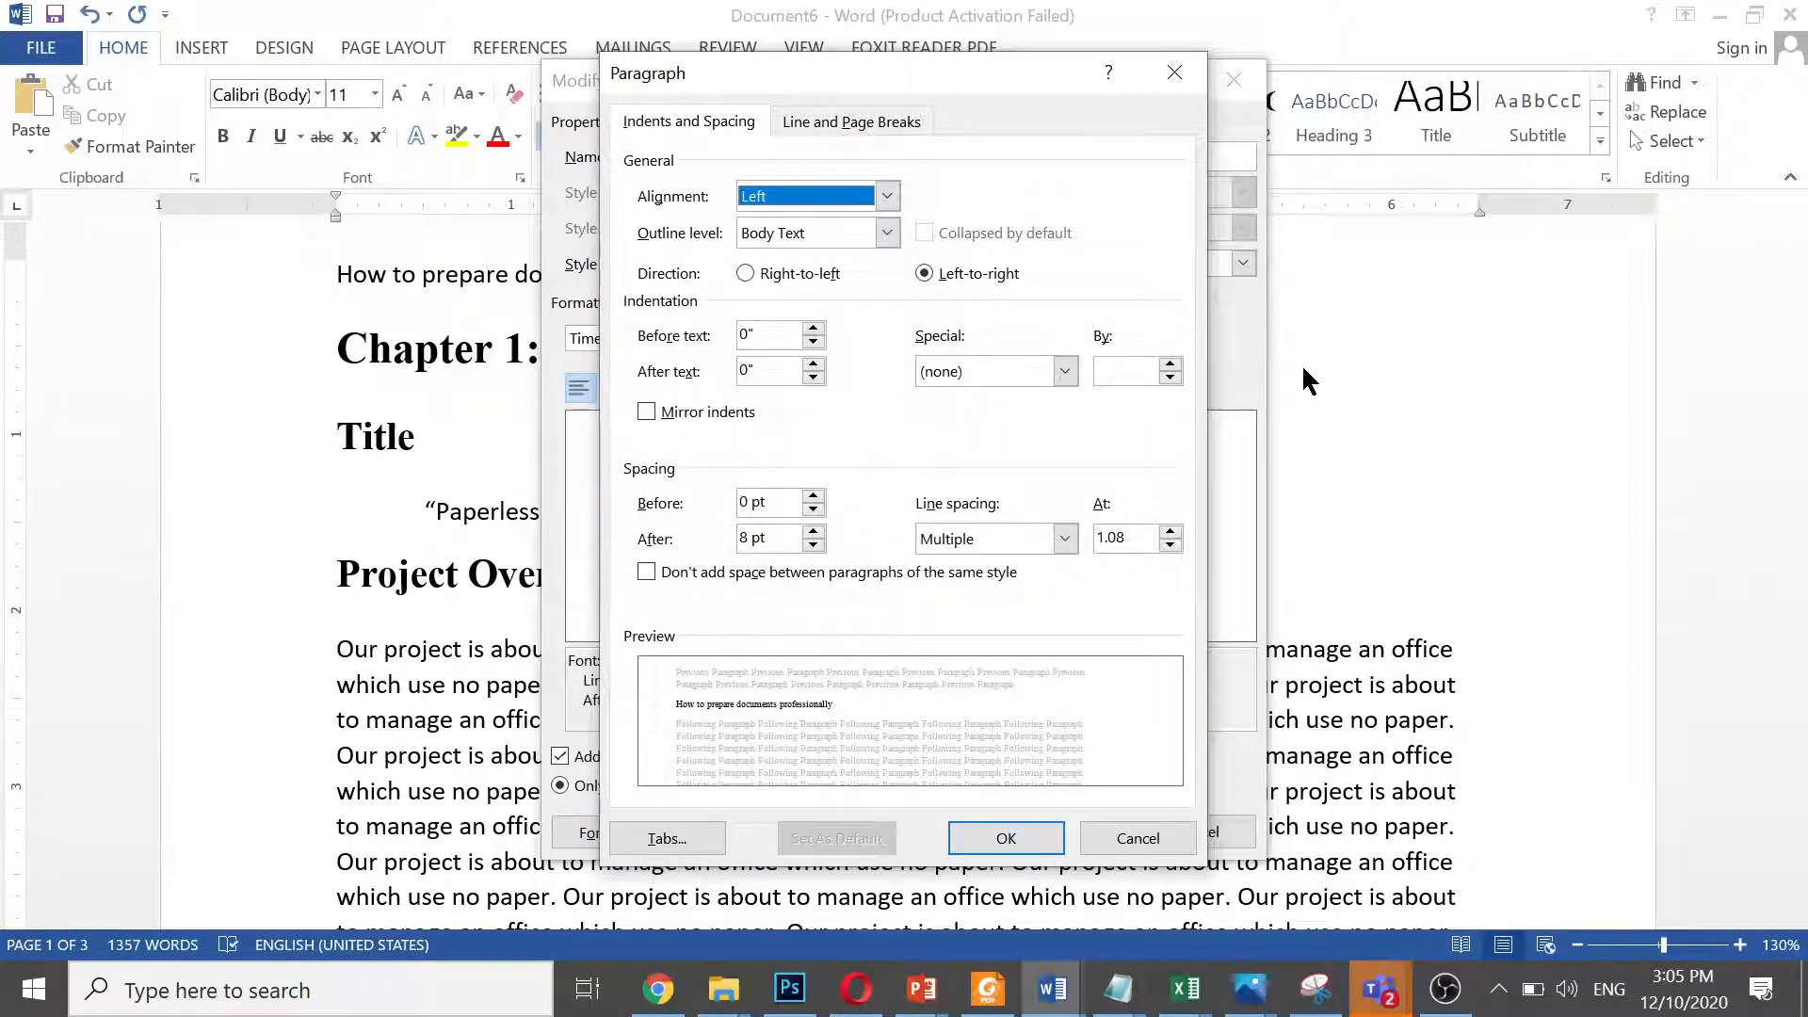
pyautogui.click(880, 193)
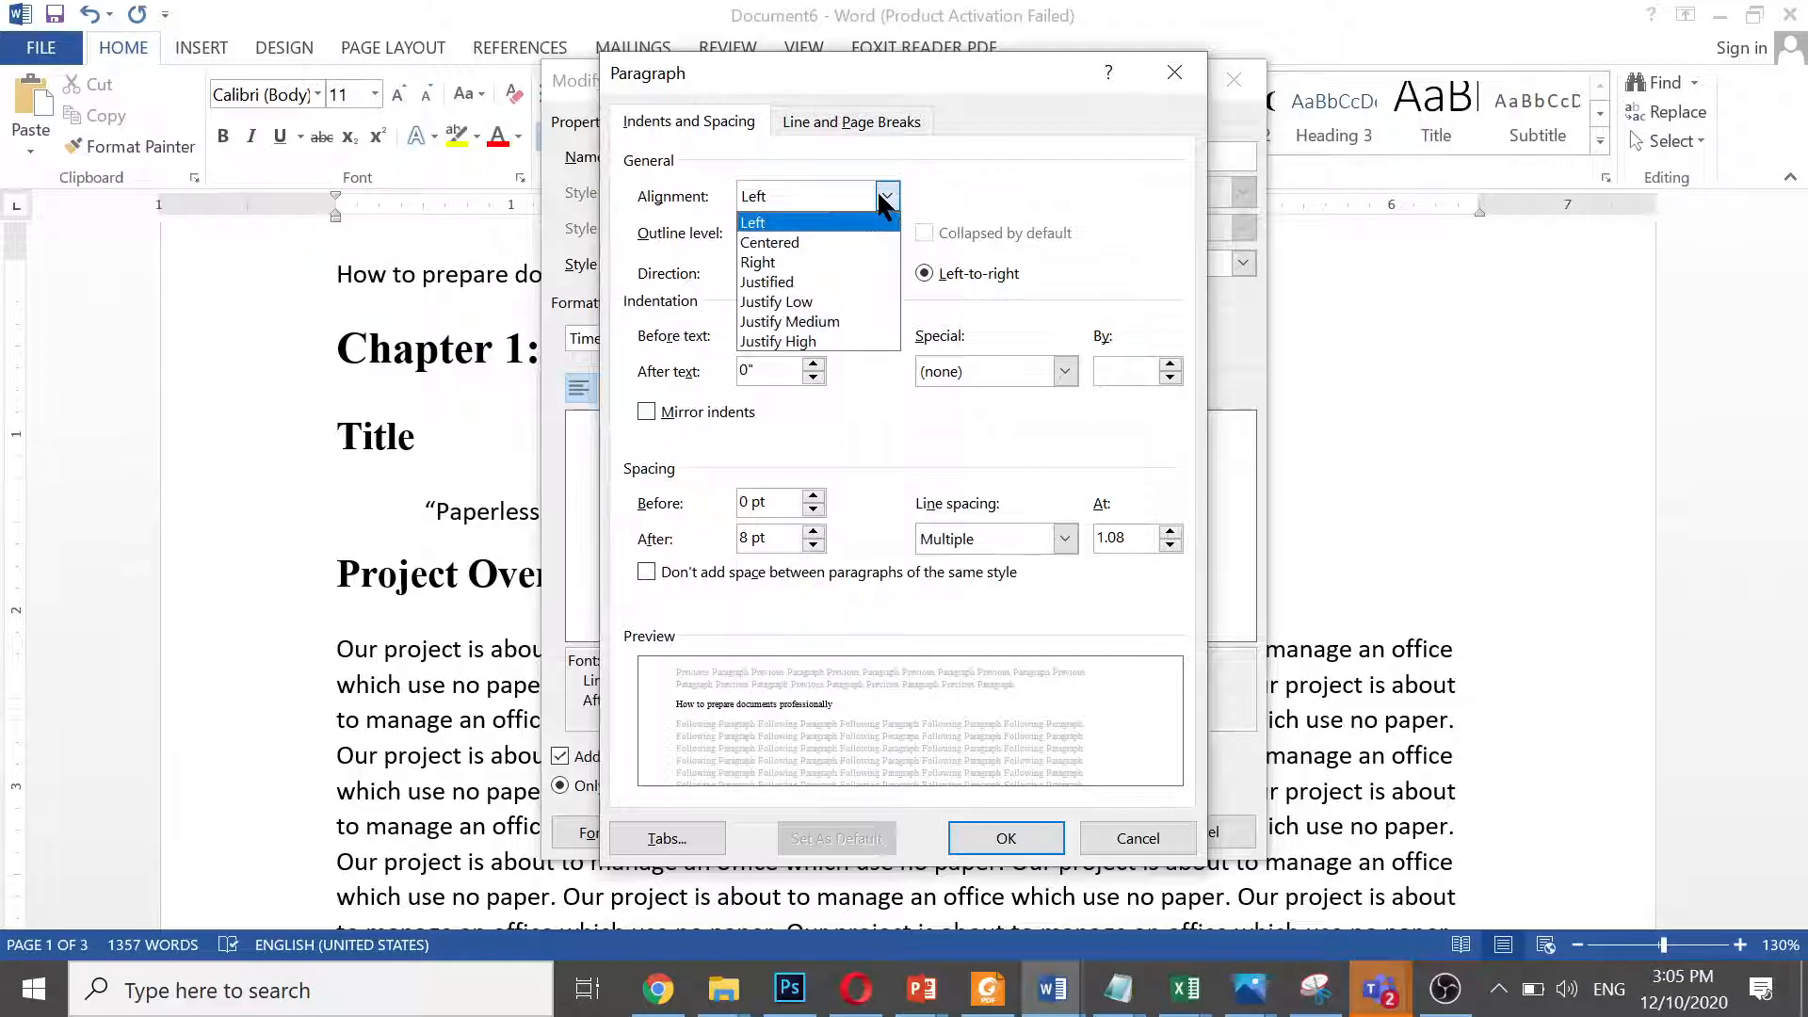
pyautogui.click(829, 283)
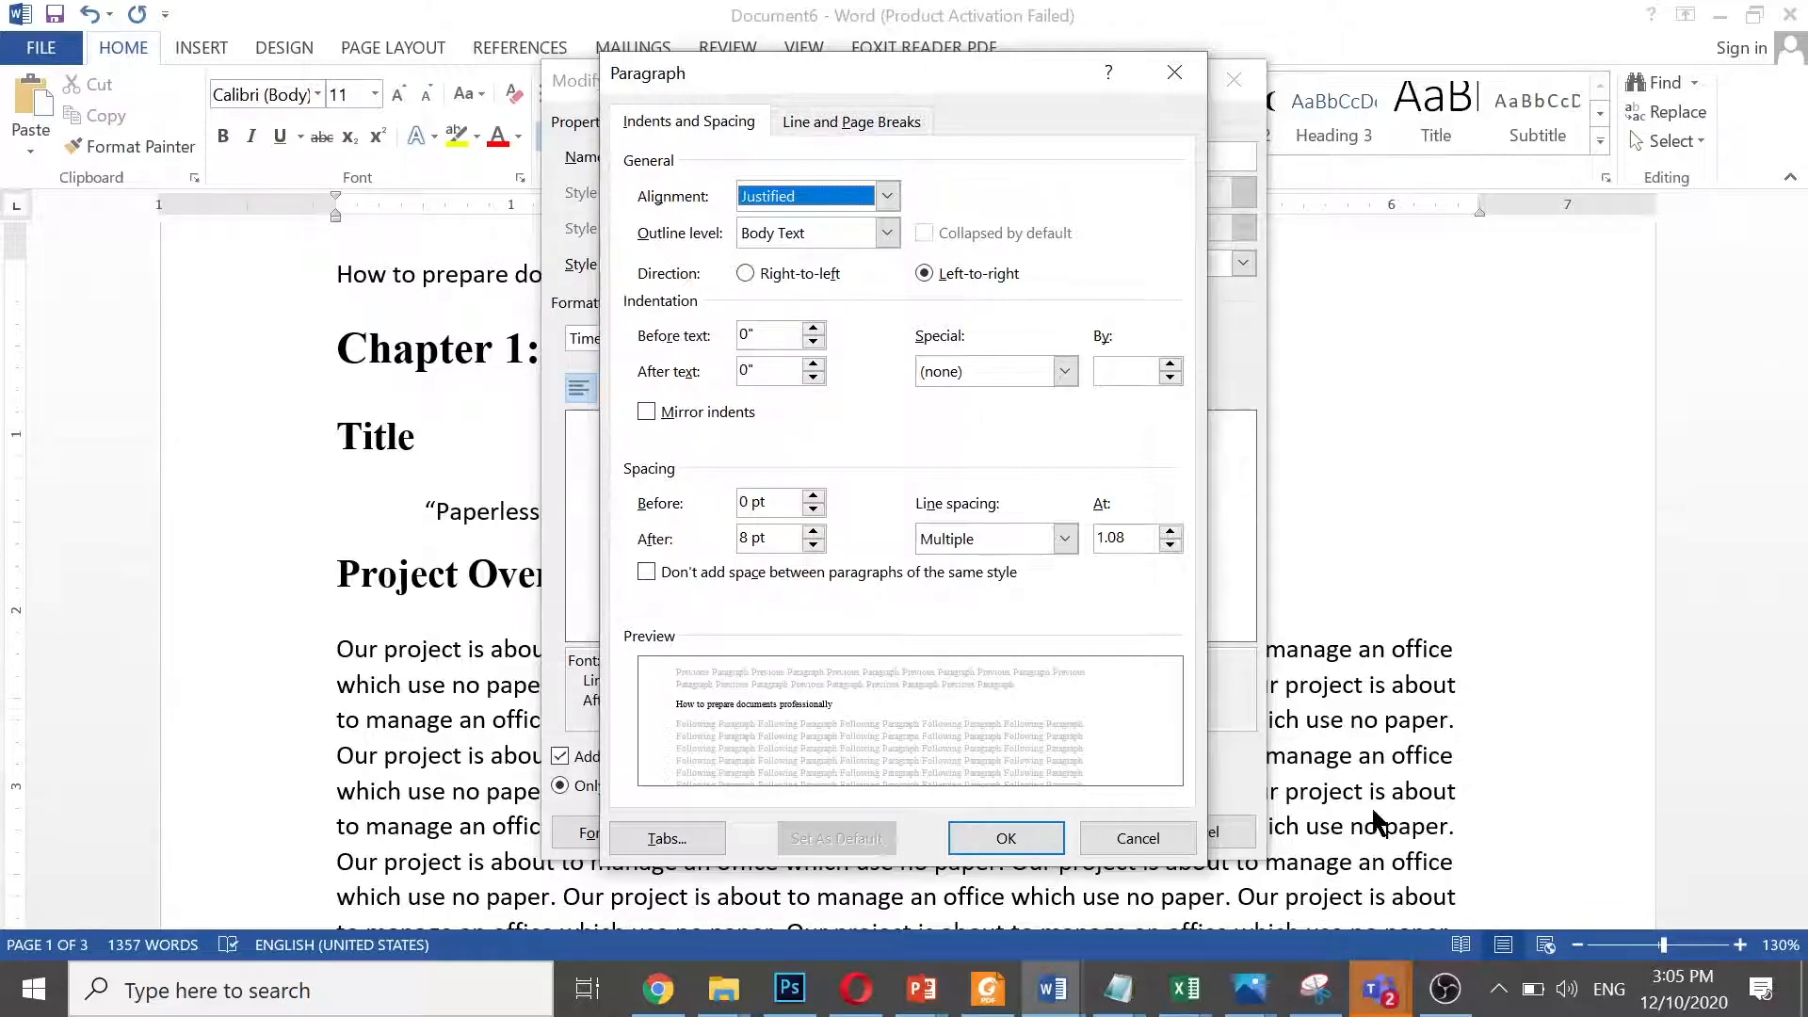
pyautogui.click(1175, 72)
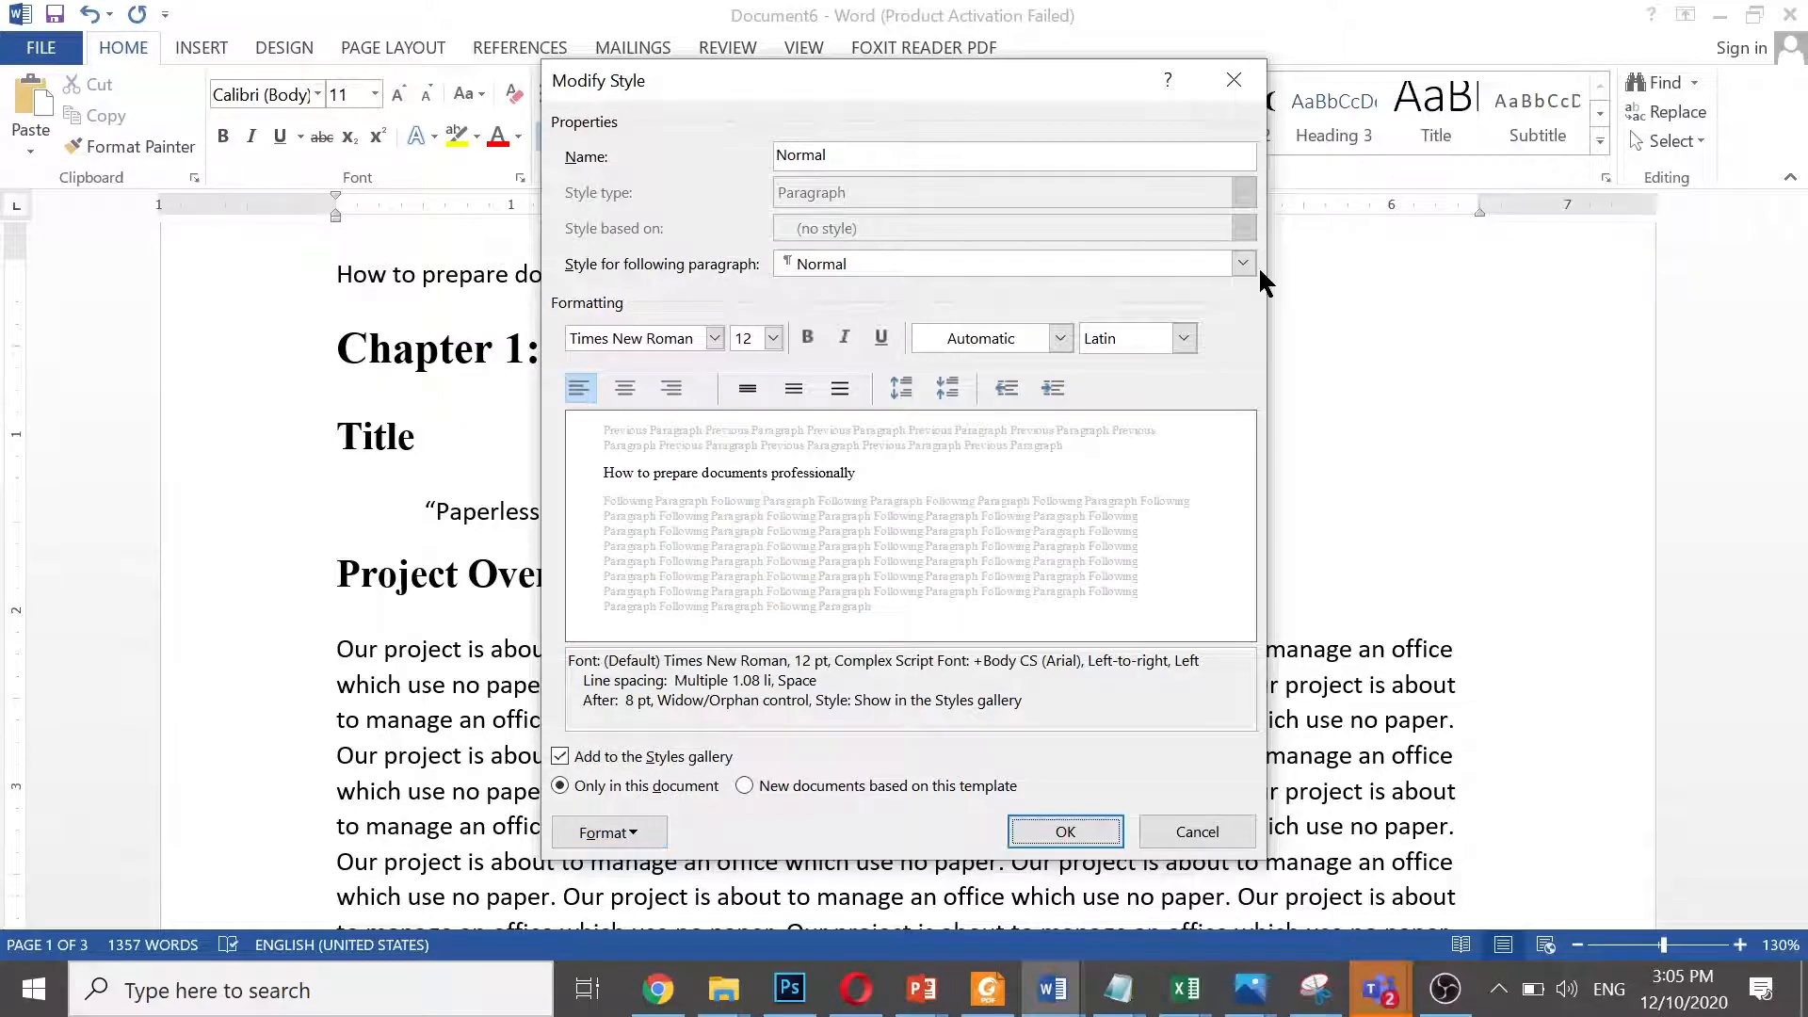
pyautogui.click(1236, 83)
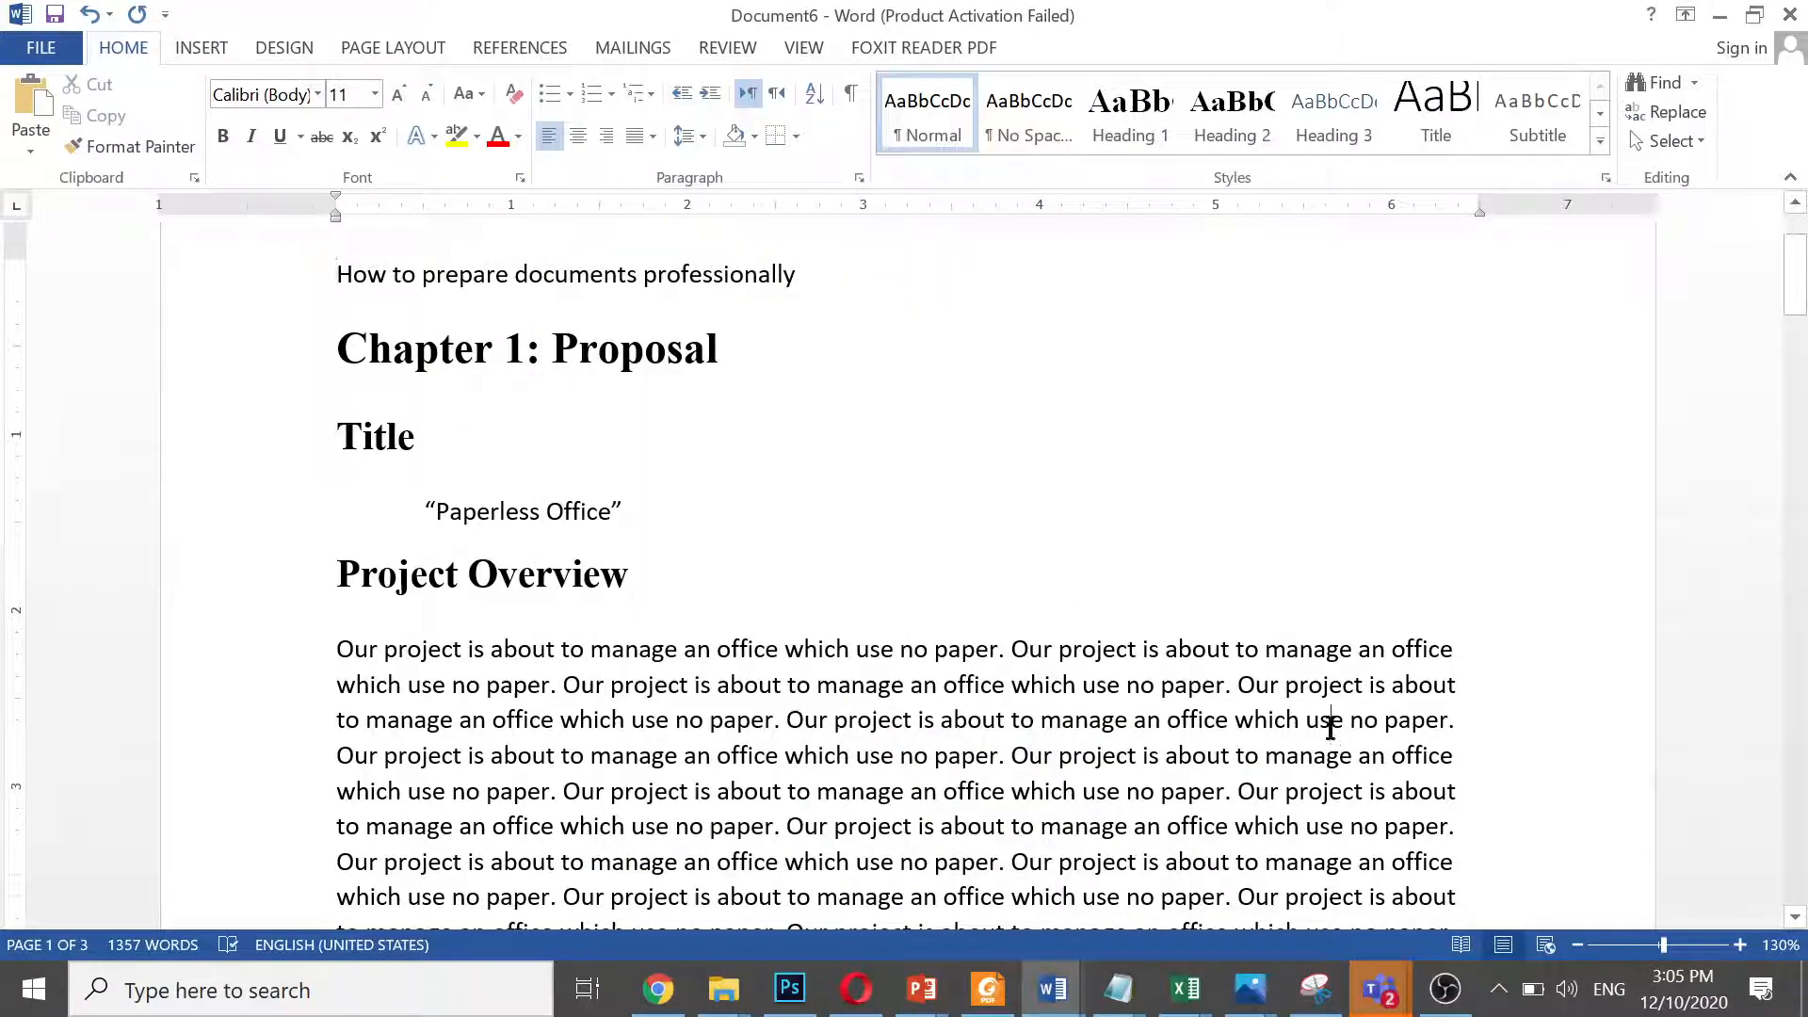
# Add "at all" to the end of the first sentence in the Project Overview paragraph, before its period
pyautogui.press('Up')
pyautogui.press('Up')
pyautogui.hotkey('ctrl', 'Left')
pyautogui.hotkey('ctrl', 'Left')
pyautogui.hotkey('ctrl', 'Left')
pyautogui.hotkey('ctrl', 'Left')
pyautogui.hotkey('ctrl', 'Left')
pyautogui.hotkey('ctrl', 'Left')
pyautogui.hotkey('ctrl', 'Left')
pyautogui.hotkey('ctrl', 'Left')
pyautogui.hotkey('ctrl', 'Right')
pyautogui.hotkey('ctrl', 'Right')
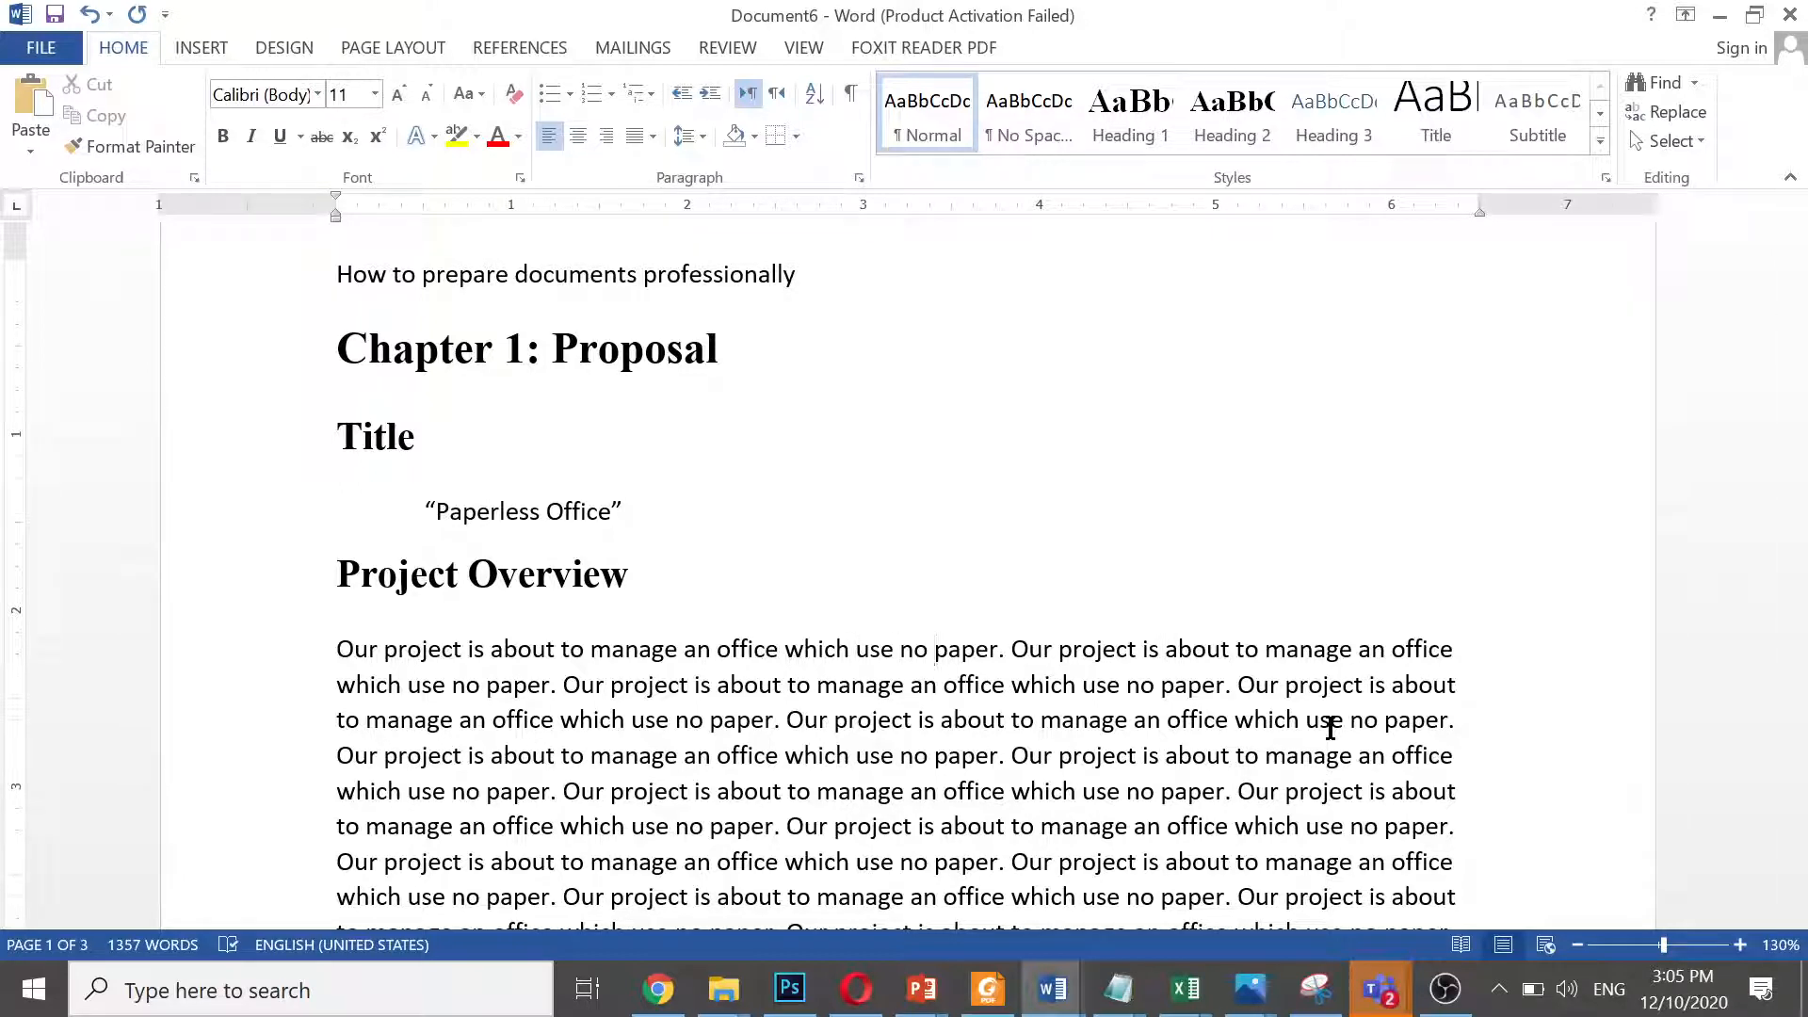
pyautogui.write('at all')
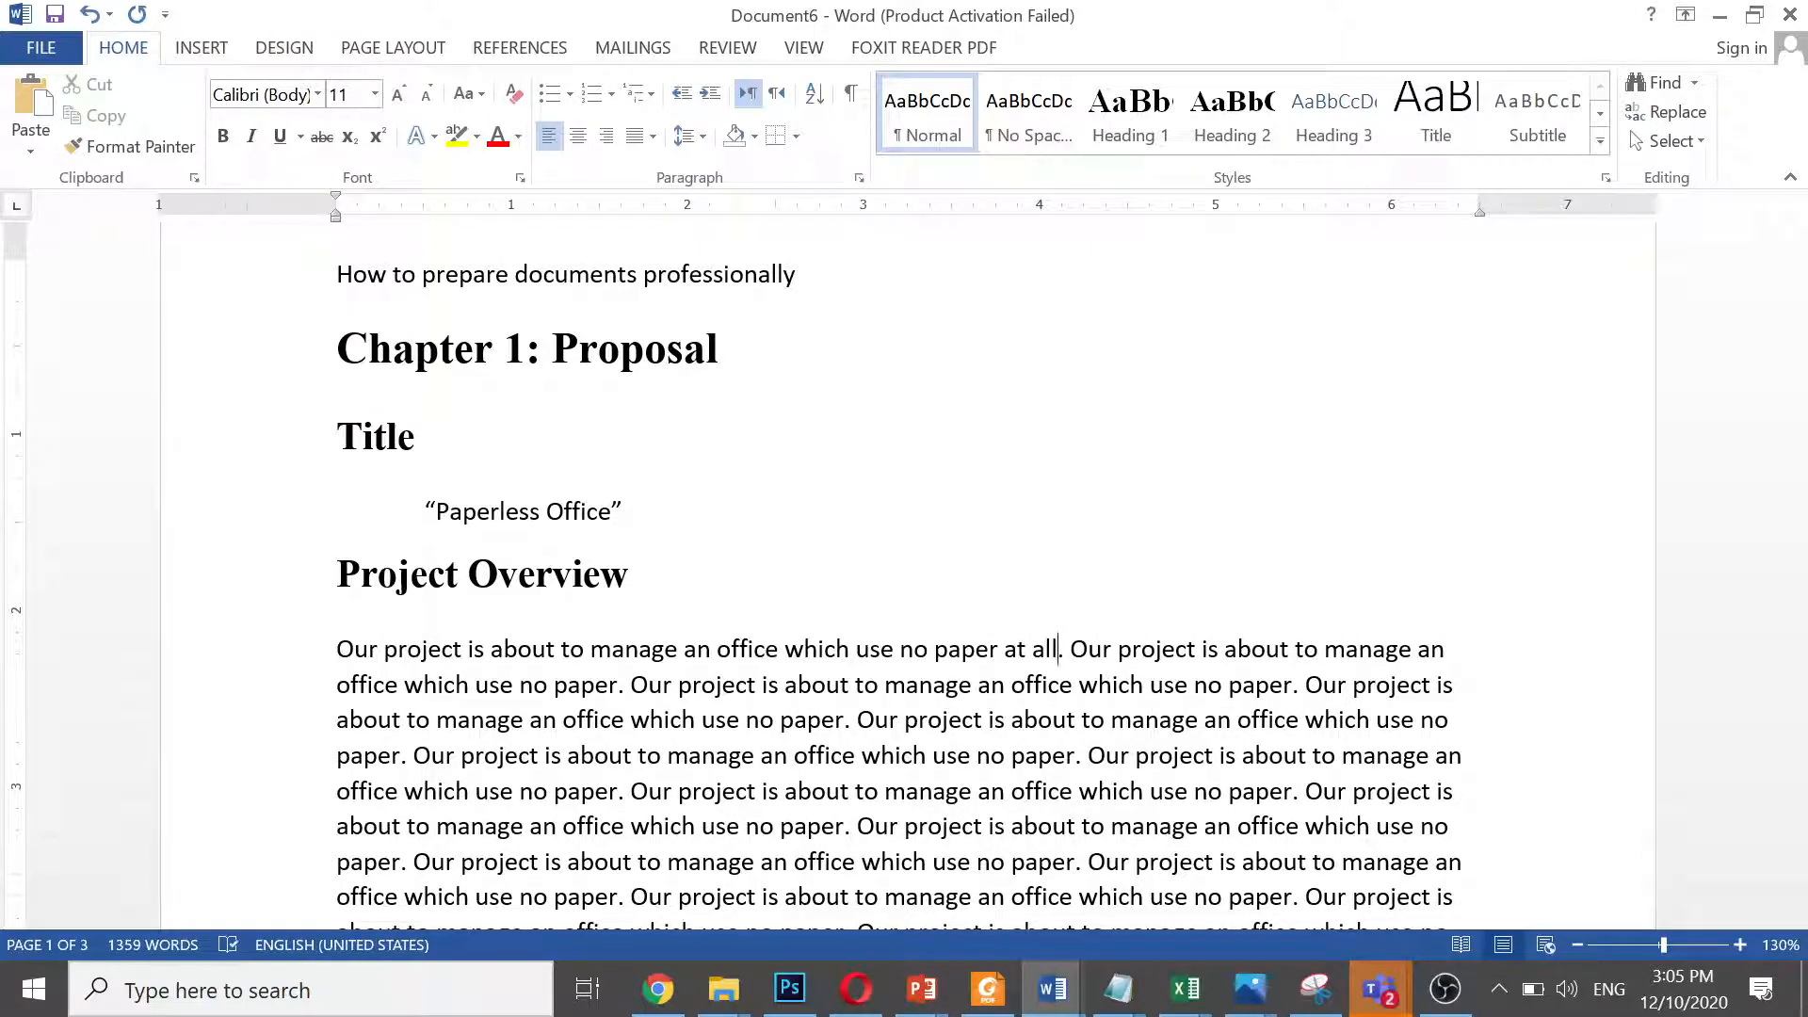
# Copy the first sentence of the Project Overview paragraph, including its trailing space
pyautogui.hotkey('ctrl', 'shift', 'Down')
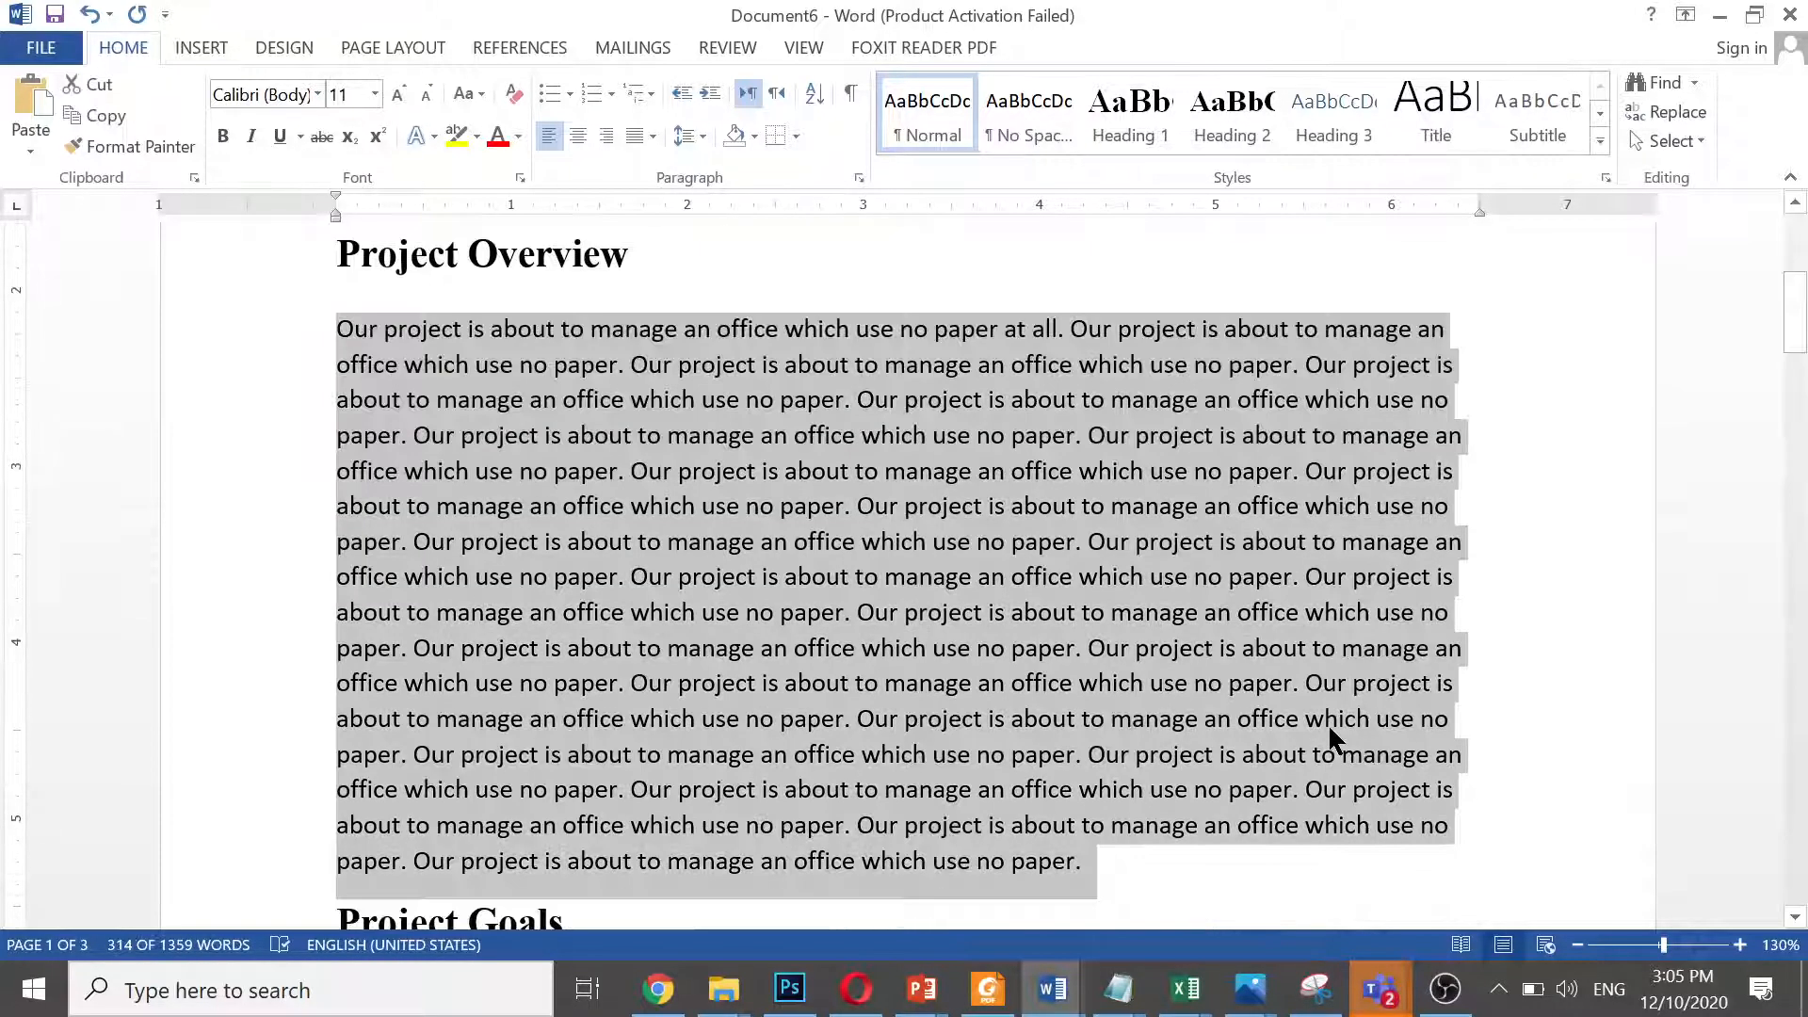
pyautogui.hotkey('shift', 'Up')
pyautogui.press('Up')
pyautogui.press('Down')
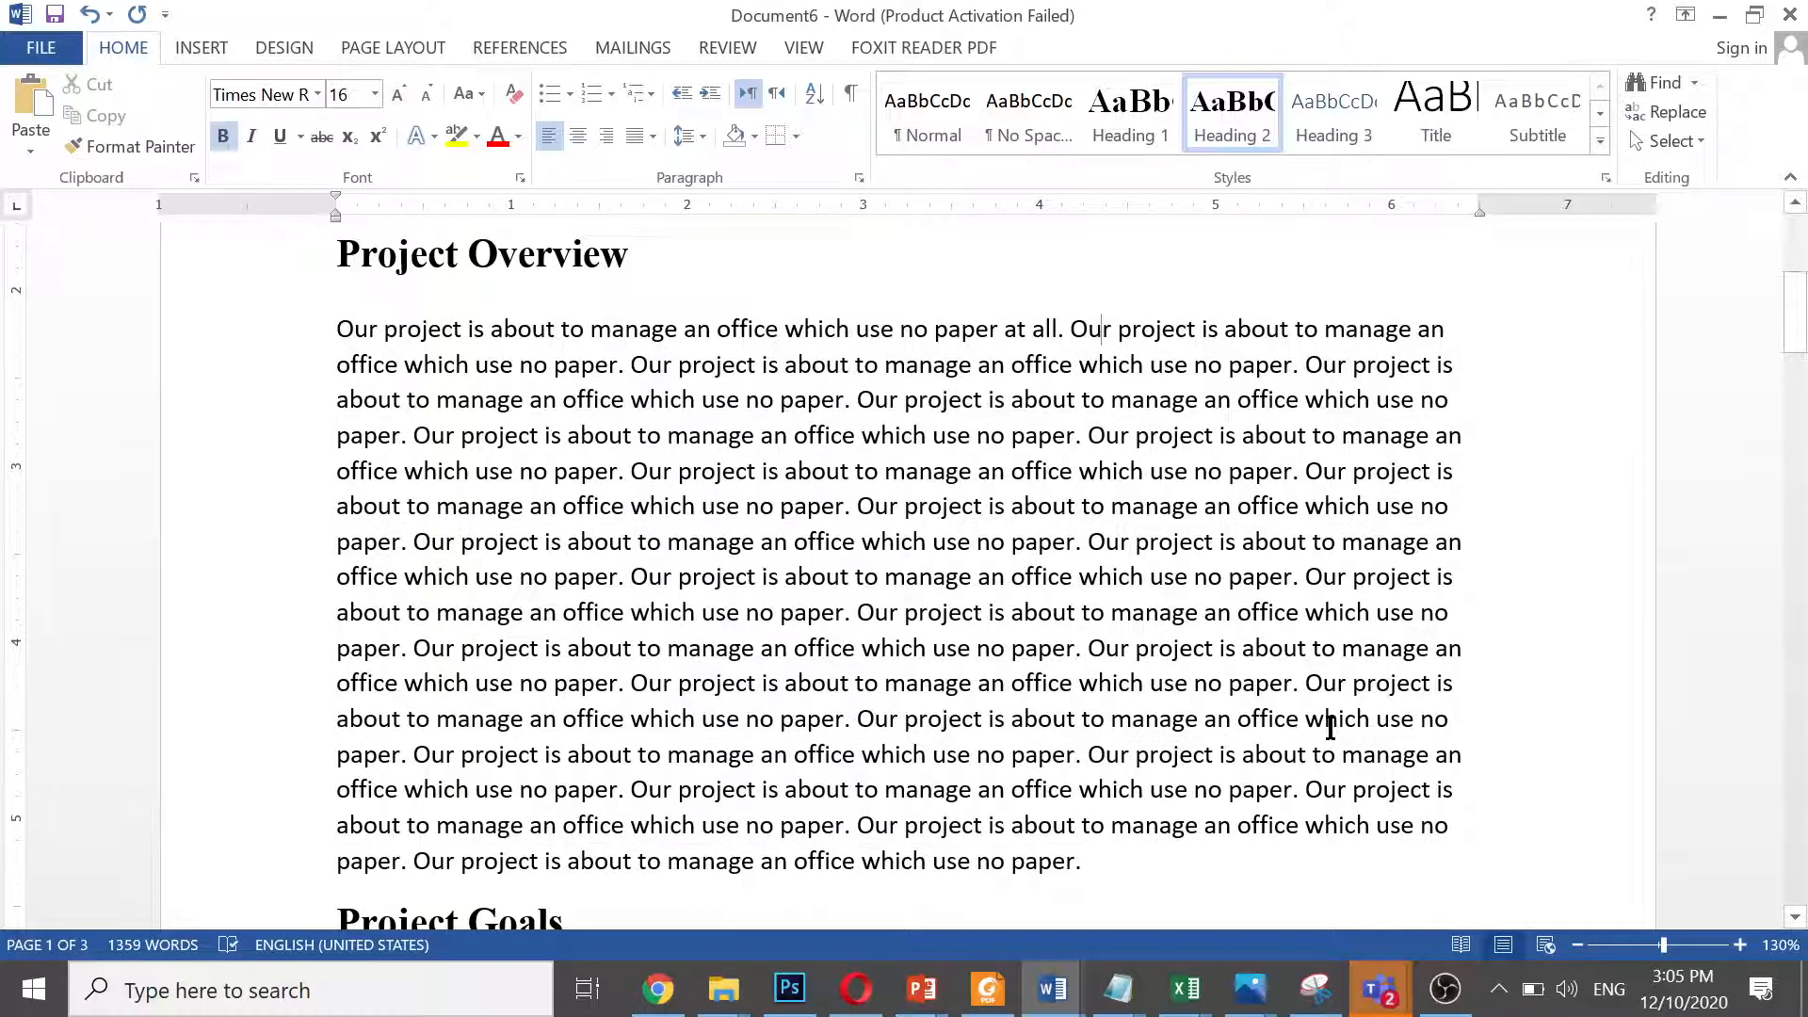
pyautogui.press('Left')
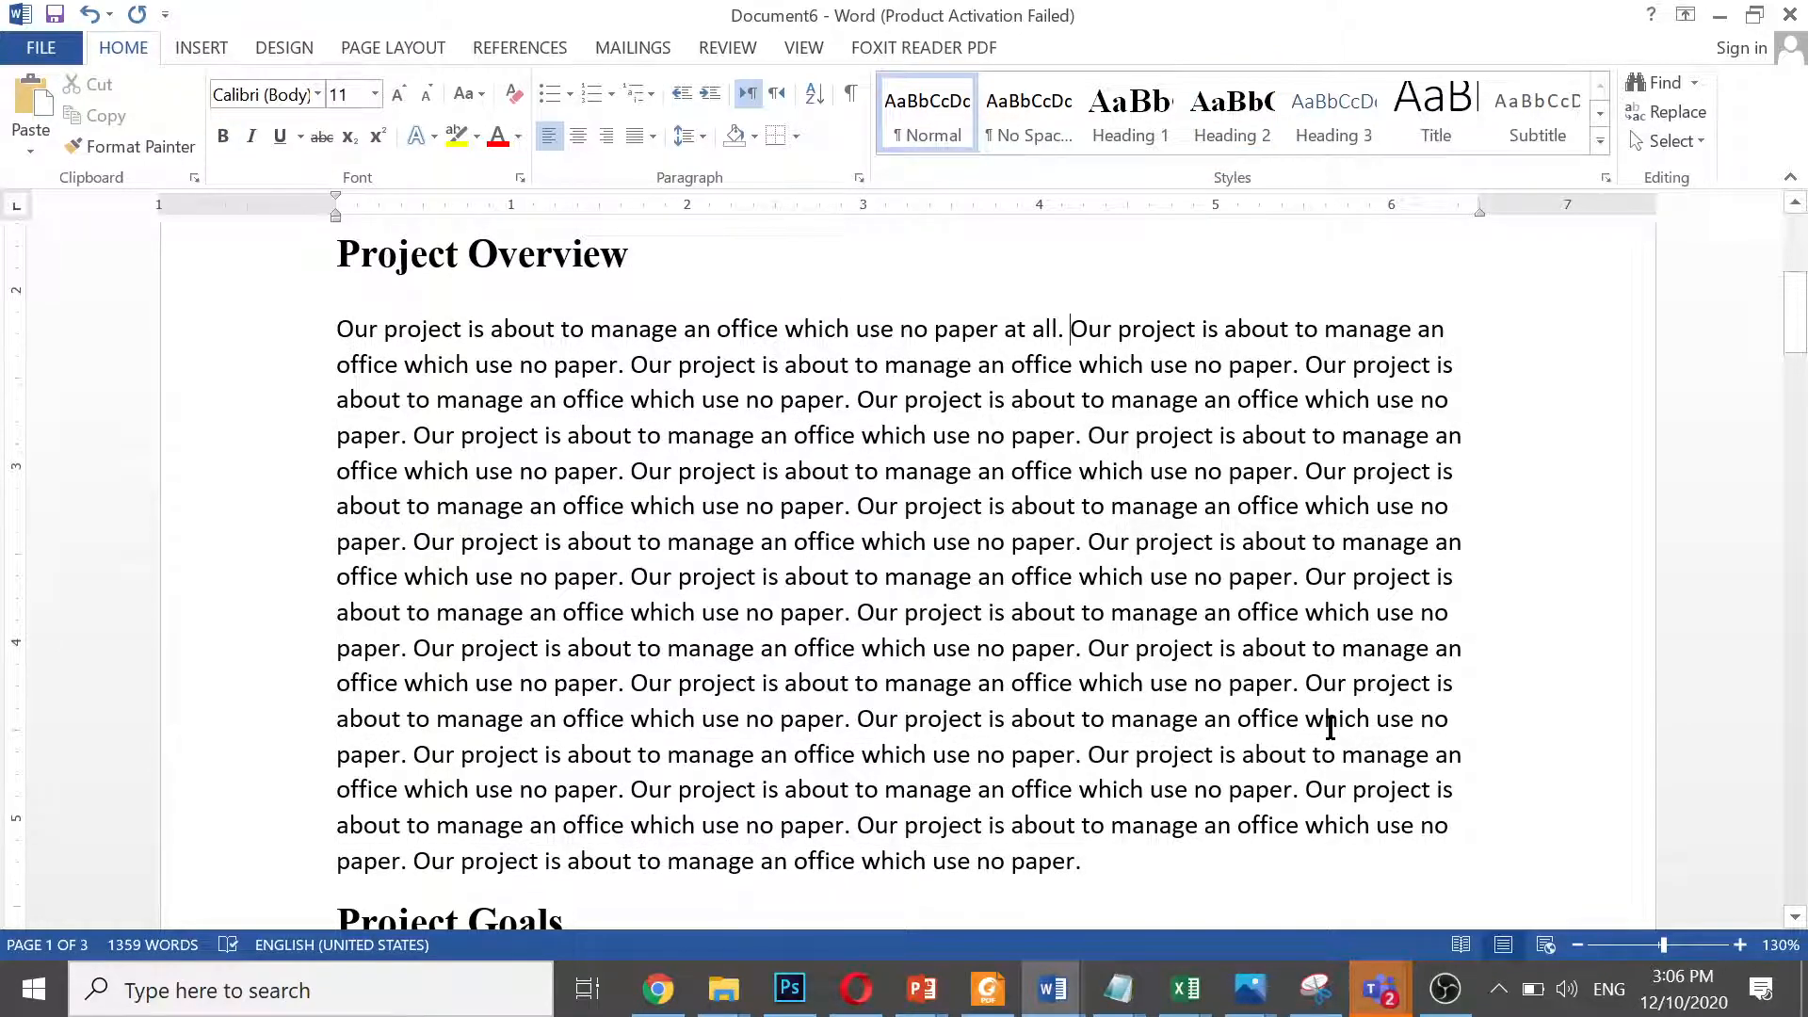
pyautogui.hotkey('ctrl', 'shift', 'Left')
pyautogui.hotkey('ctrl', 'shift', 'Left')
pyautogui.hotkey('ctrl', 'shift', 'Left')
pyautogui.hotkey('ctrl', 'shift', 'Left')
pyautogui.hotkey('ctrl', 'shift', 'Left')
pyautogui.hotkey('ctrl', 'shift', 'Left')
pyautogui.hotkey('ctrl', 'shift', 'Left')
pyautogui.hotkey('ctrl', 'shift', 'Left')
pyautogui.hotkey('ctrl', 'shift', 'Left')
pyautogui.hotkey('ctrl', 'shift', 'Left')
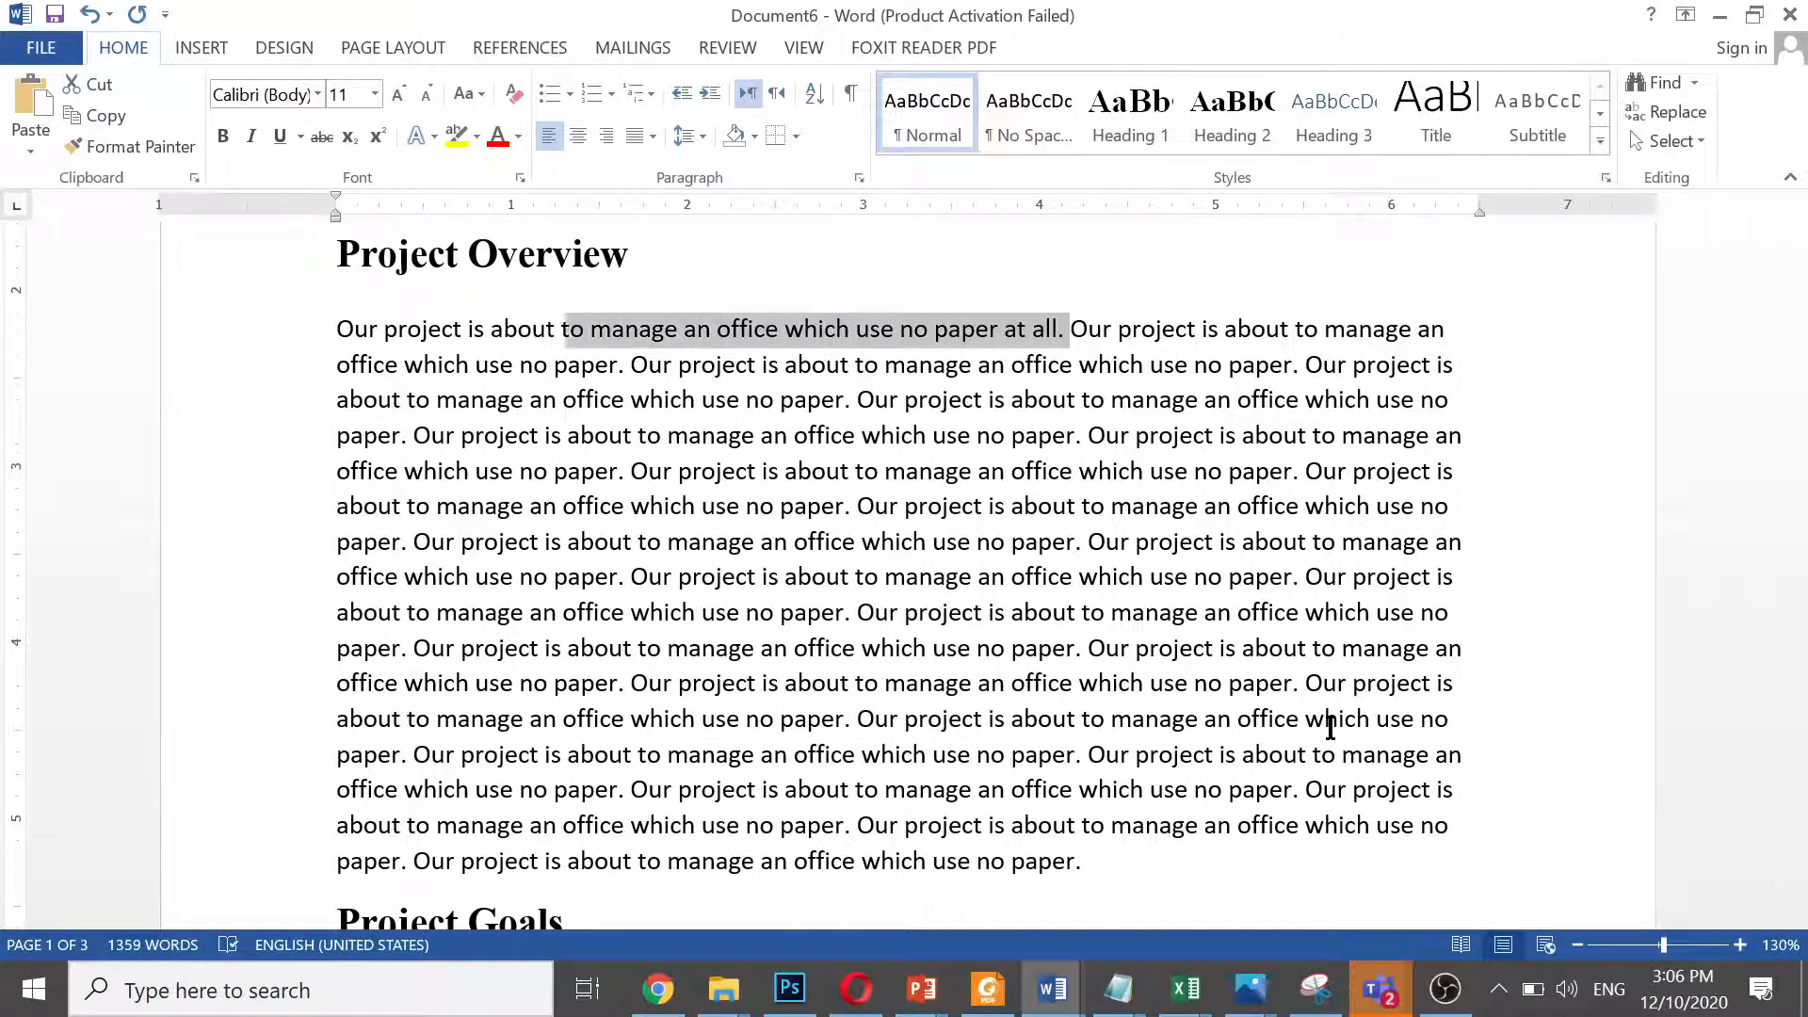
pyautogui.hotkey('ctrl', 'shift', 'Left')
pyautogui.hotkey('ctrl', 'shift', 'Left')
pyautogui.hotkey('ctrl', 'shift', 'Left')
pyautogui.hotkey('ctrl', 'shift', 'Left')
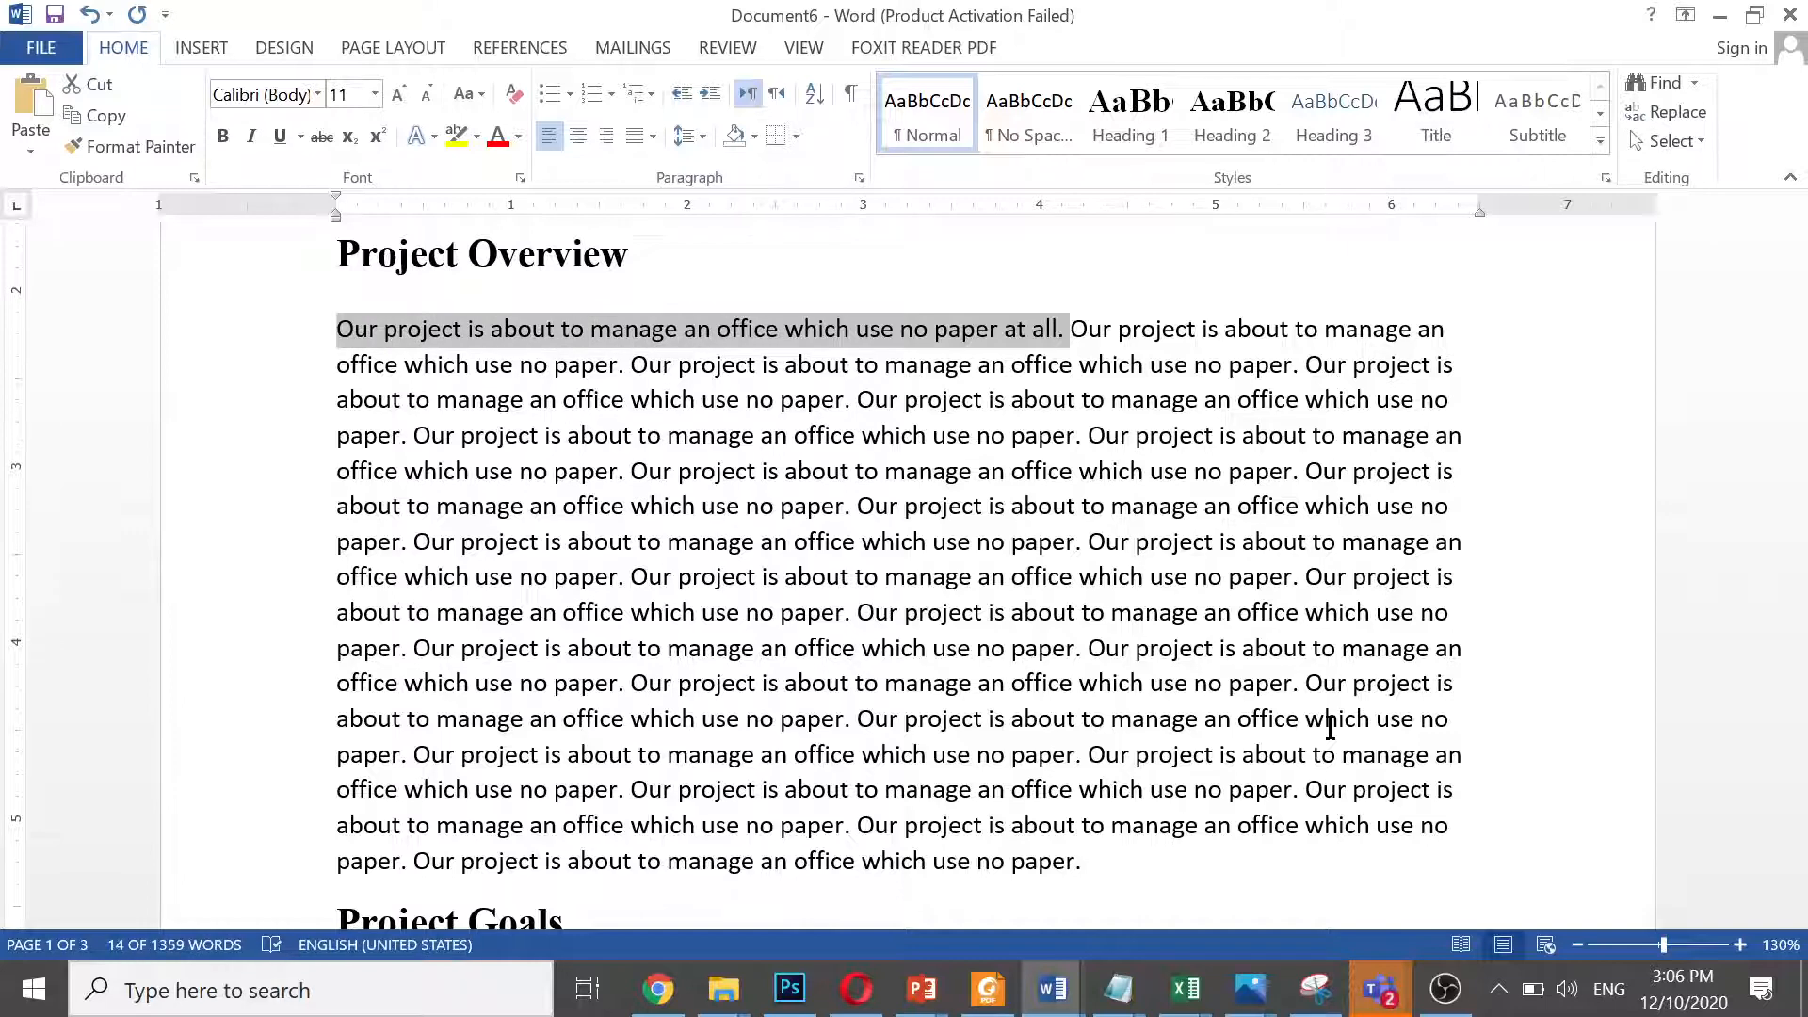
# Replace the whole Project Overview paragraph with 25 pasted copies of the sentence ending in "no paper at all"
pyautogui.hotkey('ctrl', 'a')
pyautogui.hotkey('ctrl', 'Home')
pyautogui.press('Down')
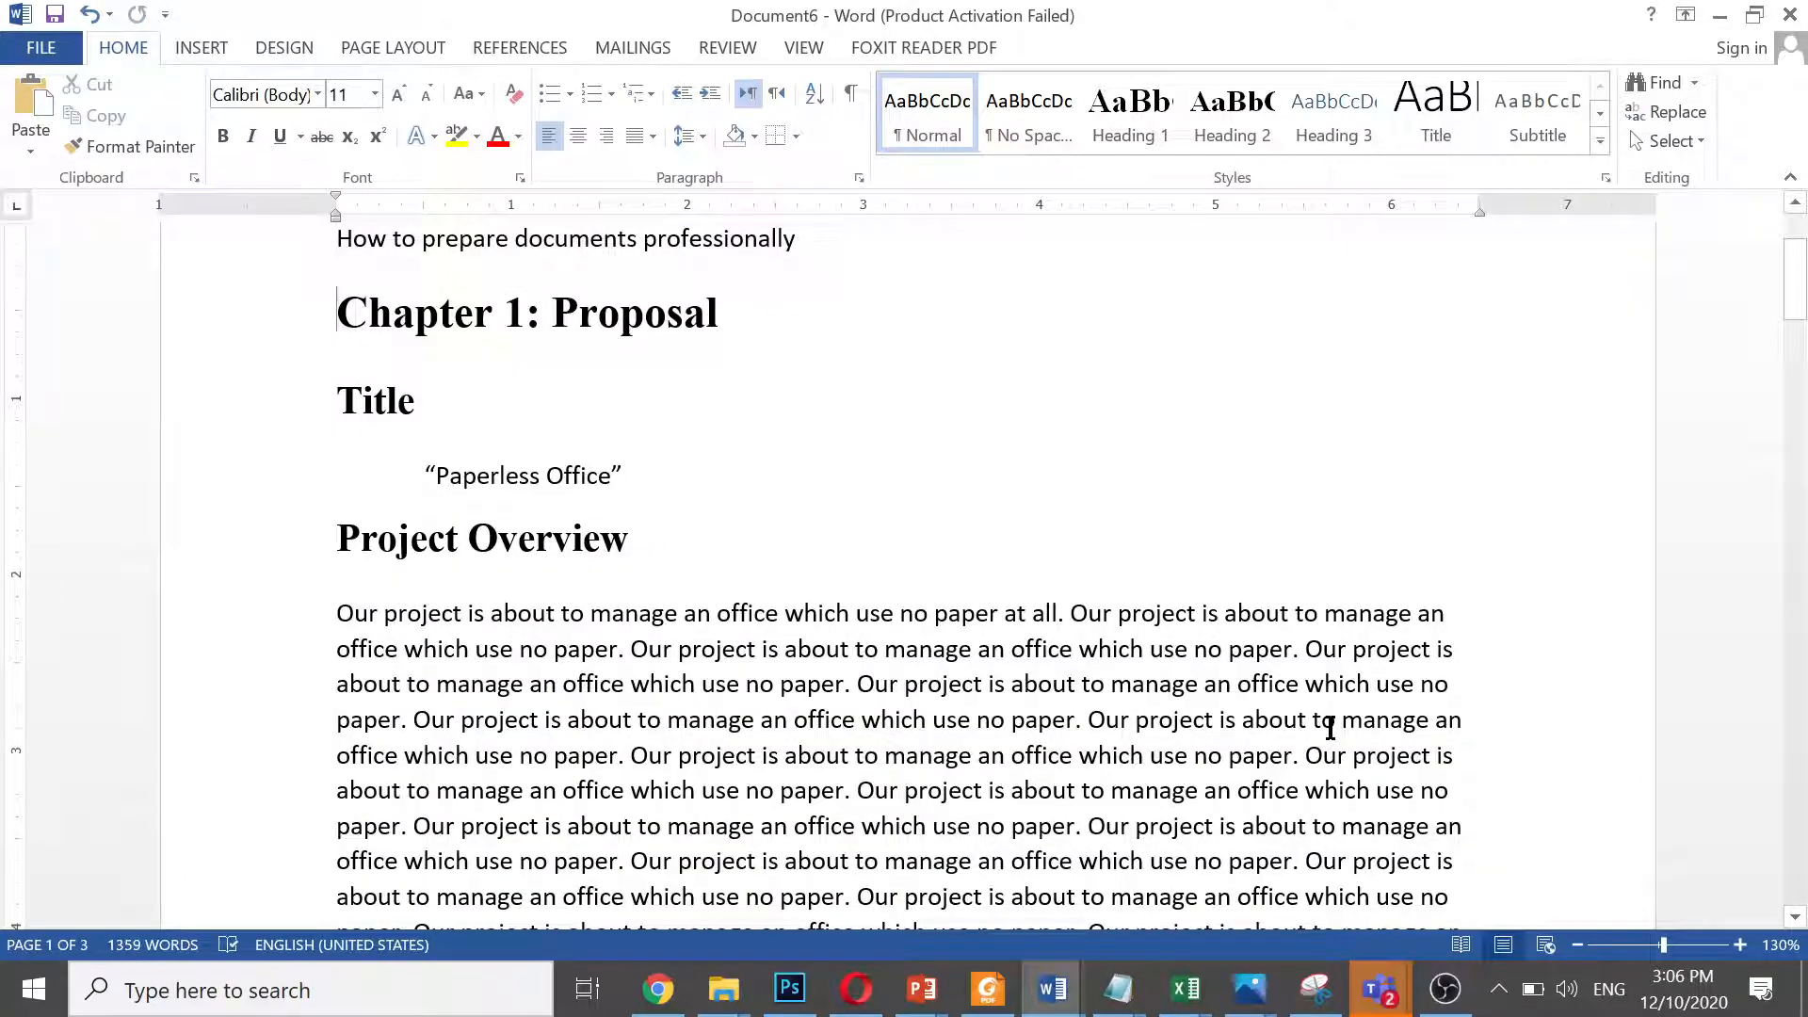
pyautogui.press('Down')
pyautogui.press('Down')
pyautogui.press('Down')
pyautogui.press('Down')
pyautogui.press('Down')
pyautogui.press('Down')
pyautogui.press('Up')
pyautogui.press('Down')
pyautogui.hotkey('ctrl', 'shift', 'Down')
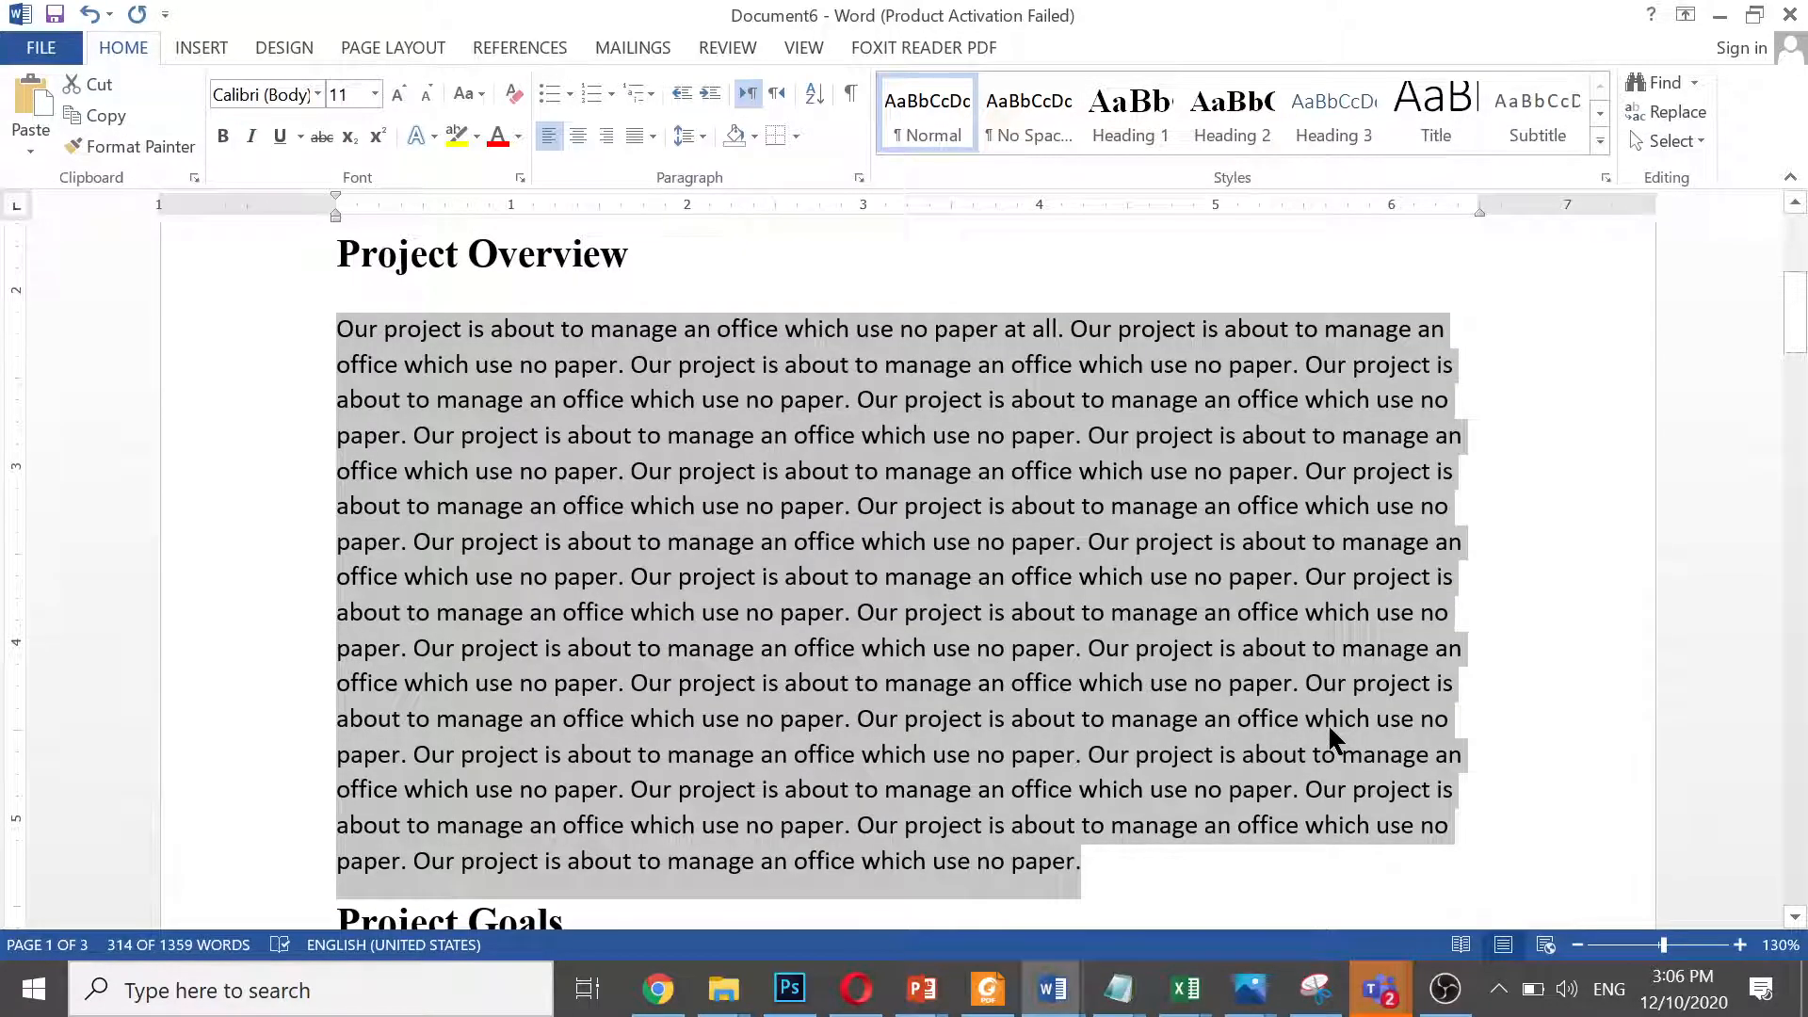
pyautogui.hotkey('ctrl', 'v')
pyautogui.hotkey('ctrl', 'v')
pyautogui.hotkey('ctrl', 'v')
pyautogui.hotkey('ctrl', 'v')
pyautogui.hotkey('ctrl', 'v')
pyautogui.hotkey('ctrl', 'v')
pyautogui.hotkey('ctrl', 'v')
pyautogui.hotkey('ctrl', 'v')
pyautogui.hotkey('ctrl', 'v')
pyautogui.hotkey('ctrl', 'v')
pyautogui.hotkey('ctrl', 'v')
pyautogui.hotkey('ctrl', 'v')
pyautogui.hotkey('ctrl', 'v')
pyautogui.hotkey('ctrl', 'v')
pyautogui.hotkey('ctrl', 'v')
pyautogui.hotkey('ctrl', 'v')
pyautogui.hotkey('ctrl', 'v')
pyautogui.hotkey('ctrl', 'v')
pyautogui.hotkey('ctrl', 'v')
pyautogui.hotkey('ctrl', 'v')
pyautogui.hotkey('ctrl', 'v')
pyautogui.hotkey('ctrl', 'v')
pyautogui.hotkey('ctrl', 'v')
pyautogui.hotkey('ctrl', 'v')
pyautogui.hotkey('ctrl', 'v')
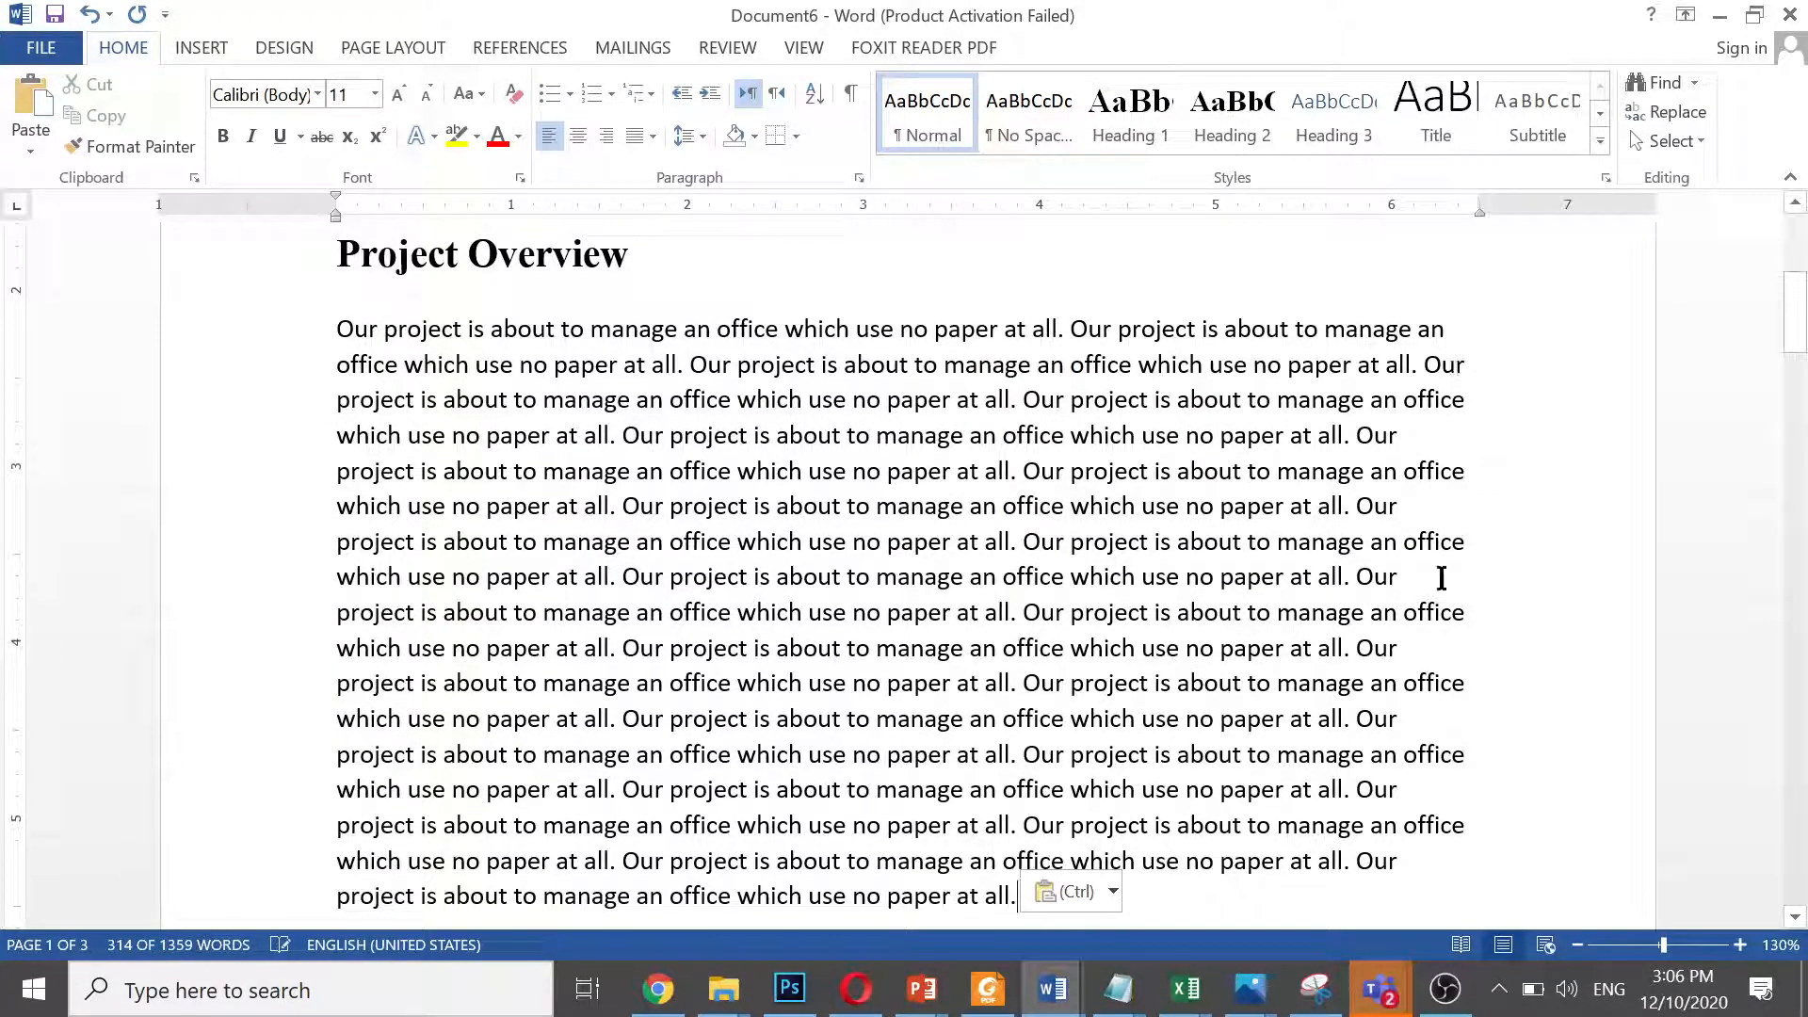
# Modify the Normal style's Latin text font to Times New Roman
pyautogui.click(1042, 471)
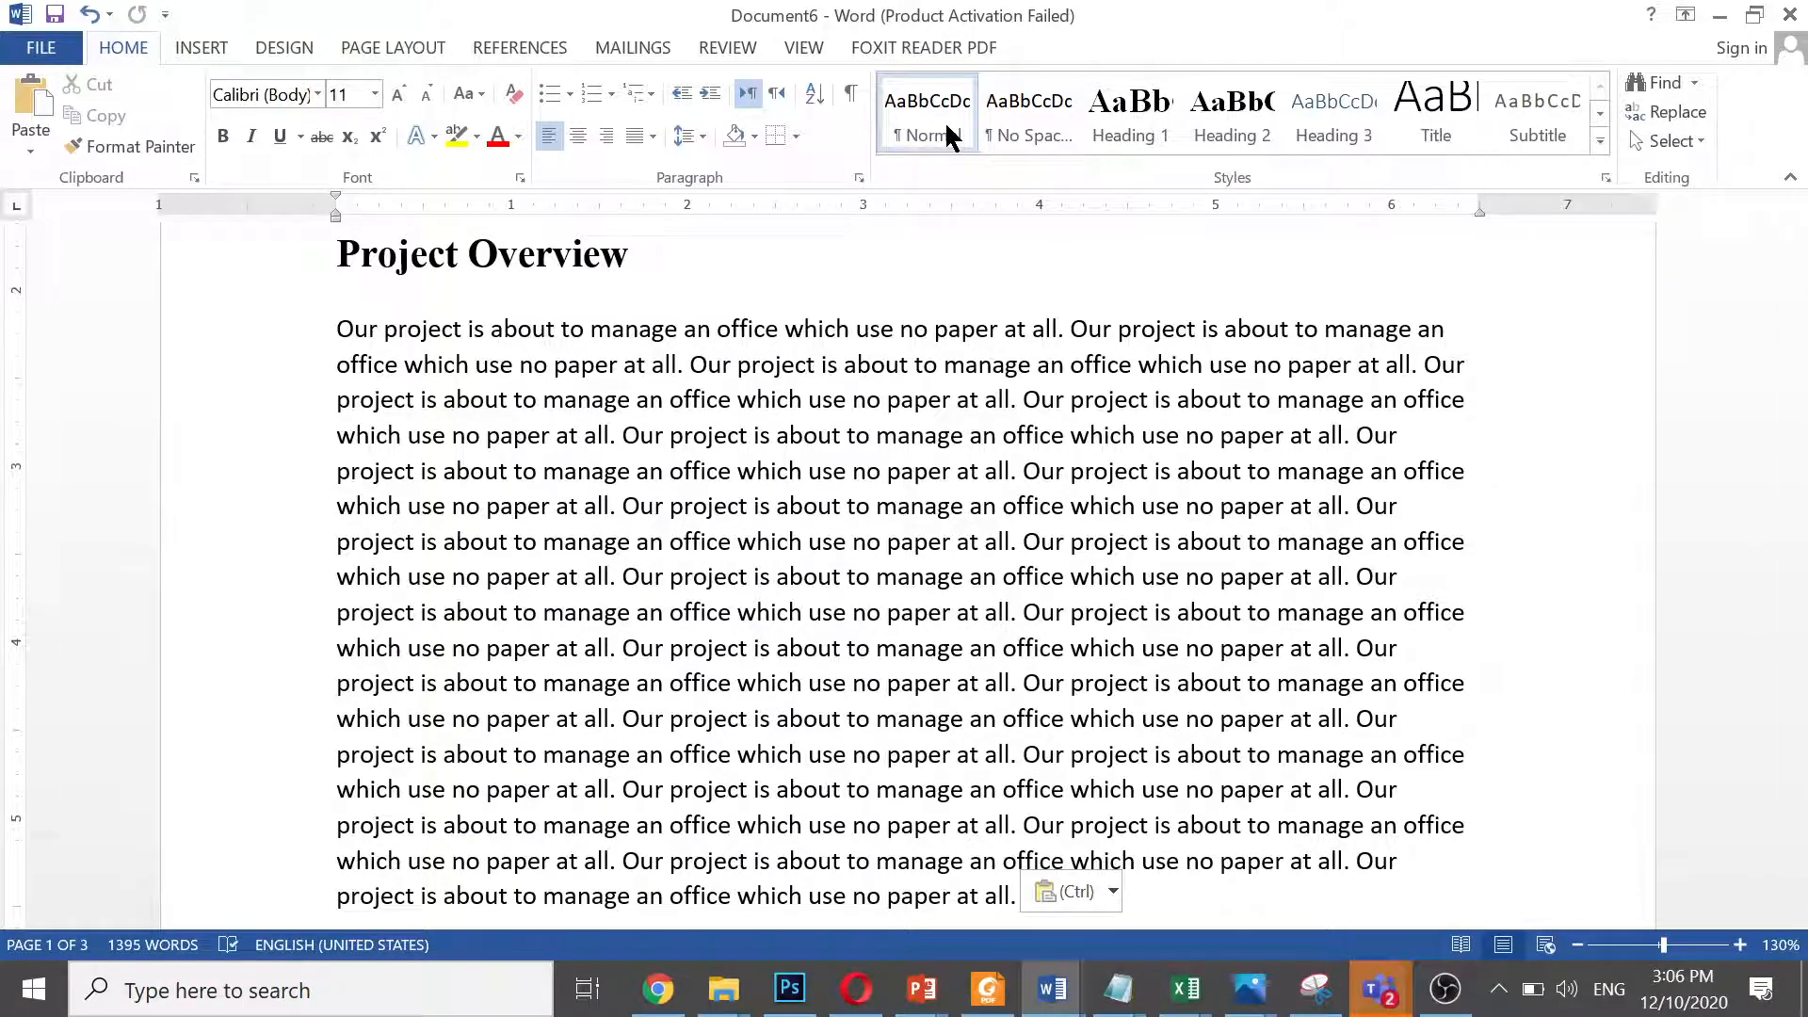
pyautogui.rightClick(947, 125)
pyautogui.click(1011, 179)
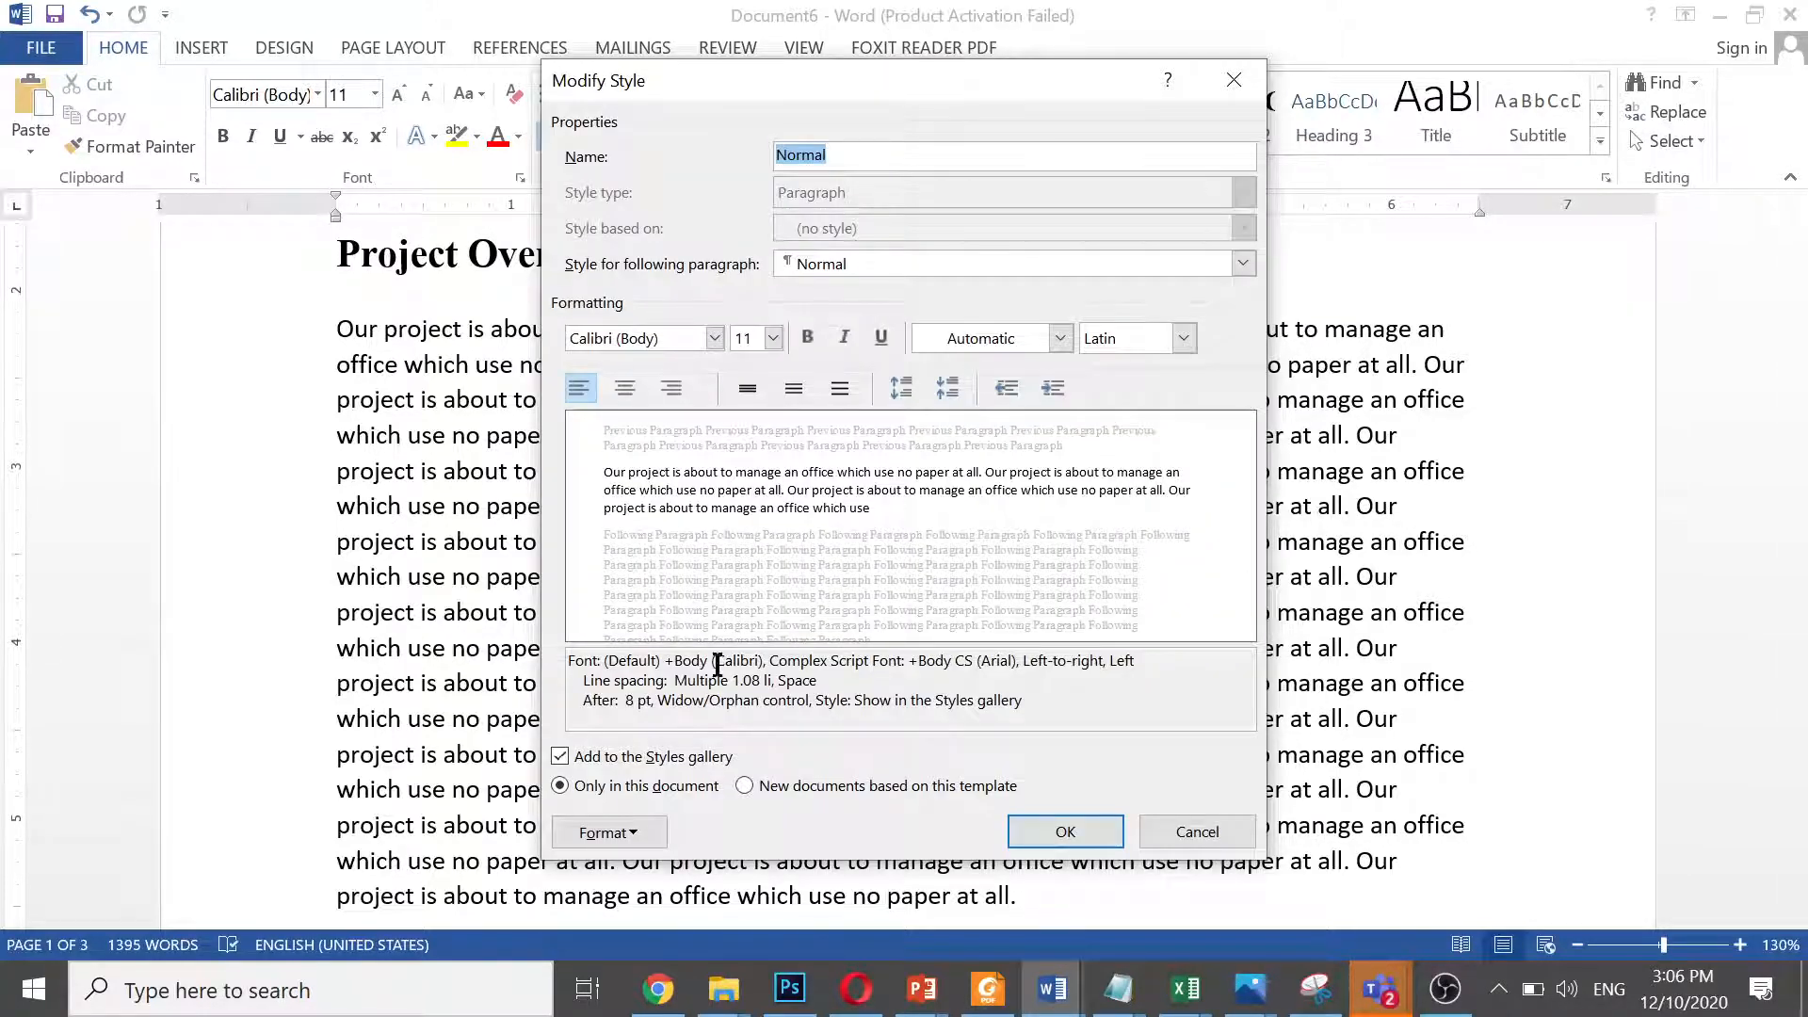
pyautogui.click(648, 833)
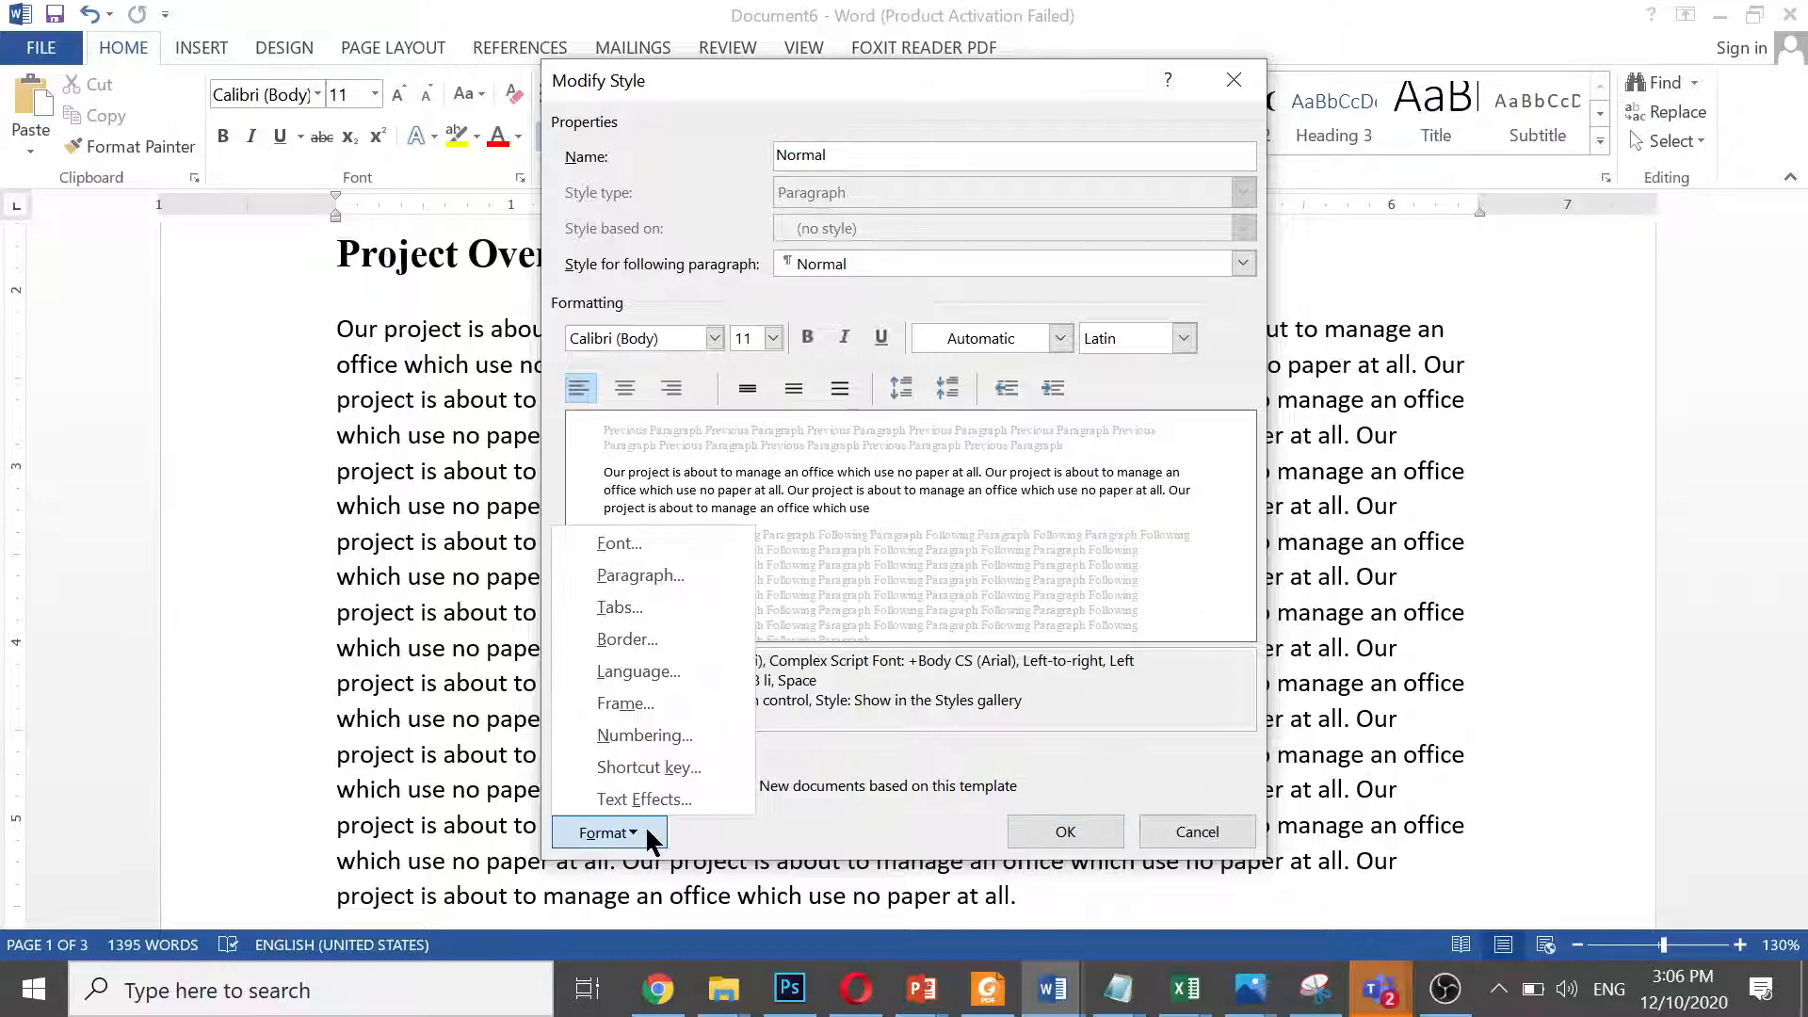
pyautogui.click(654, 546)
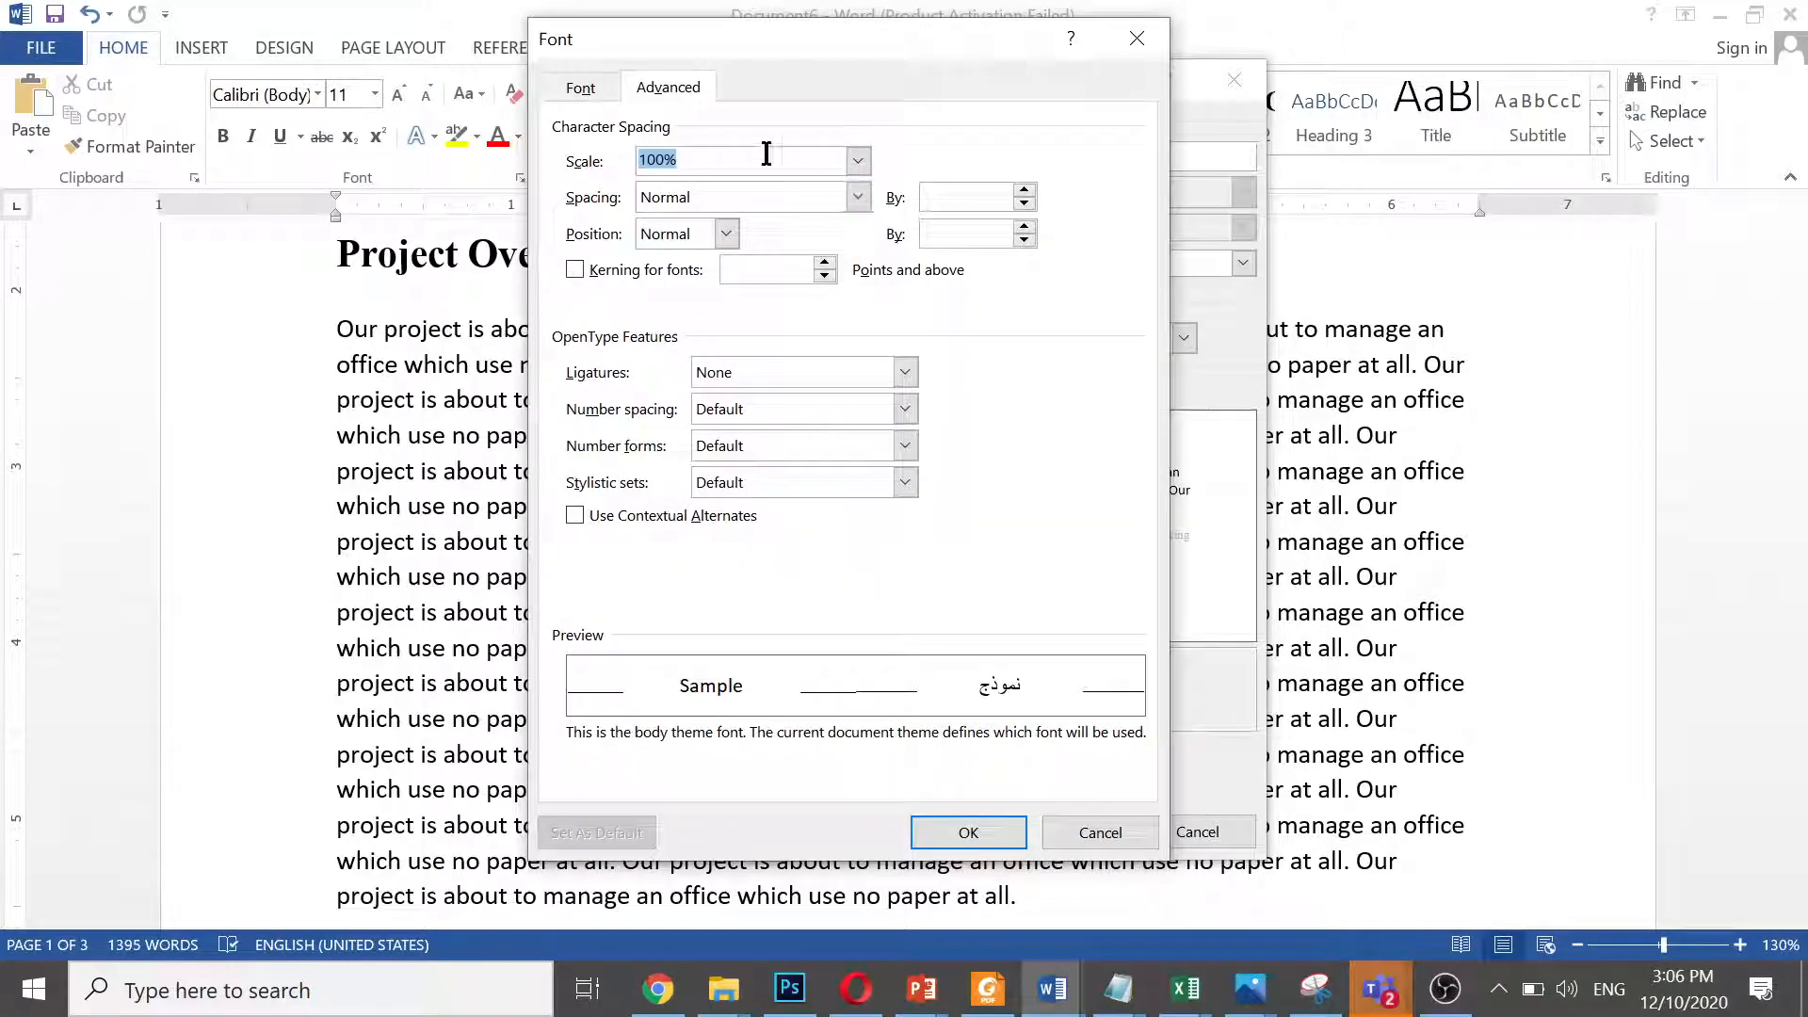
pyautogui.click(578, 85)
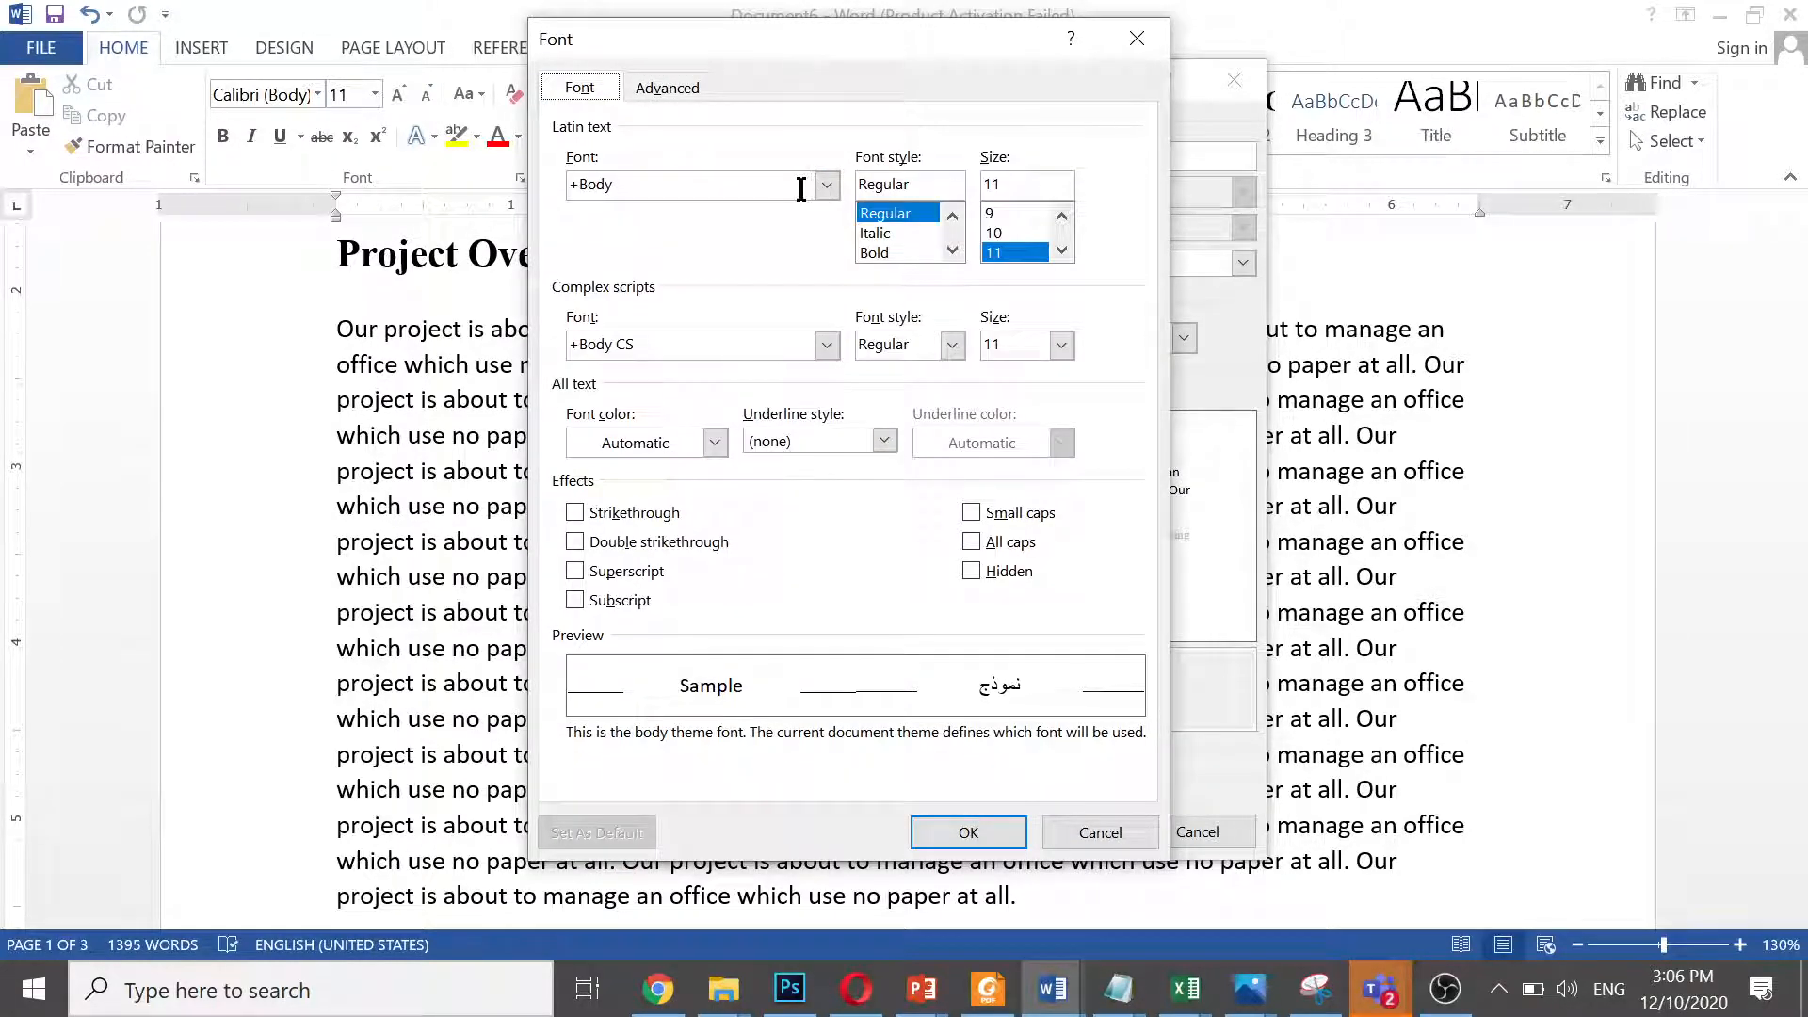
pyautogui.click(806, 189)
pyautogui.click(828, 185)
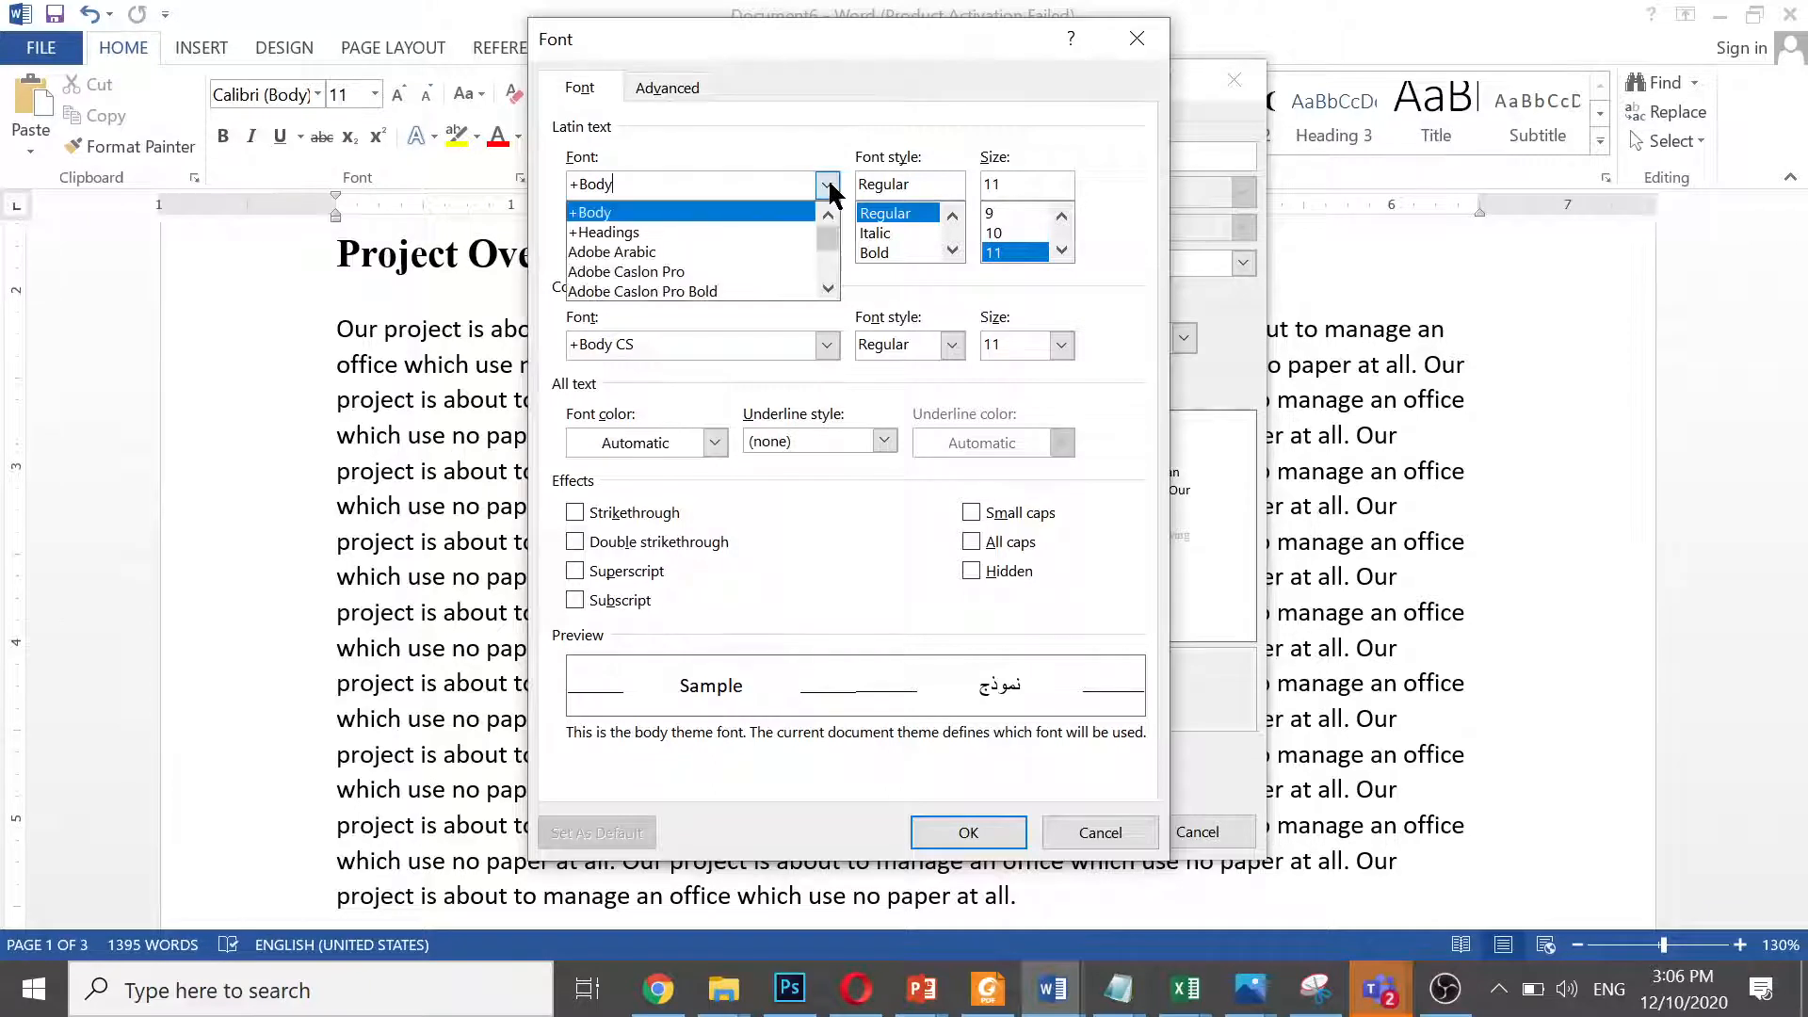
pyautogui.write('ti')
pyautogui.press('BackSpace')
pyautogui.press('BackSpace')
pyautogui.press('BackSpace')
pyautogui.press('BackSpace')
pyautogui.press('BackSpace')
pyautogui.press('BackSpace')
pyautogui.press('BackSpace')
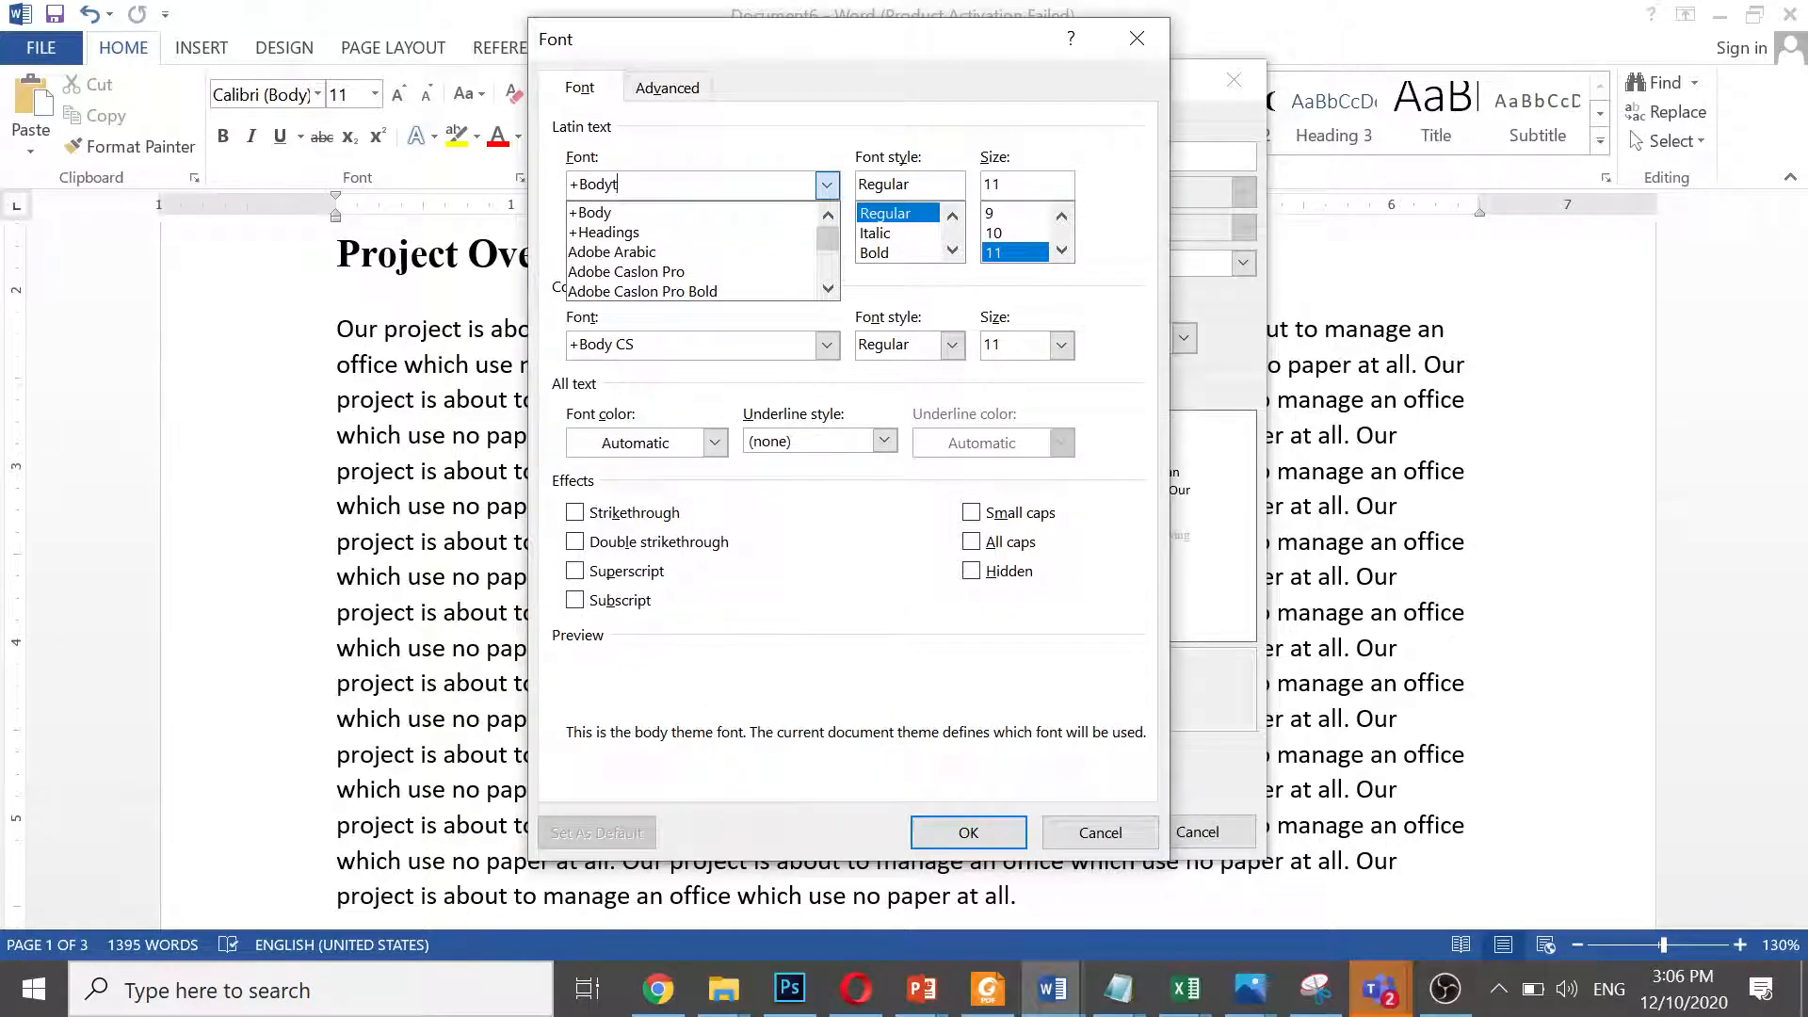
pyautogui.write('time')
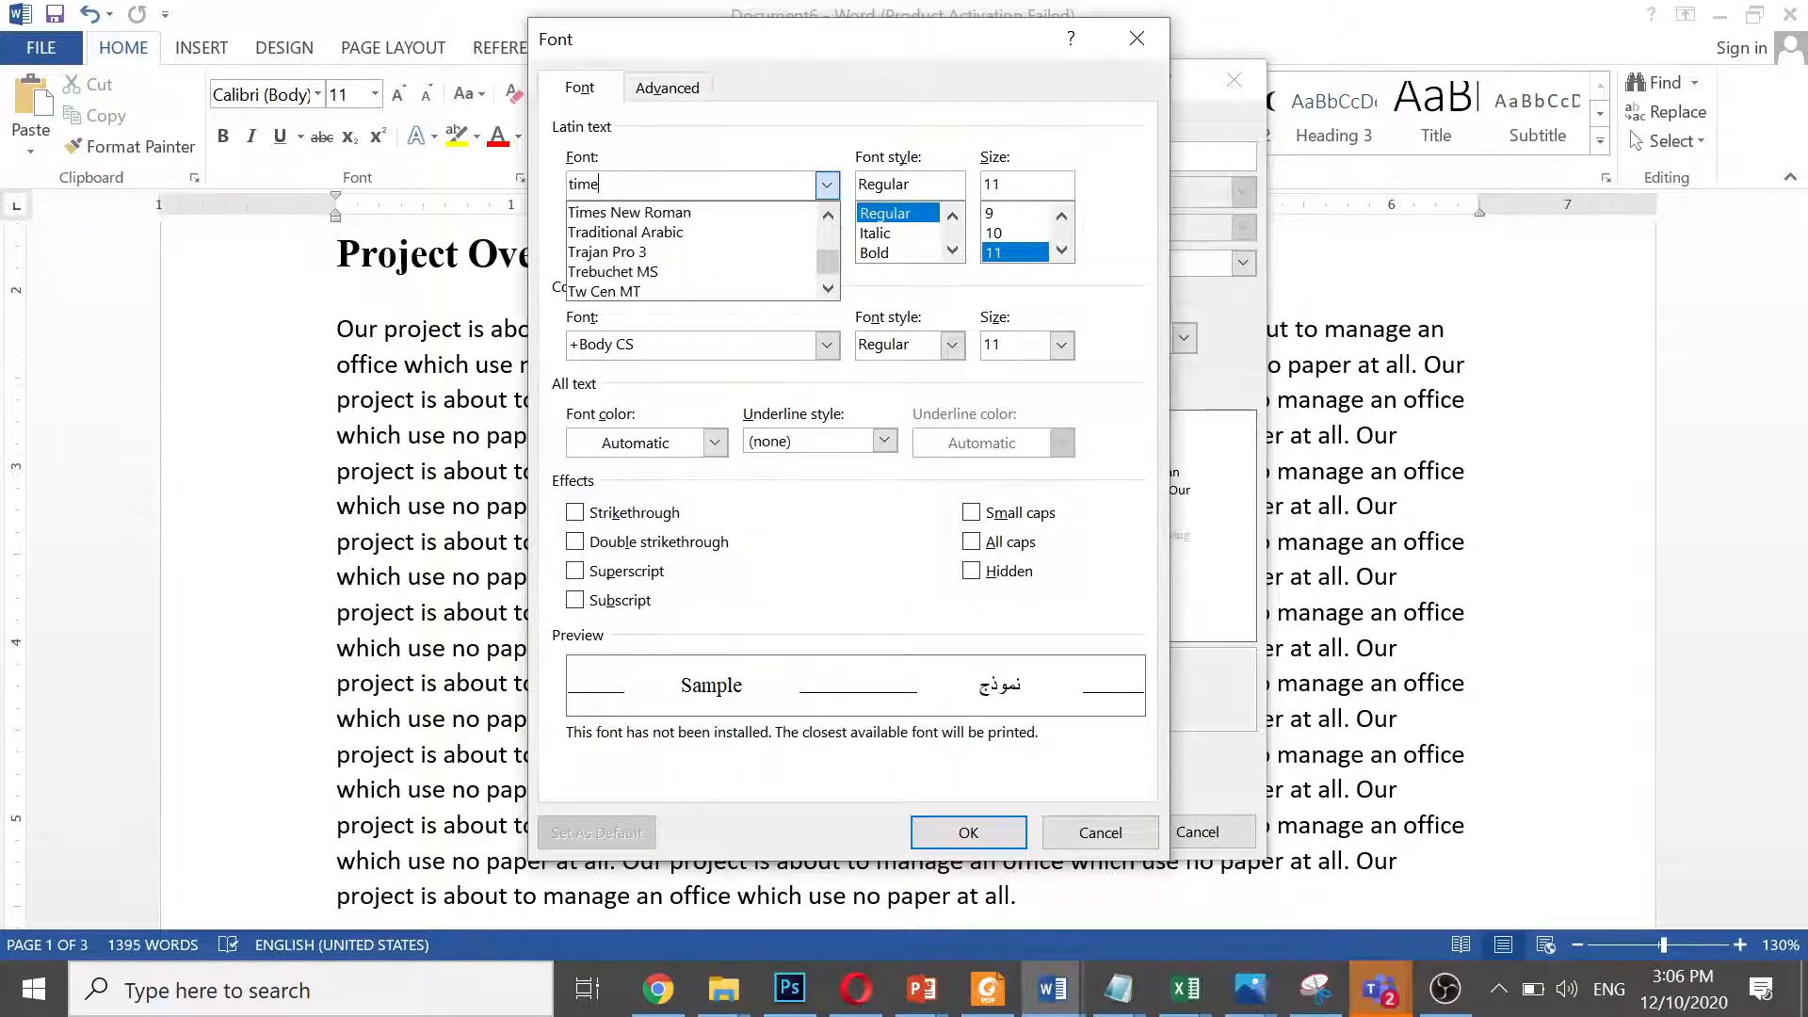
pyautogui.click(828, 180)
# Set the Normal style's Latin text size to 12 and accept the font settings
pyautogui.press('Tab')
pyautogui.press('Tab')
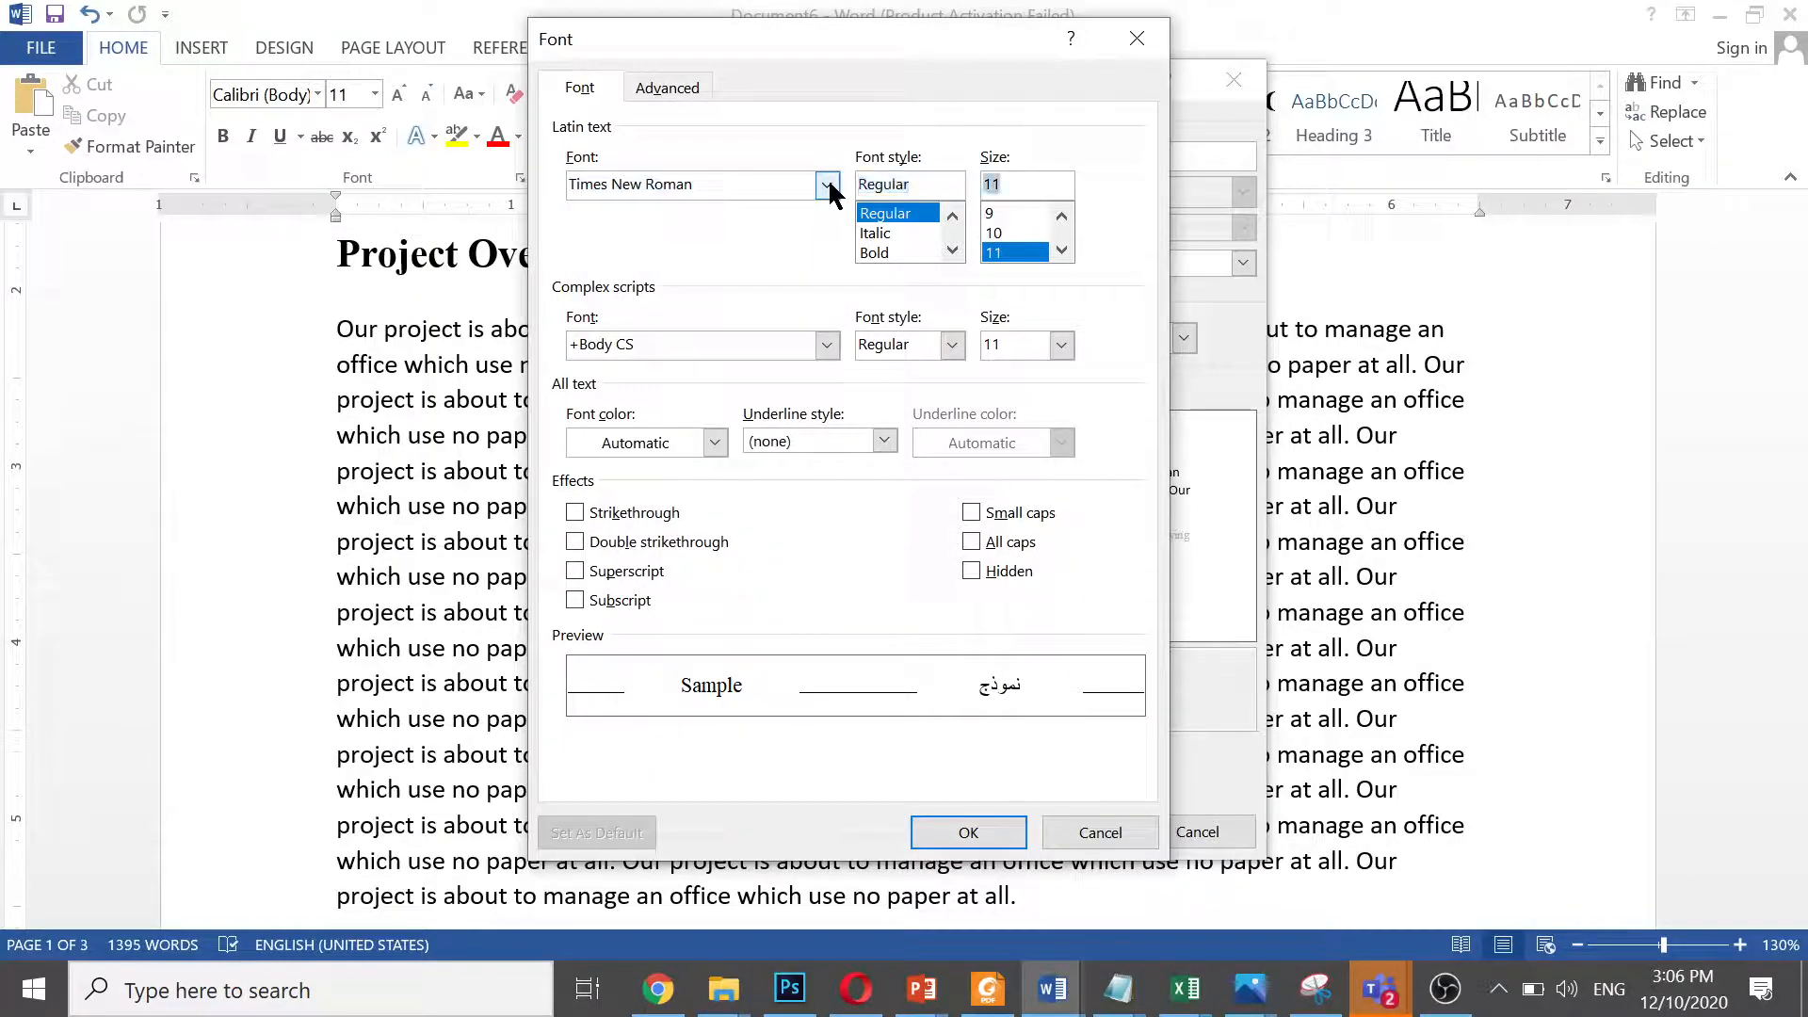
pyautogui.write('12')
pyautogui.press('Tab')
pyautogui.press('Tab')
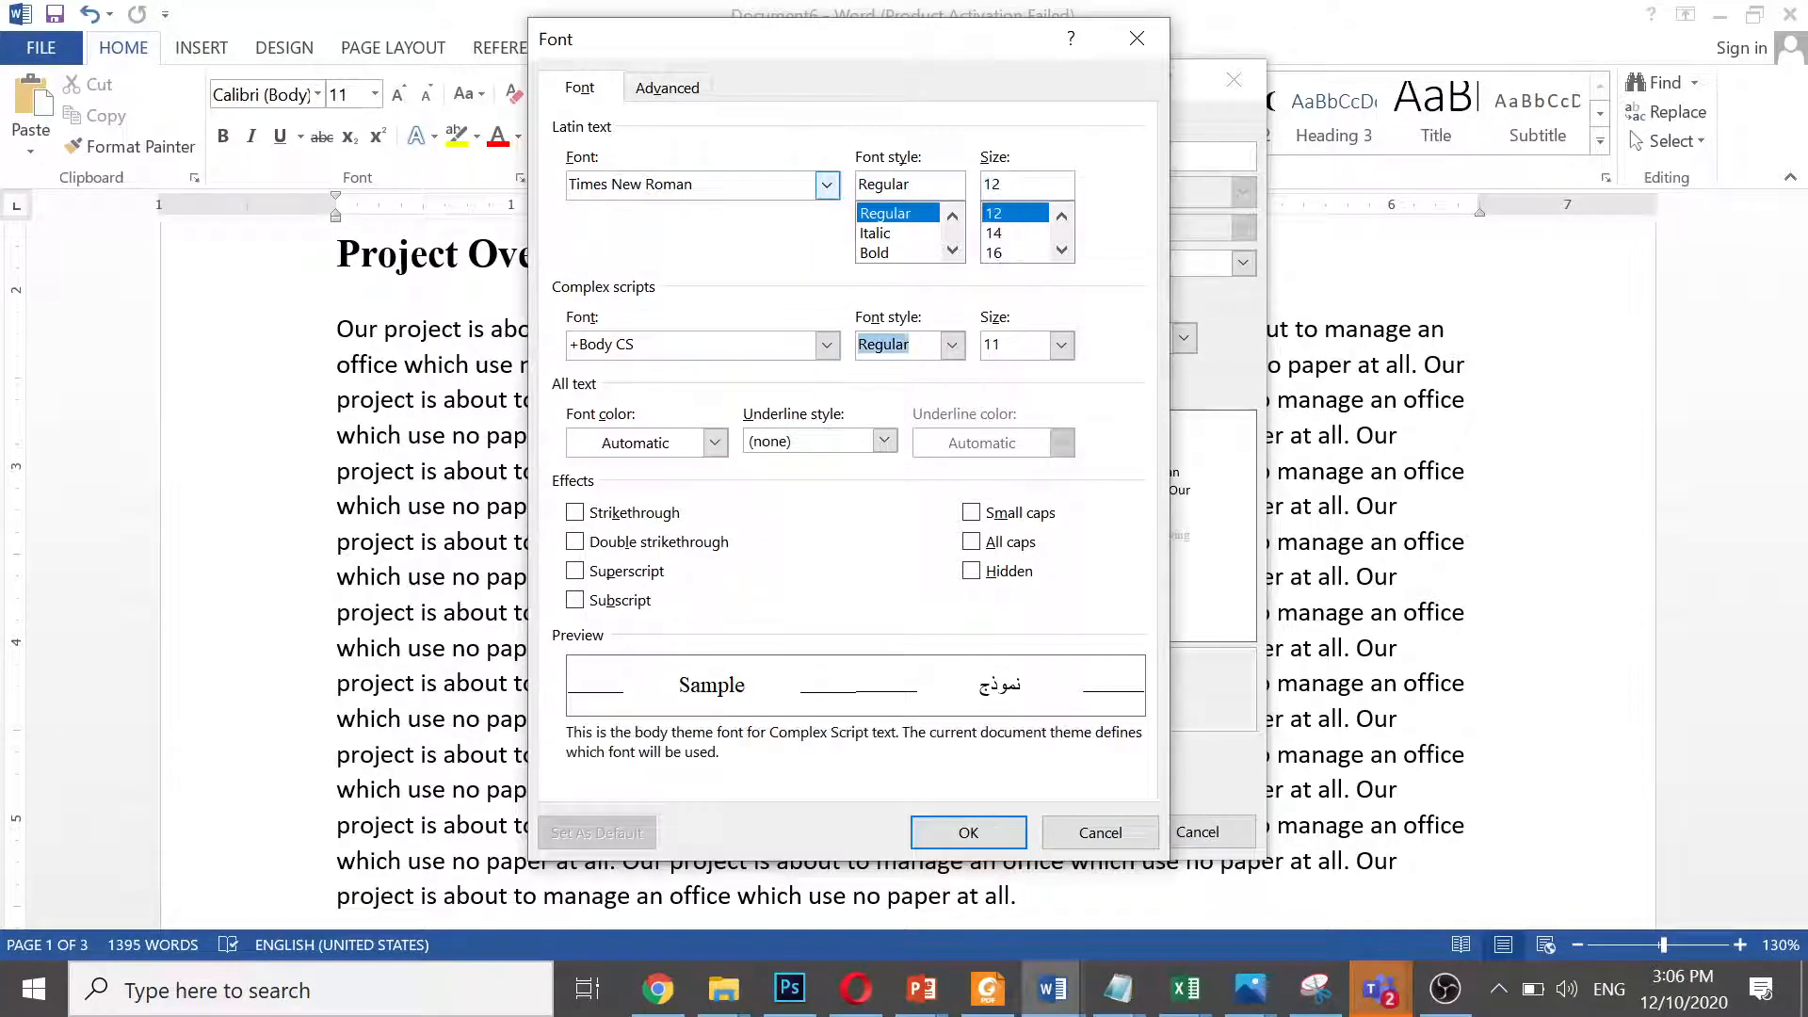
pyautogui.press('Tab')
pyautogui.press('Tab')
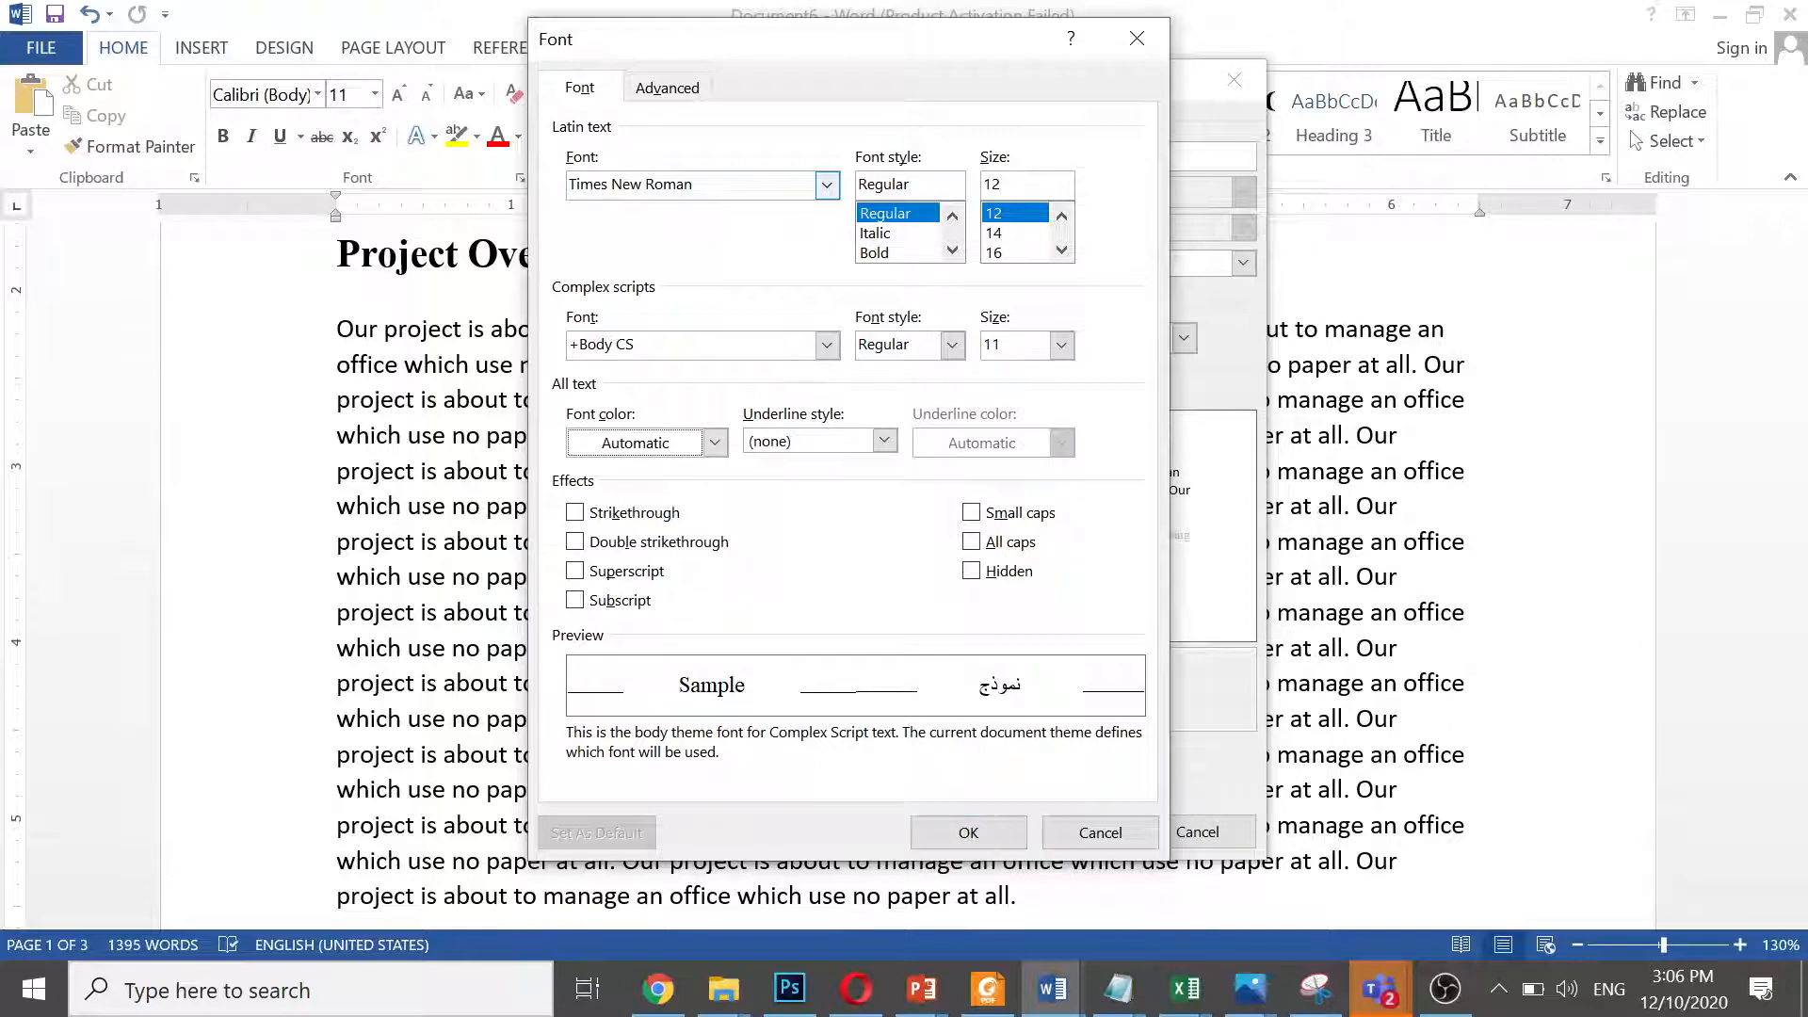
pyautogui.click(969, 840)
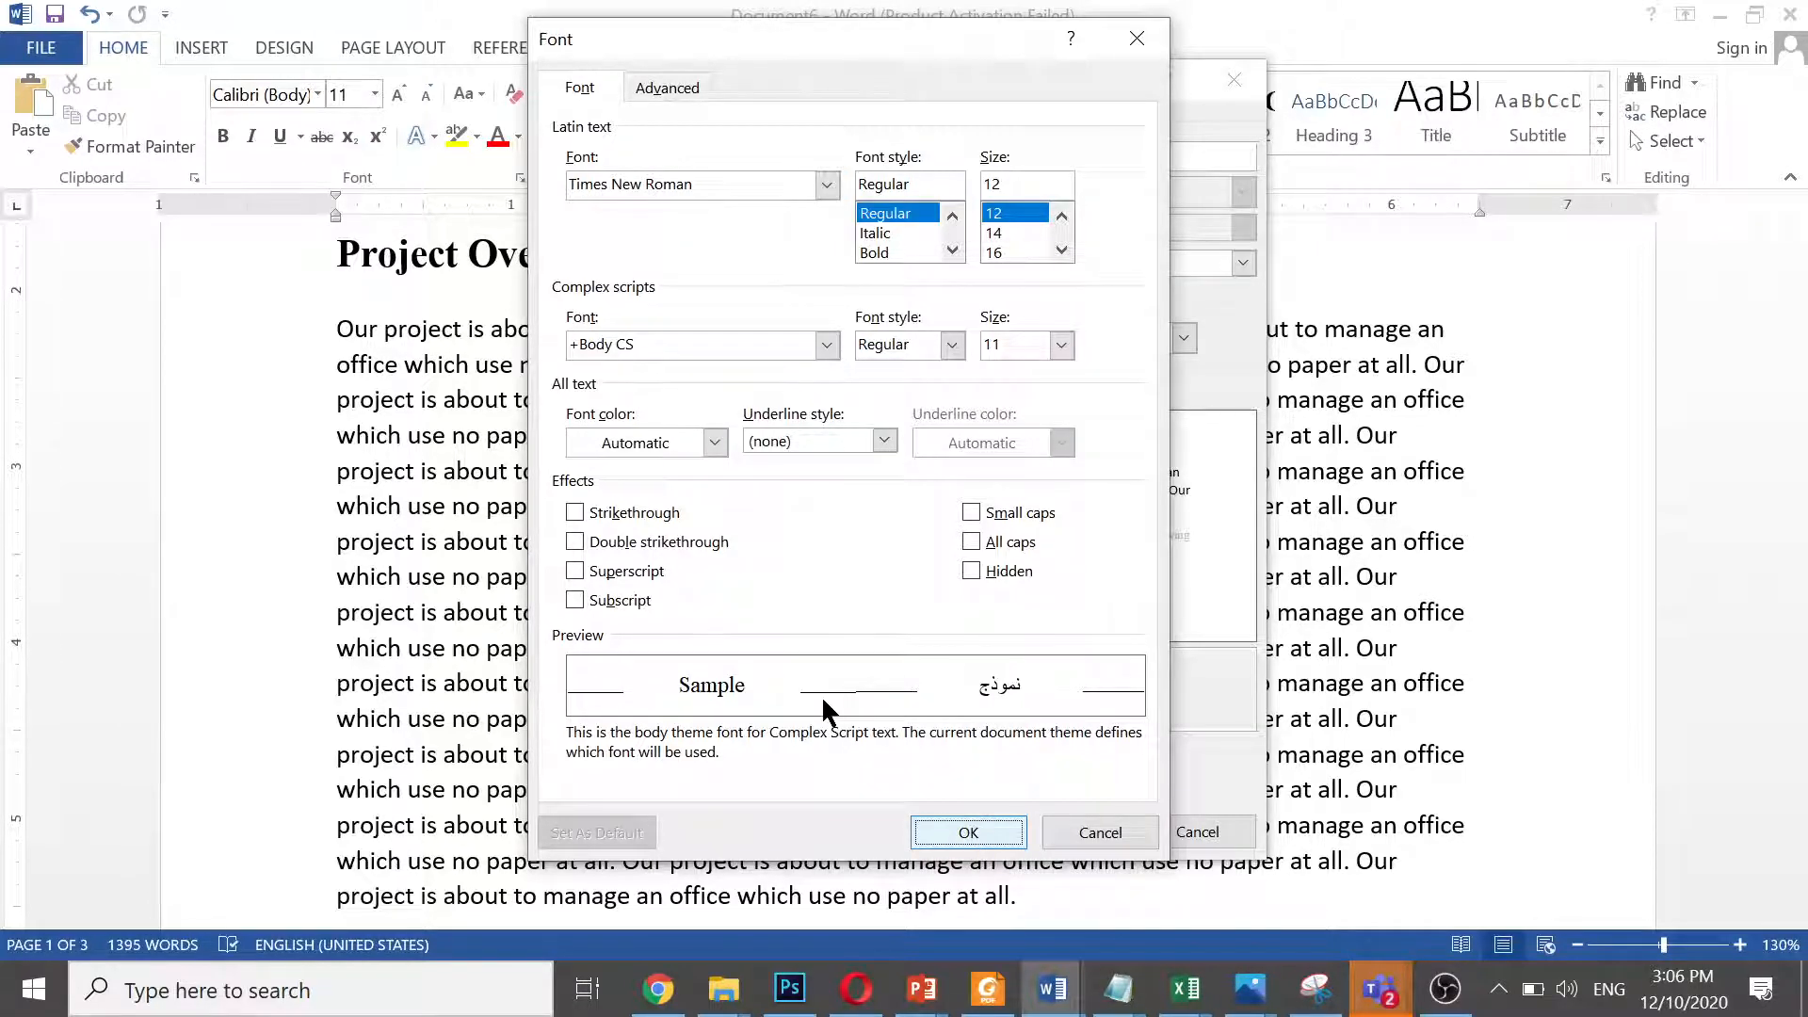
pyautogui.press('Return')
# Set the Normal style's paragraph alignment to Justified
pyautogui.click(641, 830)
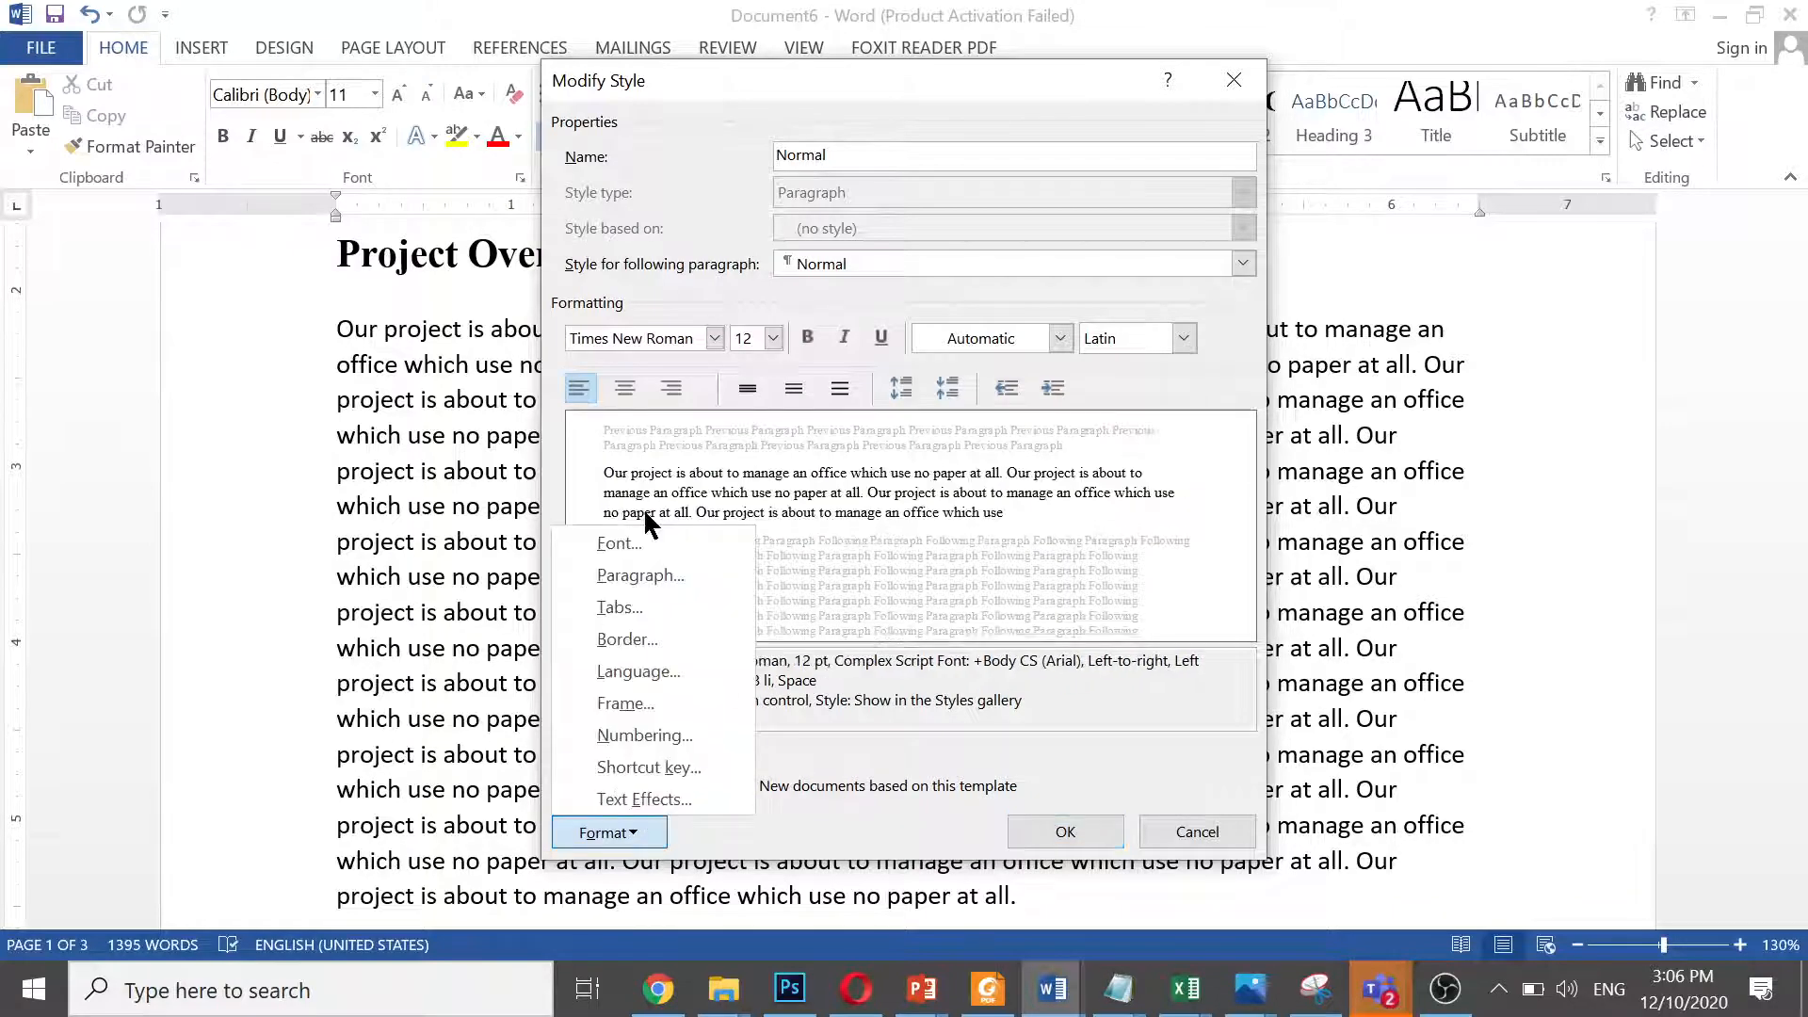
pyautogui.click(646, 572)
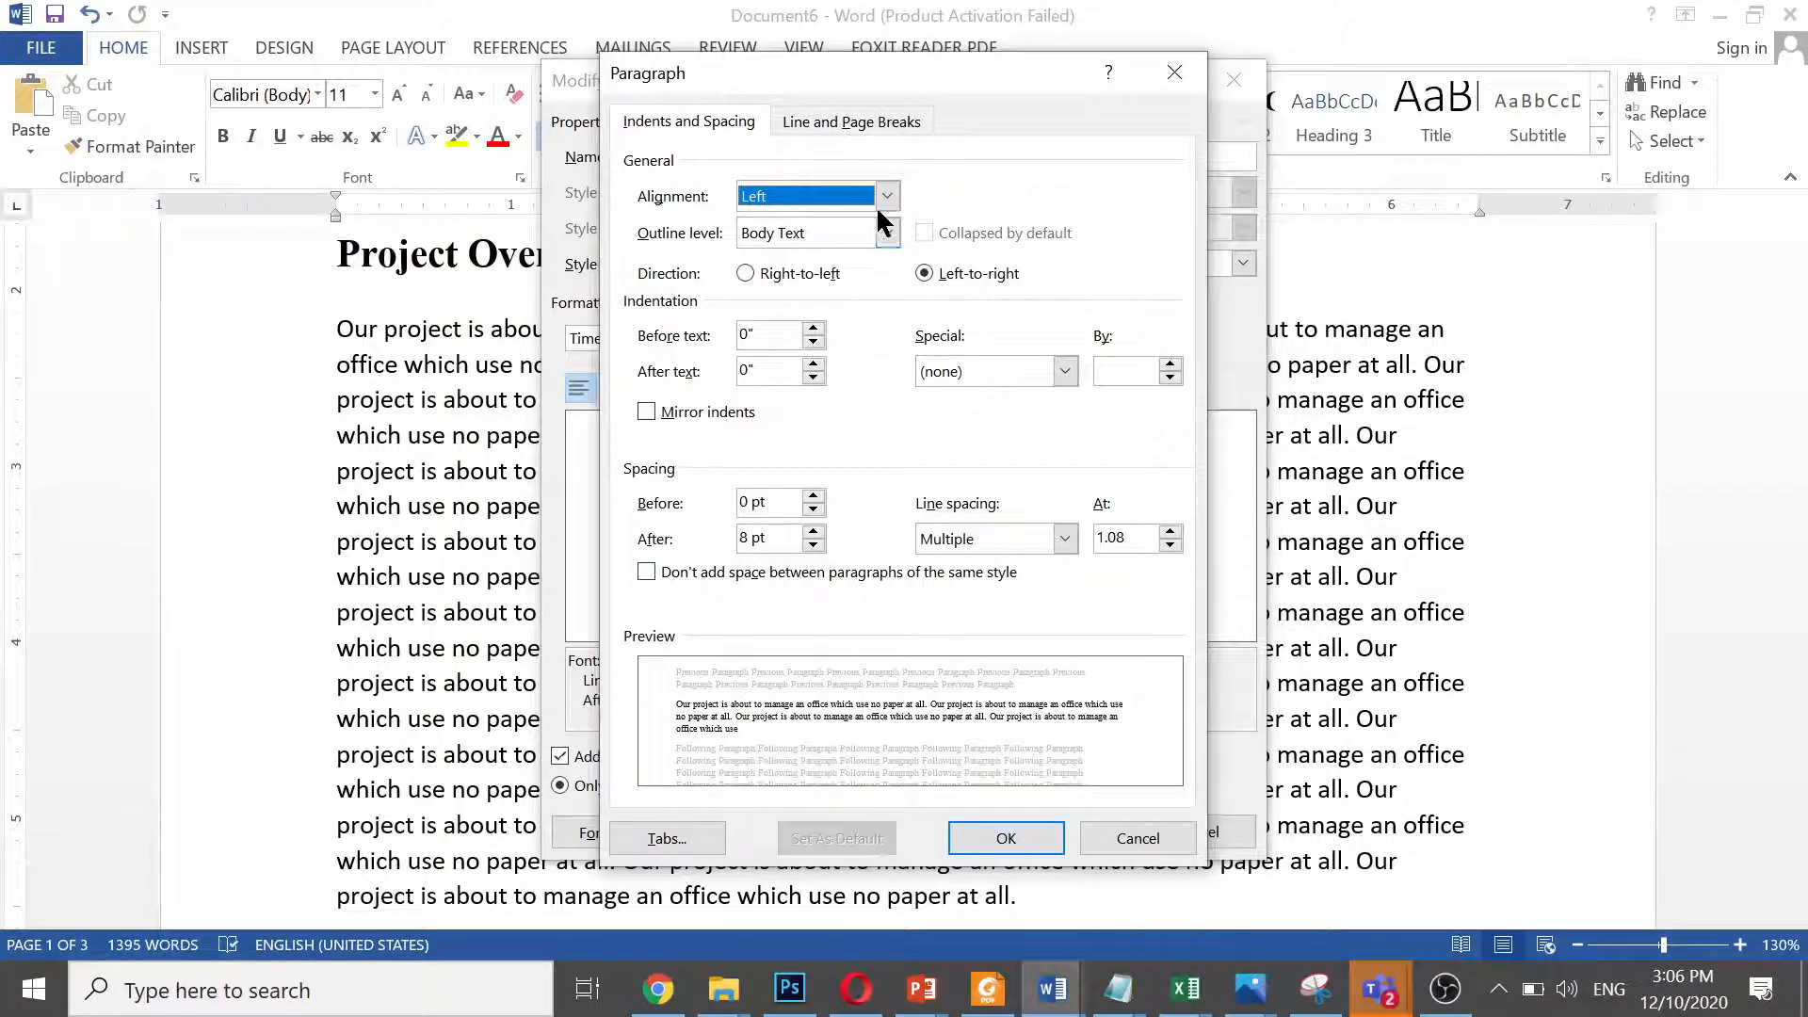
pyautogui.click(887, 196)
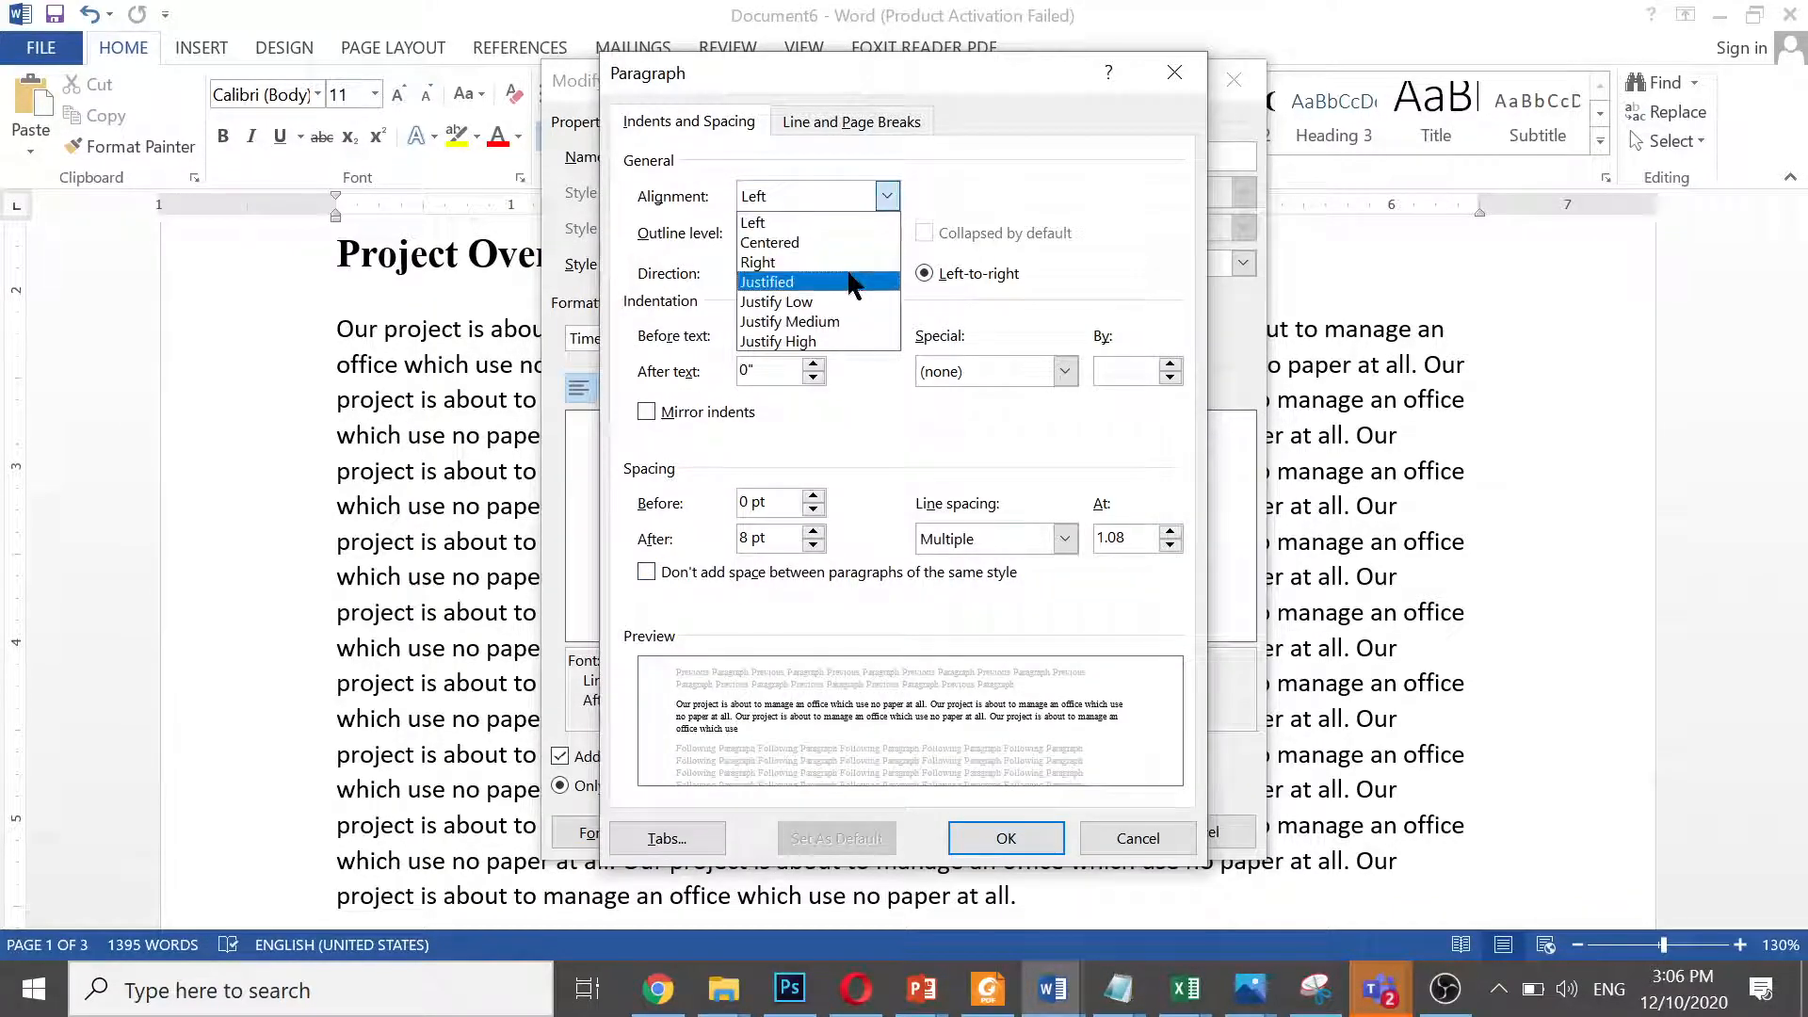
pyautogui.click(854, 282)
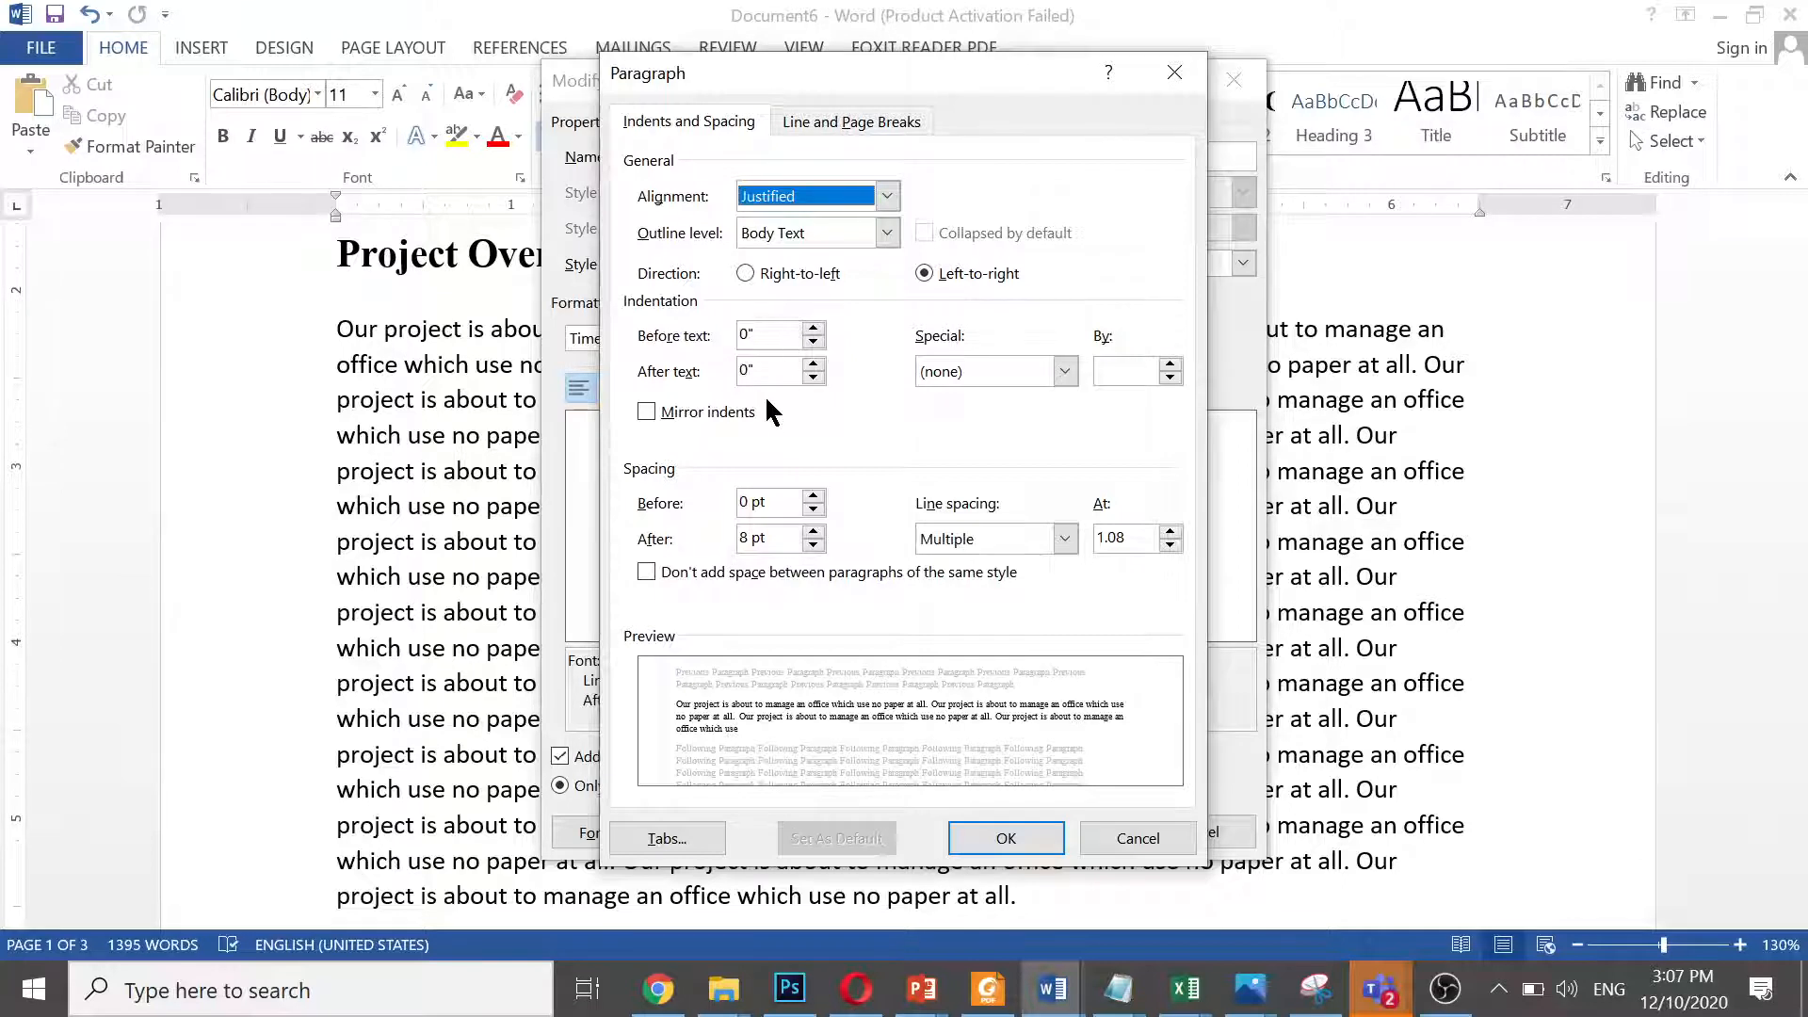
# Try before-text indents of up to 0.3" for the Normal style, and return the indent to 0"
pyautogui.click(815, 328)
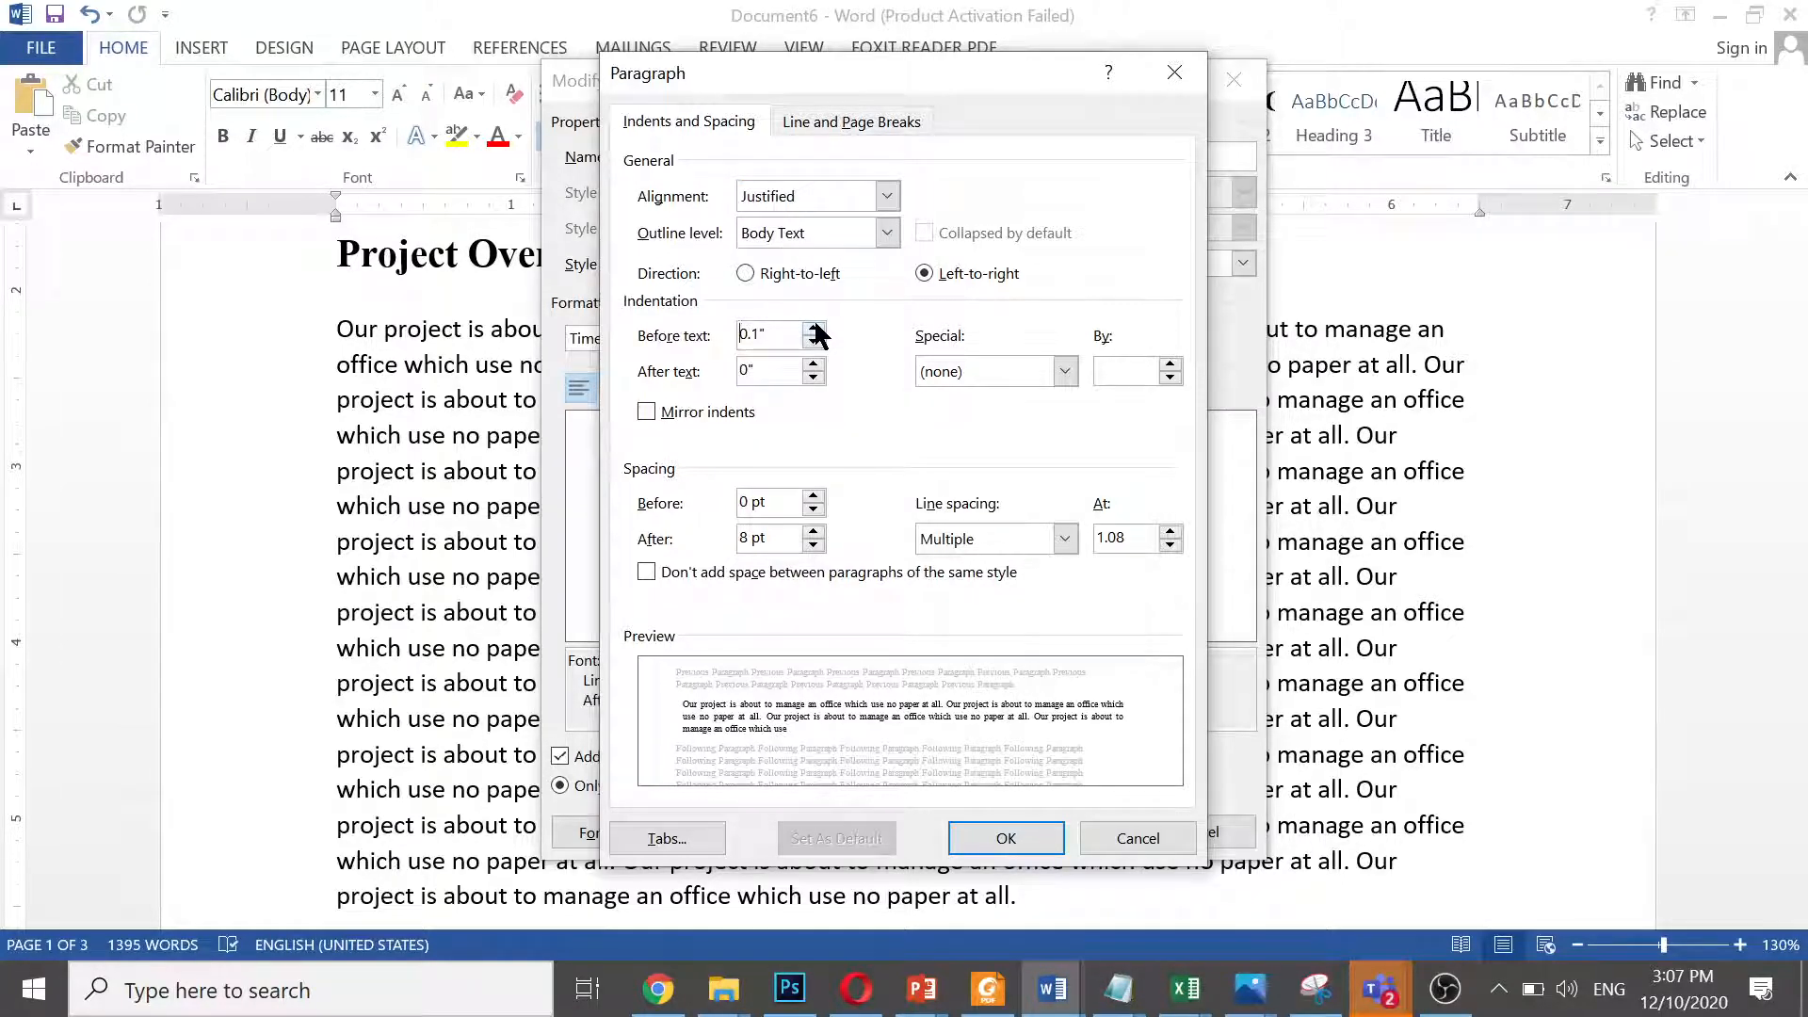
pyautogui.click(816, 329)
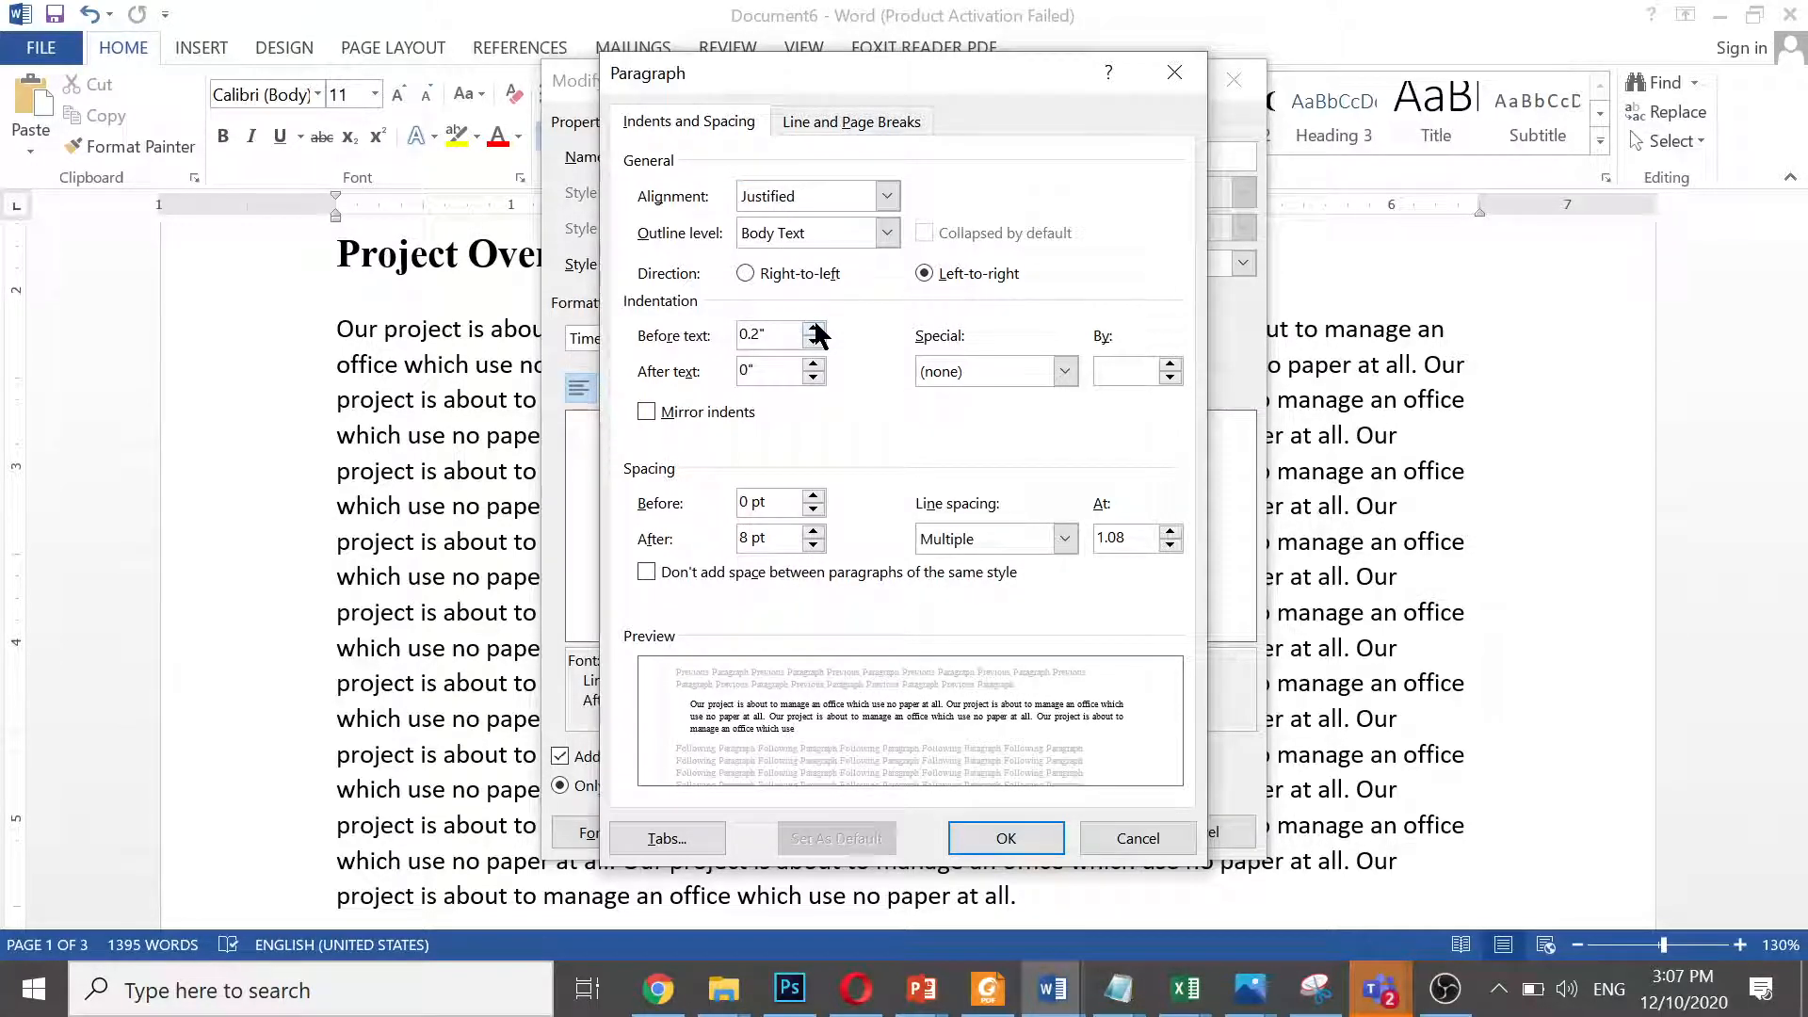
pyautogui.click(815, 329)
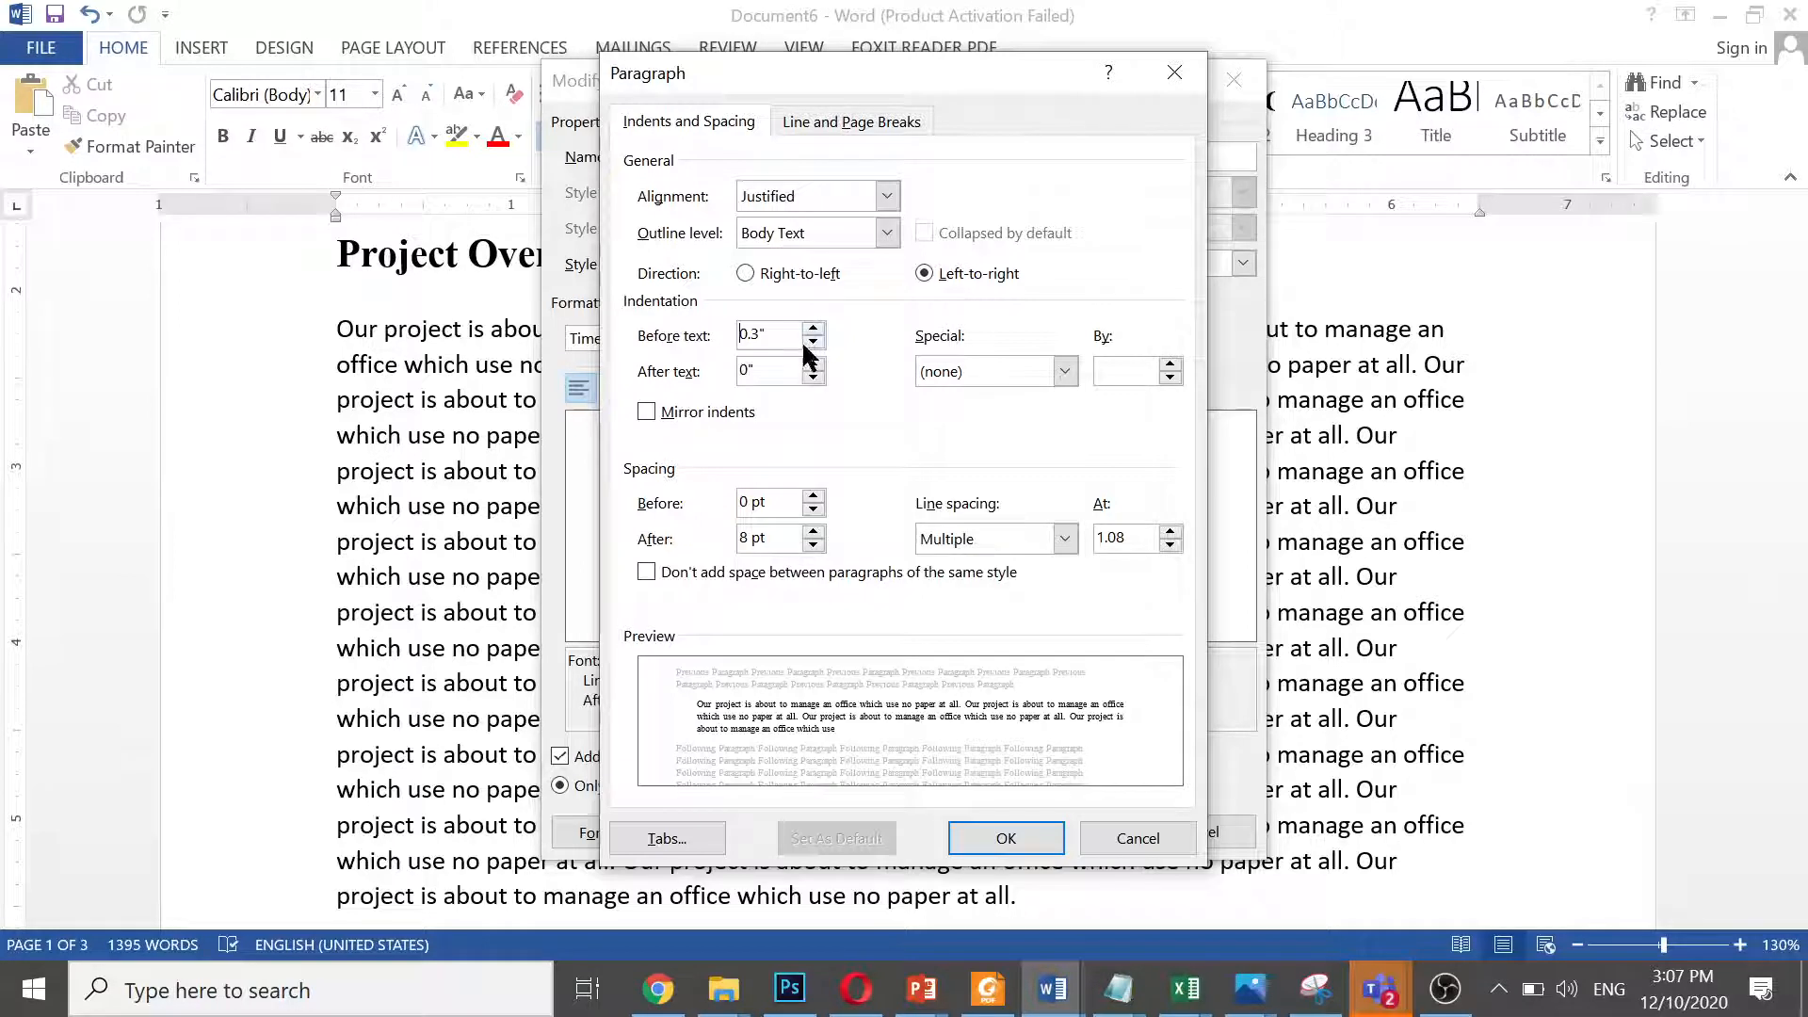
pyautogui.click(812, 343)
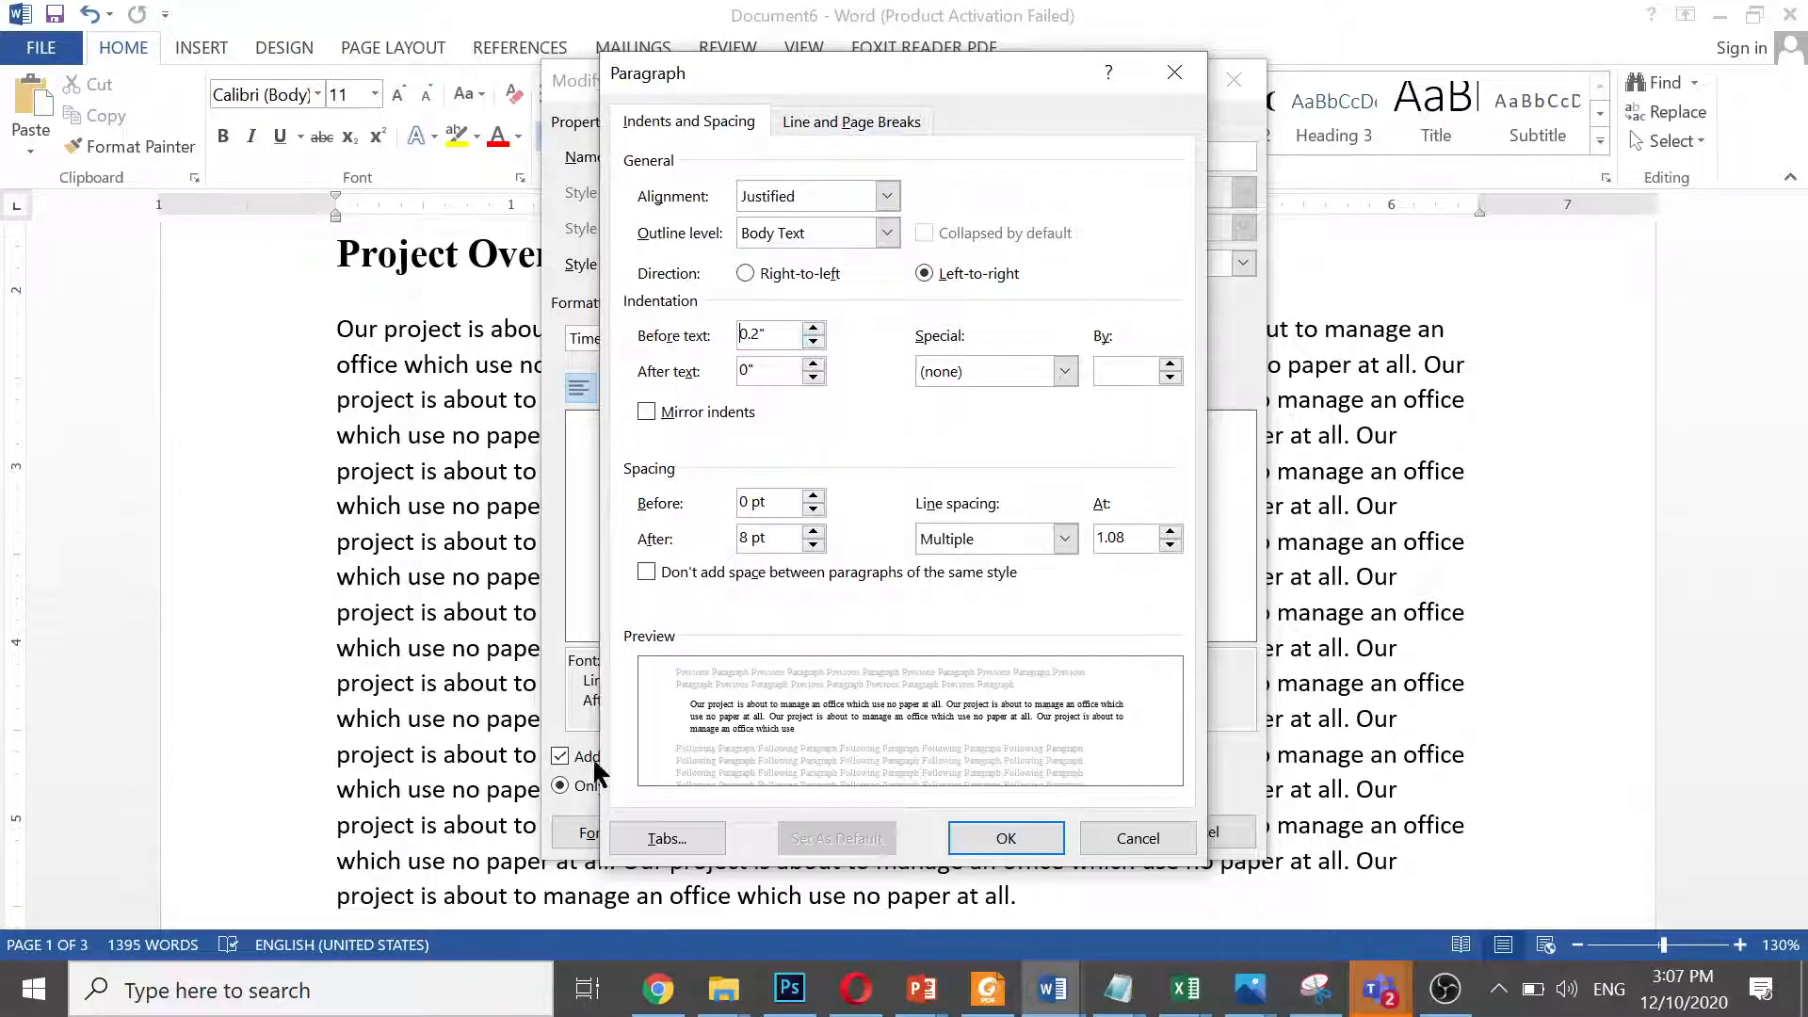
pyautogui.click(812, 344)
pyautogui.click(812, 344)
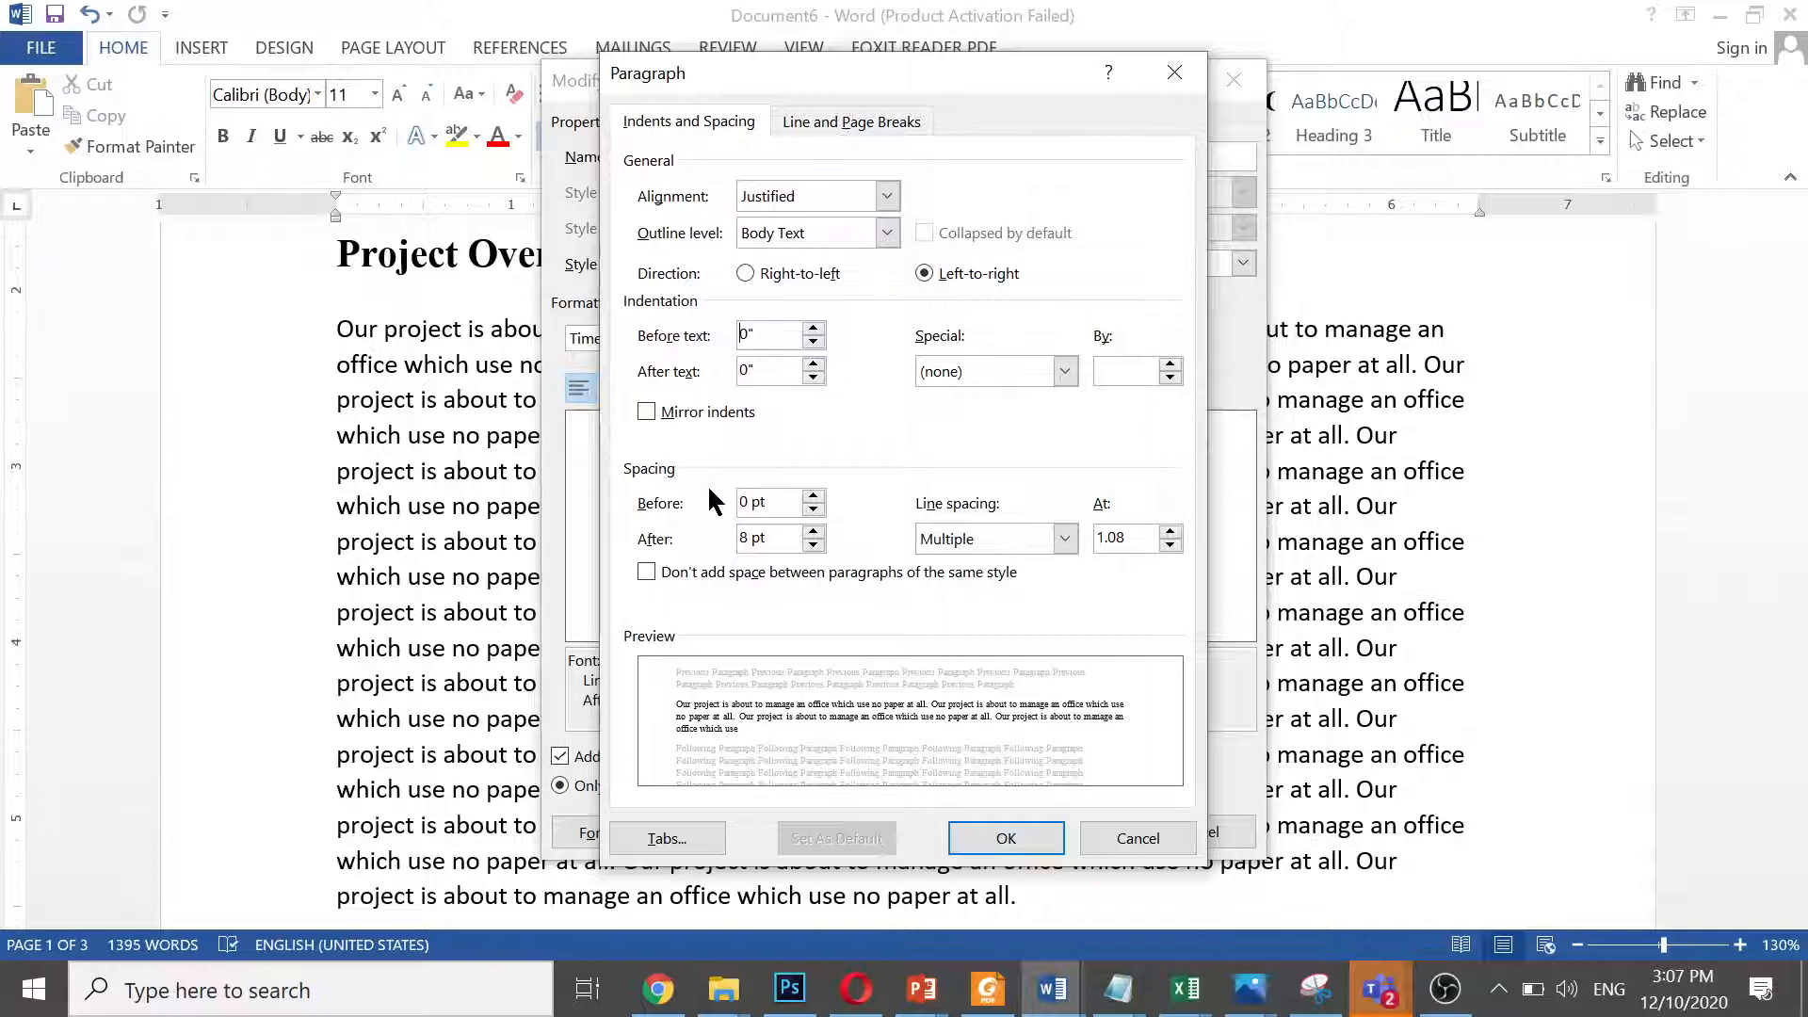
# Set the Normal style's paragraph spacing to 12 pt before and 12 pt after, and apply the modified style
pyautogui.click(814, 496)
pyautogui.click(814, 496)
pyautogui.click(813, 531)
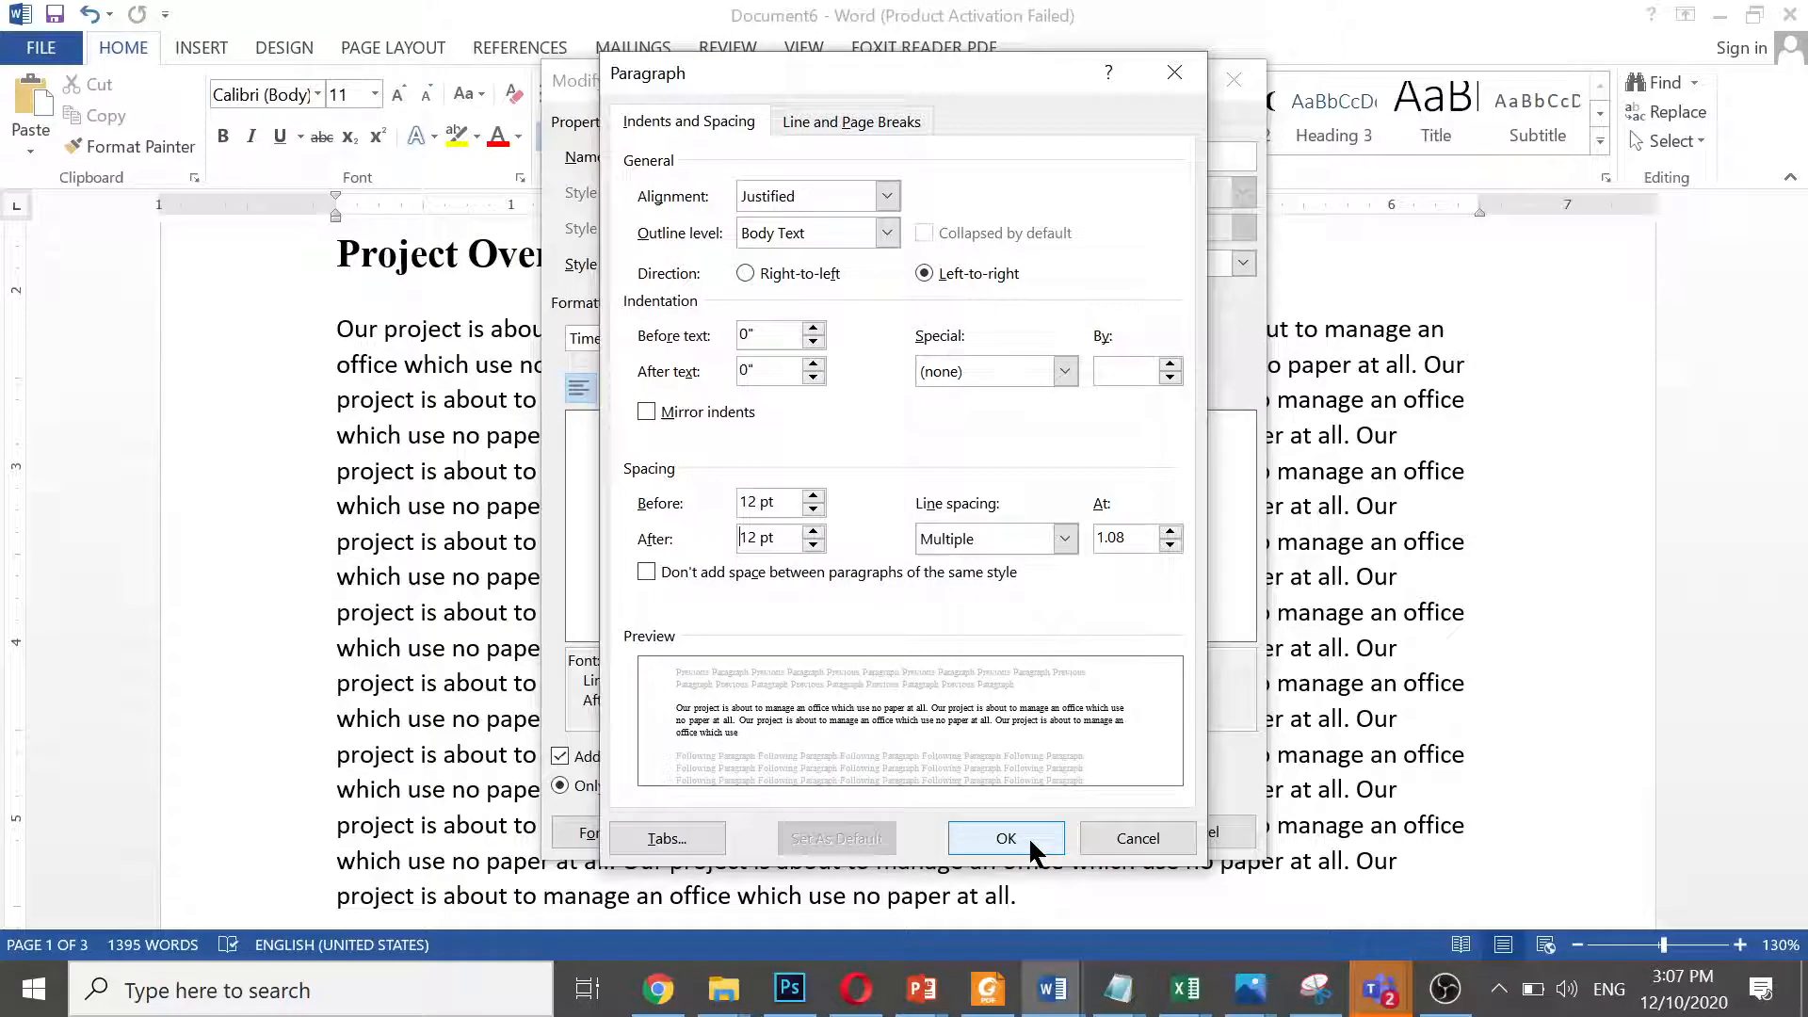
pyautogui.click(889, 119)
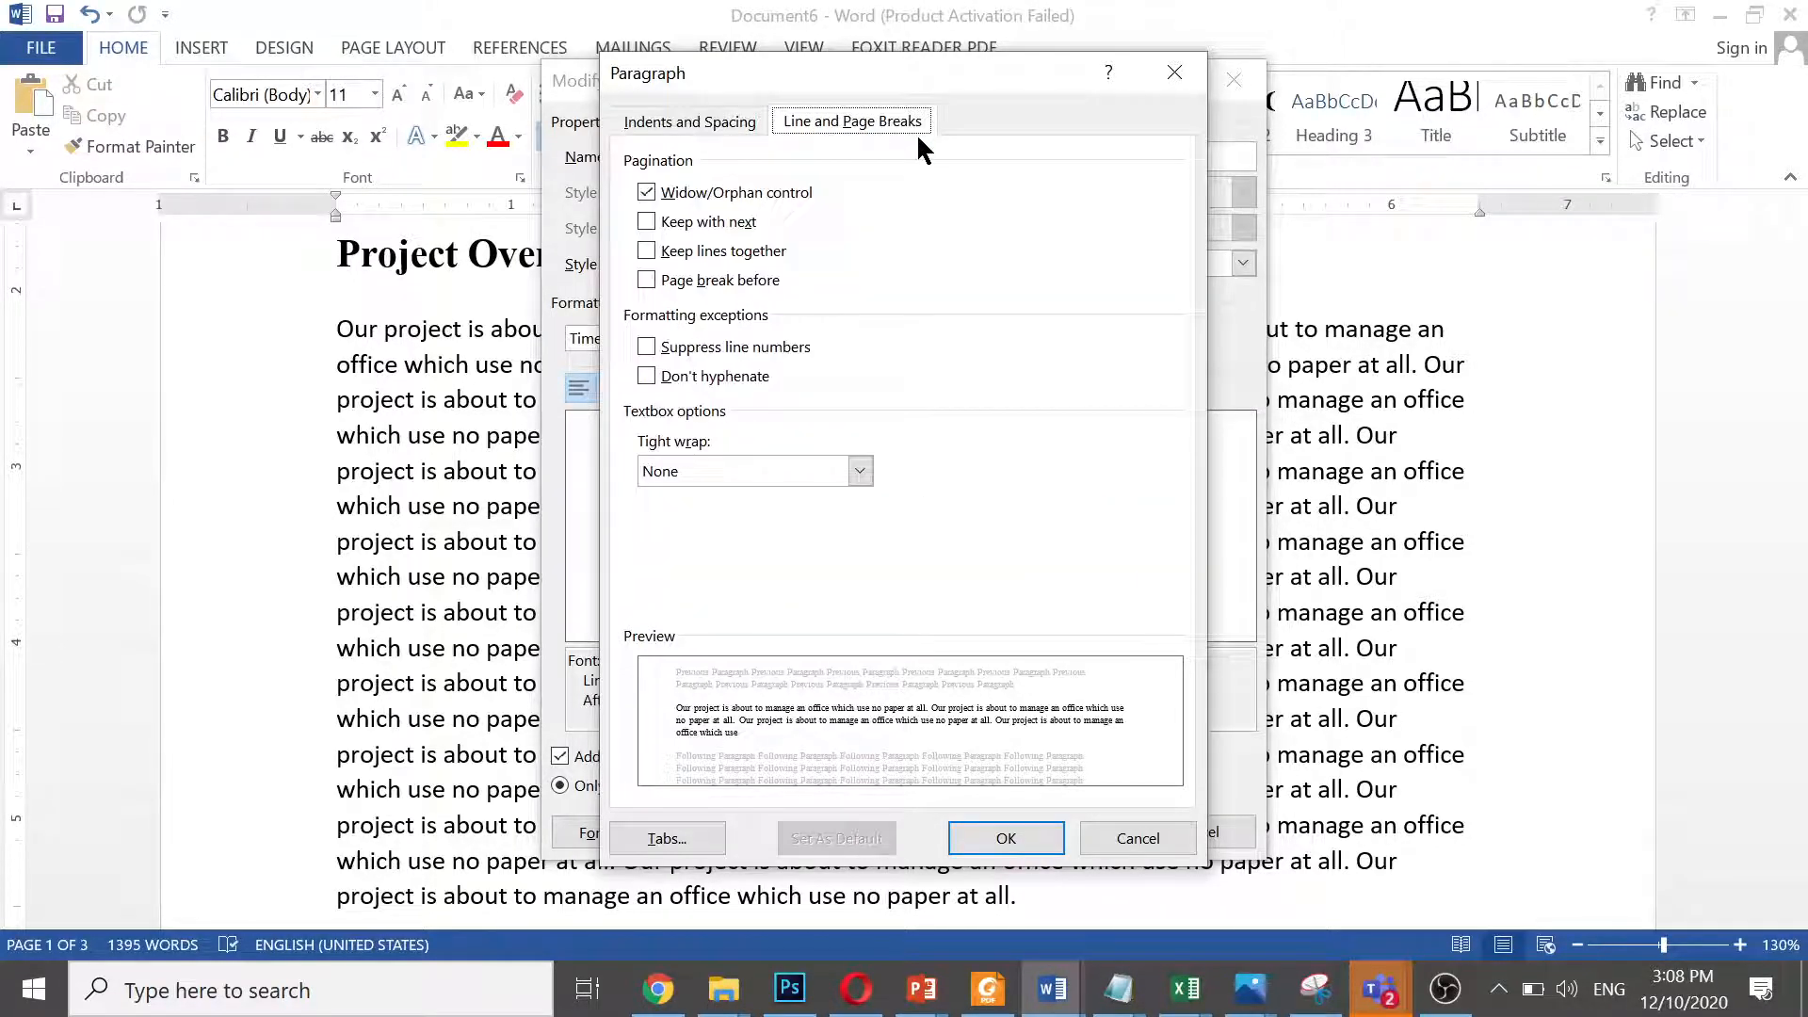
pyautogui.click(987, 838)
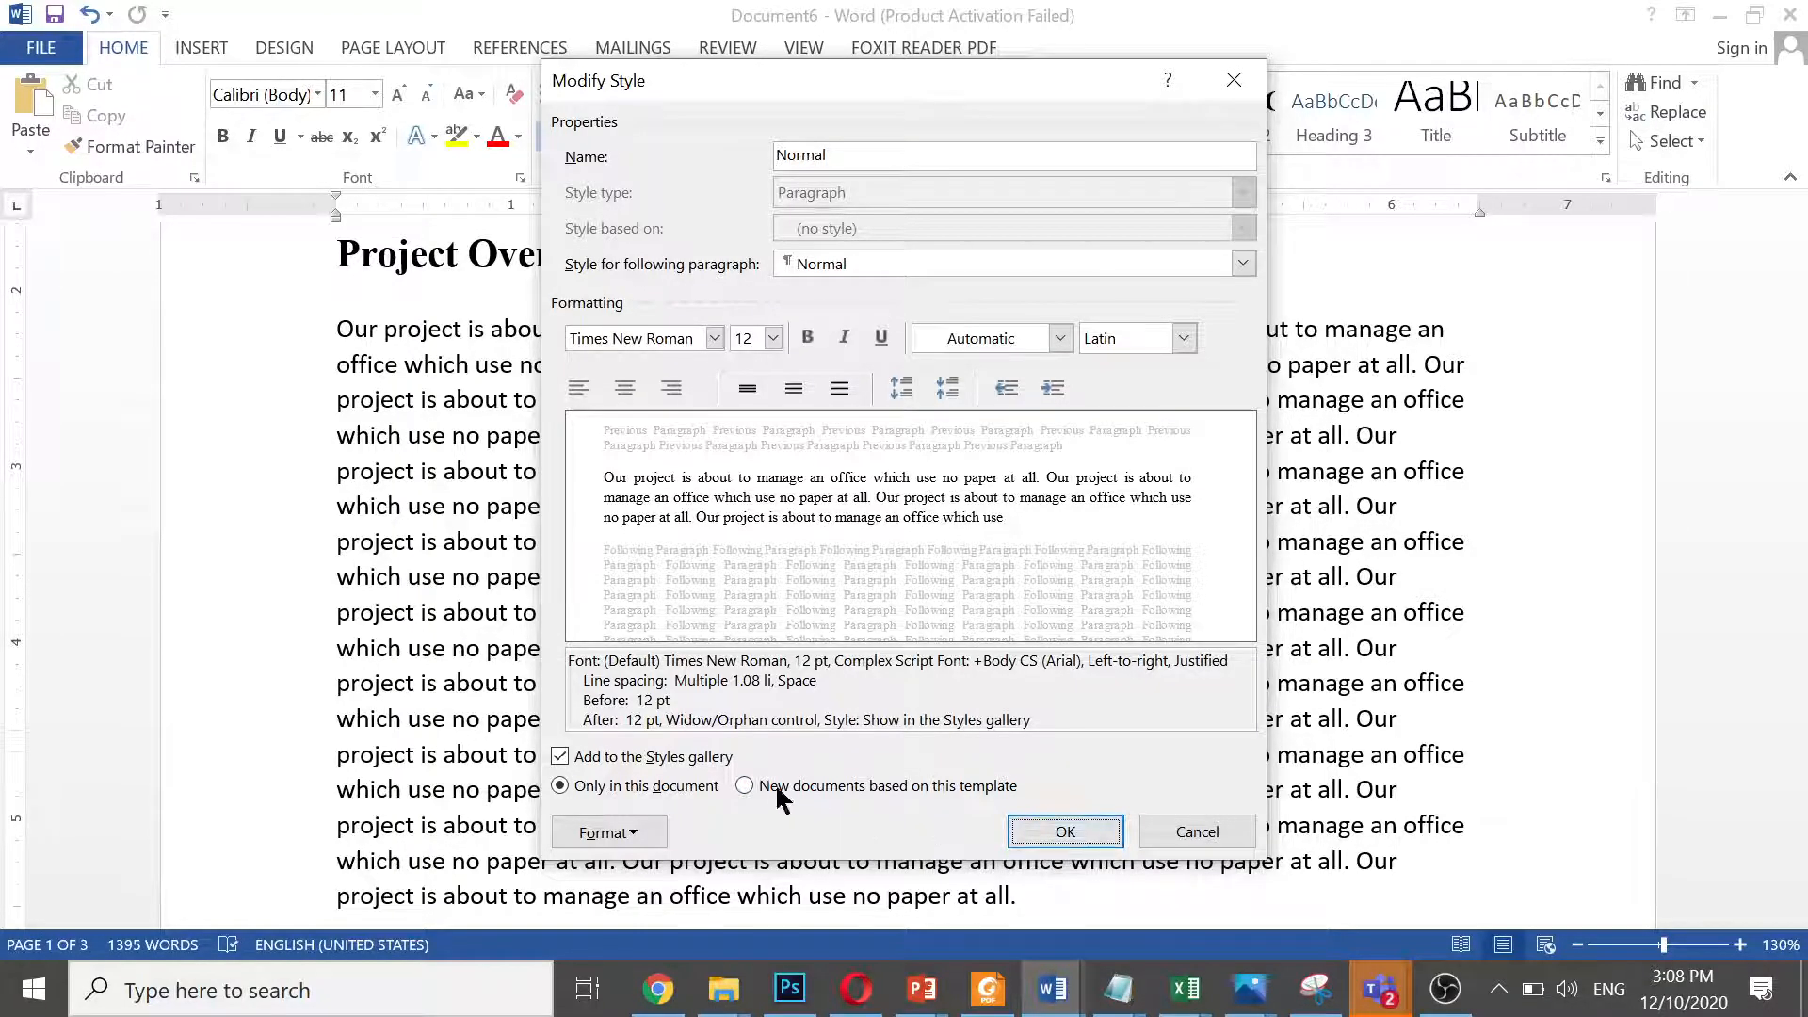
pyautogui.click(1065, 833)
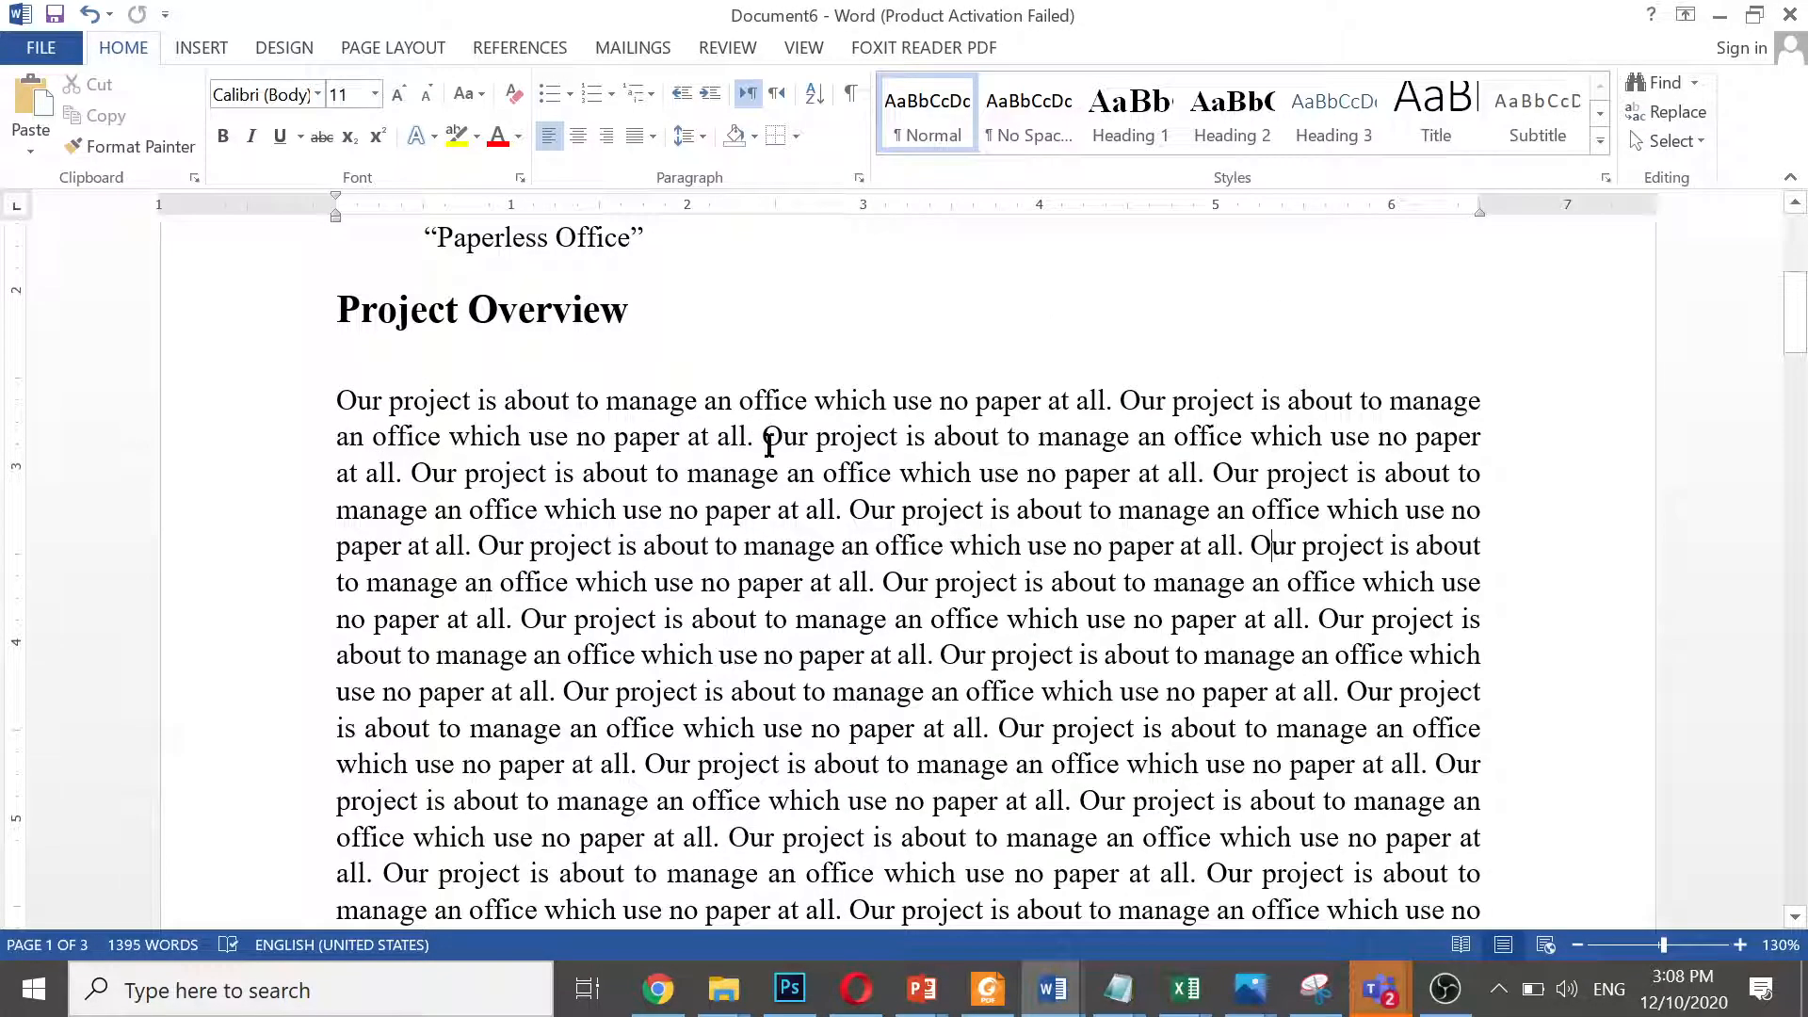
# Examine the font, size and style of the body paragraphs and the Project Objectives heading
pyautogui.click(718, 462)
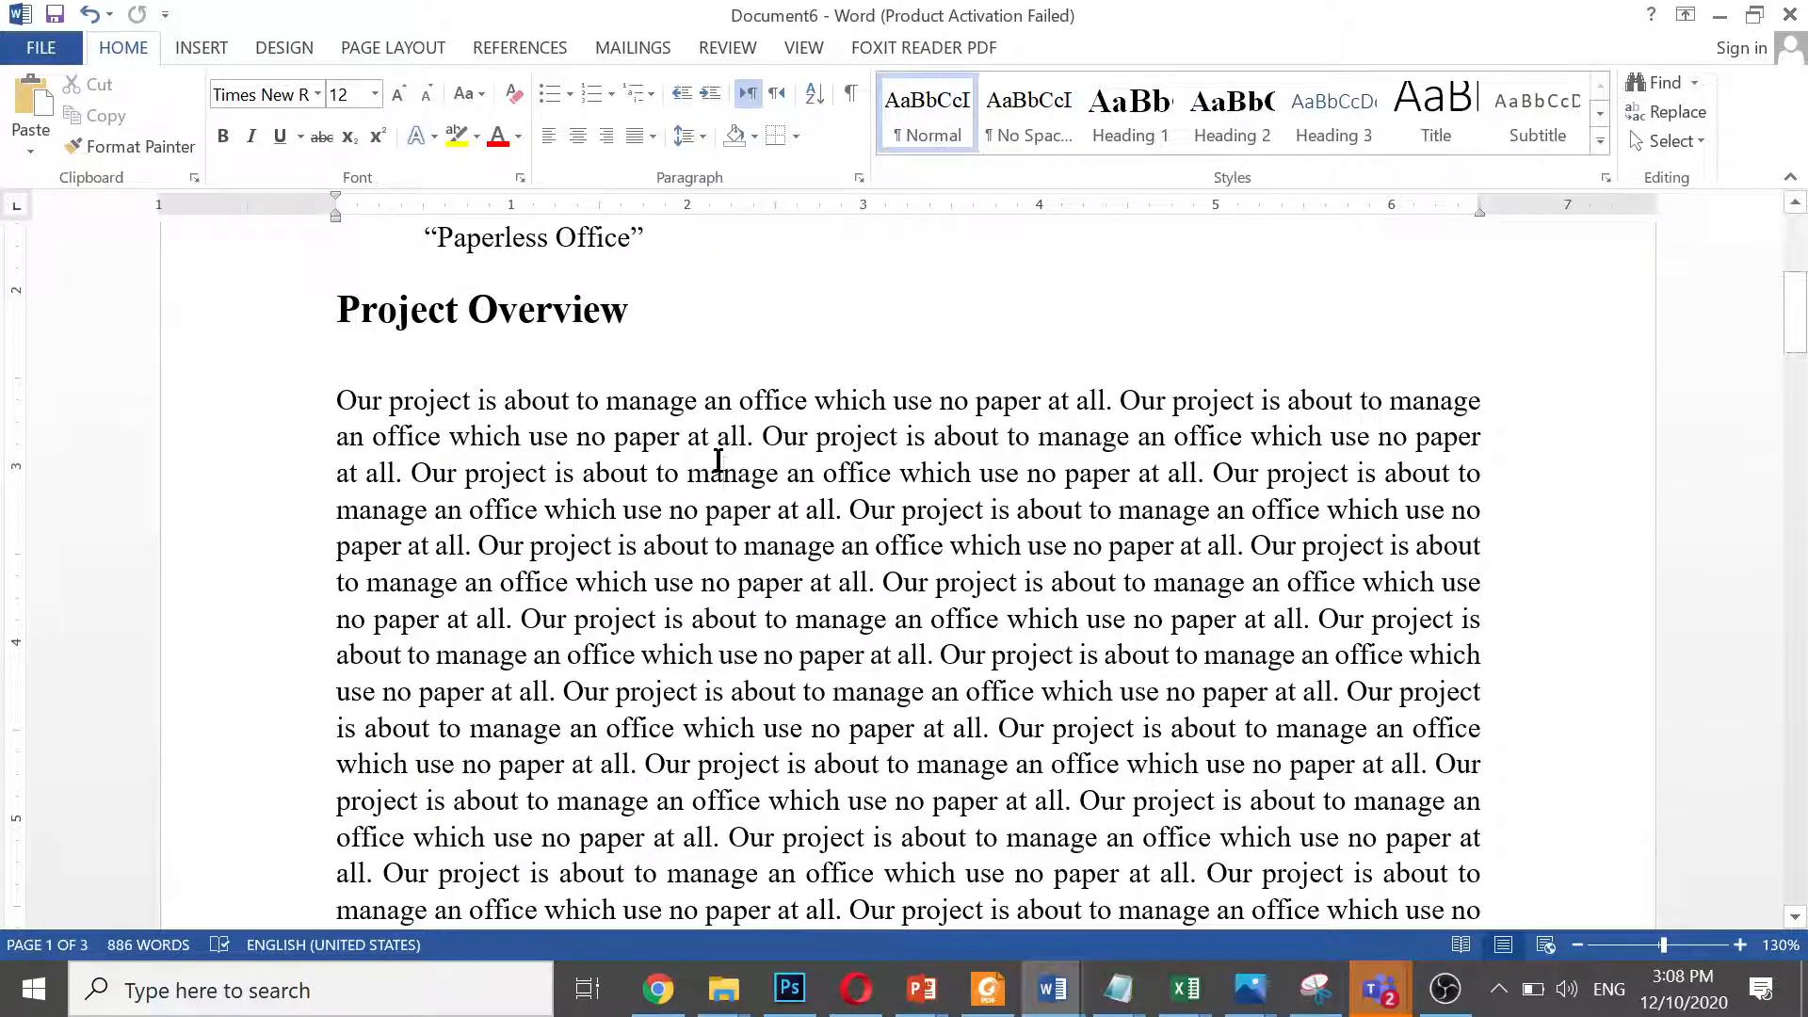
pyautogui.click(897, 514)
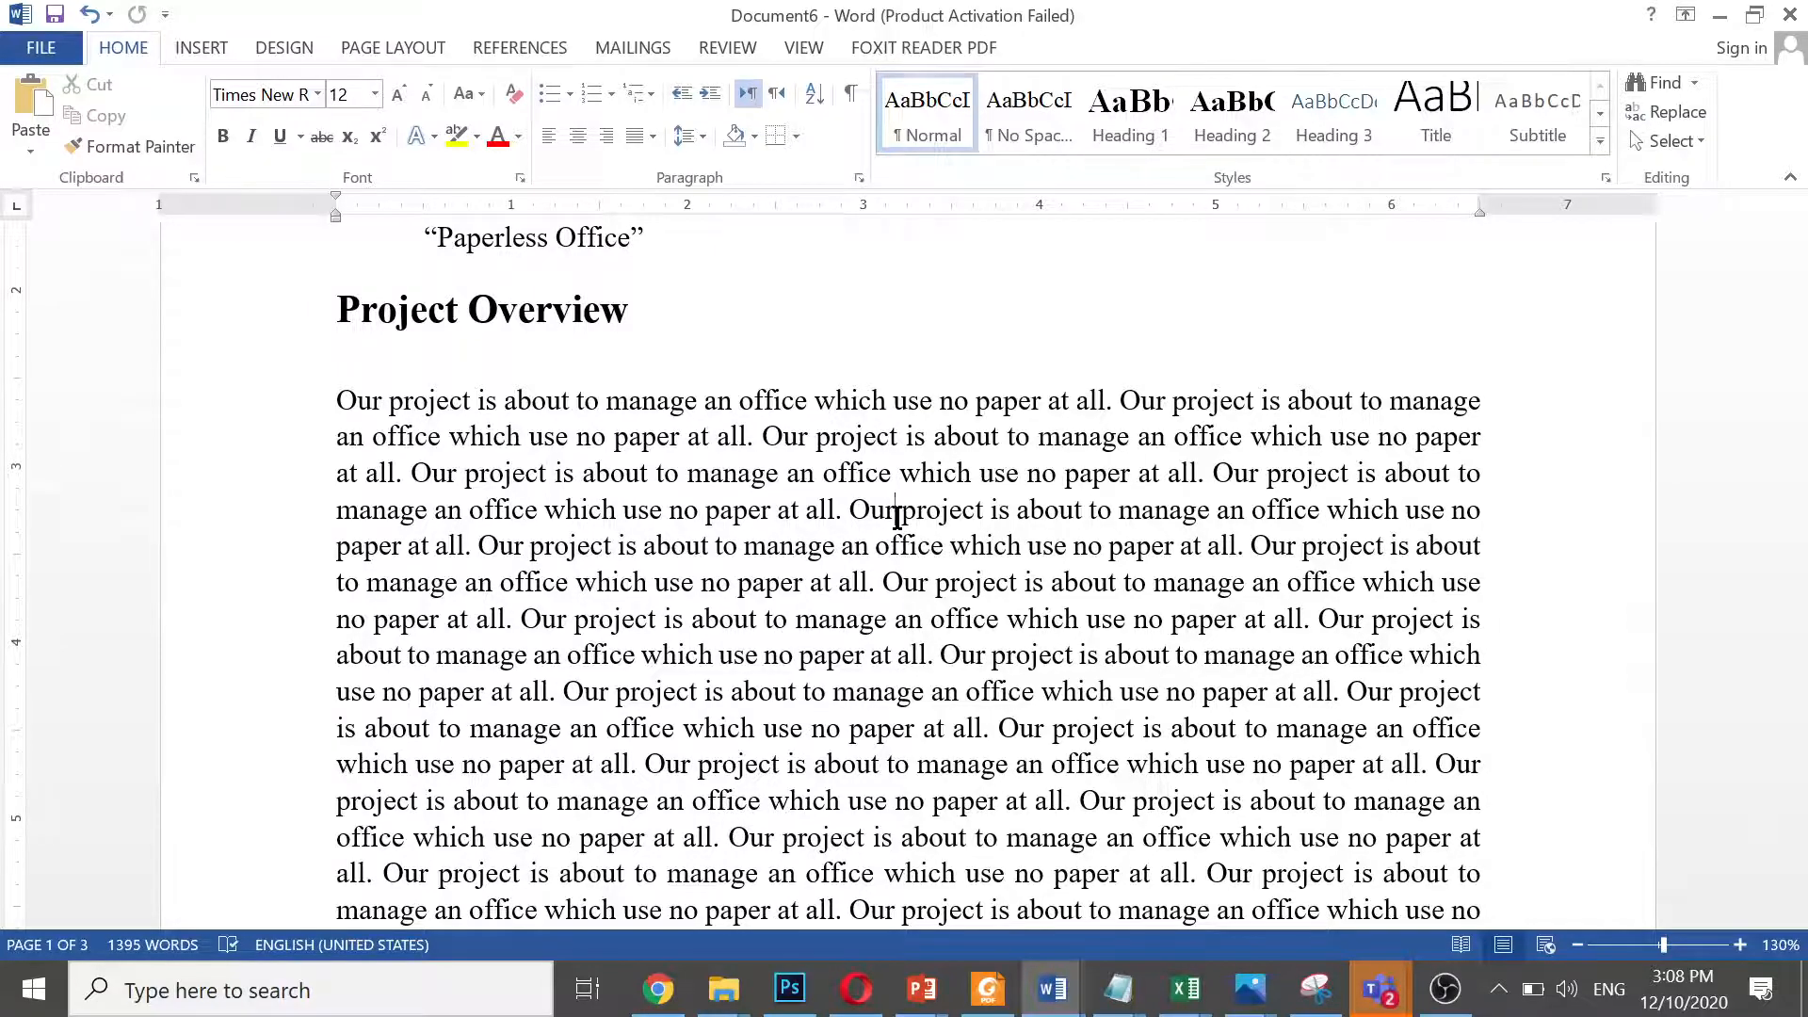
pyautogui.hotkey('ctrl', 'Down')
pyautogui.hotkey('ctrl', 'Down')
pyautogui.hotkey('ctrl', 'Down')
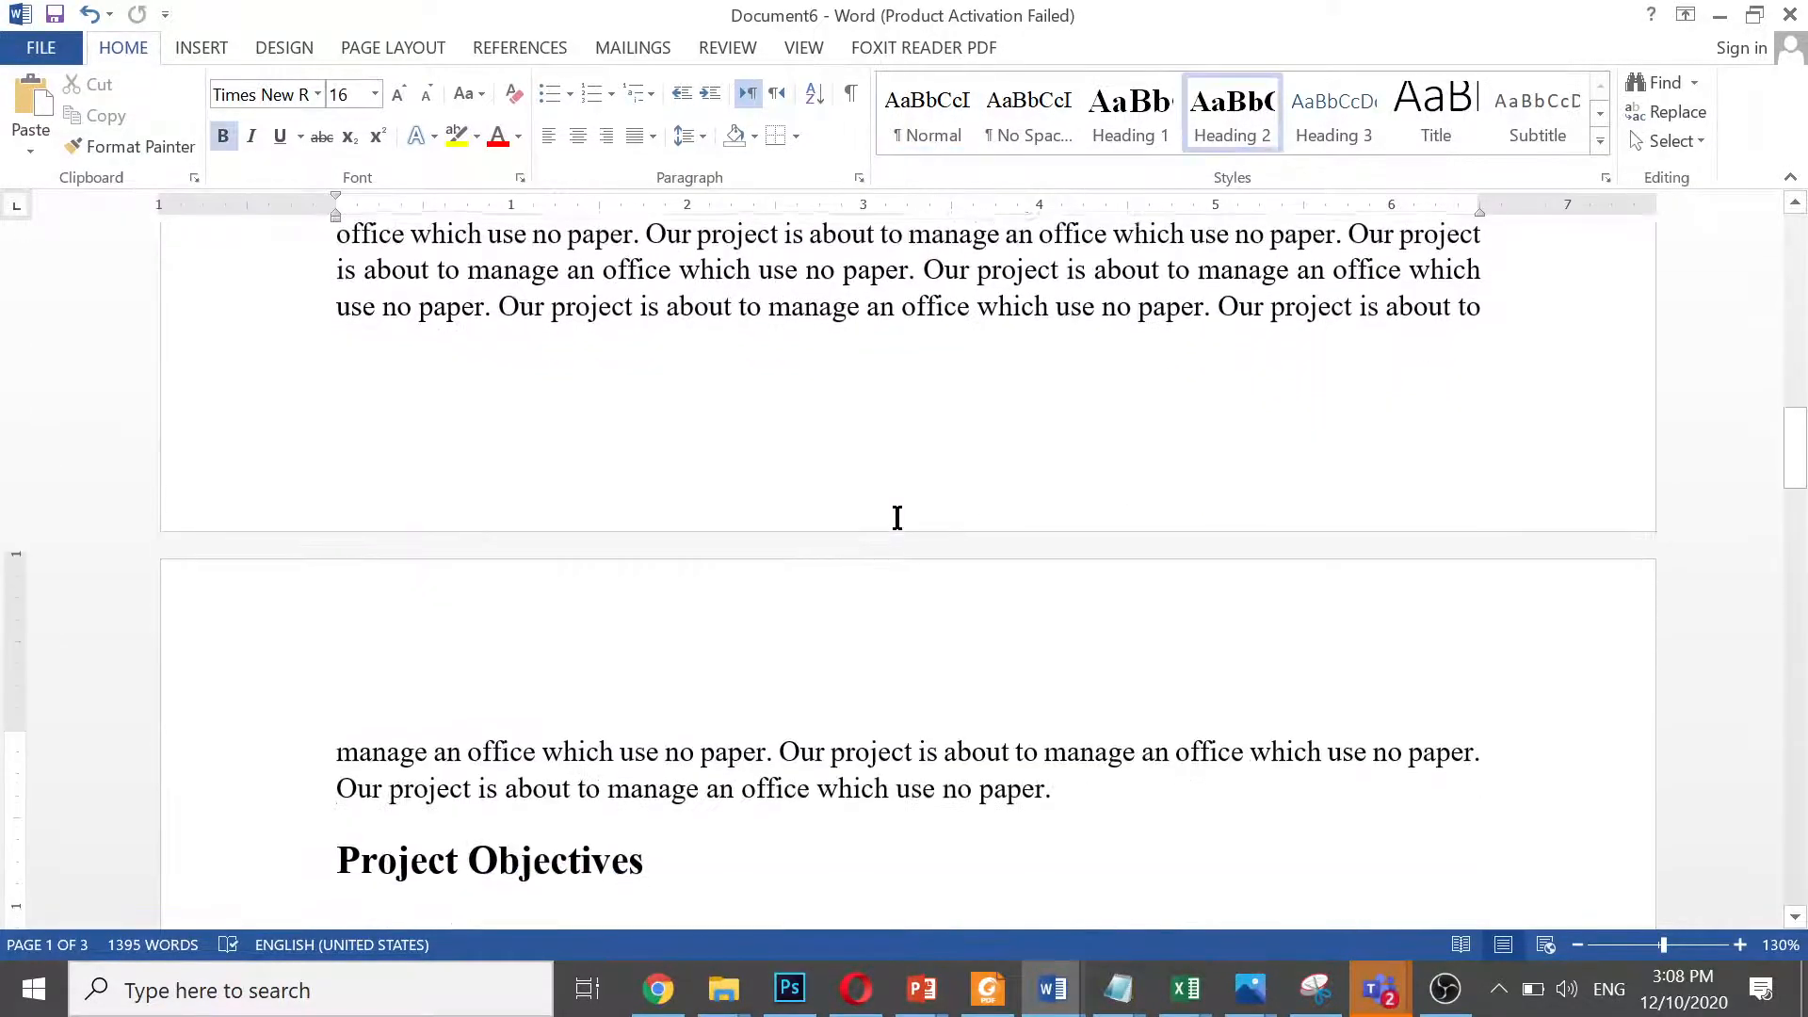
pyautogui.hotkey('ctrl', 'Up')
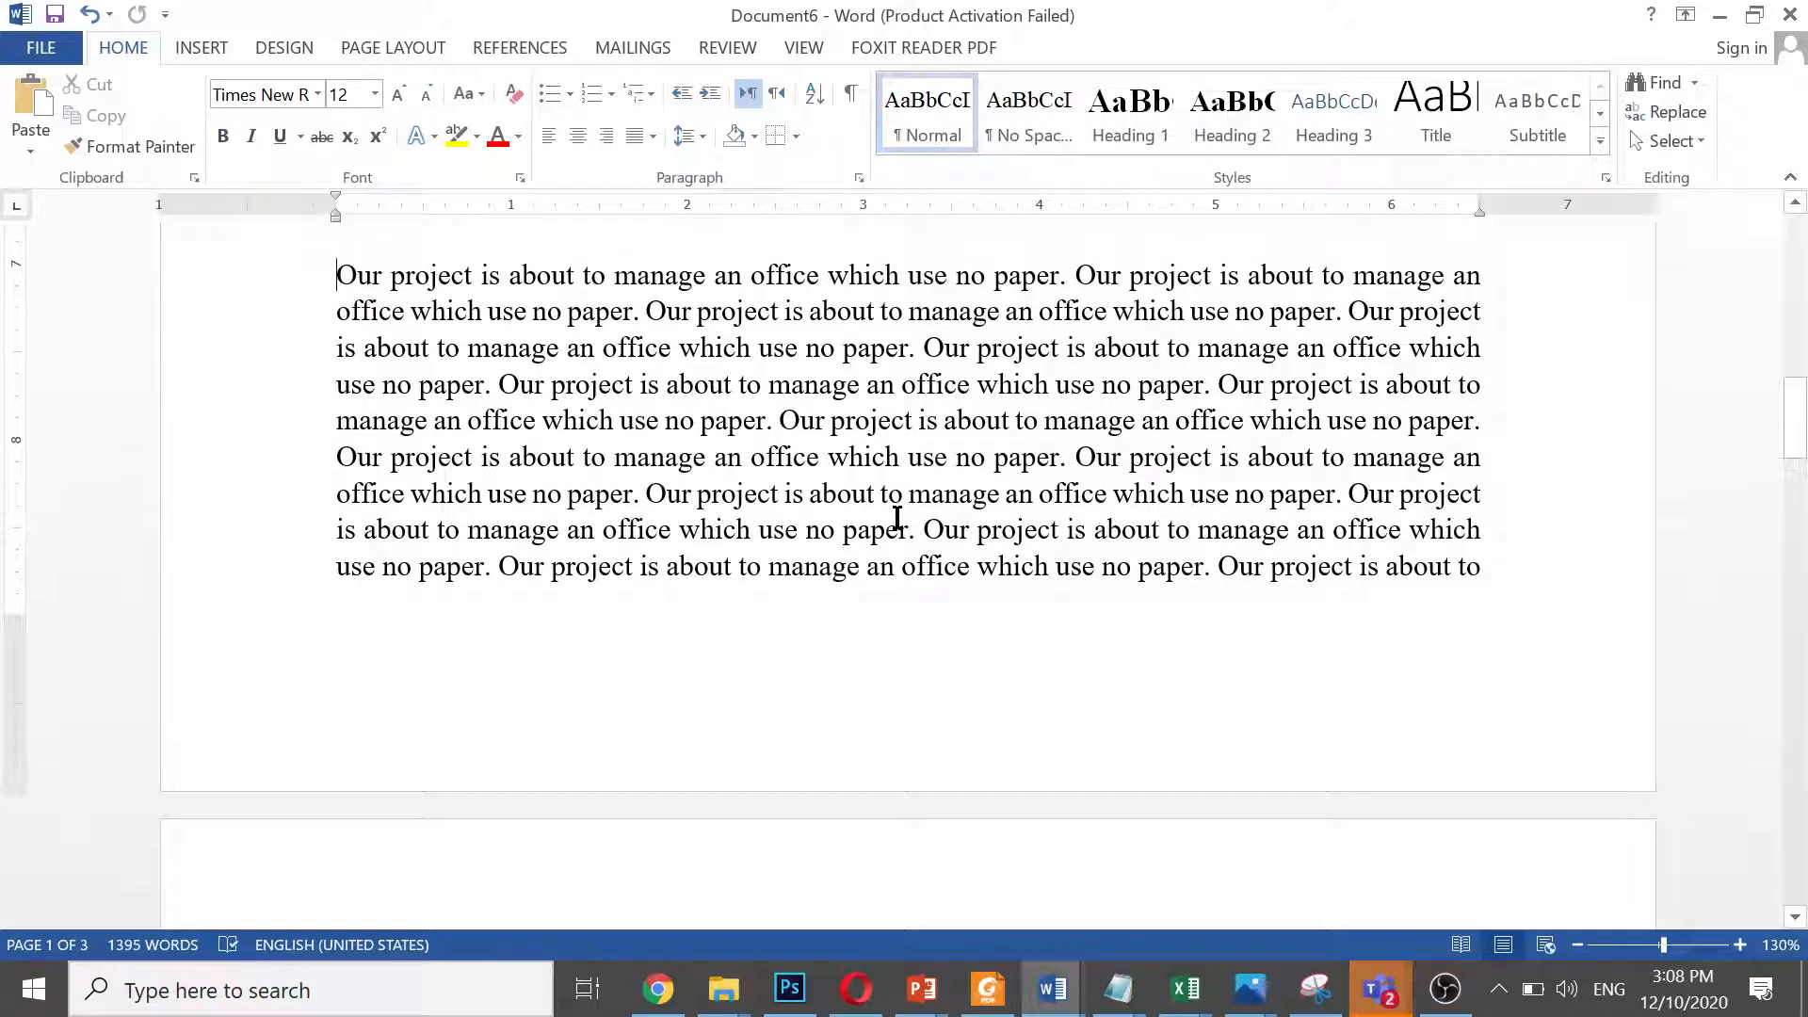
pyautogui.press('Down')
pyautogui.press('Down')
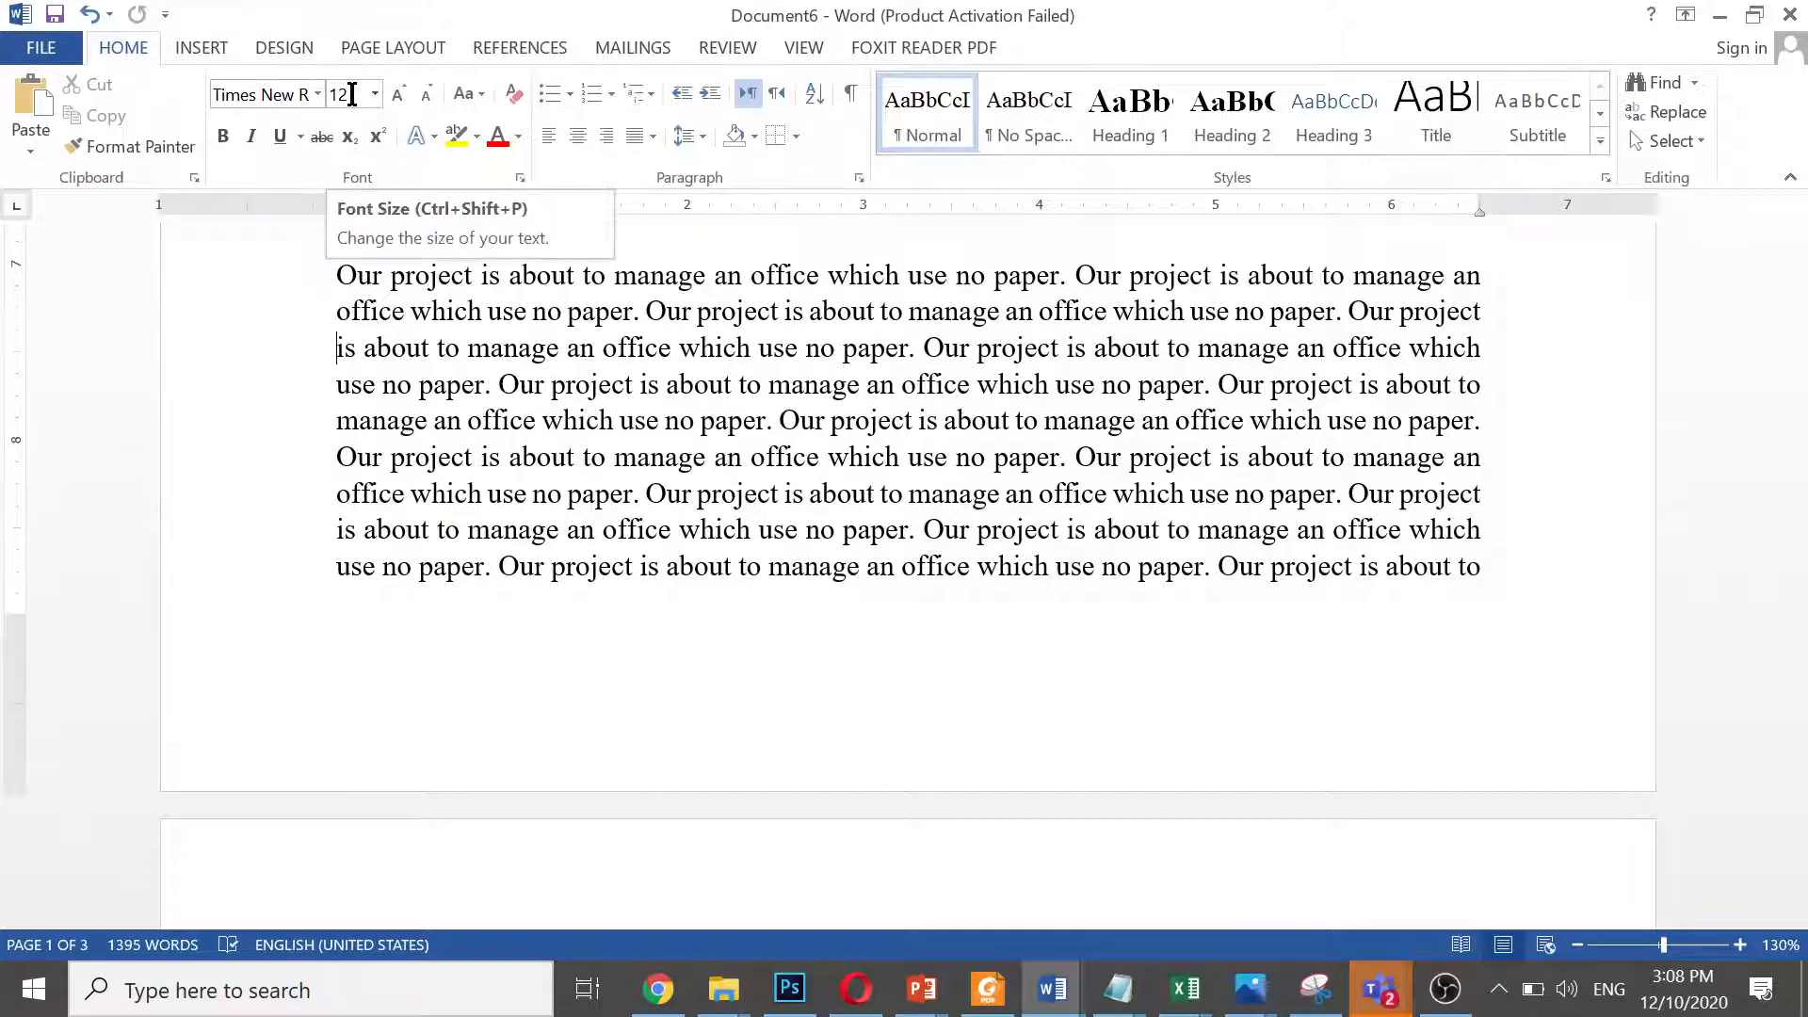
pyautogui.press('Down')
pyautogui.press('Down')
pyautogui.press('Down')
pyautogui.press('Down')
pyautogui.press('Down')
pyautogui.press('Down')
pyautogui.press('Down')
pyautogui.press('Down')
pyautogui.press('Down')
pyautogui.press('Down')
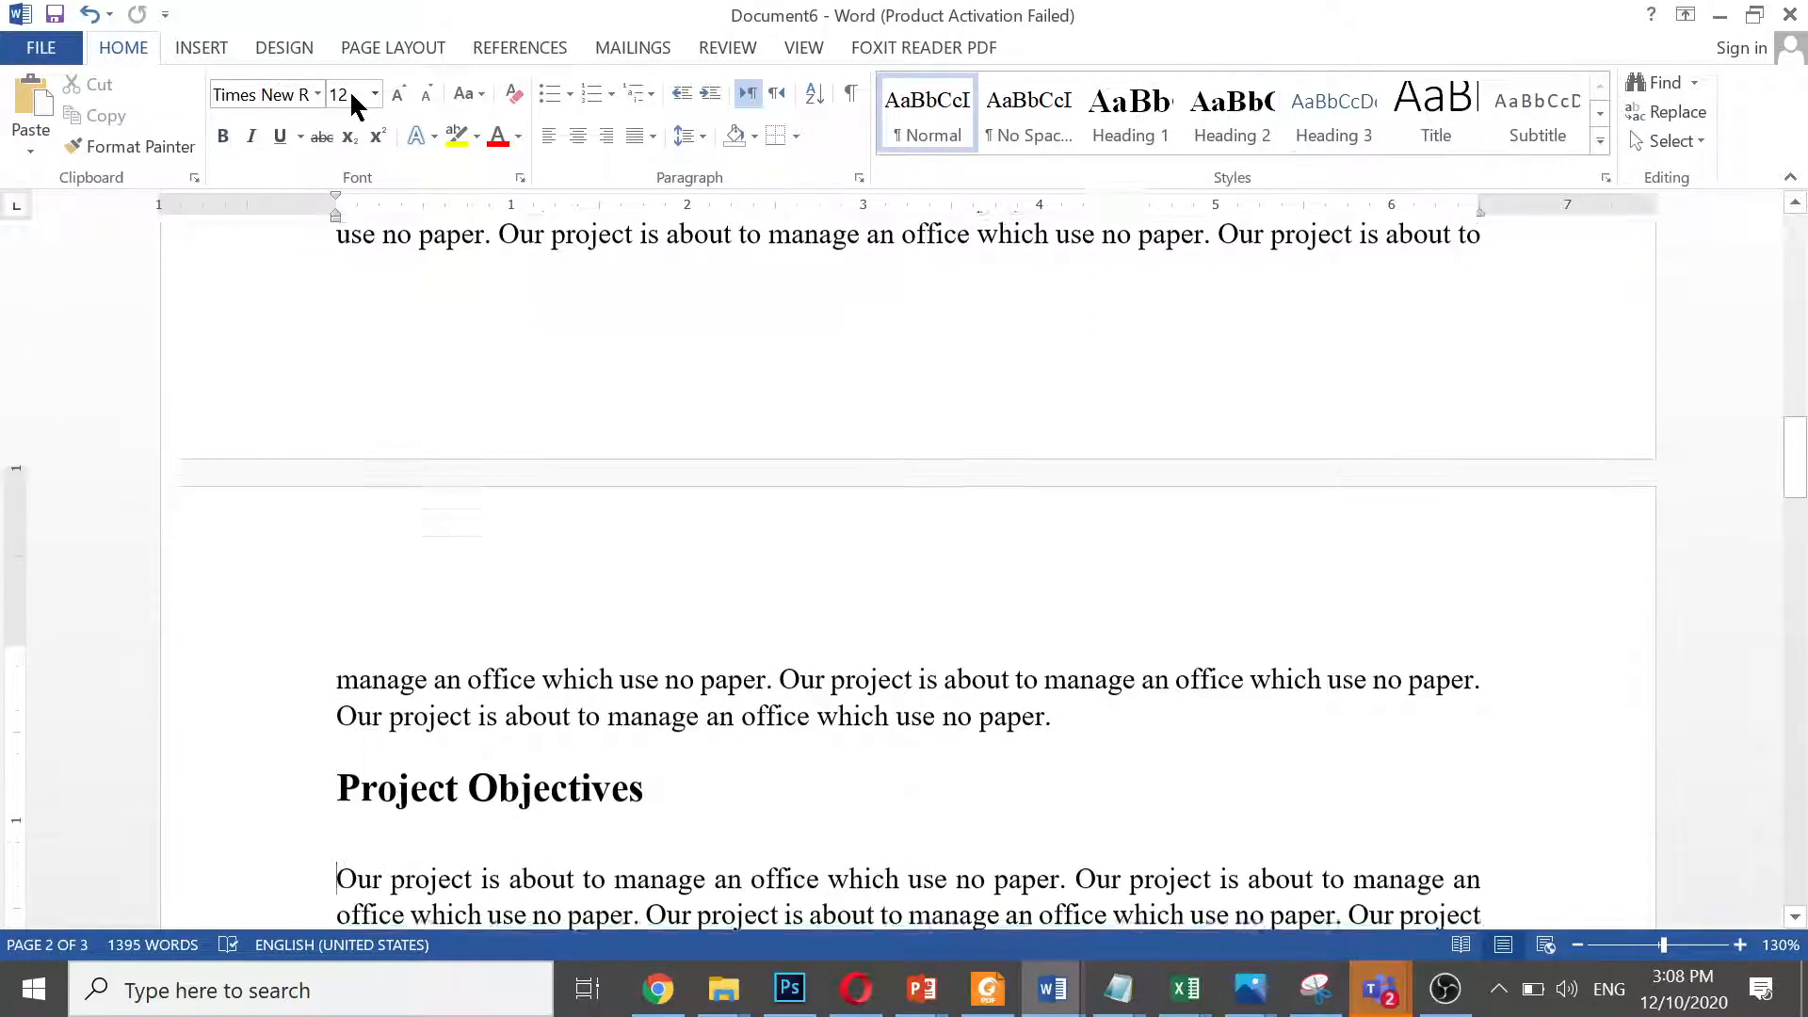
pyautogui.press('Up')
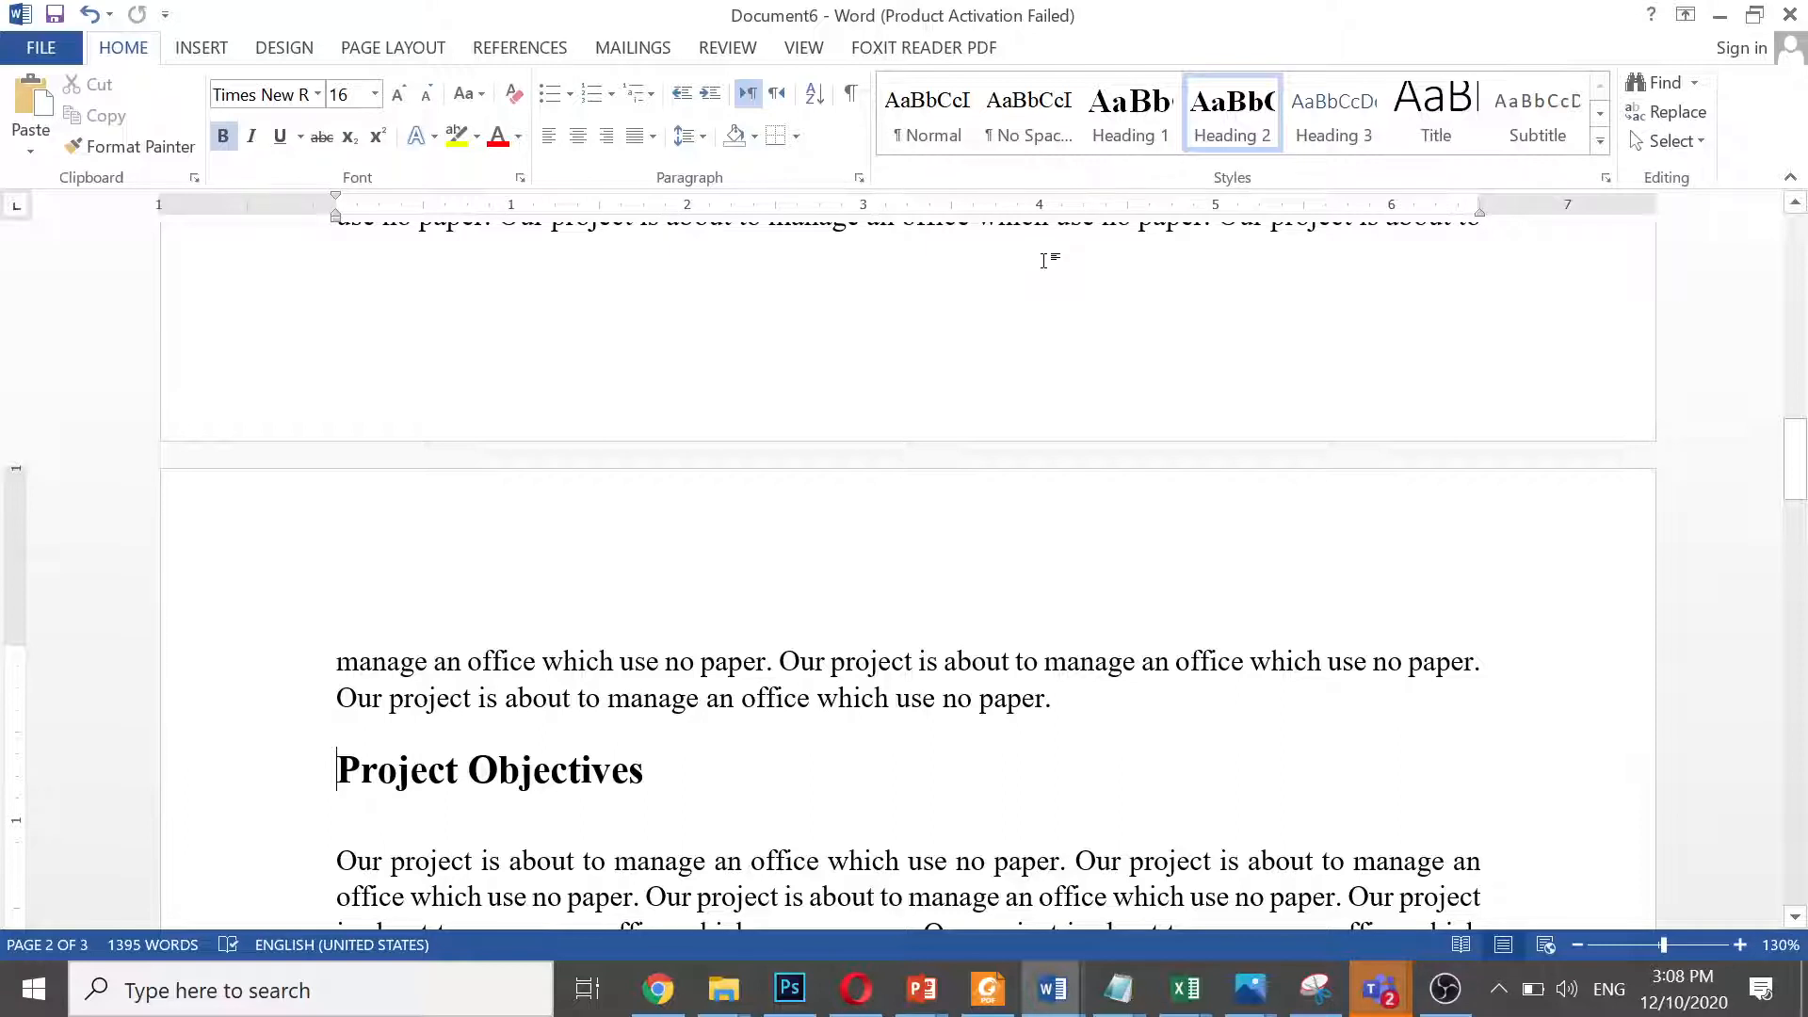
# Try the Normal and Heading 1 styles on the Project Objectives title, and restore Heading 2
pyautogui.click(942, 131)
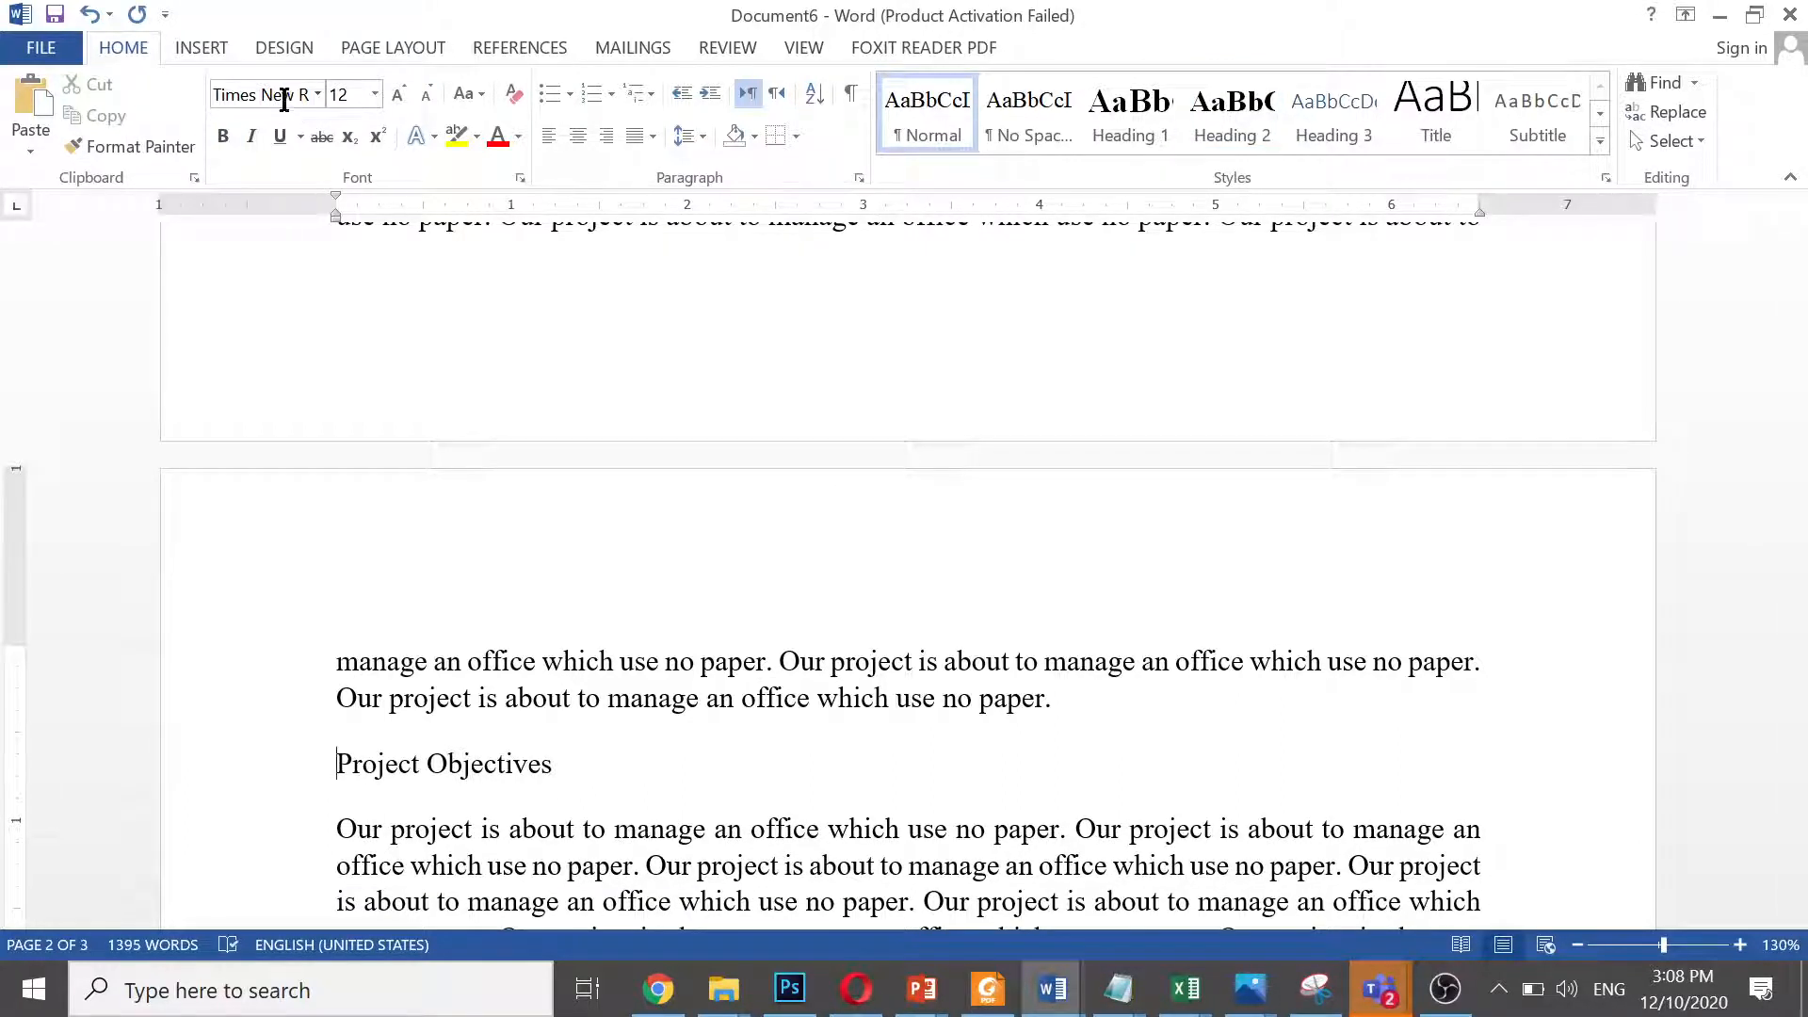
pyautogui.click(1158, 109)
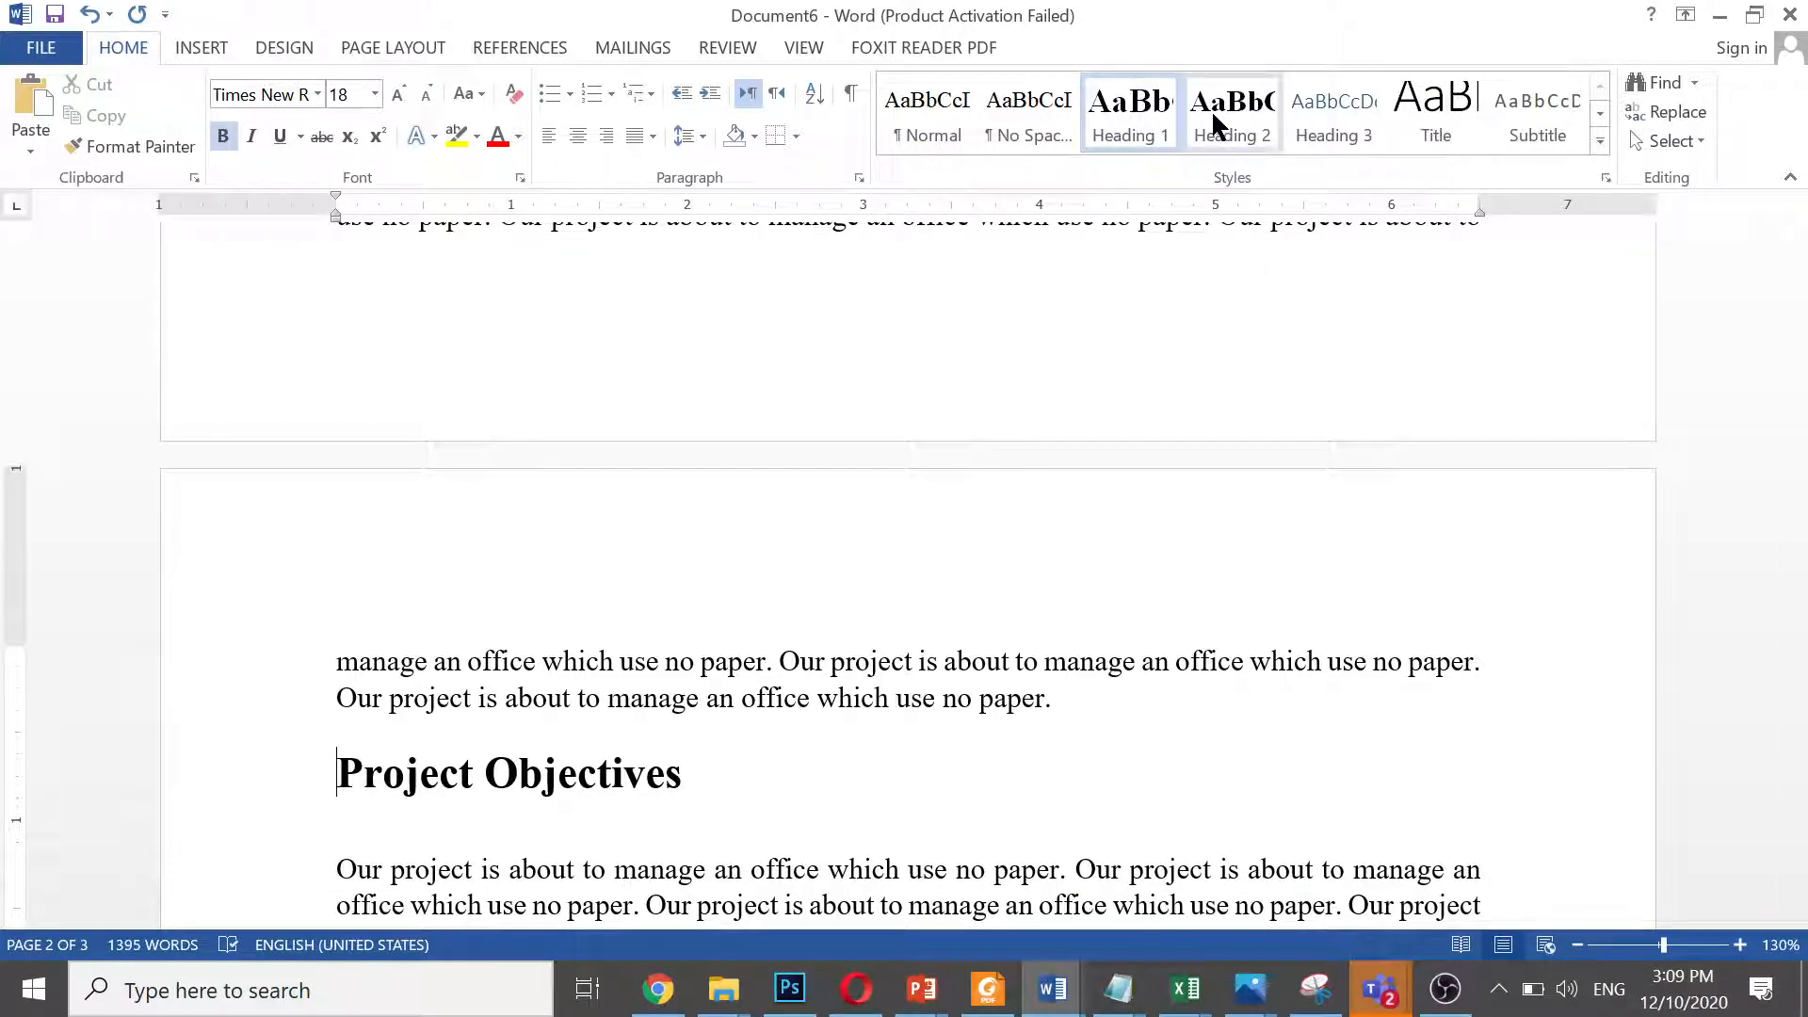
pyautogui.click(1254, 143)
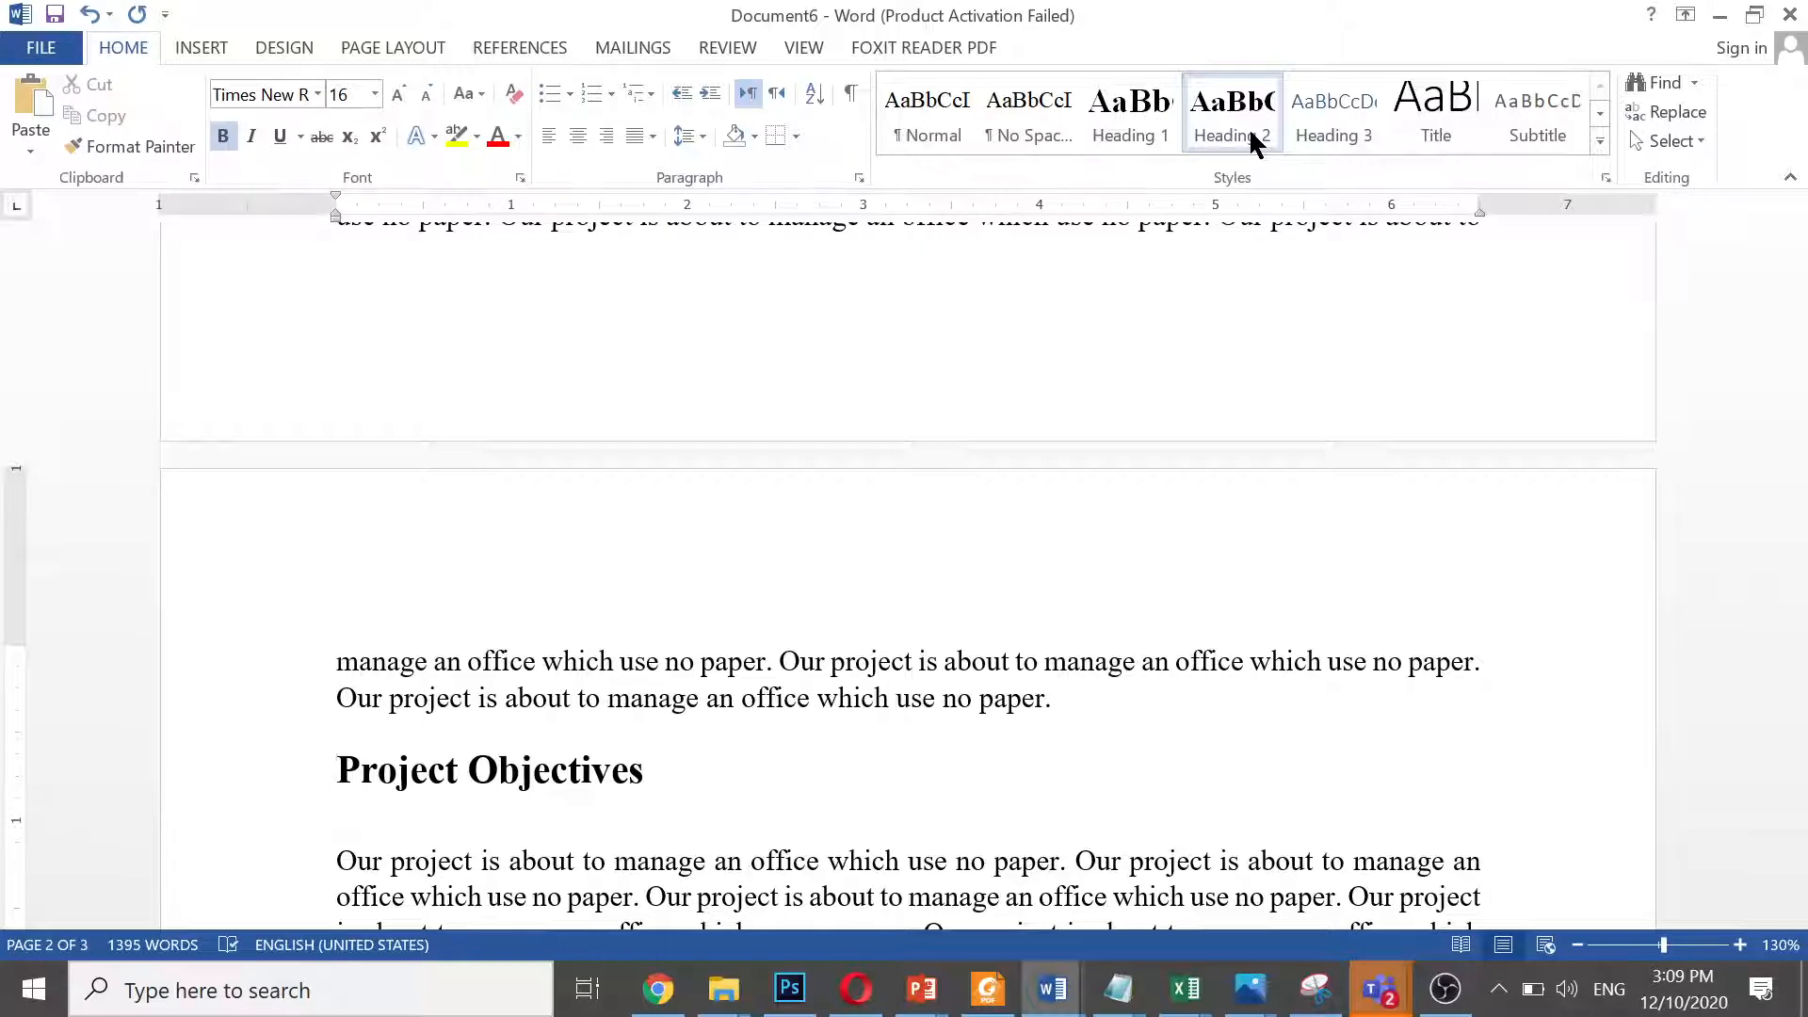
# Insert a page break before "How to prepare documents professionally" and return to the start of the new blank first page
pyautogui.hotkey('ctrl', 'Home')
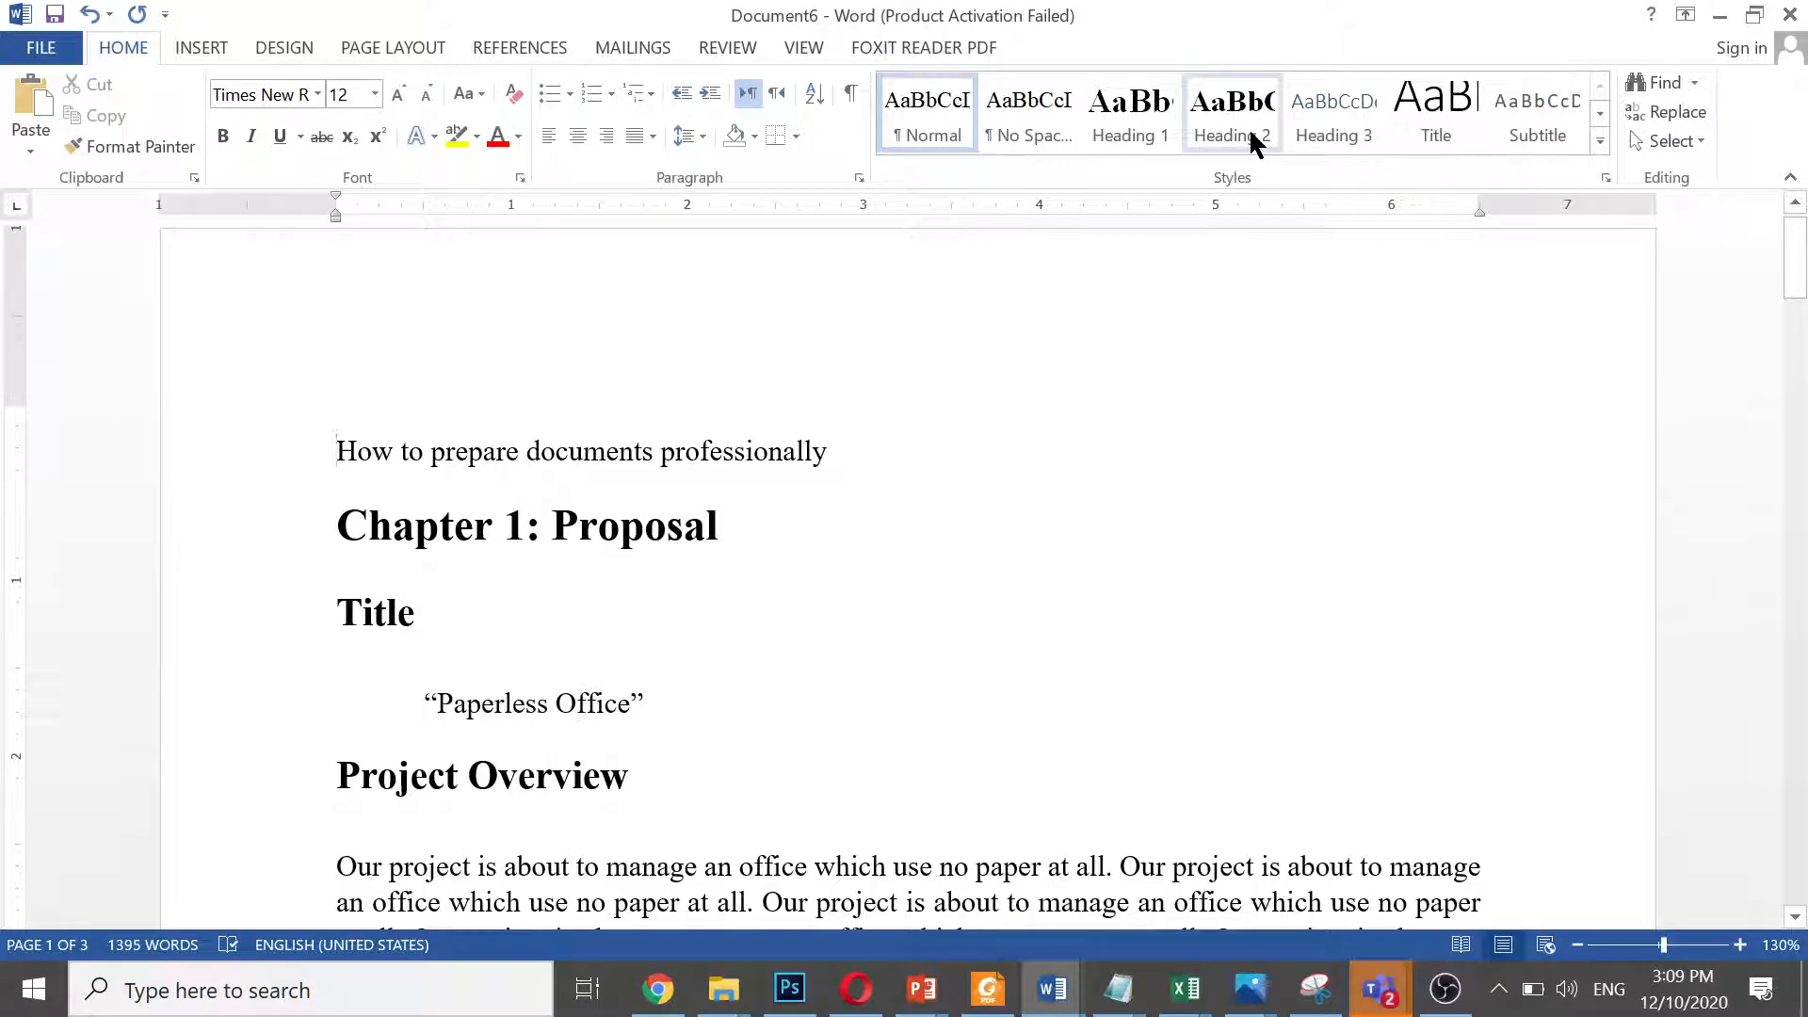
pyautogui.hotkey('ctrl', 'Return')
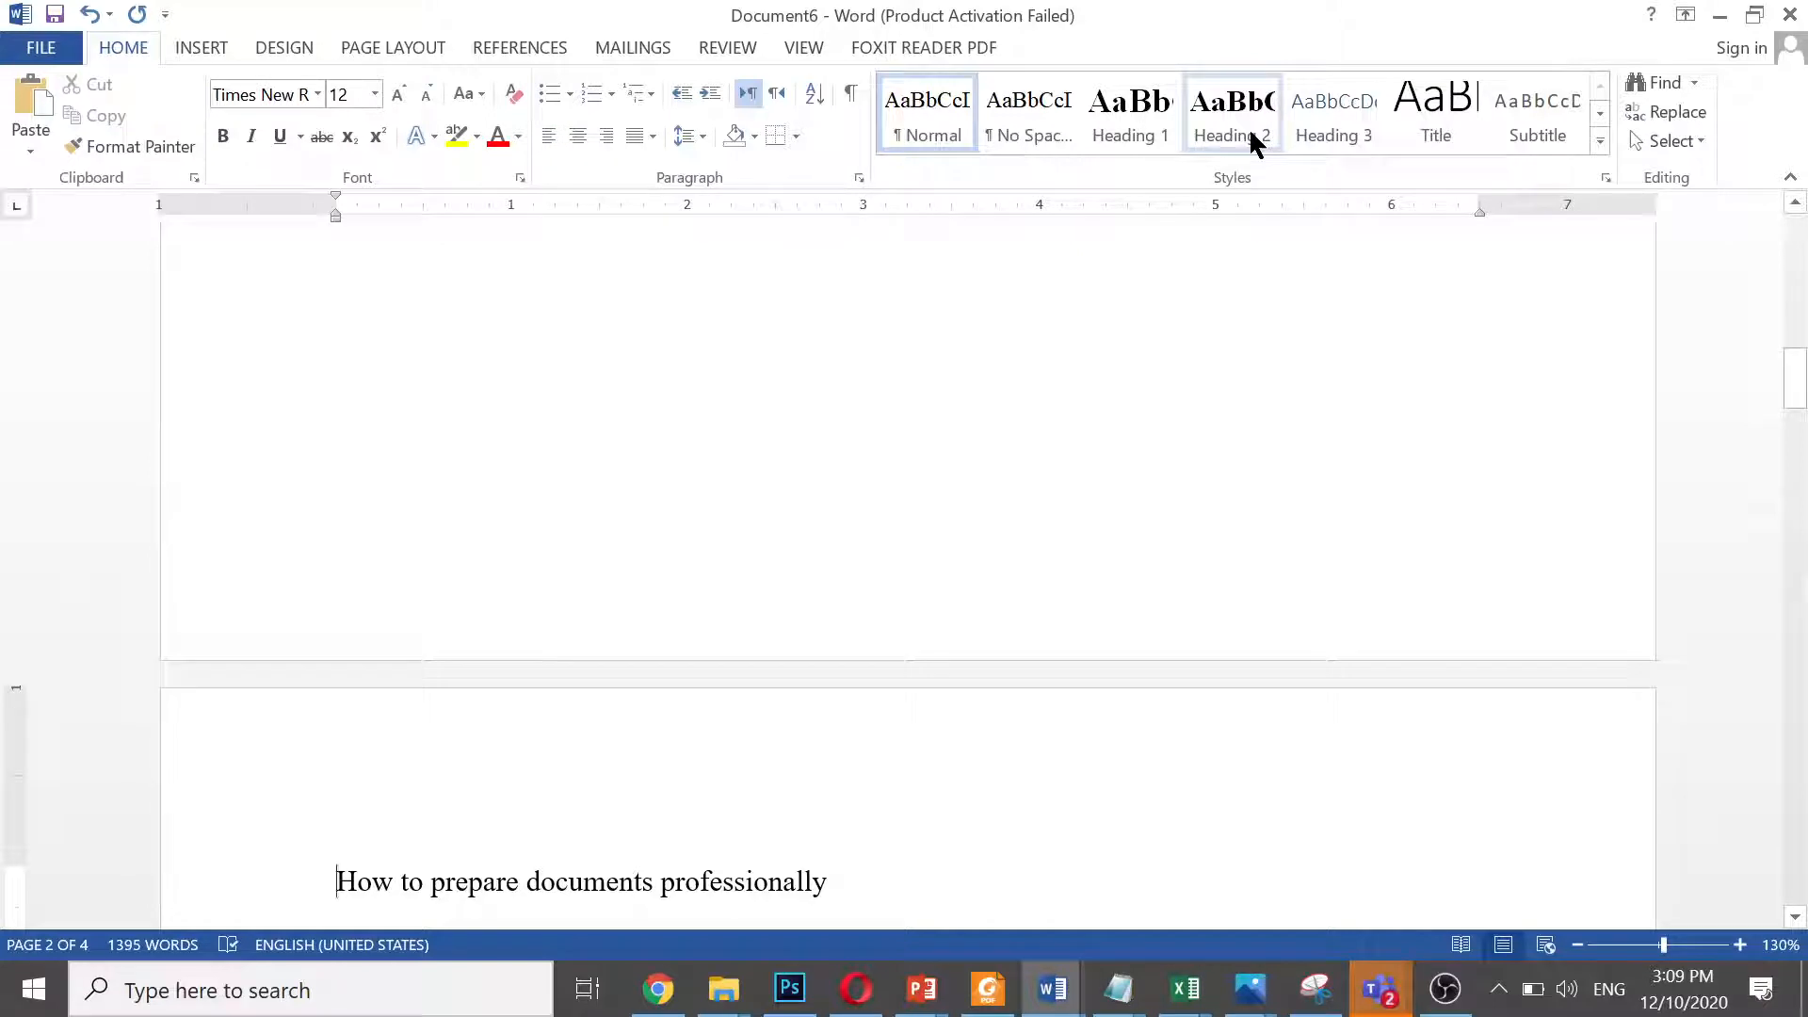
pyautogui.hotkey('ctrl', 'Home')
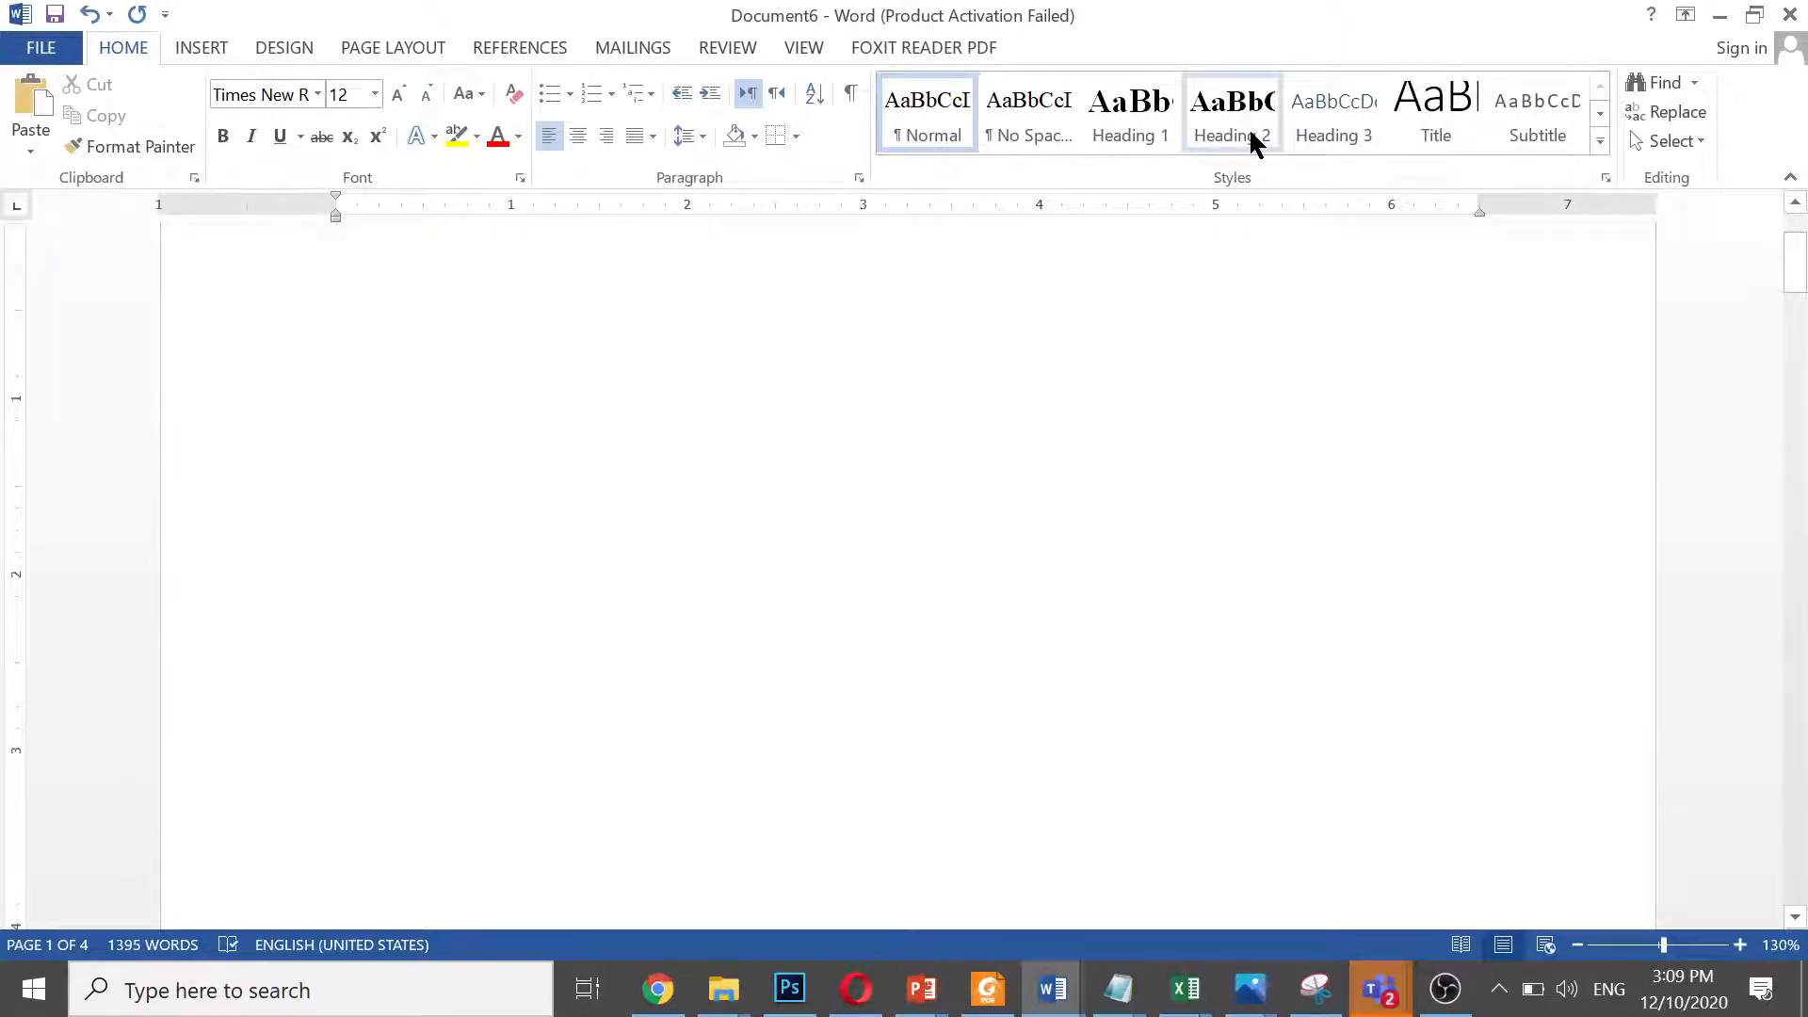
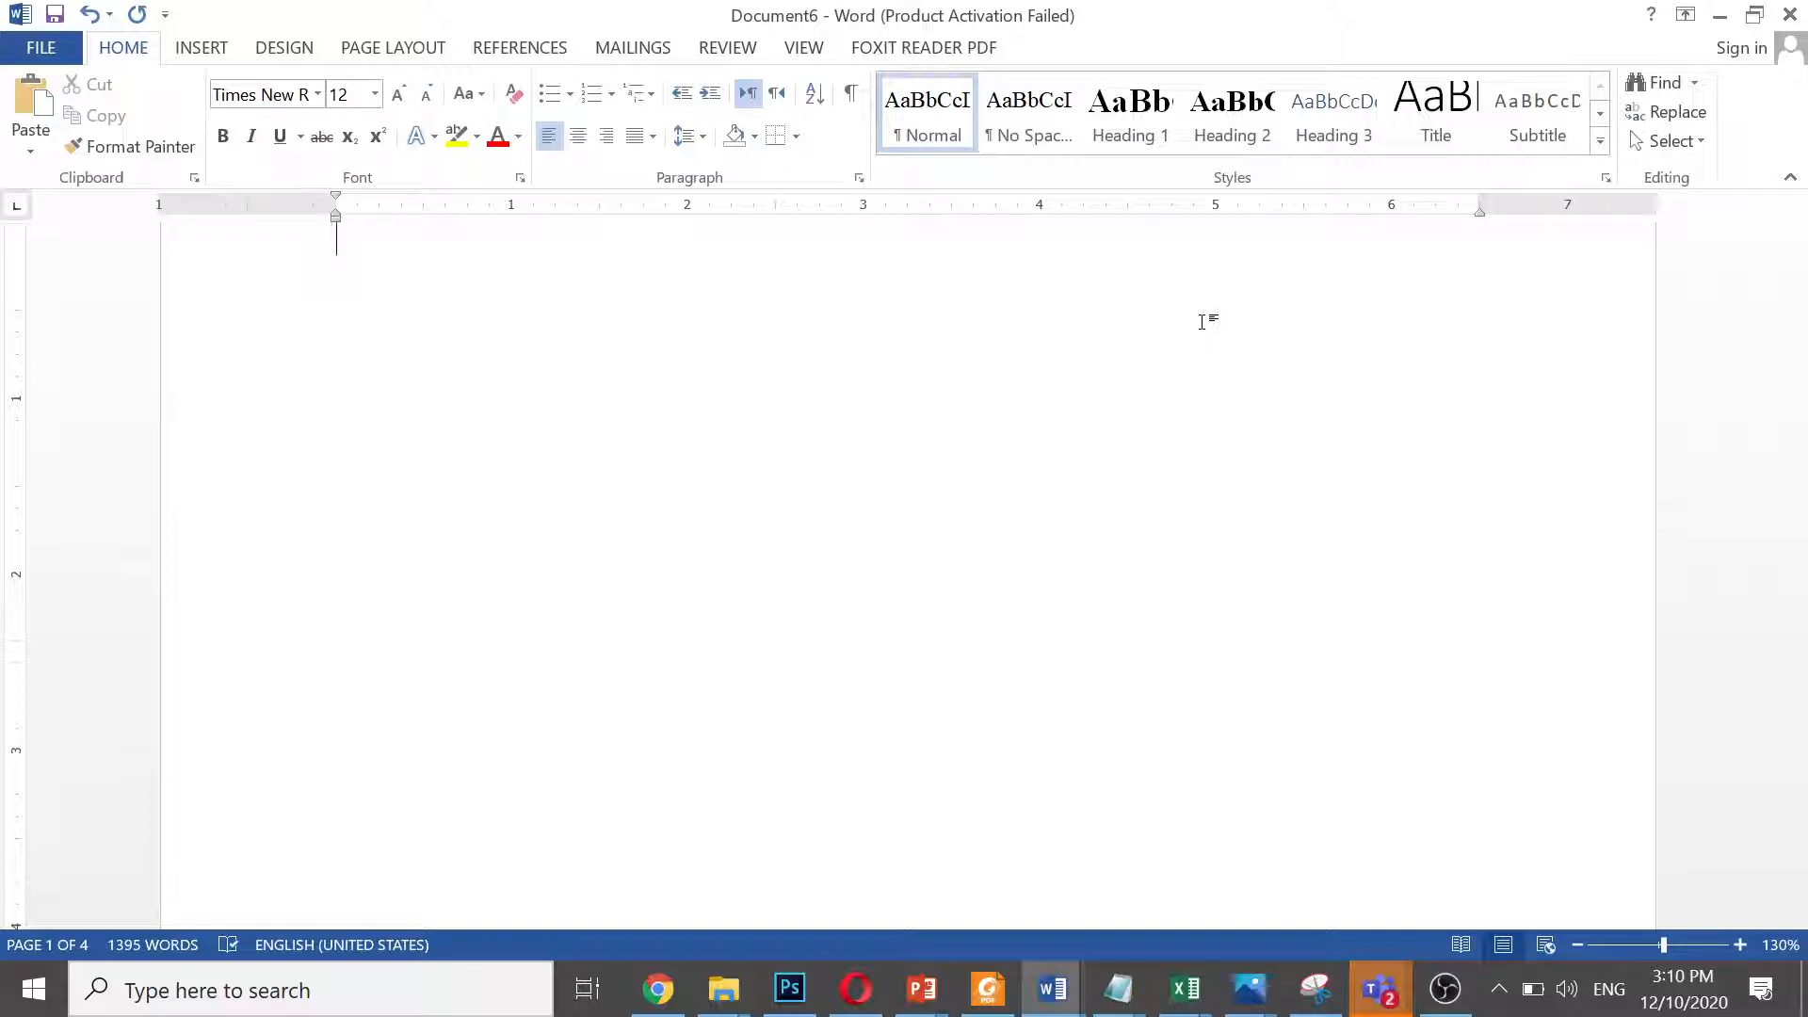
# Enter "100" on the first line of the blank first page and start a new line below it
pyautogui.write('1000')
pyautogui.press('BackSpace')
pyautogui.press('Return')
pyautogui.moveTo(1392, 989)
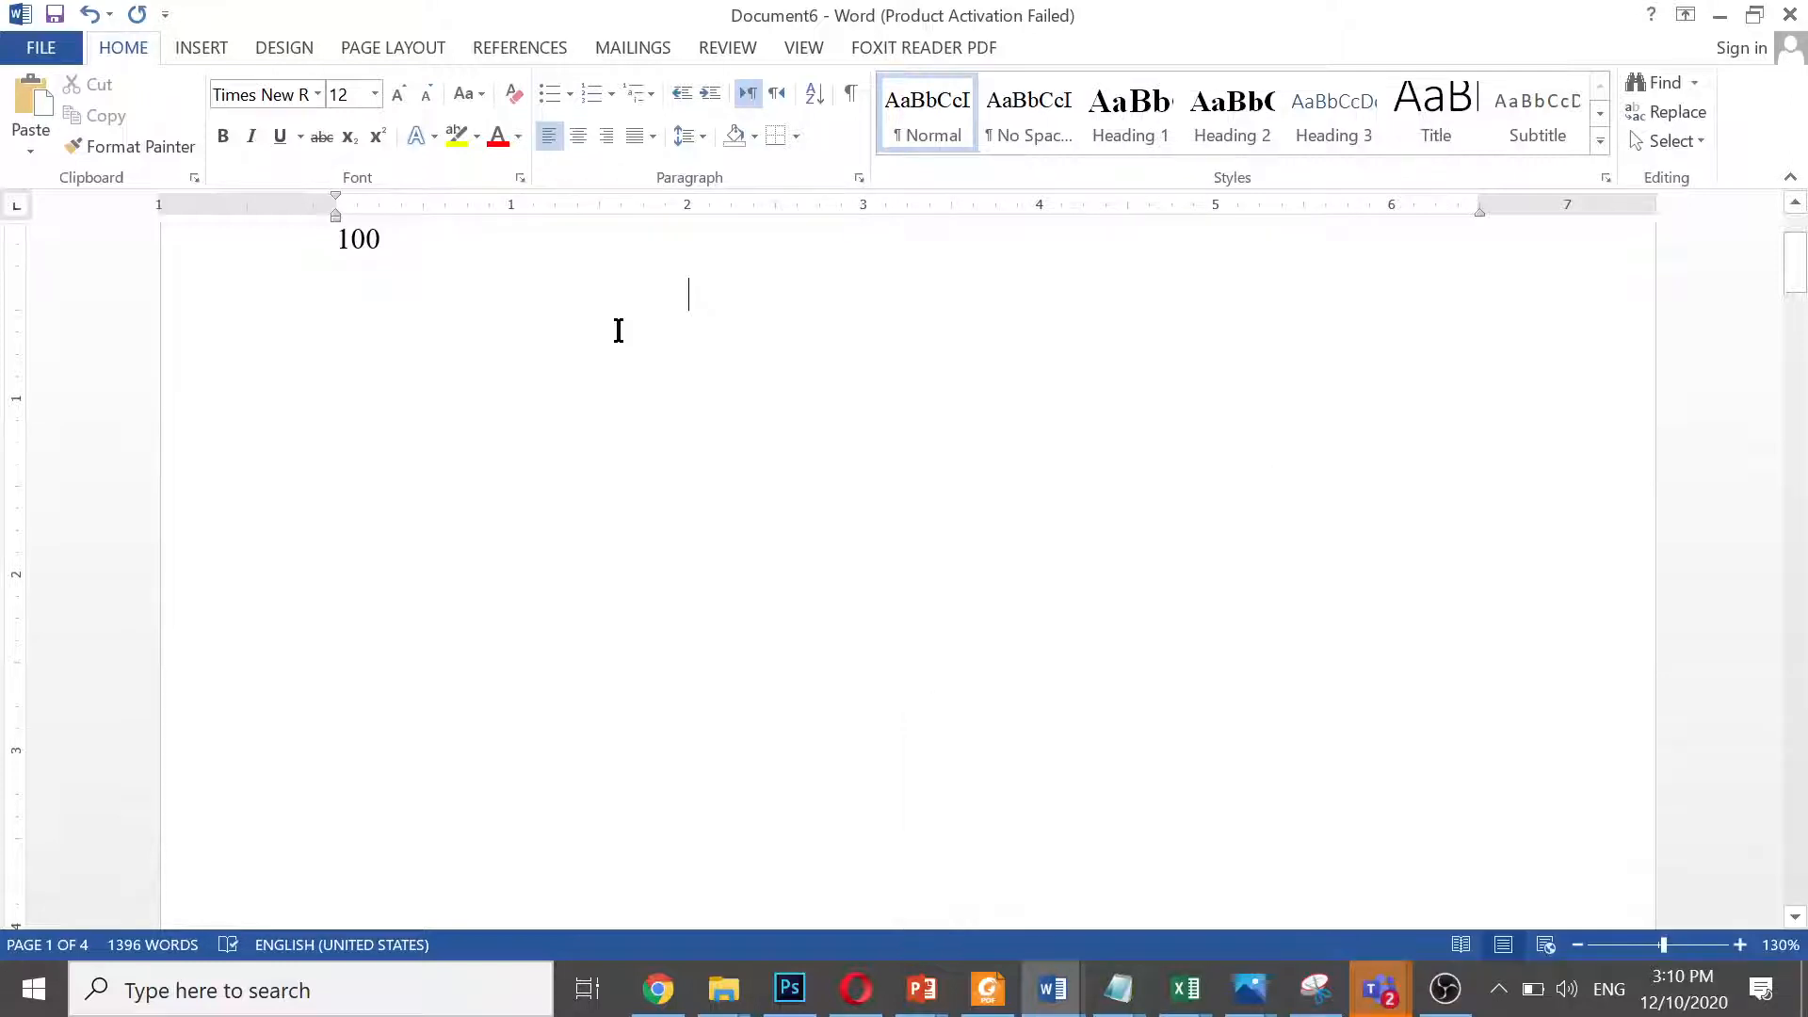
pyautogui.click(619, 331)
pyautogui.press('Right')
pyautogui.press('Right')
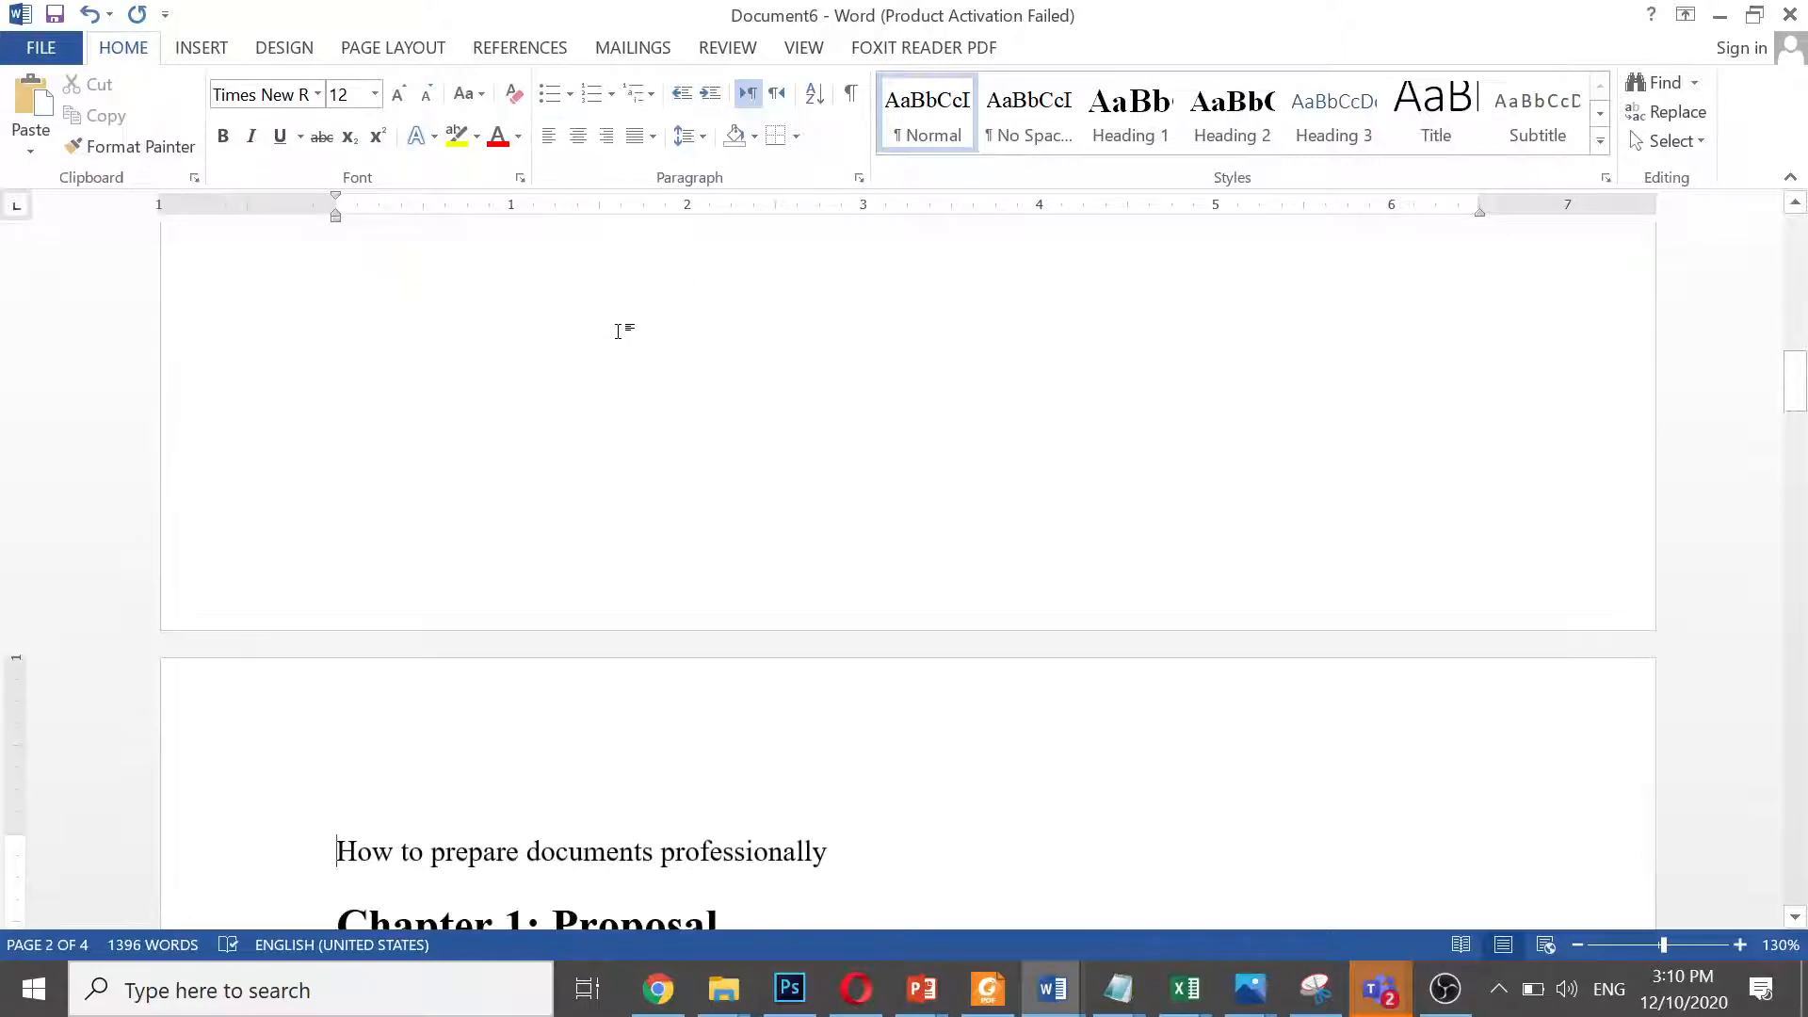
pyautogui.hotkey('ctrl', 'Home')
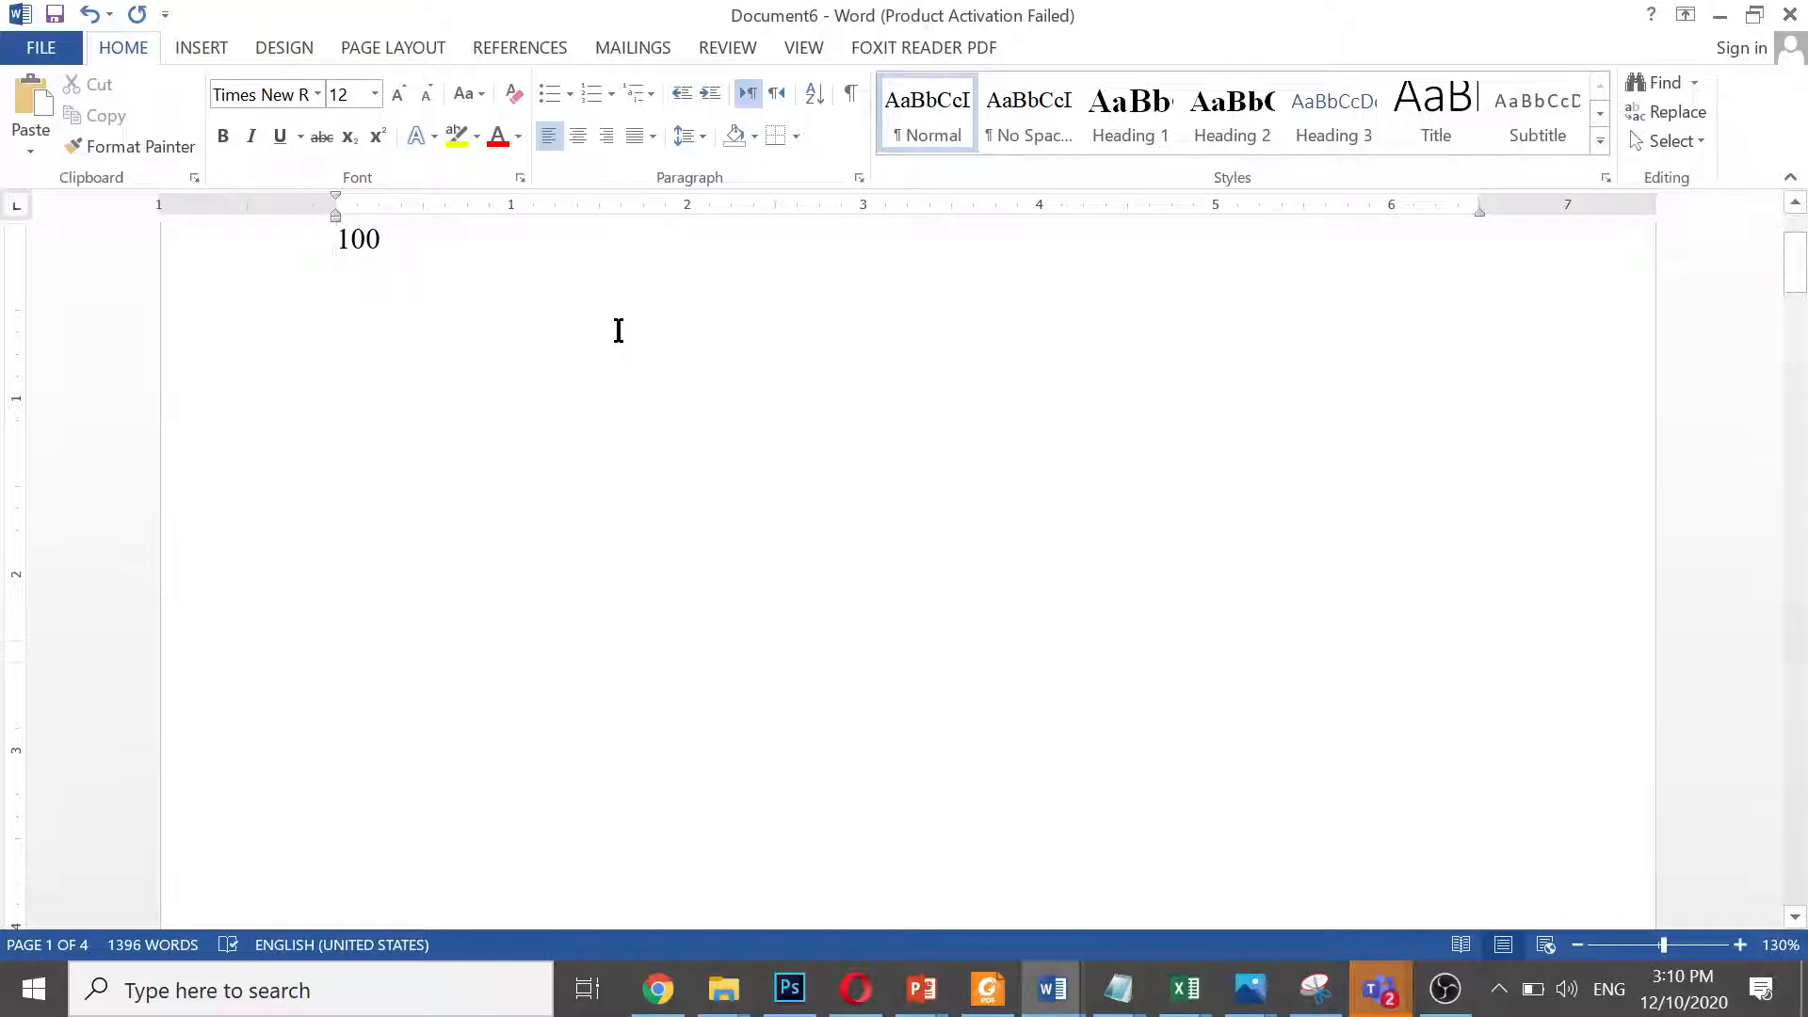
pyautogui.press('Down')
pyautogui.scroll(-10, 619, 330)
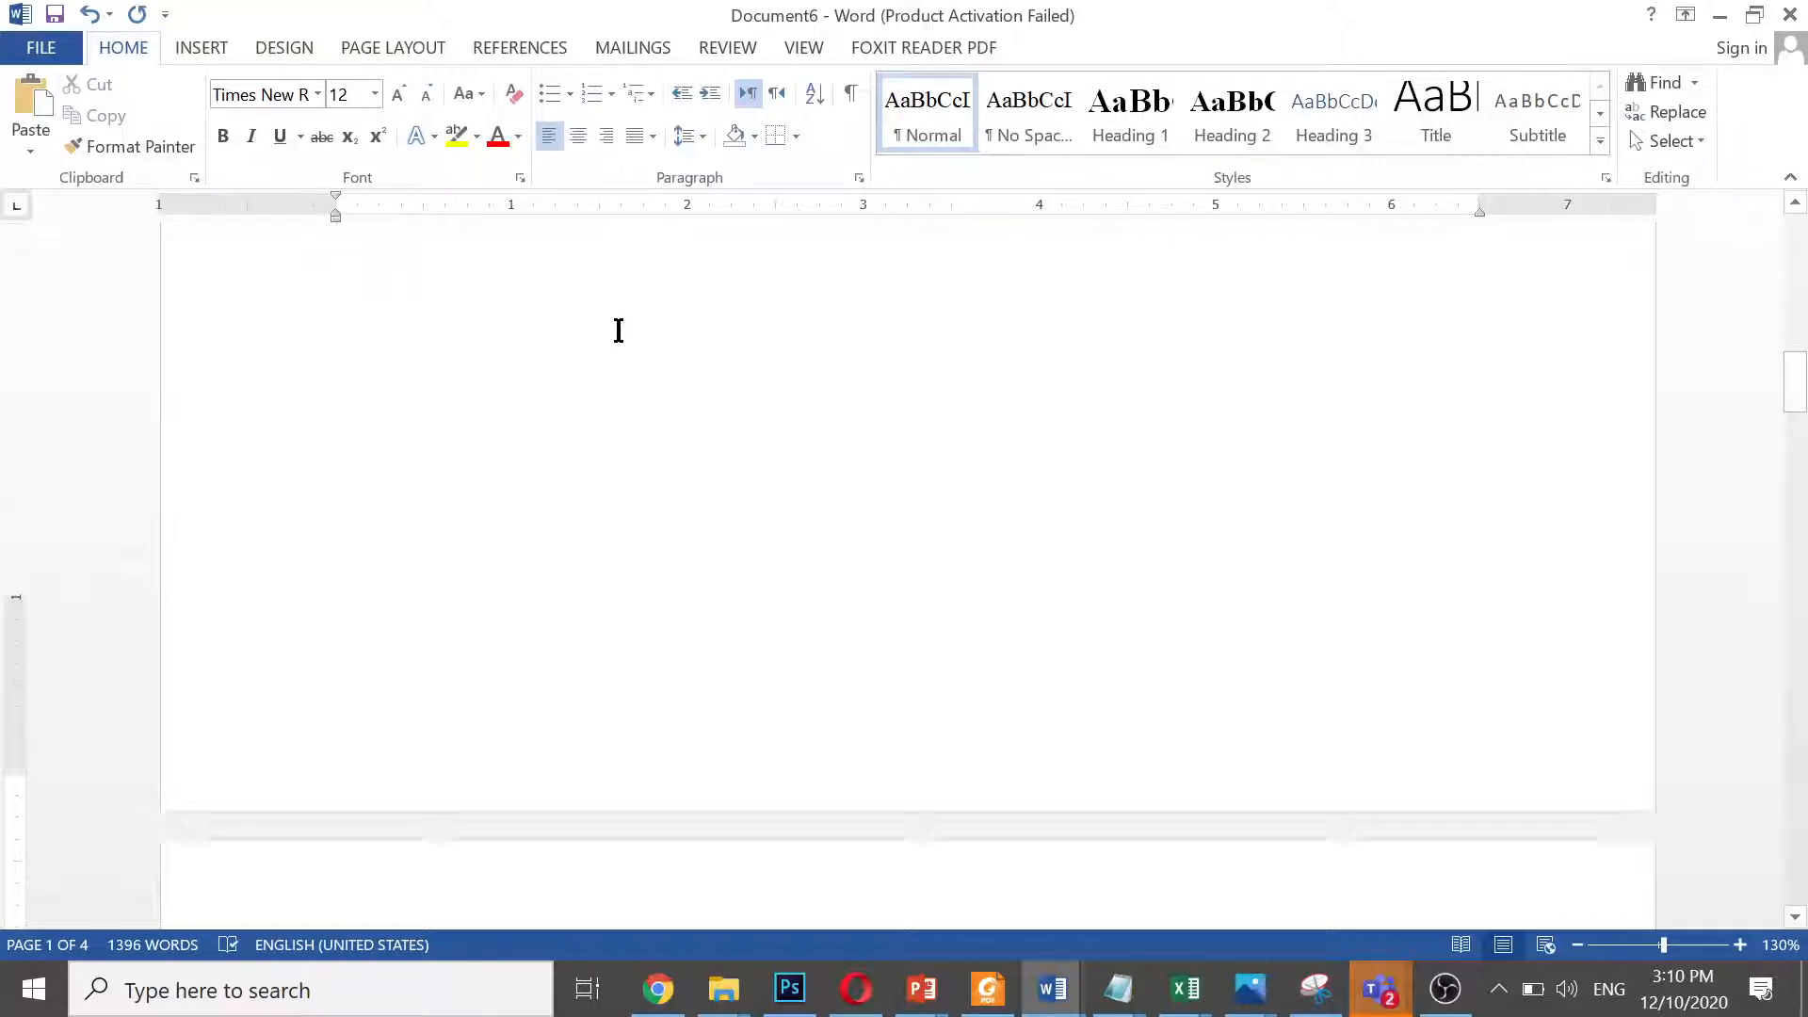
# Start a new paragraph after the end of the Project Overview text, above the Project Goals heading
pyautogui.scroll(-8, 619, 330)
pyautogui.scroll(-2, 619, 330)
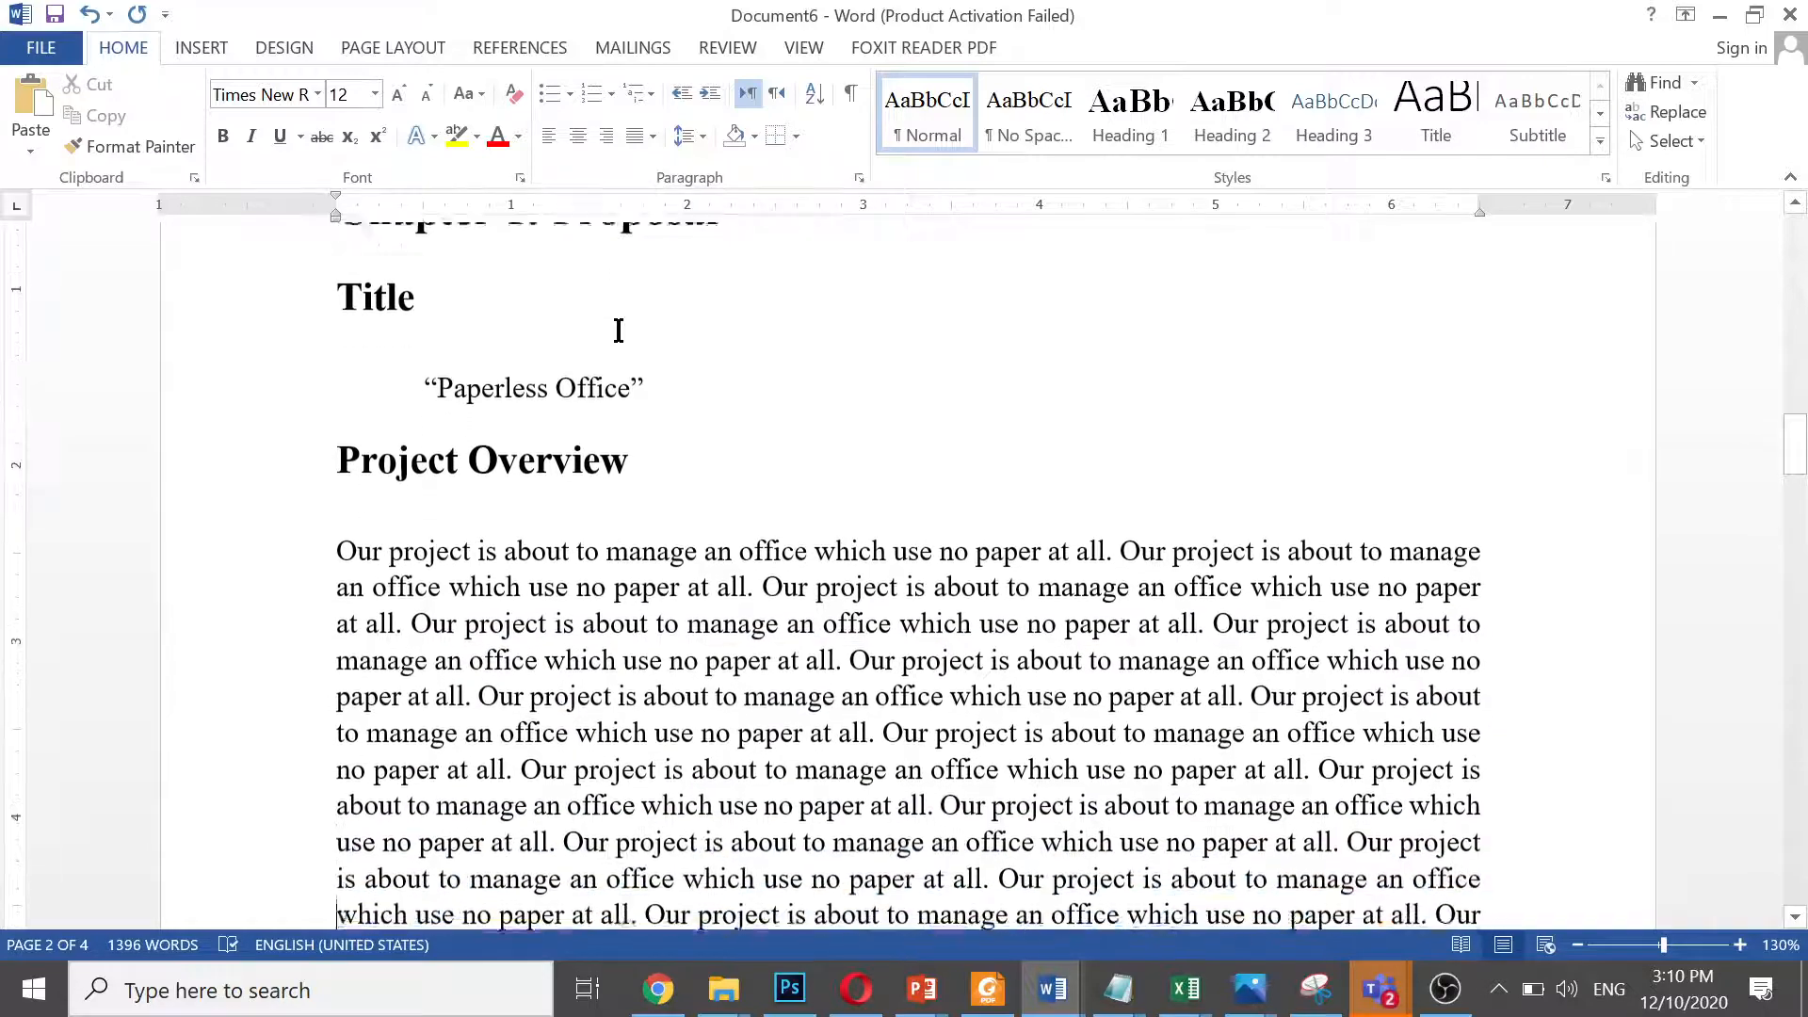
pyautogui.scroll(-4, 619, 330)
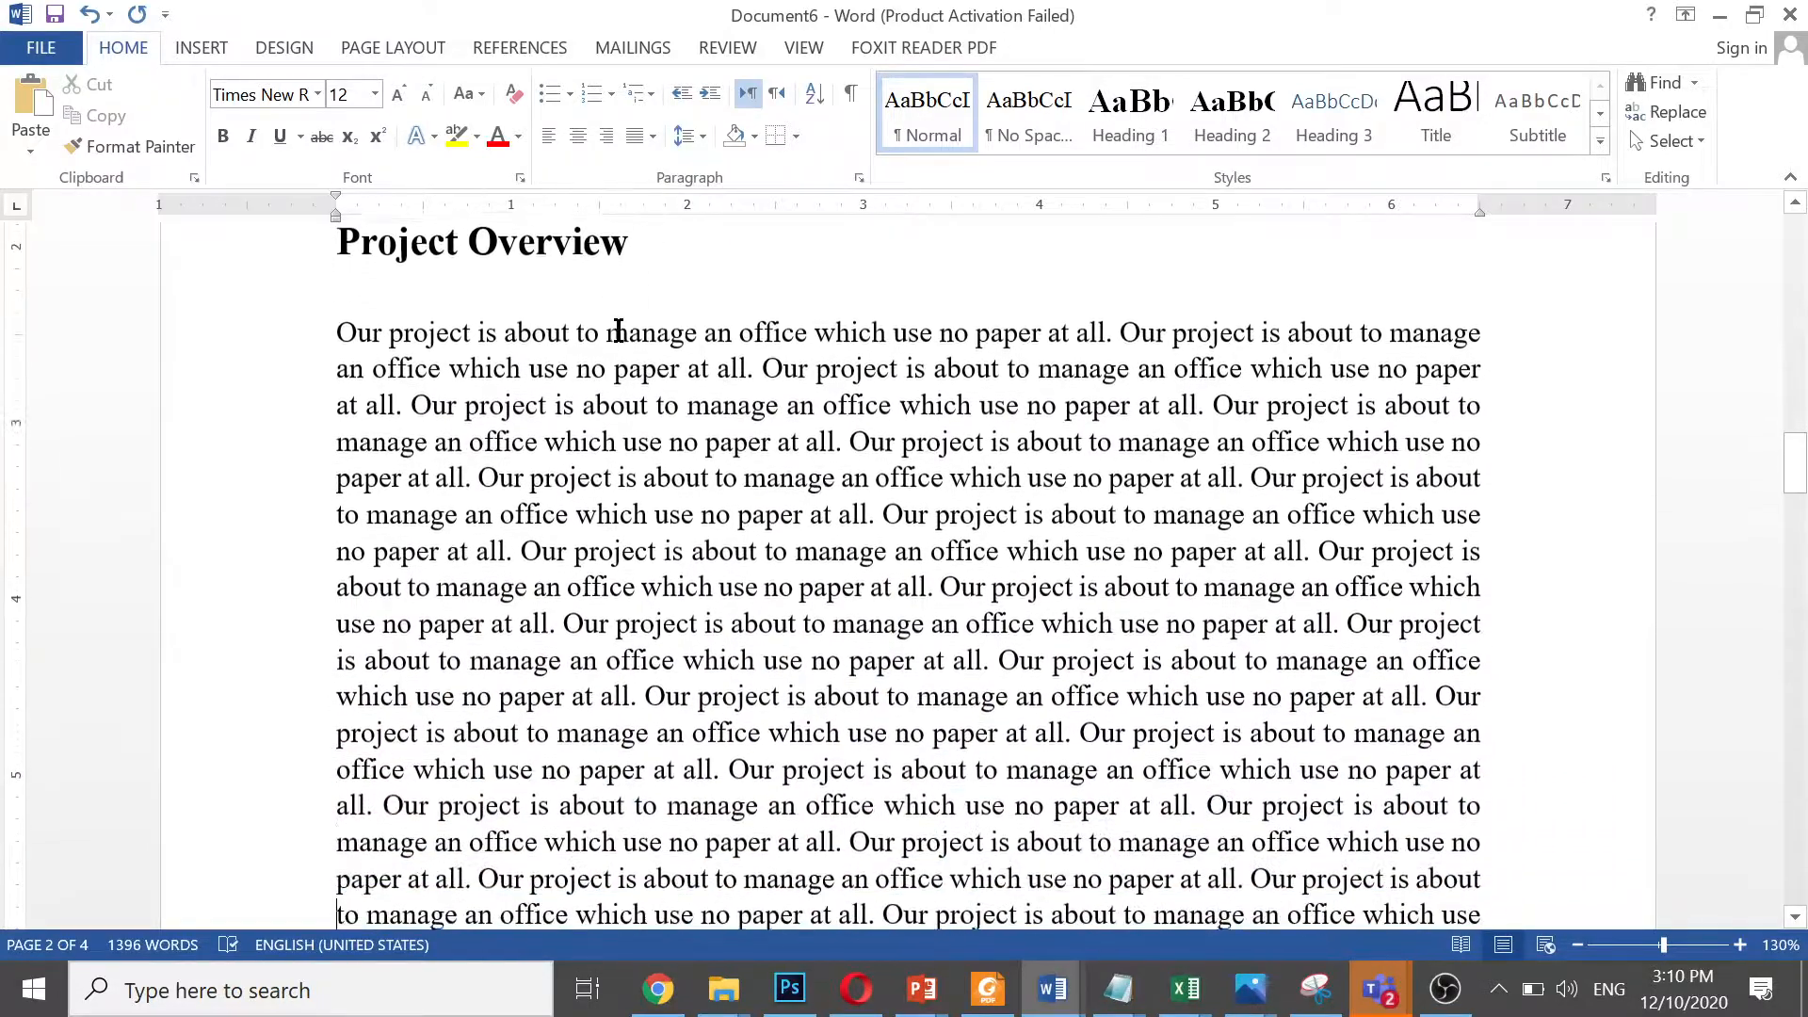
pyautogui.scroll(-4, 619, 330)
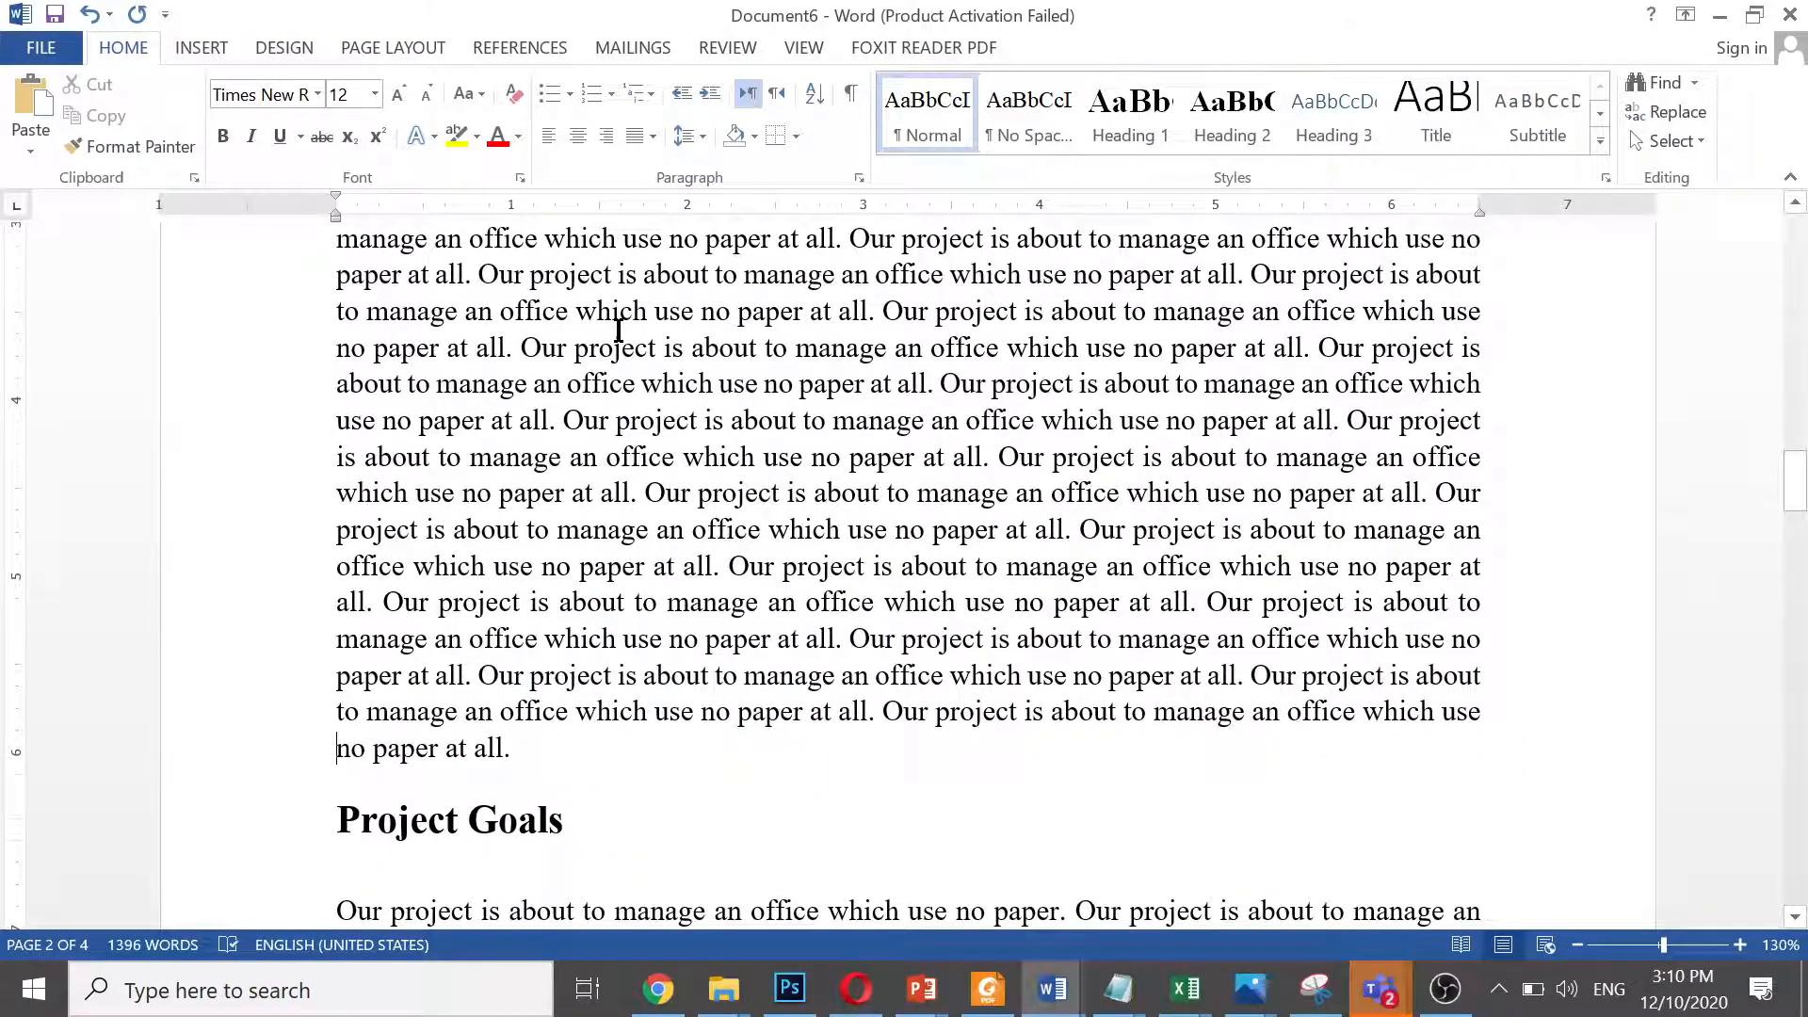
pyautogui.hotkey('ctrl', 'Right')
pyautogui.hotkey('ctrl', 'Right')
pyautogui.hotkey('ctrl', 'Right')
pyautogui.hotkey('ctrl', 'Right')
pyautogui.hotkey('ctrl', 'Right')
pyautogui.press('Return')
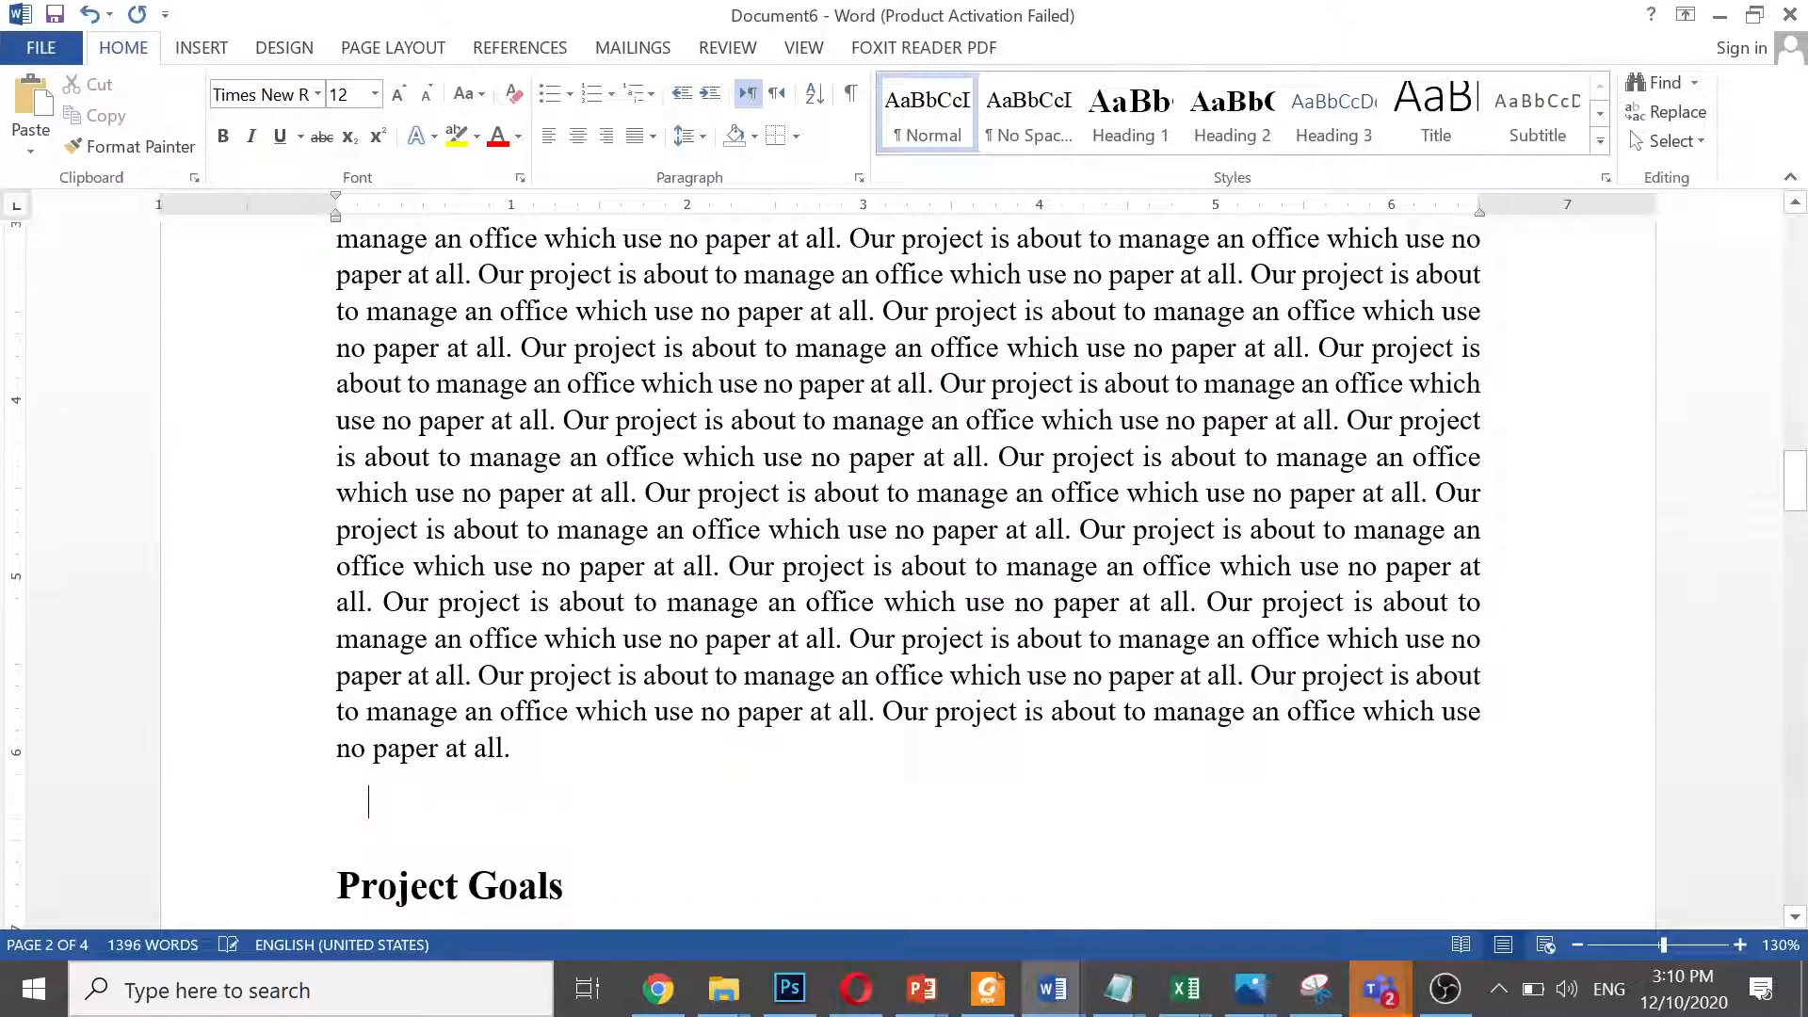
# Copy the last three sentences of the Project Overview text and paste them five times into the new paragraph below it
pyautogui.press('Up')
pyautogui.press('Up')
pyautogui.press('Up')
pyautogui.hotkey('ctrl', 'Right')
pyautogui.hotkey('ctrl', 'Right')
pyautogui.hotkey('ctrl', 'Right')
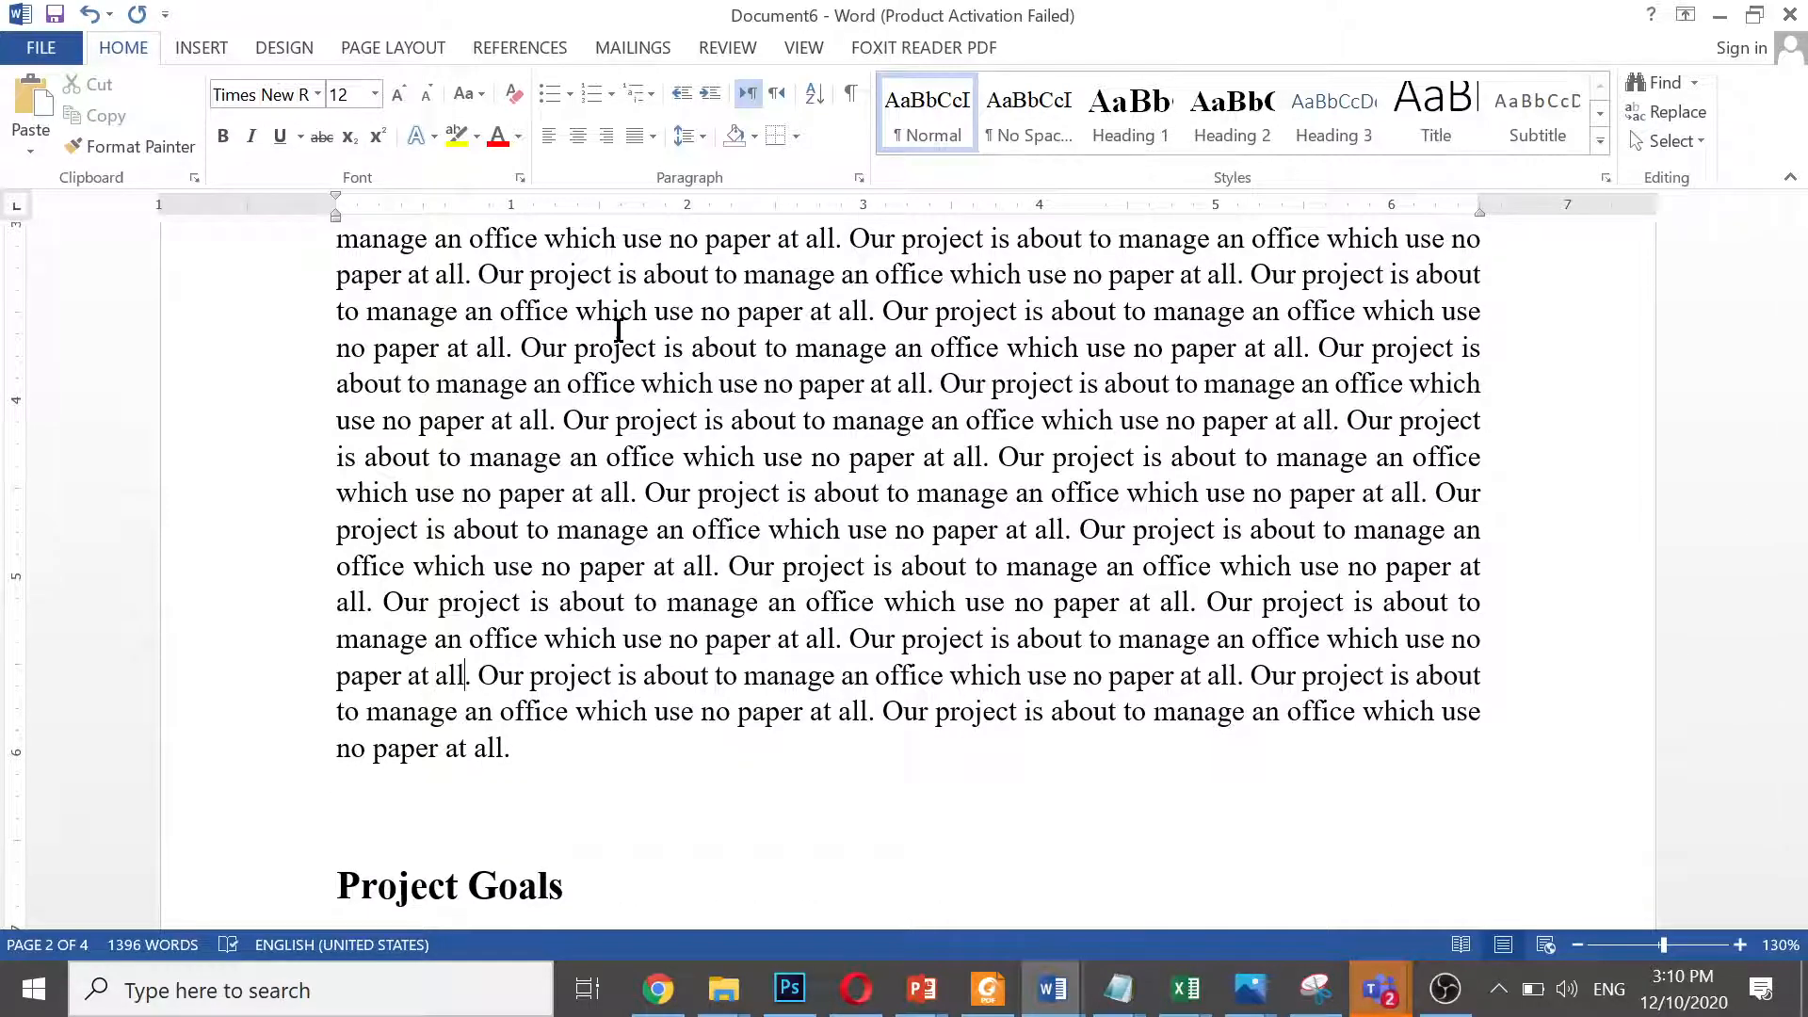
pyautogui.hotkey('ctrl', 'shift', 'Down')
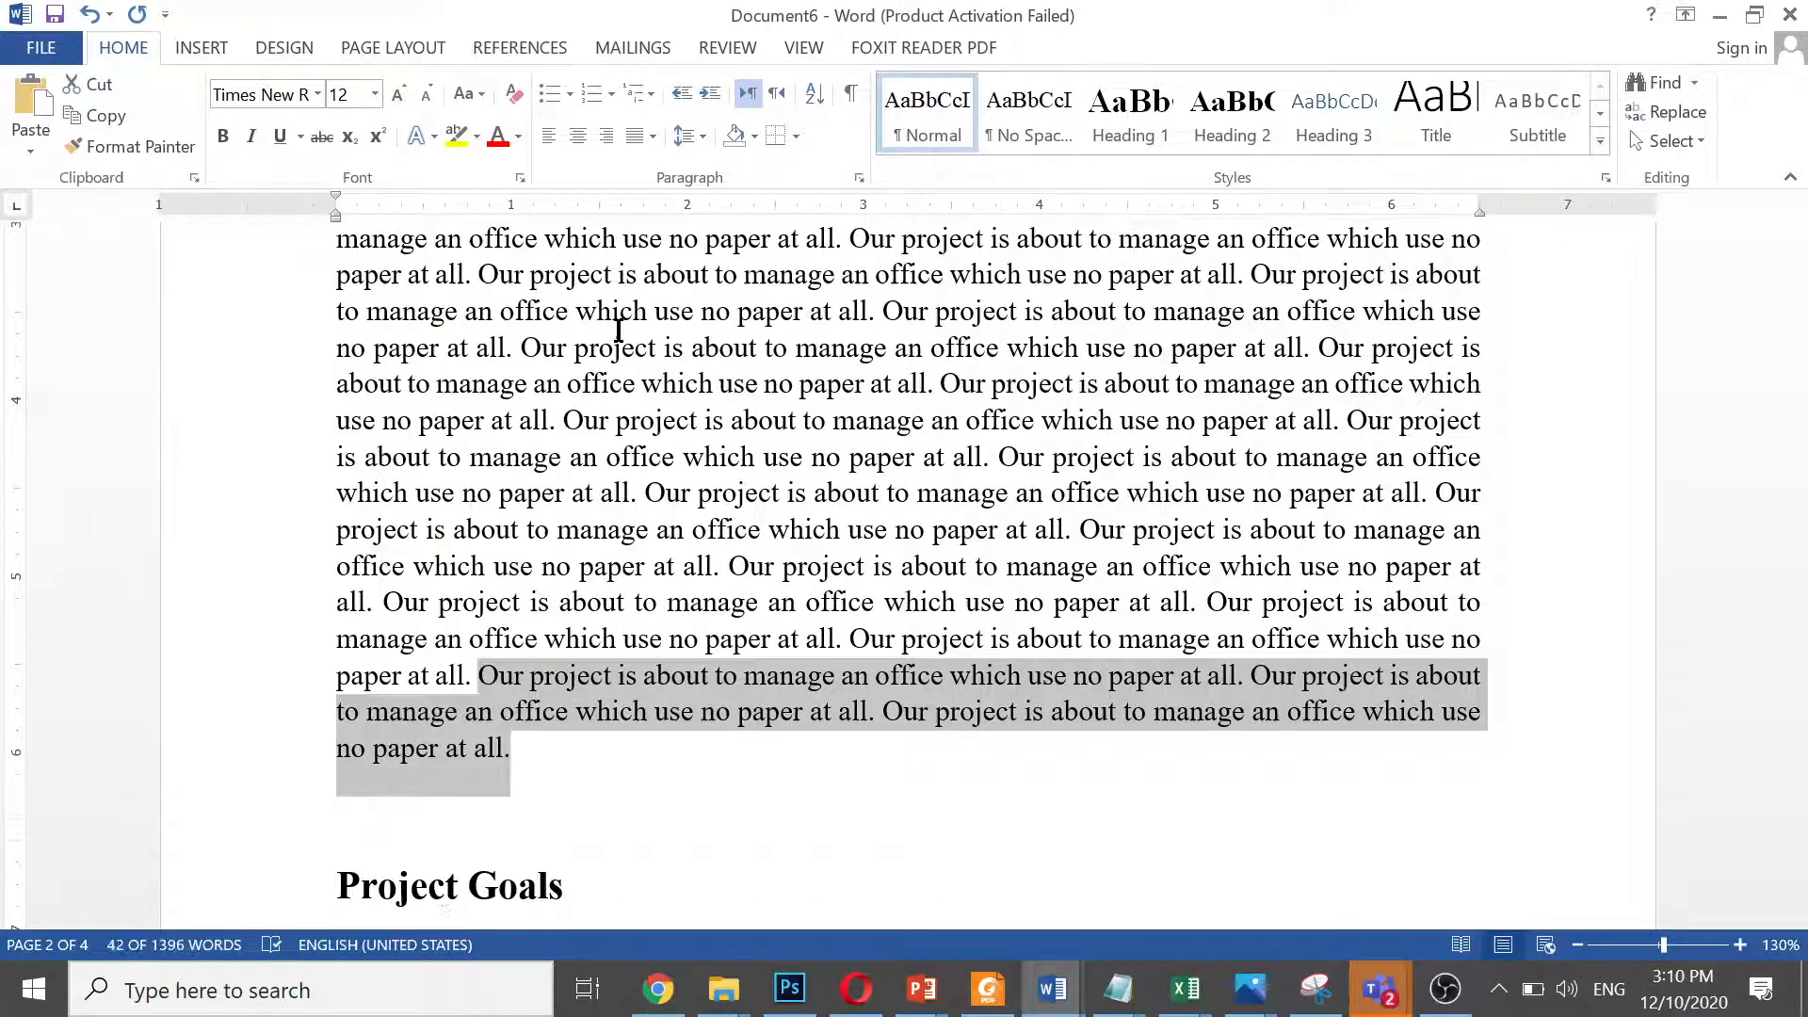
pyautogui.hotkey('ctrl', 'c')
pyautogui.press('Right')
pyautogui.hotkey('ctrl', 'v')
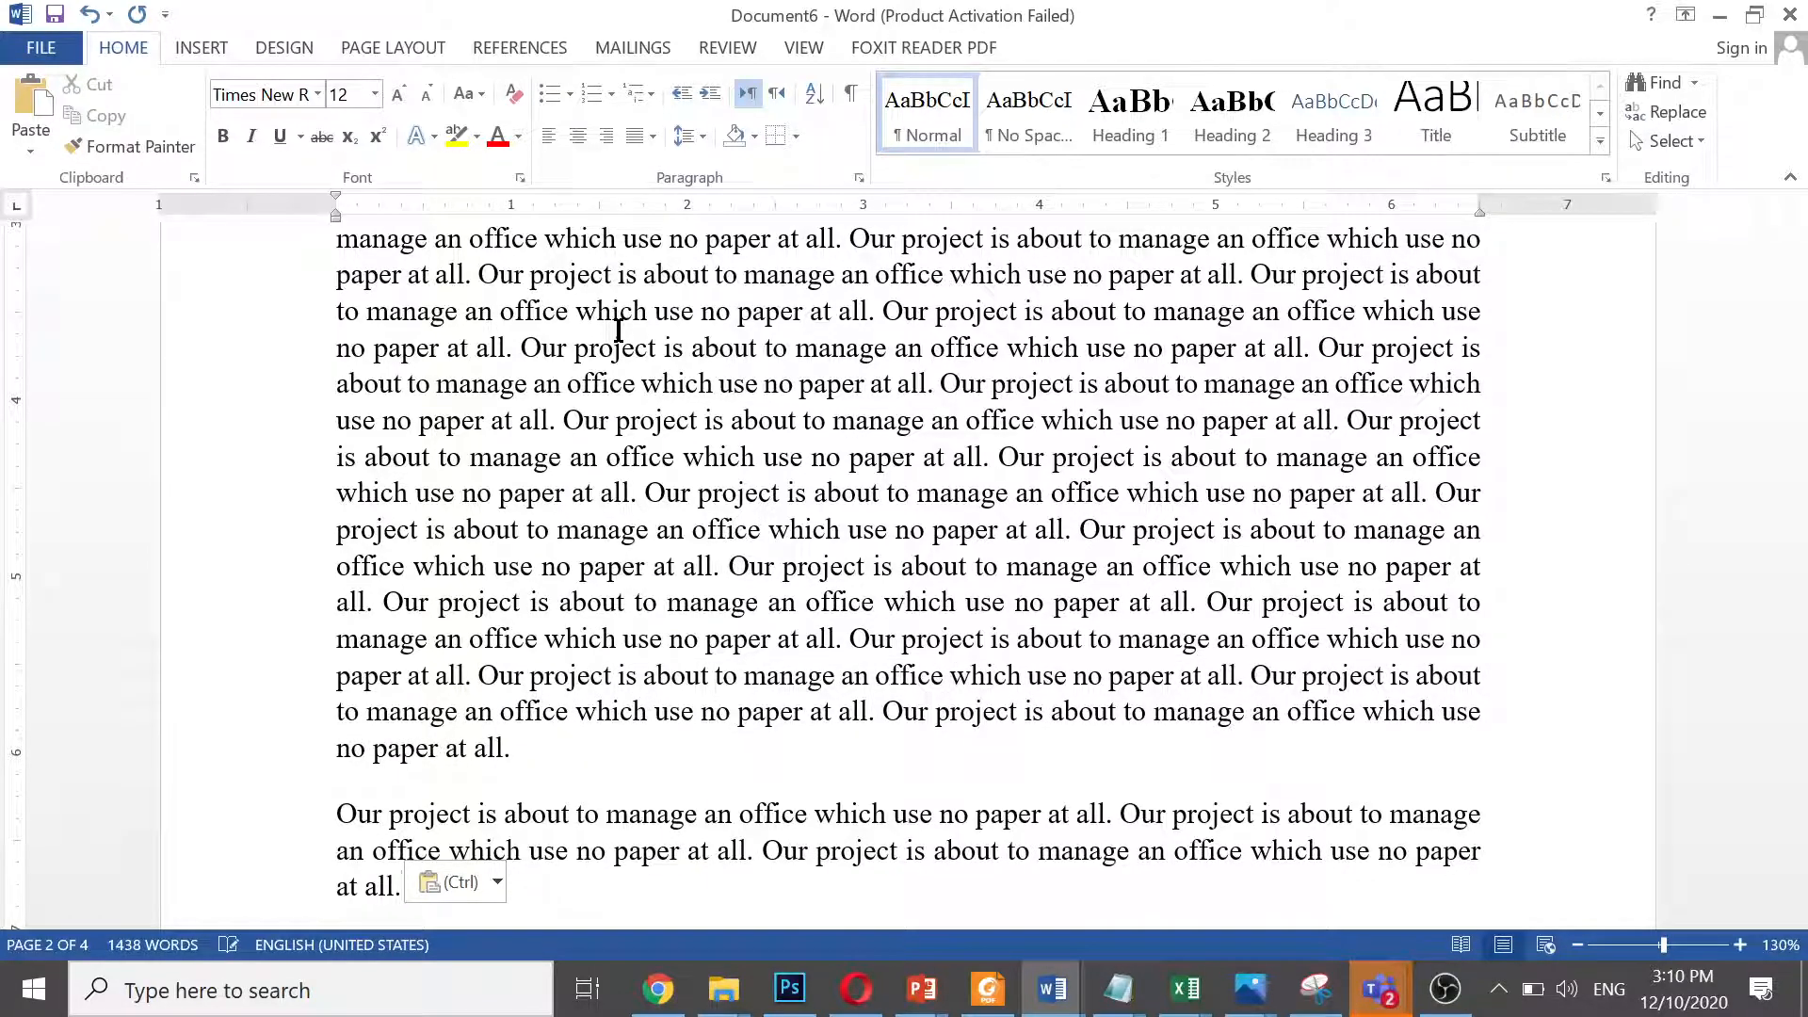
pyautogui.hotkey('ctrl', 'v')
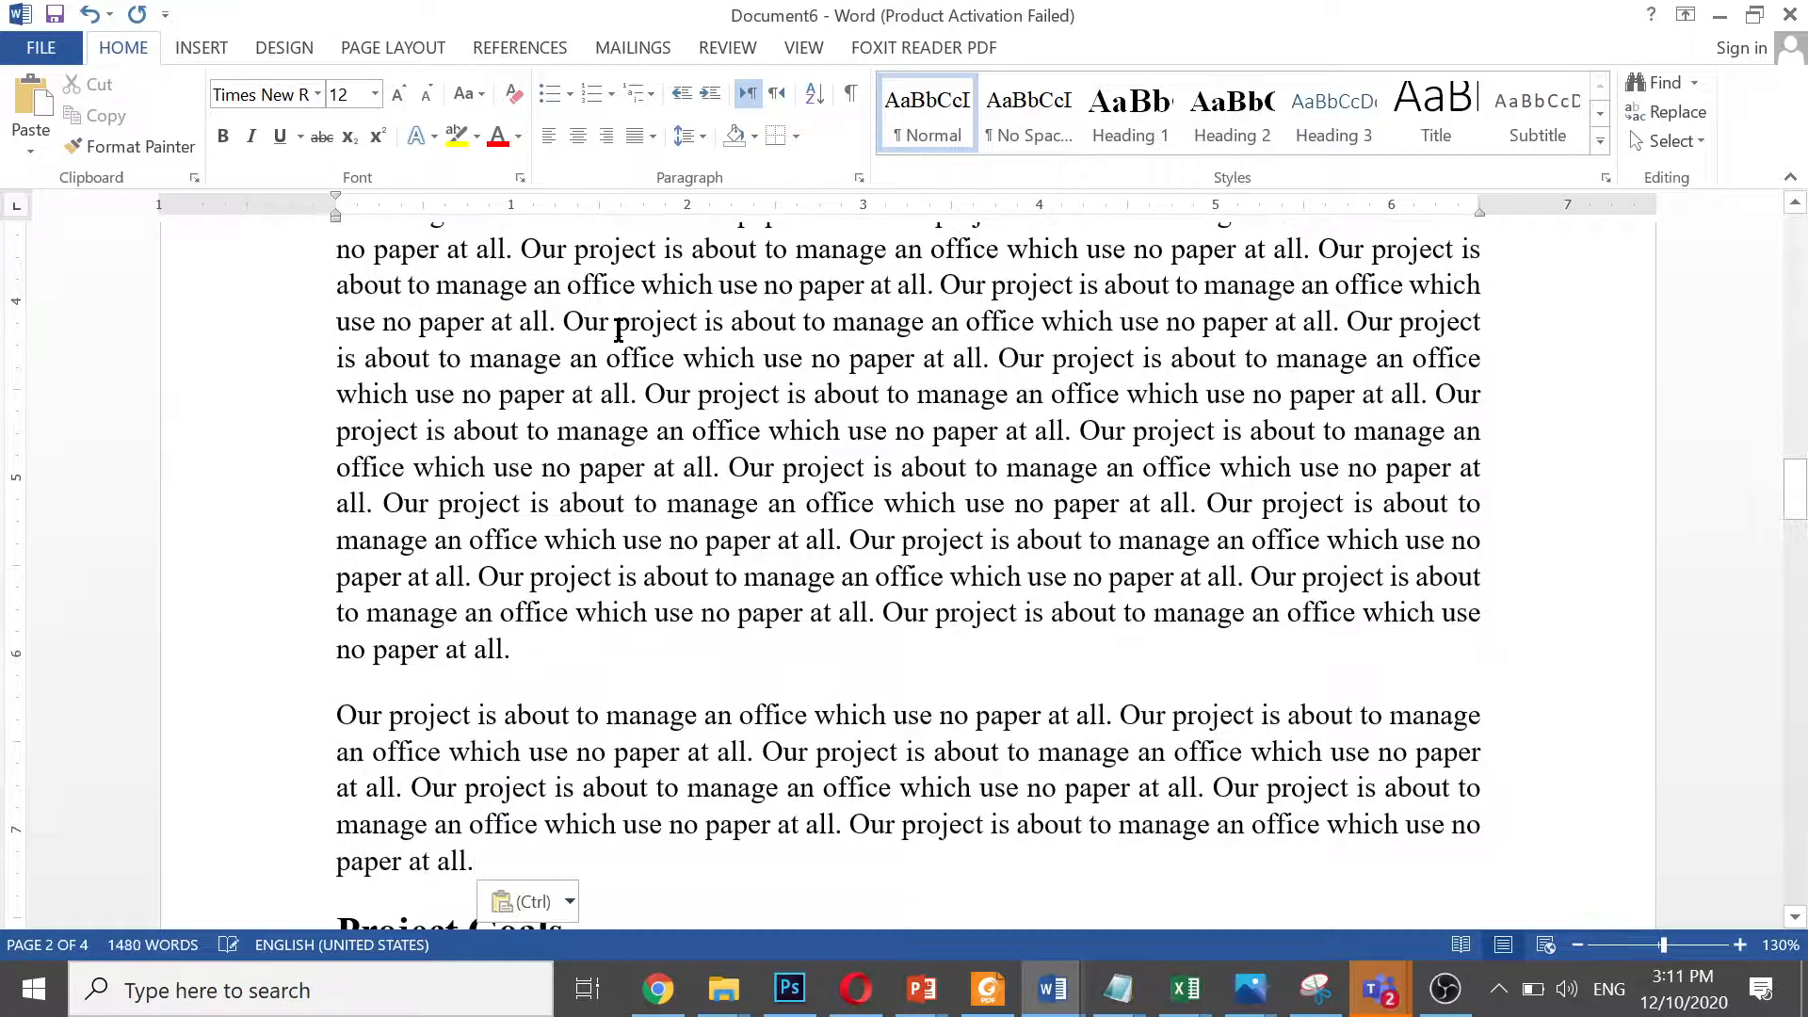
pyautogui.hotkey('ctrl', 'v')
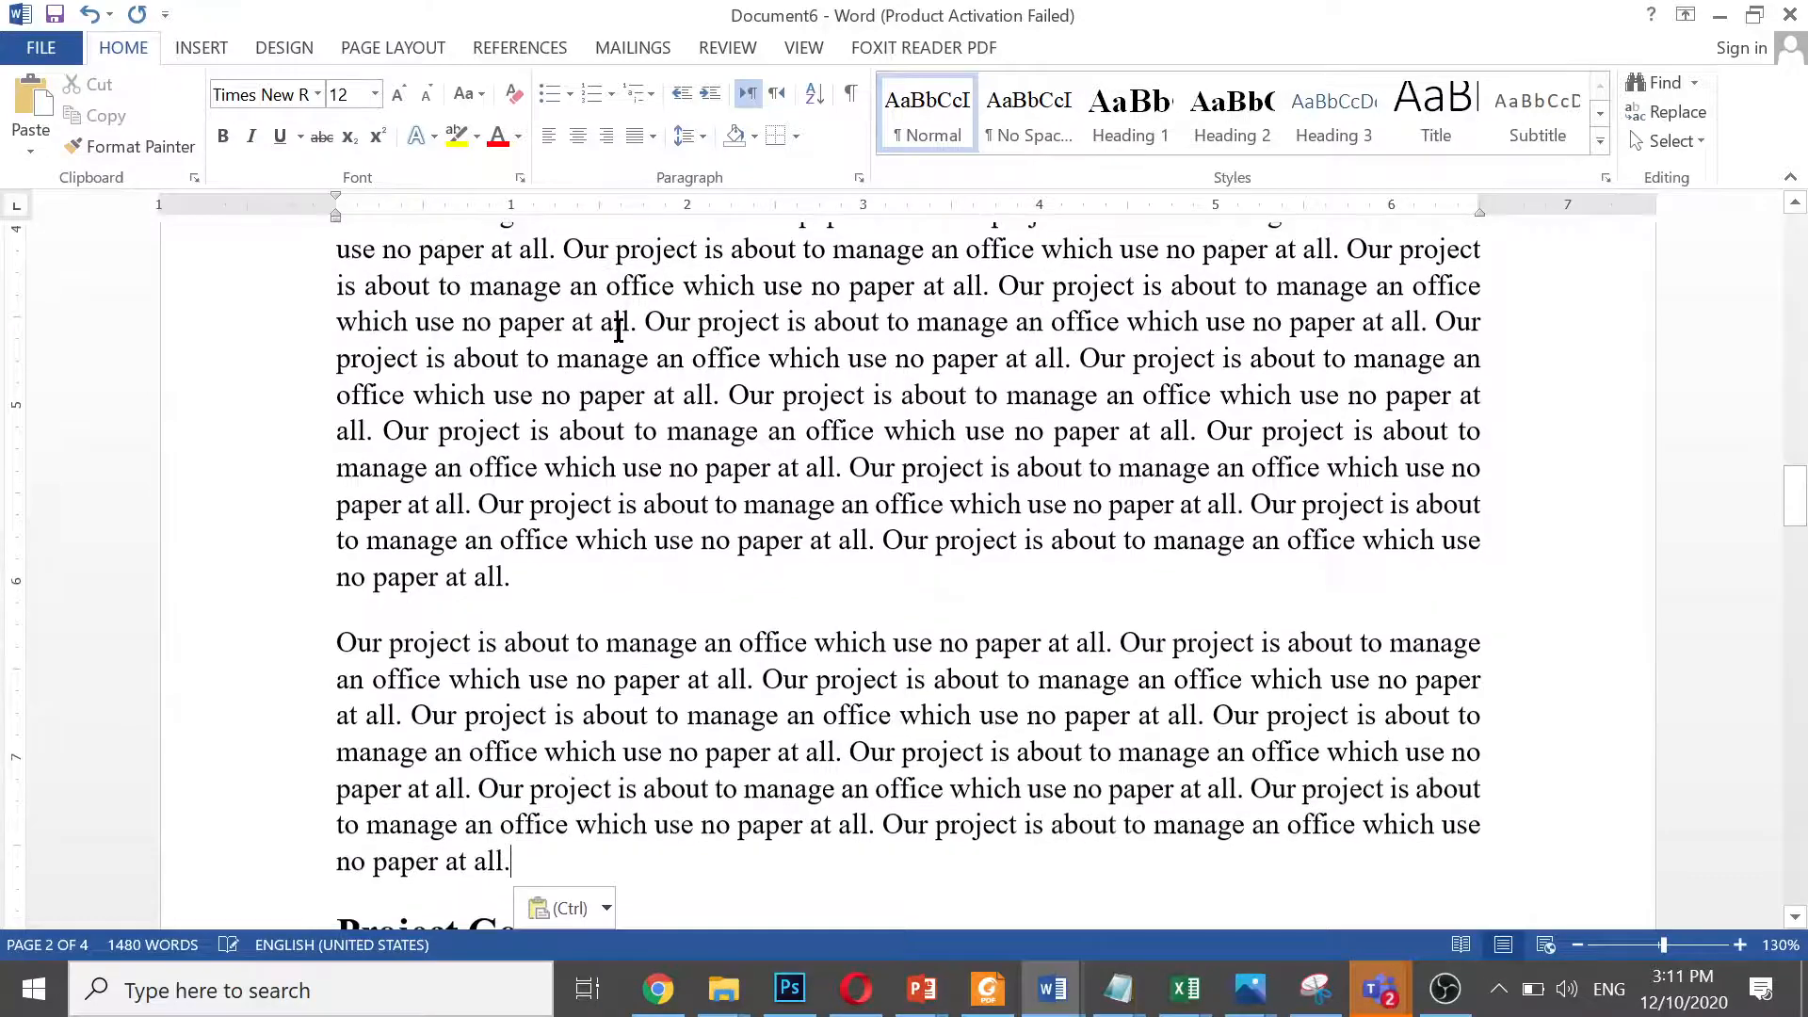
pyautogui.hotkey('ctrl', 'v')
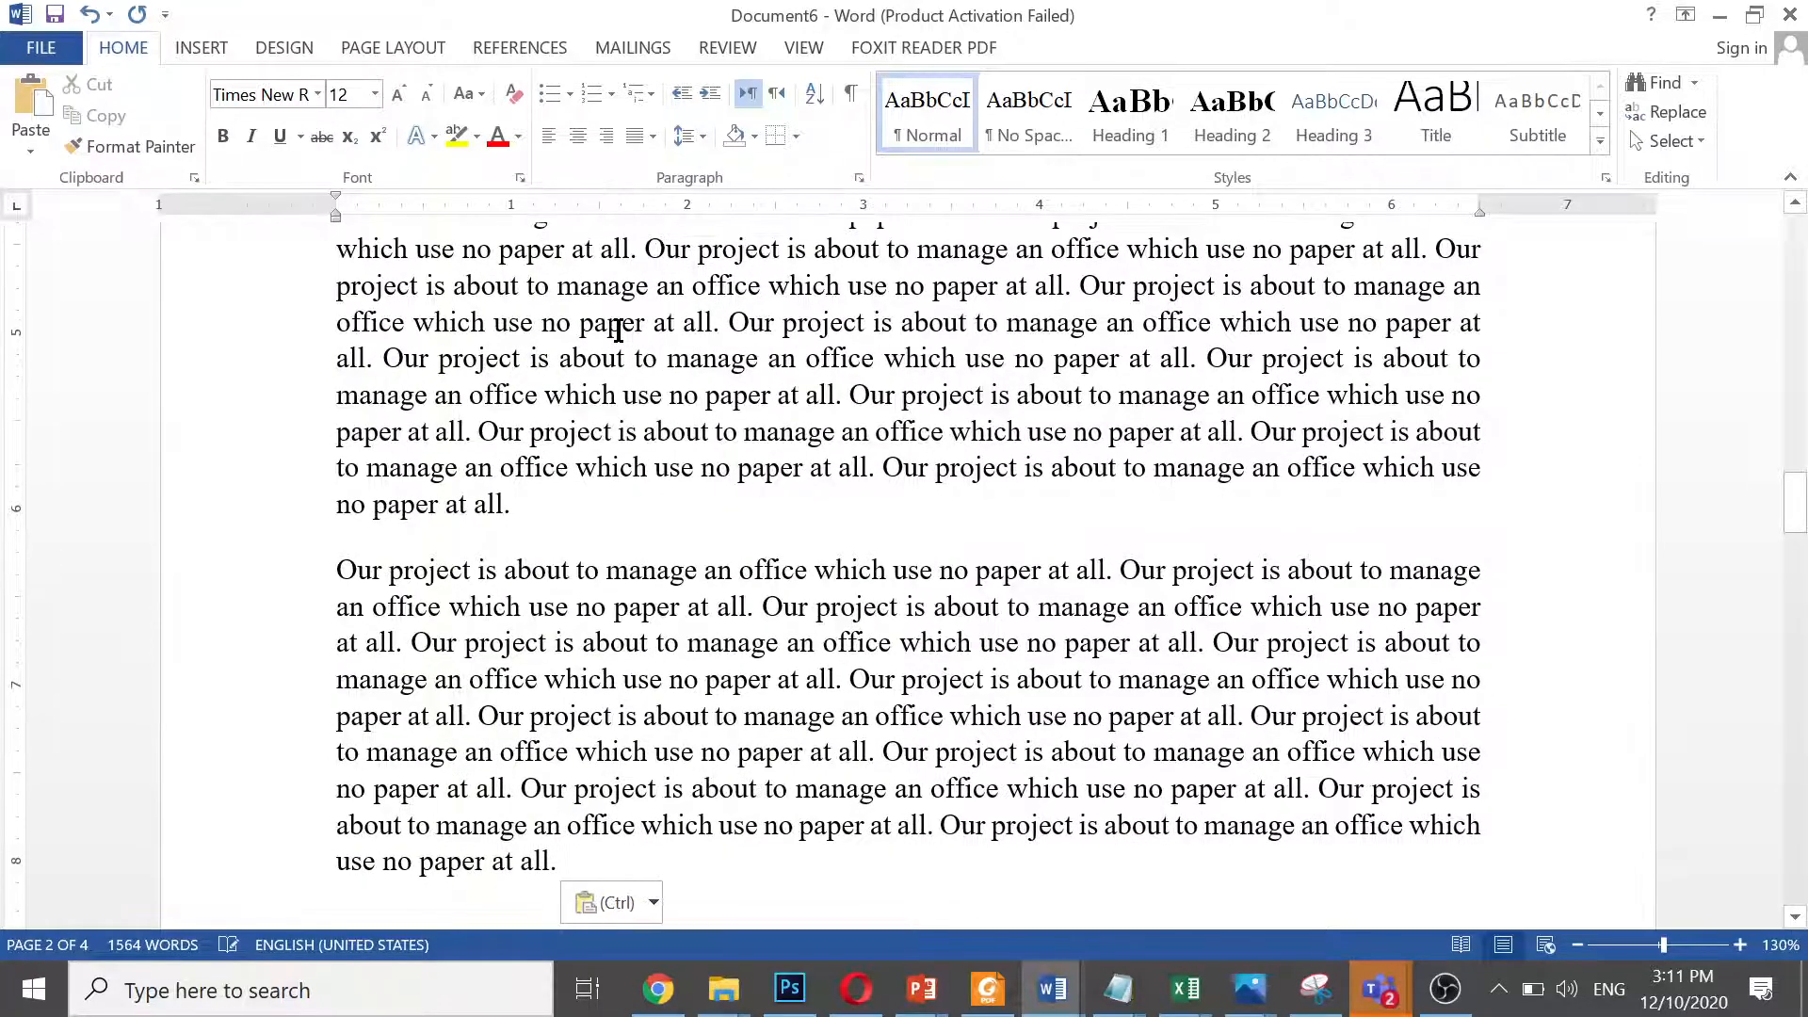
pyautogui.hotkey('ctrl', 'v')
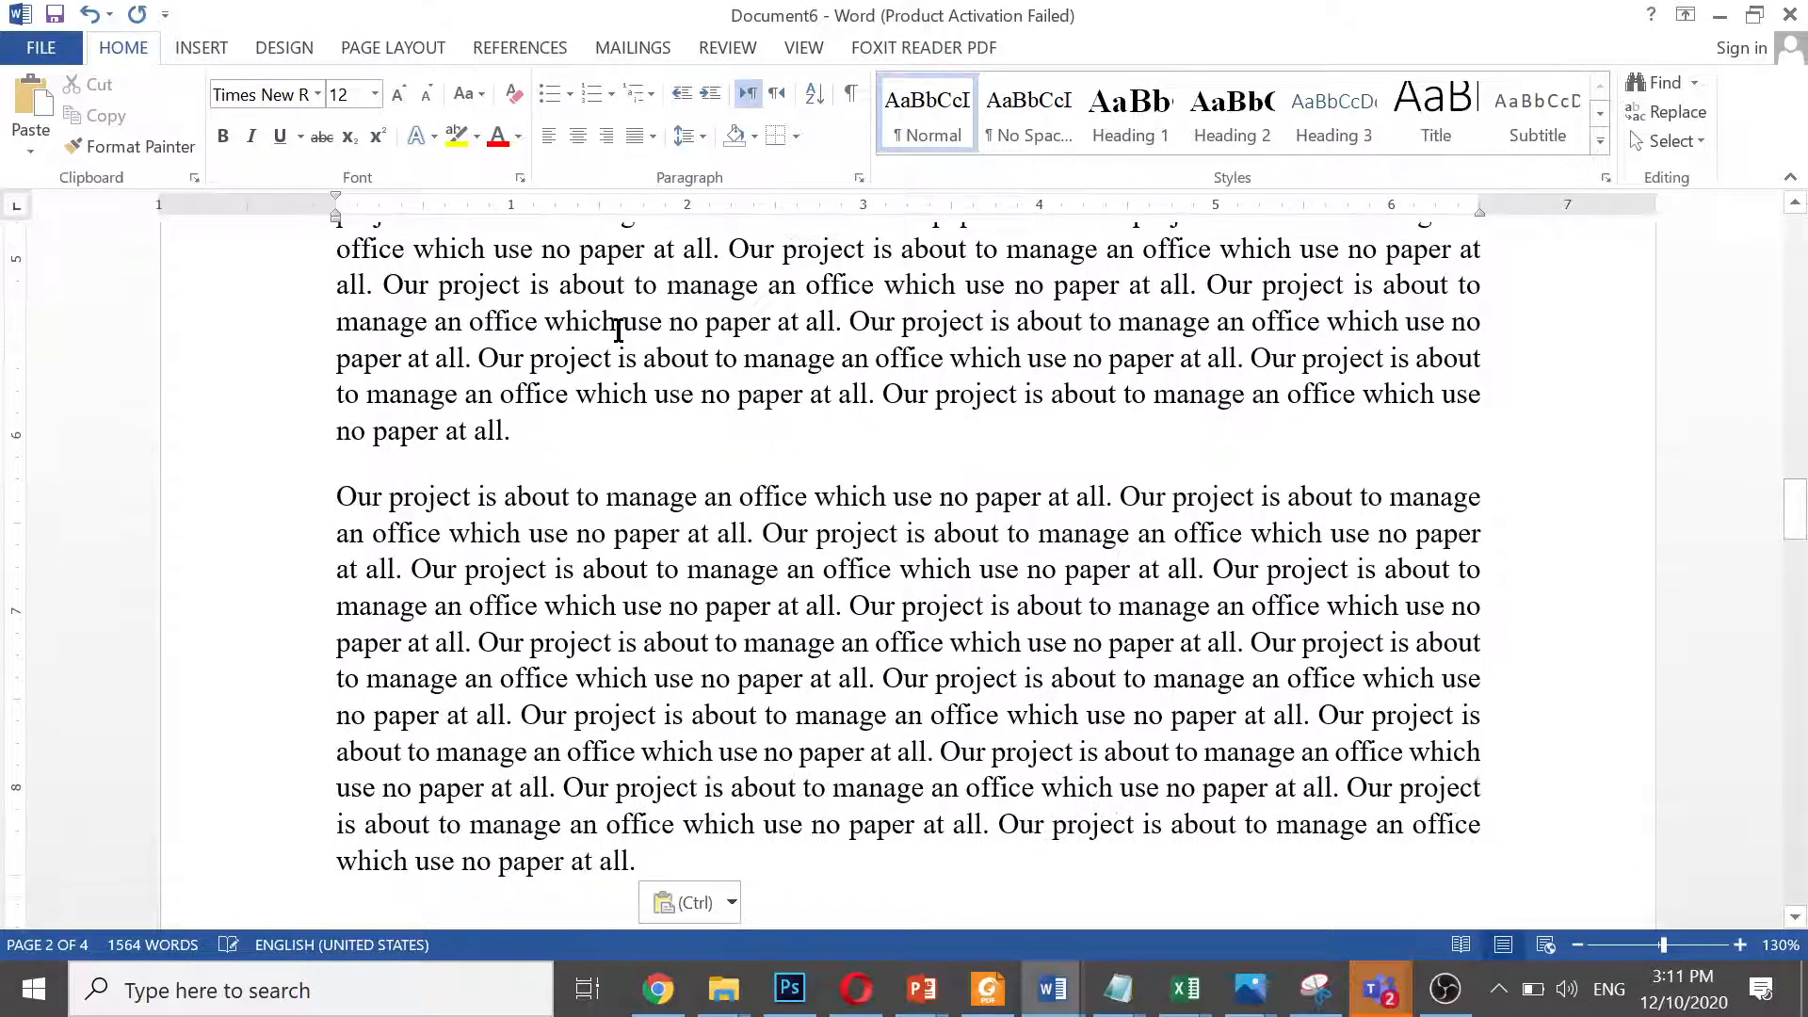
pyautogui.press('Down')
pyautogui.press('Down')
pyautogui.press('Up')
pyautogui.press('Up')
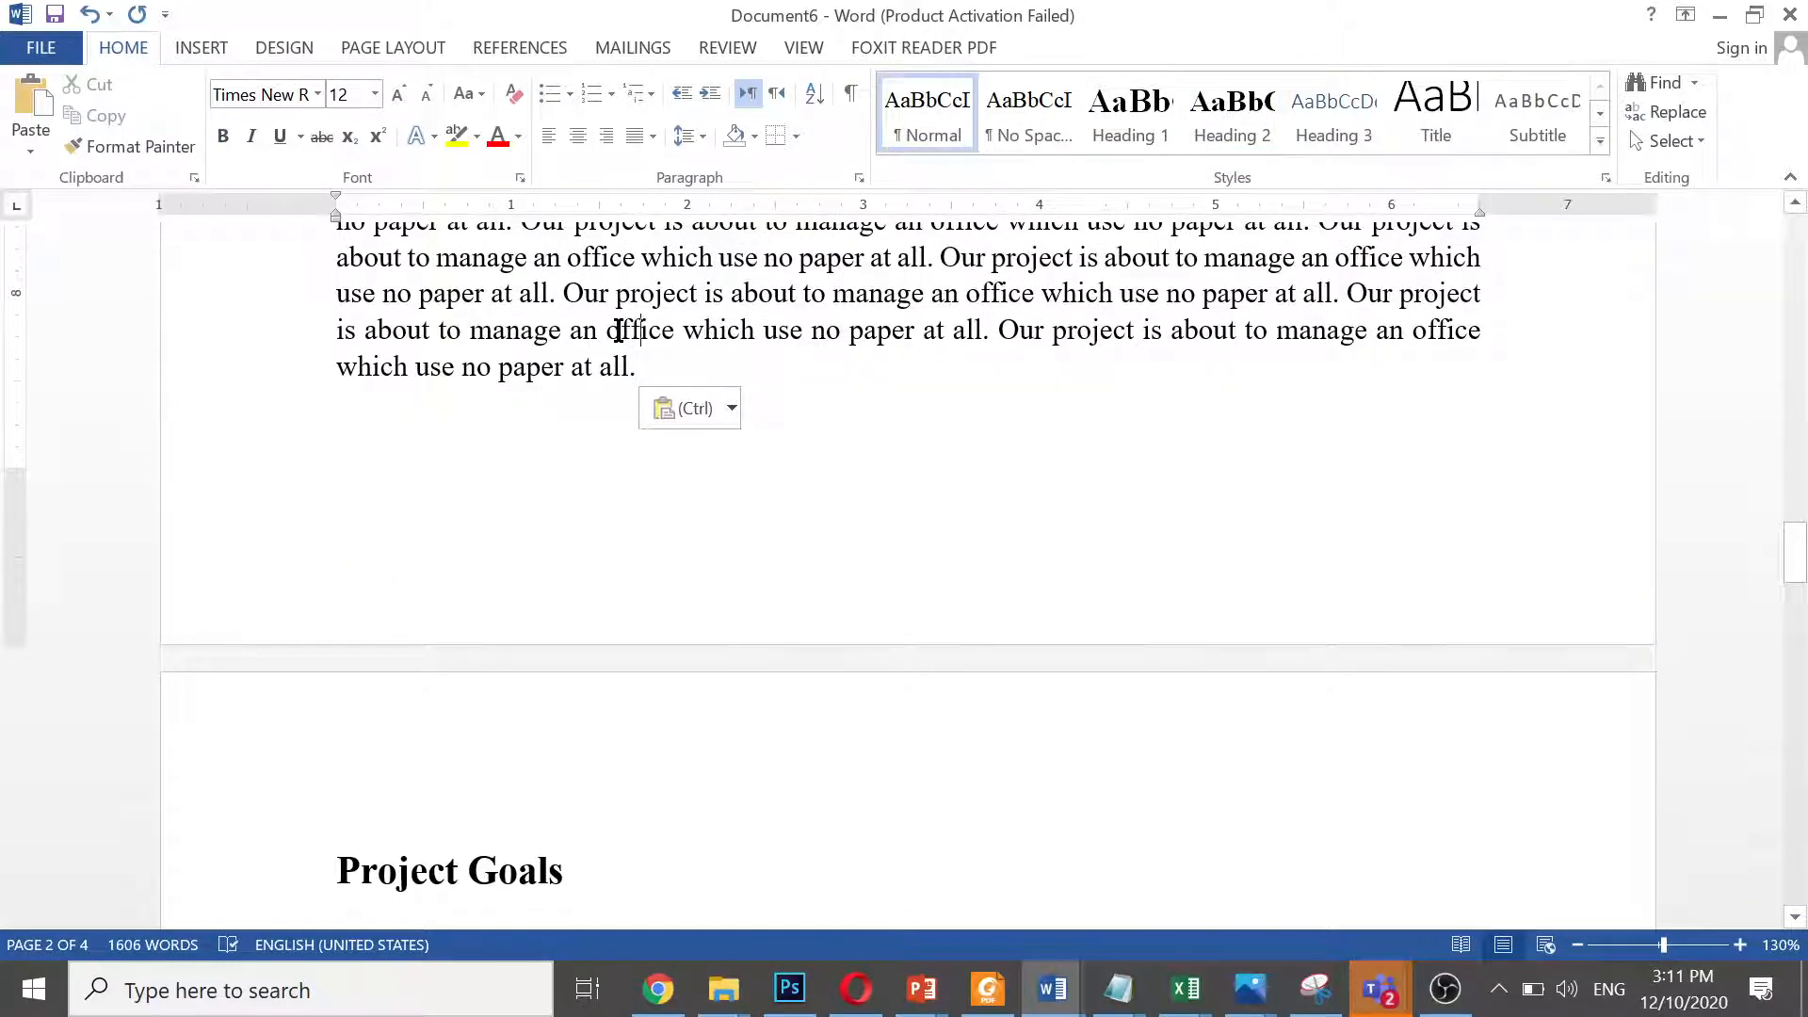
# Delete "100" from the first line of the document's first page
pyautogui.hotkey('ctrl', 'Home')
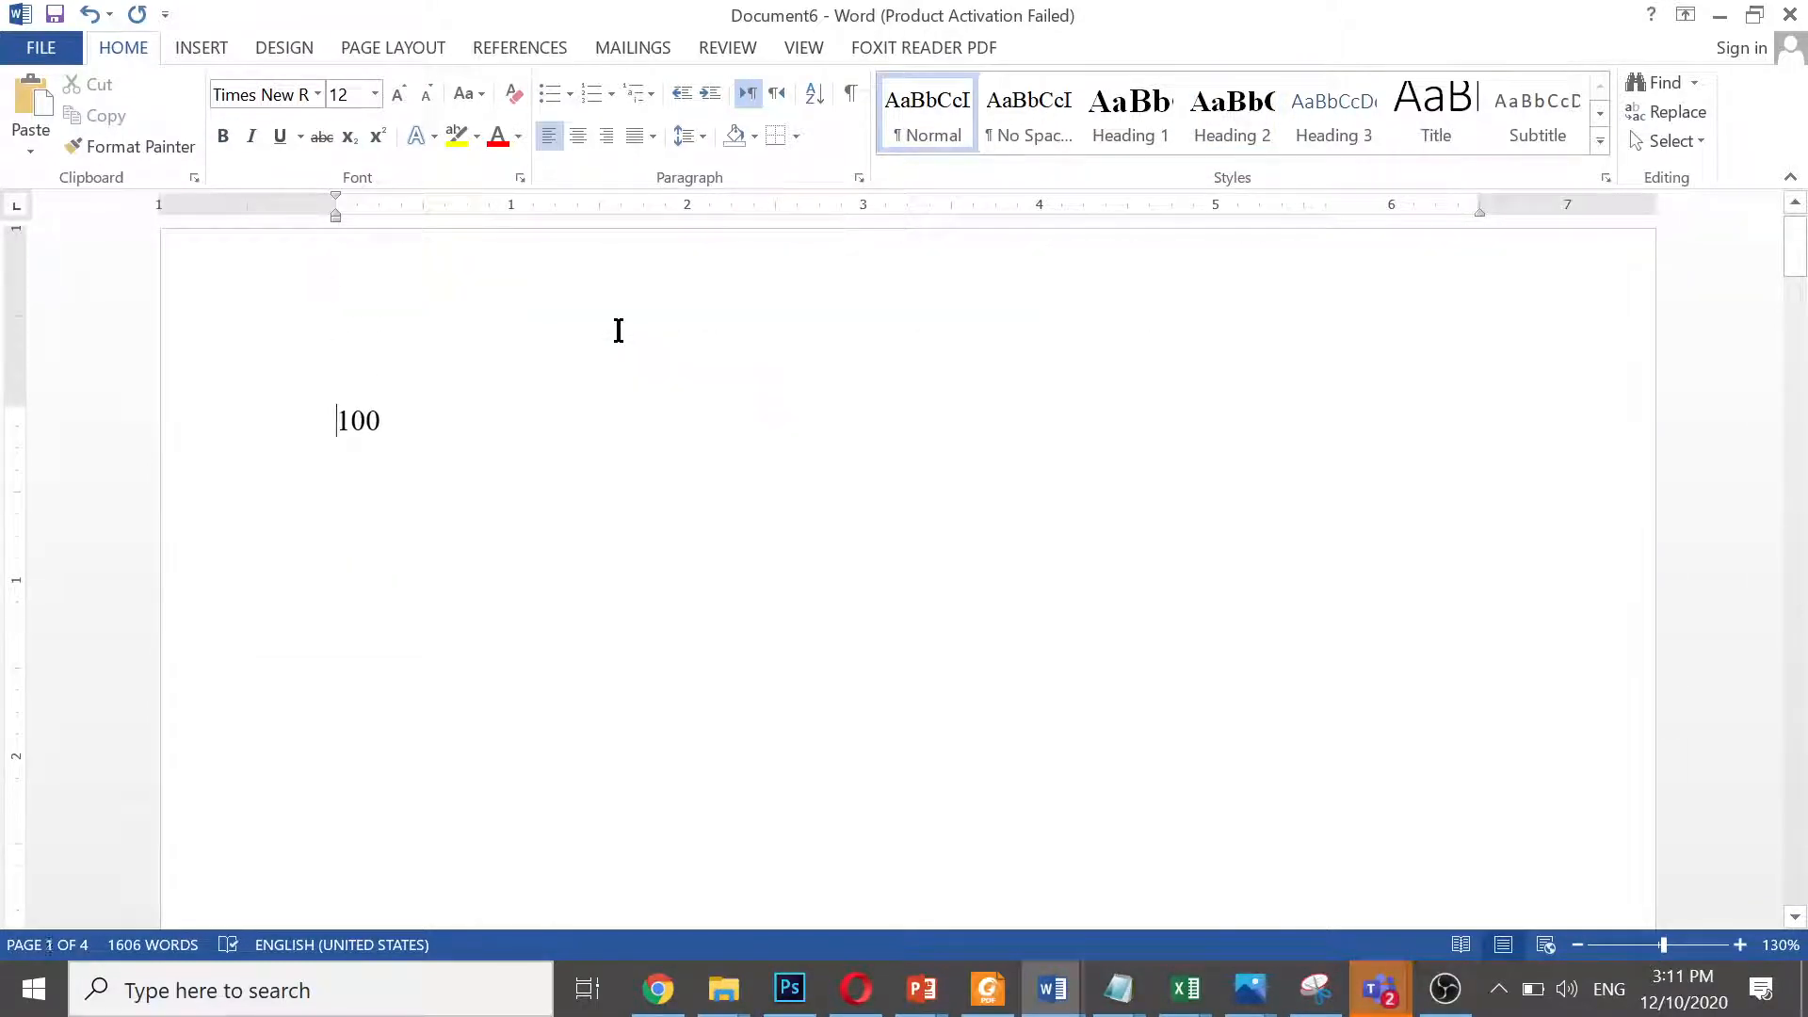
pyautogui.press('Delete')
pyautogui.press('Delete')
pyautogui.press('Delete')
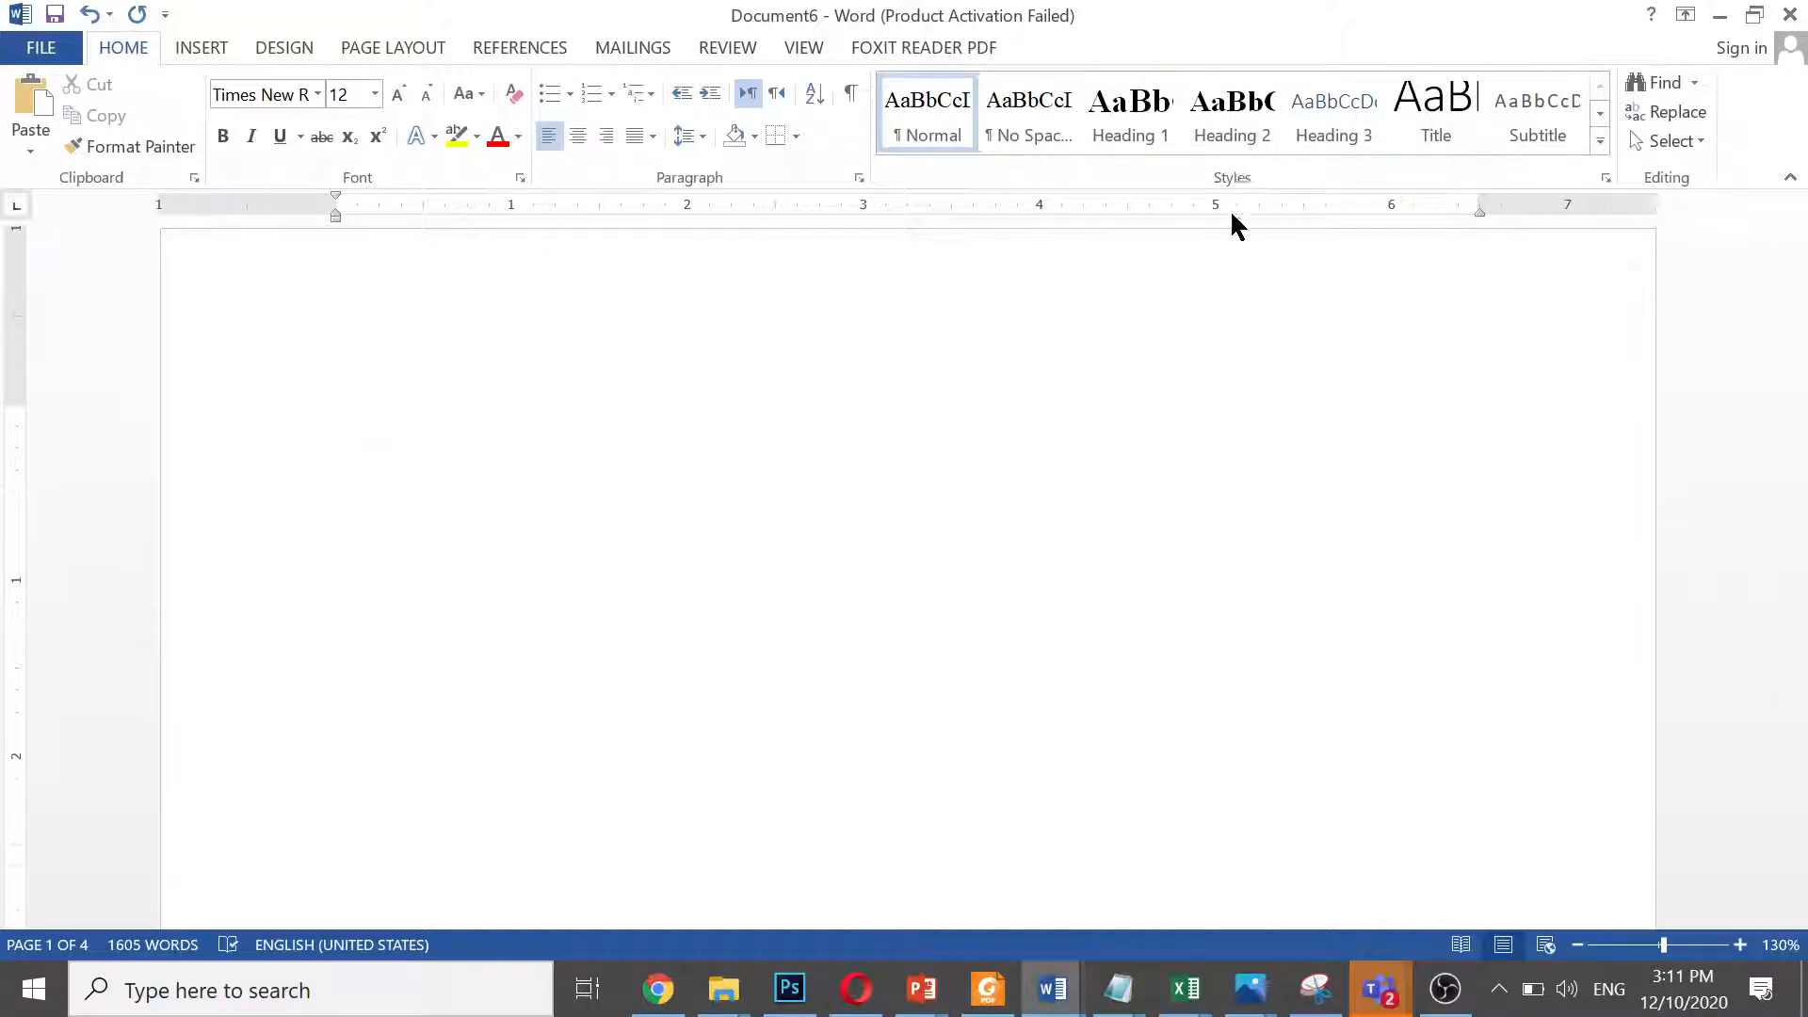
# Insert a table of contents on the blank first page using the built-in Automatic Table 1 layout
pyautogui.click(515, 43)
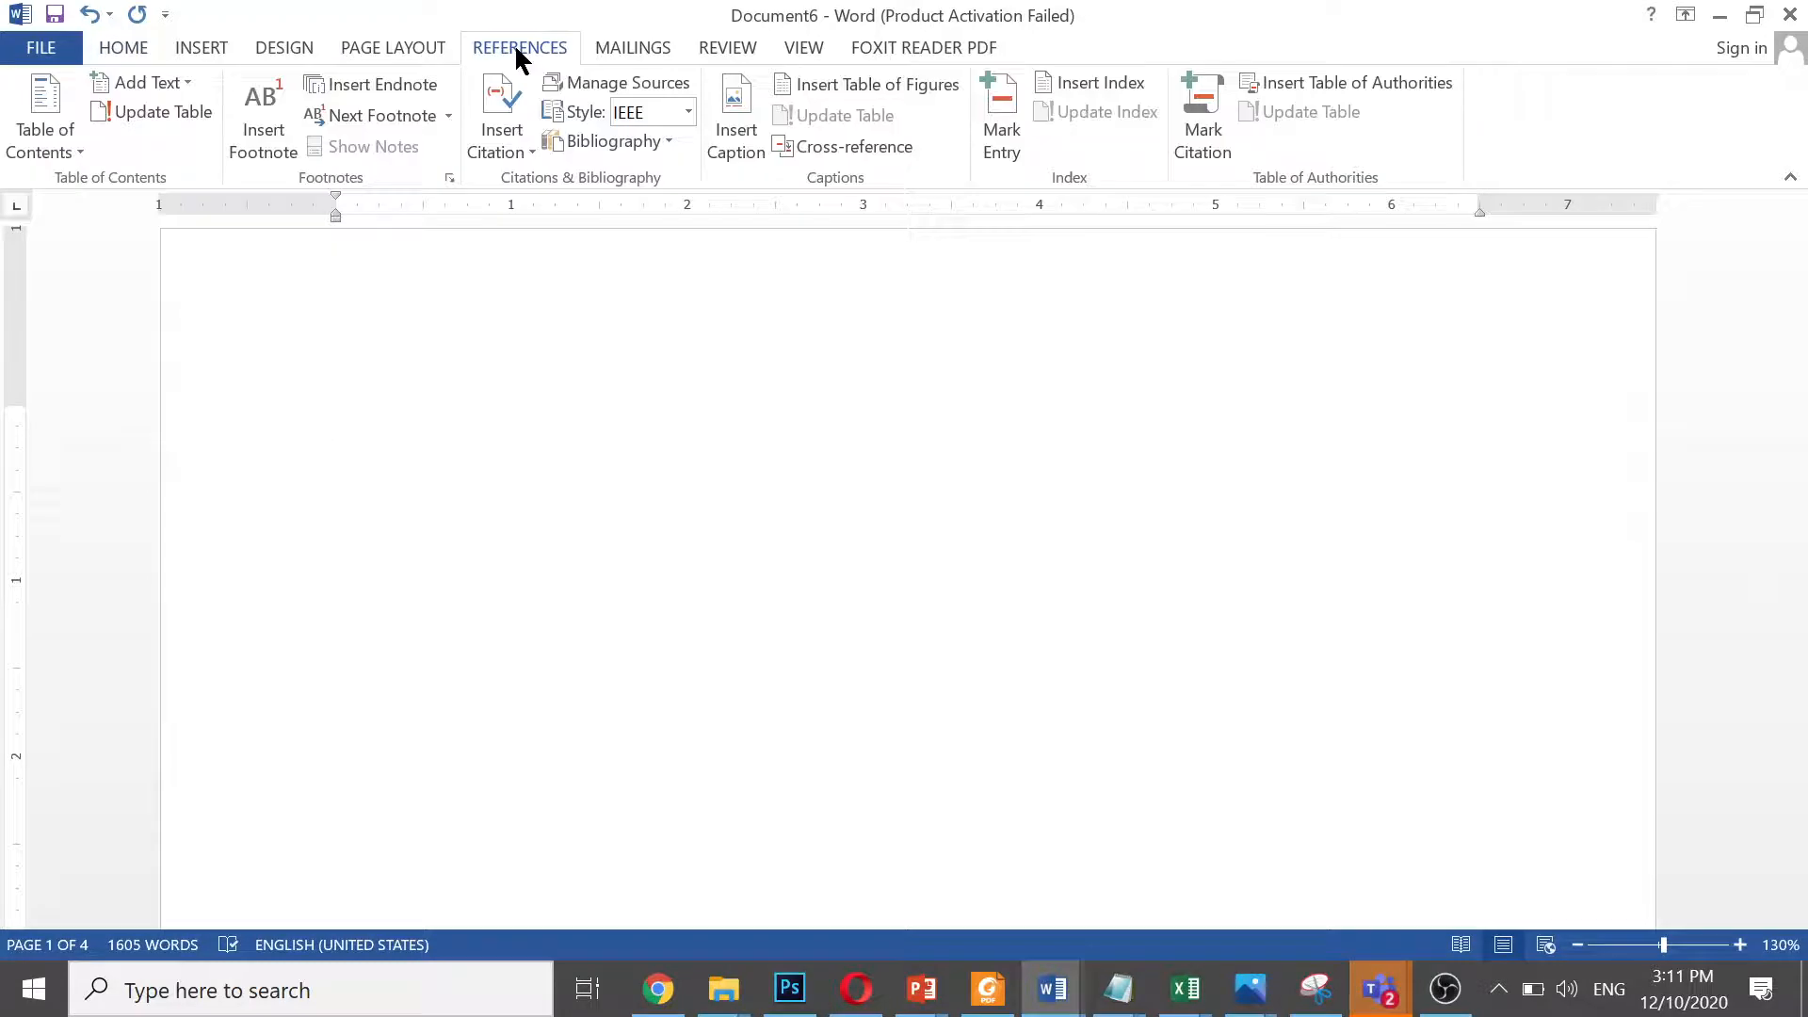
pyautogui.click(72, 151)
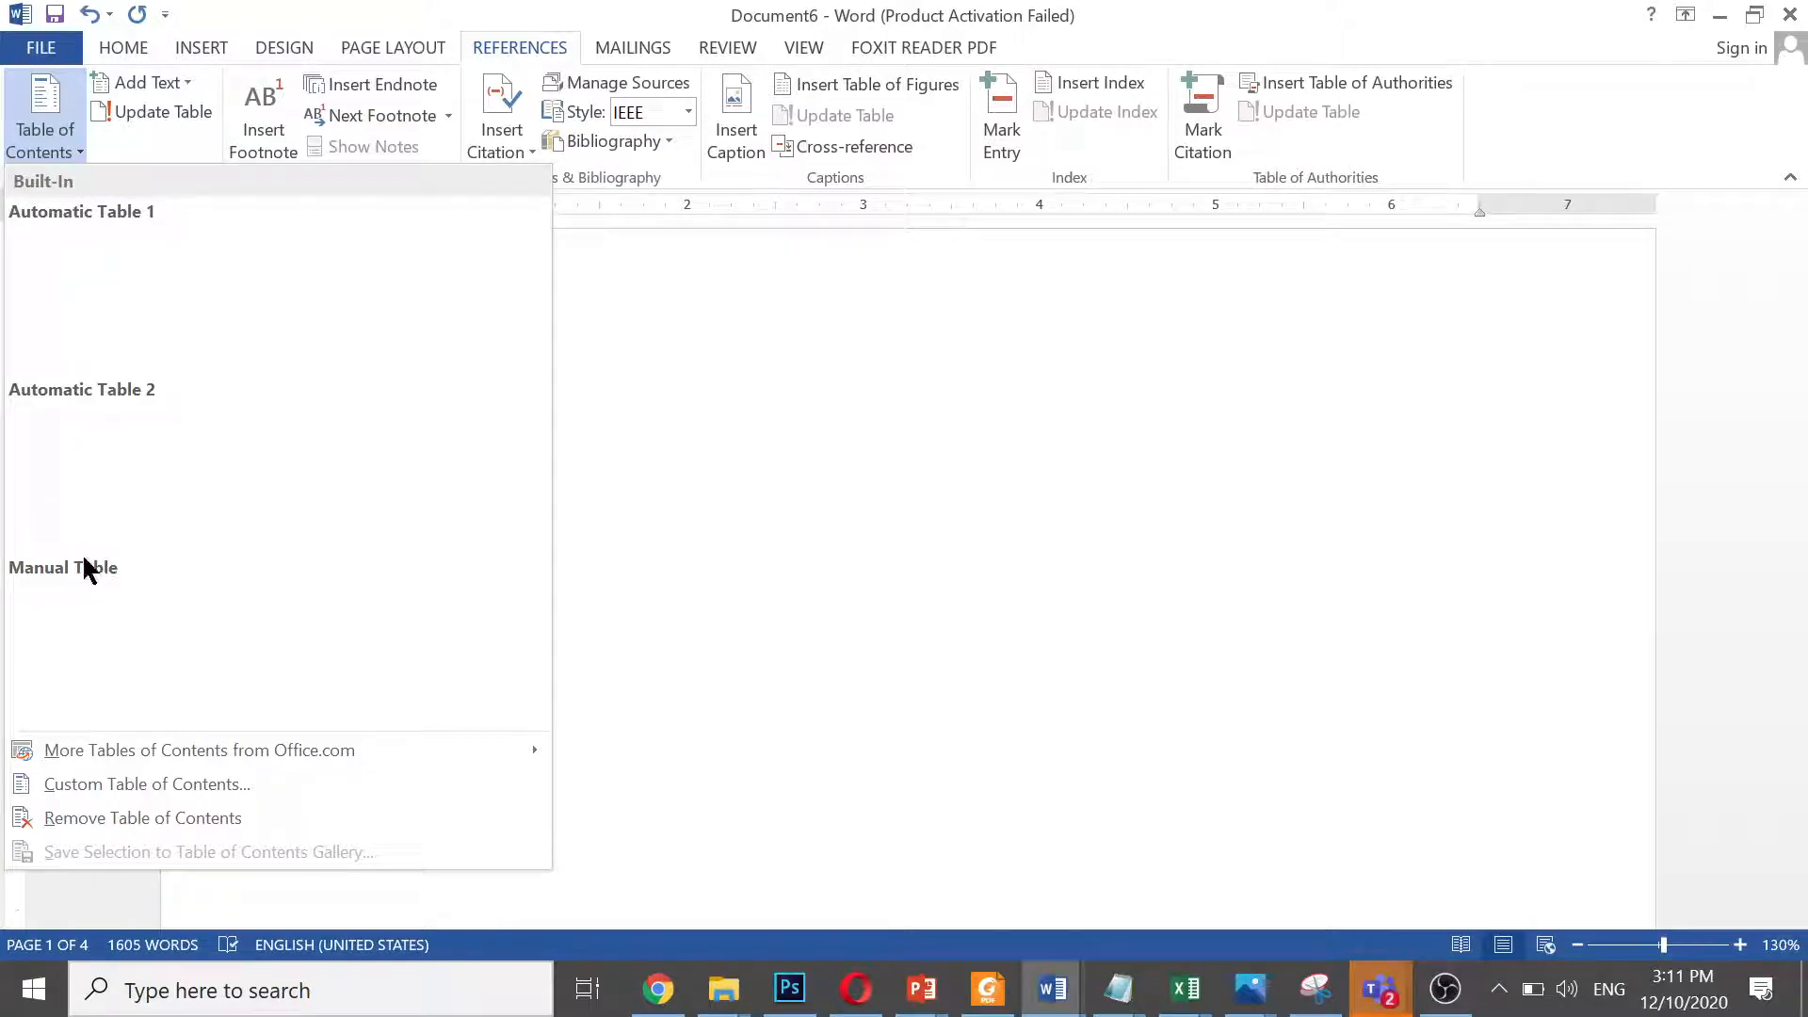
pyautogui.click(71, 149)
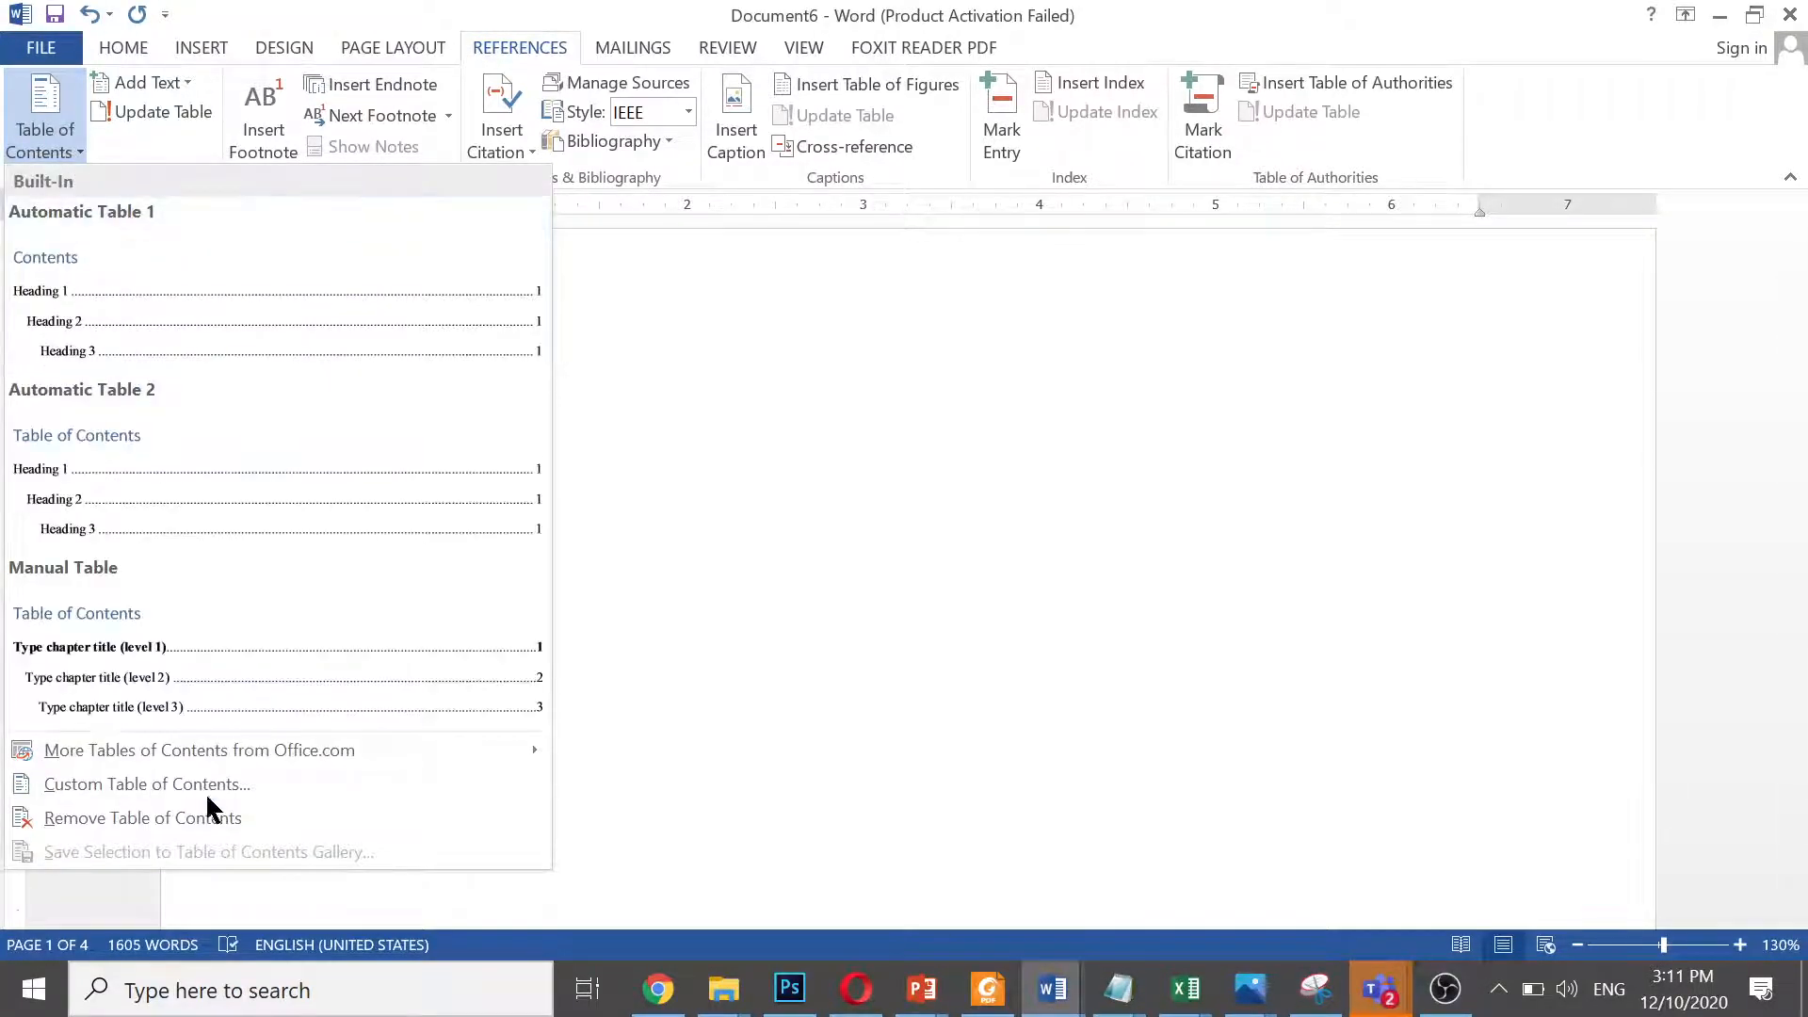
pyautogui.click(252, 306)
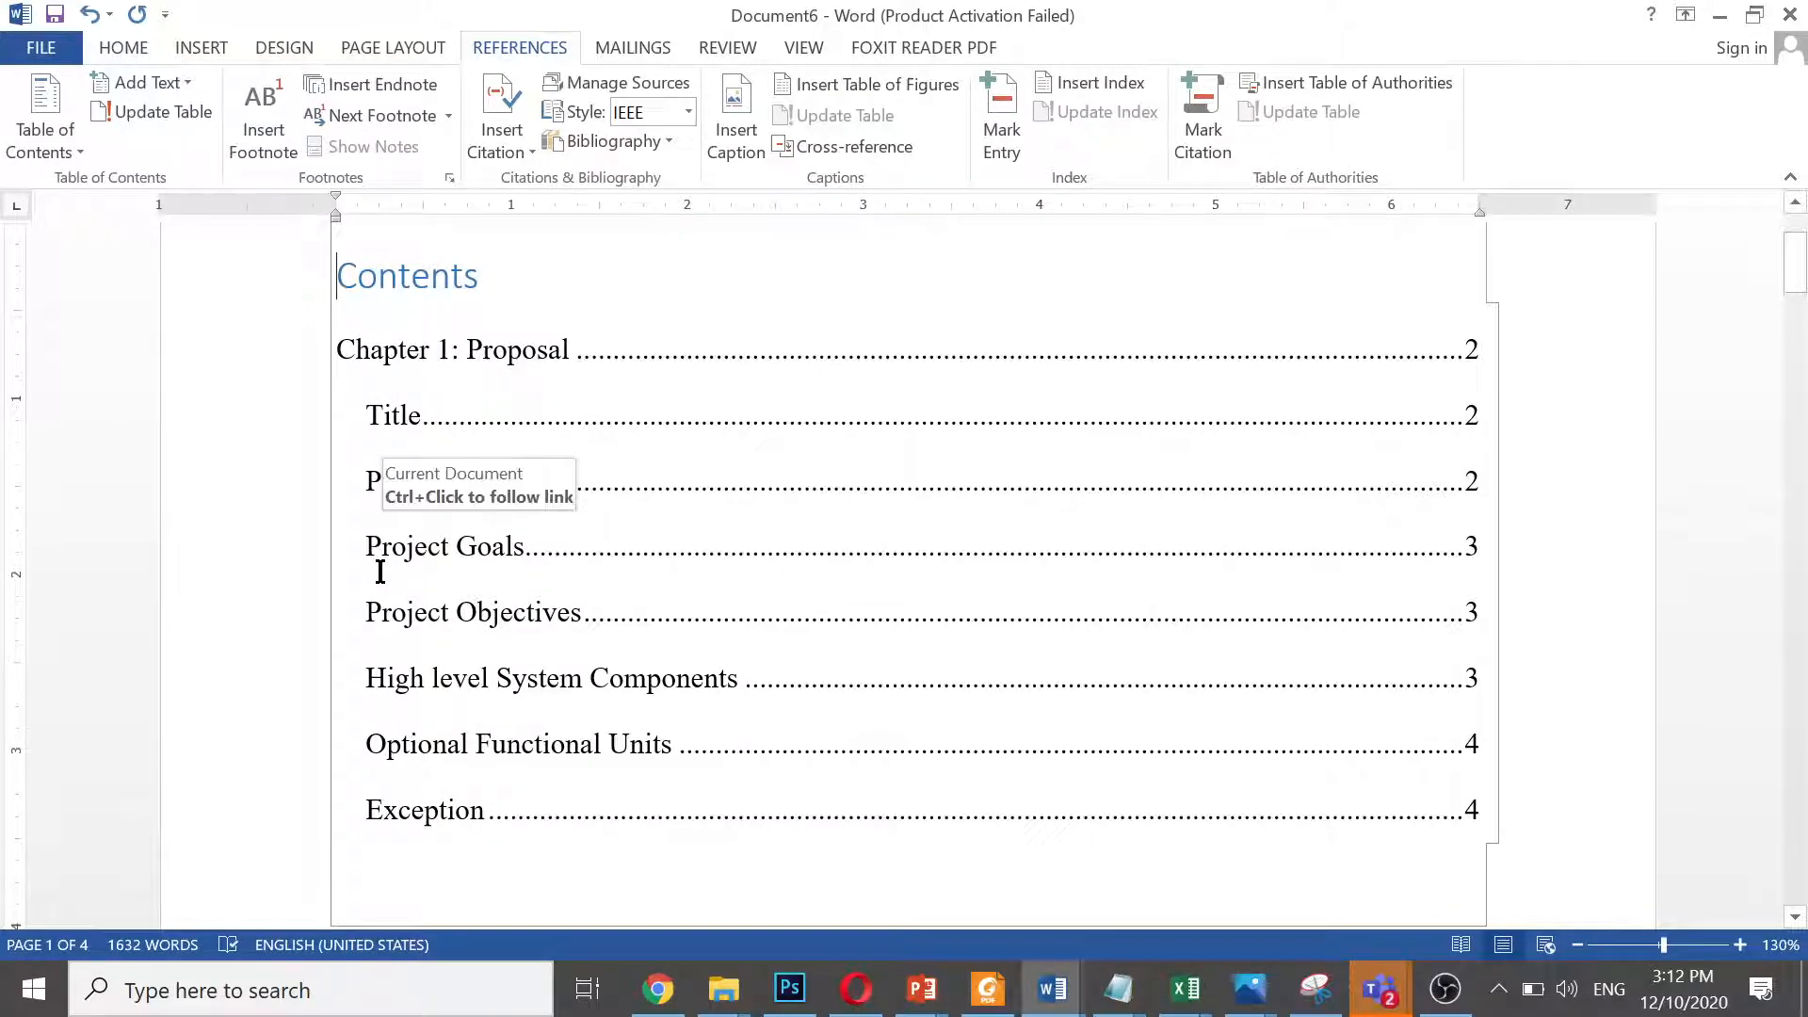
# Apply the Heading 3 style to the Optional Functional Units title
pyautogui.hotkey('ctrl', 'End')
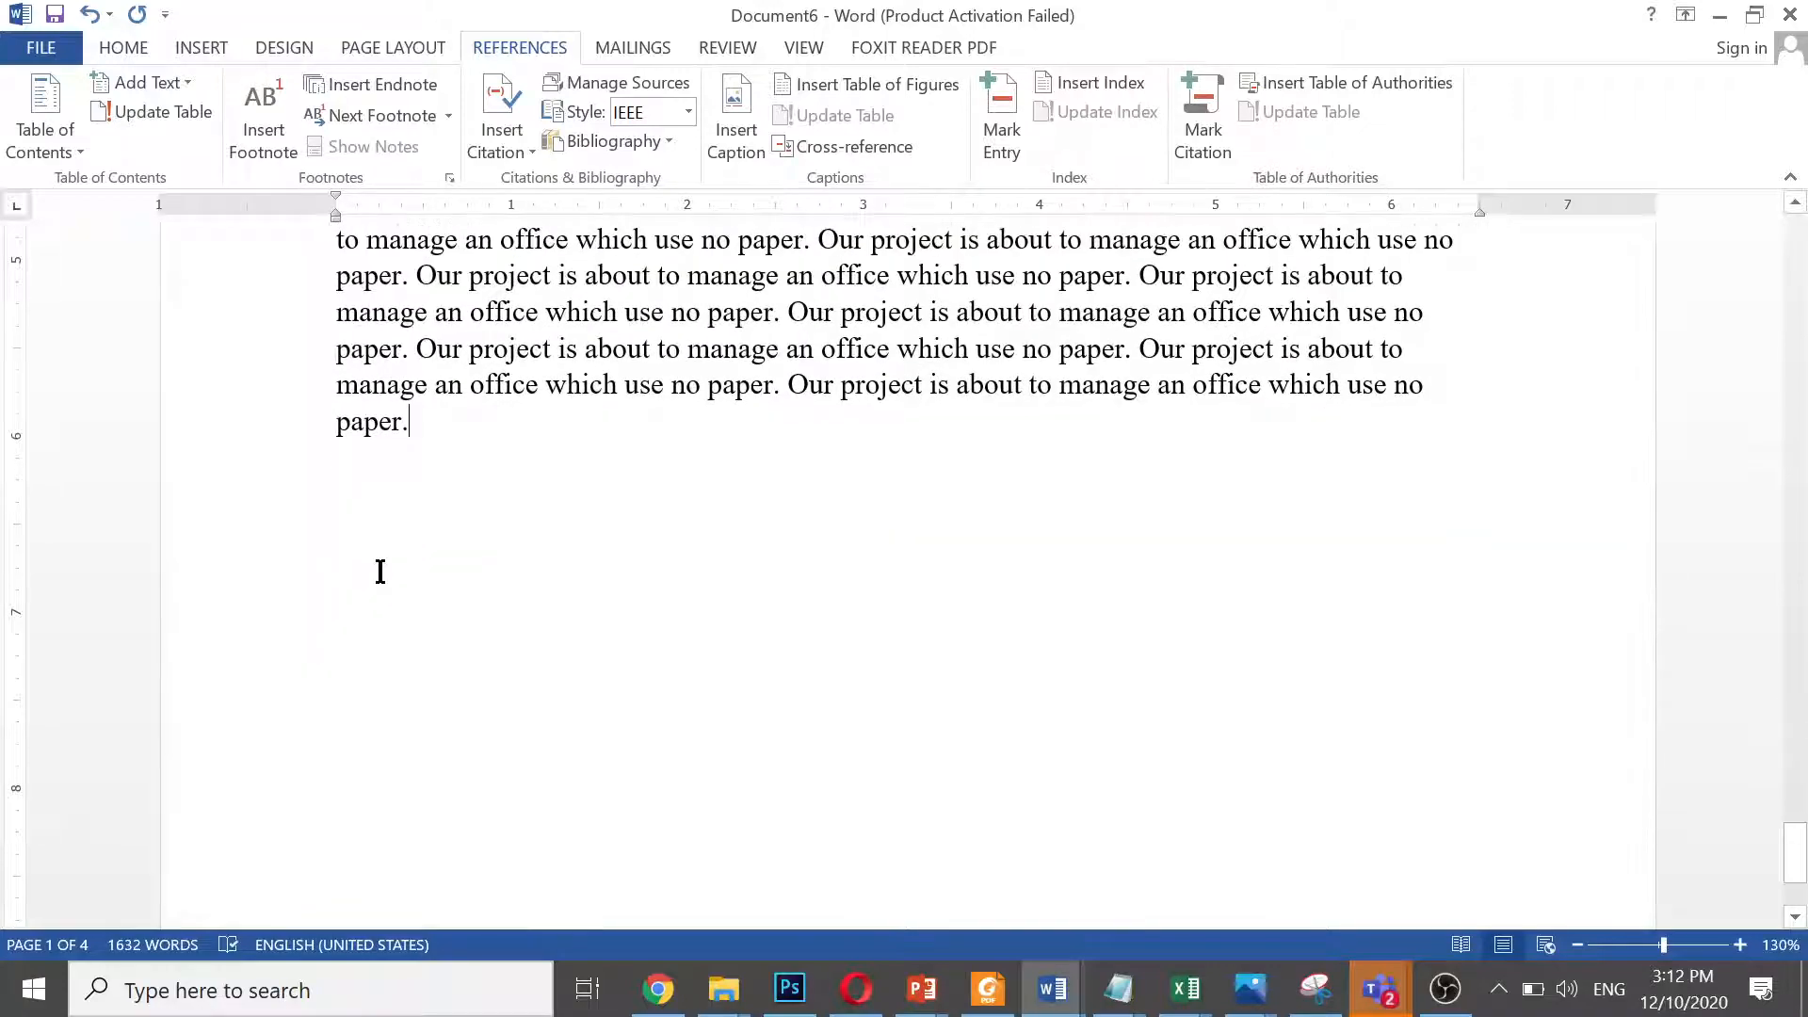
pyautogui.press('Up')
pyautogui.press('Up')
pyautogui.press('Up')
pyautogui.press('Up')
pyautogui.press('Up')
pyautogui.press('Up')
pyautogui.press('Up')
pyautogui.press('Up')
pyautogui.press('Up')
pyautogui.press('Up')
pyautogui.press('Up')
pyautogui.press('Up')
pyautogui.press('Up')
pyautogui.press('Up')
pyautogui.press('Up')
pyautogui.press('Up')
pyautogui.press('Up')
pyautogui.press('Up')
pyautogui.press('Up')
pyautogui.press('Up')
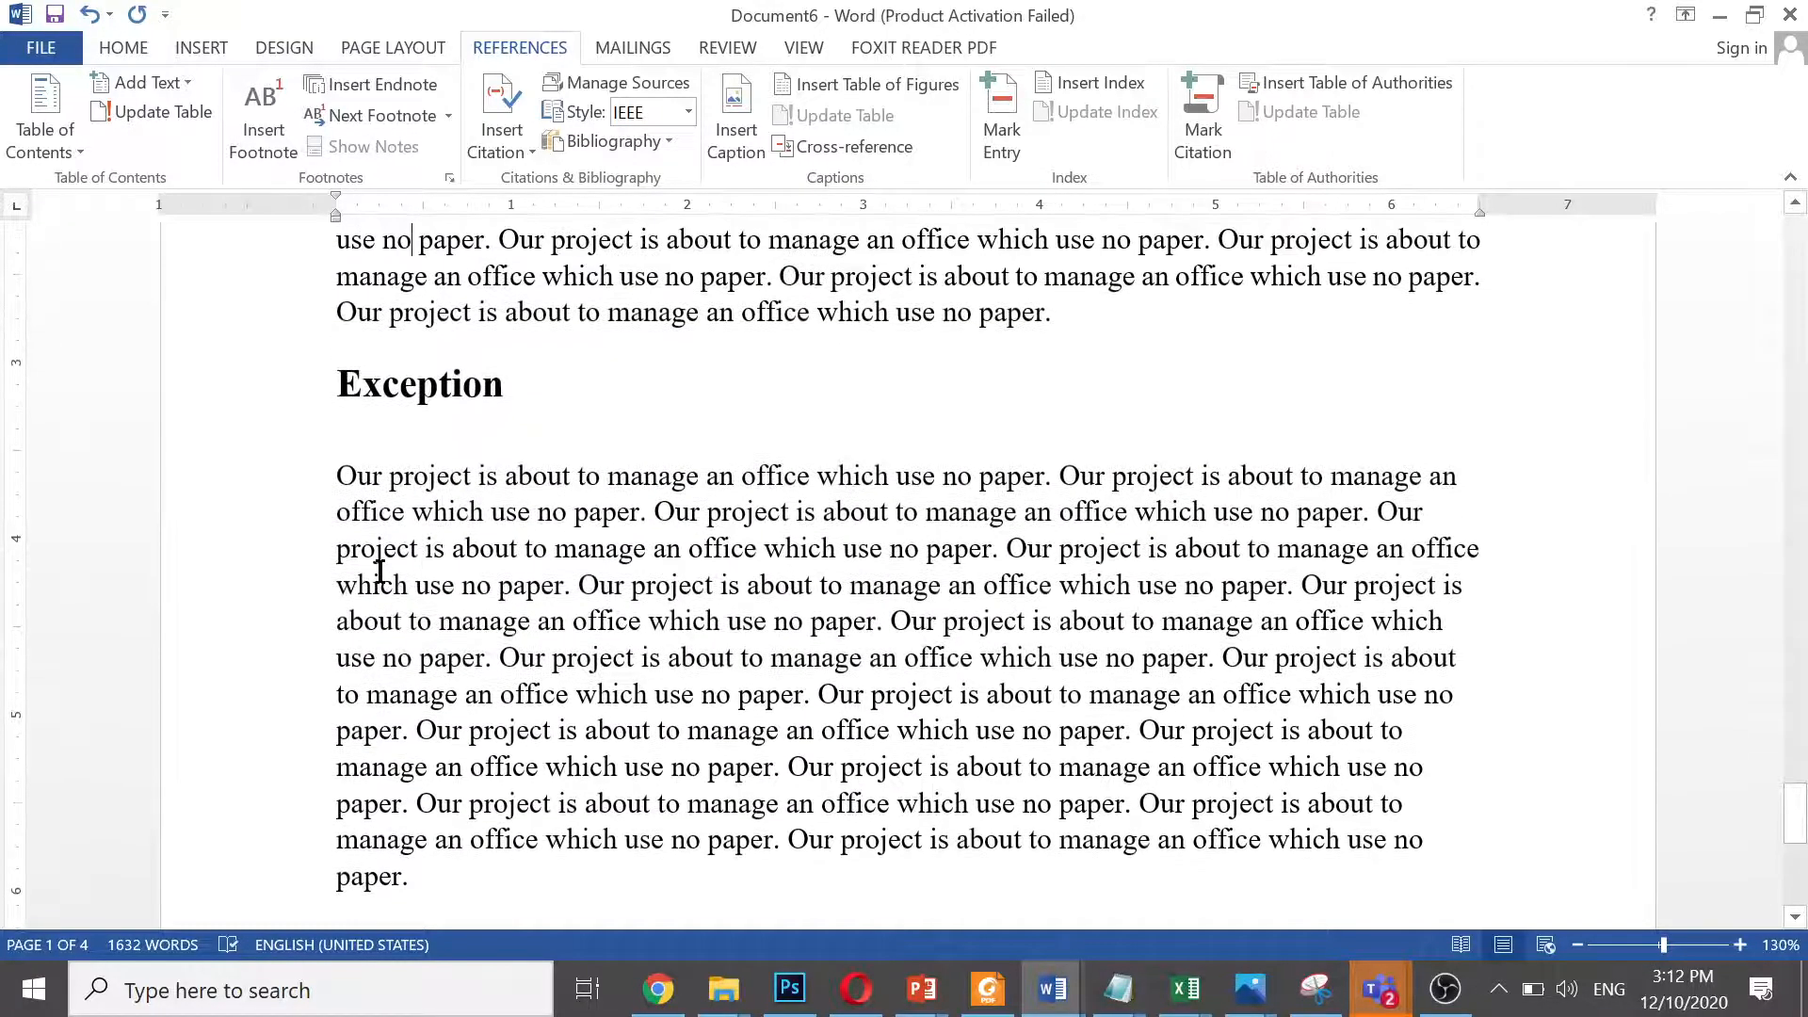
pyautogui.press('Down')
pyautogui.press('Down')
pyautogui.press('Down')
pyautogui.press('Down')
pyautogui.press('Down')
pyautogui.press('Down')
pyautogui.press('Down')
pyautogui.press('Down')
pyautogui.press('Down')
pyautogui.press('Down')
pyautogui.press('Up')
pyautogui.press('Up')
pyautogui.press('Up')
pyautogui.press('Up')
pyautogui.press('Up')
pyautogui.press('Up')
pyautogui.press('Up')
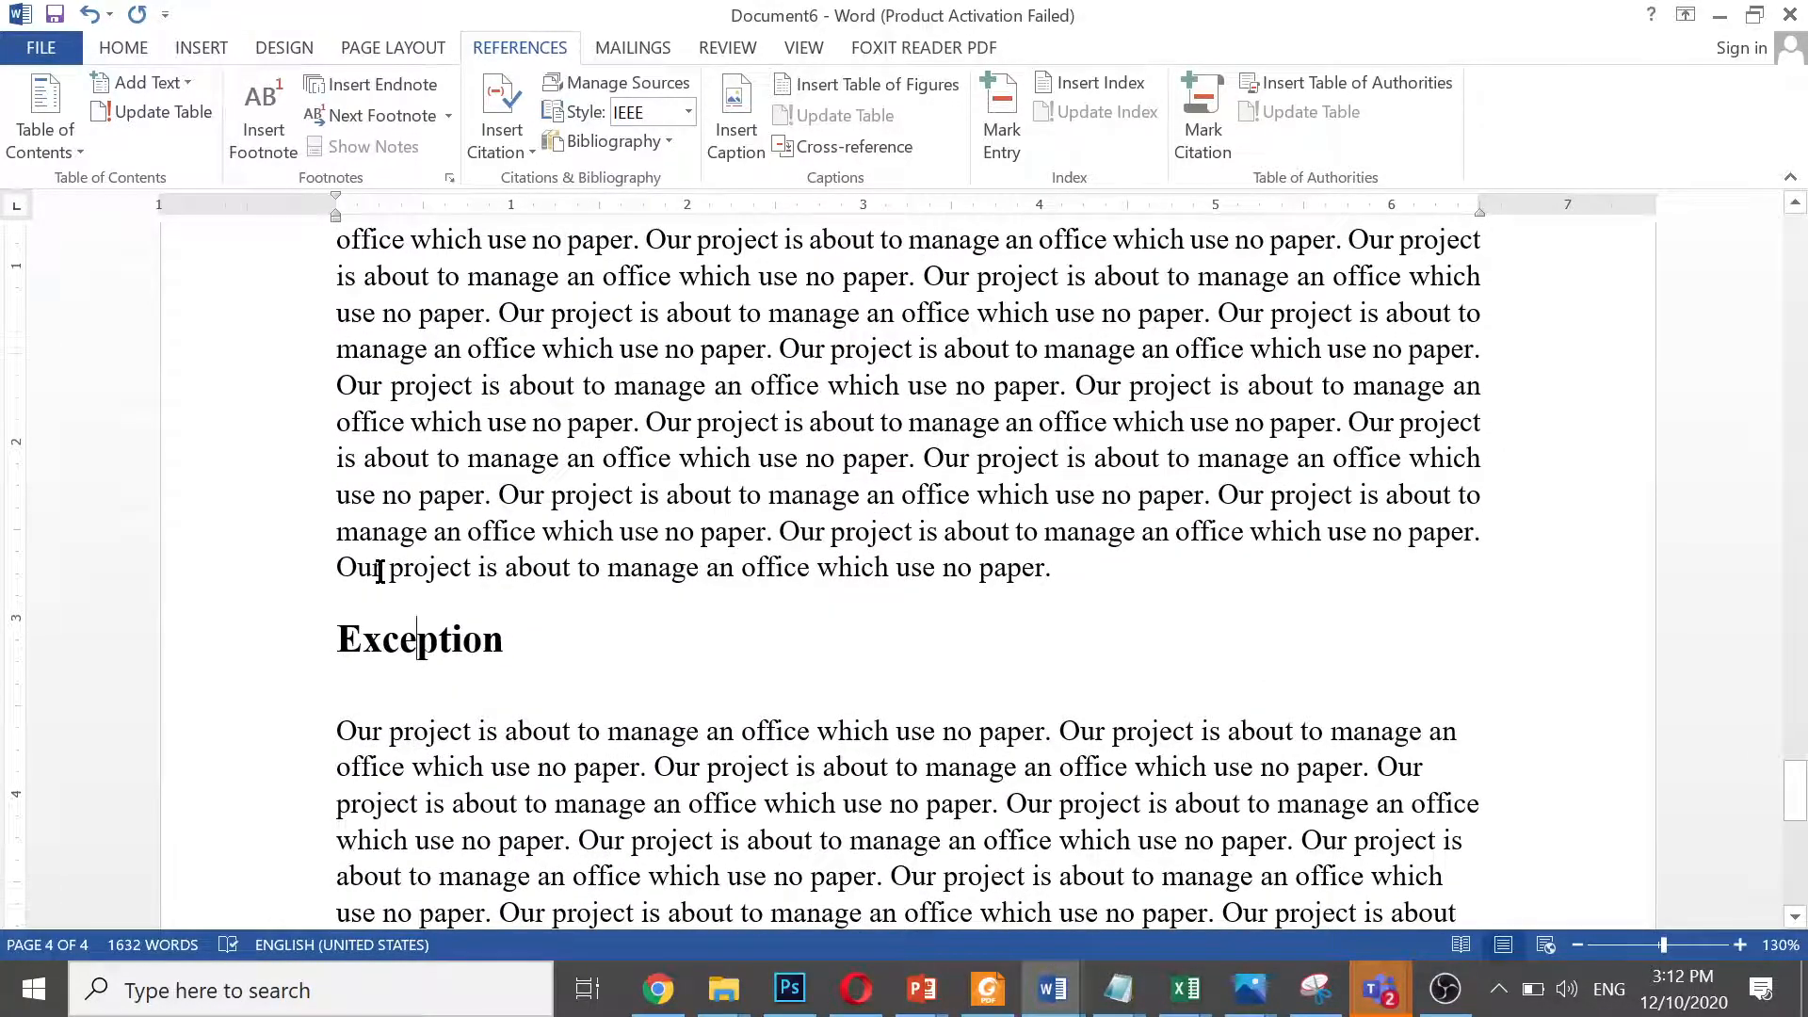
pyautogui.press('Down')
pyautogui.press('Down')
pyautogui.press('Down')
pyautogui.press('Down')
pyautogui.press('Down')
pyautogui.press('Down')
pyautogui.press('Down')
pyautogui.press('Down')
pyautogui.press('Down')
pyautogui.press('Down')
pyautogui.press('Down')
pyautogui.press('Down')
pyautogui.press('Down')
pyautogui.press('Down')
pyautogui.press('Down')
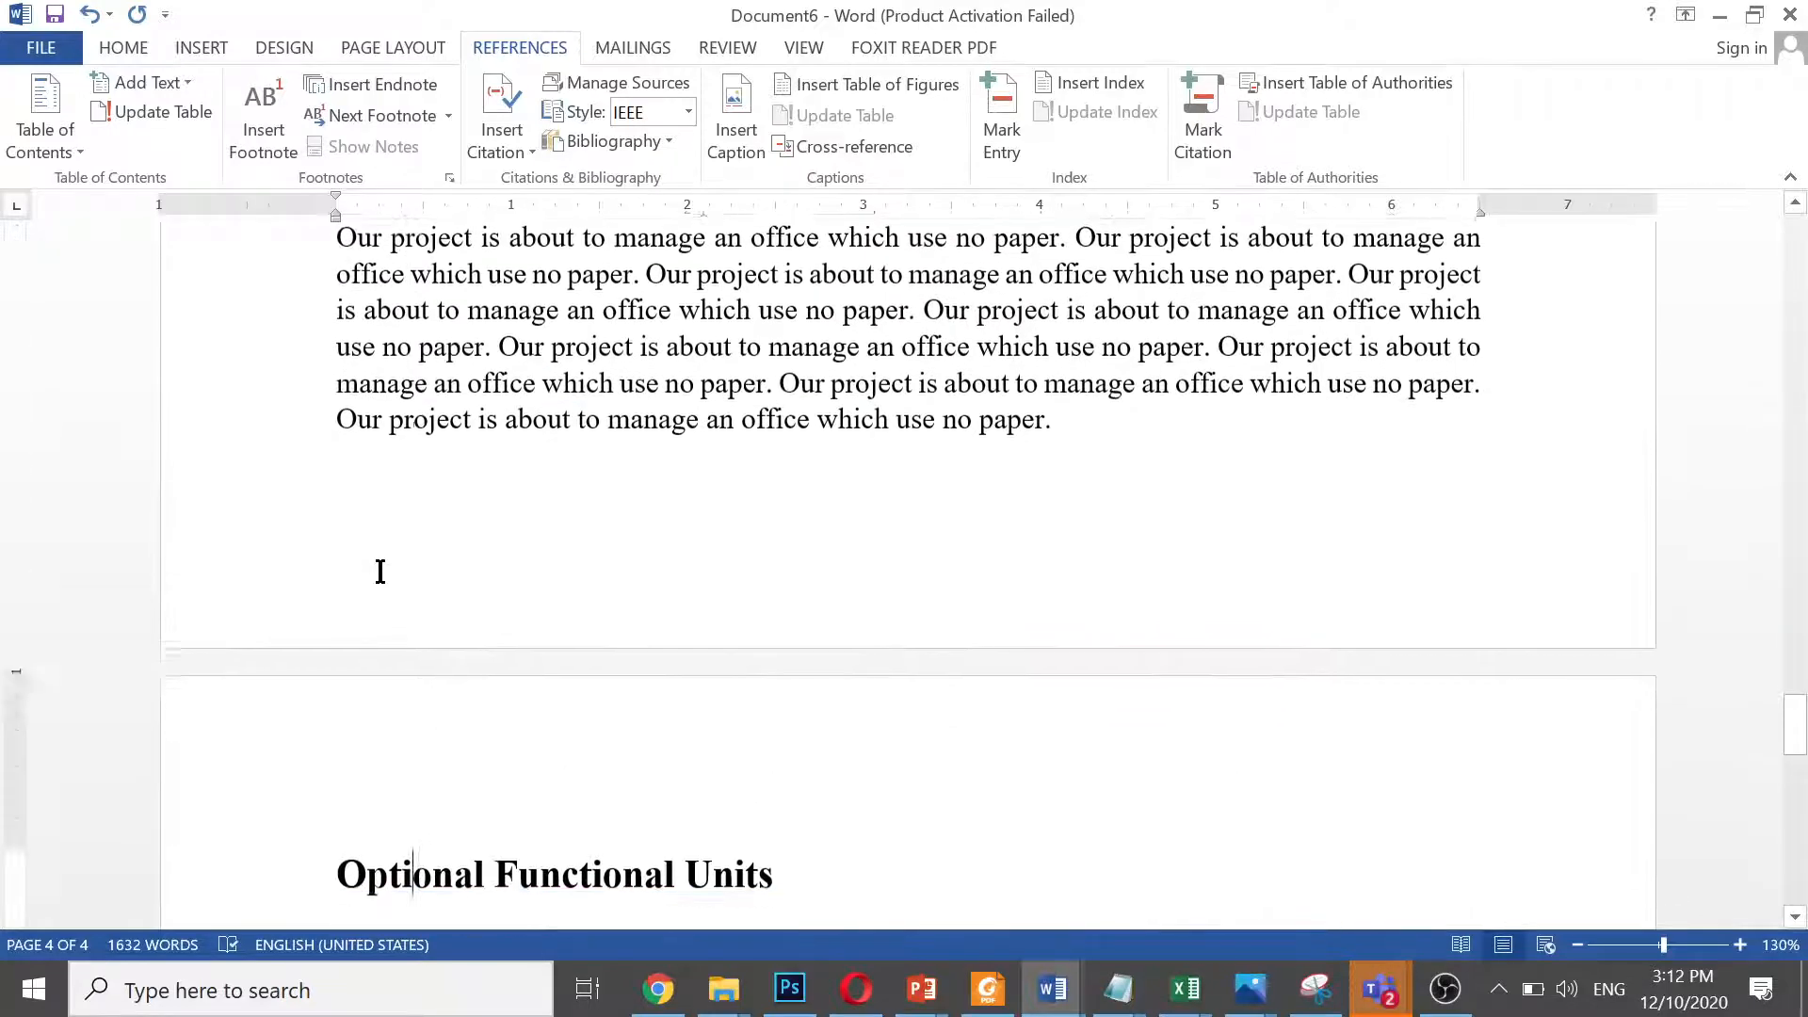
pyautogui.press('Up')
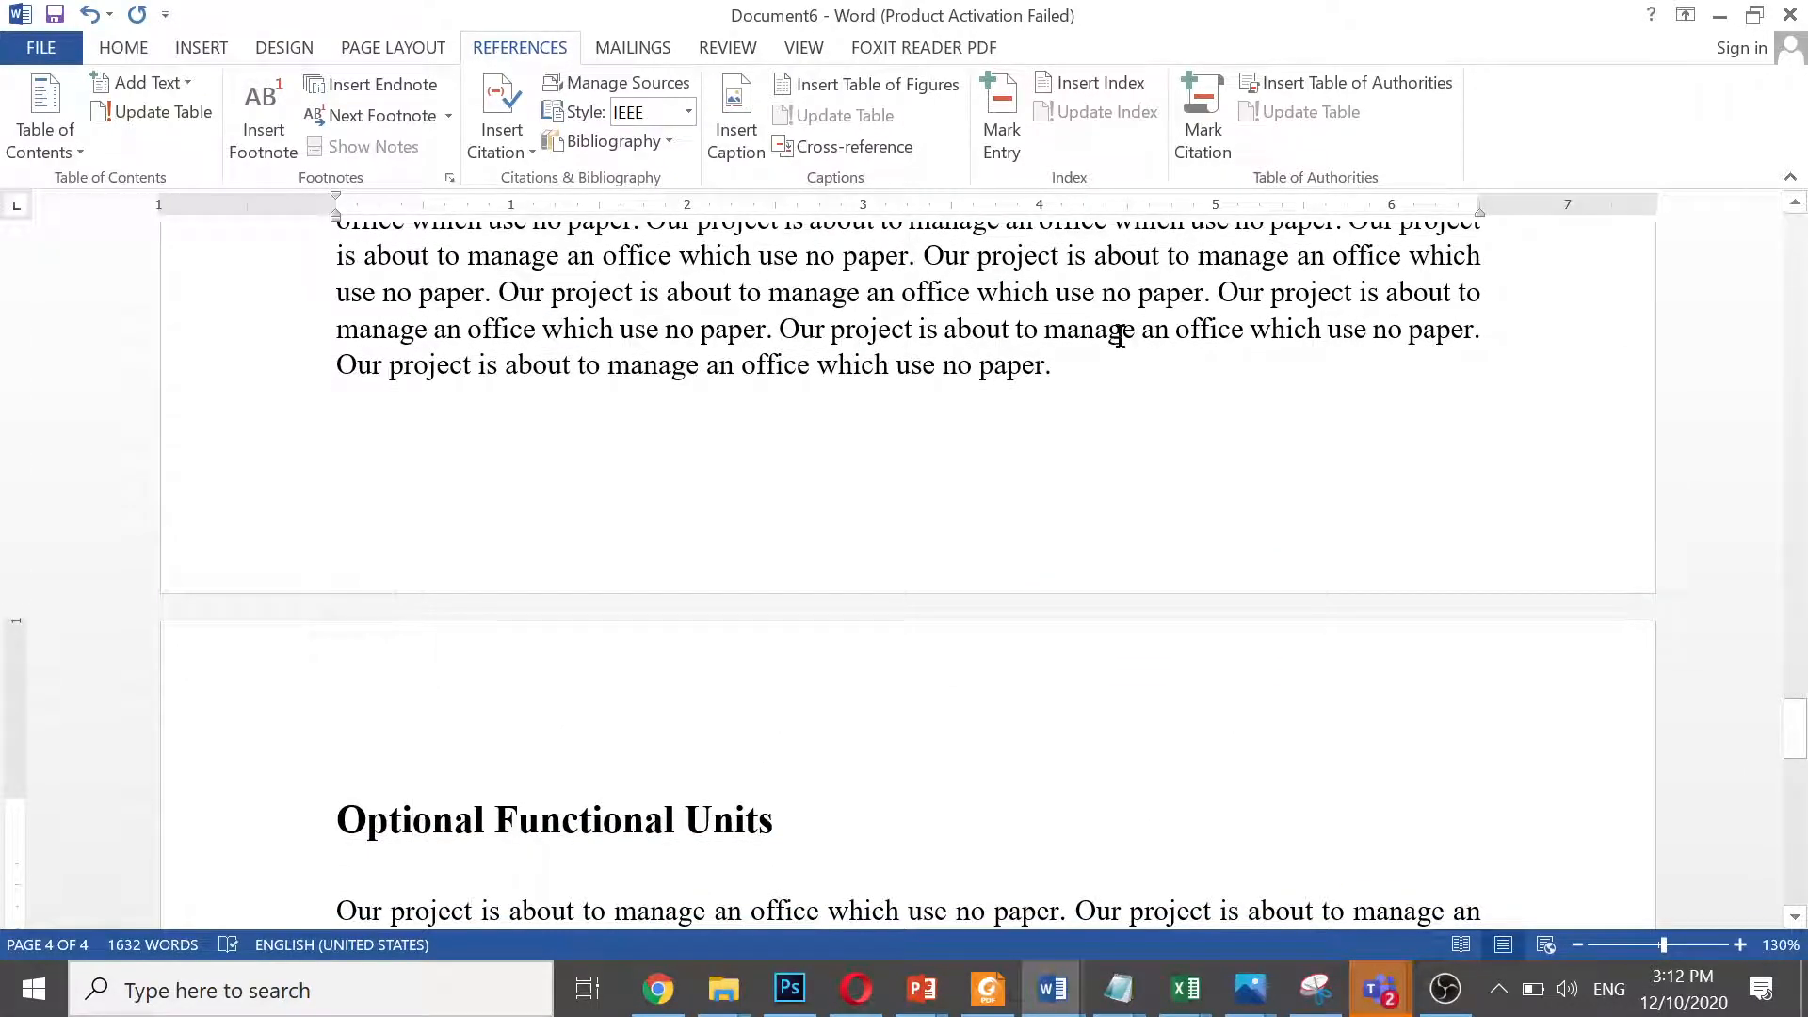
pyautogui.click(121, 46)
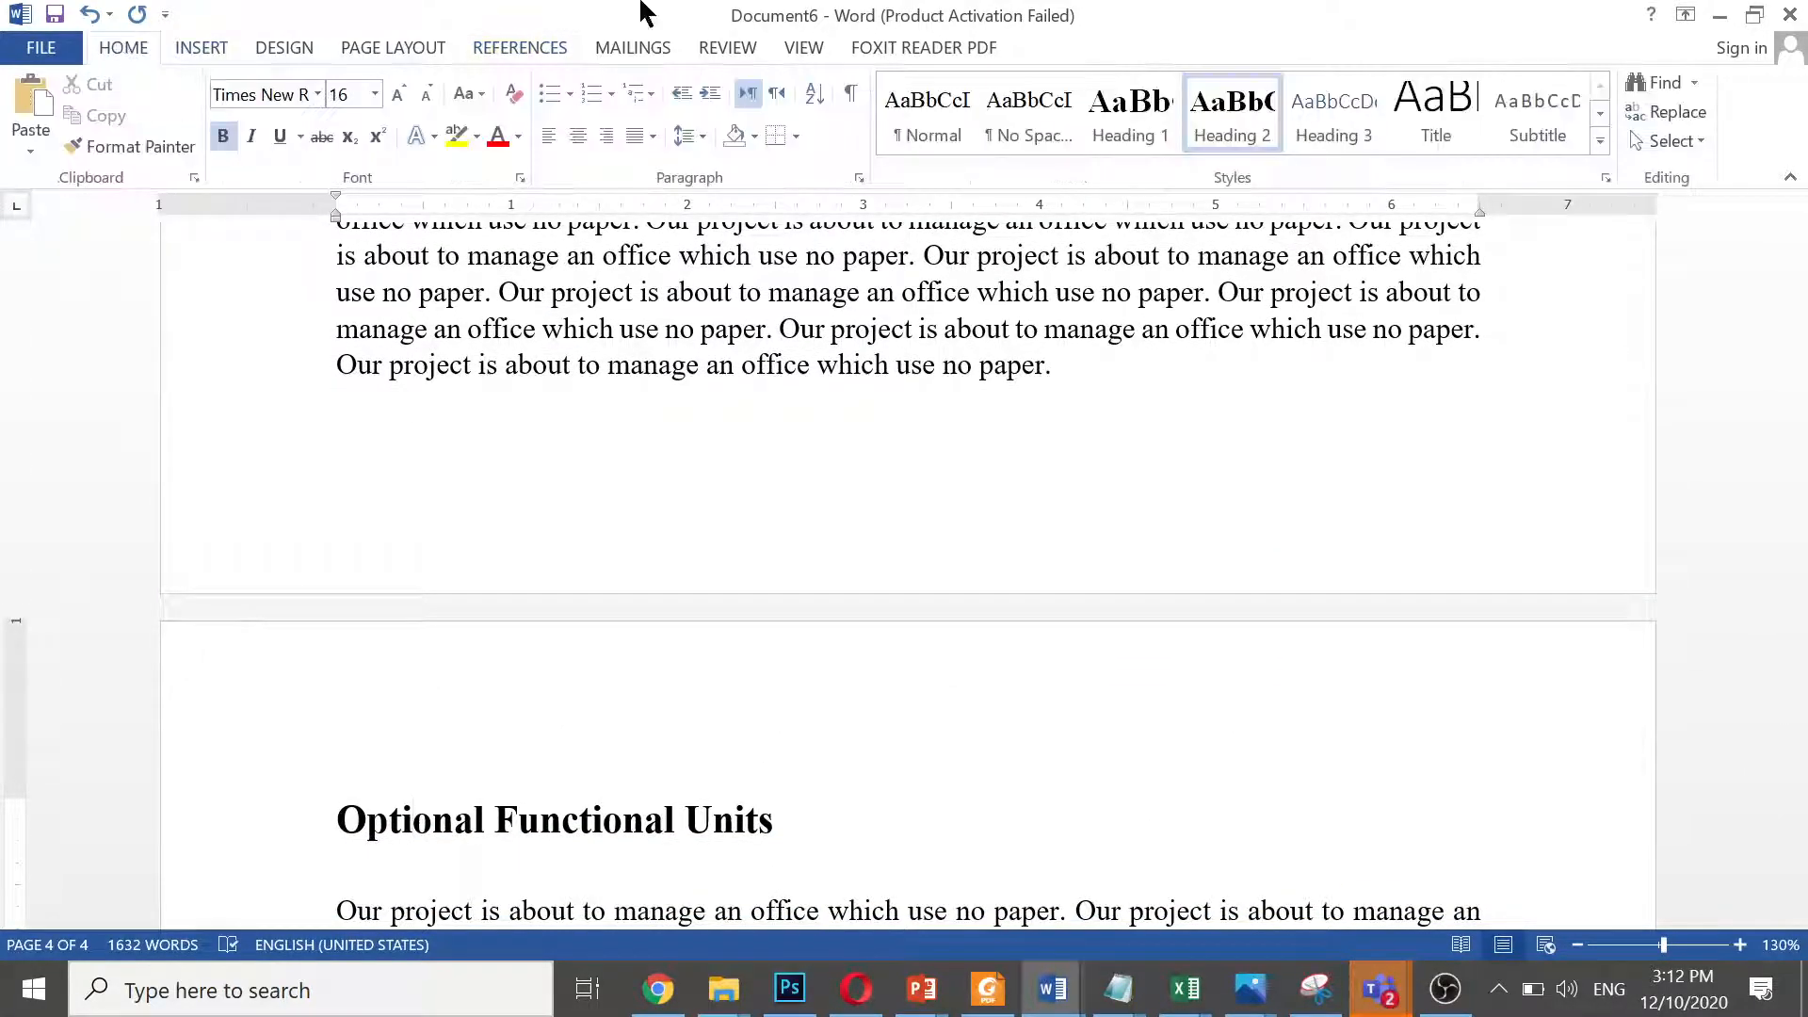
pyautogui.click(1332, 131)
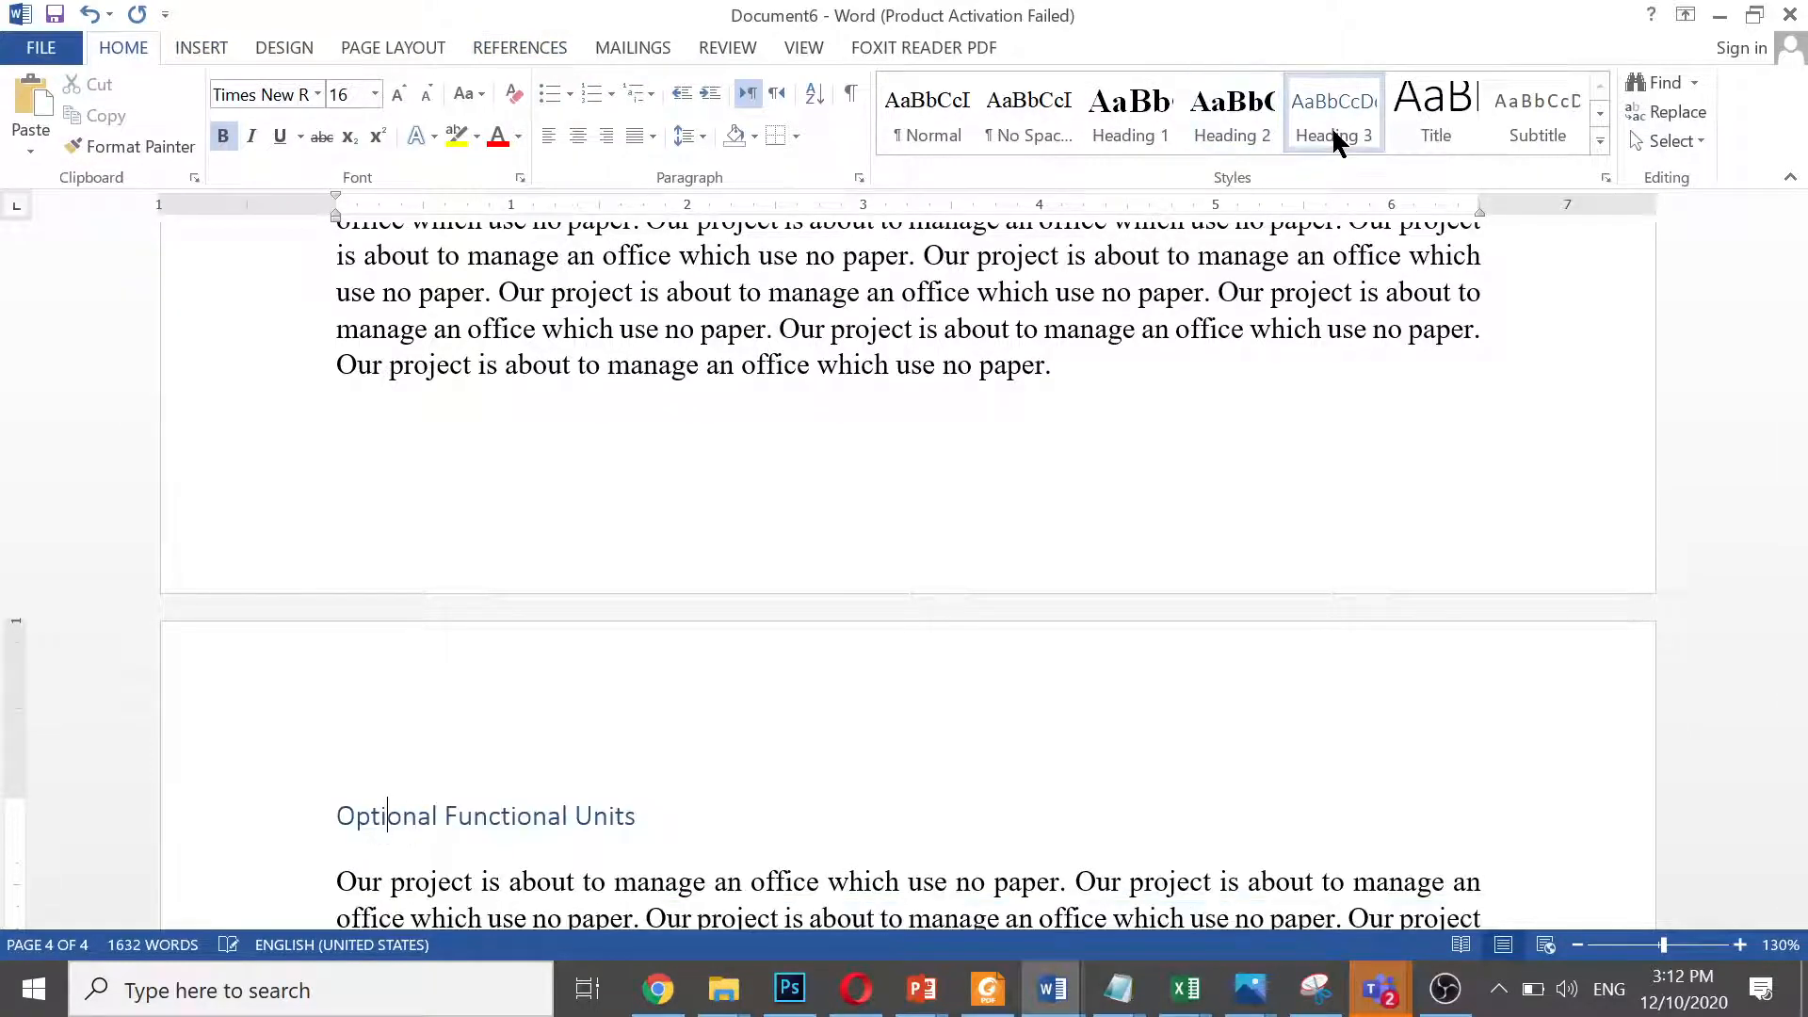
# Apply the Heading 3 style to the Project Objectives title
pyautogui.press('Down')
pyautogui.press('Up')
pyautogui.press('Up')
pyautogui.press('Up')
pyautogui.press('Up')
pyautogui.press('Up')
pyautogui.press('Up')
pyautogui.press('Up')
pyautogui.press('Up')
pyautogui.press('Up')
pyautogui.press('Up')
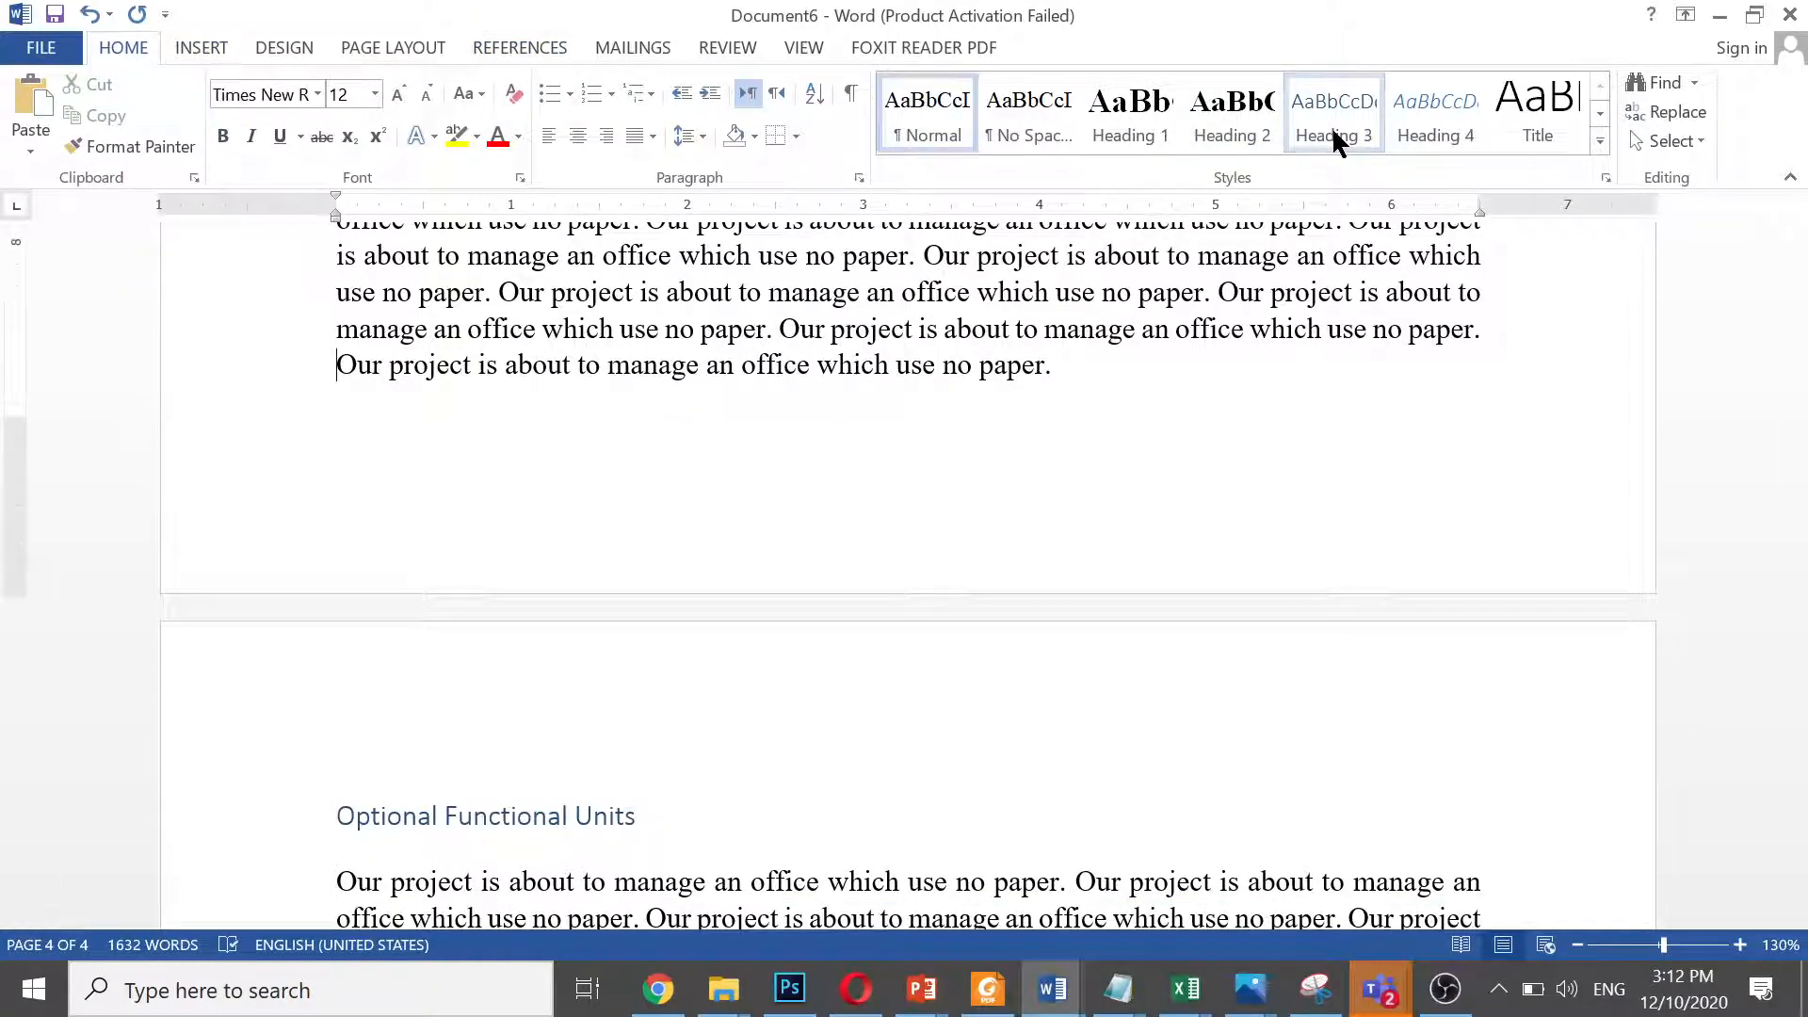
pyautogui.press('Up')
pyautogui.press('Up')
pyautogui.press('Up')
pyautogui.press('Up')
pyautogui.press('Up')
pyautogui.press('Up')
pyautogui.press('Up')
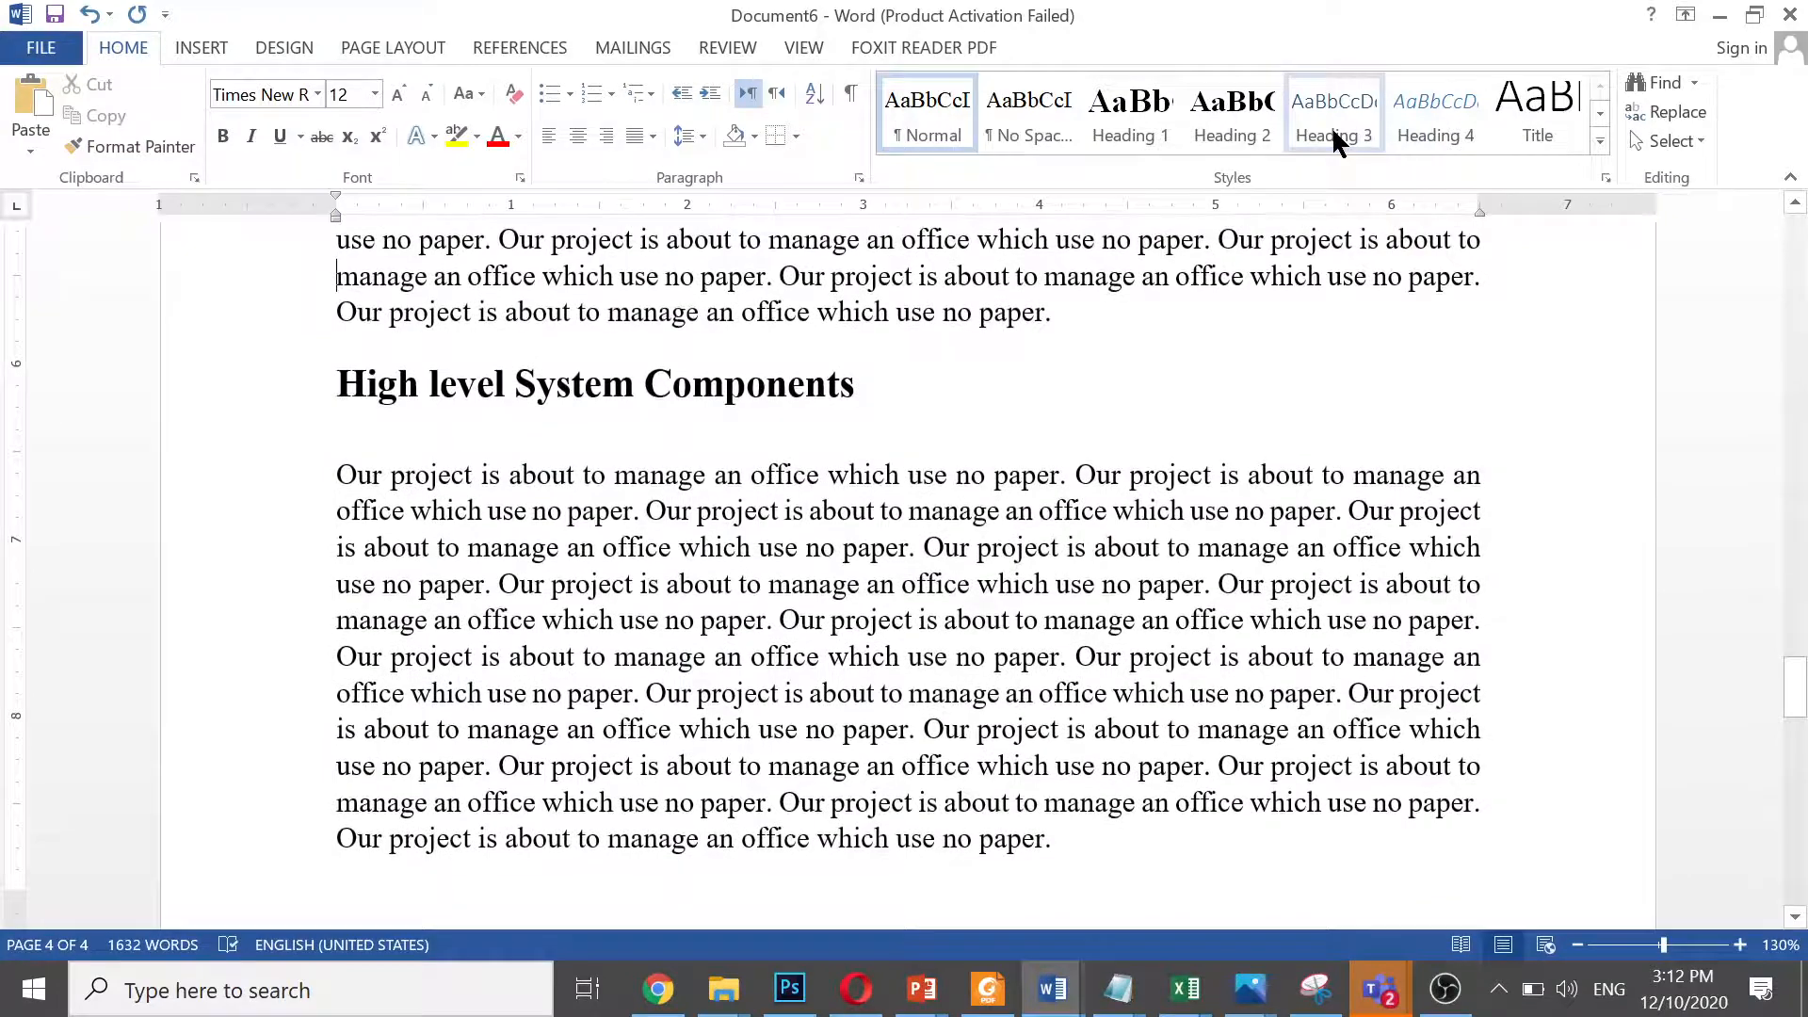
pyautogui.press('Up')
pyautogui.press('Up')
pyautogui.press('Up')
pyautogui.press('Up')
pyautogui.press('Up')
pyautogui.press('Up')
pyautogui.press('Up')
pyautogui.press('Up')
pyautogui.press('Up')
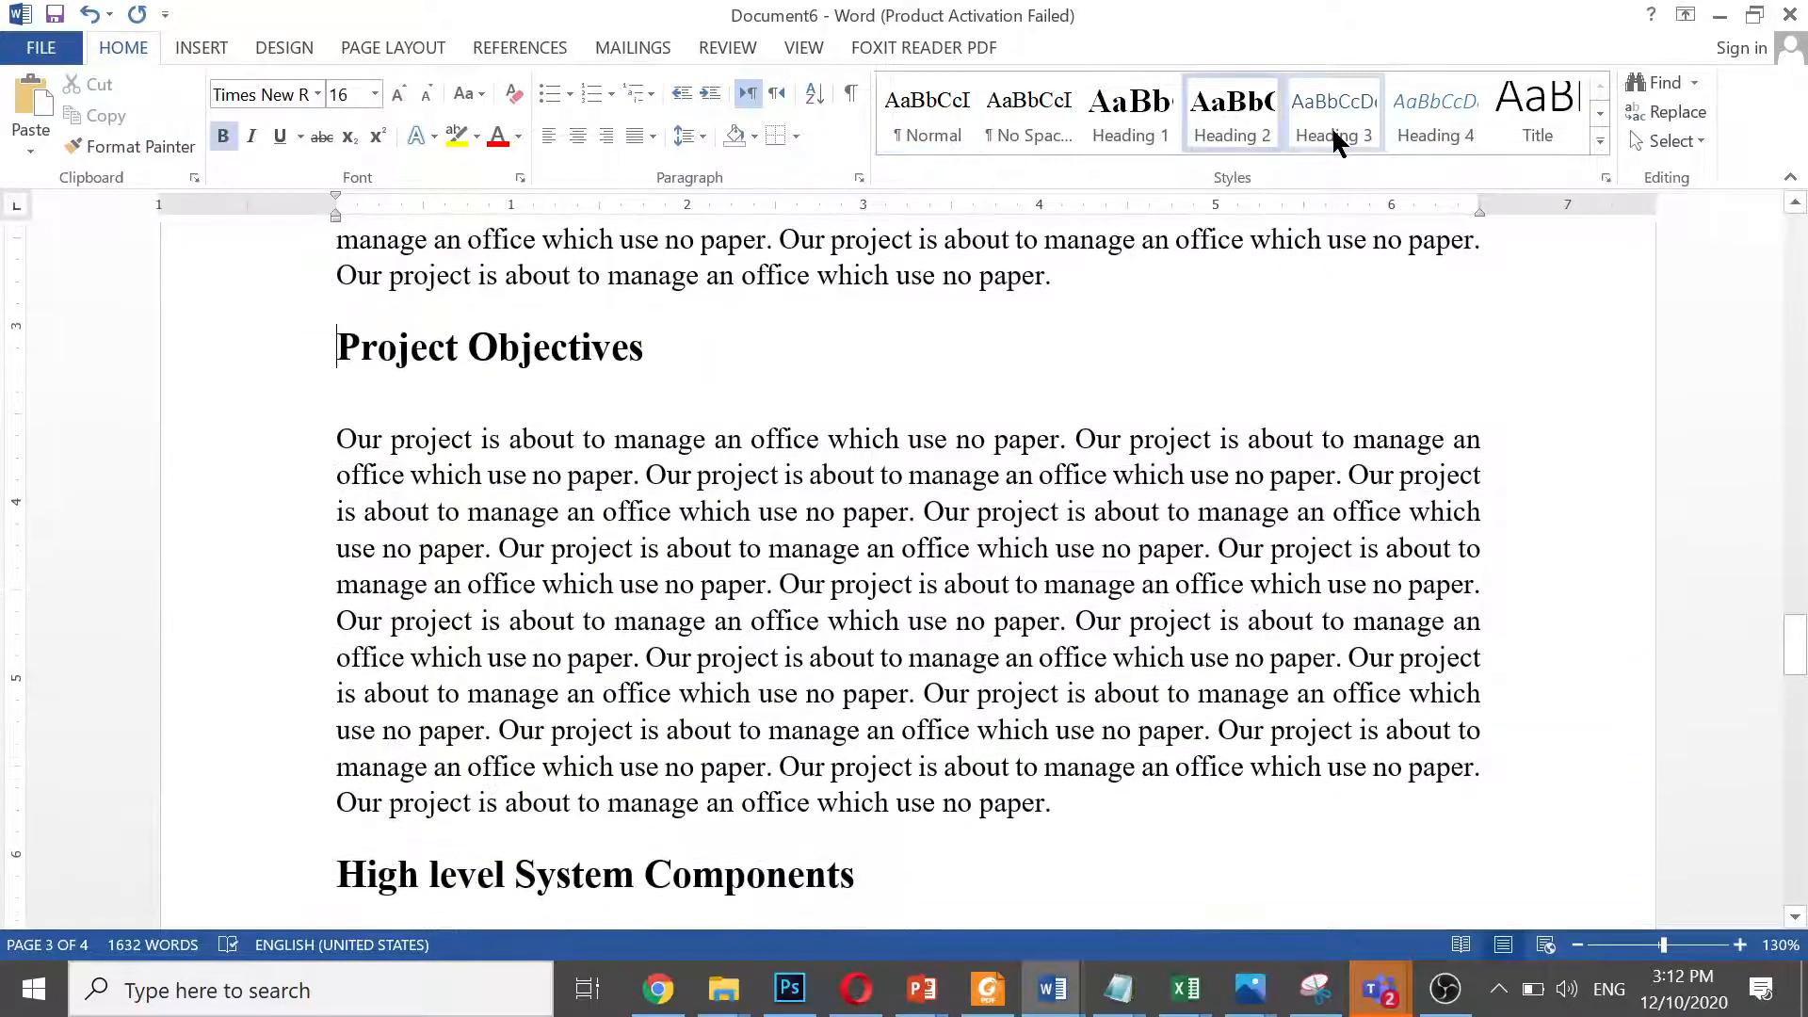
pyautogui.click(1332, 129)
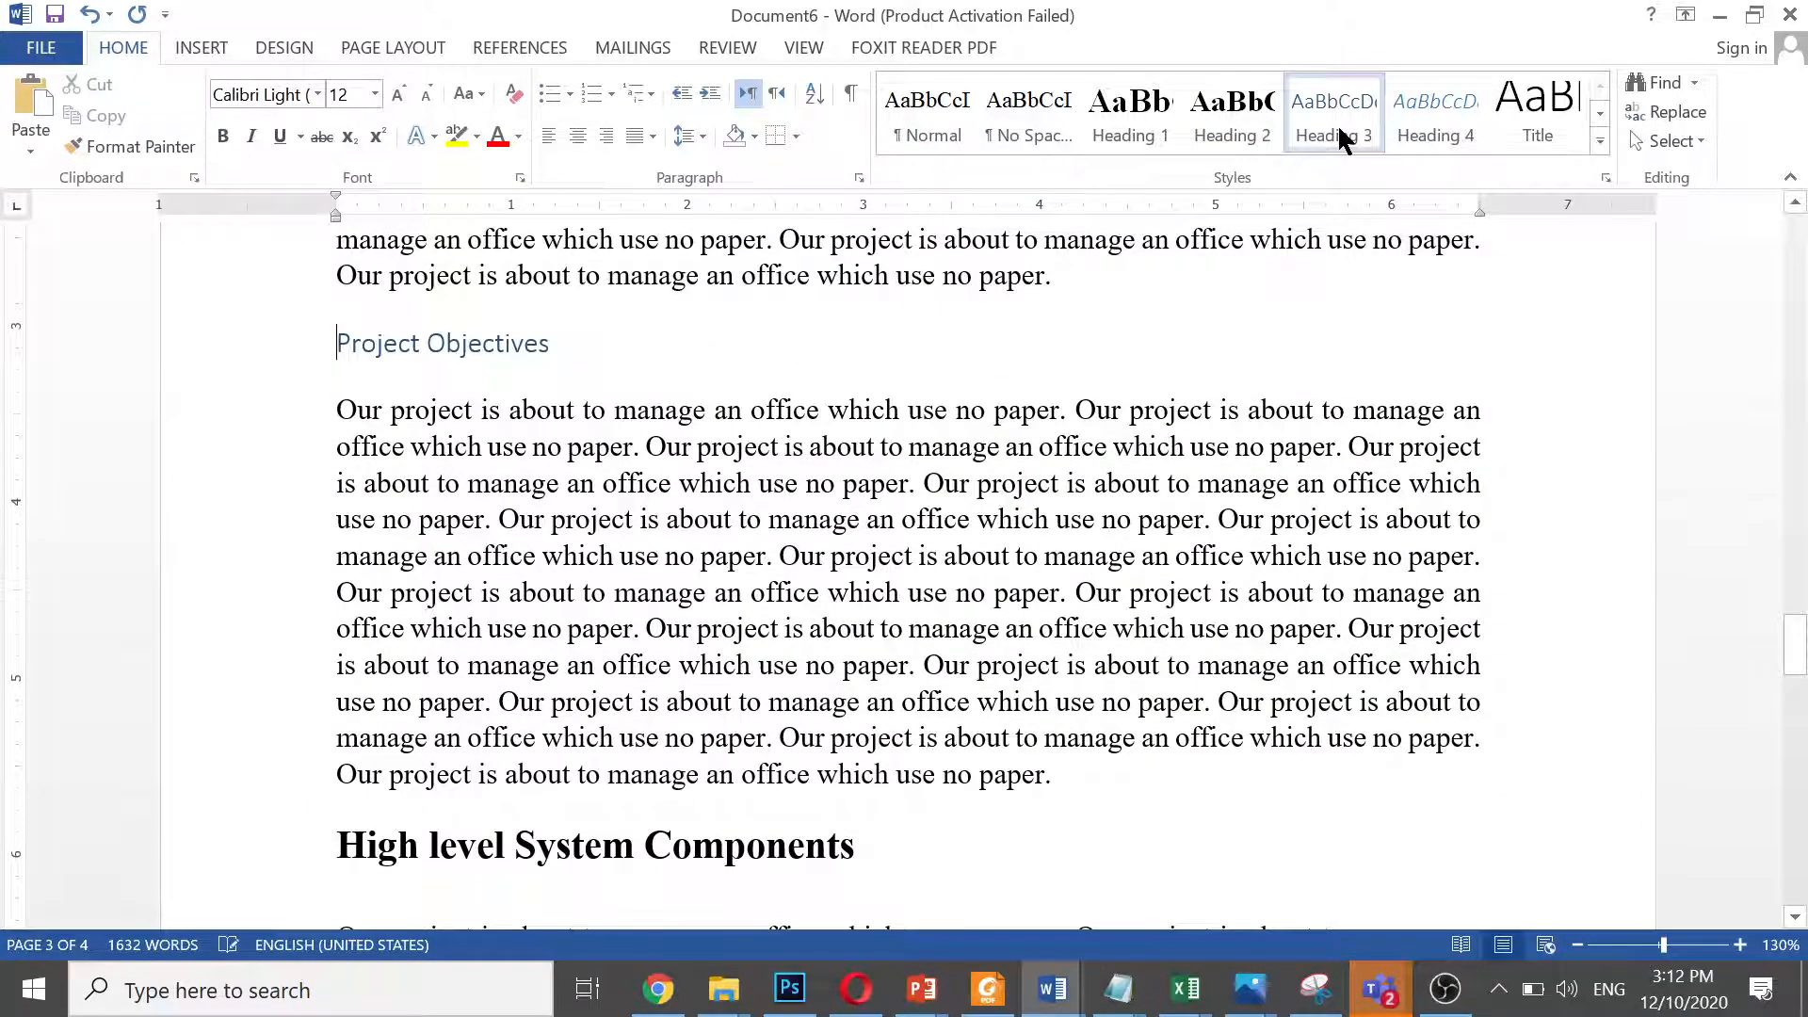
# Duplicate the body paragraph under the Project Goals heading, placing the copy directly above the Project Objectives title
pyautogui.press('Up')
pyautogui.press('Up')
pyautogui.press('Up')
pyautogui.press('Up')
pyautogui.press('Up')
pyautogui.press('Up')
pyautogui.press('Up')
pyautogui.press('Up')
pyautogui.press('Up')
pyautogui.press('Up')
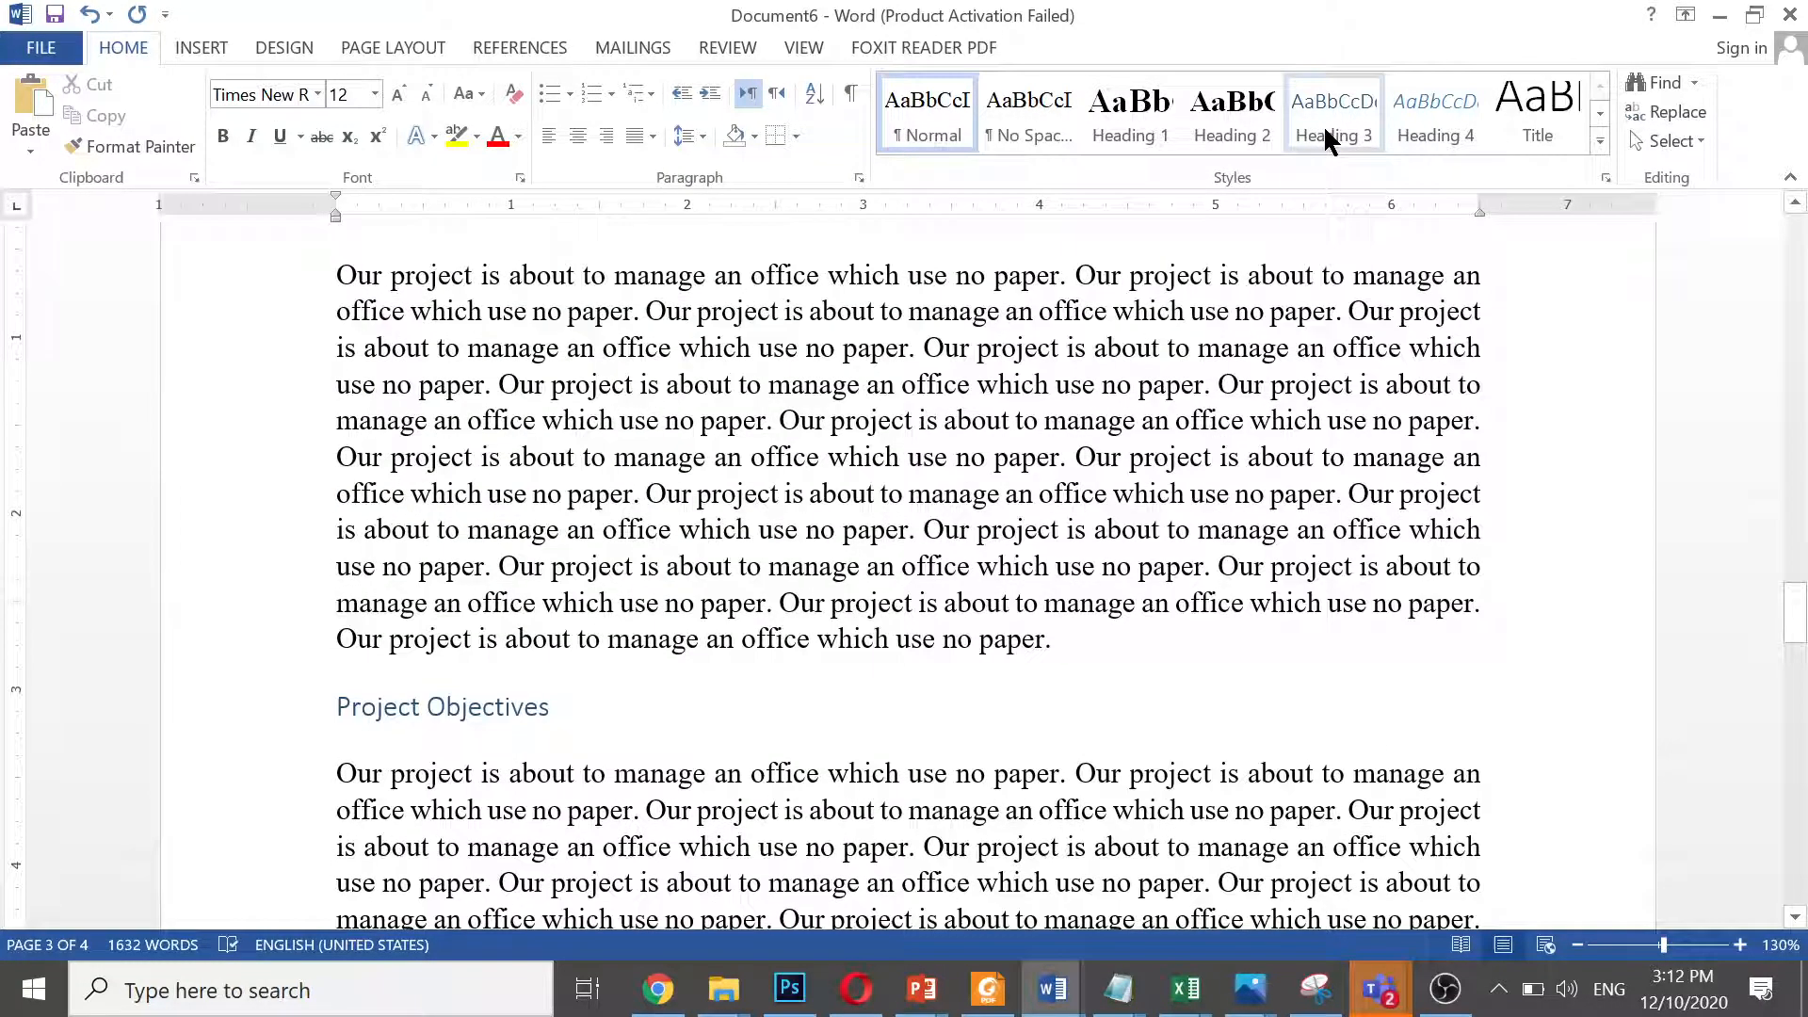
pyautogui.press('Up')
pyautogui.press('Up')
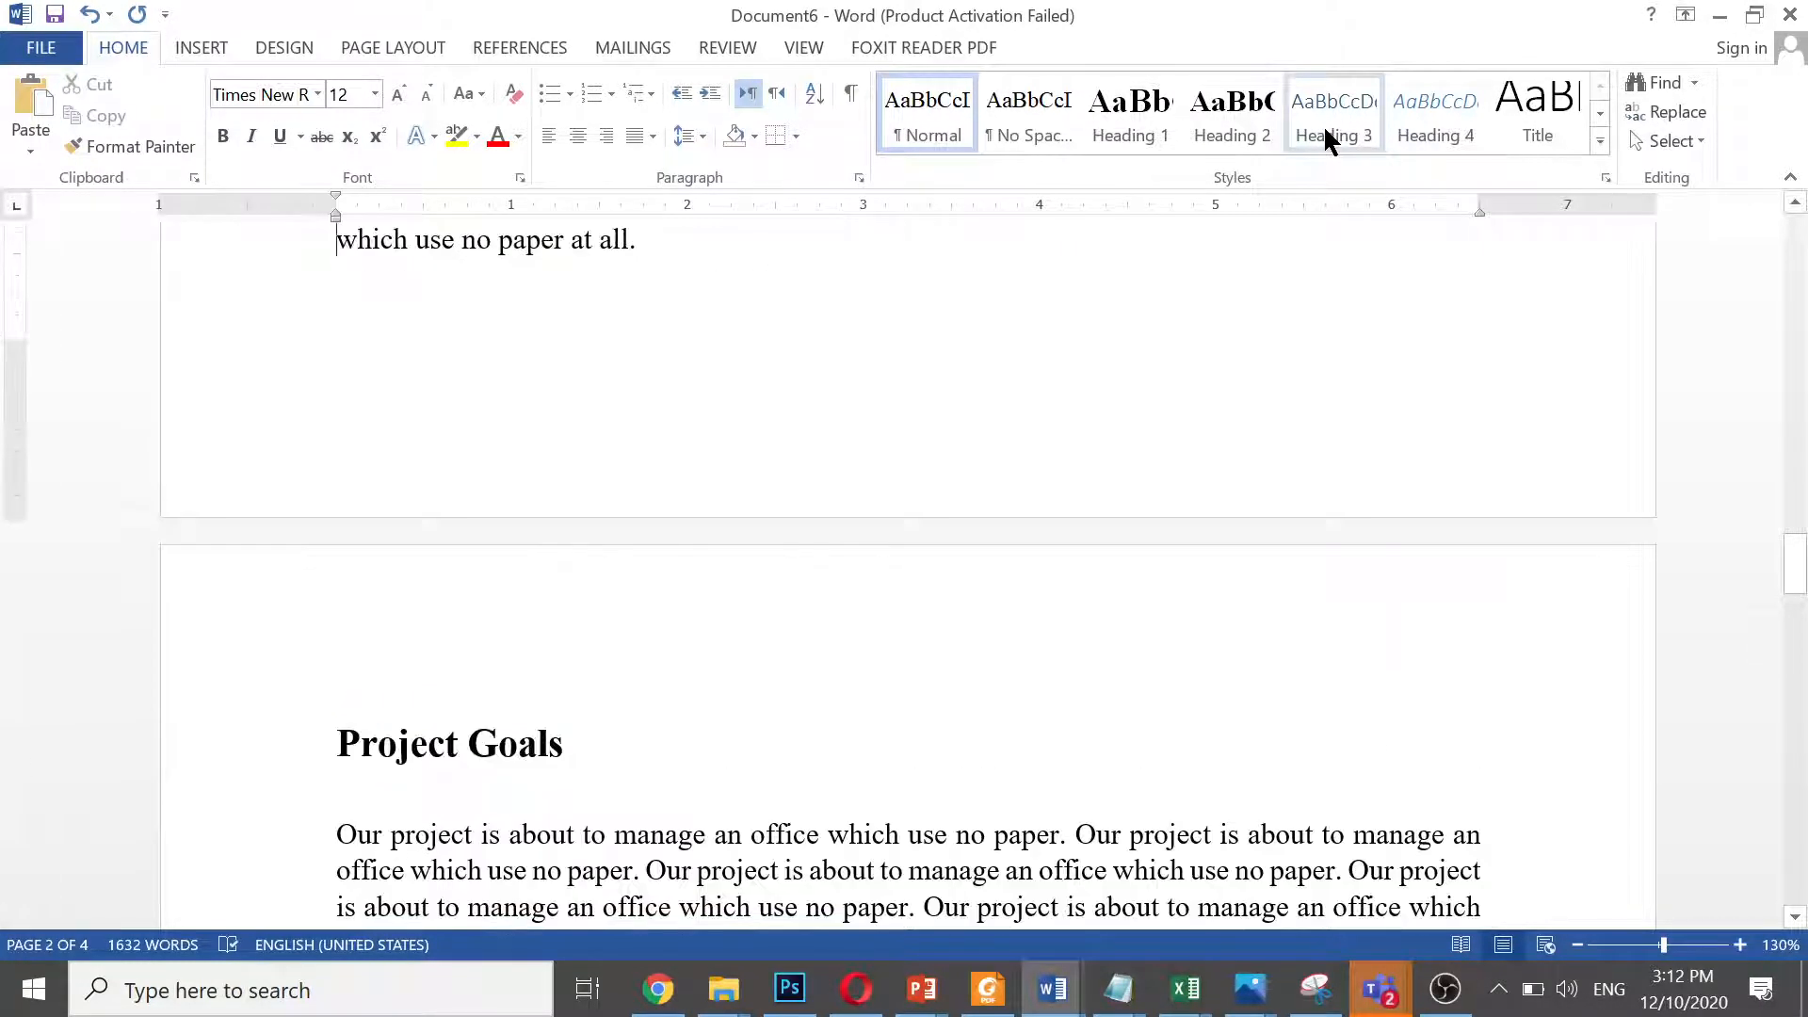
pyautogui.press('Down')
pyautogui.press('Down')
pyautogui.press('Down')
pyautogui.press('Down')
pyautogui.press('Down')
pyautogui.press('Down')
pyautogui.press('Down')
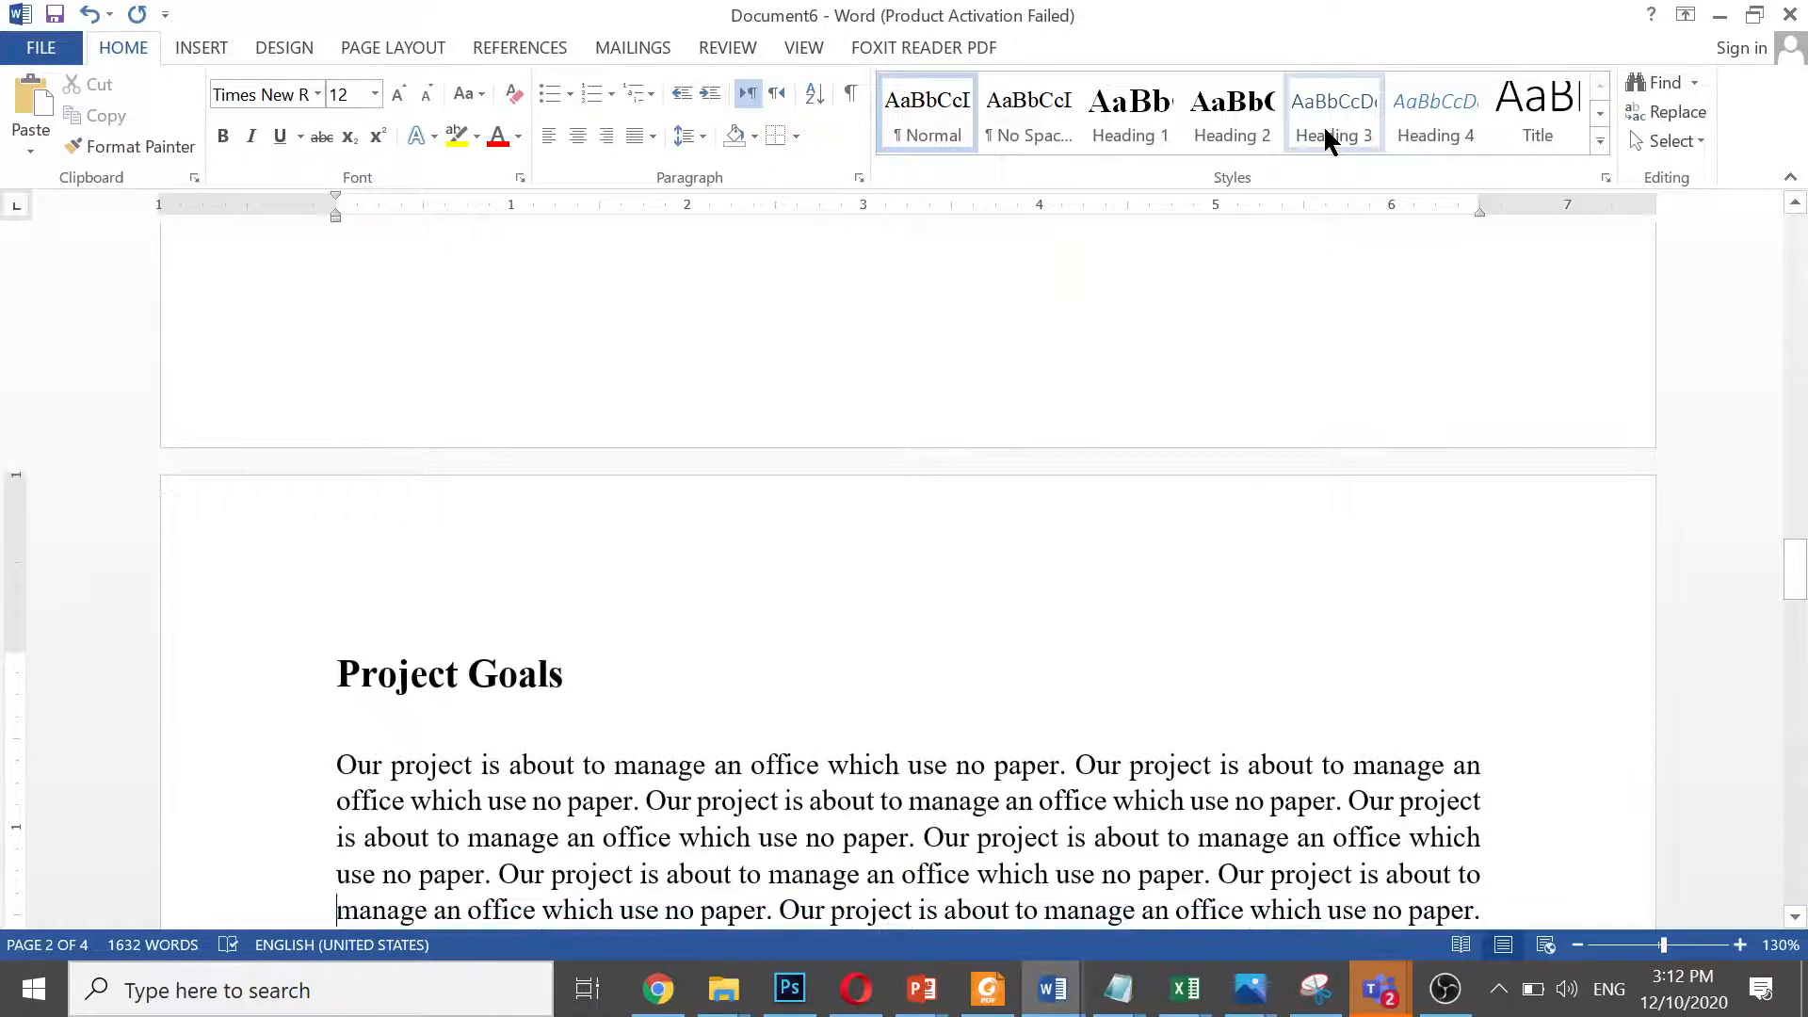
pyautogui.press('Down')
pyautogui.press('Down')
pyautogui.press('Down')
pyautogui.press('Down')
pyautogui.press('Down')
pyautogui.press('Down')
pyautogui.press('Down')
pyautogui.press('Down')
pyautogui.press('Down')
pyautogui.press('Down')
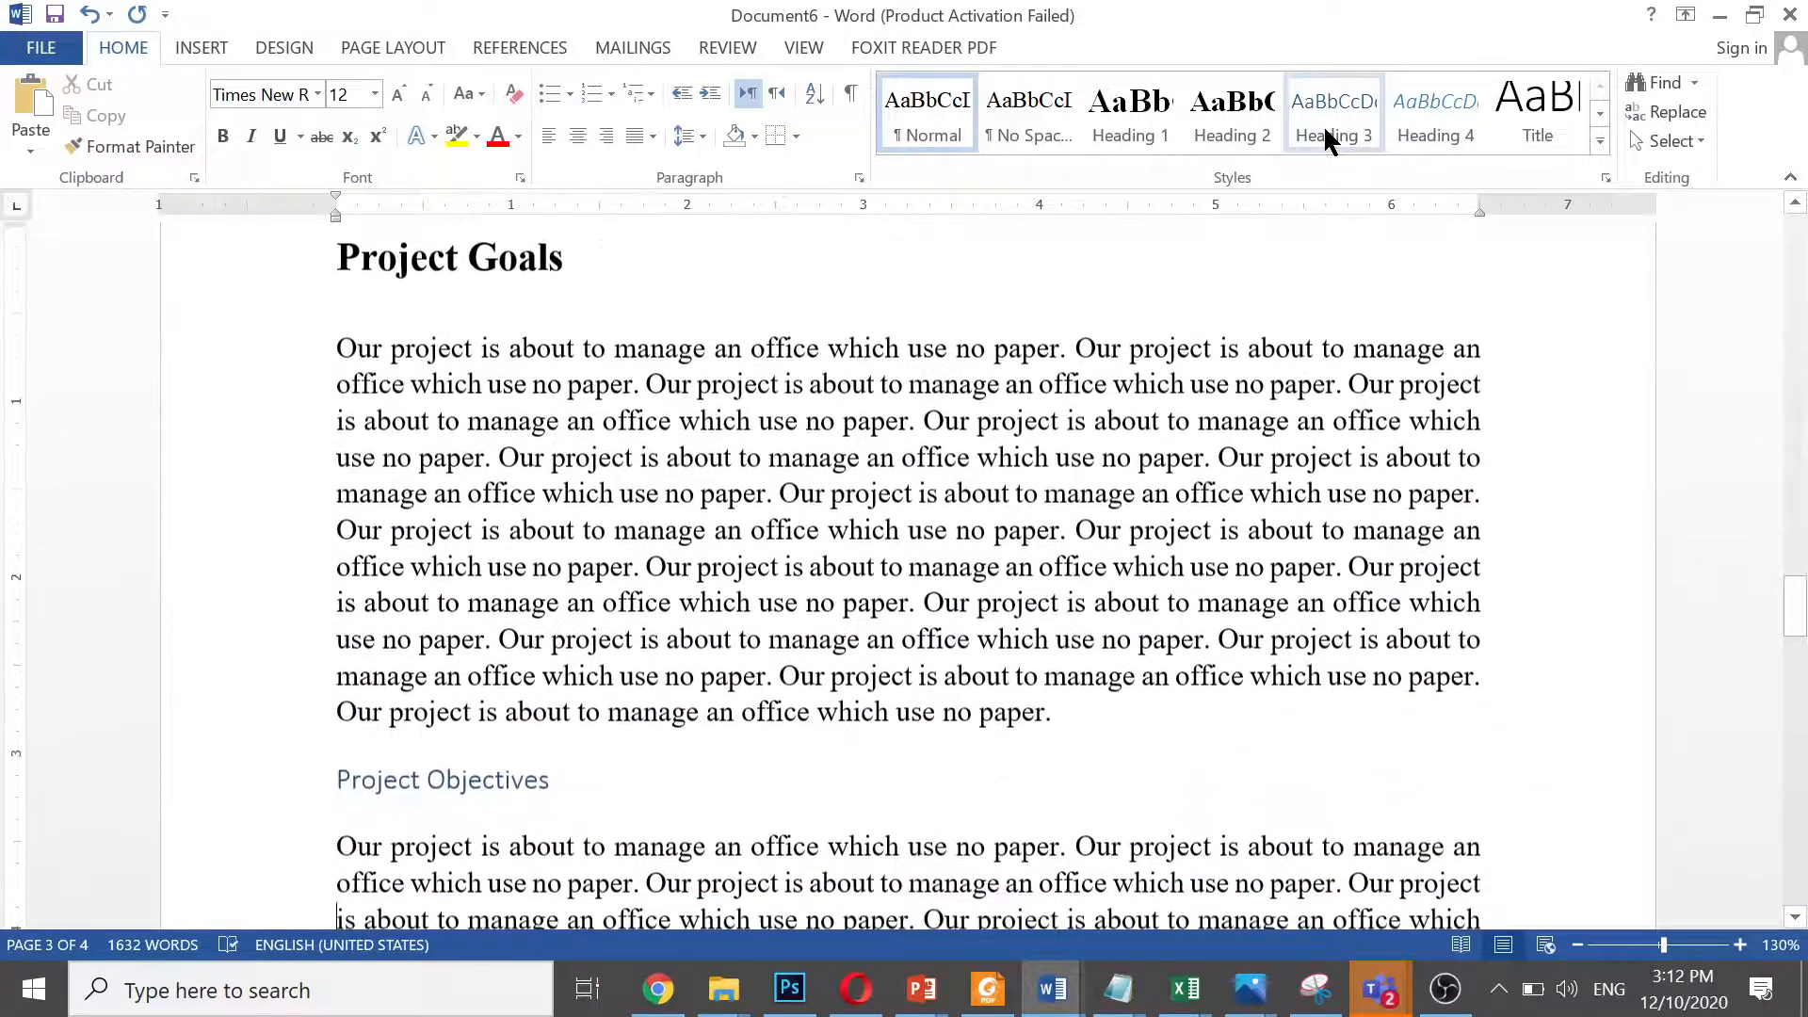
pyautogui.hotkey('ctrl', 'Up')
pyautogui.hotkey('ctrl', 'Up')
pyautogui.hotkey('ctrl', 'Up')
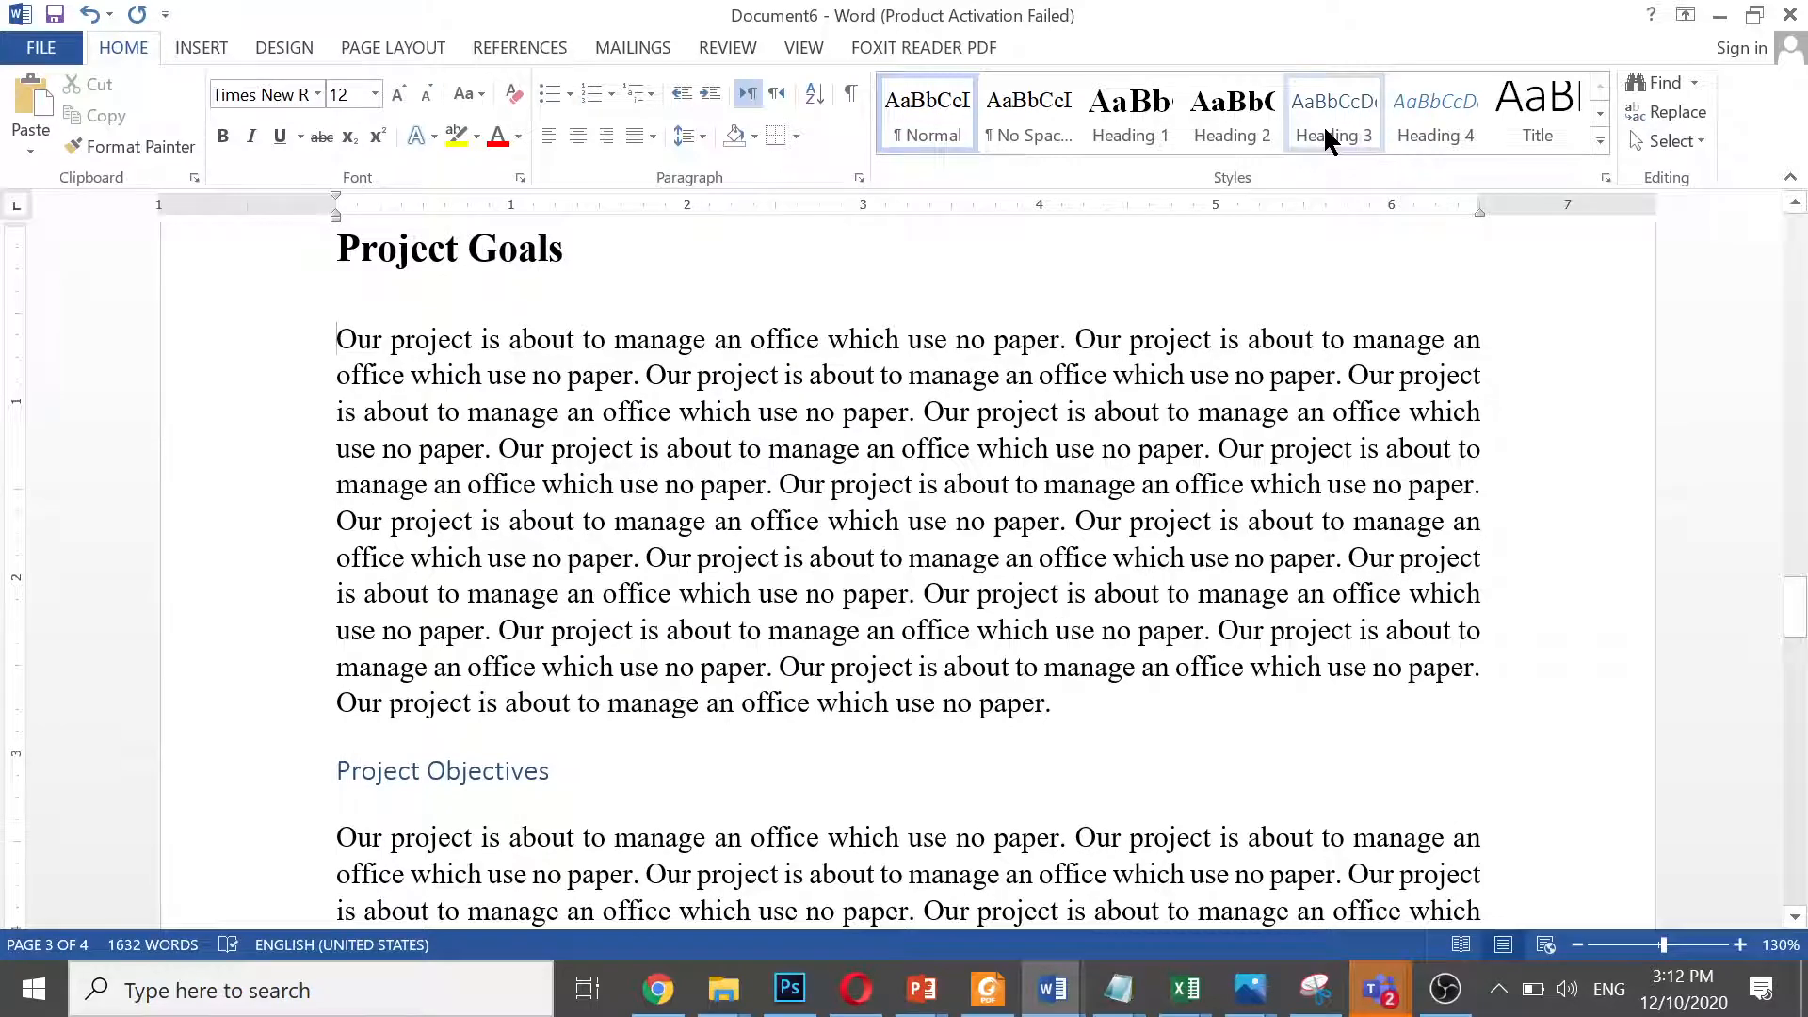
pyautogui.hotkey('ctrl', 'shift', 'Down')
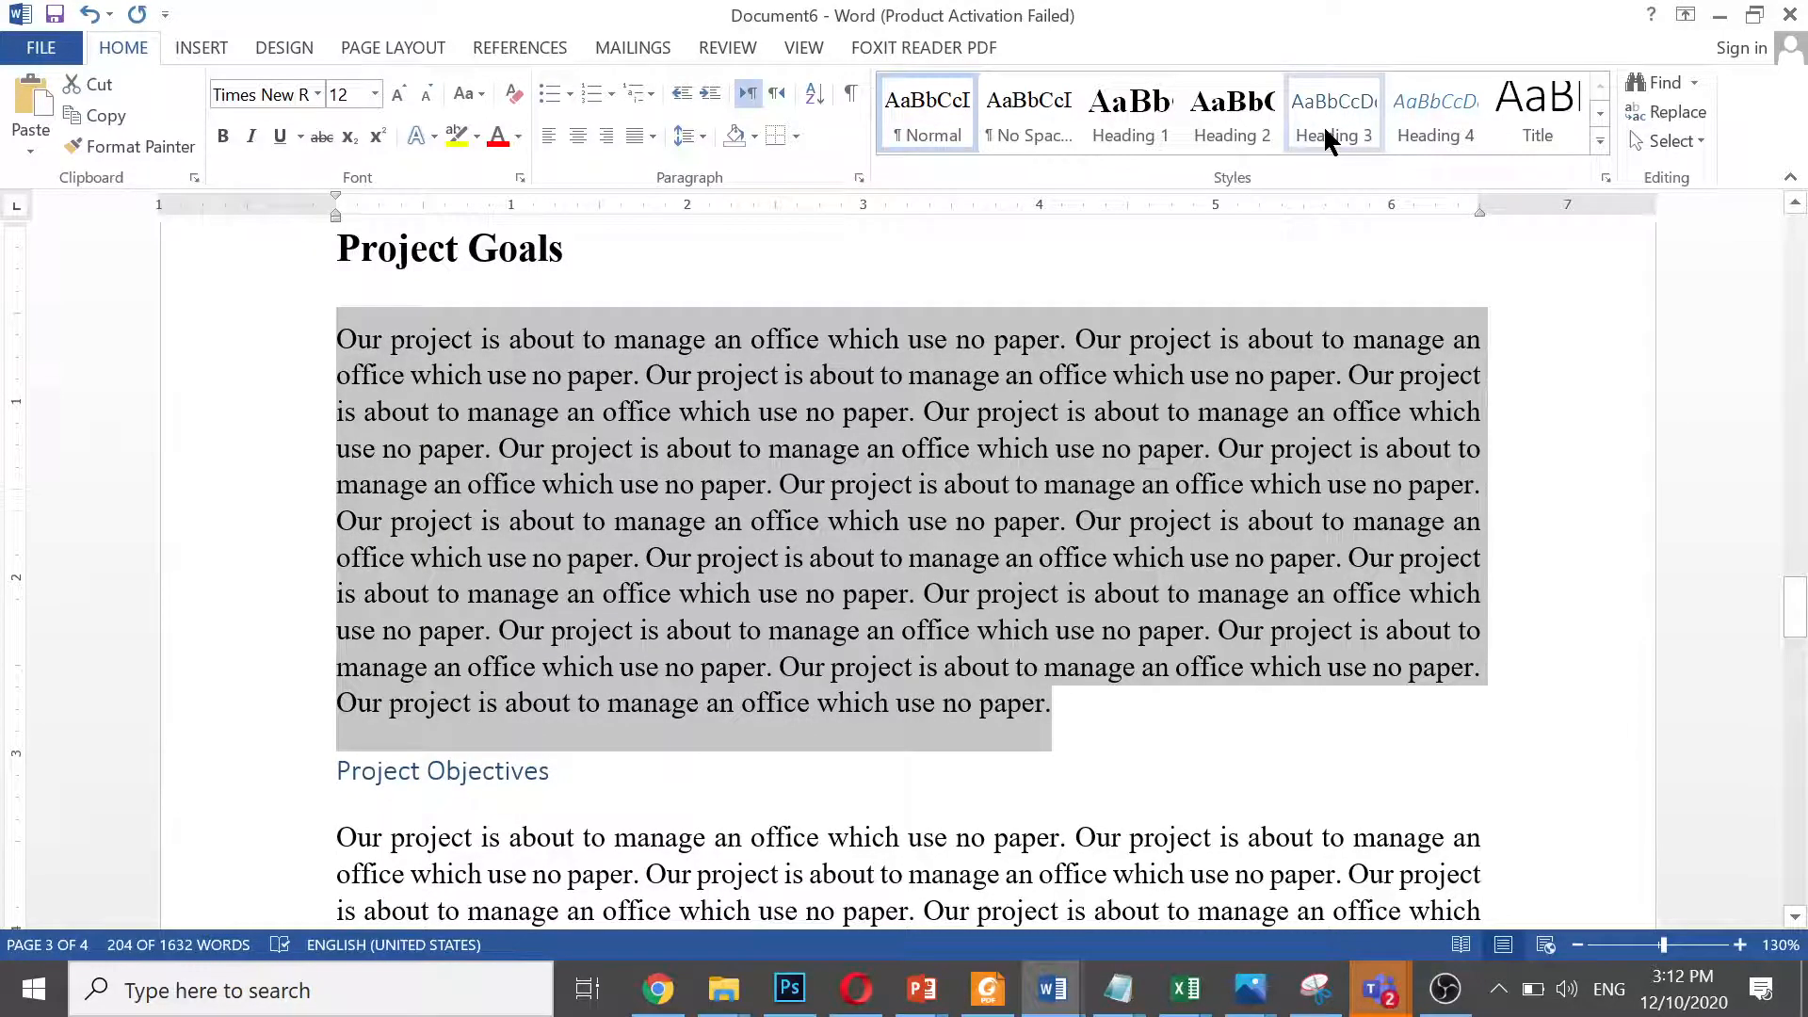
pyautogui.press('Right')
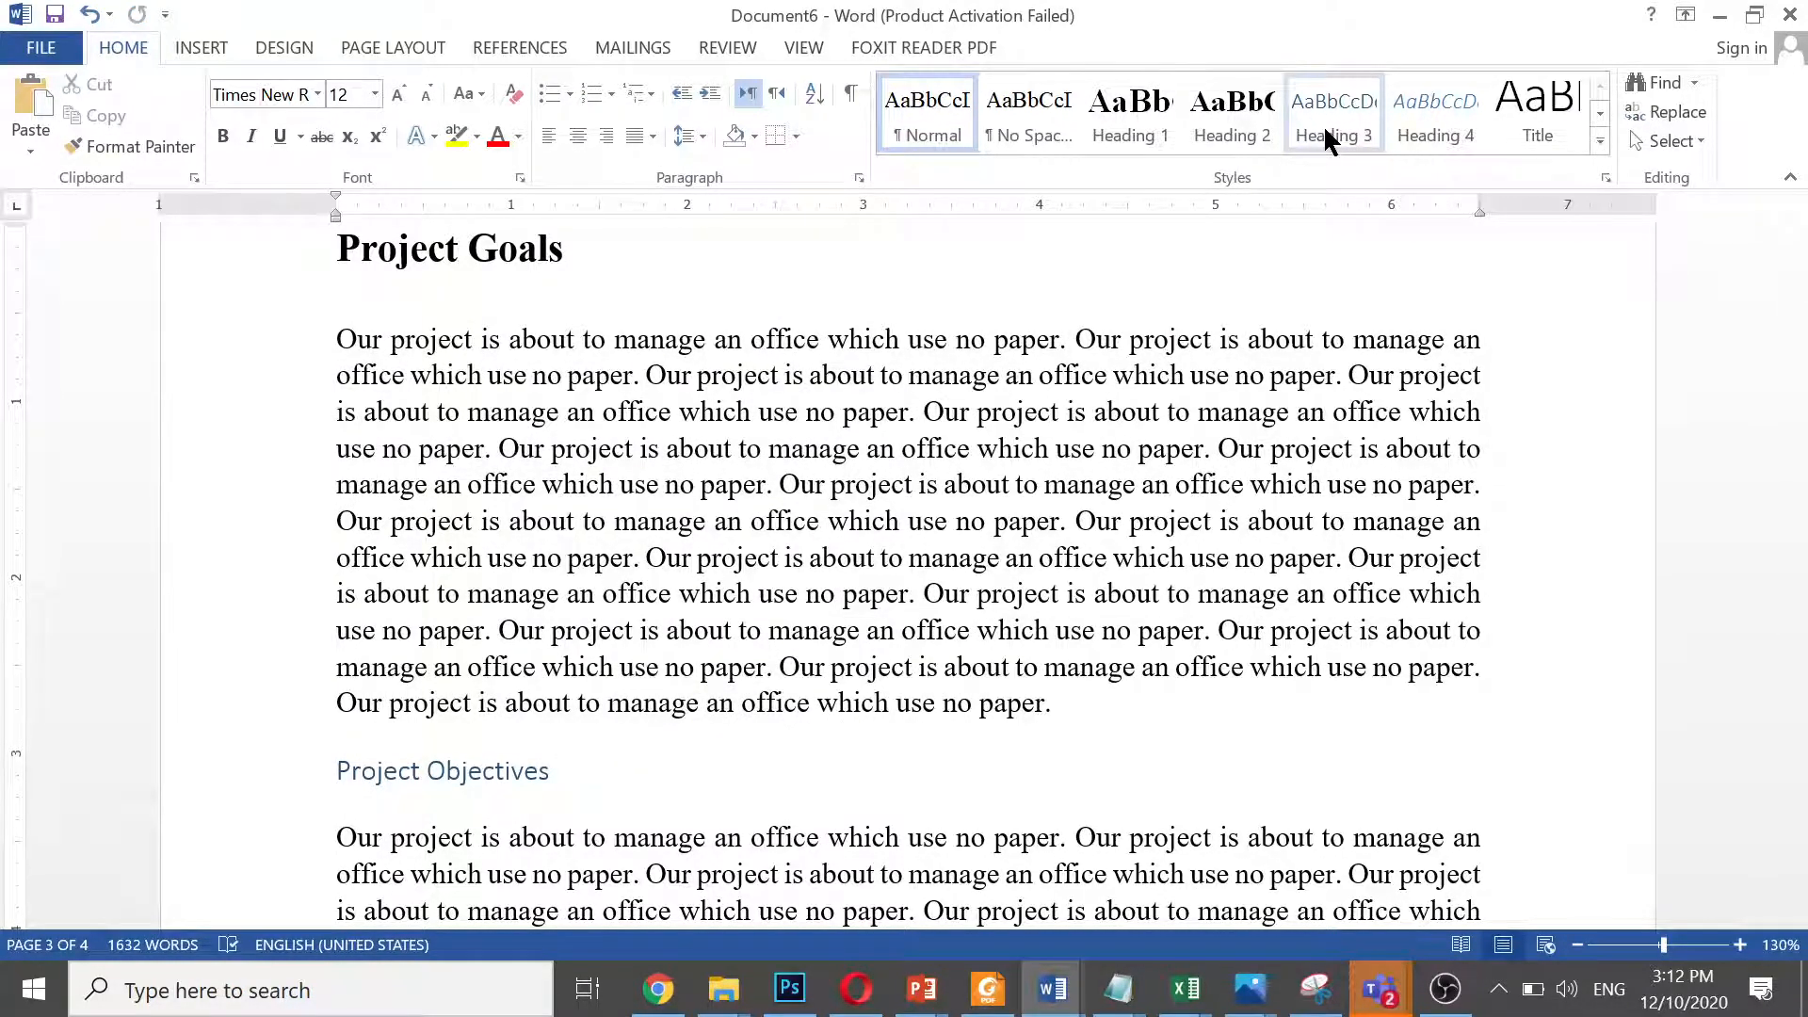
pyautogui.press('Return')
pyautogui.hotkey('ctrl', 'v')
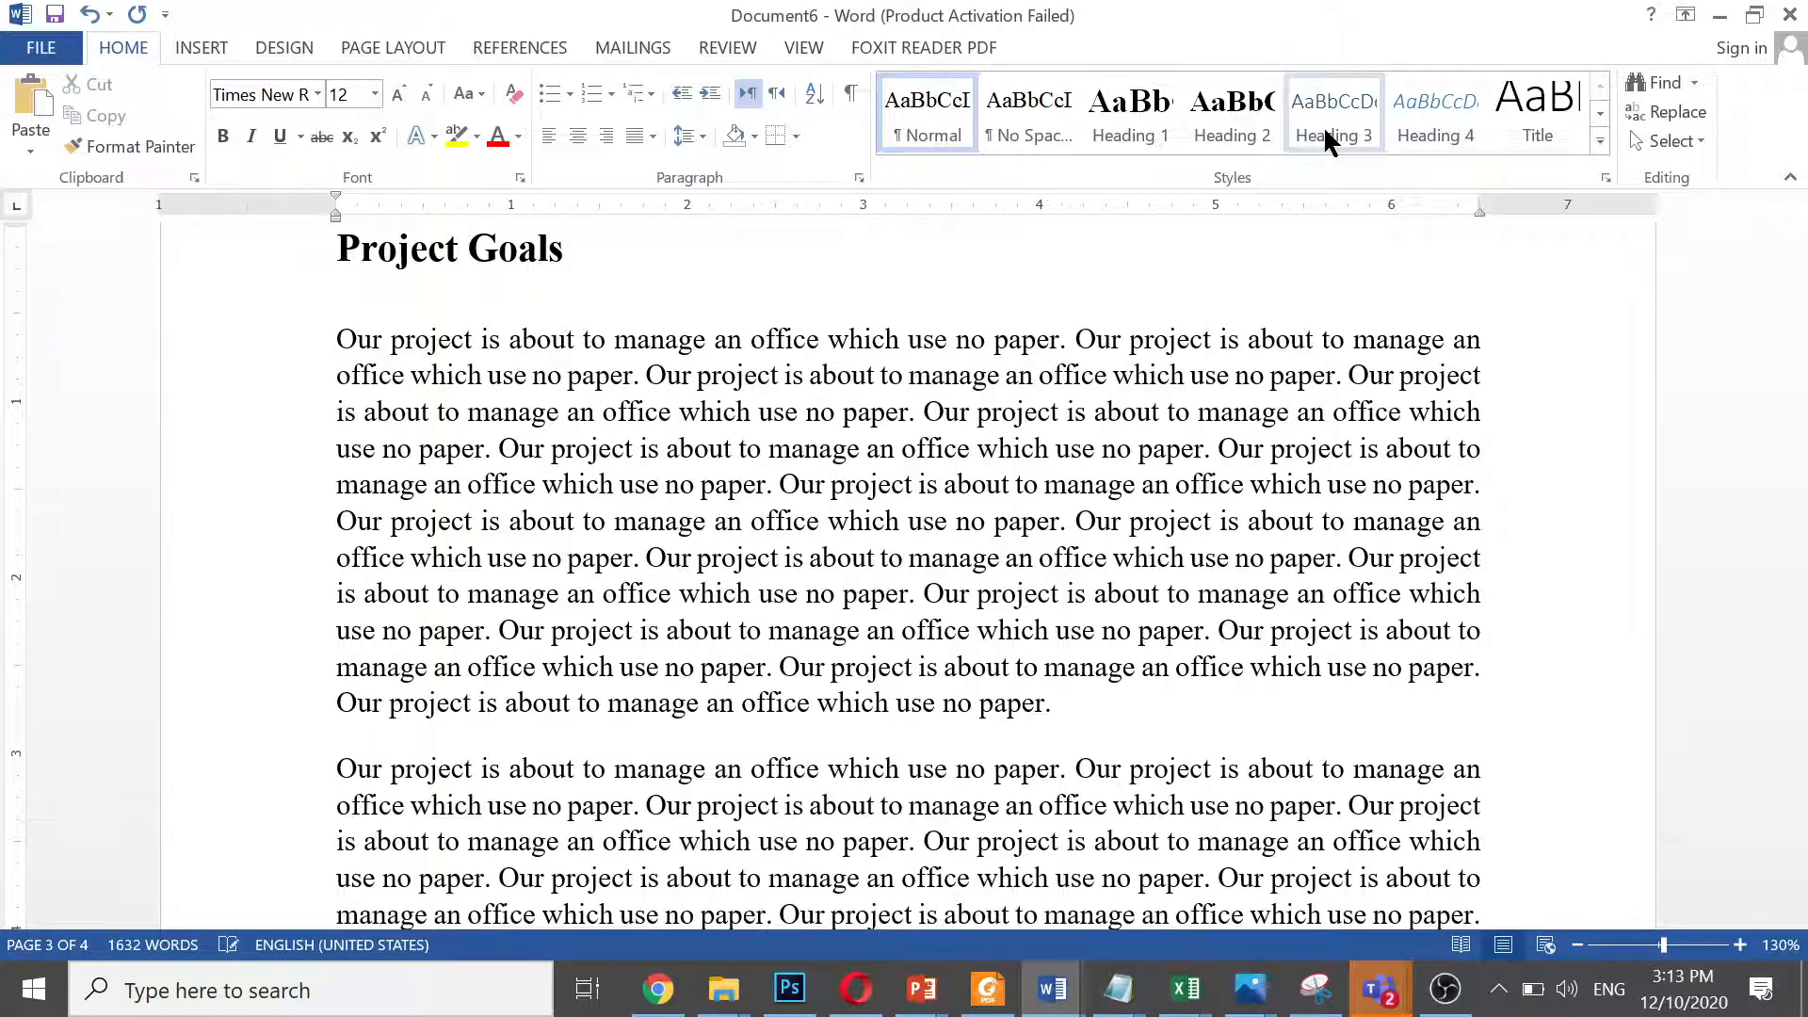
# Copy the Project Objectives title together with the body paragraph beneath it
pyautogui.press('Down')
pyautogui.press('Down')
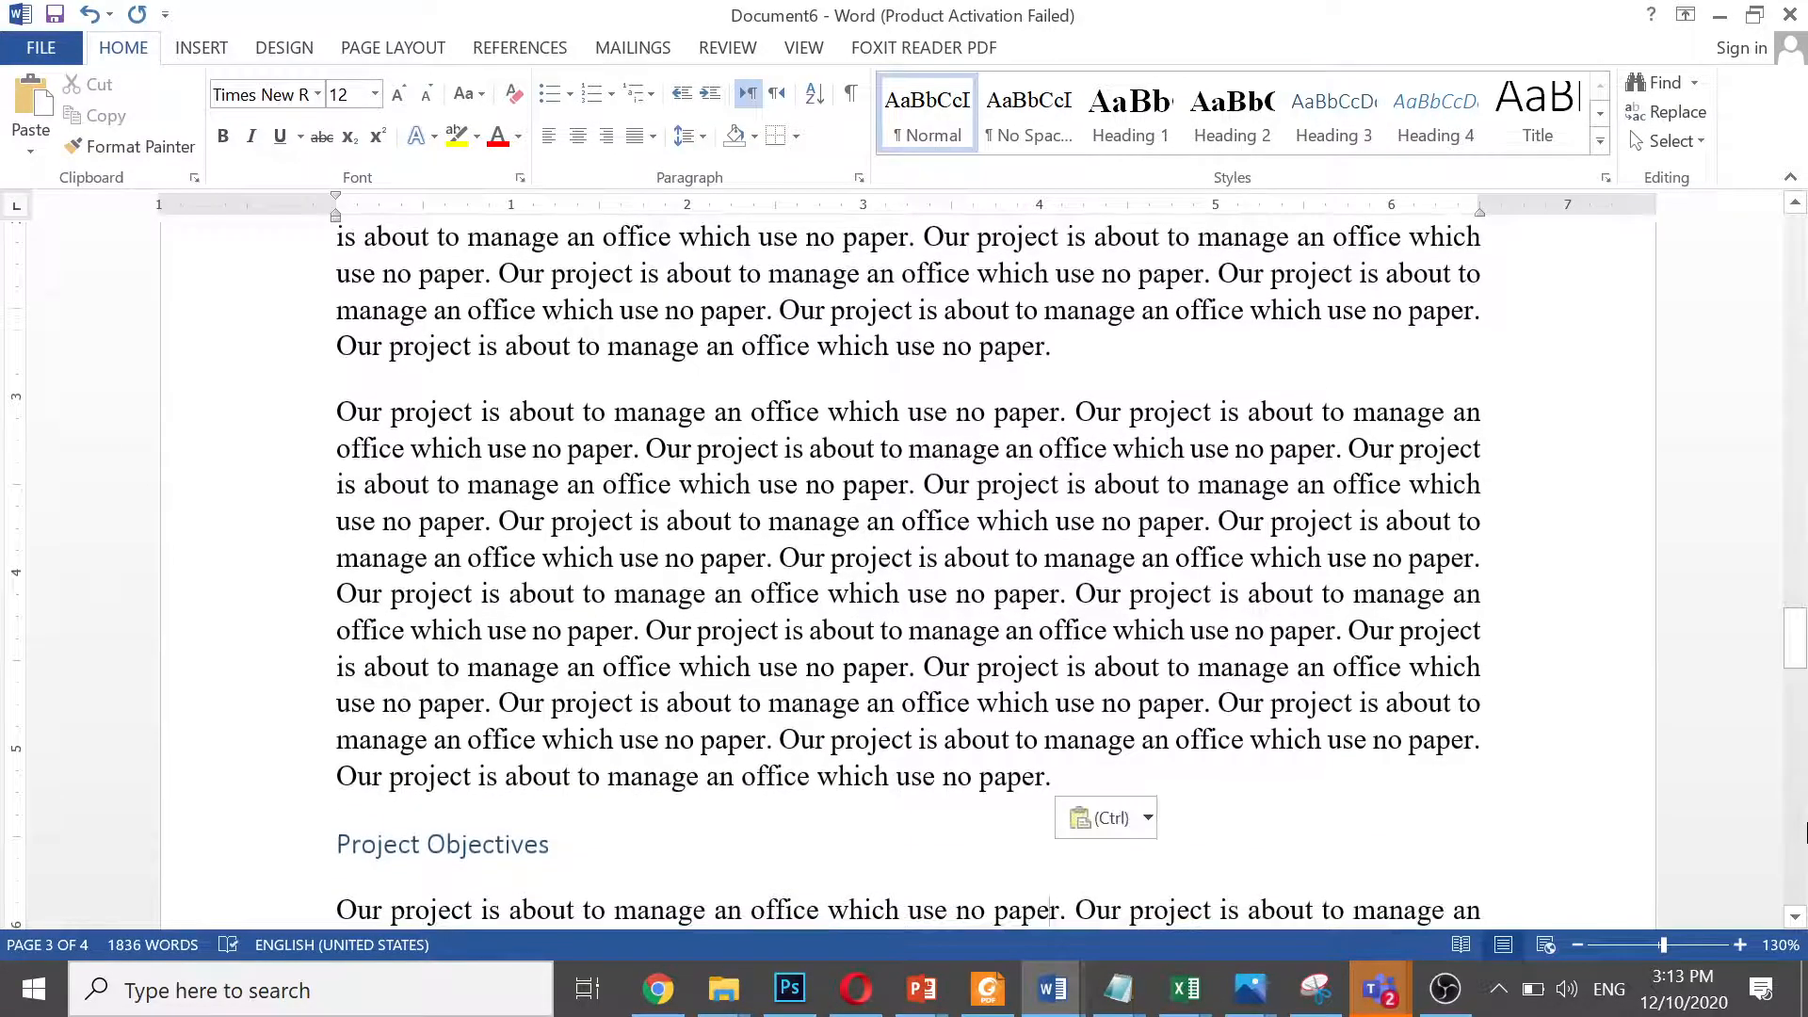
pyautogui.press('Up')
pyautogui.press('Up')
pyautogui.press('Right')
pyautogui.hotkey('shift', 'Down')
pyautogui.hotkey('shift', 'Down')
pyautogui.hotkey('shift', 'Down')
pyautogui.hotkey('shift', 'Down')
pyautogui.hotkey('shift', 'Down')
pyautogui.hotkey('shift', 'Down')
pyautogui.hotkey('shift', 'Down')
pyautogui.hotkey('shift', 'Down')
pyautogui.hotkey('shift', 'Down')
pyautogui.hotkey('shift', 'Down')
pyautogui.hotkey('shift', 'Down')
pyautogui.hotkey('shift', 'Down')
pyautogui.hotkey('ctrl', 'c')
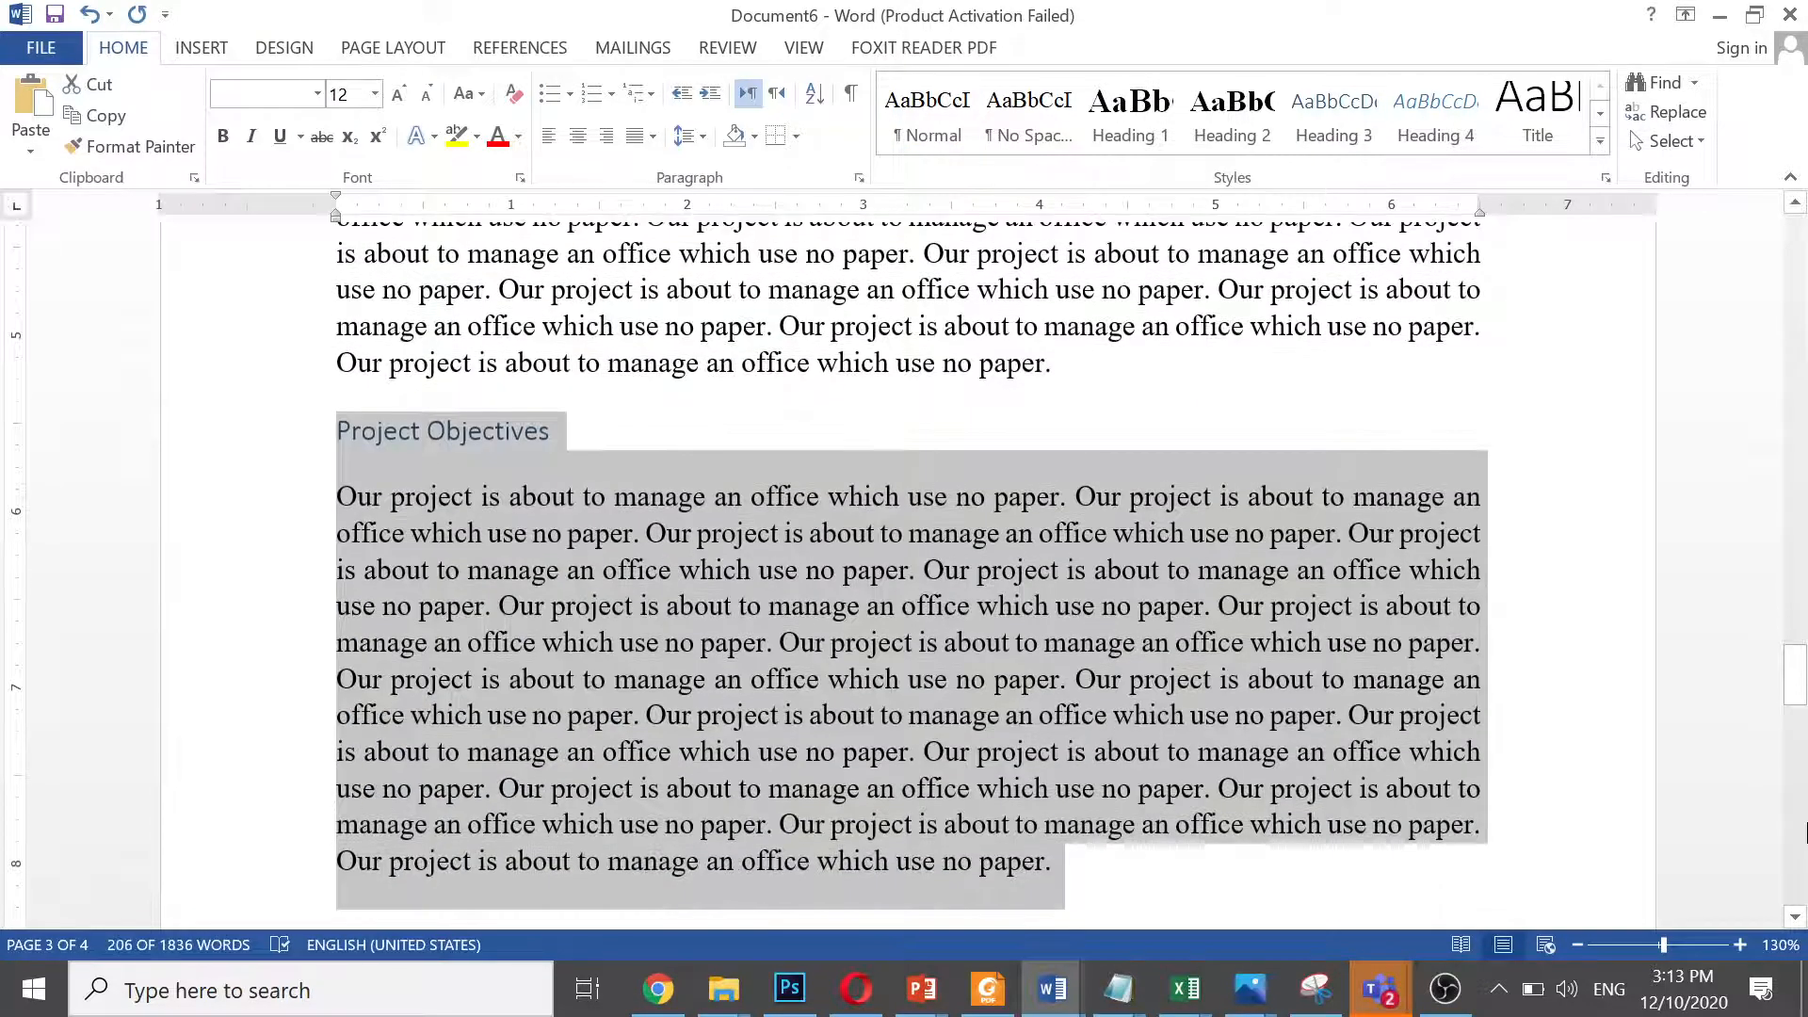
# Paste three copies of the Project Objectives section after the High level System Components text and delete the leftover blank line
pyautogui.press('Delete')
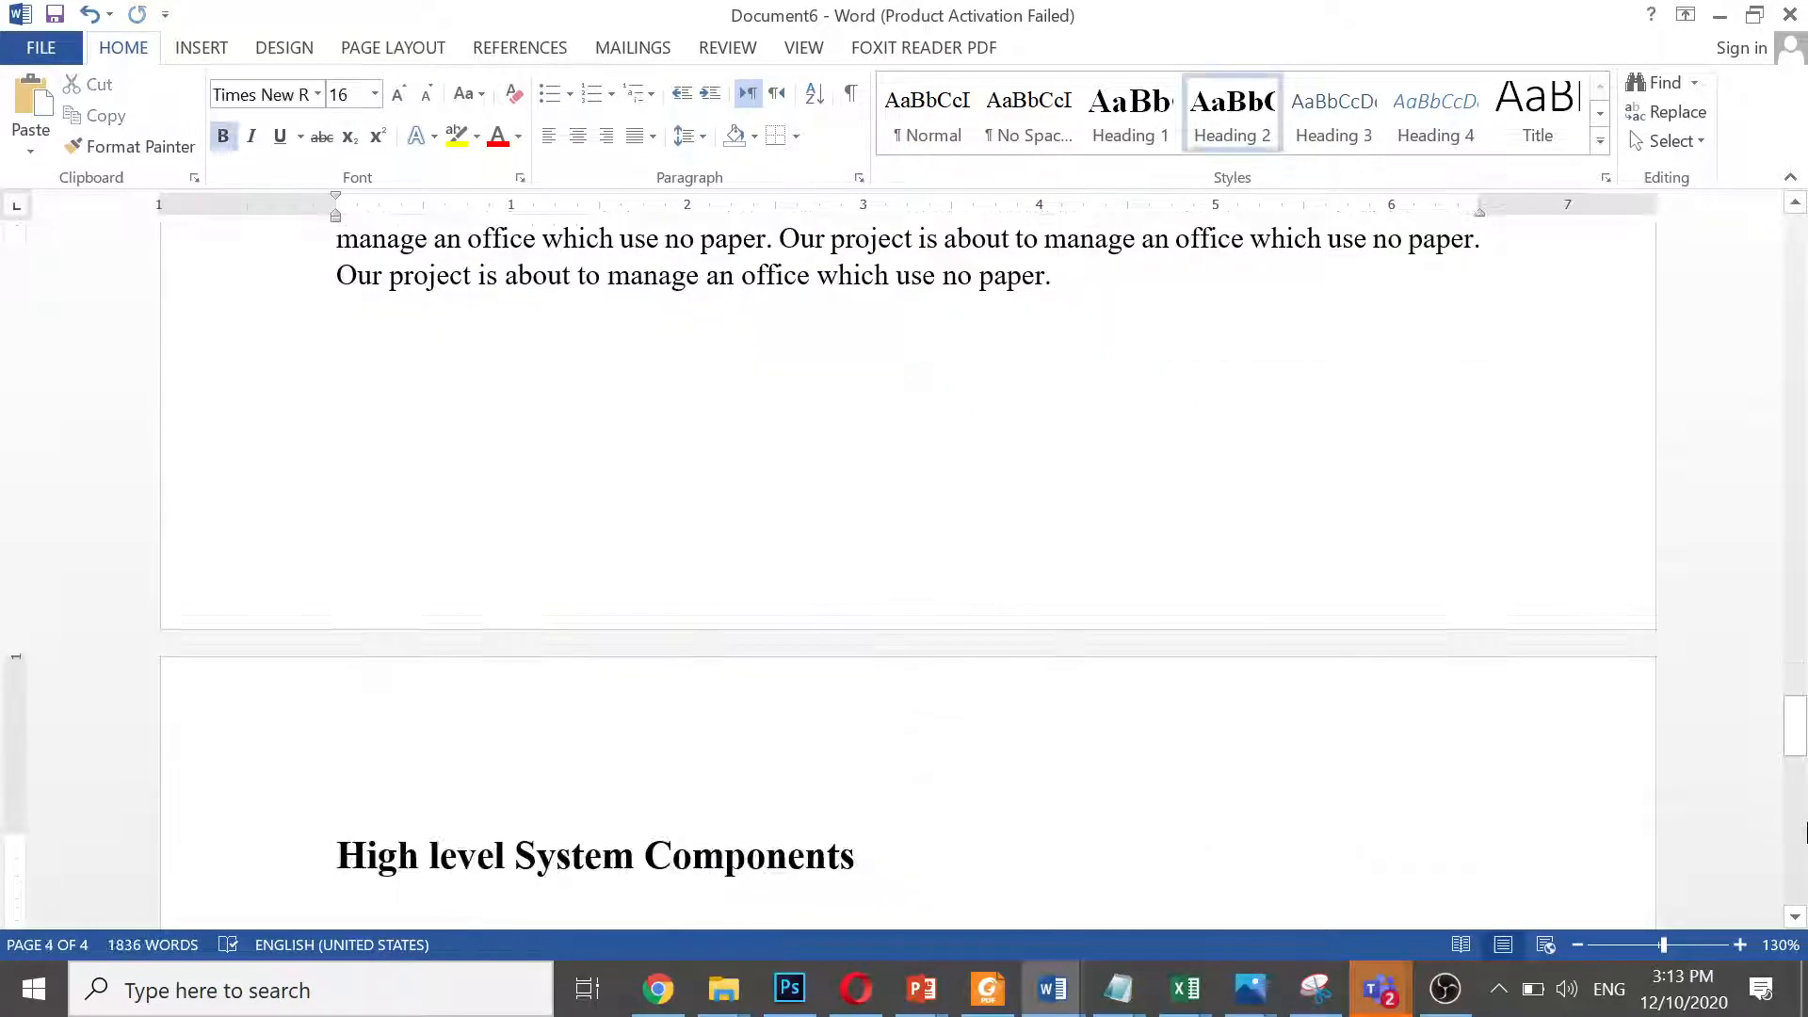
pyautogui.scroll(-3, 1805, 831)
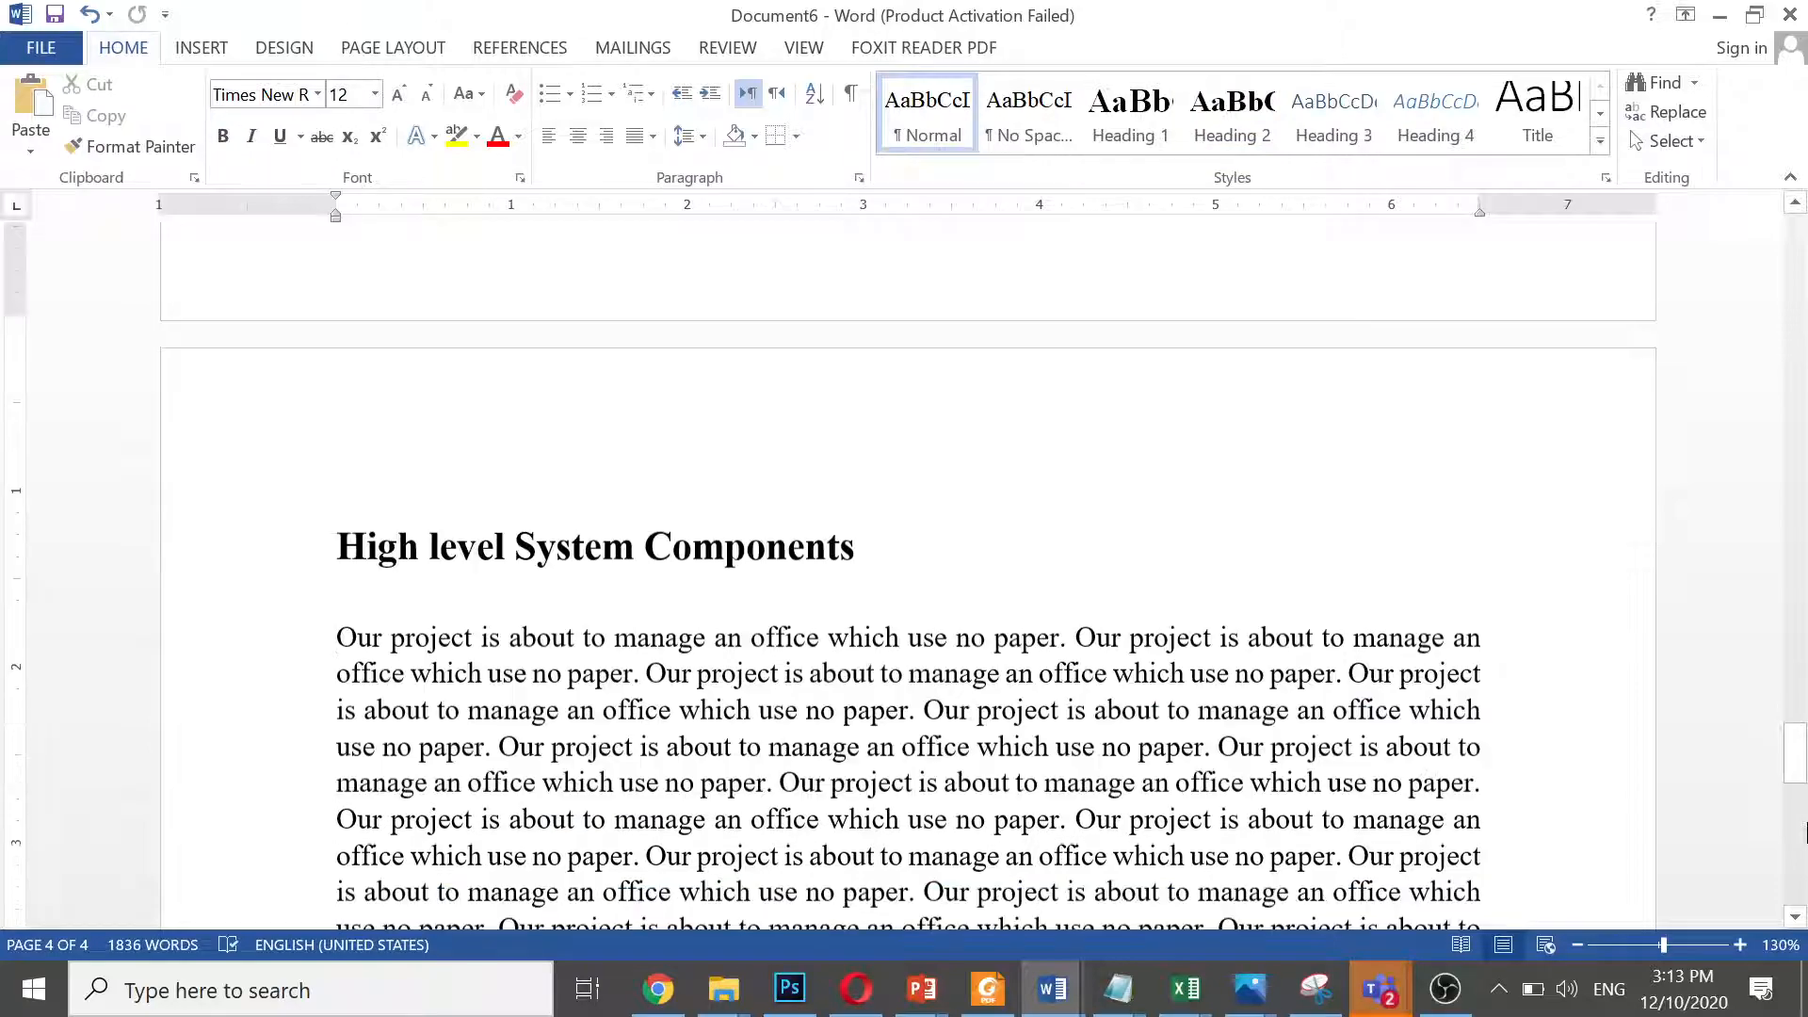
pyautogui.scroll(-3, 1806, 830)
pyautogui.press('Return')
pyautogui.hotkey('ctrl', 'v')
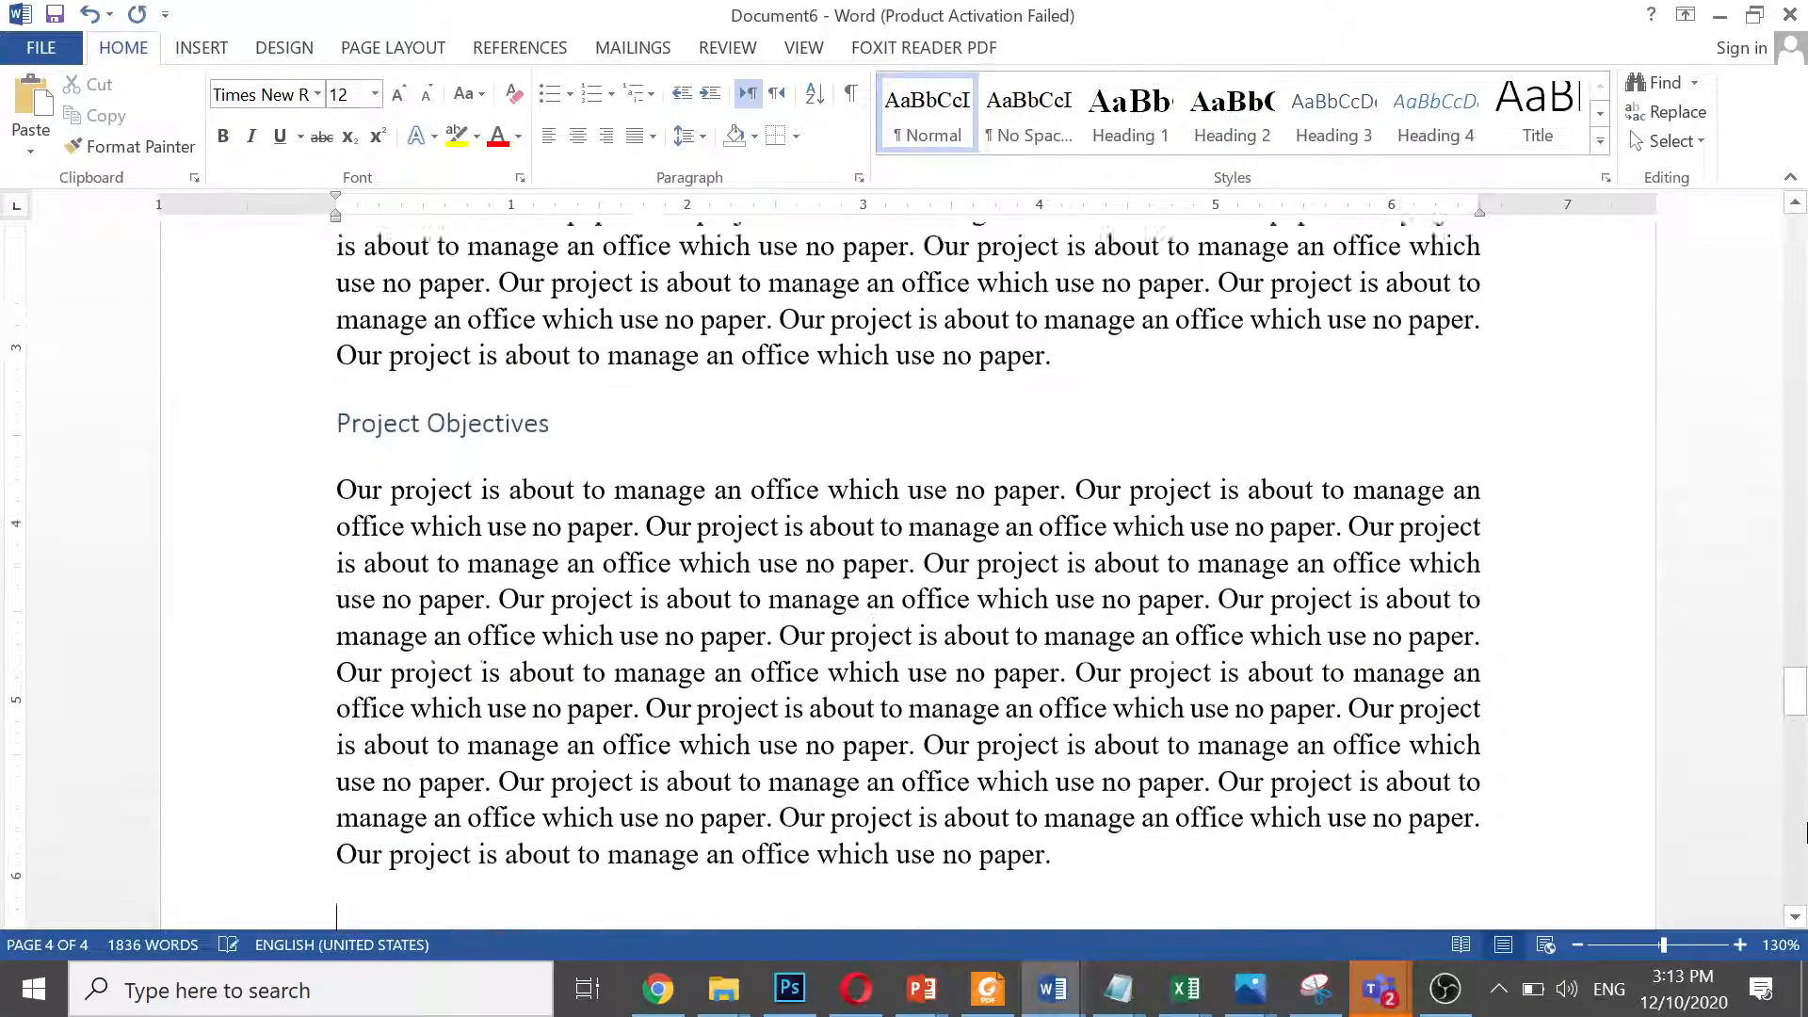
pyautogui.hotkey('ctrl', 'v')
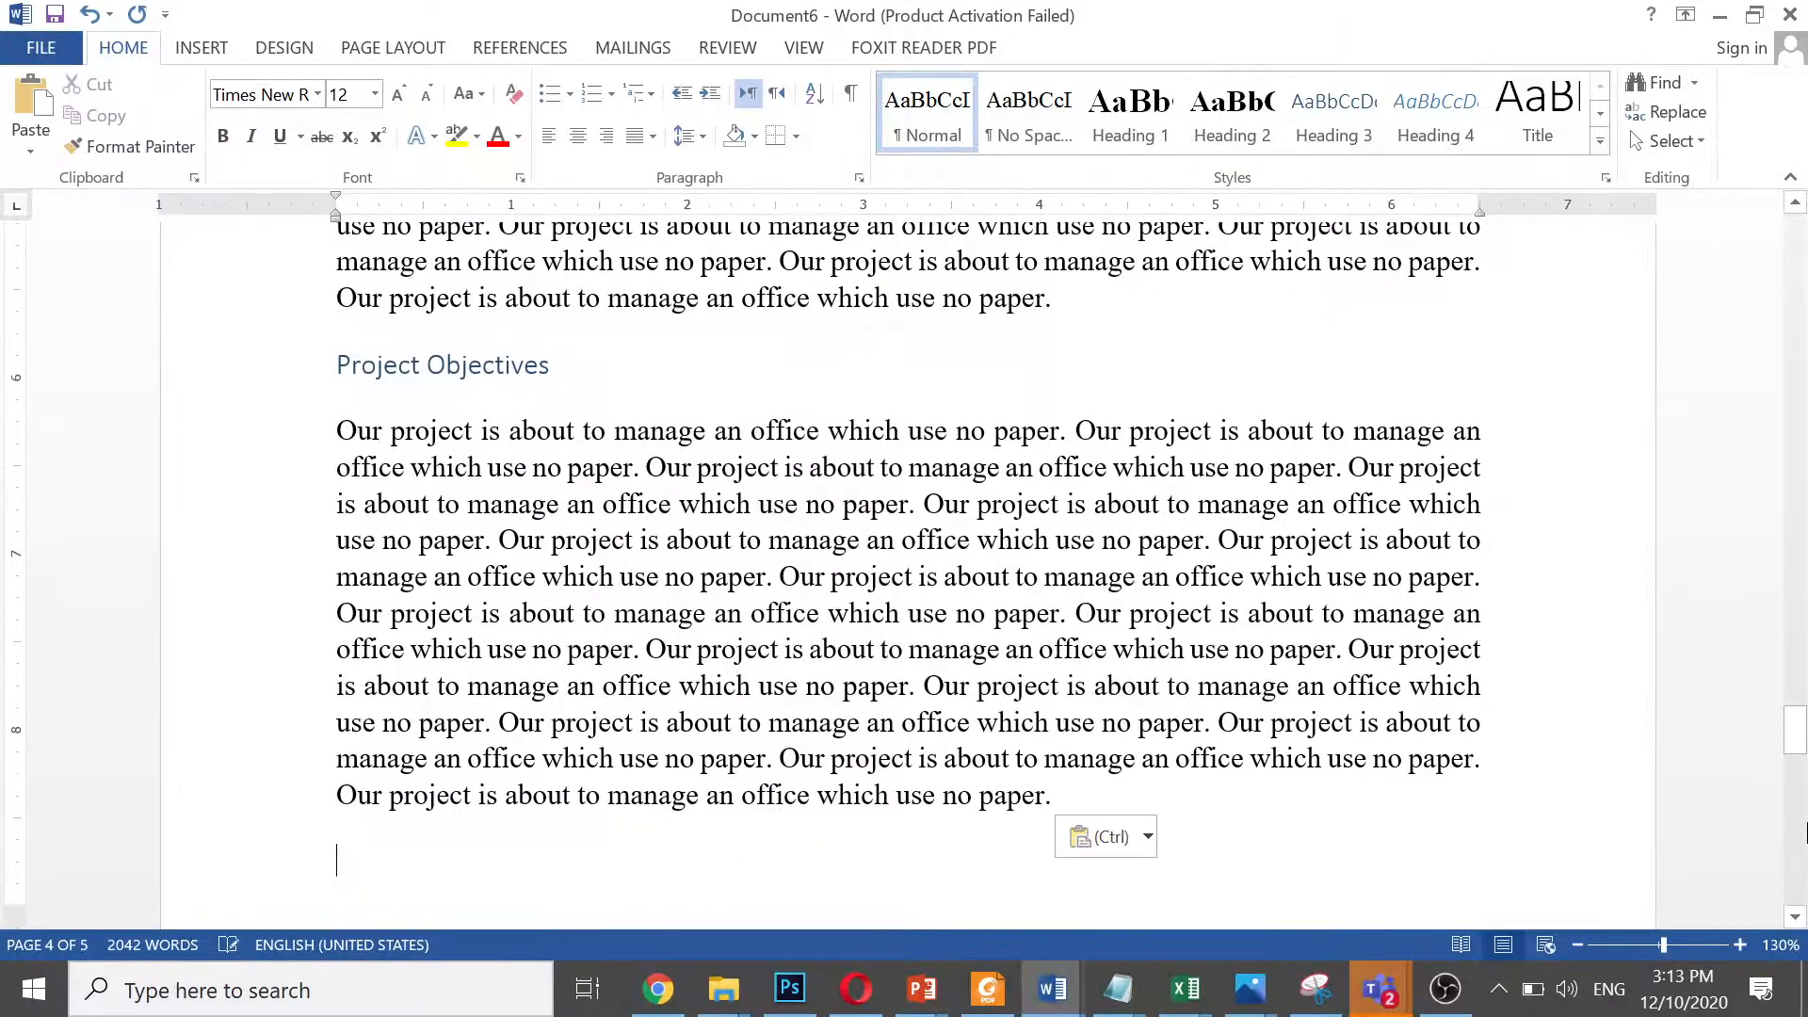
pyautogui.hotkey('ctrl', 'v')
pyautogui.hotkey('ctrl', 'v')
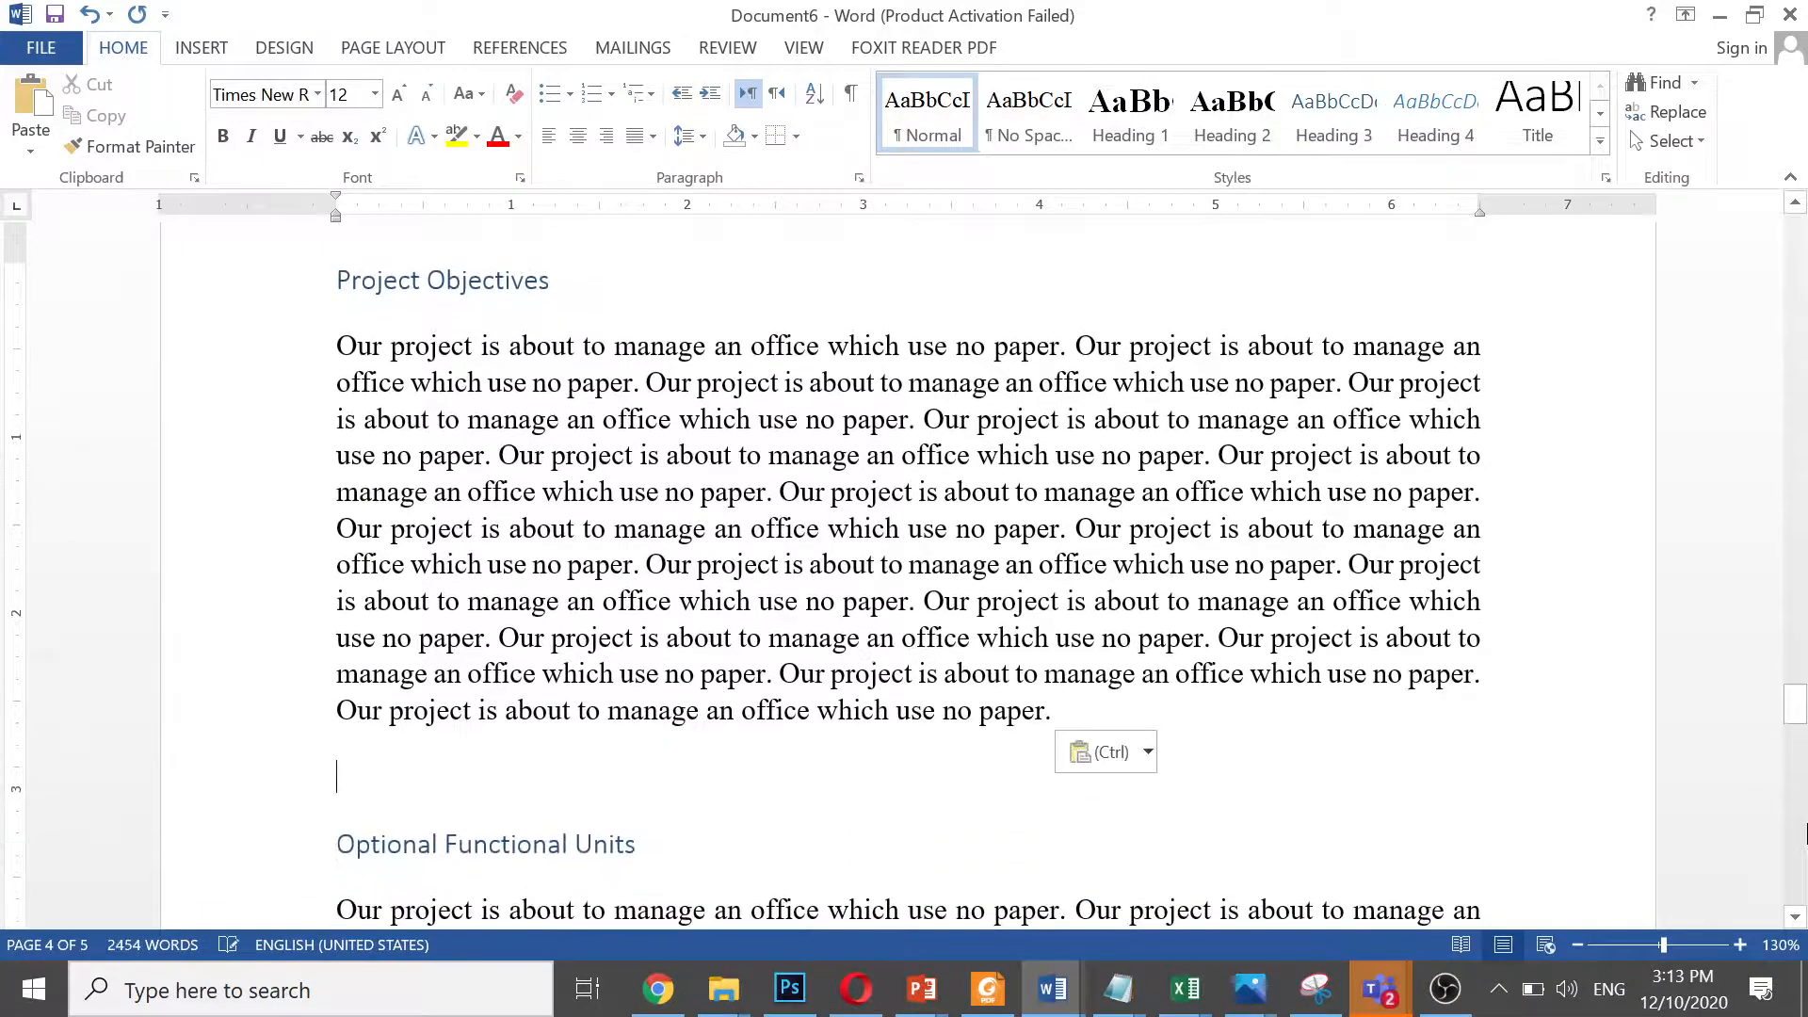
pyautogui.press('Delete')
# Paste three copies of the Project Objectives section after the Project Overview text, before the Project Goals heading
pyautogui.hotkey('ctrl', 'Home')
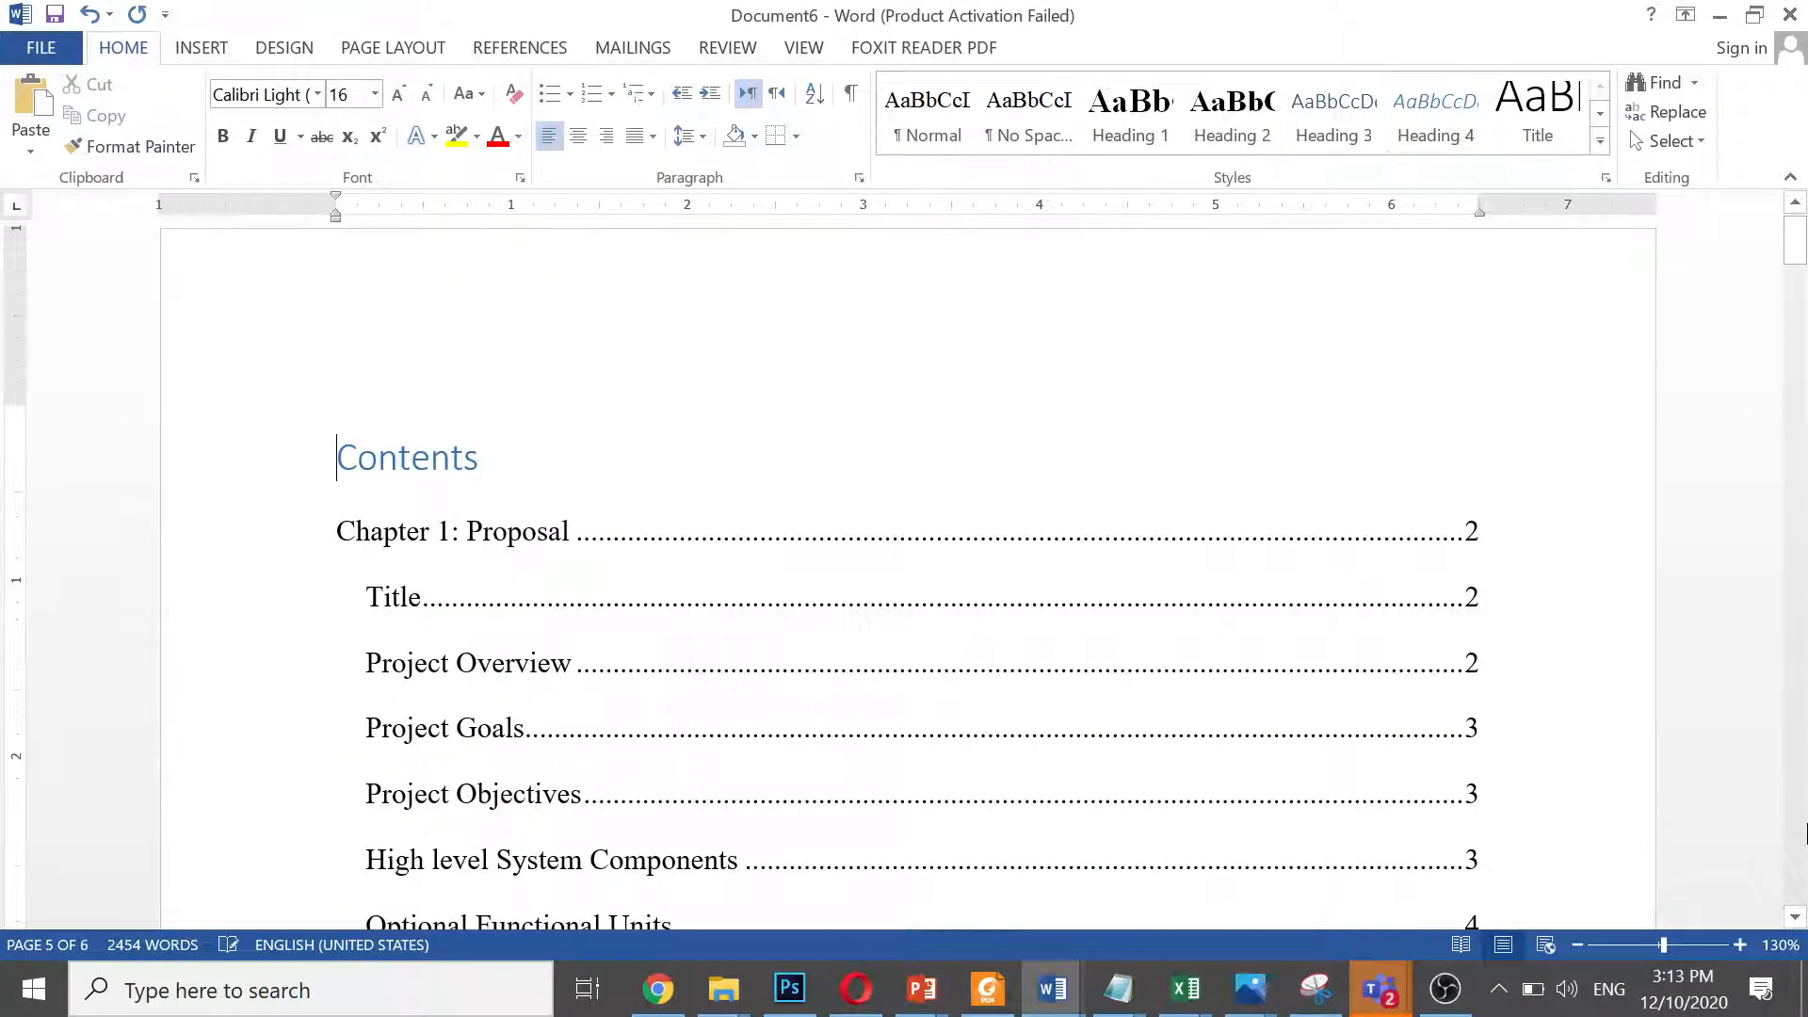
pyautogui.press('Down')
pyautogui.press('Down')
pyautogui.press('Down')
pyautogui.press('Down')
pyautogui.press('Down')
pyautogui.press('Down')
pyautogui.press('Down')
pyautogui.press('Down')
pyautogui.press('Down')
pyautogui.press('Down')
pyautogui.press('Down')
pyautogui.press('Down')
pyautogui.press('Down')
pyautogui.press('Down')
pyautogui.press('Down')
pyautogui.press('Down')
pyautogui.press('Down')
pyautogui.press('Down')
pyautogui.press('Down')
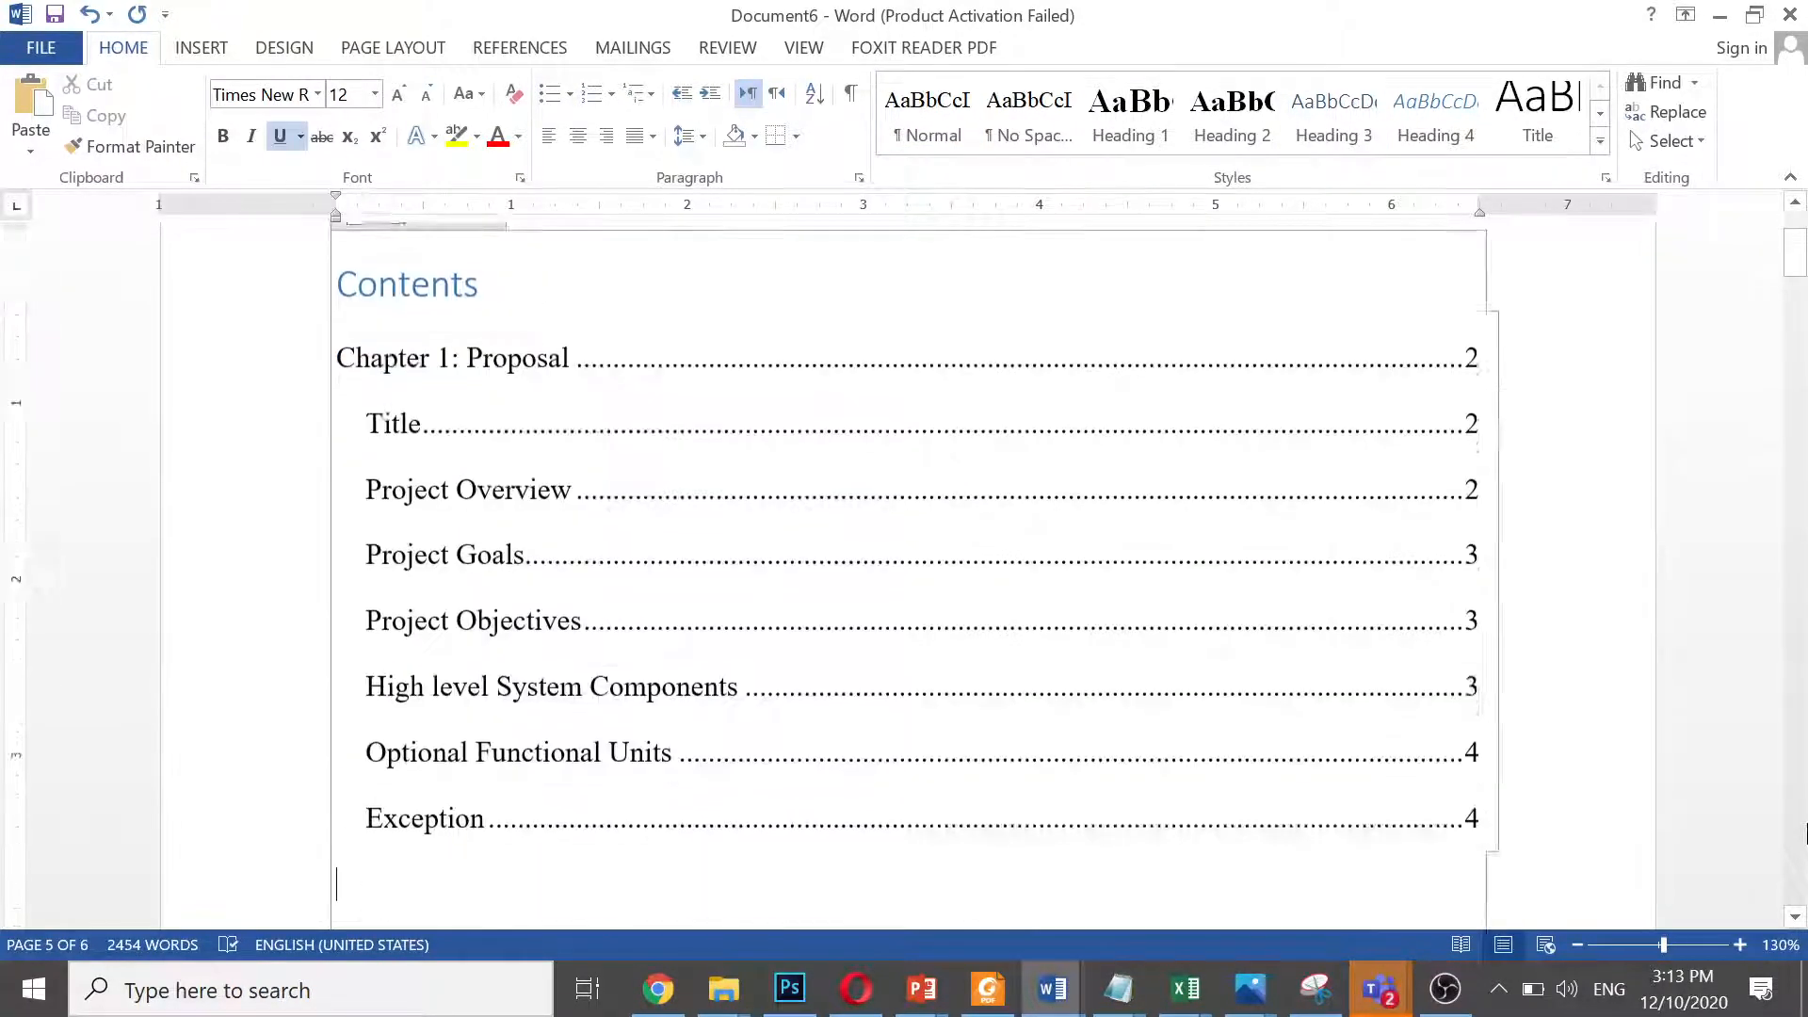
pyautogui.press('Down')
pyautogui.press('Down')
pyautogui.press('Down')
pyautogui.press('Down')
pyautogui.press('Down')
pyautogui.press('Down')
pyautogui.press('Down')
pyautogui.press('Down')
pyautogui.press('Down')
pyautogui.press('Down')
pyautogui.press('Down')
pyautogui.press('Down')
pyautogui.press('Down')
pyautogui.press('Down')
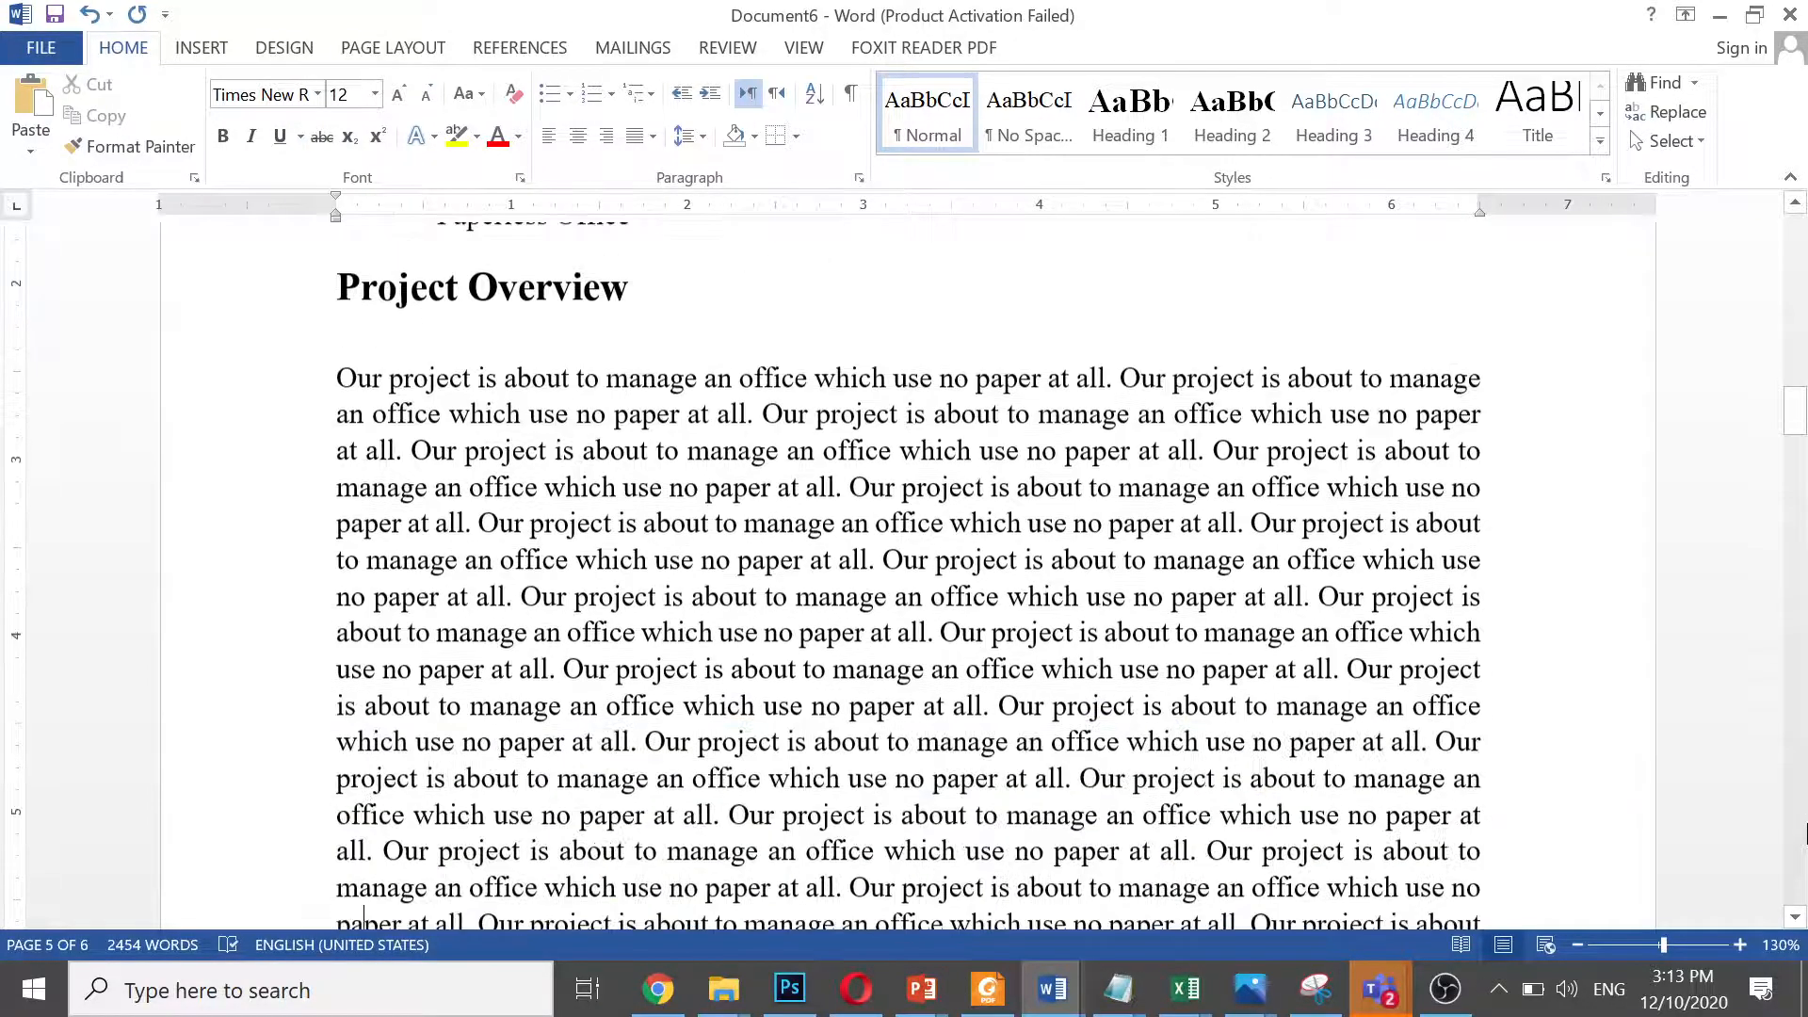
pyautogui.press('Down')
pyautogui.press('Down')
pyautogui.press('Down')
pyautogui.press('Down')
pyautogui.press('Down')
pyautogui.press('Down')
pyautogui.press('Down')
pyautogui.press('Down')
pyautogui.press('Down')
pyautogui.press('Down')
pyautogui.press('Down')
pyautogui.press('Down')
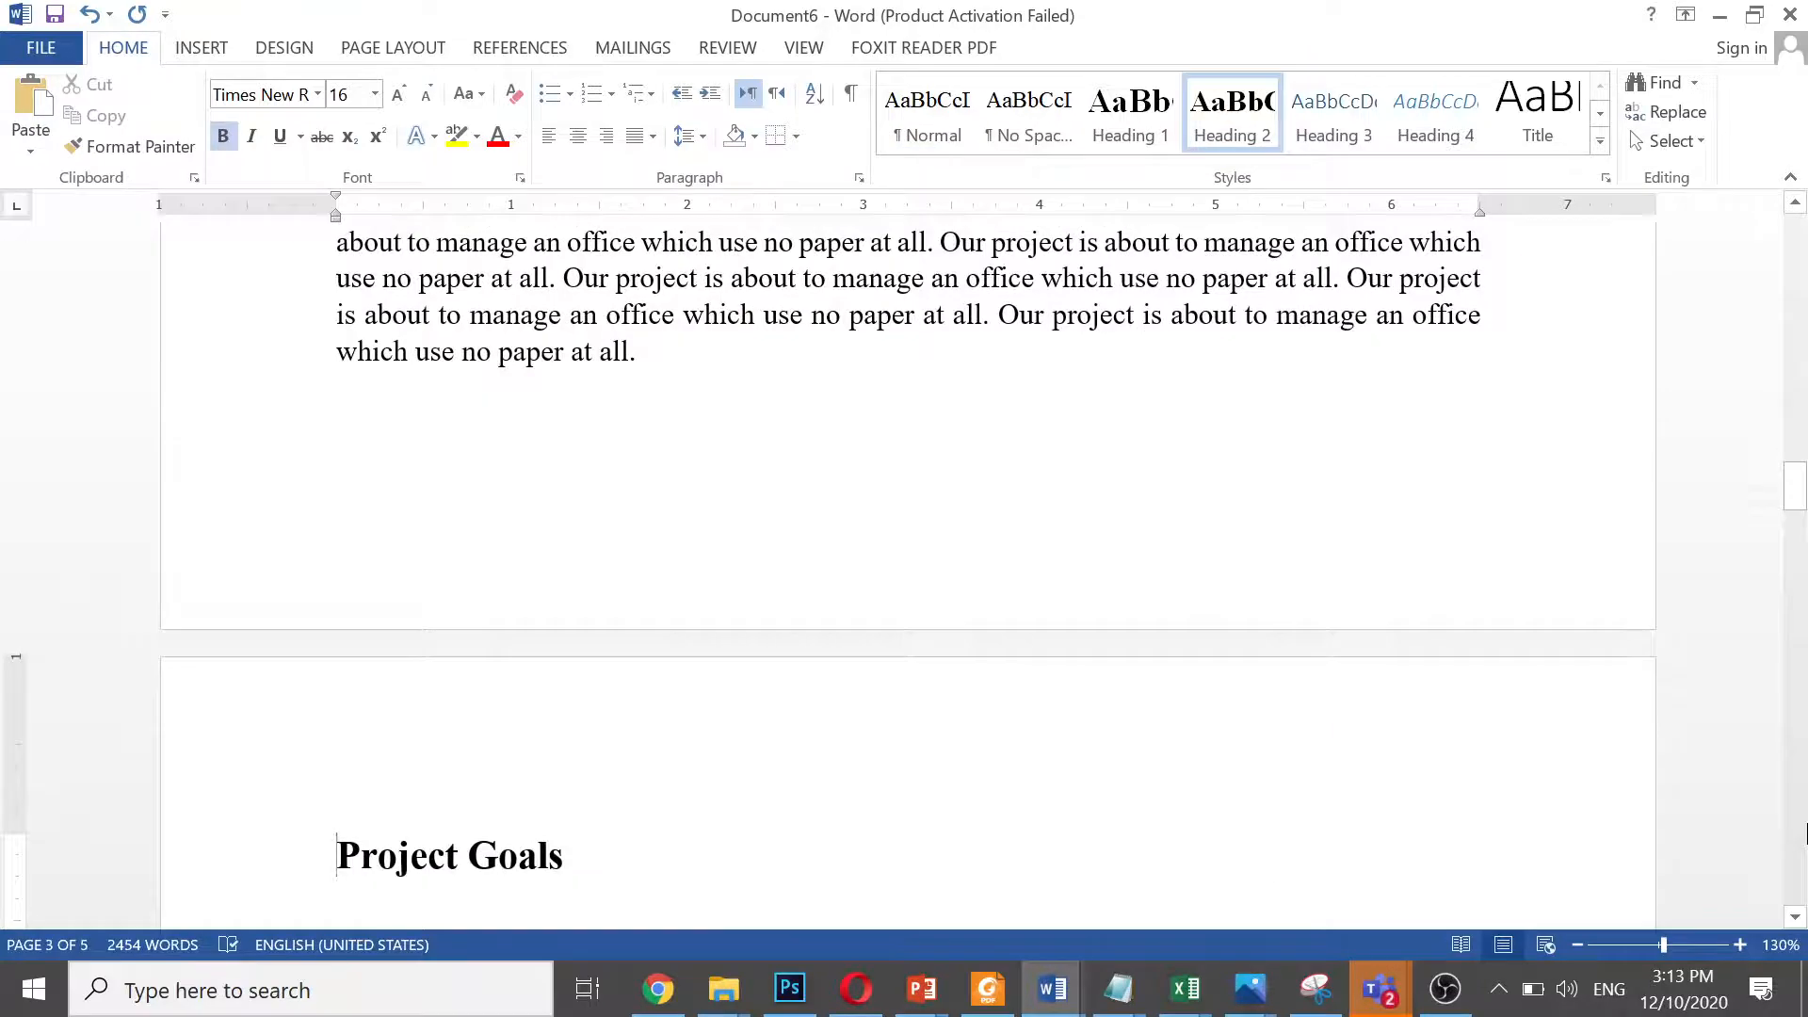
pyautogui.hotkey('ctrl', 'Up')
pyautogui.hotkey('ctrl', 'Up')
pyautogui.hotkey('ctrl', 'Down')
pyautogui.hotkey('ctrl', 'Down')
pyautogui.hotkey('ctrl', 'Up')
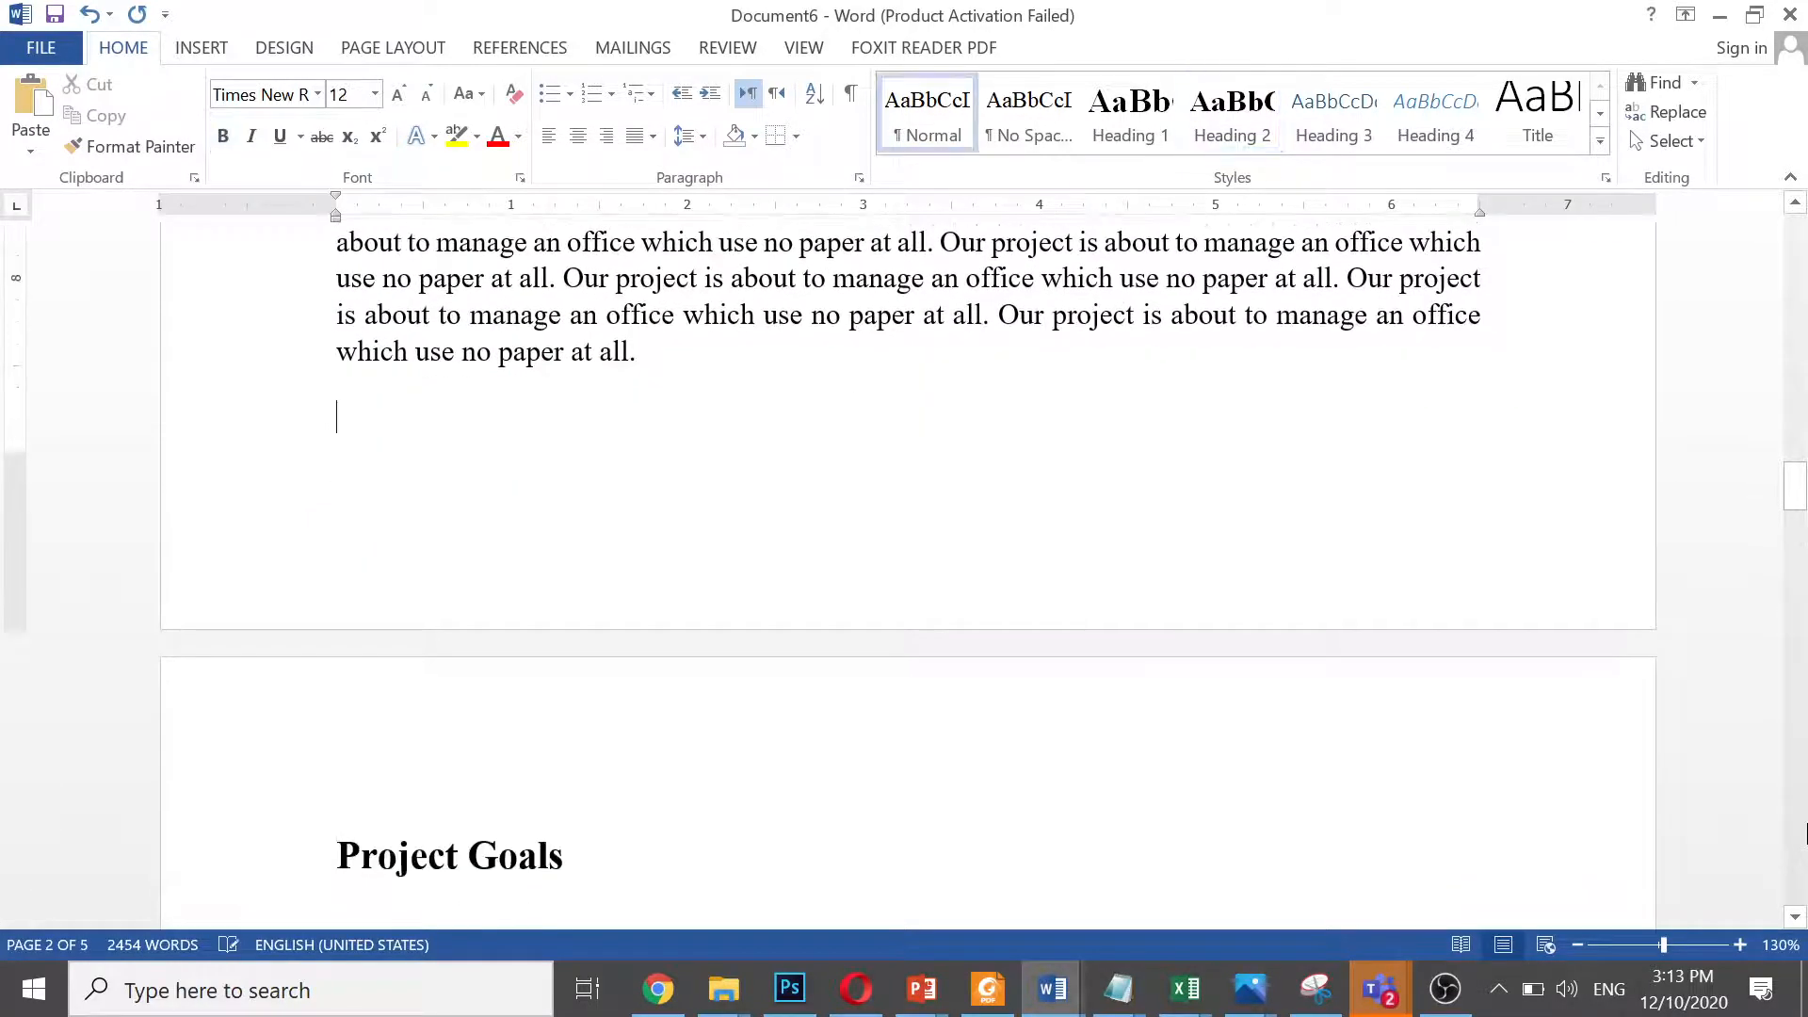
pyautogui.hotkey('ctrl', 'v')
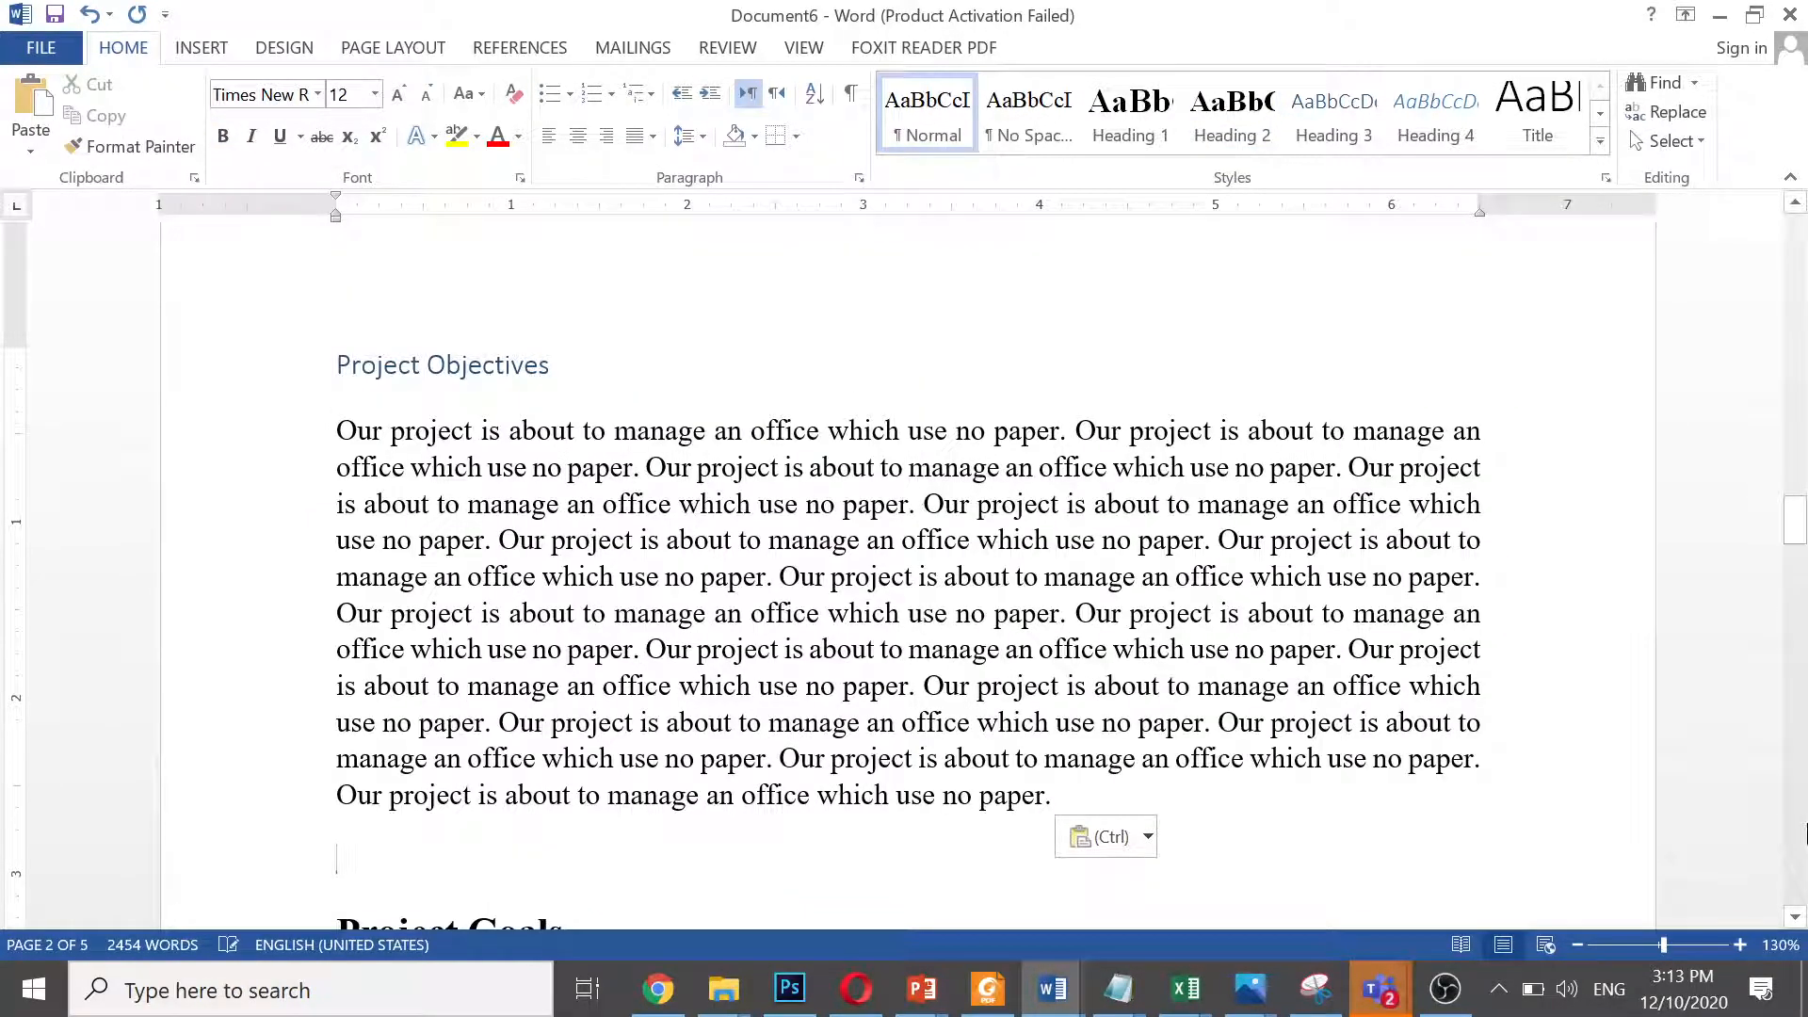
pyautogui.hotkey('ctrl', 'v')
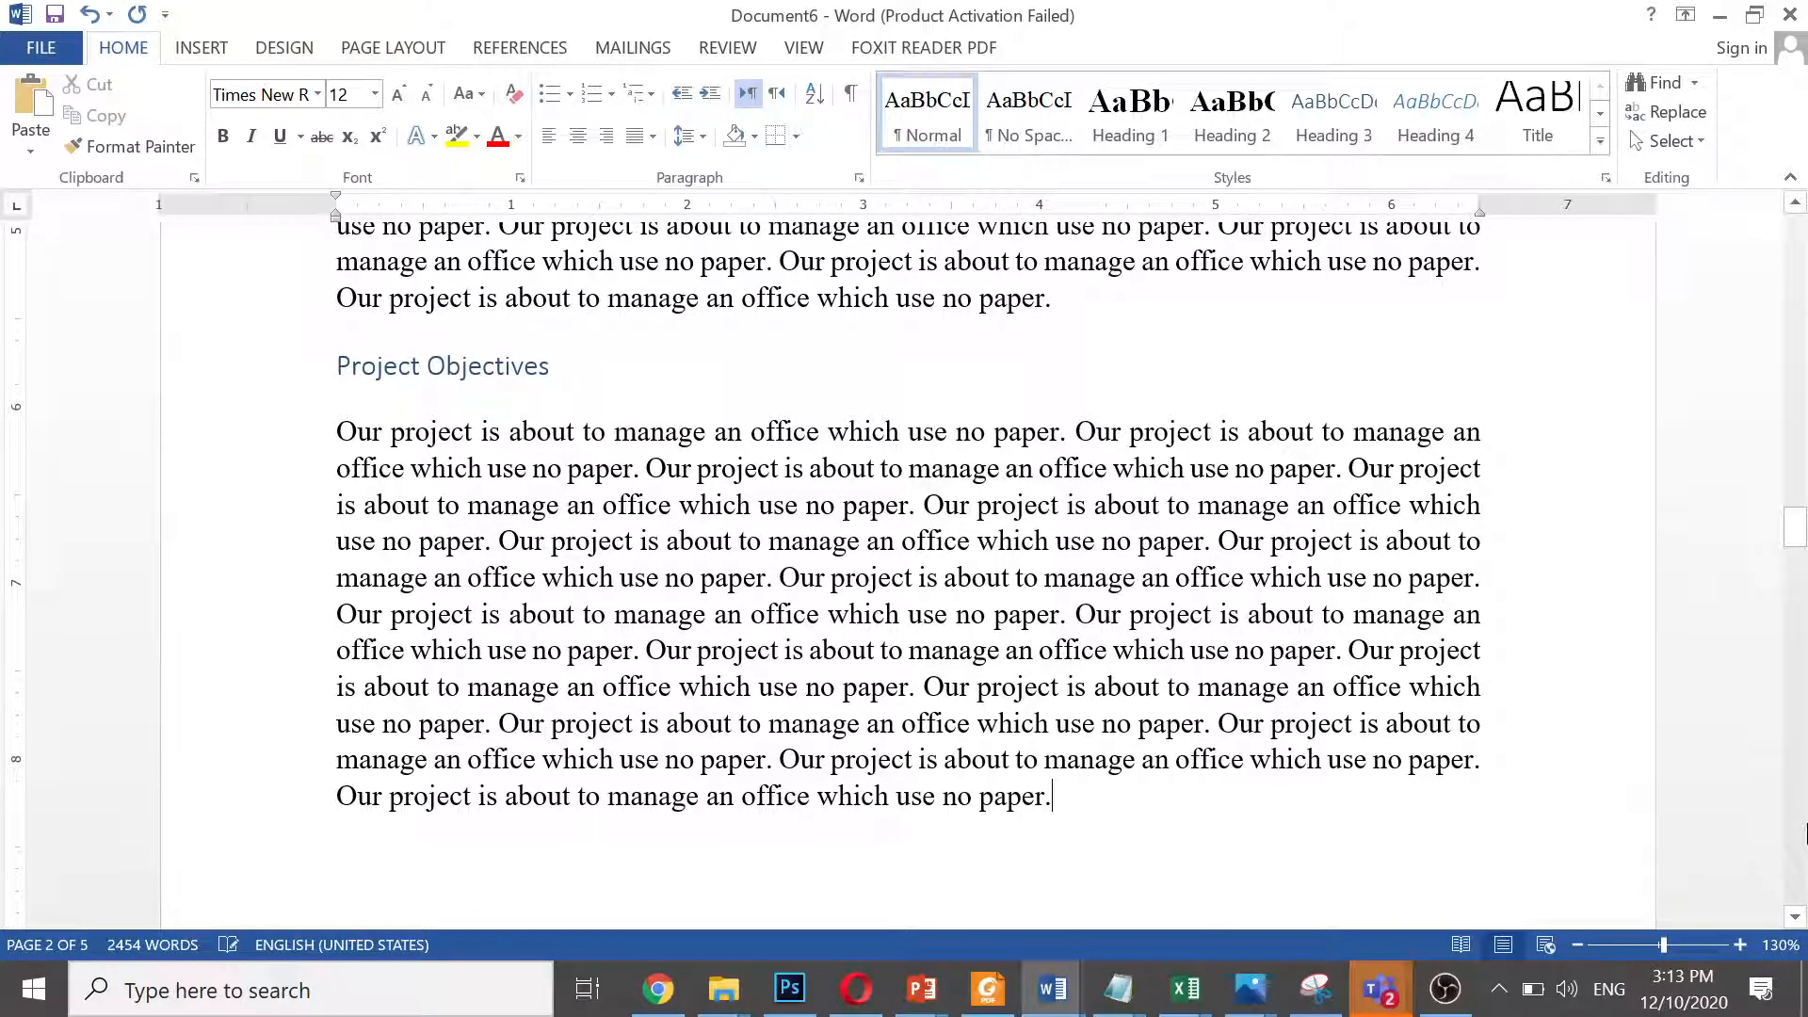
# Return to the start of the document and examine the entries and page numbers in the table of contents
pyautogui.scroll(5, 1804, 833)
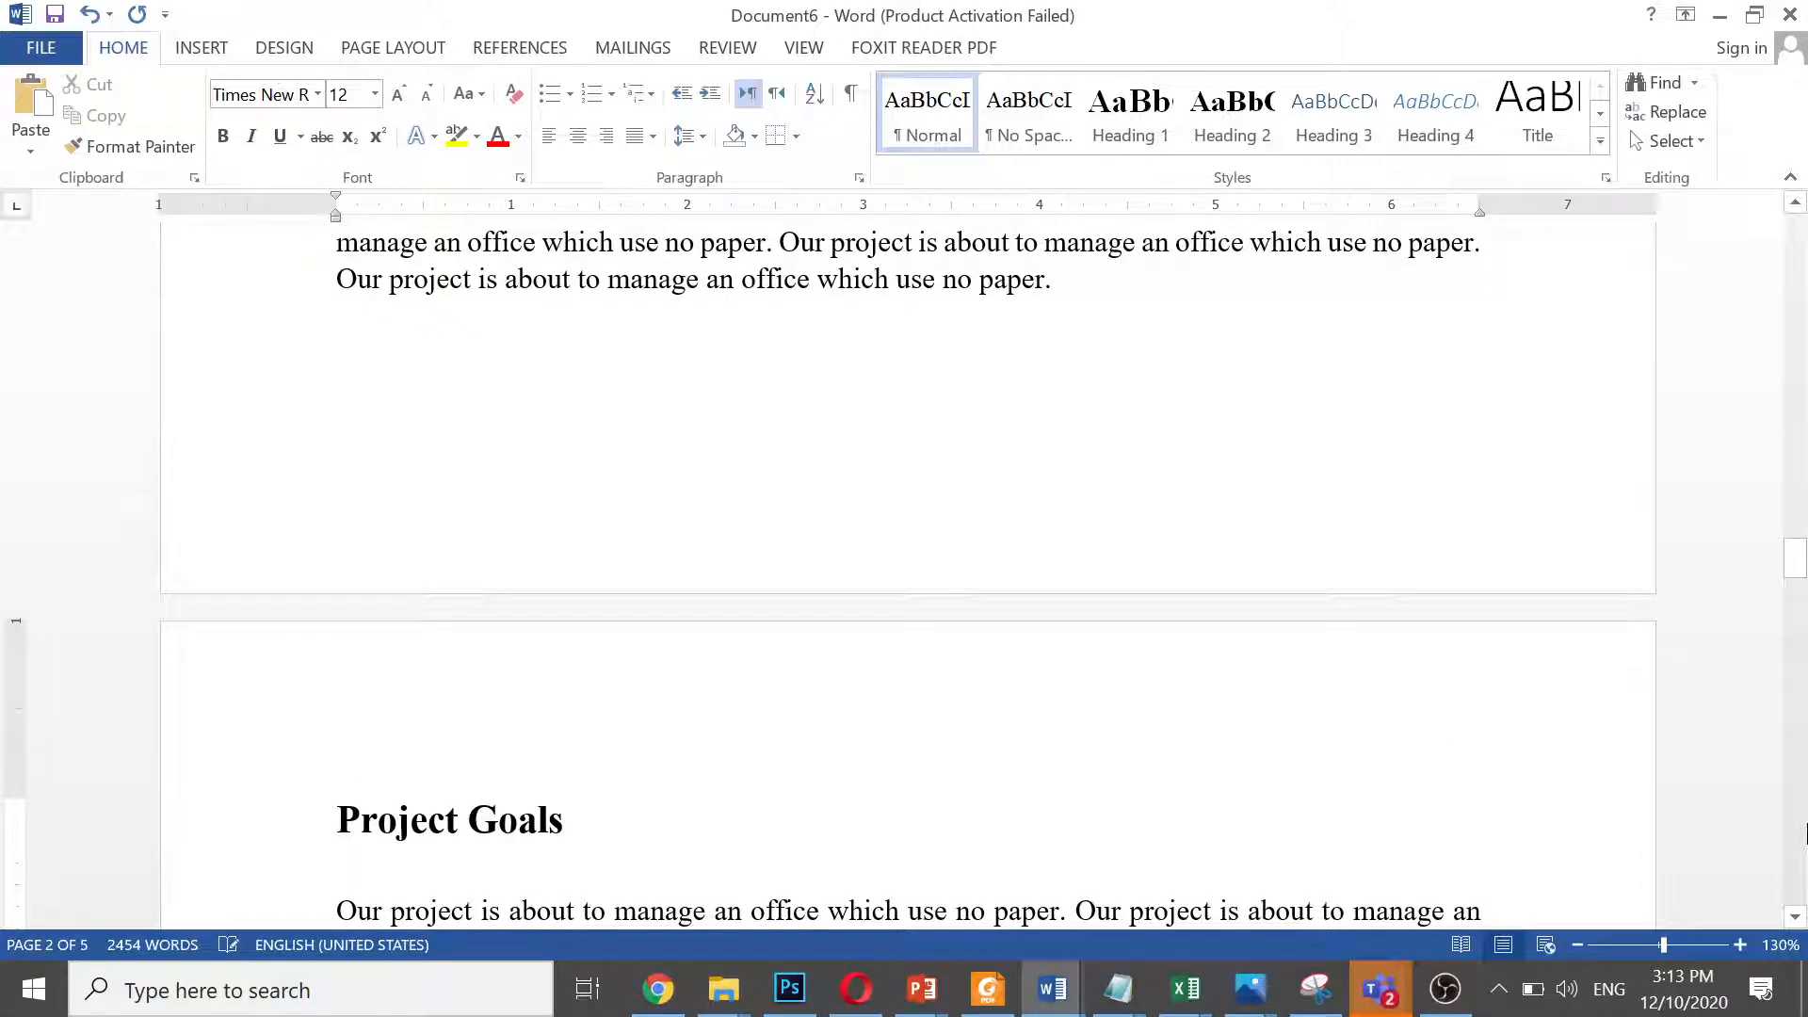
pyautogui.scroll(15, 1804, 834)
pyautogui.hotkey('ctrl', 'Home')
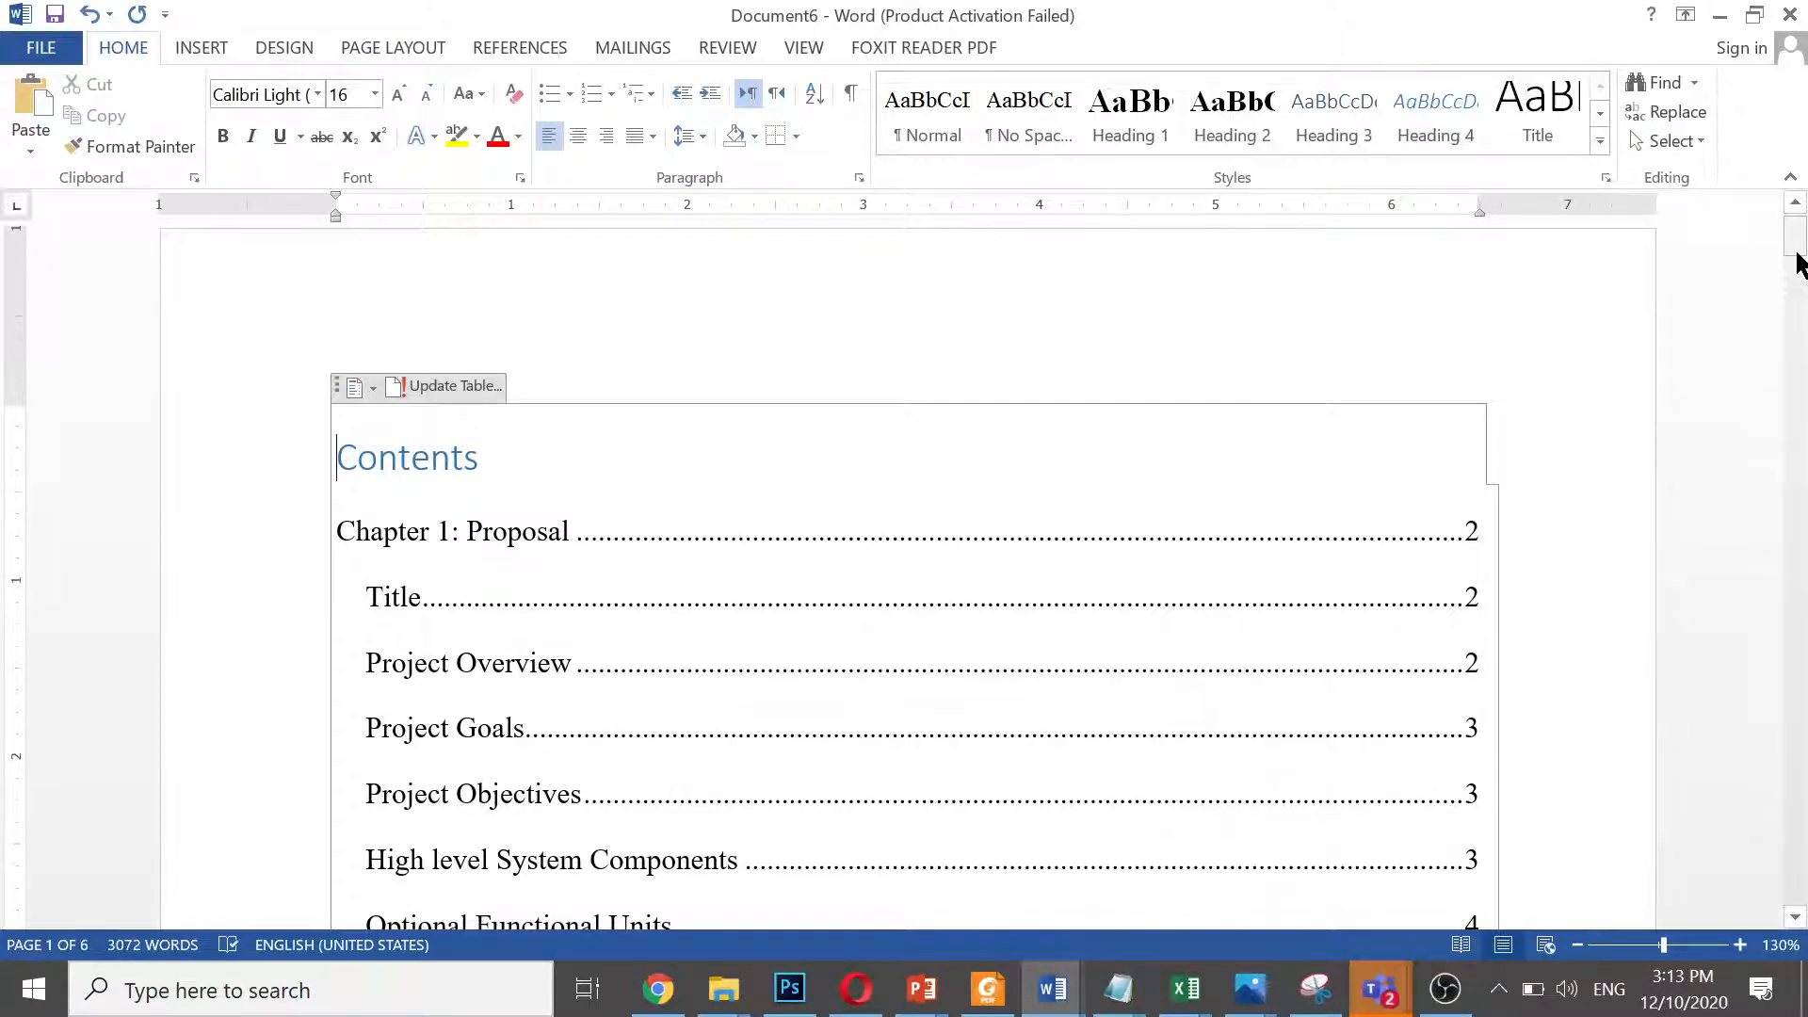
pyautogui.scroll(-4, 1796, 251)
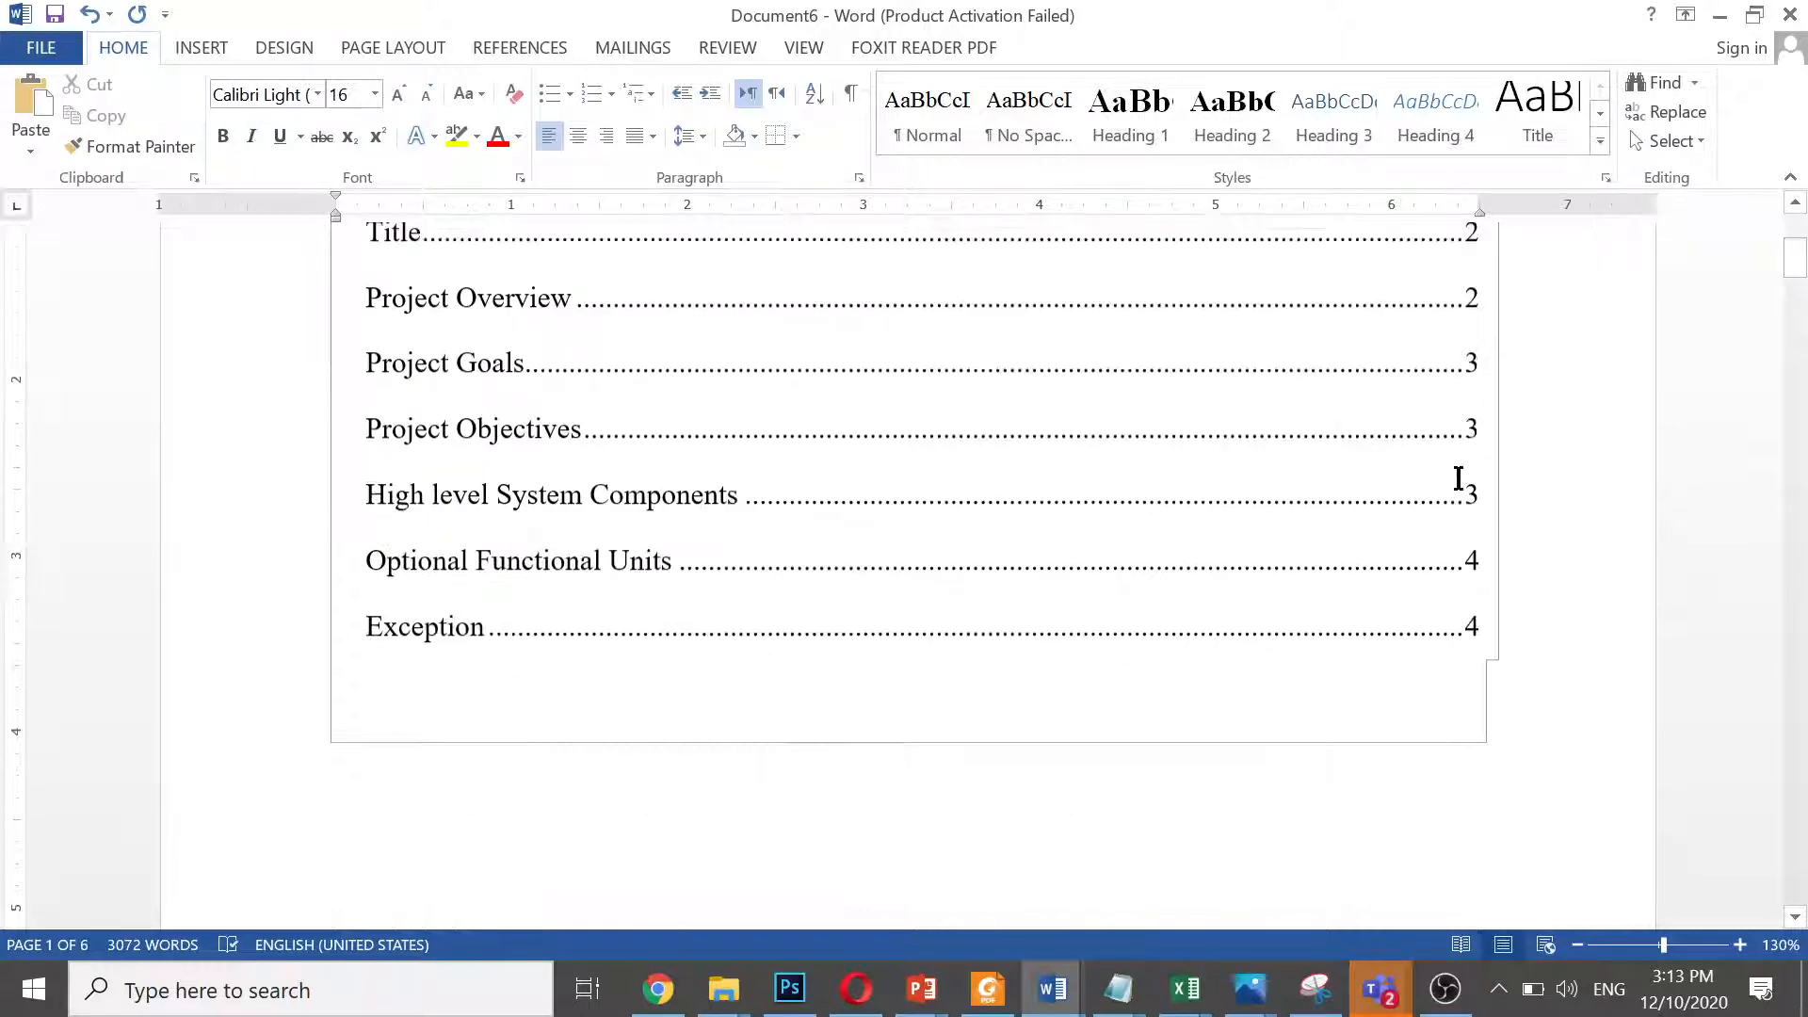
pyautogui.click(1795, 205)
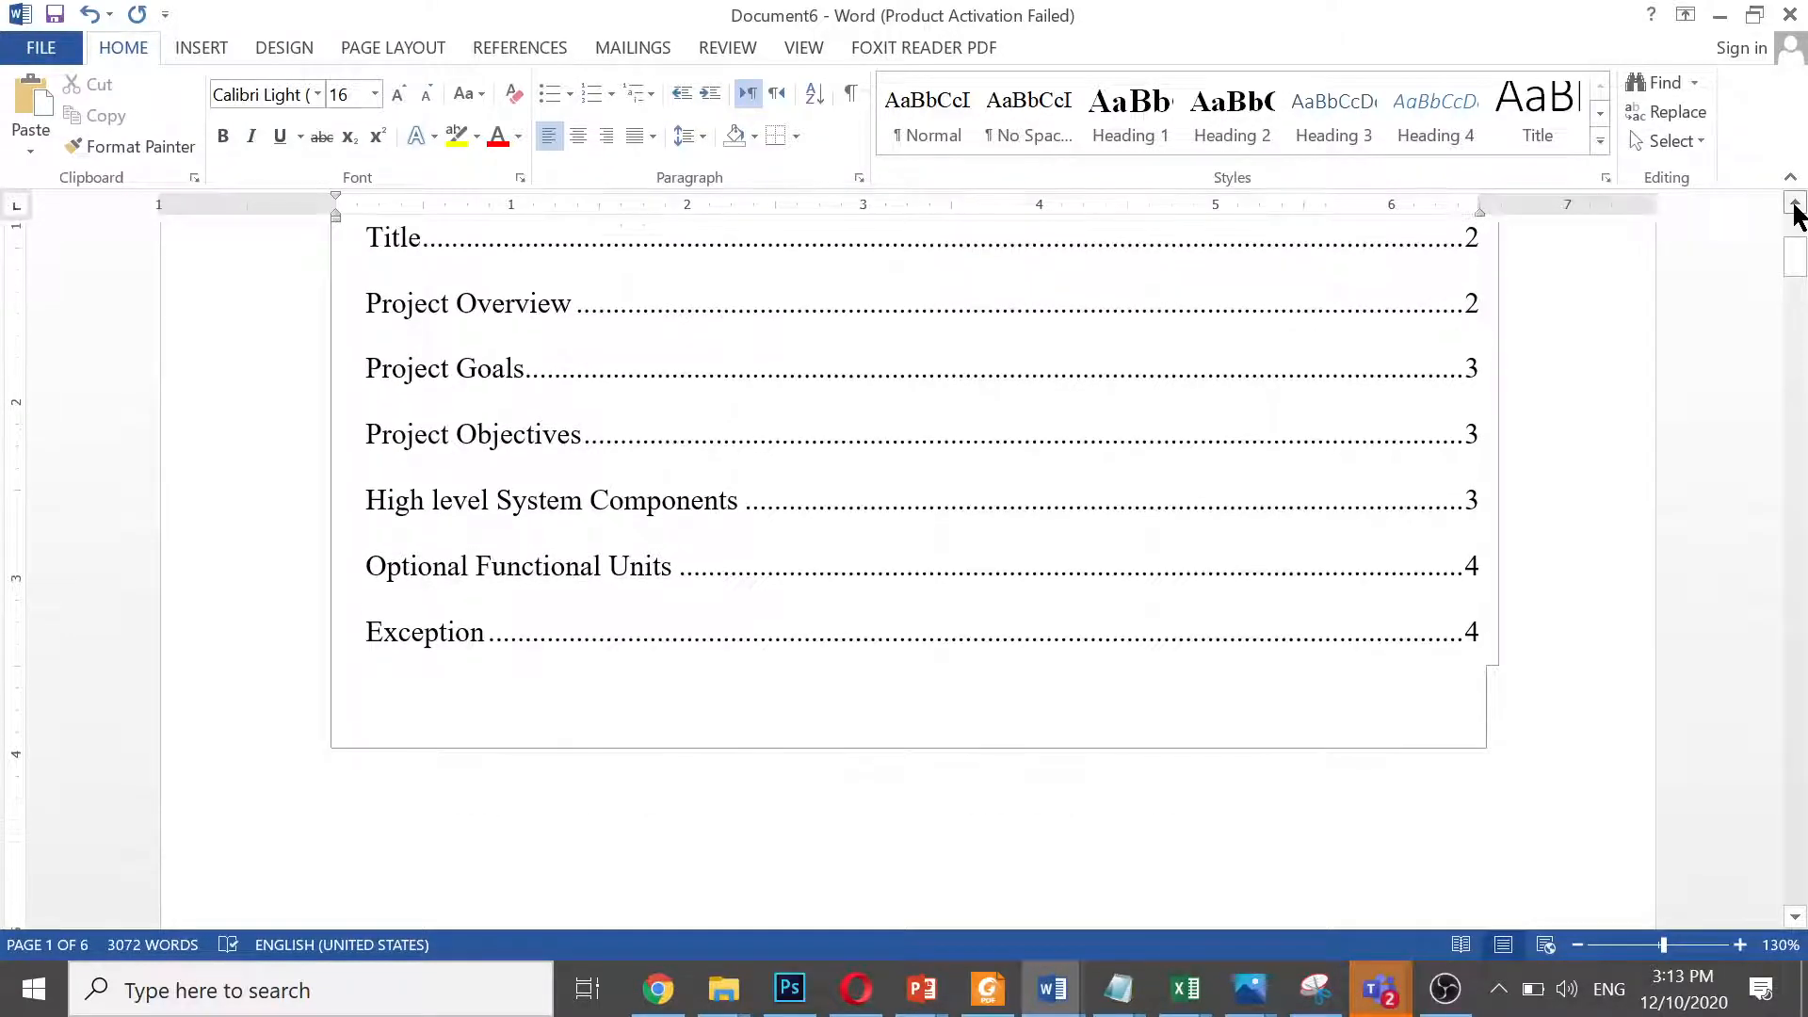
pyautogui.click(1797, 206)
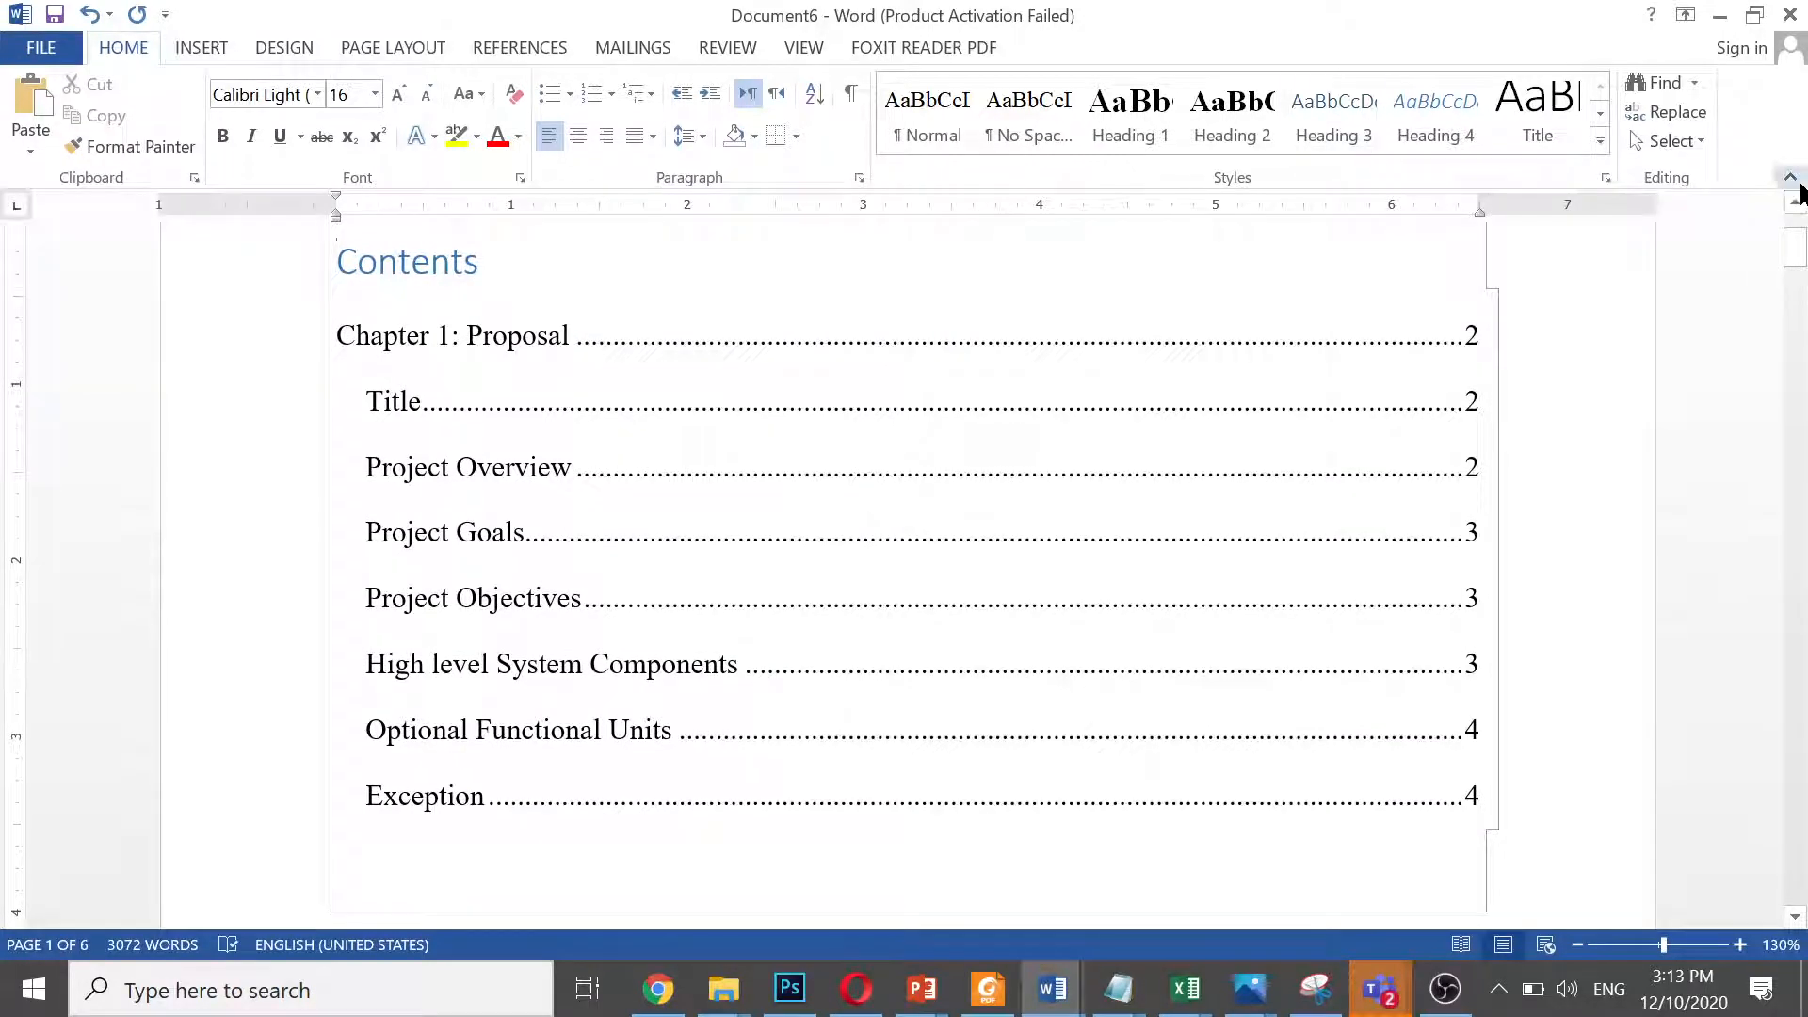
pyautogui.click(1797, 205)
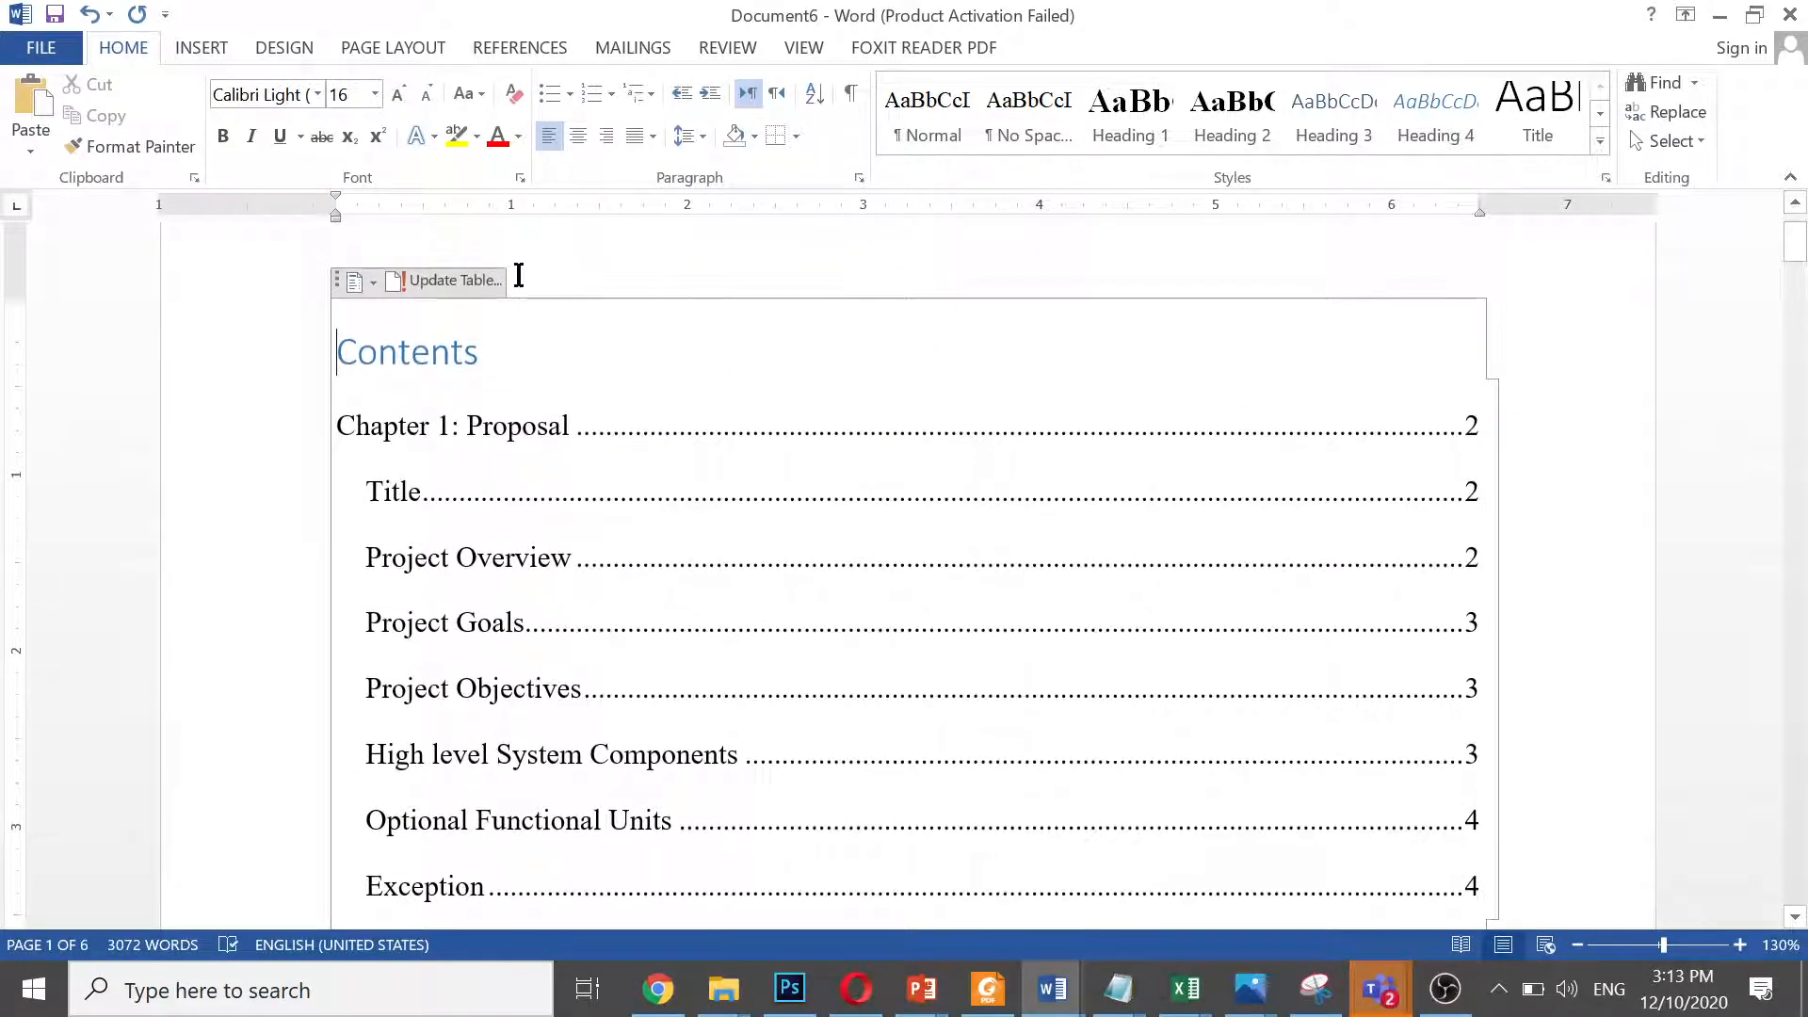
# Try to update the table of contents as a field and look over the built-in table layouts
pyautogui.click(468, 371)
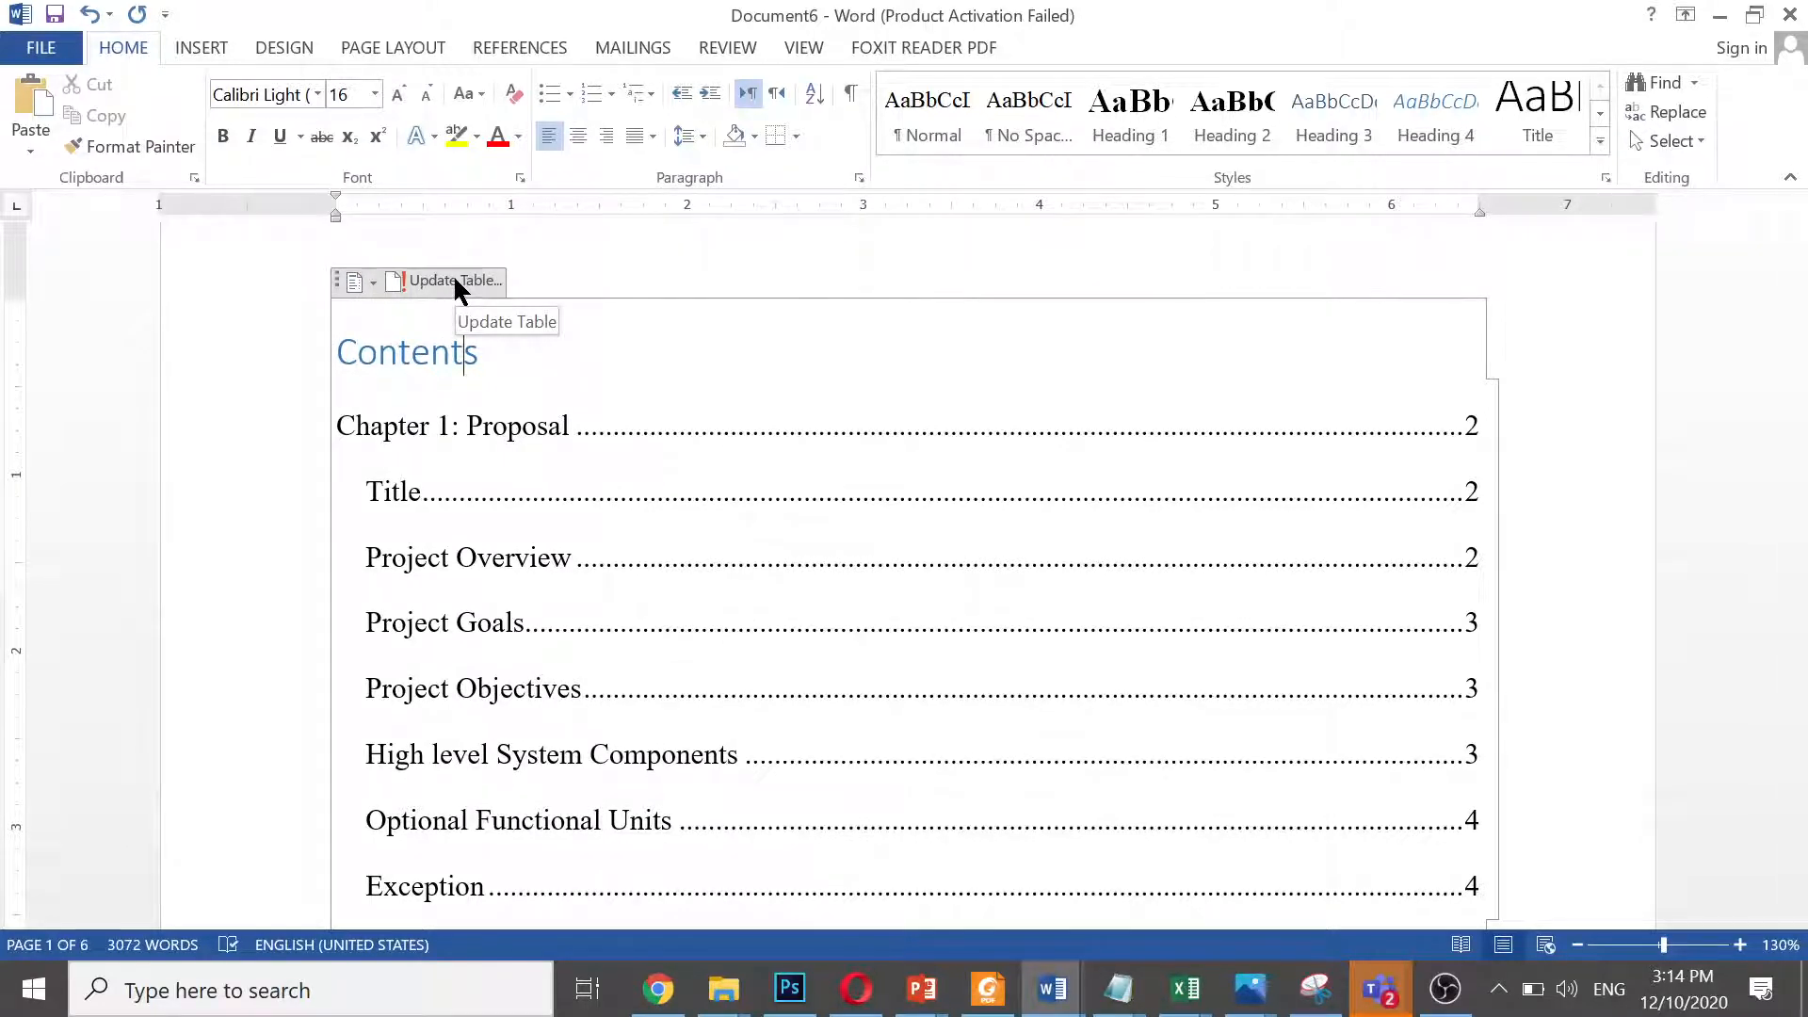
pyautogui.click(524, 433)
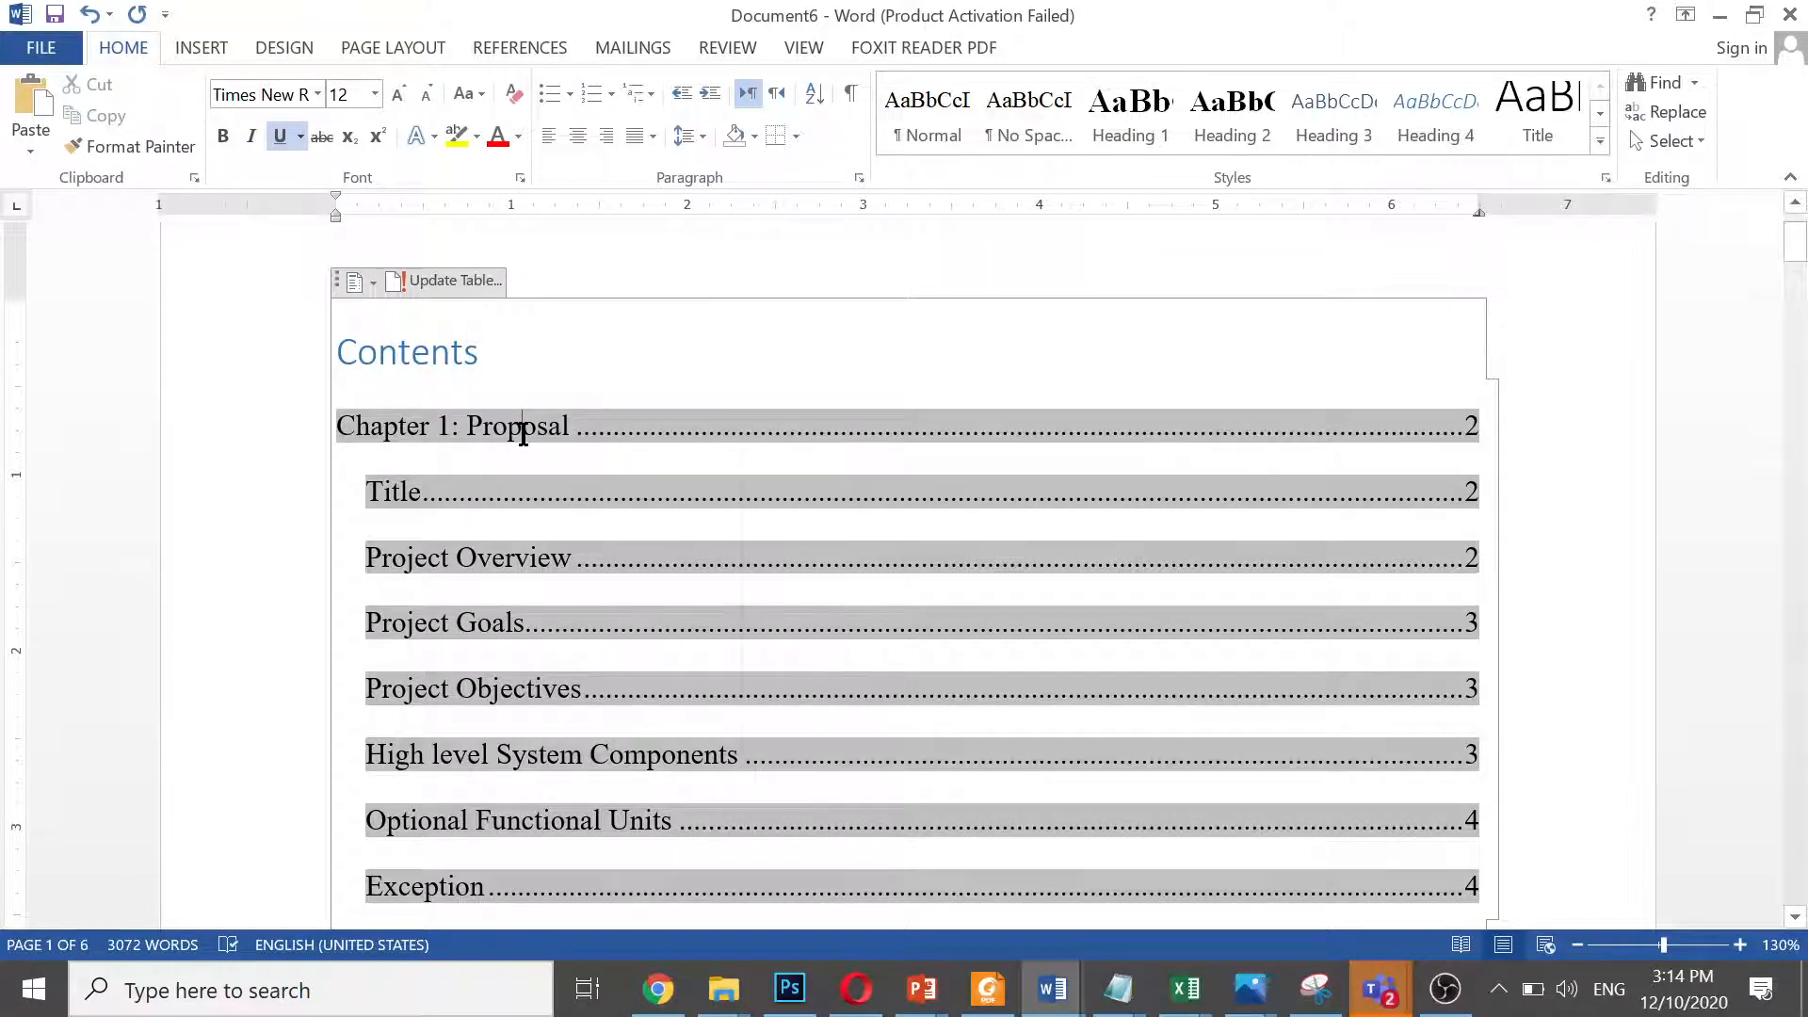
pyautogui.rightClick(523, 431)
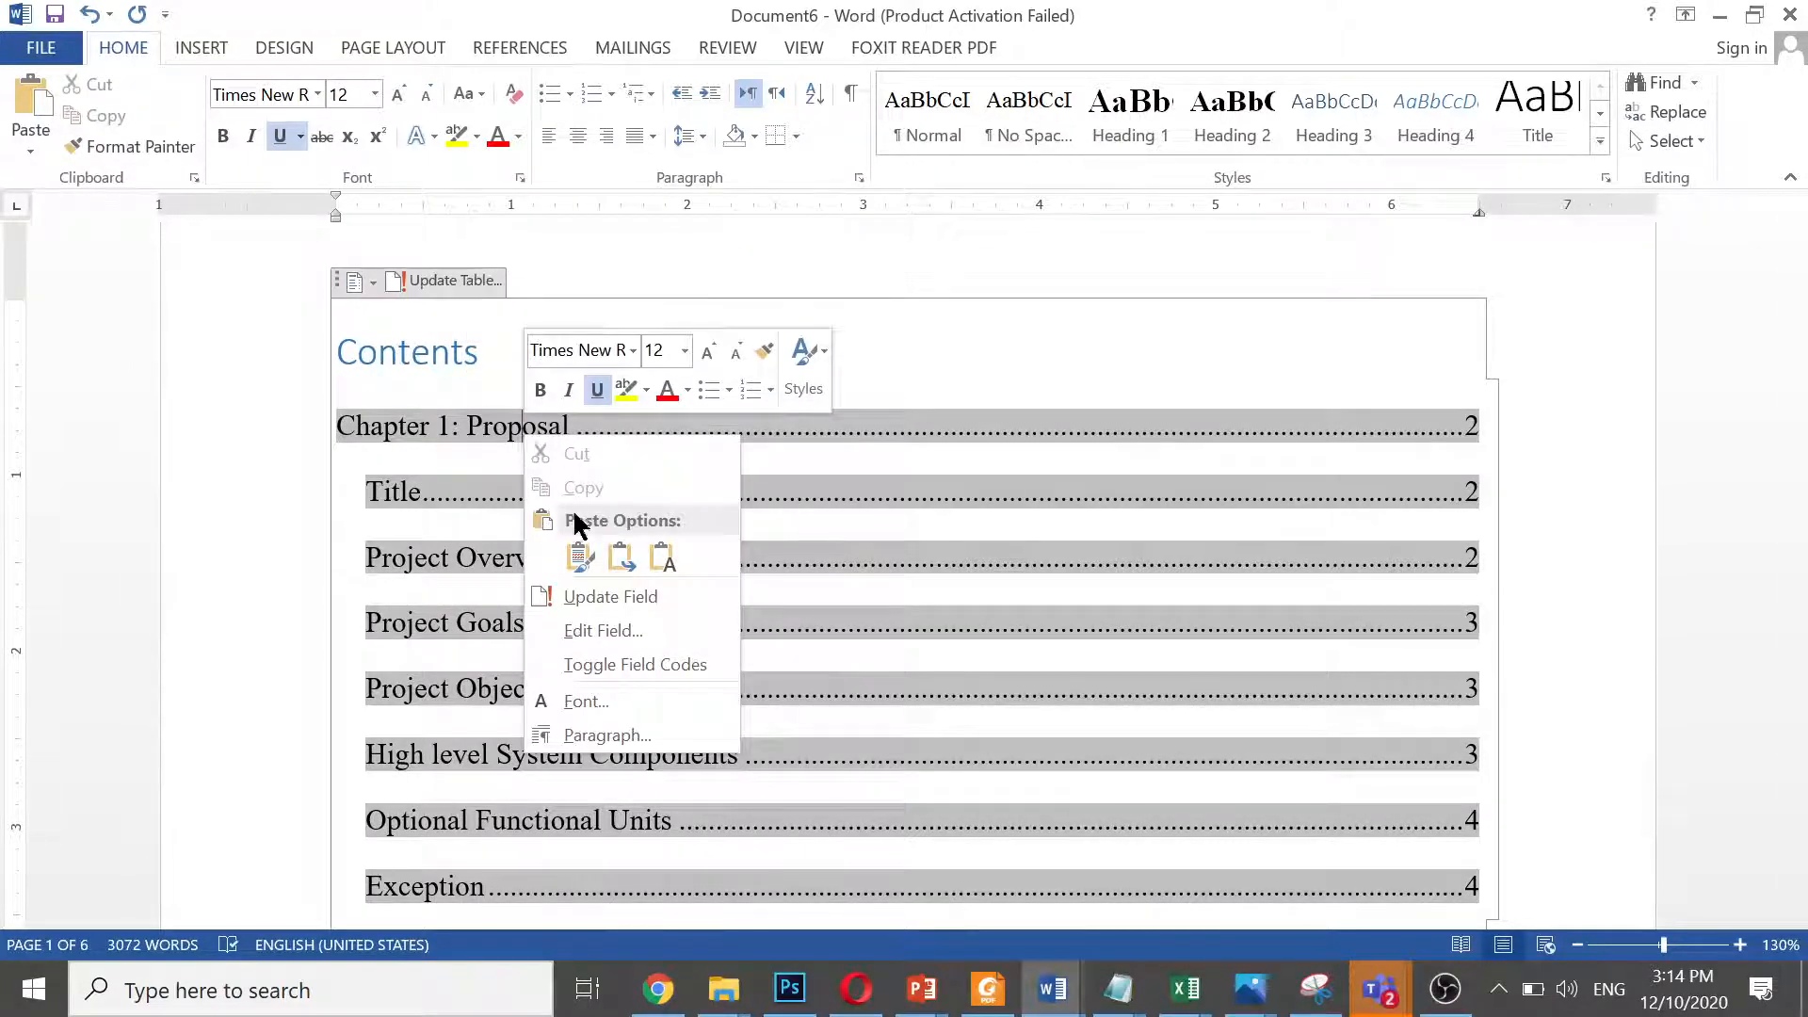
pyautogui.click(608, 599)
pyautogui.click(431, 355)
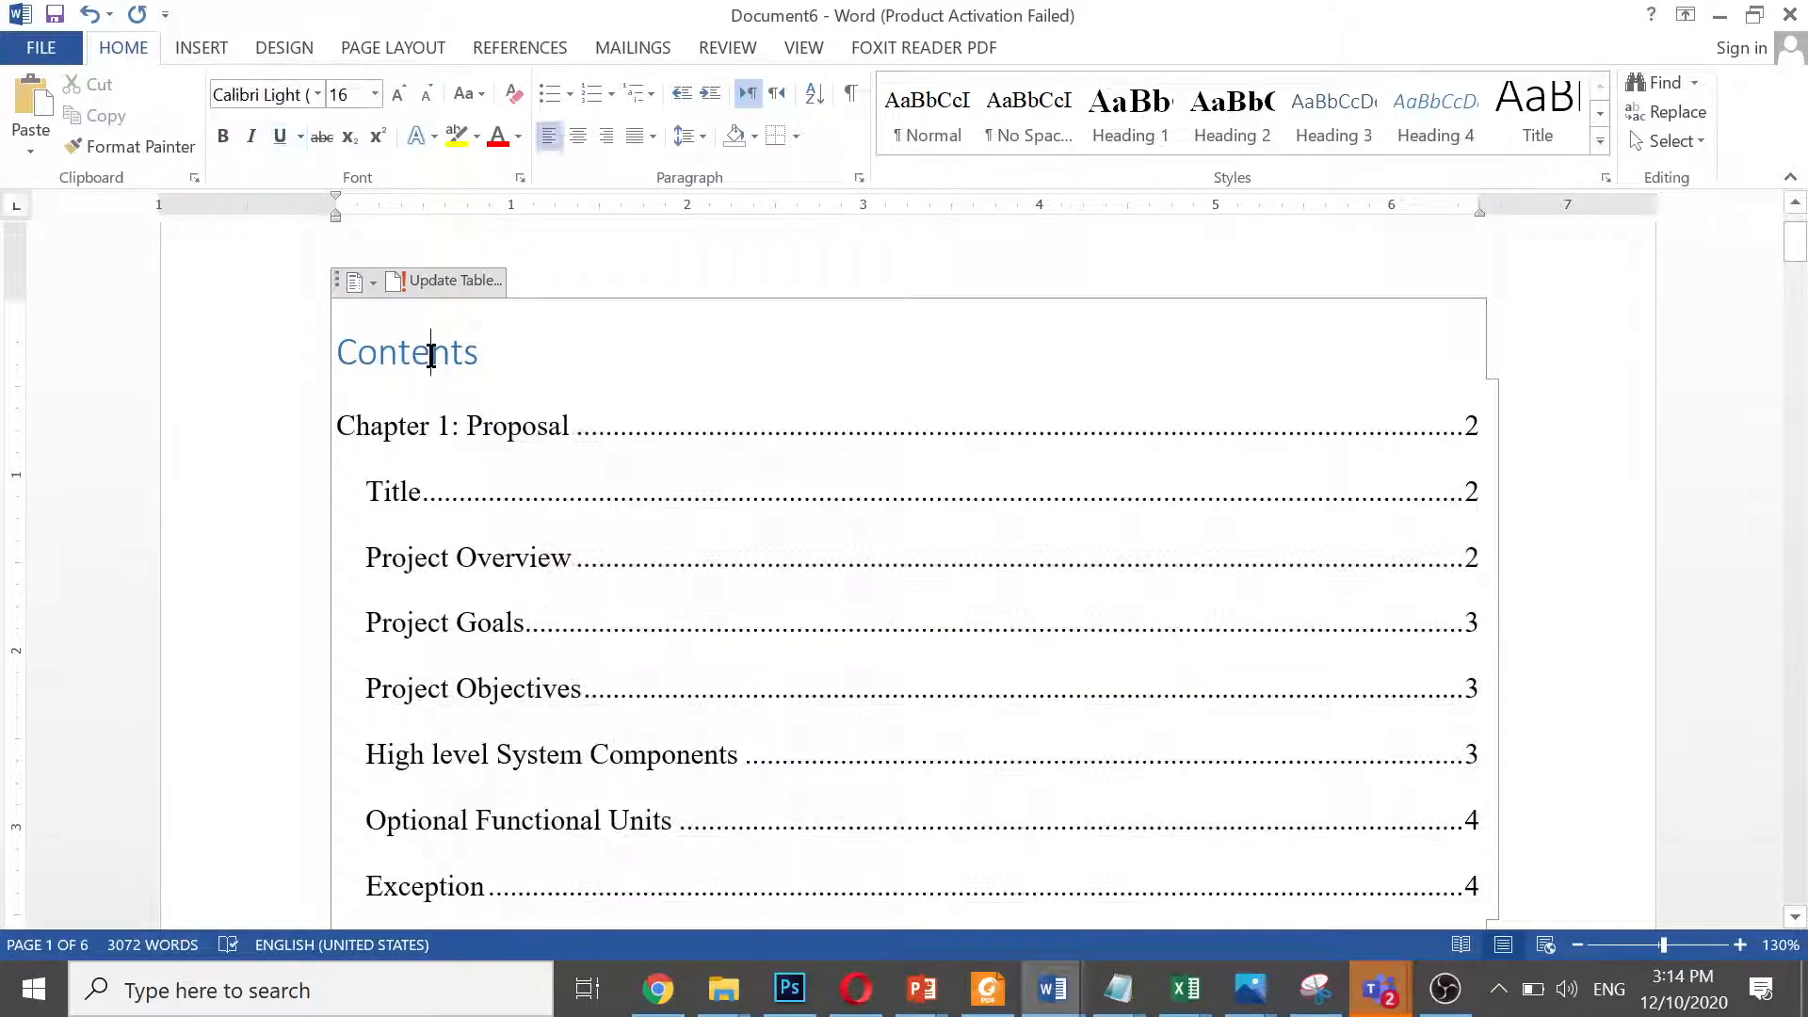
pyautogui.rightClick(428, 354)
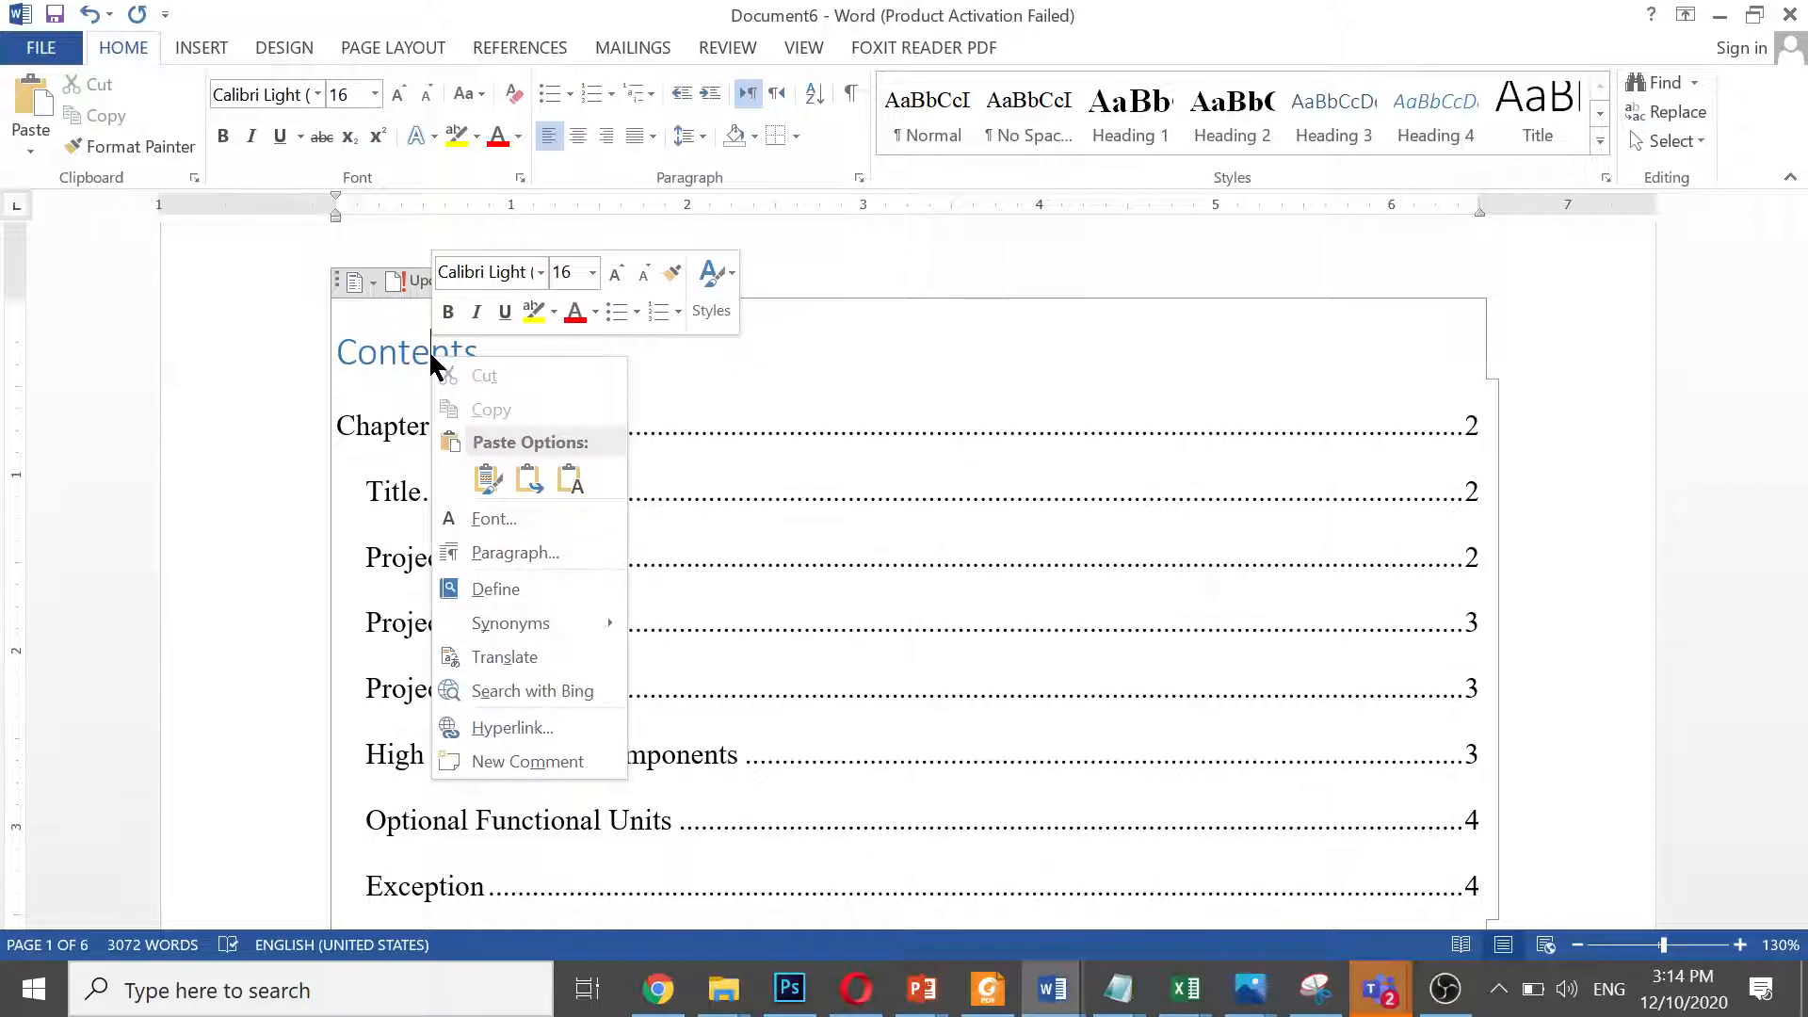
pyautogui.click(375, 279)
pyautogui.click(375, 279)
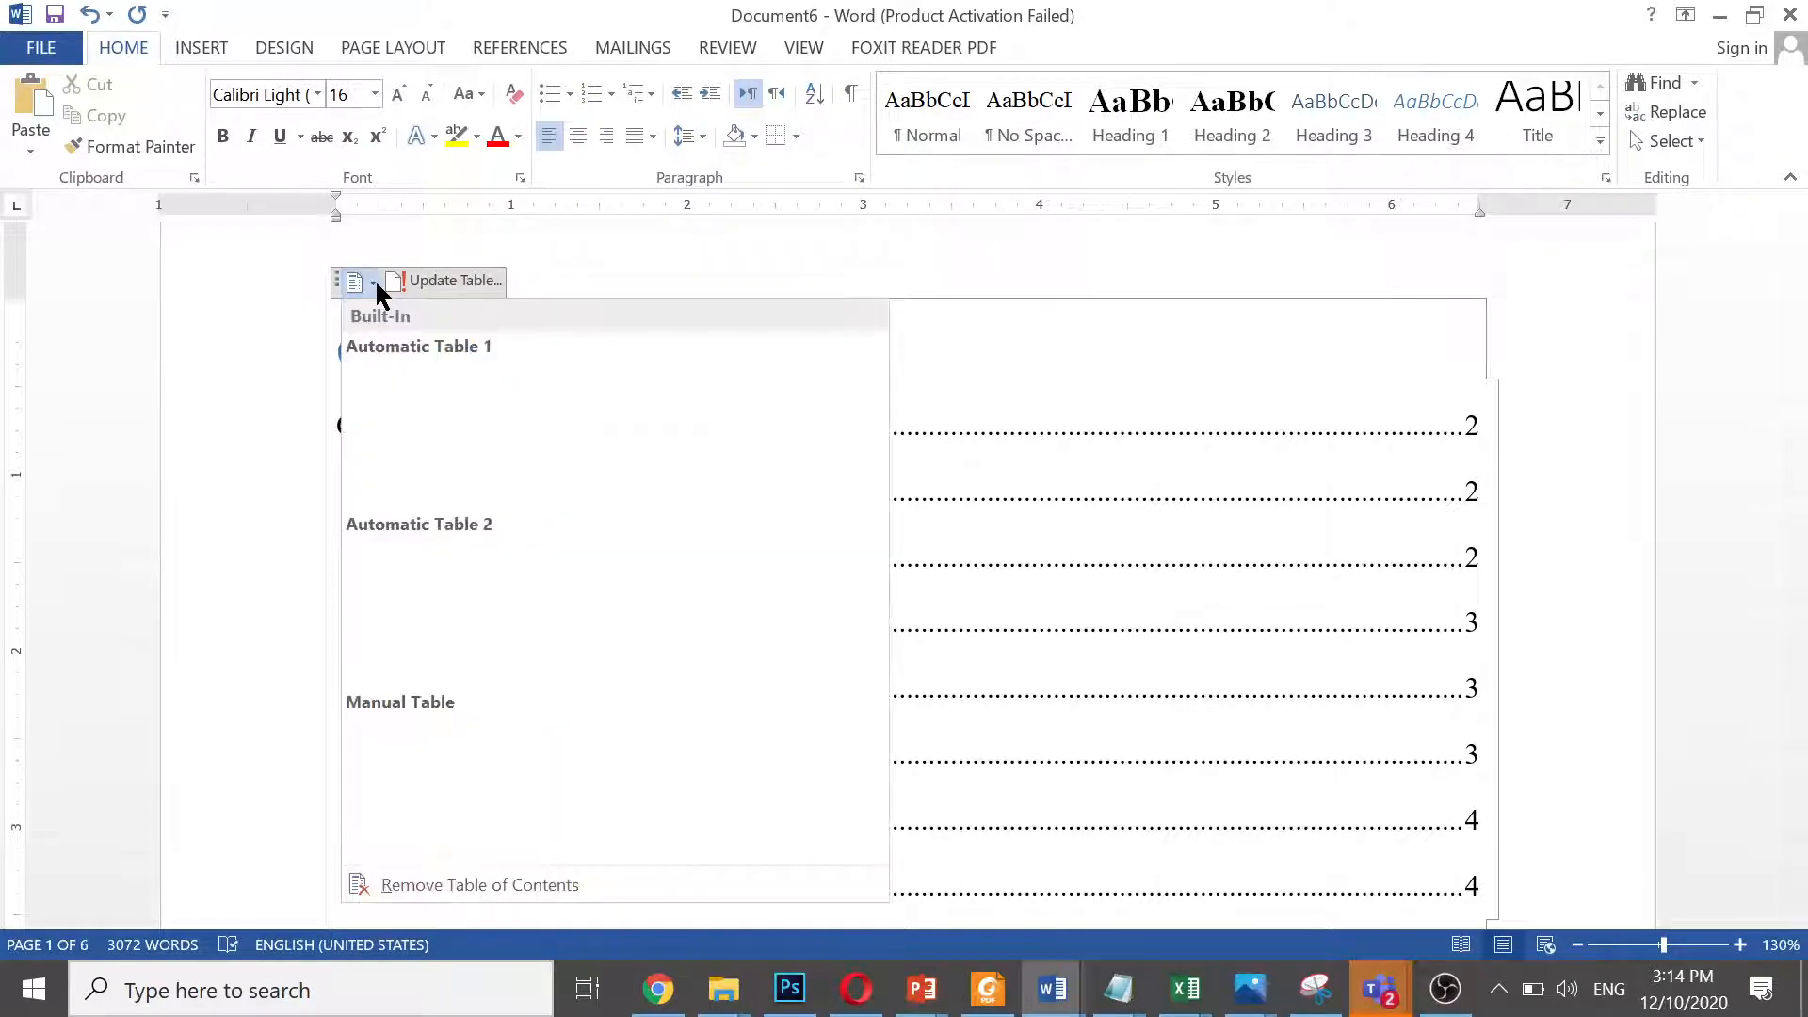
# Update the entire table of contents rather than only its page numbers
pyautogui.click(457, 281)
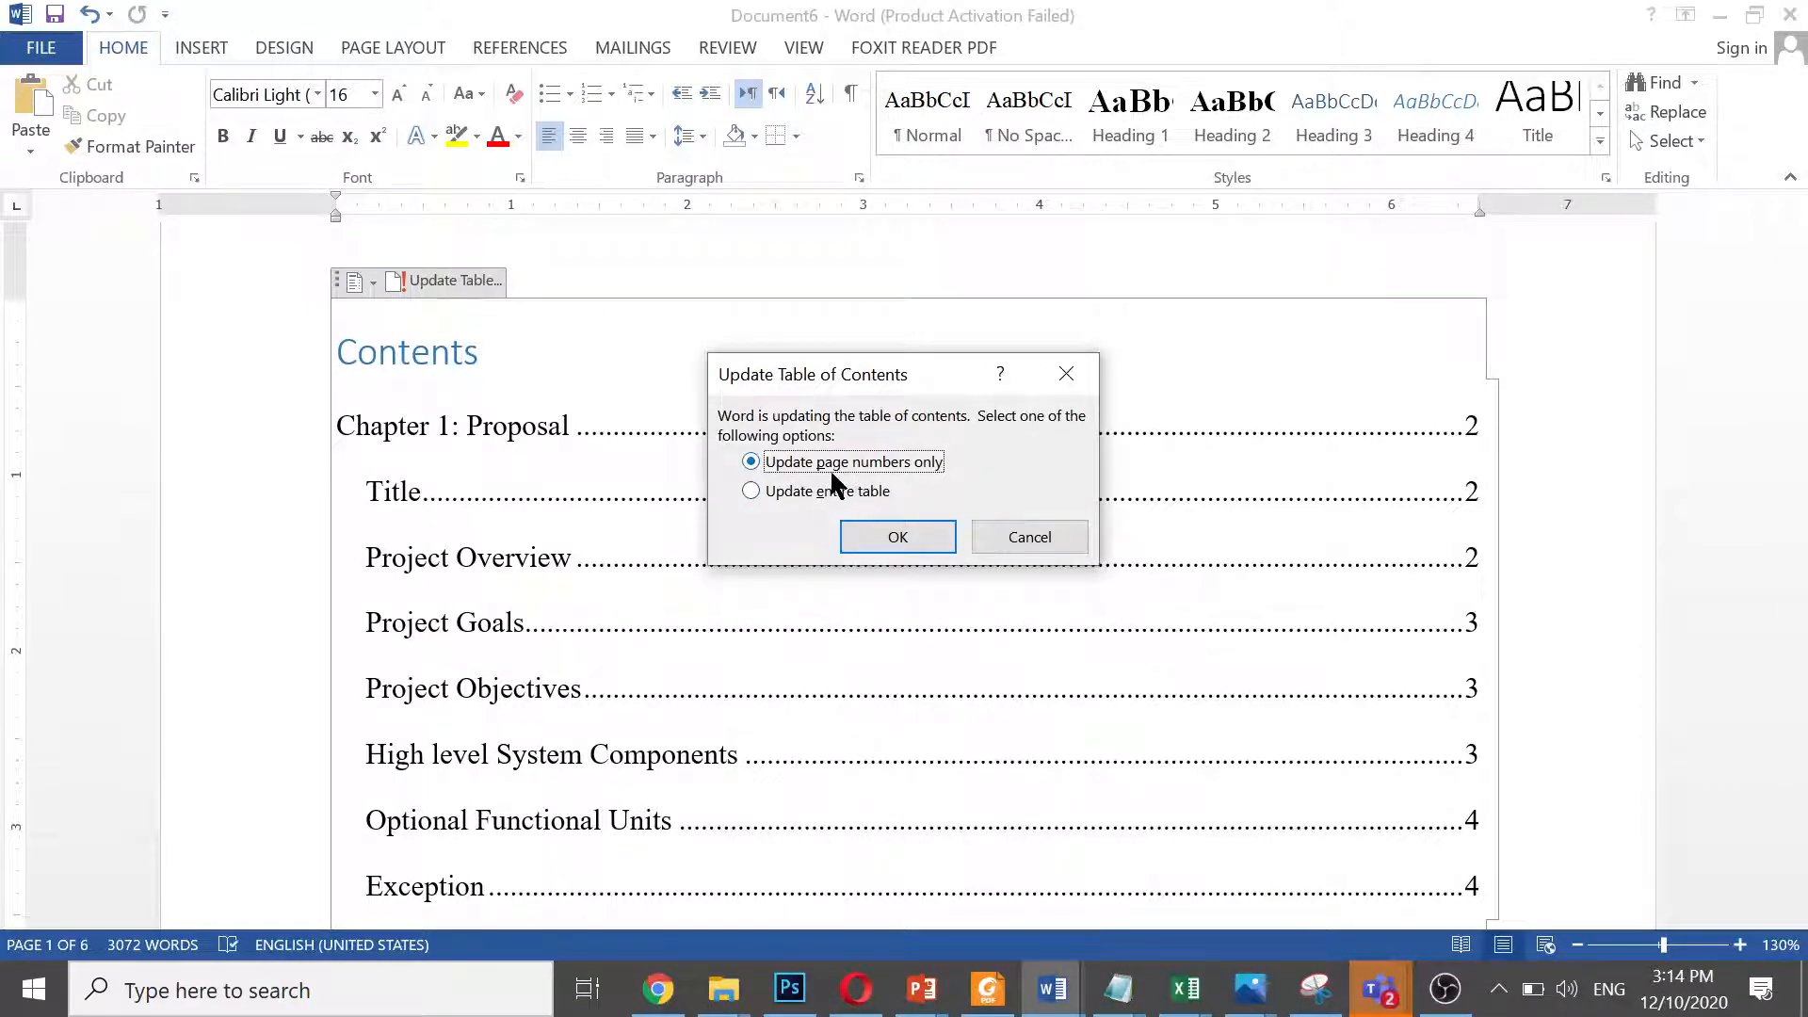
pyautogui.press('Return')
pyautogui.click(782, 488)
pyautogui.click(896, 539)
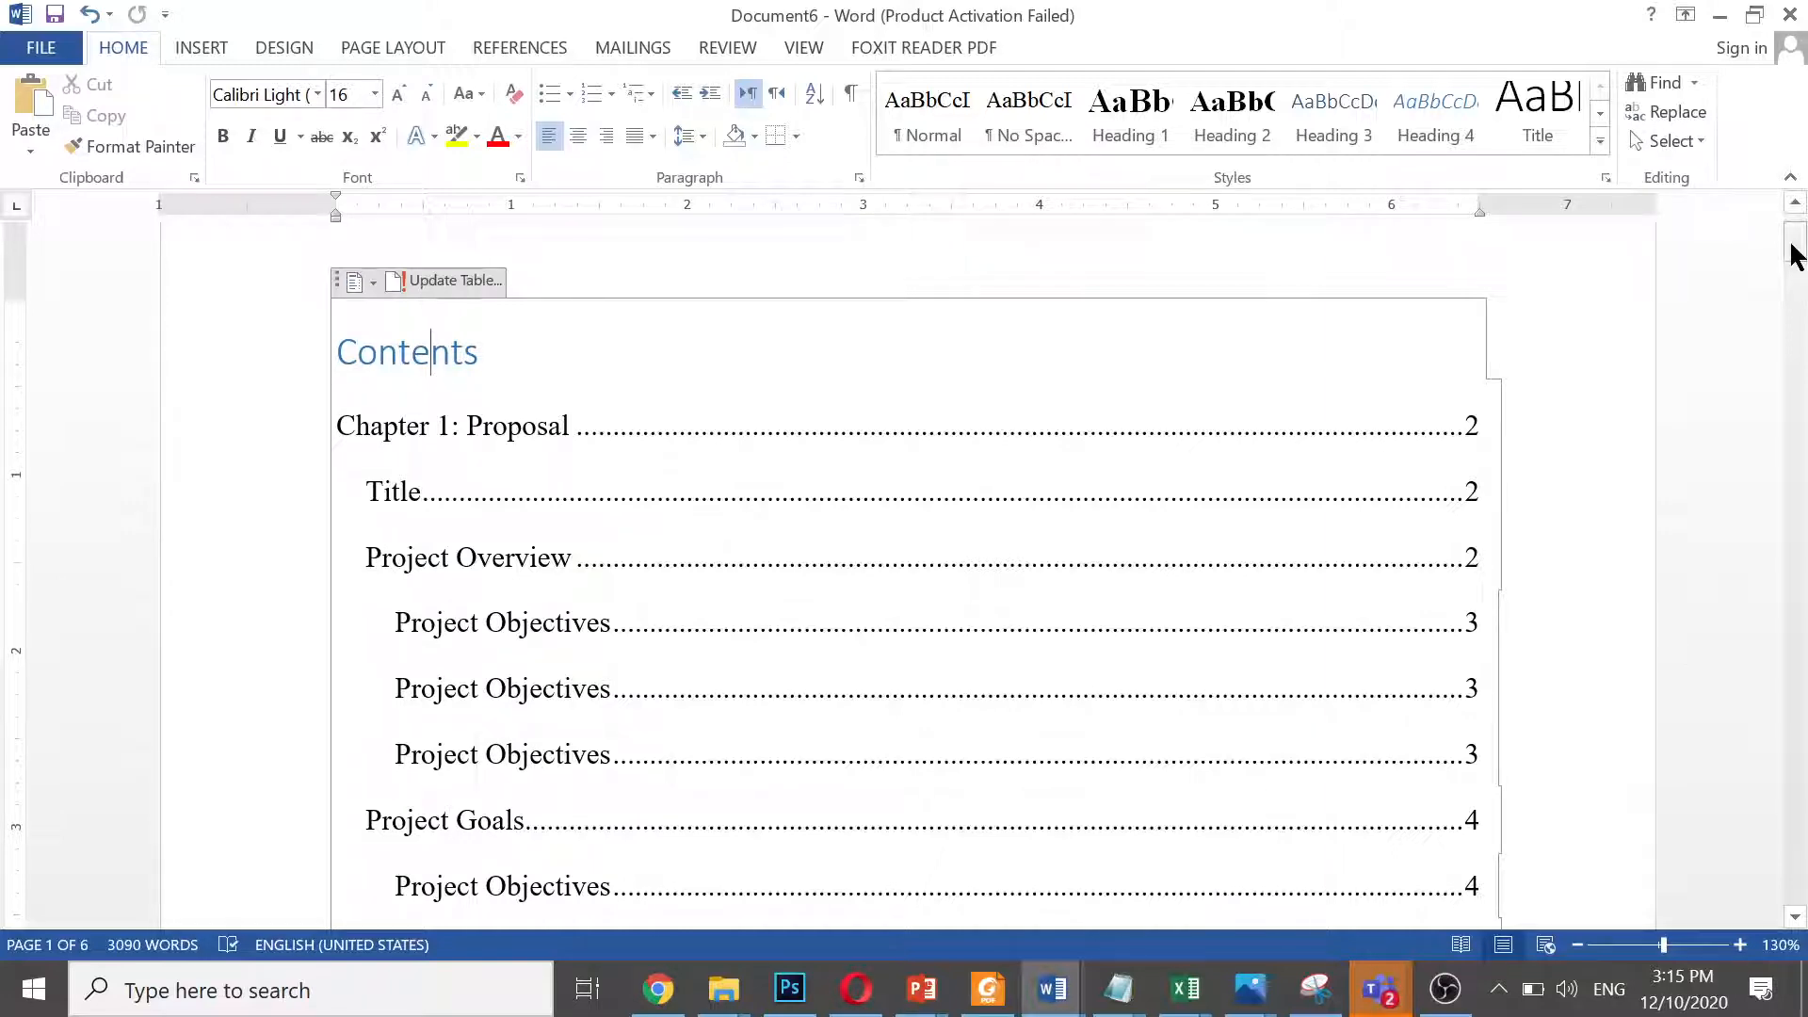
pyautogui.moveTo(1796, 251)
pyautogui.mouseDown()
pyautogui.moveTo(1799, 289)
pyautogui.moveTo(1796, 250)
pyautogui.mouseUp()
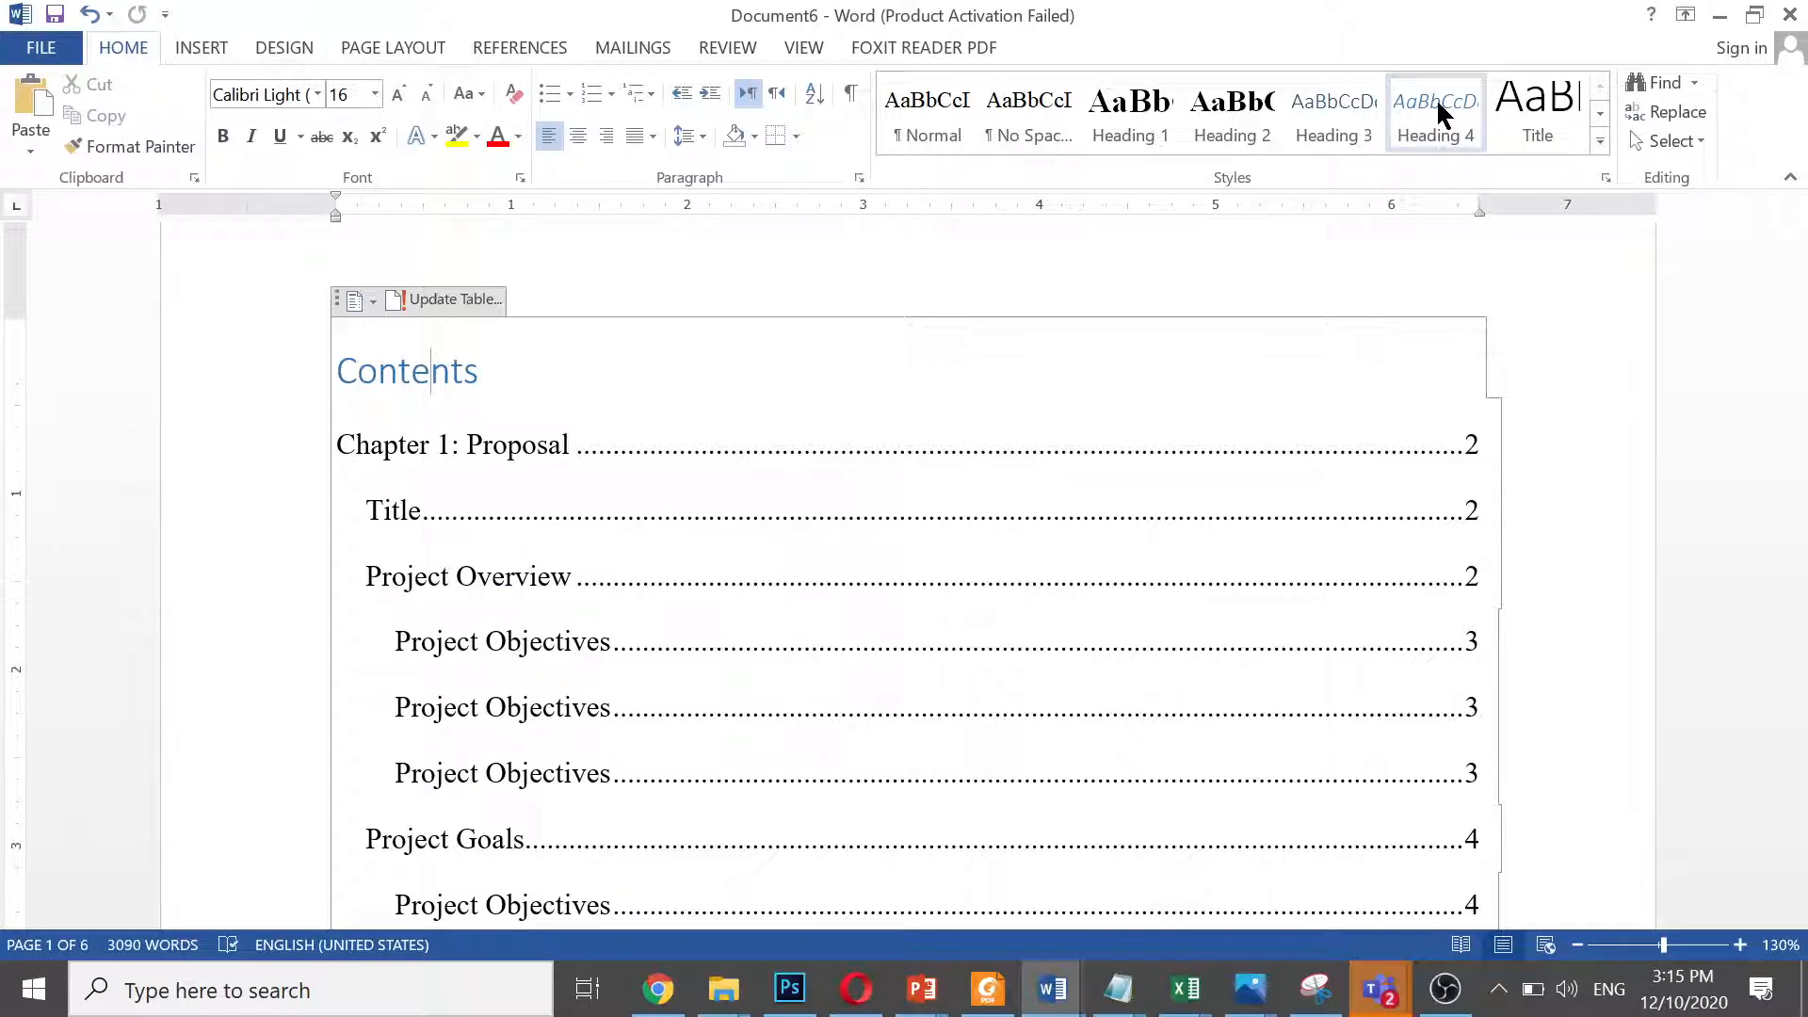
pyautogui.click(520, 47)
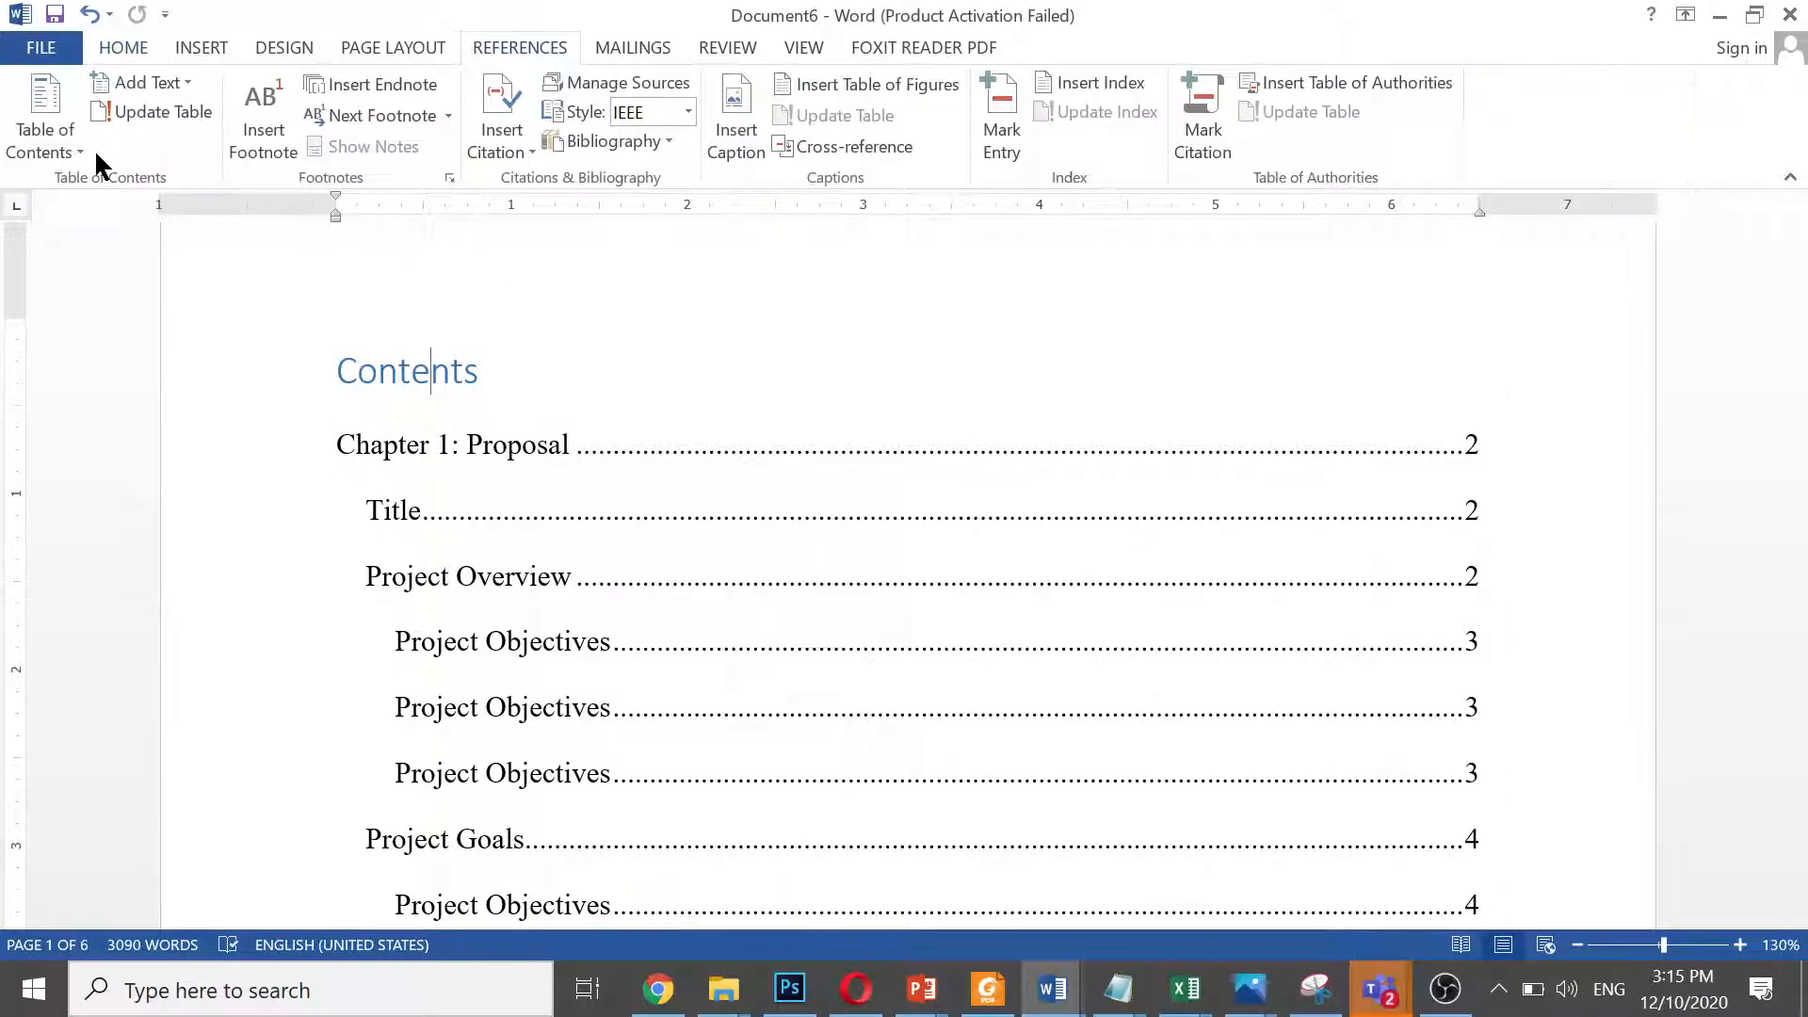
pyautogui.click(119, 51)
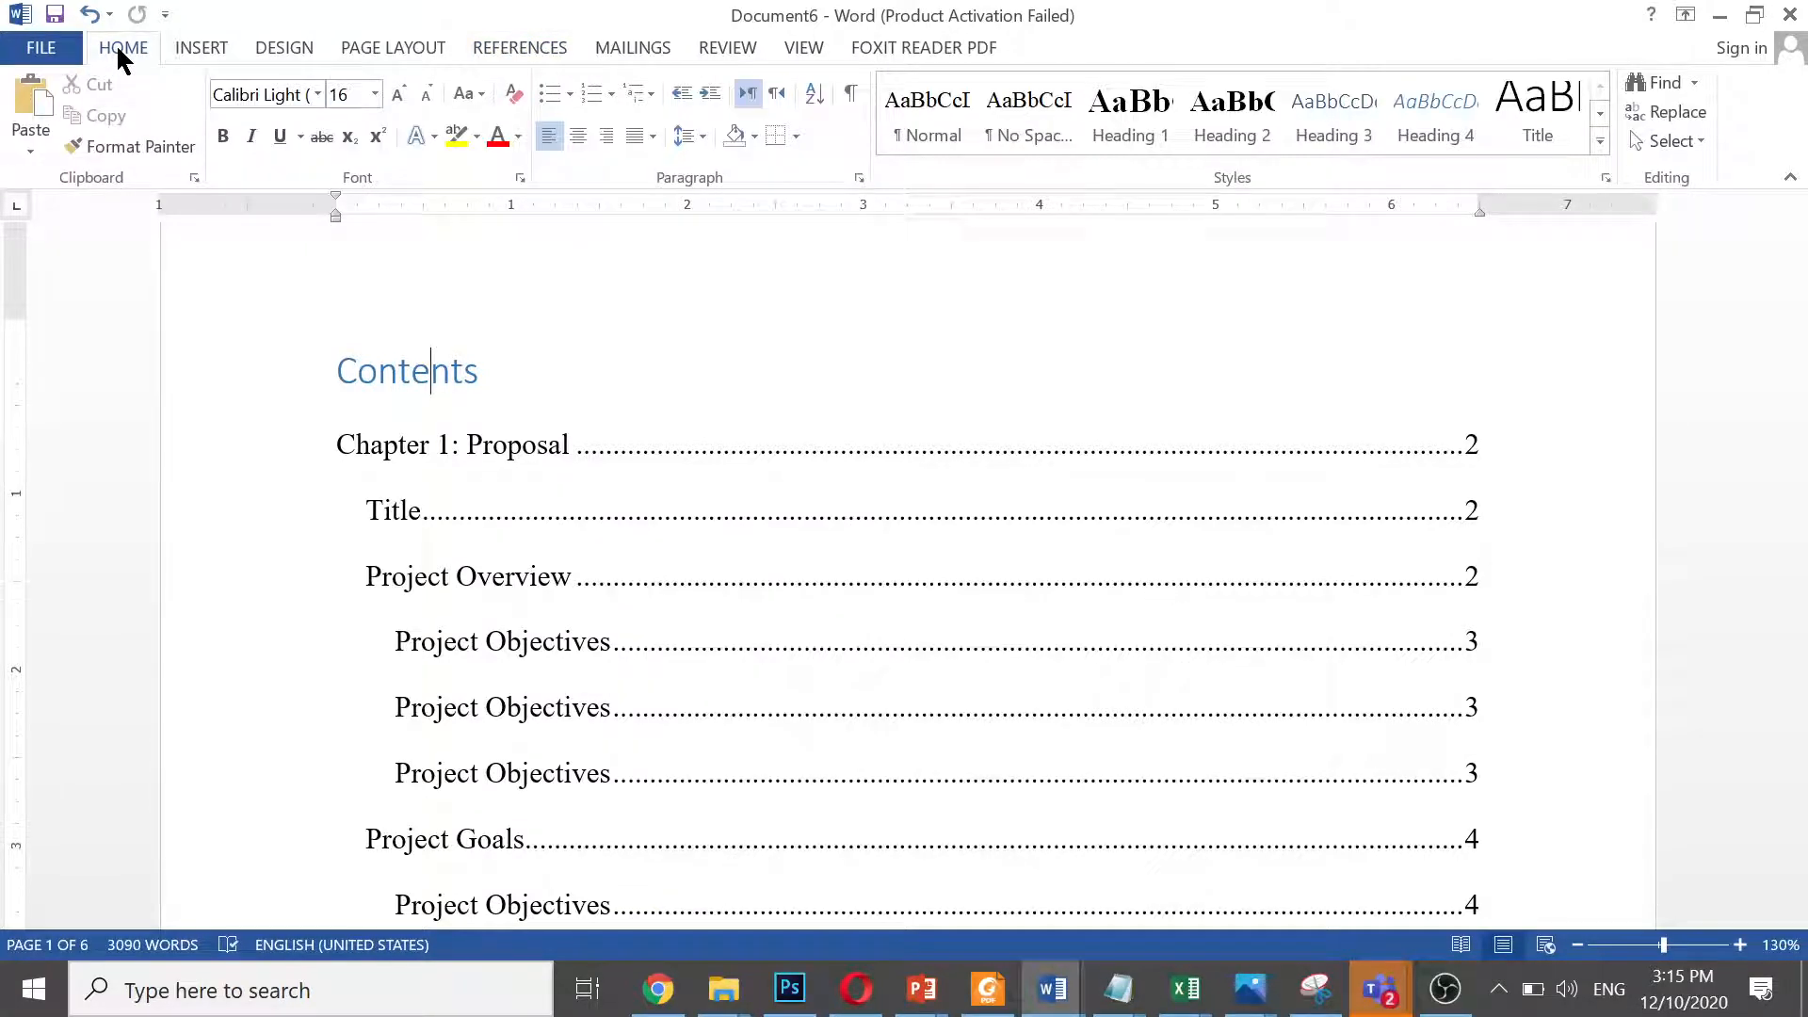